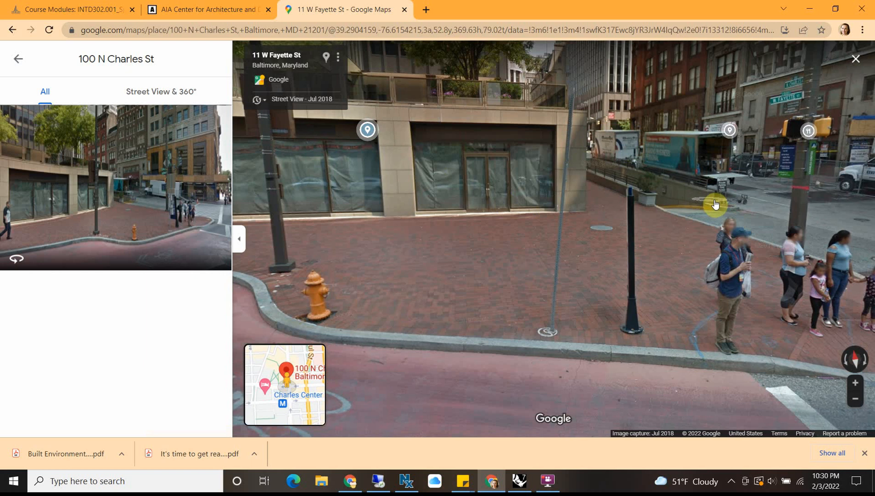
Step: Examine the storefront corner of 100 N Charles St from several street-level positions along W Fayette St and N Charles St
{"action": "left_click", "coordinate": [713, 203]}
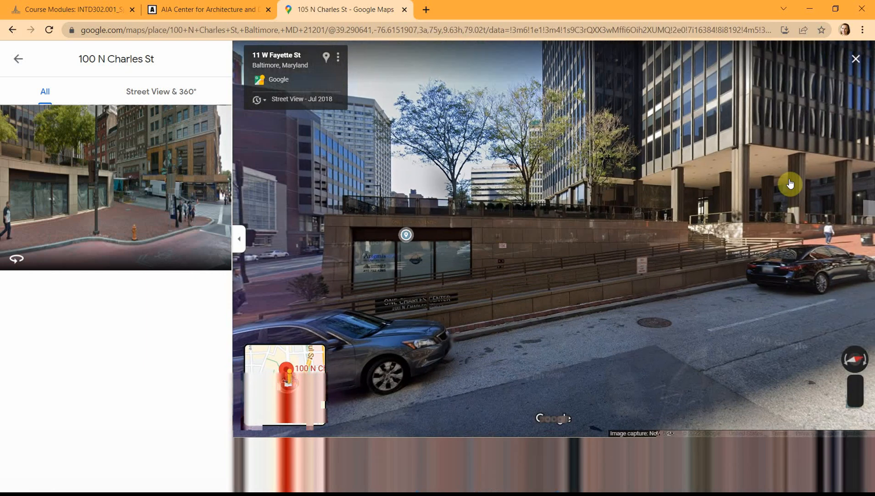
{"action": "left_click_drag", "start_coordinate": [612, 133], "coordinate": [696, 116]}
{"action": "left_click", "coordinate": [399, 266]}
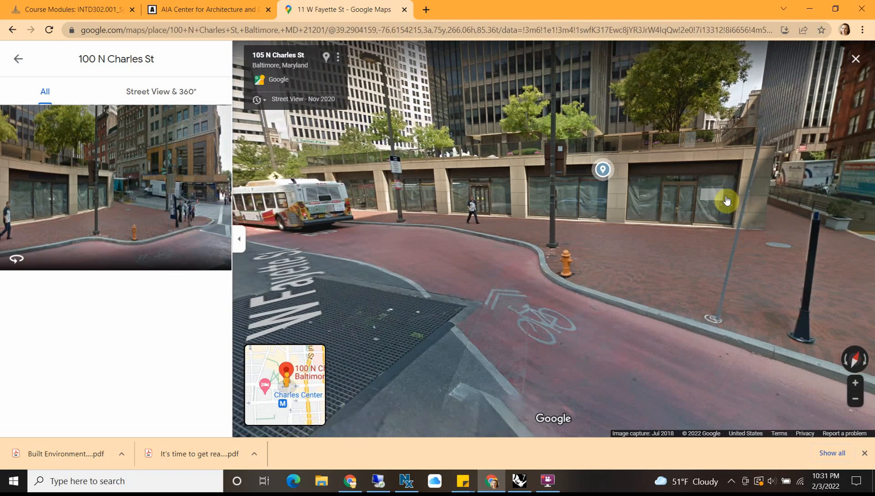
{"action": "left_click", "coordinate": [726, 200]}
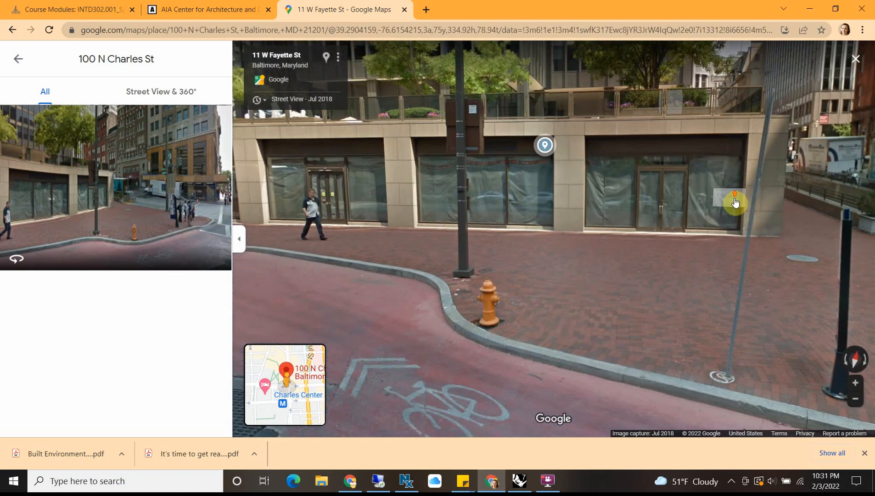
{"action": "scroll", "coordinate": [476, 269], "scroll_direction": "down", "scroll_amount": 3}
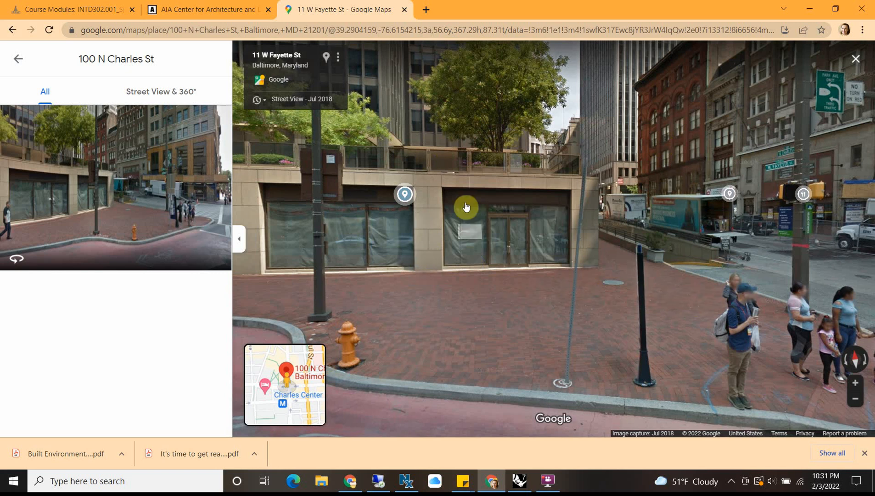
{"action": "left_click", "coordinate": [762, 272]}
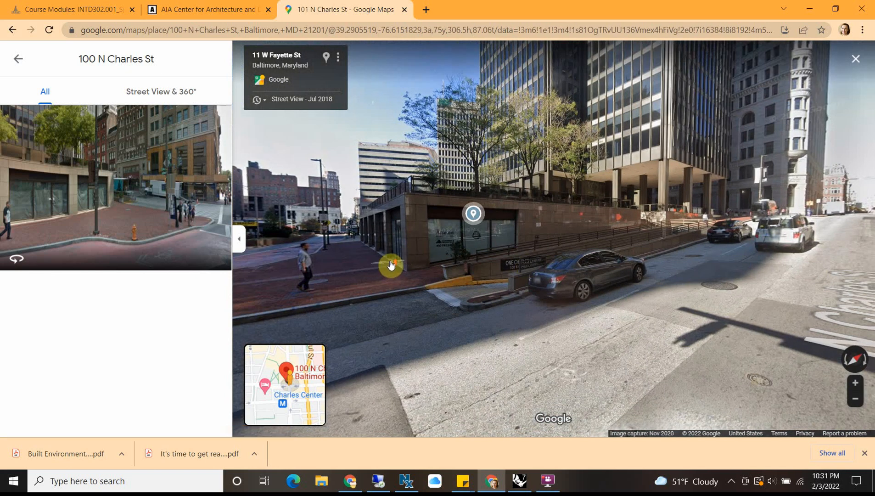
{"action": "left_click", "coordinate": [391, 264]}
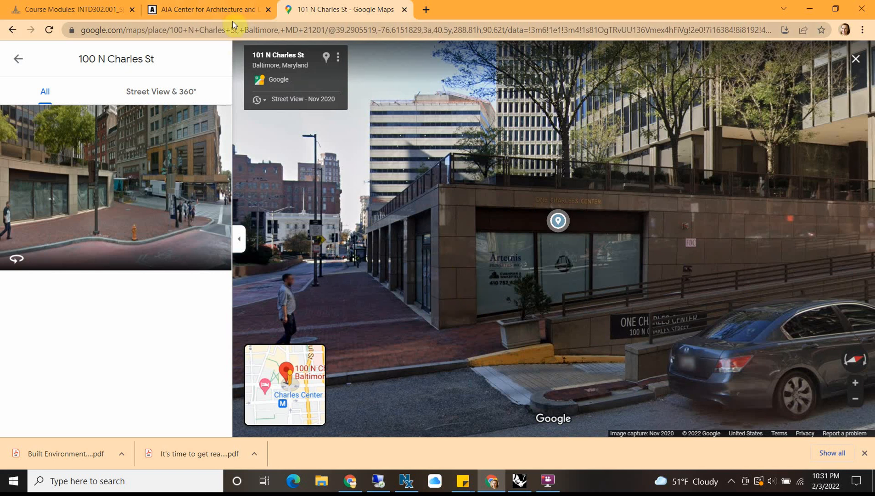
Step: Switch to the INTD302 course modules and open the Rhino Intro Tutorial - Snowmen video from Rhino Resources on YouTube
{"action": "left_click", "coordinate": [44, 10]}
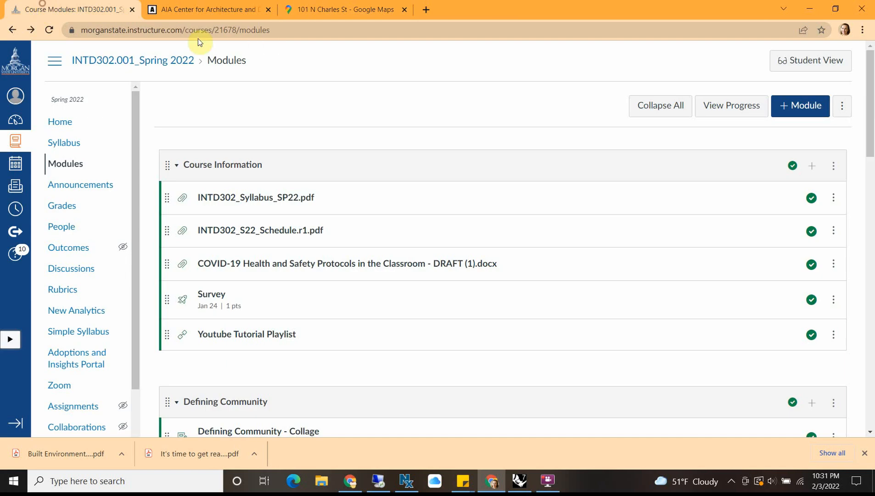
{"action": "scroll", "coordinate": [399, 232], "scroll_direction": "down", "scroll_amount": 5}
{"action": "scroll", "coordinate": [294, 230], "scroll_direction": "down", "scroll_amount": 8}
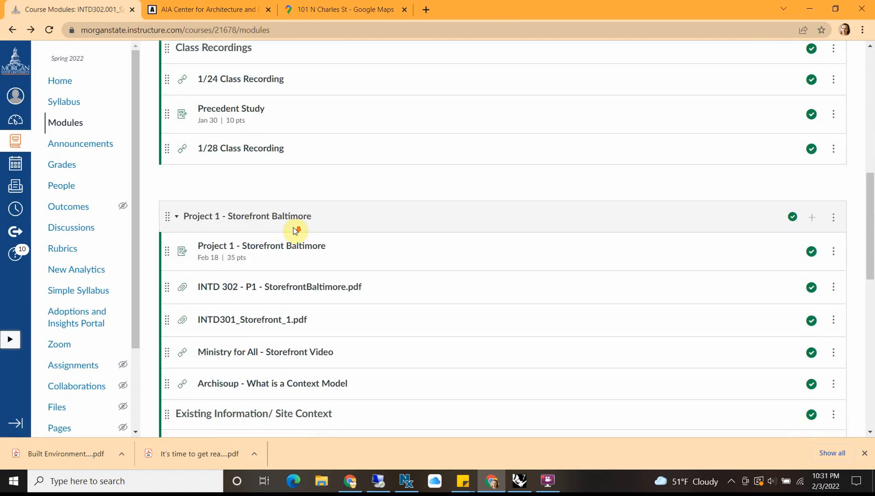
{"action": "scroll", "coordinate": [294, 231], "scroll_direction": "down", "scroll_amount": 1}
{"action": "scroll", "coordinate": [294, 230], "scroll_direction": "down", "scroll_amount": 6}
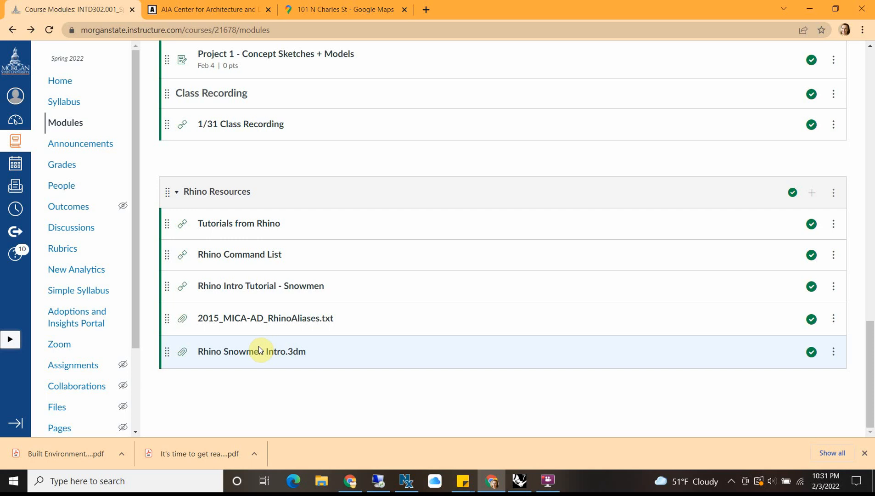
{"action": "left_click", "coordinate": [241, 287]}
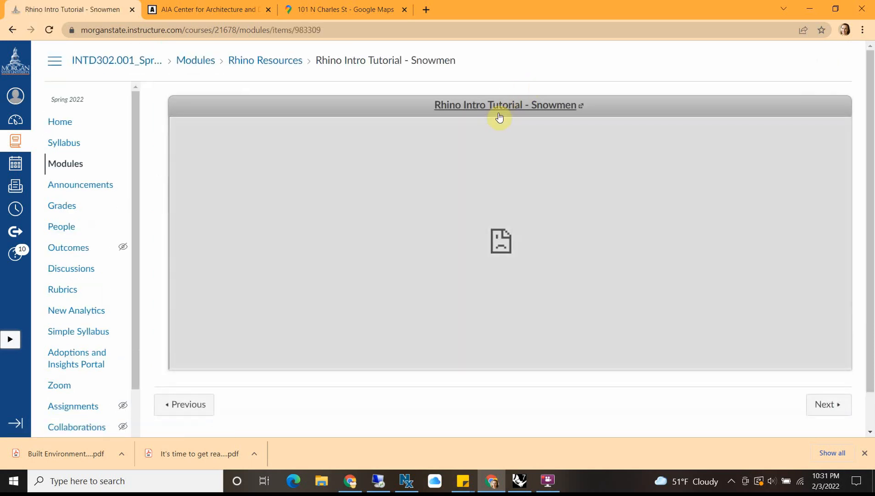
{"action": "left_click", "coordinate": [500, 106]}
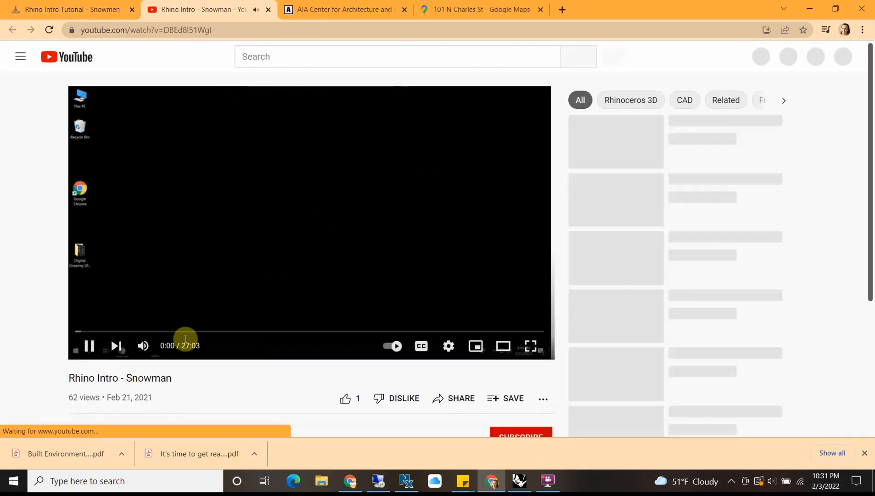
Step: Pause the Rhino Intro - Snowman video and skim through its modelling exercises up to the blend surface part
{"action": "left_click", "coordinate": [95, 345]}
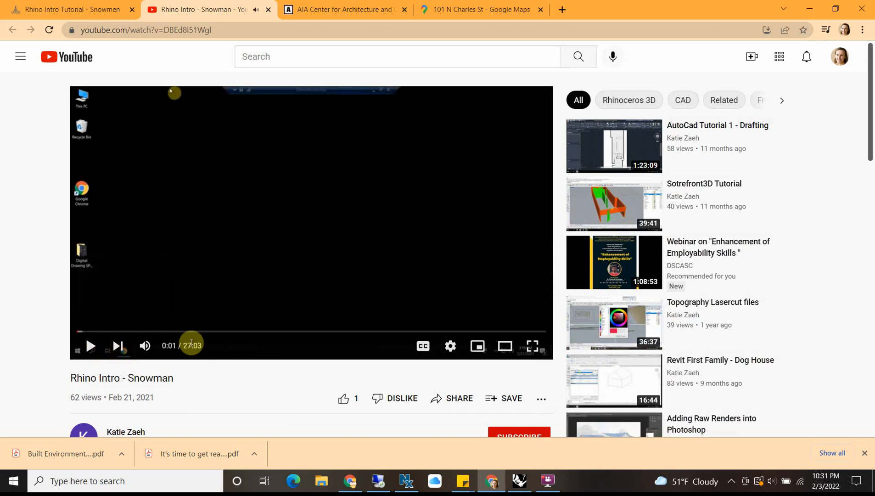
{"action": "left_click", "coordinate": [96, 331]}
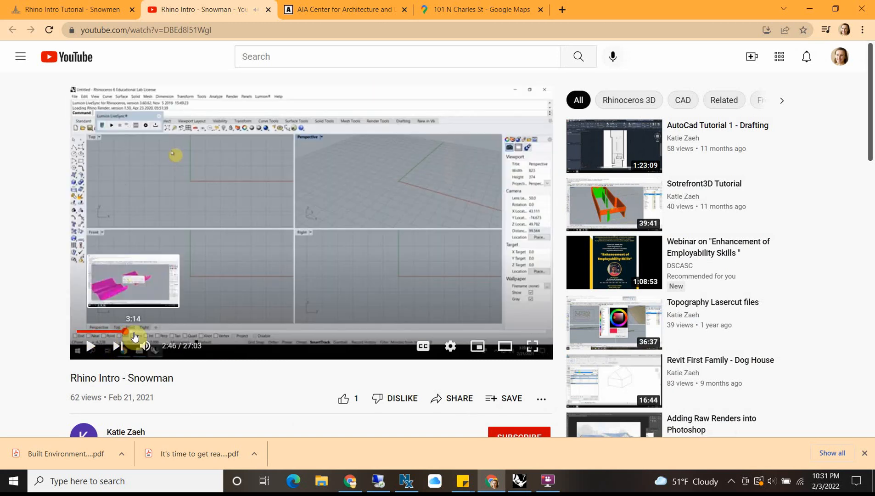
{"action": "left_click", "coordinate": [125, 331]}
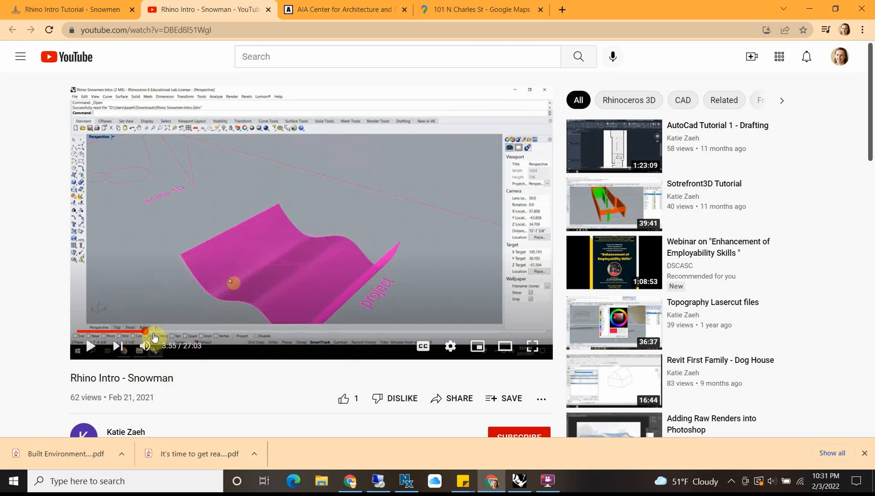
{"action": "left_click", "coordinate": [177, 331]}
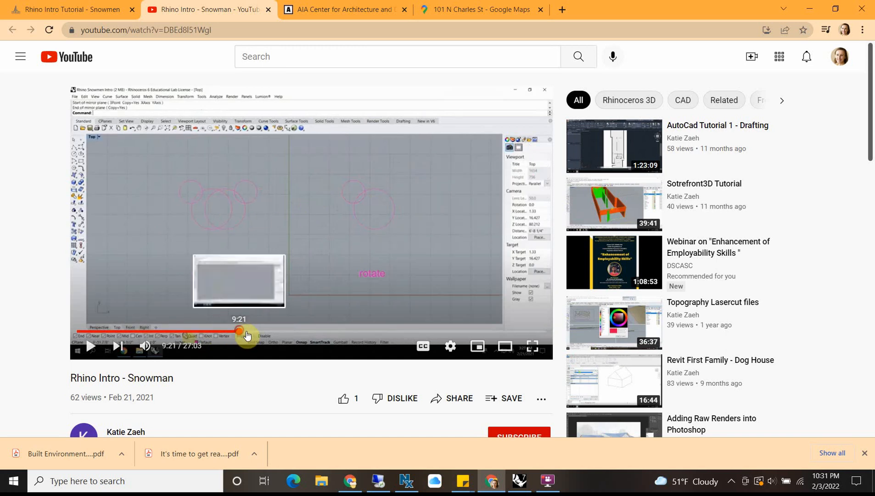
{"action": "left_click", "coordinate": [291, 331]}
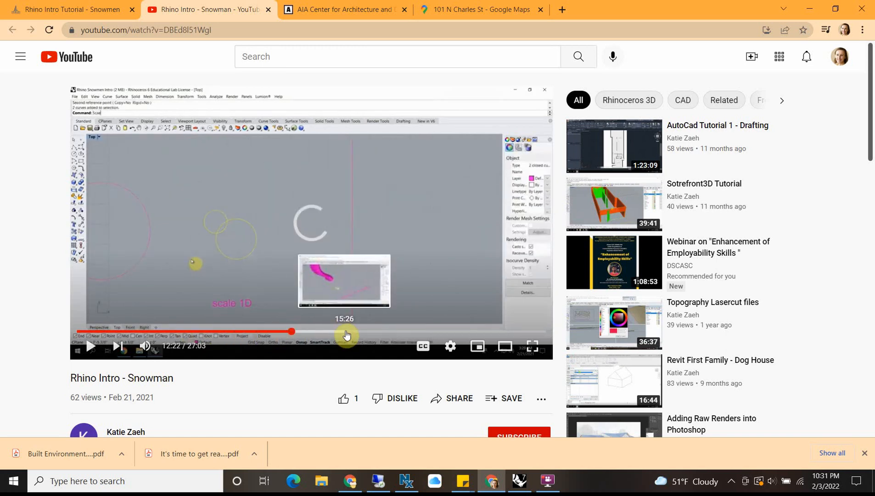
{"action": "left_click", "coordinate": [387, 331]}
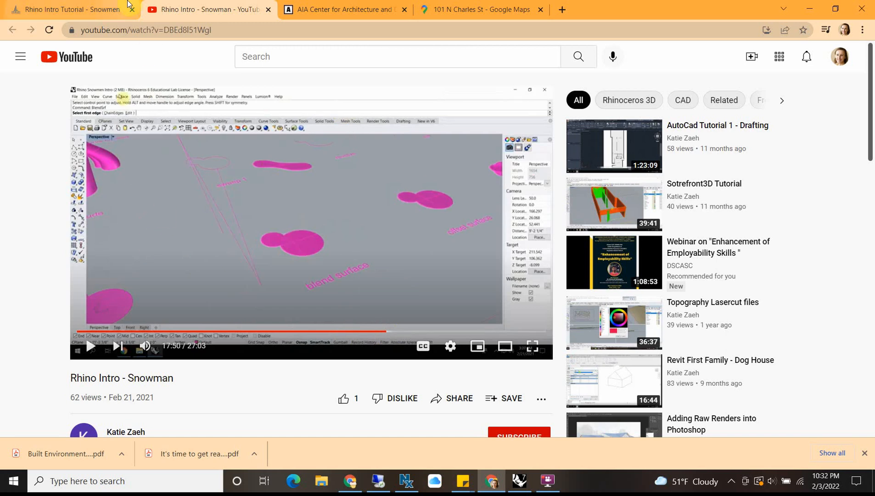
Step: Return to the course modules, download BaseDrawing_100NCharles.3dm from Existing Information/ Site Context, and open it in Rhino
{"action": "left_click", "coordinate": [100, 10]}
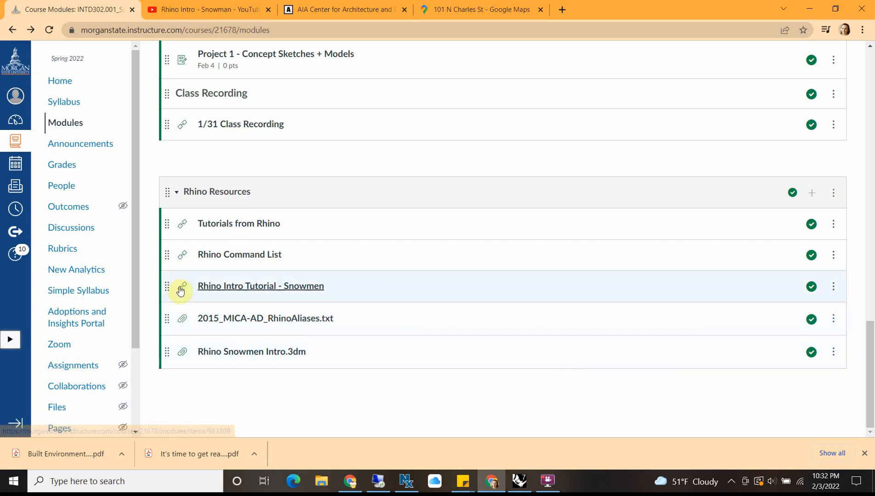
{"action": "scroll", "coordinate": [498, 331], "scroll_direction": "up", "scroll_amount": 15}
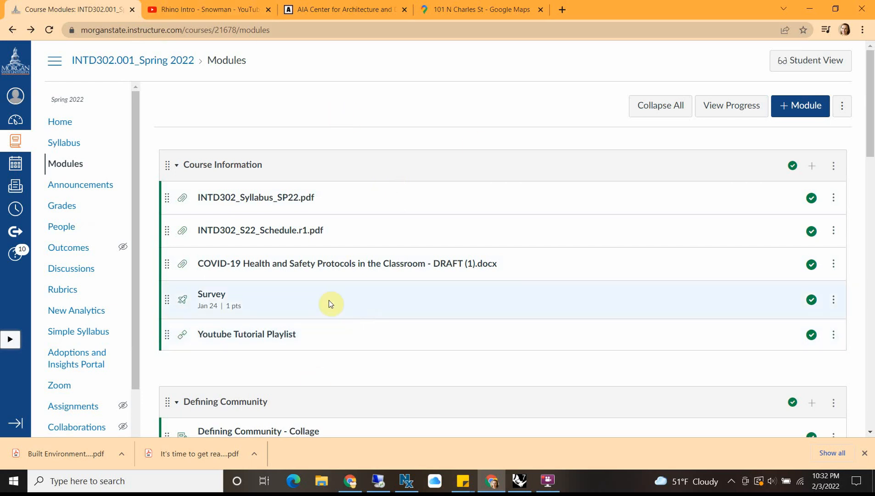
{"action": "scroll", "coordinate": [402, 244], "scroll_direction": "down", "scroll_amount": 5}
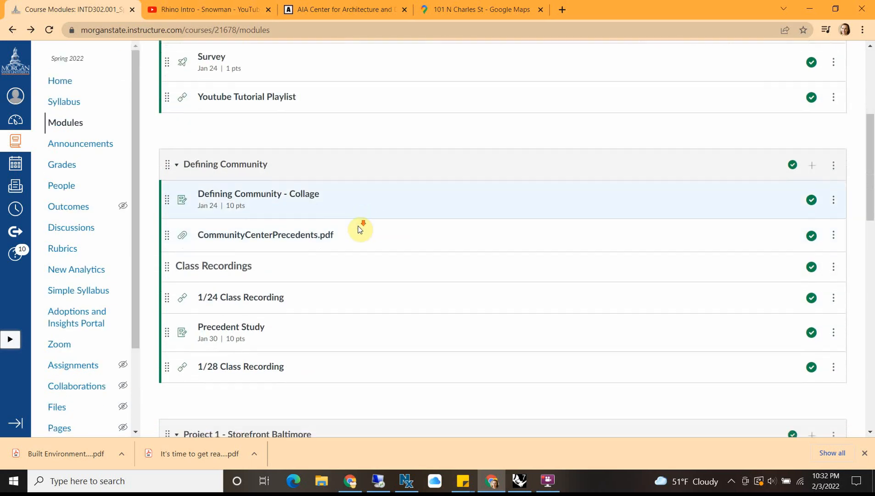
{"action": "scroll", "coordinate": [360, 228], "scroll_direction": "down", "scroll_amount": 5}
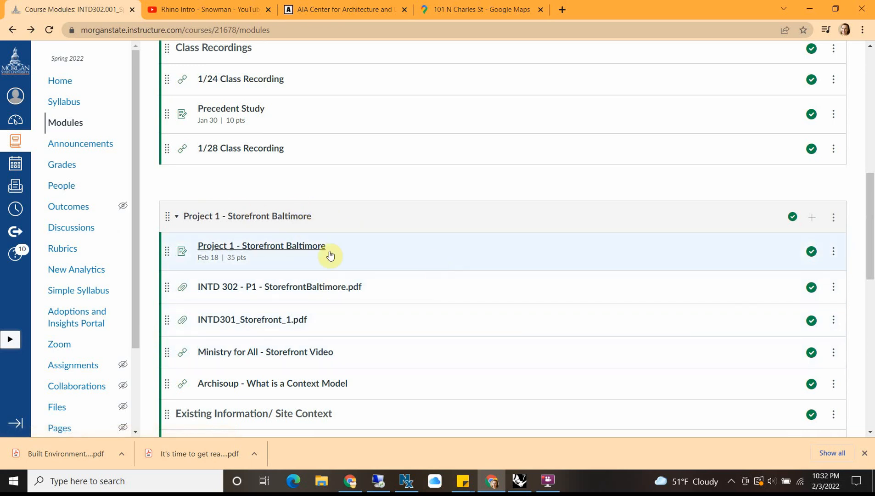
{"action": "scroll", "coordinate": [432, 260], "scroll_direction": "down", "scroll_amount": 2}
{"action": "scroll", "coordinate": [305, 340], "scroll_direction": "down", "scroll_amount": 2}
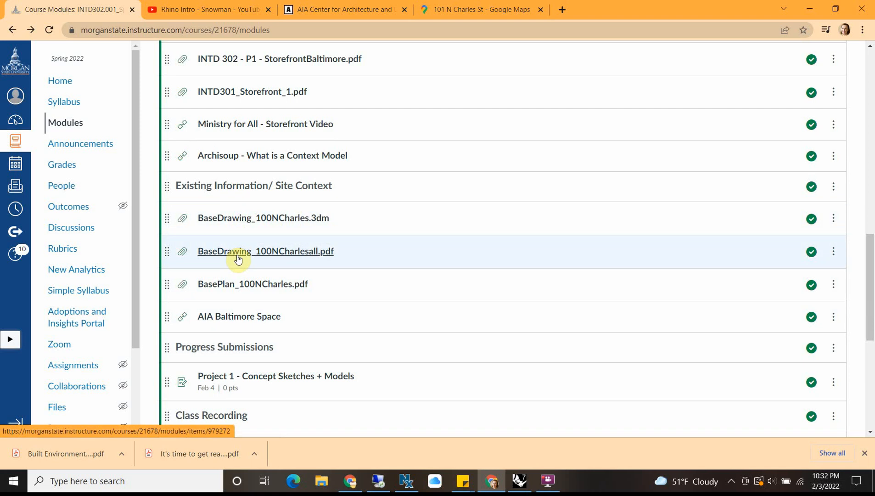
{"action": "left_click", "coordinate": [243, 221]}
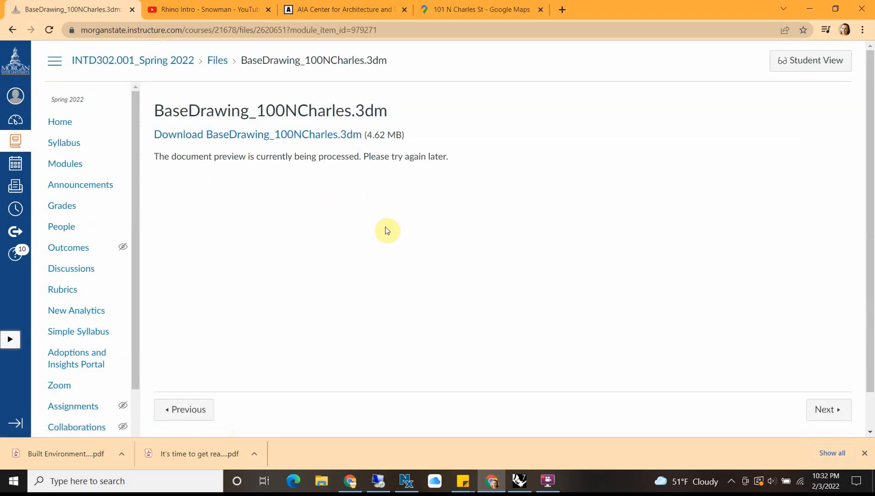
{"action": "left_click", "coordinate": [260, 135]}
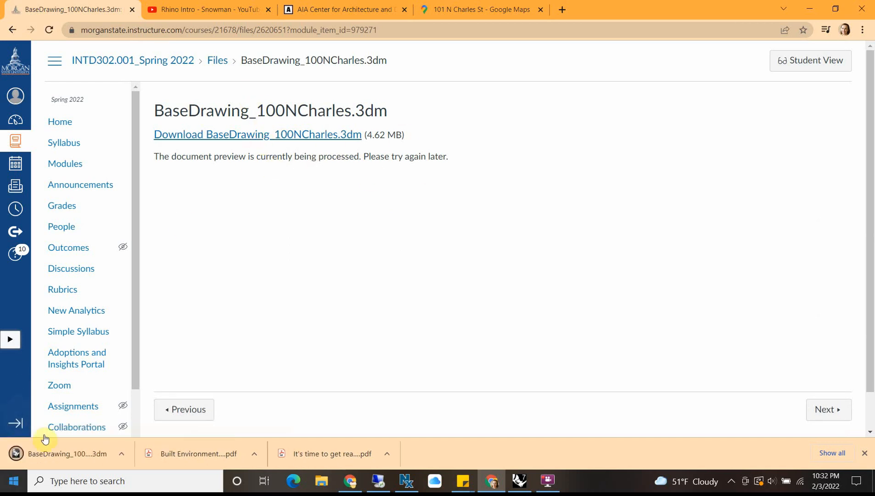
{"action": "left_click", "coordinate": [77, 452]}
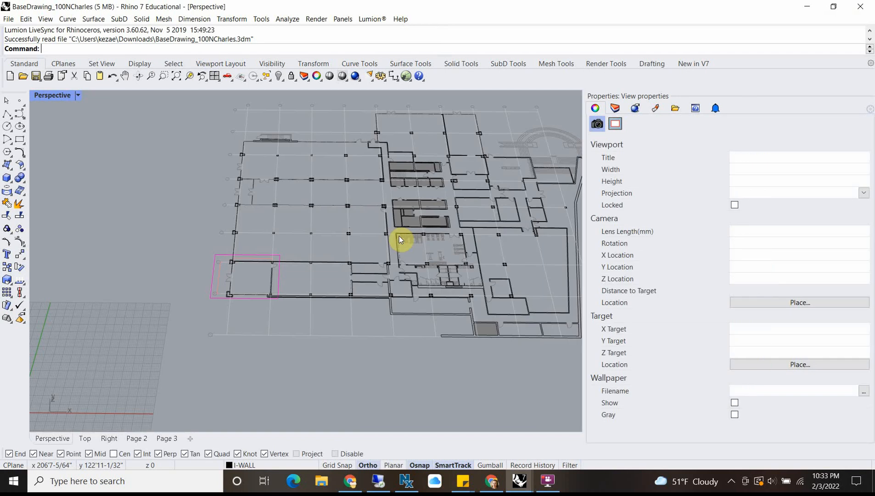
Step: Look over the floor plan around the magenta-outlined storefront in Perspective and restore the maximized view to the multi-viewport display
{"action": "right_click_drag", "start_coordinate": [399, 236], "coordinate": [168, 380]}
{"action": "scroll", "coordinate": [209, 313], "scroll_direction": "down", "scroll_amount": 4}
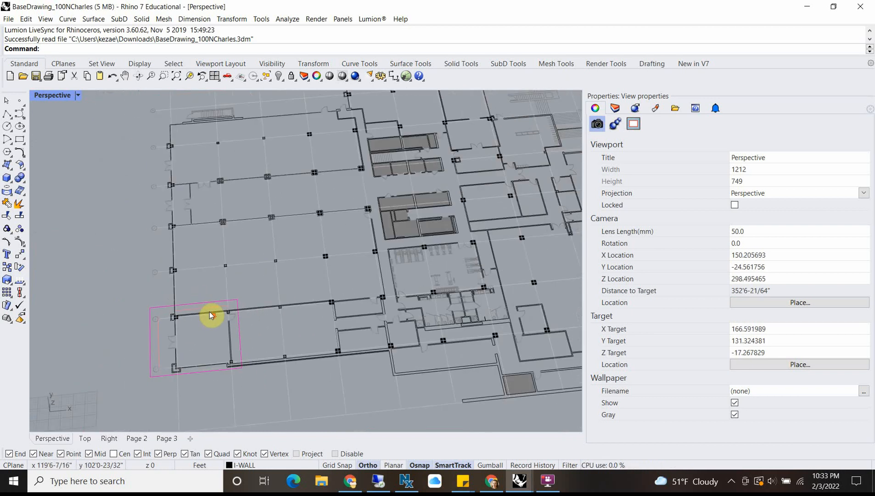
{"action": "right_click_drag", "start_coordinate": [257, 354], "coordinate": [308, 251], "text": "shift"}
{"action": "scroll", "coordinate": [307, 232], "scroll_direction": "down", "scroll_amount": 1}
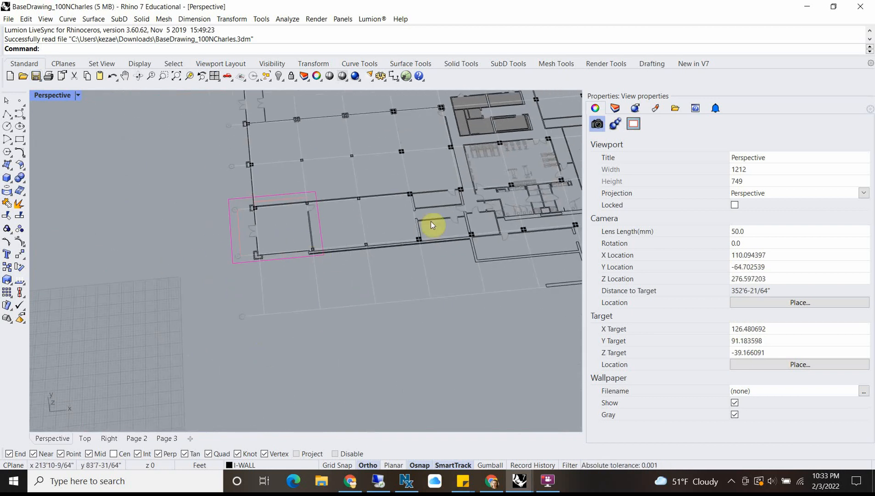
{"action": "scroll", "coordinate": [433, 221], "scroll_direction": "down", "scroll_amount": 3}
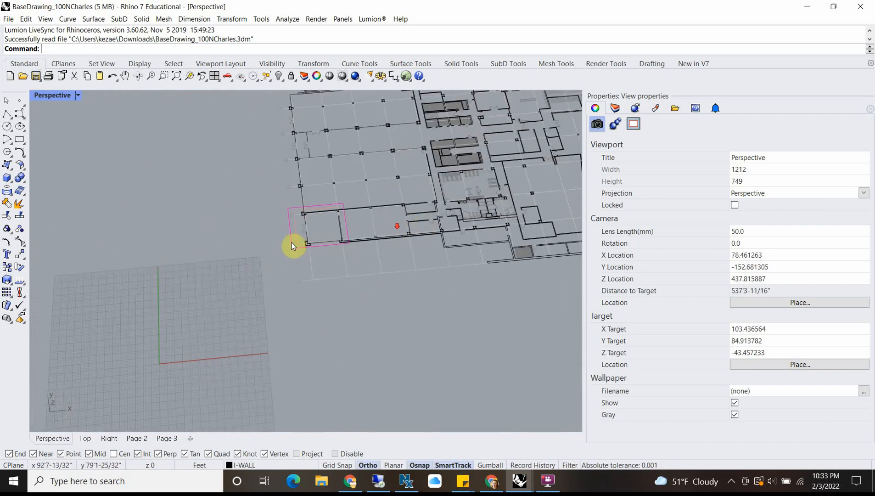
{"action": "double_click", "coordinate": [44, 95]}
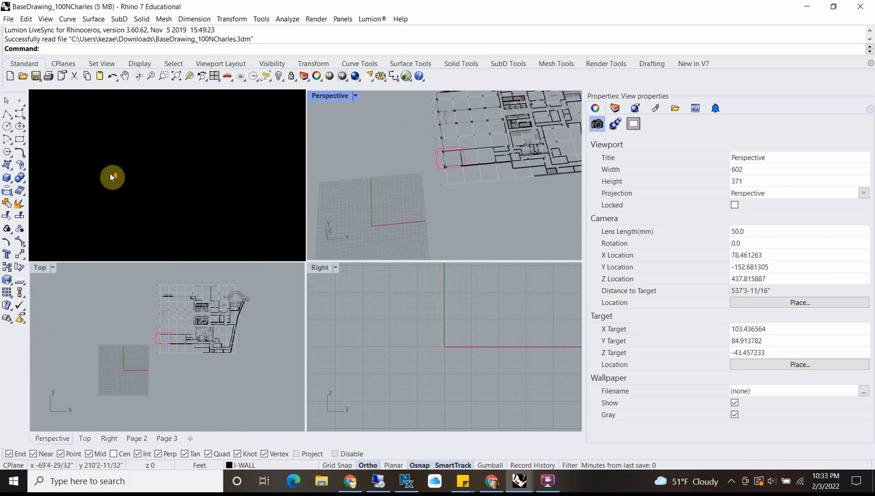
Step: Reset the viewport layout to 4 Viewports to show Top, Perspective, Front and Right
{"action": "scroll", "coordinate": [62, 274], "scroll_direction": "up", "scroll_amount": 1}
{"action": "scroll", "coordinate": [195, 341], "scroll_direction": "up", "scroll_amount": 2}
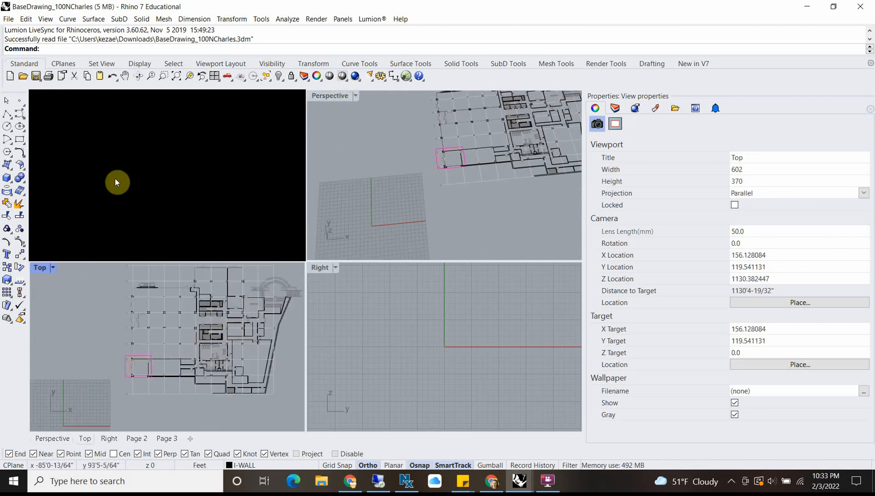
{"action": "left_click", "coordinate": [40, 268]}
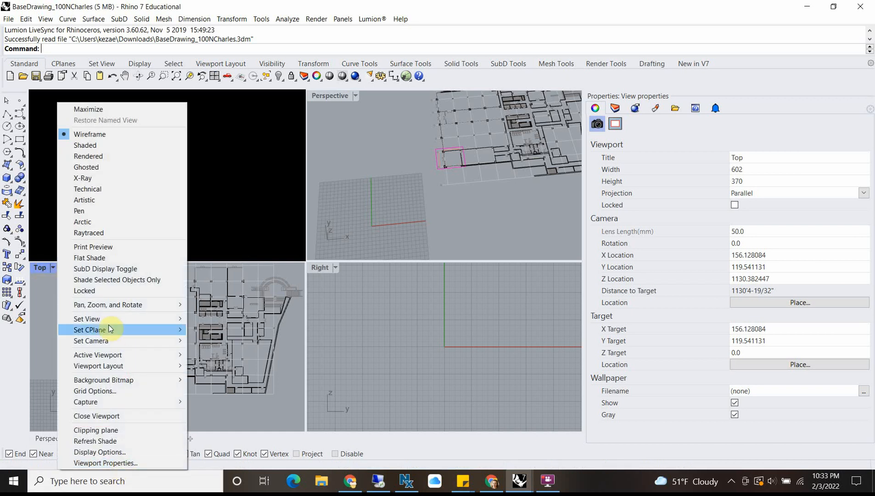
{"action": "mouse_move", "coordinate": [106, 319]}
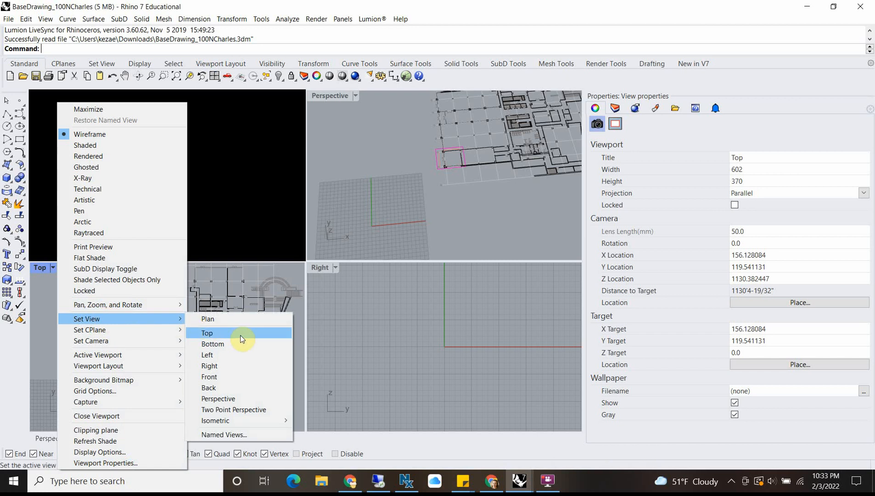
{"action": "mouse_move", "coordinate": [168, 367]}
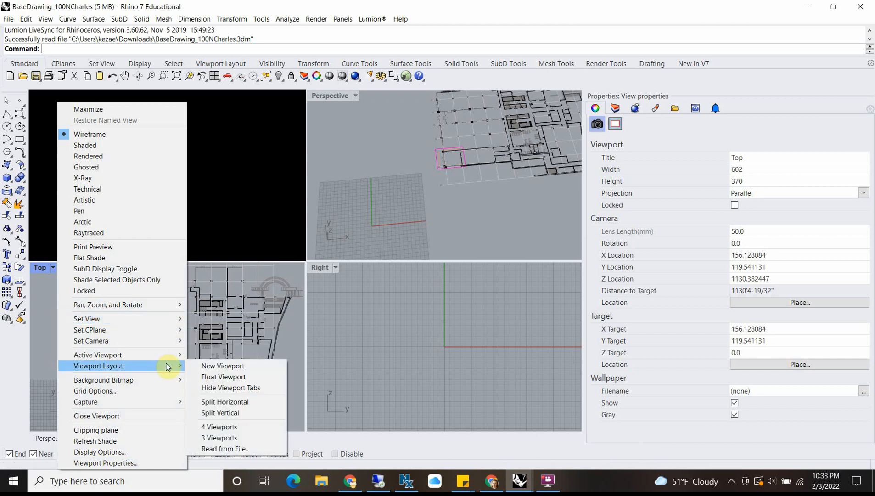
{"action": "left_click", "coordinate": [221, 427]}
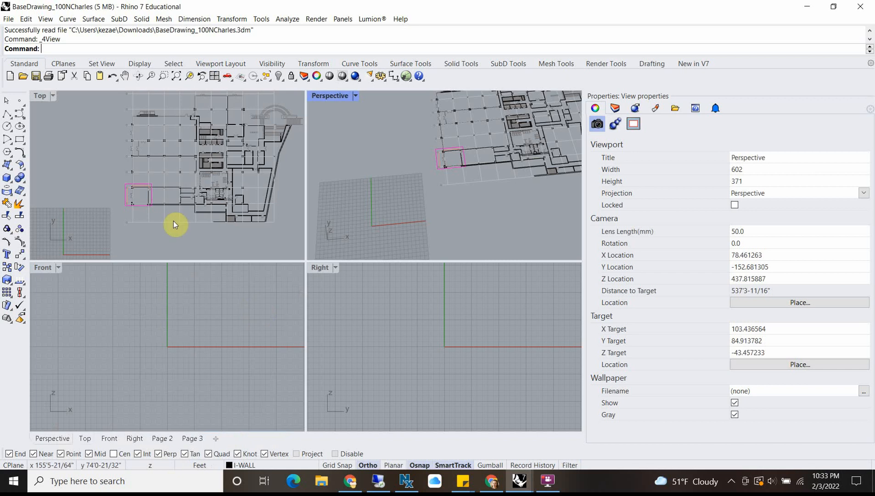
{"action": "scroll", "coordinate": [199, 176], "scroll_direction": "down", "scroll_amount": 4}
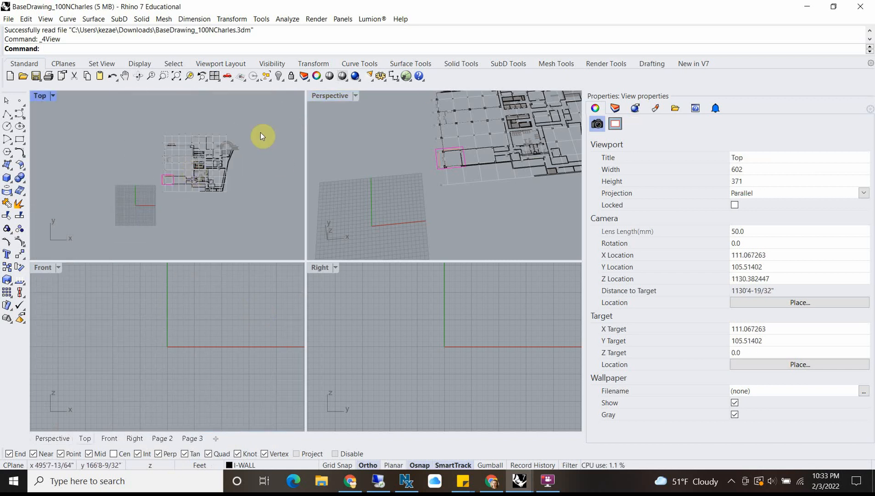
{"action": "scroll", "coordinate": [261, 137], "scroll_direction": "up", "scroll_amount": 8}
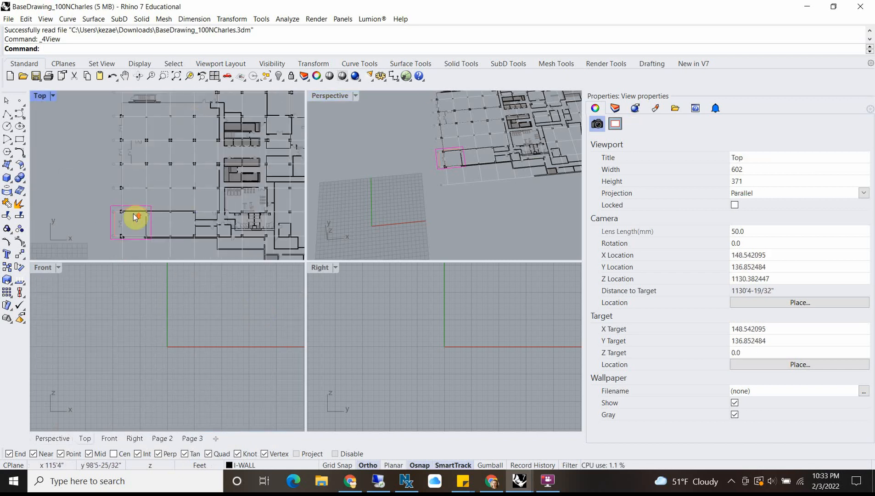
Step: Frame the magenta-outlined storefront in the Top and Perspective viewports
{"action": "scroll", "coordinate": [136, 217], "scroll_direction": "up", "scroll_amount": 10}
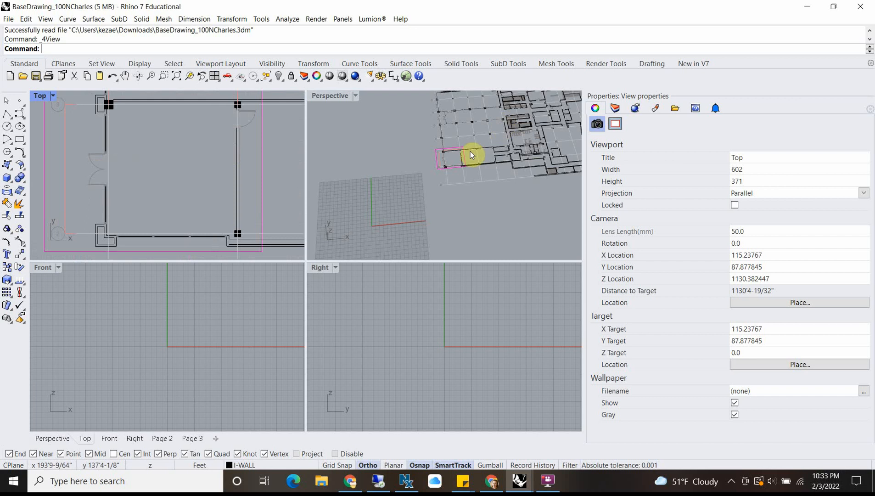
{"action": "scroll", "coordinate": [470, 151], "scroll_direction": "up", "scroll_amount": 10}
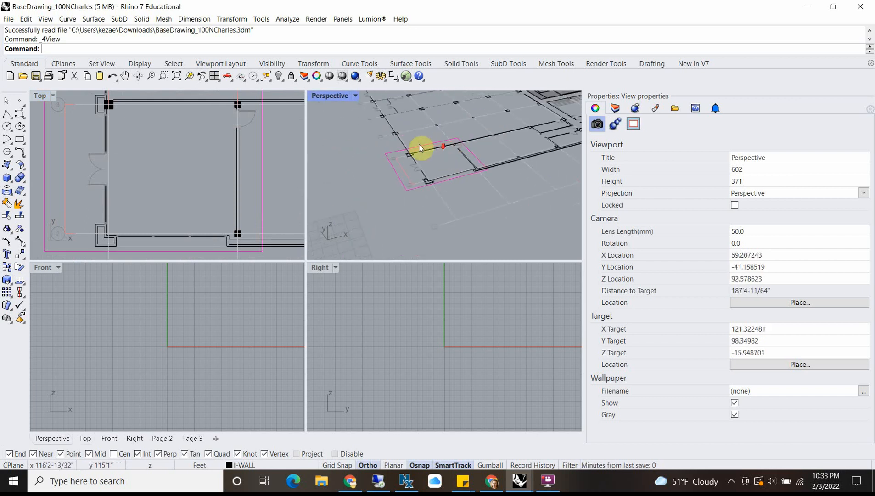
{"action": "scroll", "coordinate": [420, 148], "scroll_direction": "down", "scroll_amount": 8}
{"action": "scroll", "coordinate": [124, 340], "scroll_direction": "down", "scroll_amount": 3}
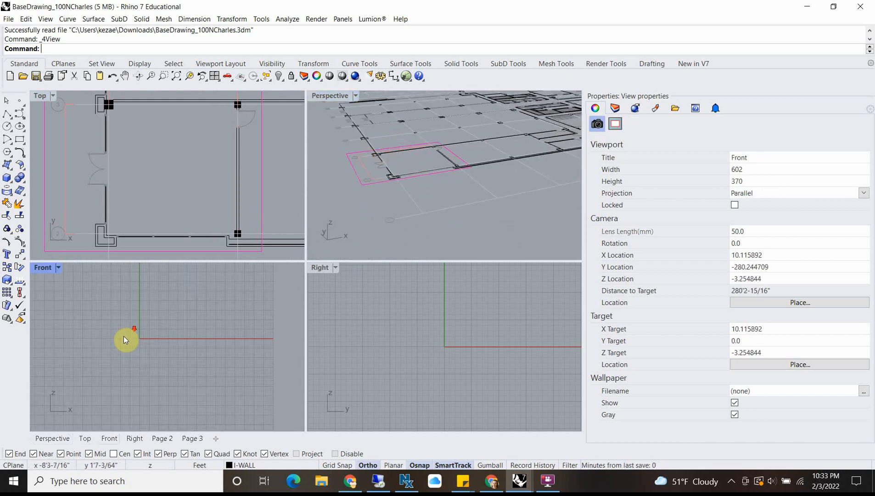
Step: Bring the flat plan linework into view in the Front and Right viewports
{"action": "scroll", "coordinate": [124, 338], "scroll_direction": "down", "scroll_amount": 10}
{"action": "scroll", "coordinate": [124, 339], "scroll_direction": "up", "scroll_amount": 7}
{"action": "scroll", "coordinate": [185, 337], "scroll_direction": "down", "scroll_amount": 8}
{"action": "right_click_drag", "start_coordinate": [201, 335], "coordinate": [72, 337]}
{"action": "scroll", "coordinate": [127, 340], "scroll_direction": "up", "scroll_amount": 6}
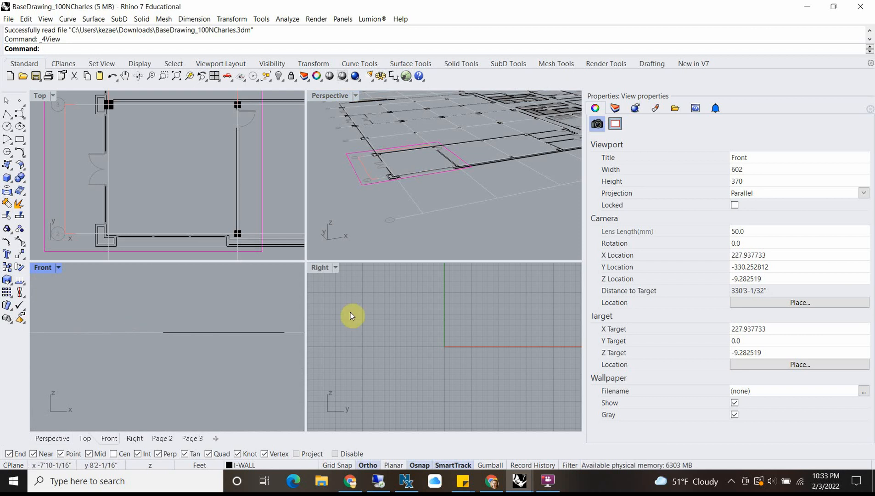
{"action": "scroll", "coordinate": [465, 126], "scroll_direction": "down", "scroll_amount": 3}
{"action": "scroll", "coordinate": [447, 338], "scroll_direction": "down", "scroll_amount": 10}
{"action": "right_click_drag", "start_coordinate": [560, 339], "coordinate": [363, 339]}
{"action": "scroll", "coordinate": [444, 335], "scroll_direction": "up", "scroll_amount": 8}
{"action": "scroll", "coordinate": [448, 330], "scroll_direction": "down", "scroll_amount": 6}
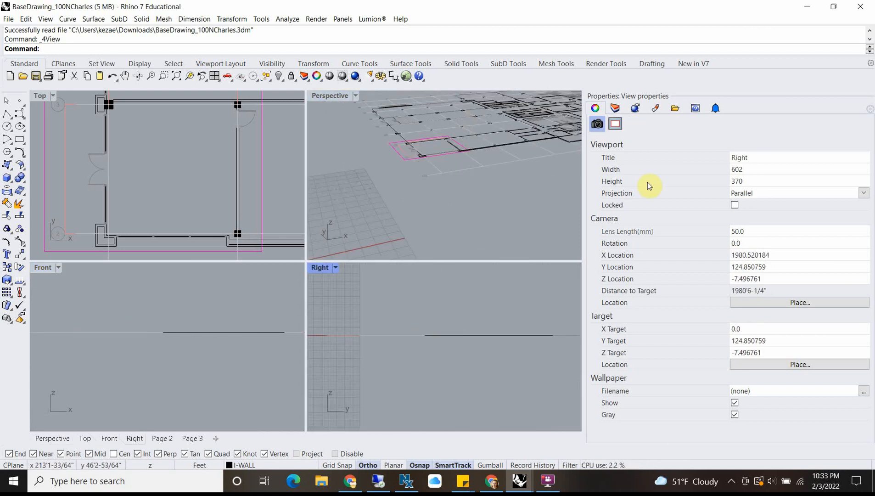
Step: Widen the viewport area by narrowing the side panel, and show the command Help there
{"action": "left_click_drag", "start_coordinate": [583, 187], "coordinate": [646, 187]}
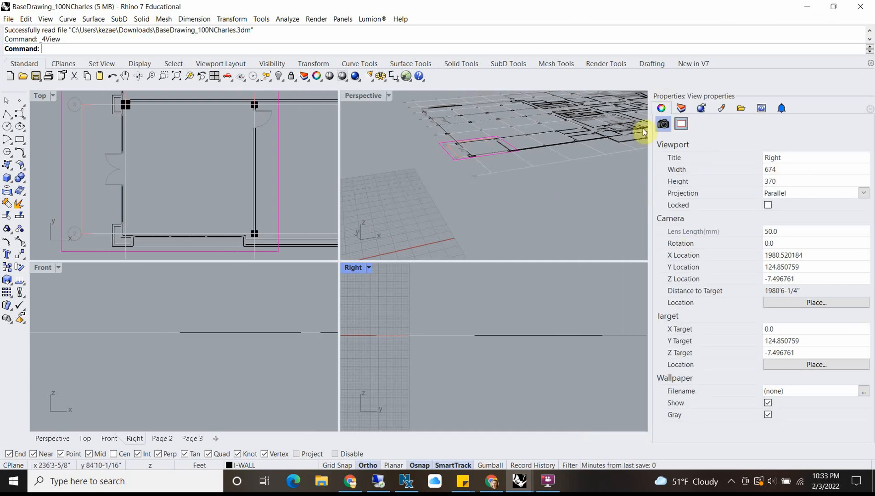
{"action": "left_click", "coordinate": [761, 110]}
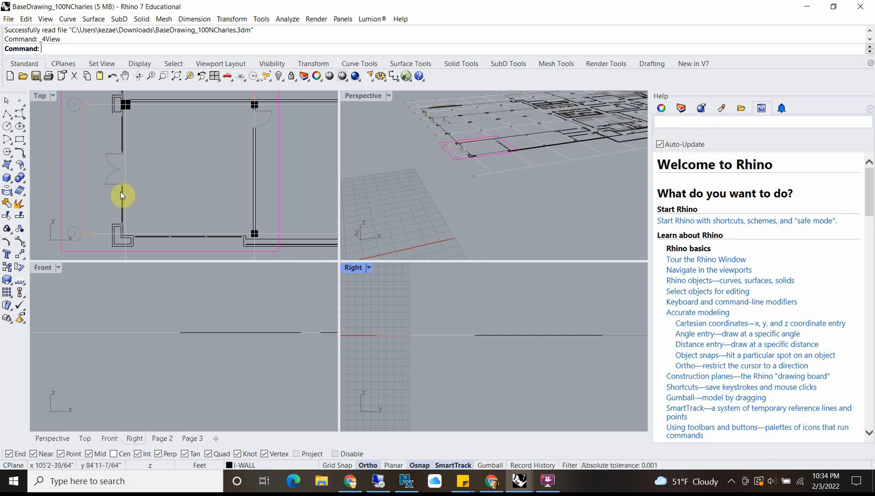
Step: Start the Polyline command and read its help topic, covering the drawing steps and command-line options
{"action": "scroll", "coordinate": [137, 148], "scroll_direction": "up", "scroll_amount": 3}
{"action": "left_click", "coordinate": [120, 147]}
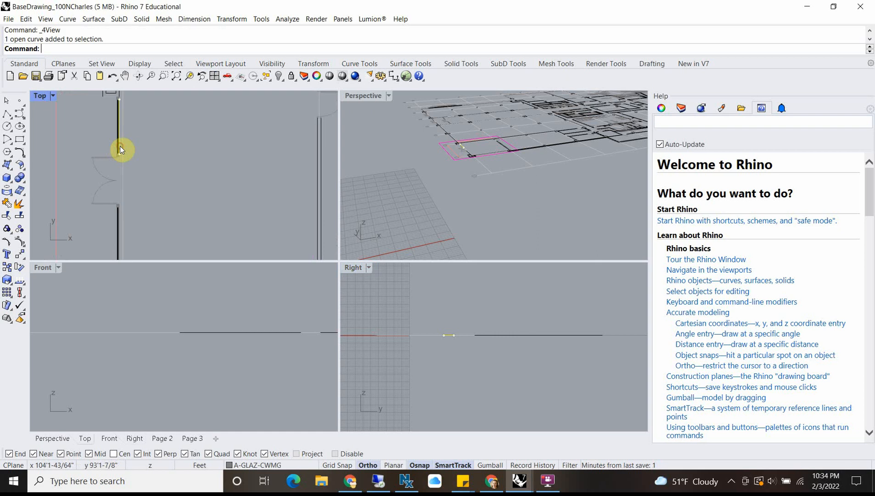
{"action": "scroll", "coordinate": [178, 161], "scroll_direction": "down", "scroll_amount": 3}
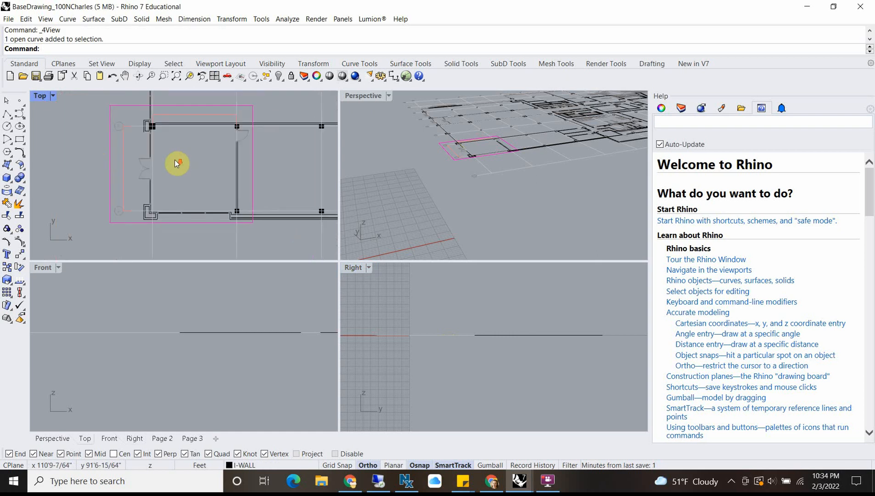
{"action": "left_click", "coordinate": [5, 114]}
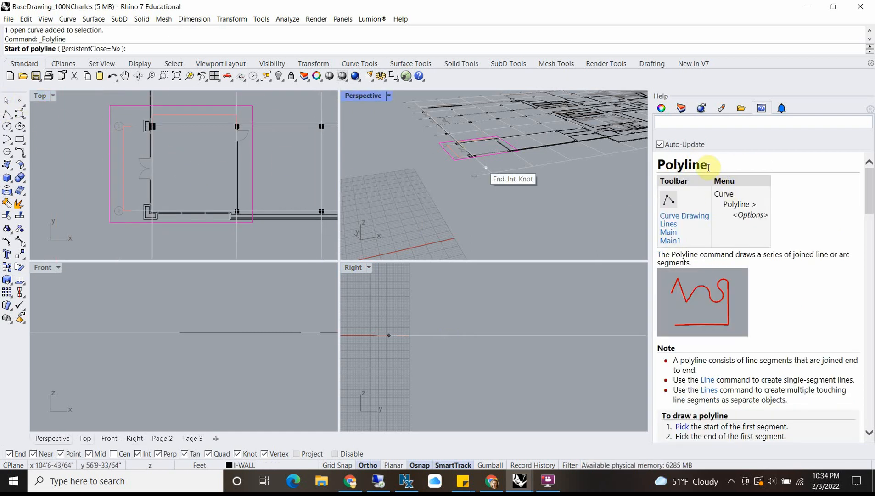
{"action": "scroll", "coordinate": [768, 286], "scroll_direction": "down", "scroll_amount": 5}
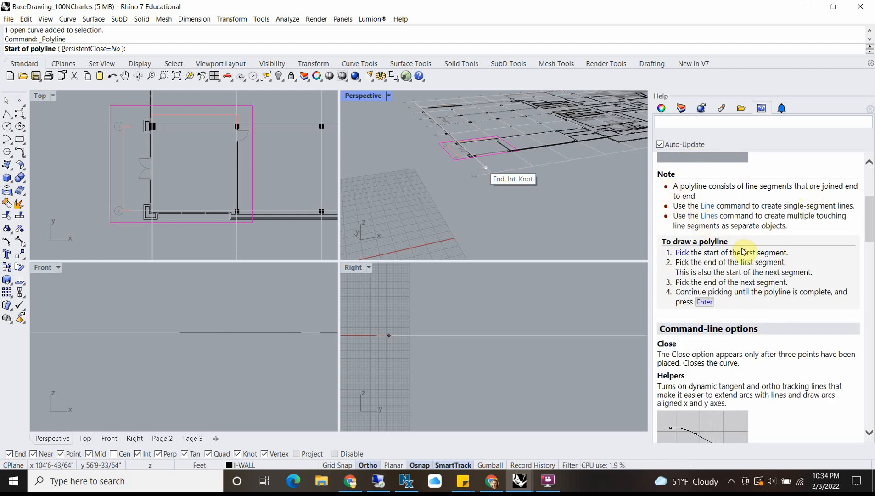
{"action": "scroll", "coordinate": [696, 256], "scroll_direction": "down", "scroll_amount": 2}
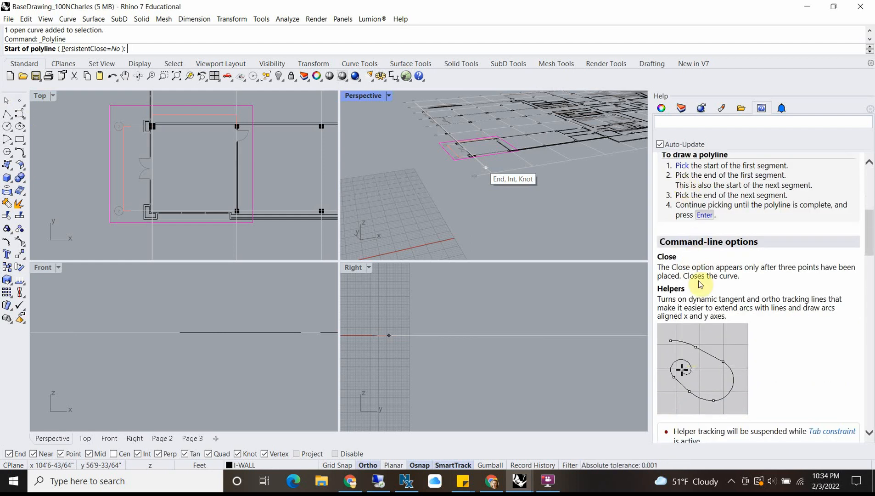
{"action": "scroll", "coordinate": [693, 280], "scroll_direction": "down", "scroll_amount": 5}
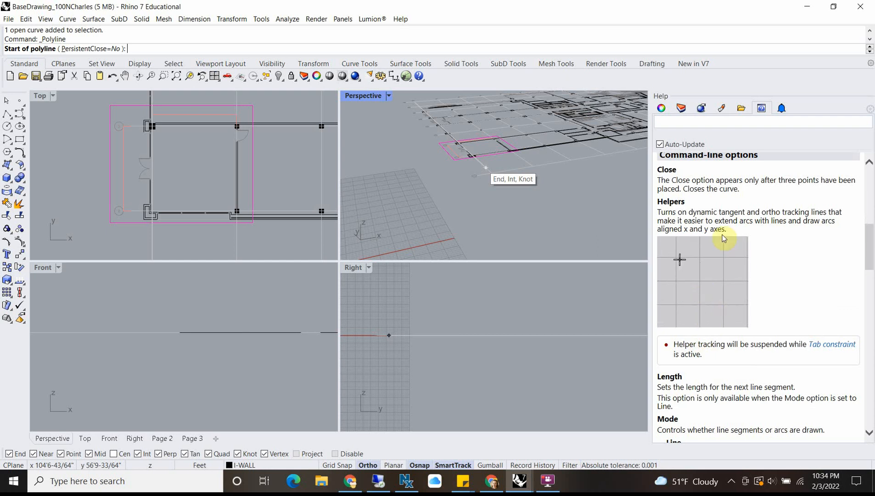
{"action": "scroll", "coordinate": [790, 331], "scroll_direction": "down", "scroll_amount": 4}
{"action": "scroll", "coordinate": [786, 328], "scroll_direction": "down", "scroll_amount": 10}
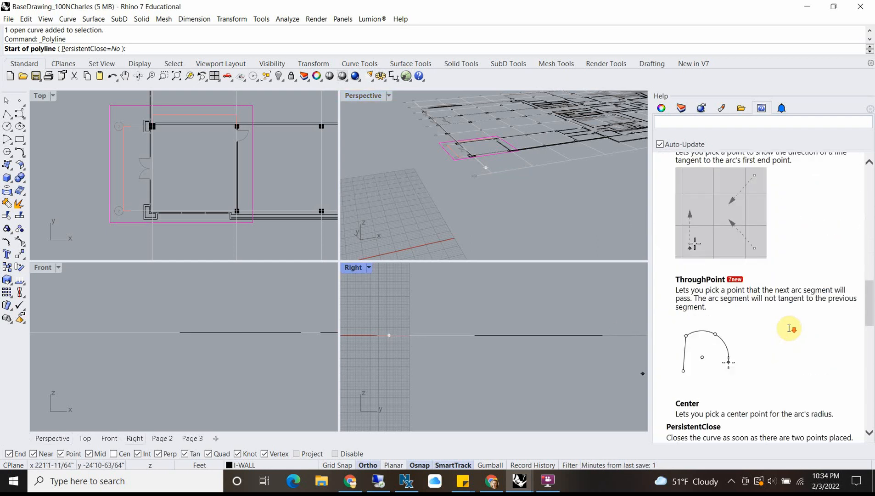
{"action": "scroll", "coordinate": [767, 317], "scroll_direction": "up", "scroll_amount": 8}
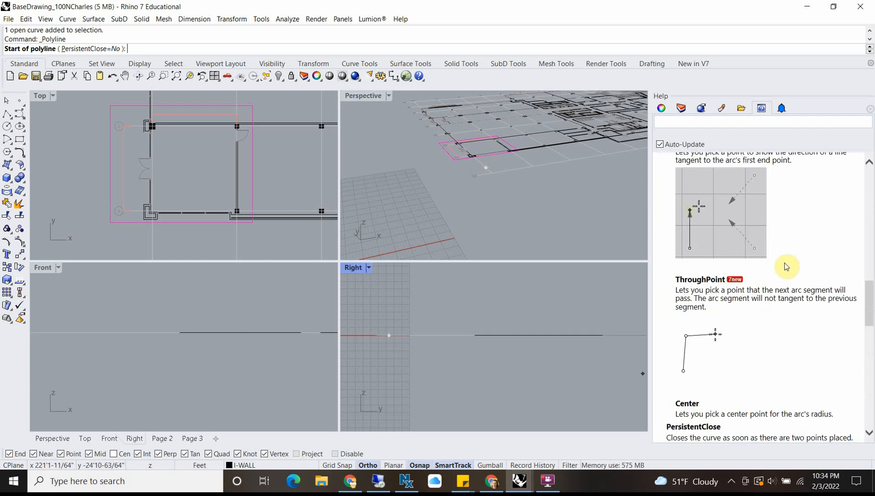
{"action": "scroll", "coordinate": [764, 262], "scroll_direction": "down", "scroll_amount": 3}
{"action": "scroll", "coordinate": [753, 239], "scroll_direction": "up", "scroll_amount": 15}
{"action": "scroll", "coordinate": [726, 171], "scroll_direction": "up", "scroll_amount": 2}
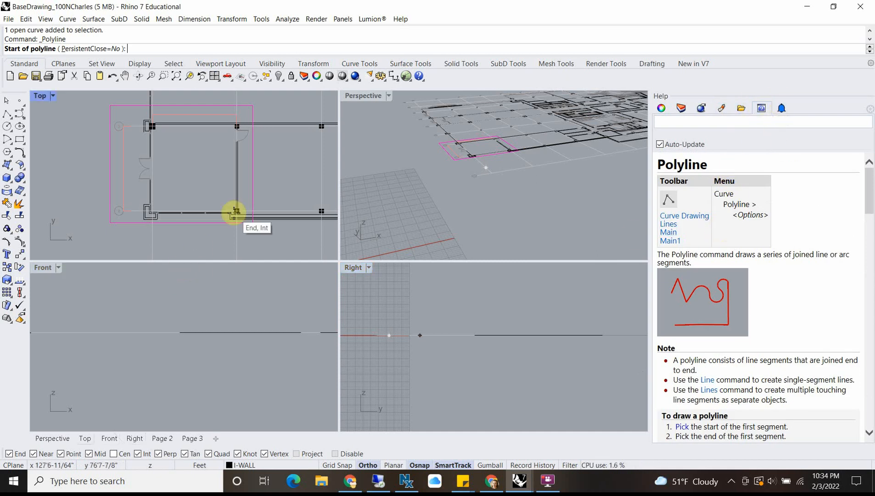
Step: Maximize the Top viewport, cancel the pending polyline and frame the storefront plan
{"action": "double_click", "coordinate": [38, 96]}
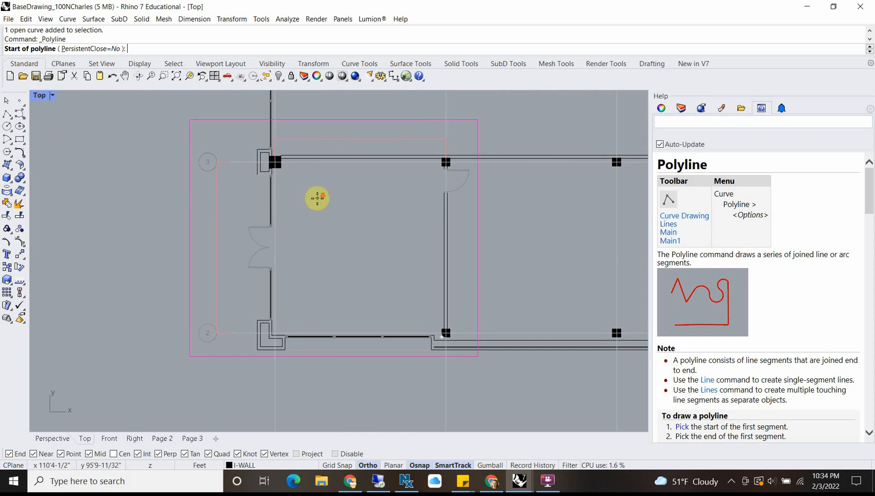
{"action": "scroll", "coordinate": [322, 197], "scroll_direction": "down", "scroll_amount": 4}
{"action": "right_click", "coordinate": [353, 219]}
{"action": "right_click_drag", "start_coordinate": [353, 219], "coordinate": [310, 230]}
{"action": "scroll", "coordinate": [262, 286], "scroll_direction": "up", "scroll_amount": 10}
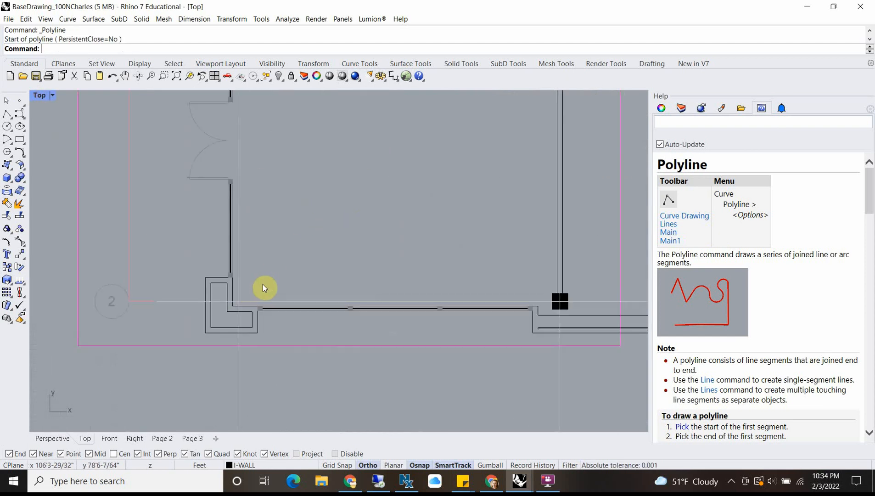
{"action": "mouse_move", "coordinate": [269, 190]}
{"action": "right_mouse_down"}
{"action": "mouse_move", "coordinate": [179, 314]}
{"action": "mouse_move", "coordinate": [210, 290]}
{"action": "right_mouse_up"}
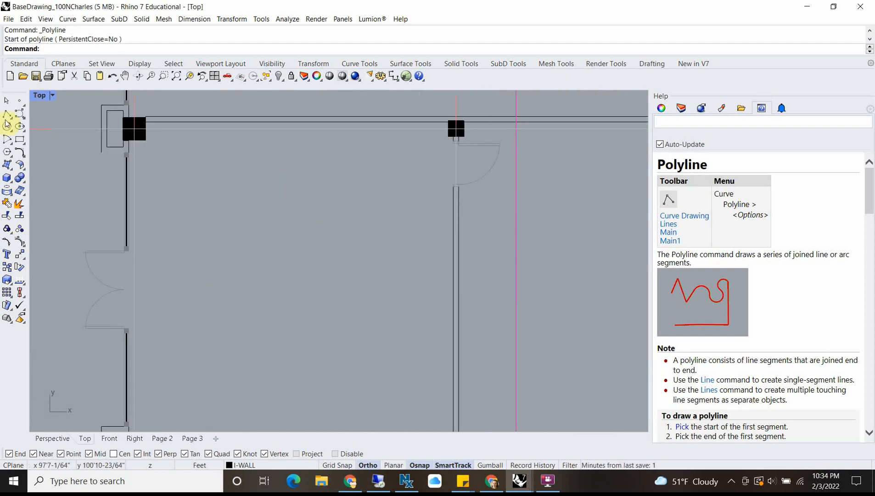
{"action": "scroll", "coordinate": [254, 157], "scroll_direction": "down", "scroll_amount": 10}
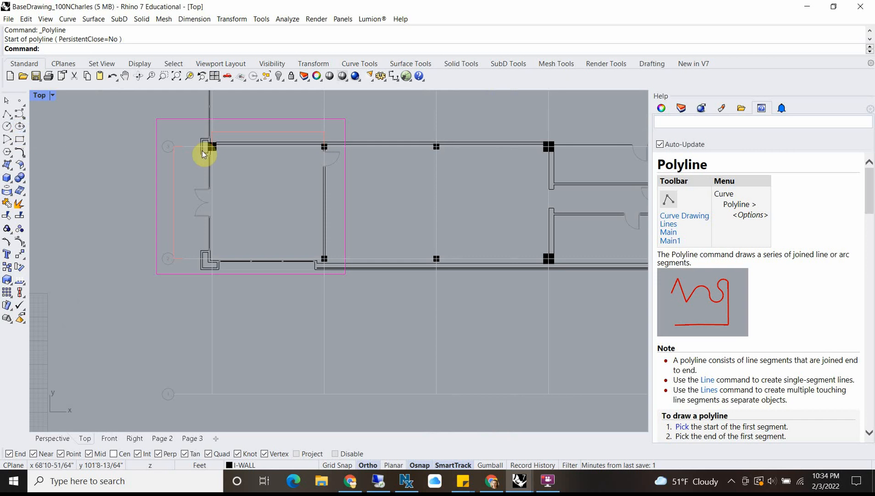
Step: Show the layer list and sort it by layer name in descending order
{"action": "left_click", "coordinate": [681, 108]}
{"action": "scroll", "coordinate": [769, 288], "scroll_direction": "down", "scroll_amount": 1}
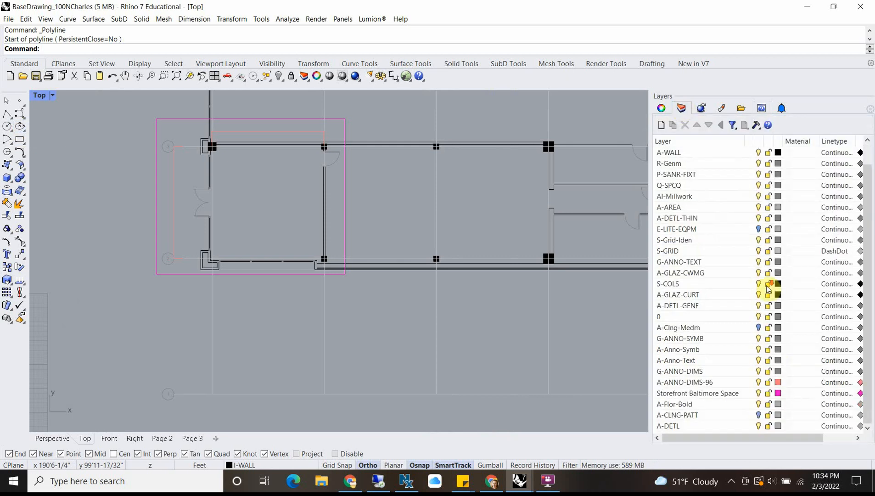
{"action": "scroll", "coordinate": [762, 324], "scroll_direction": "up", "scroll_amount": 1}
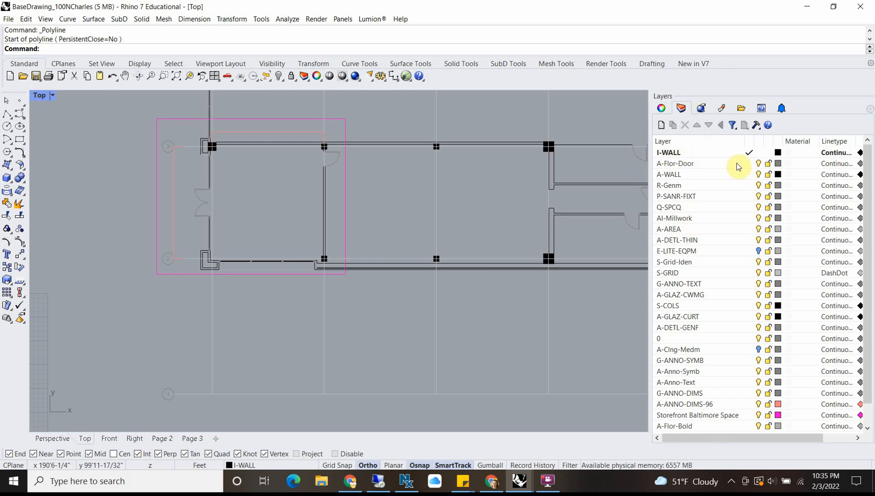
{"action": "right_click", "coordinate": [699, 156]}
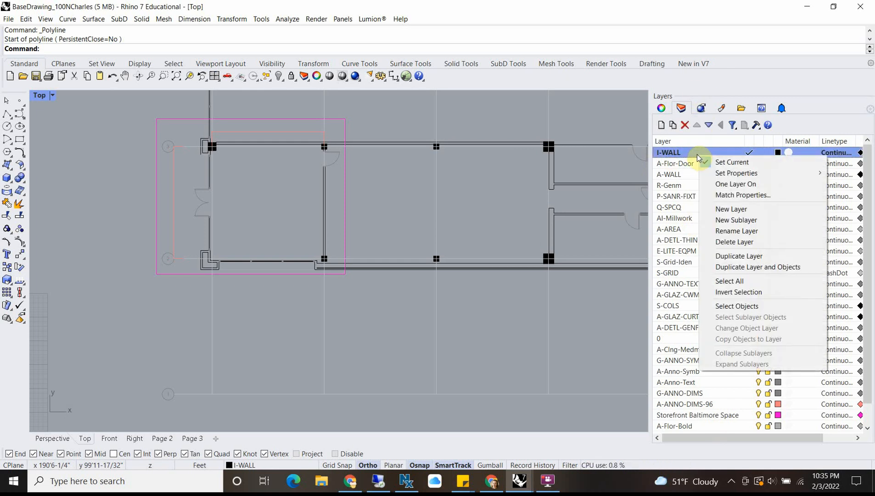
{"action": "left_click", "coordinate": [691, 141]}
{"action": "left_click", "coordinate": [691, 141]}
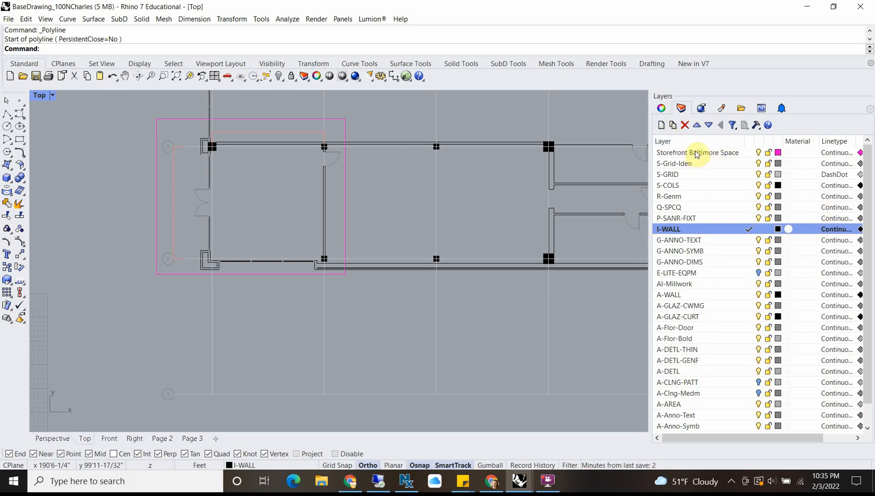
Step: Add a layer named CAD and set its colour to green, #00FF10
{"action": "left_click", "coordinate": [703, 164]}
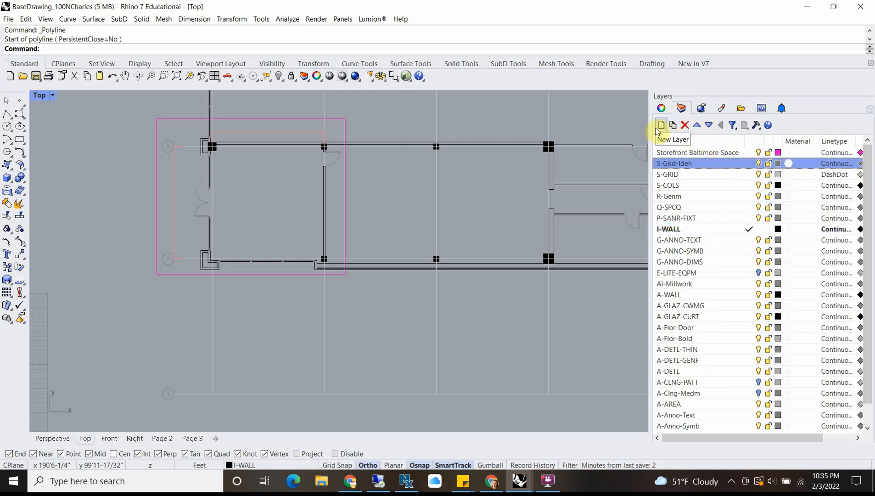
{"action": "left_click", "coordinate": [660, 126]}
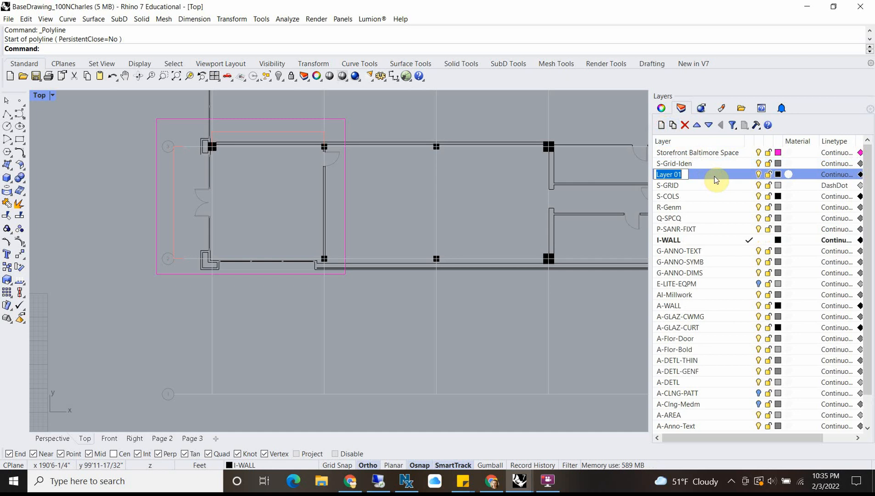
{"action": "type", "text": "CAD"}
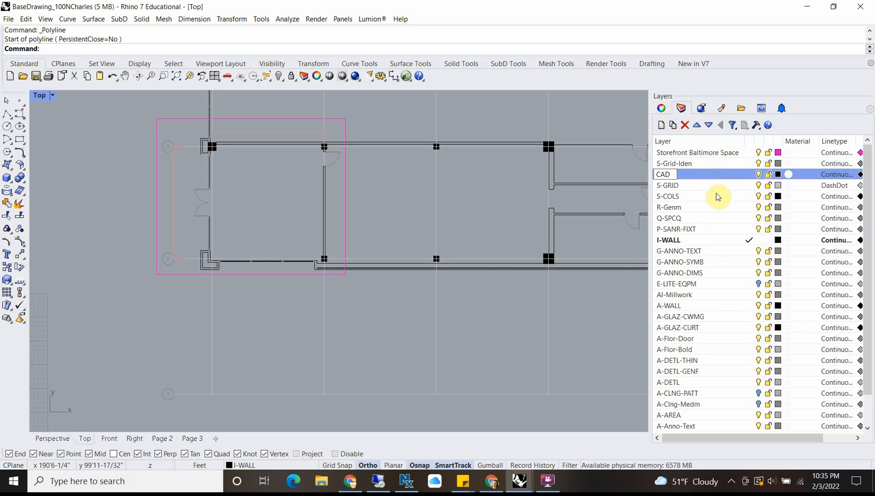
{"action": "left_click", "coordinate": [778, 174]}
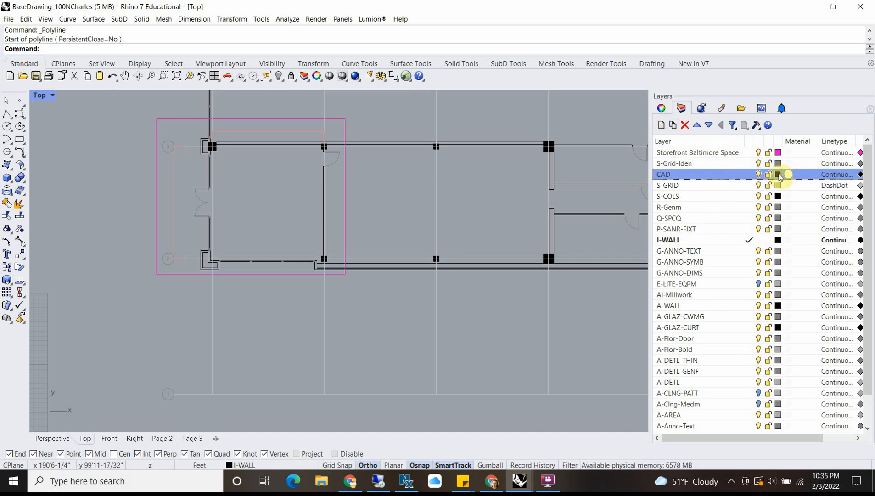
{"action": "left_click", "coordinate": [240, 210]}
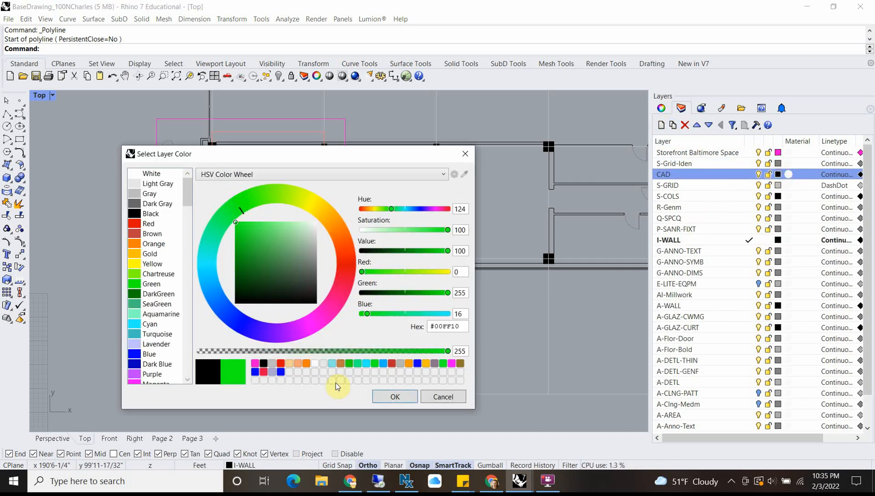
{"action": "left_click", "coordinate": [391, 398]}
Step: Nest all layers from S-GRID through the end of the list under CAD as sublayers
{"action": "left_click", "coordinate": [723, 185]}
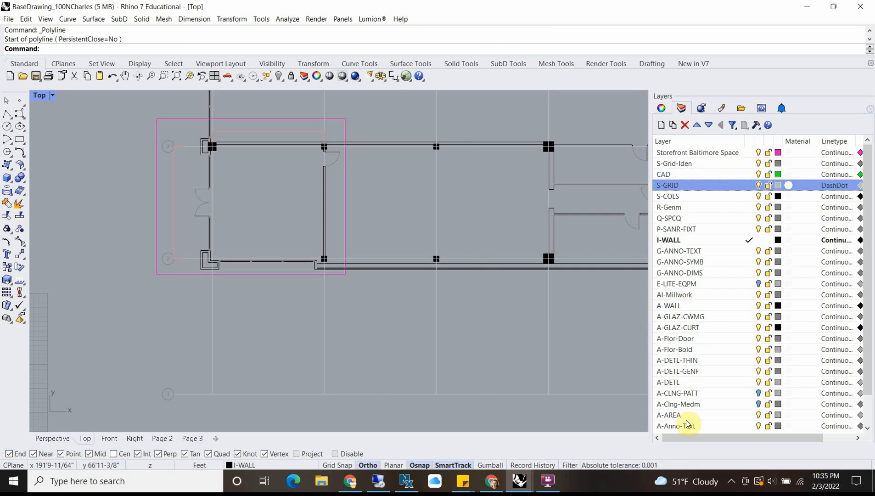
{"action": "scroll", "coordinate": [687, 410], "scroll_direction": "down", "scroll_amount": 1}
{"action": "left_click", "coordinate": [682, 427], "text": "shift"}
{"action": "scroll", "coordinate": [693, 209], "scroll_direction": "up", "scroll_amount": 1}
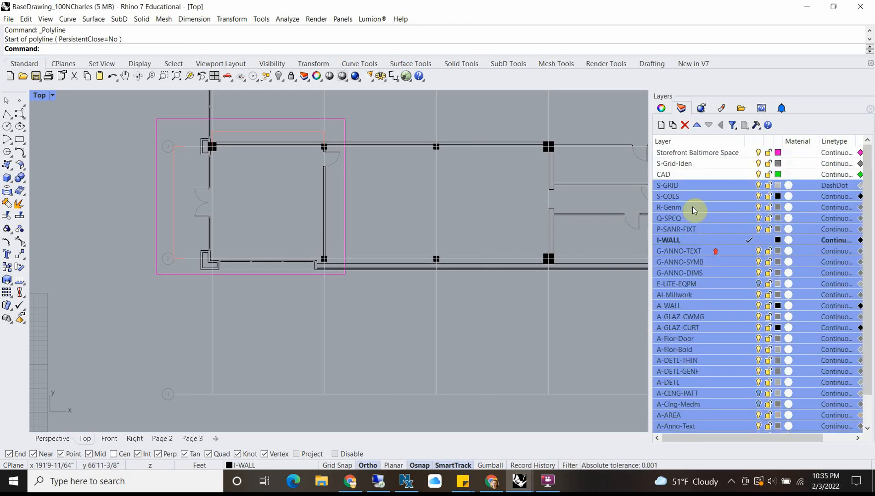
{"action": "left_click", "coordinate": [667, 177], "text": "ctrl"}
{"action": "left_click_drag", "start_coordinate": [667, 178], "coordinate": [687, 173]}
Step: Nest the S-Grid-Iden layer under CAD, then collapse the CAD layer group and clear the layer selection
{"action": "scroll", "coordinate": [703, 197], "scroll_direction": "up", "scroll_amount": 1}
{"action": "left_click", "coordinate": [689, 163]}
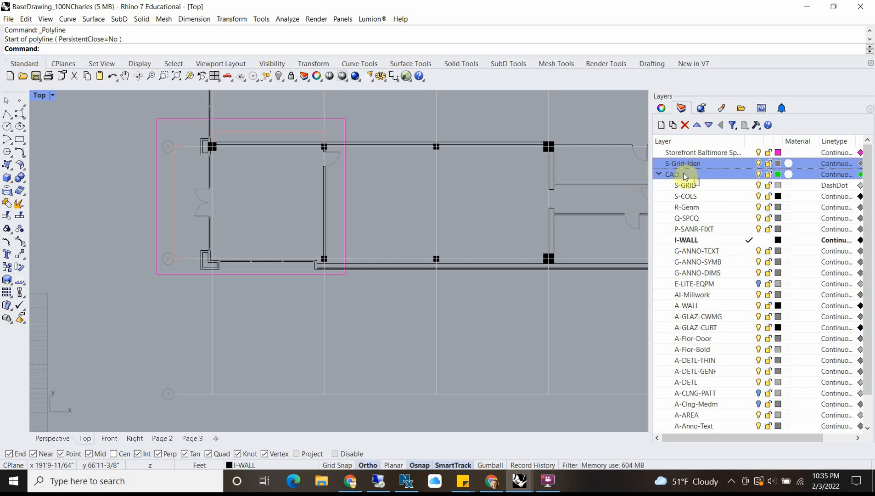
{"action": "left_click", "coordinate": [659, 164]}
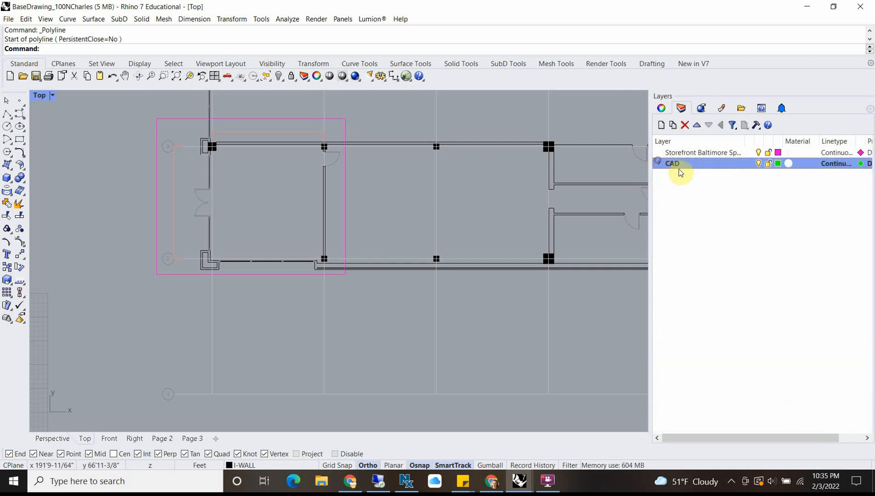
{"action": "left_click", "coordinate": [742, 223]}
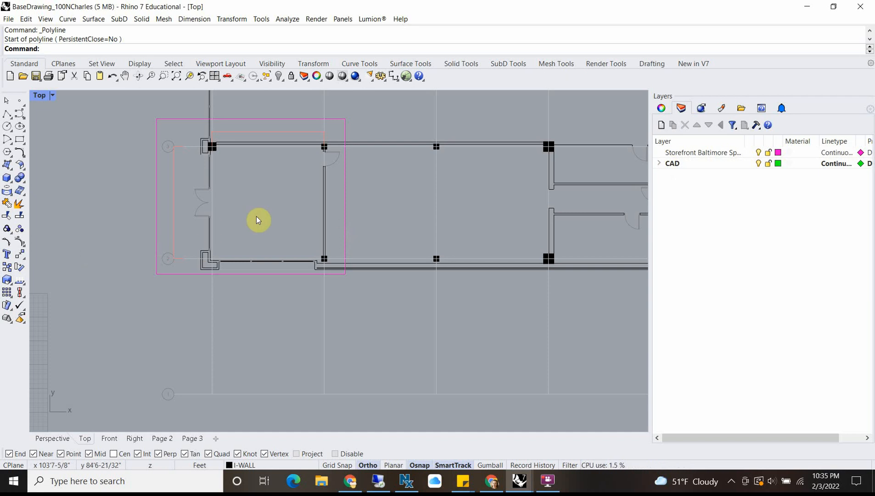
Step: Add a layer named Floor and set its colour to red, #FC0000
{"action": "left_click", "coordinate": [661, 125]}
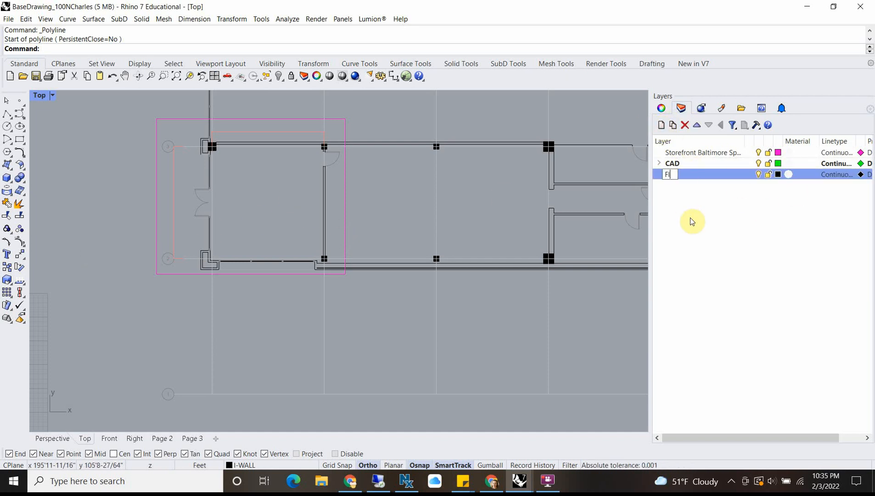
{"action": "key", "text": "Return"}
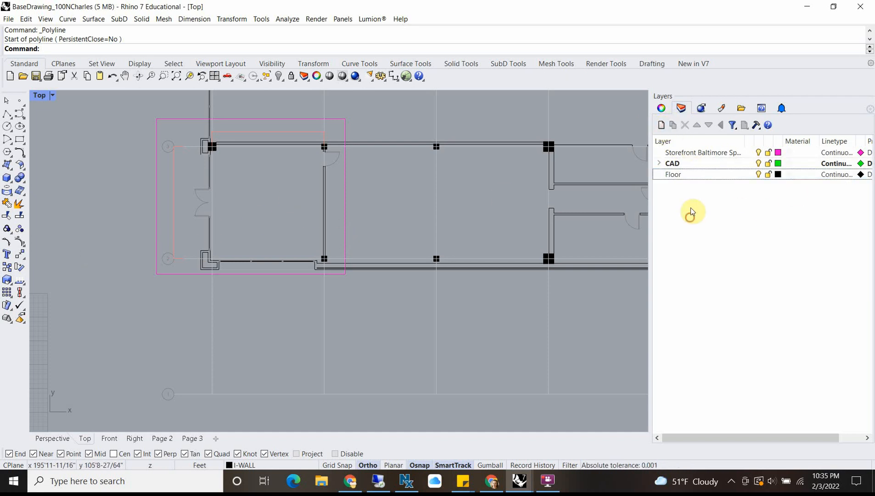
{"action": "left_click", "coordinate": [777, 174]}
{"action": "left_click_drag", "start_coordinate": [250, 254], "coordinate": [234, 223]}
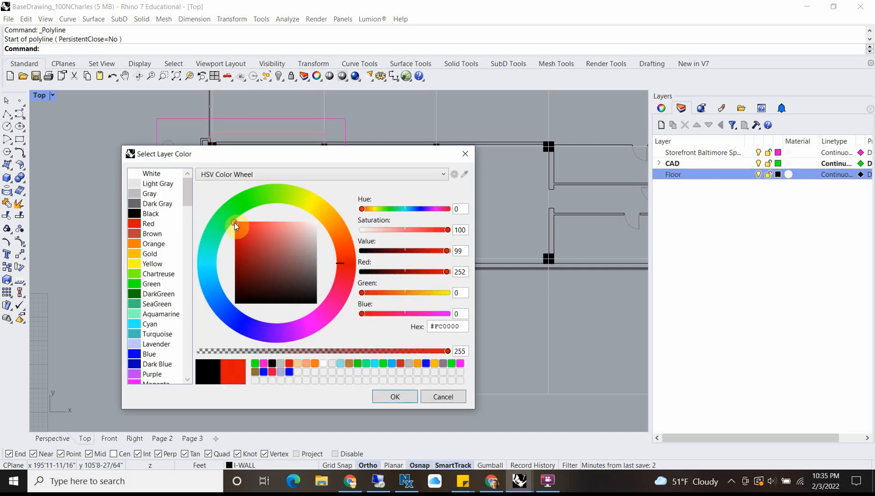
{"action": "left_click", "coordinate": [398, 398]}
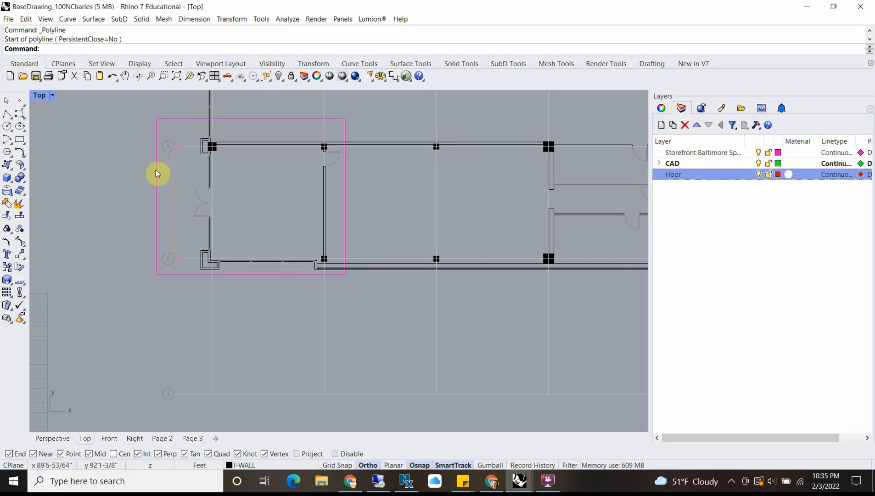
Step: Turn on the Project option for object snaps and make Floor the current layer
{"action": "scroll", "coordinate": [156, 172], "scroll_direction": "up", "scroll_amount": 2}
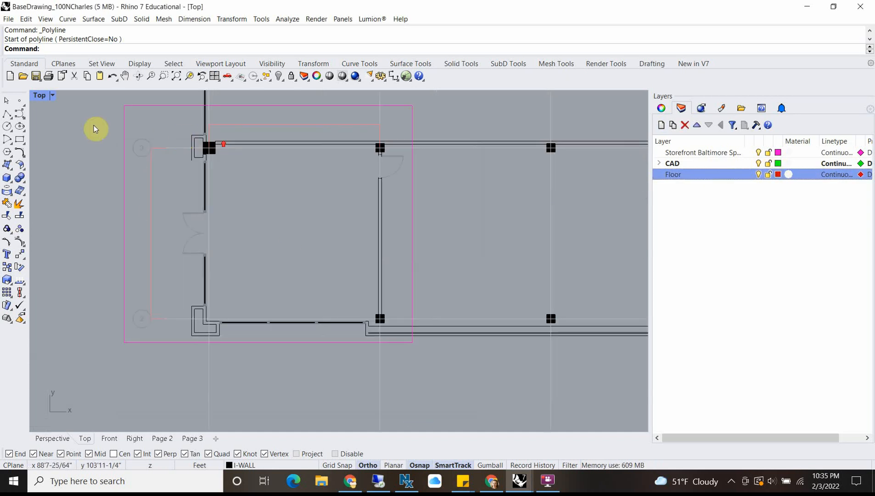
{"action": "left_click", "coordinate": [20, 139]}
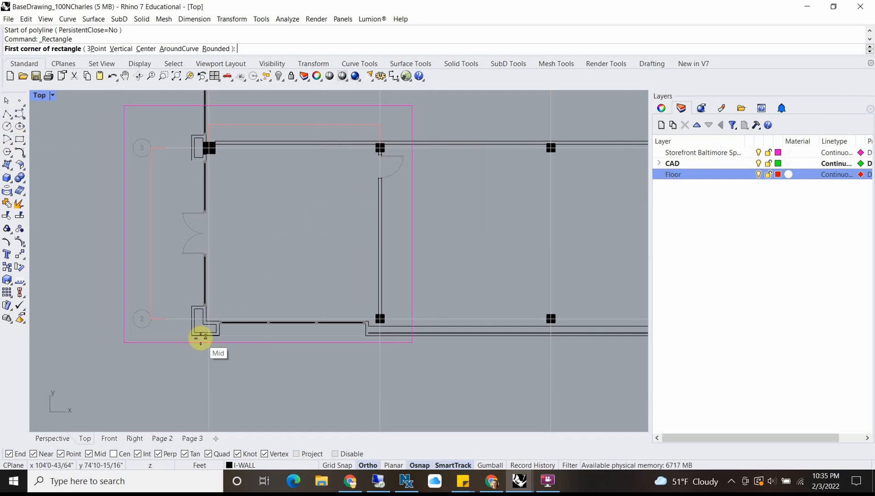
{"action": "scroll", "coordinate": [218, 316], "scroll_direction": "up", "scroll_amount": 4}
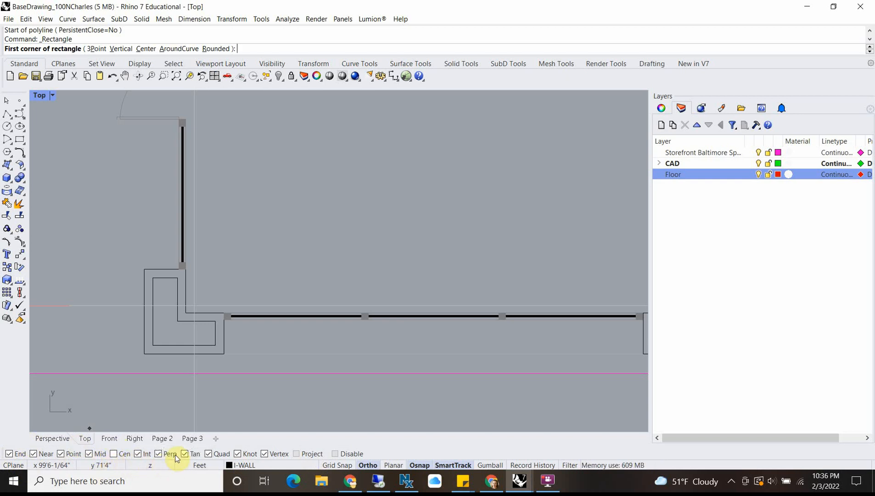
{"action": "left_click", "coordinate": [296, 454]}
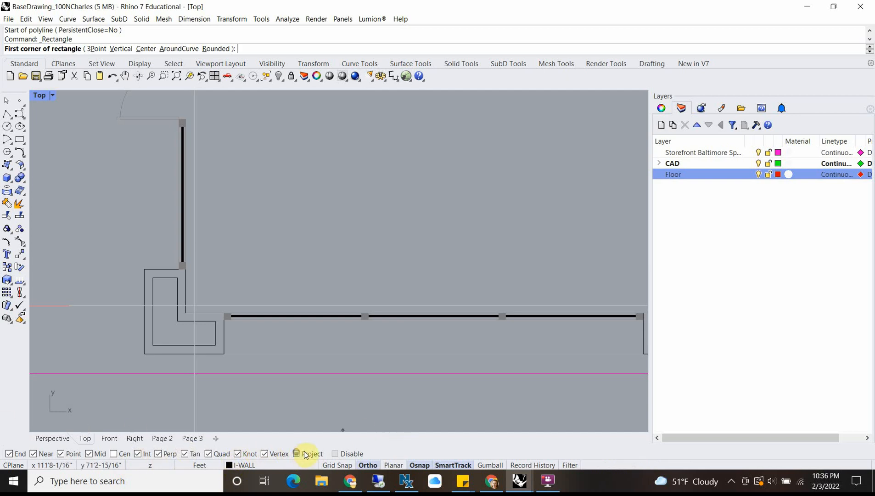
{"action": "left_click", "coordinate": [735, 177]}
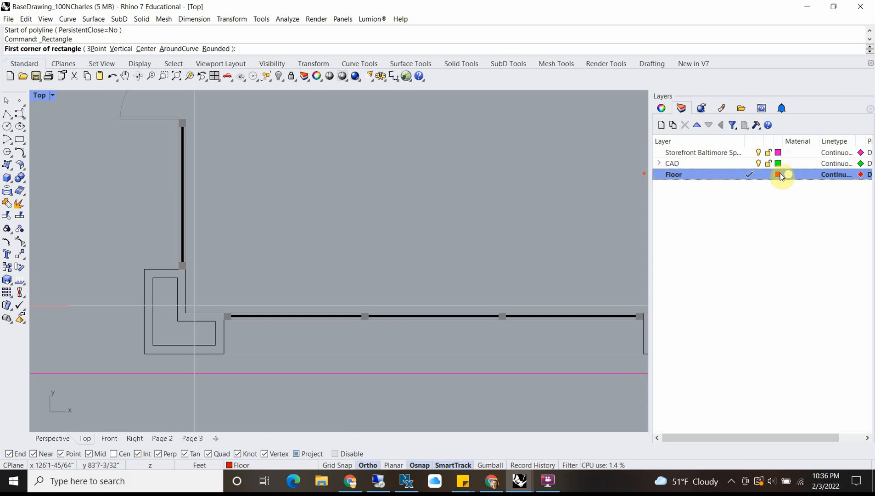
{"action": "scroll", "coordinate": [203, 288], "scroll_direction": "up", "scroll_amount": 3}
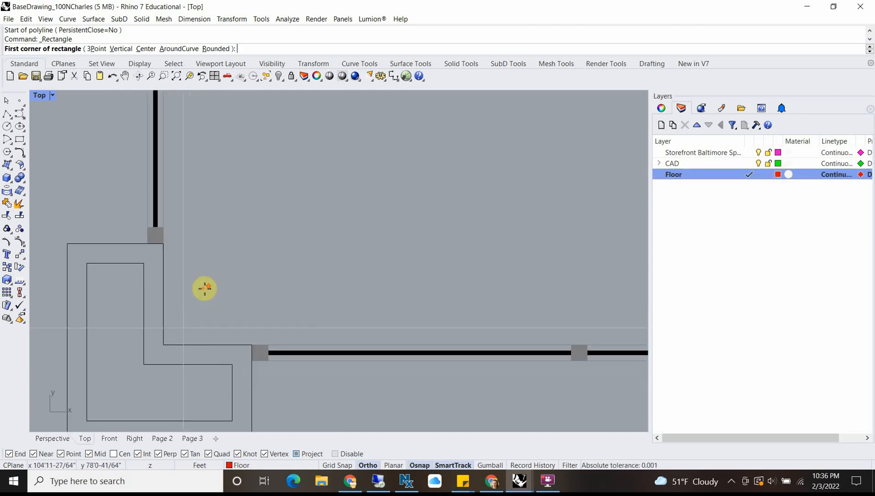
{"action": "scroll", "coordinate": [205, 288], "scroll_direction": "up", "scroll_amount": 2}
{"action": "scroll", "coordinate": [237, 279], "scroll_direction": "down", "scroll_amount": 4}
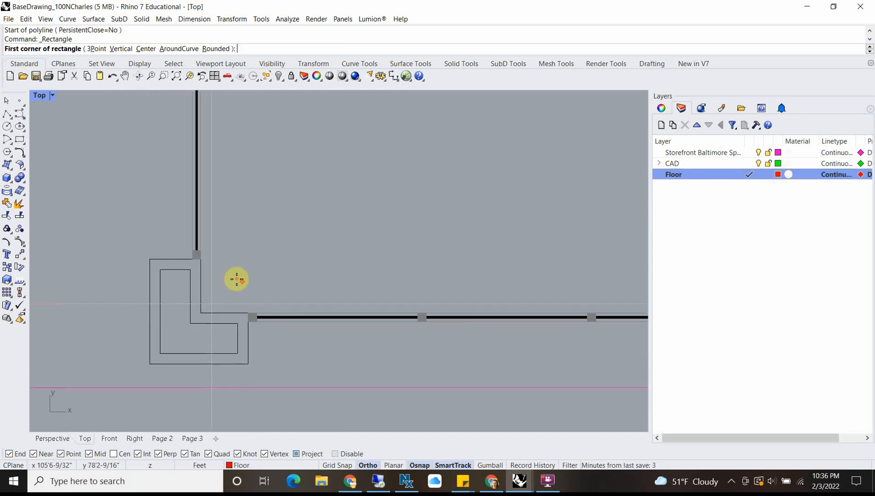
{"action": "scroll", "coordinate": [210, 299], "scroll_direction": "up", "scroll_amount": 2}
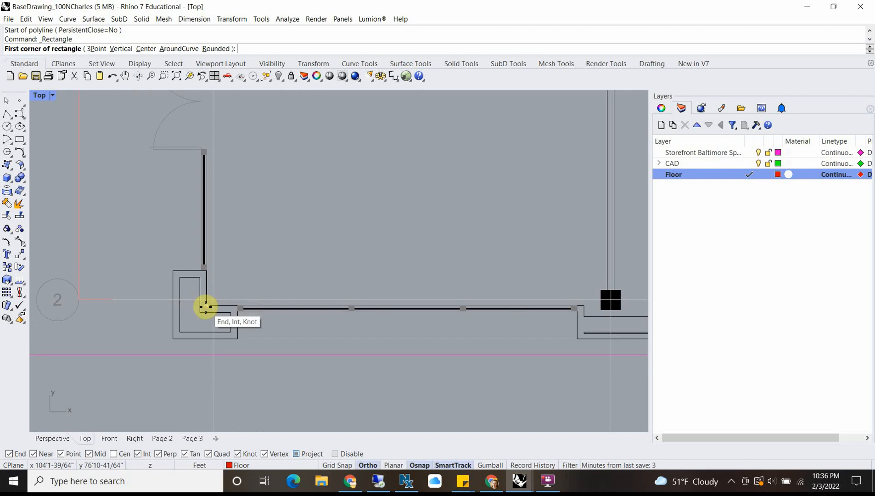
{"action": "left_click", "coordinate": [205, 304]}
{"action": "scroll", "coordinate": [250, 247], "scroll_direction": "down", "scroll_amount": 5}
{"action": "scroll", "coordinate": [250, 252], "scroll_direction": "up", "scroll_amount": 4}
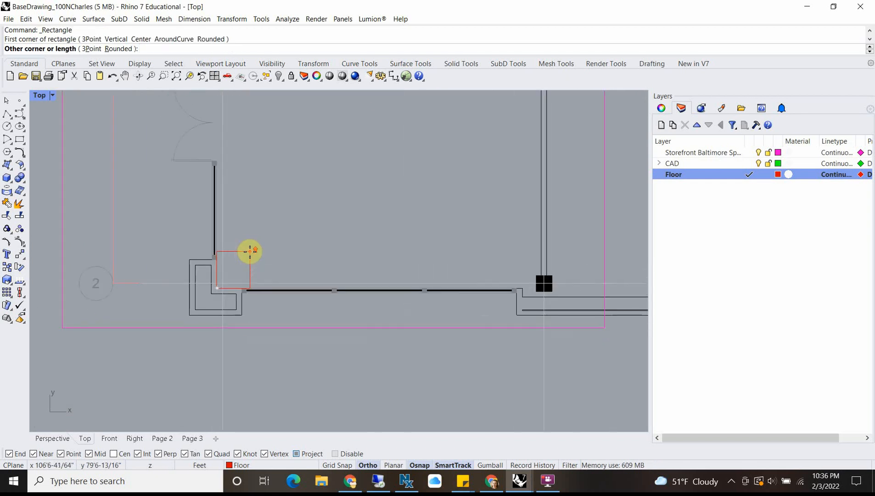
{"action": "left_click", "coordinate": [249, 251]}
{"action": "right_click_drag", "start_coordinate": [250, 203], "coordinate": [232, 306]}
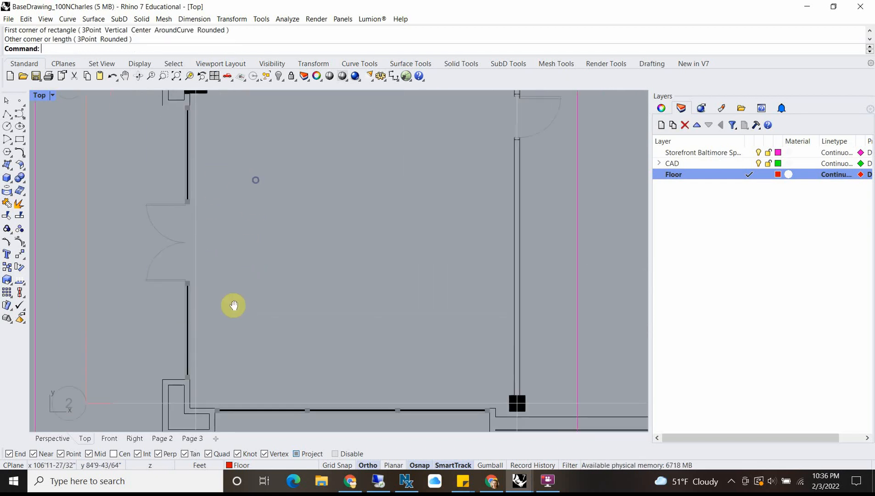
{"action": "scroll", "coordinate": [229, 267], "scroll_direction": "down", "scroll_amount": 2}
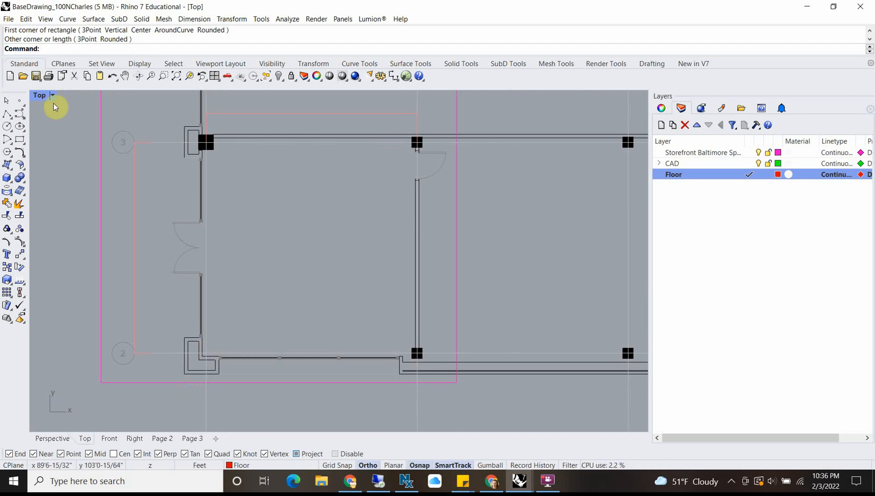
Step: Examine the columns and walls around the storefront bay between grids 2 and 3 to decide where the floor outline starts
{"action": "left_click", "coordinate": [7, 115]}
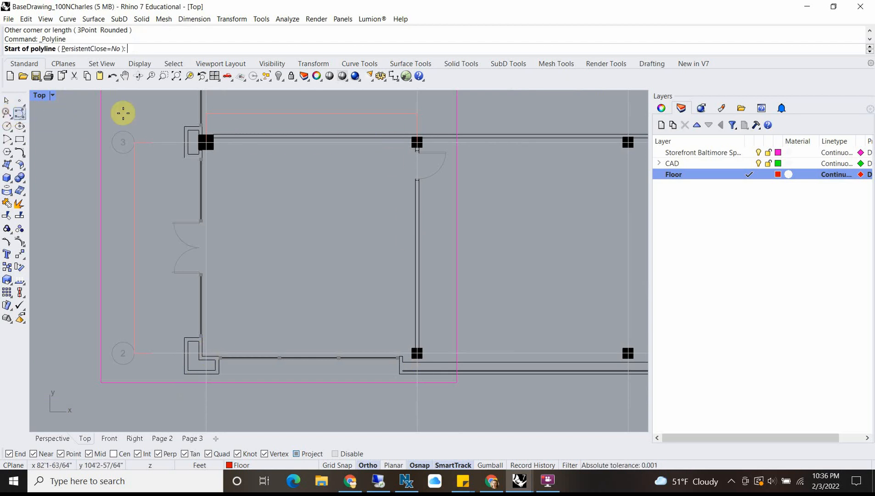
{"action": "scroll", "coordinate": [225, 131], "scroll_direction": "up", "scroll_amount": 5}
{"action": "scroll", "coordinate": [184, 229], "scroll_direction": "down", "scroll_amount": 2}
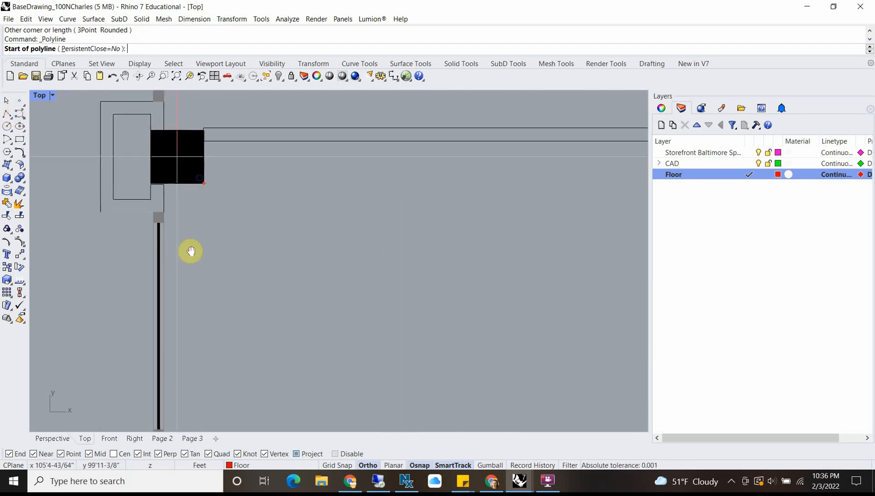
{"action": "scroll", "coordinate": [170, 197], "scroll_direction": "up", "scroll_amount": 1}
{"action": "scroll", "coordinate": [174, 200], "scroll_direction": "up", "scroll_amount": 4}
{"action": "scroll", "coordinate": [131, 220], "scroll_direction": "down", "scroll_amount": 2}
{"action": "scroll", "coordinate": [129, 264], "scroll_direction": "down", "scroll_amount": 5}
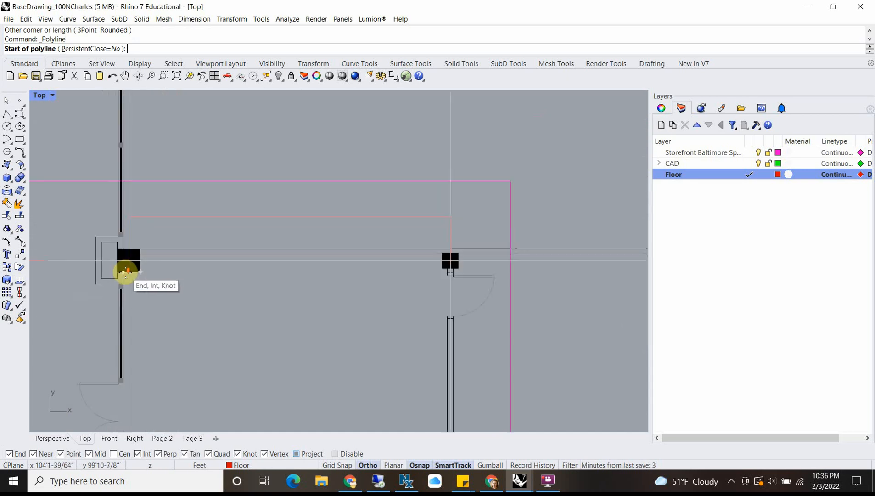
{"action": "right_click_drag", "start_coordinate": [200, 367], "coordinate": [207, 248]}
{"action": "scroll", "coordinate": [260, 277], "scroll_direction": "down", "scroll_amount": 4}
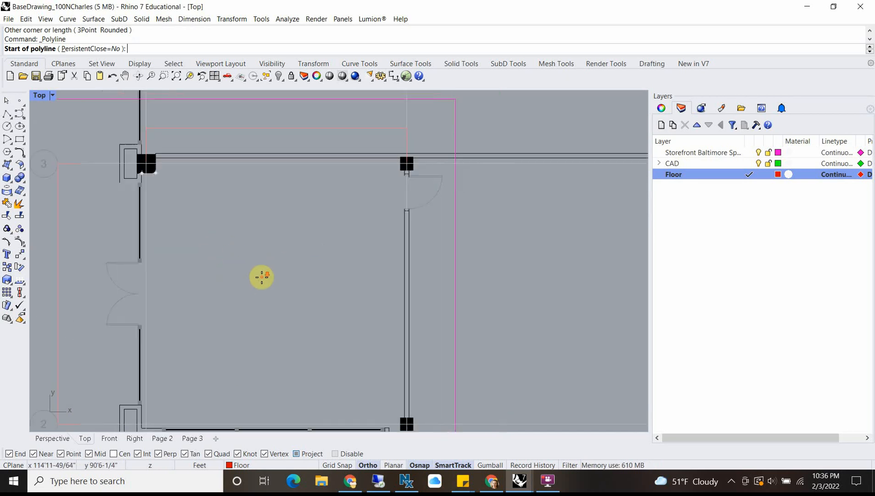
{"action": "scroll", "coordinate": [262, 277], "scroll_direction": "up", "scroll_amount": 1}
{"action": "scroll", "coordinate": [263, 277], "scroll_direction": "down", "scroll_amount": 4}
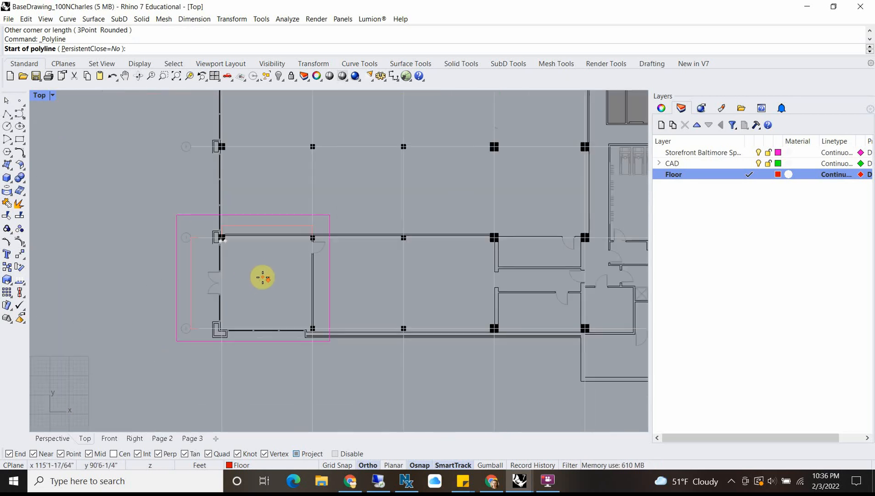
{"action": "scroll", "coordinate": [263, 277], "scroll_direction": "down", "scroll_amount": 3}
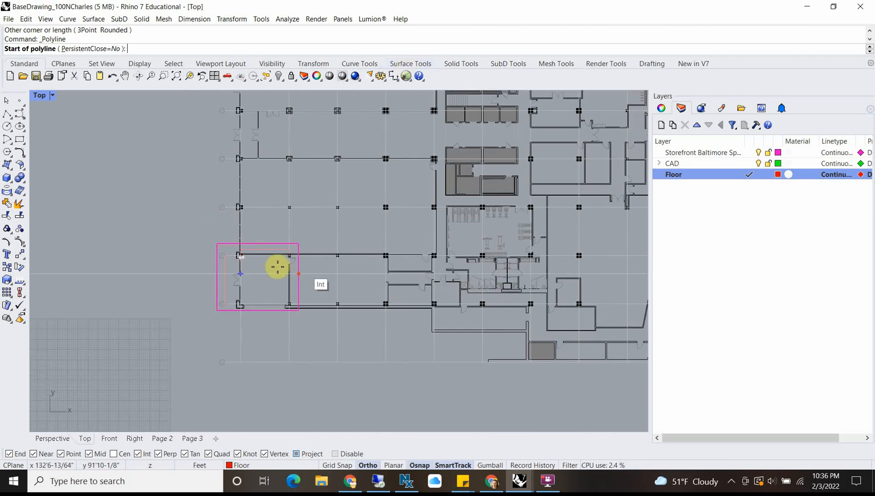
{"action": "scroll", "coordinate": [258, 267], "scroll_direction": "up", "scroll_amount": 5}
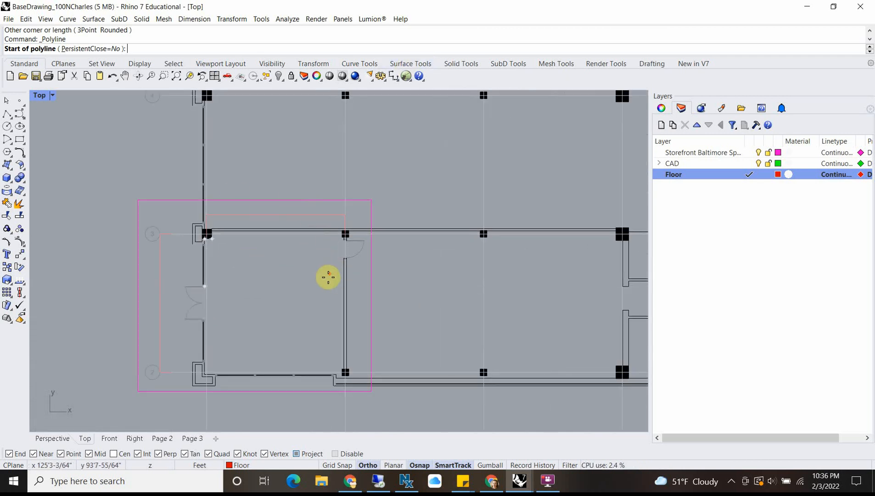
{"action": "scroll", "coordinate": [328, 278], "scroll_direction": "up", "scroll_amount": 2}
{"action": "right_click_drag", "start_coordinate": [216, 313], "coordinate": [254, 270]}
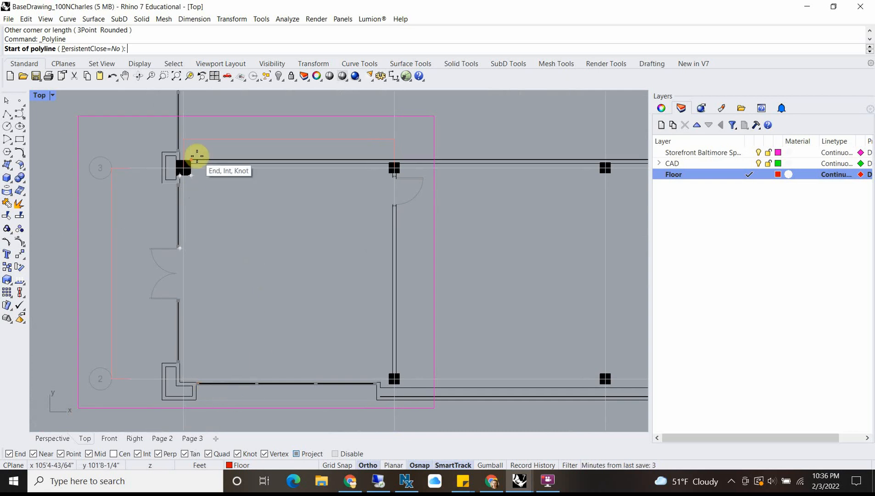
{"action": "scroll", "coordinate": [201, 154], "scroll_direction": "up", "scroll_amount": 8}
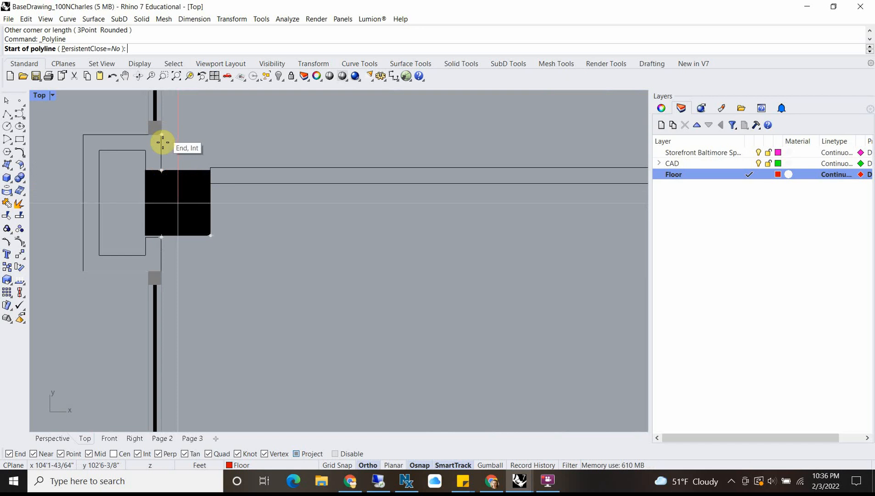
{"action": "left_click", "coordinate": [163, 168]}
{"action": "scroll", "coordinate": [188, 171], "scroll_direction": "down", "scroll_amount": 4}
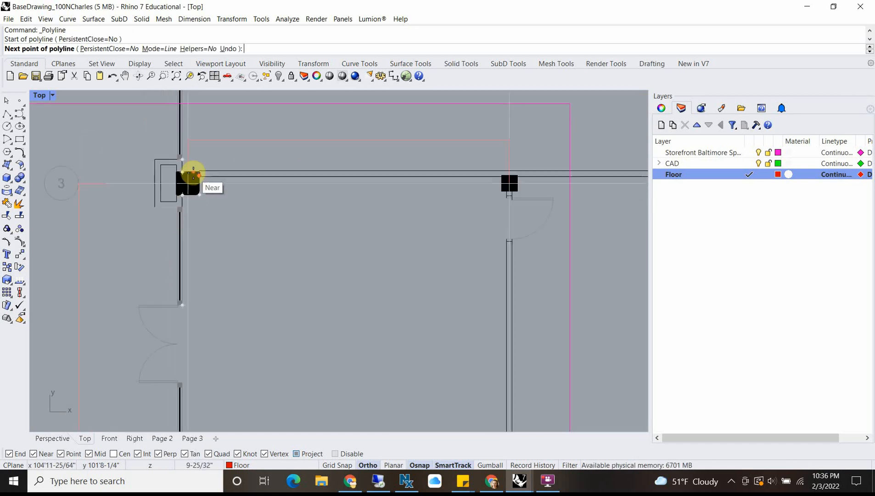
{"action": "scroll", "coordinate": [517, 176], "scroll_direction": "up", "scroll_amount": 3}
{"action": "scroll", "coordinate": [517, 176], "scroll_direction": "up", "scroll_amount": 2}
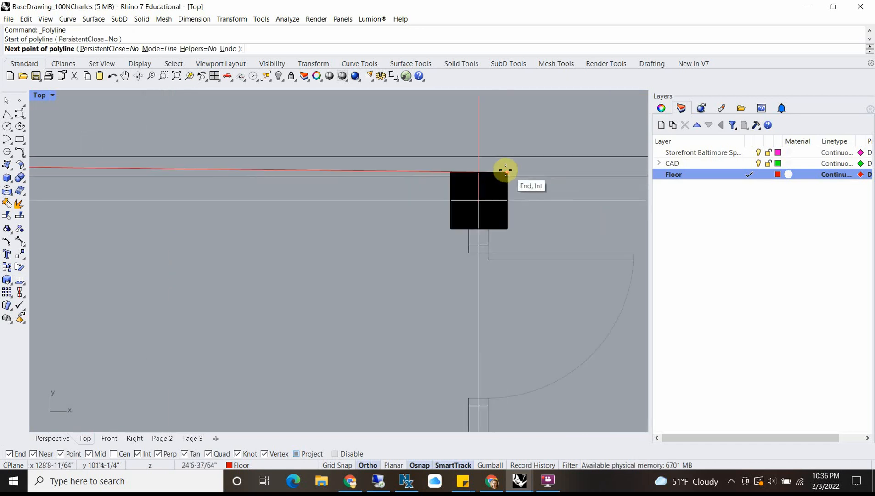
{"action": "scroll", "coordinate": [504, 164], "scroll_direction": "down", "scroll_amount": 3}
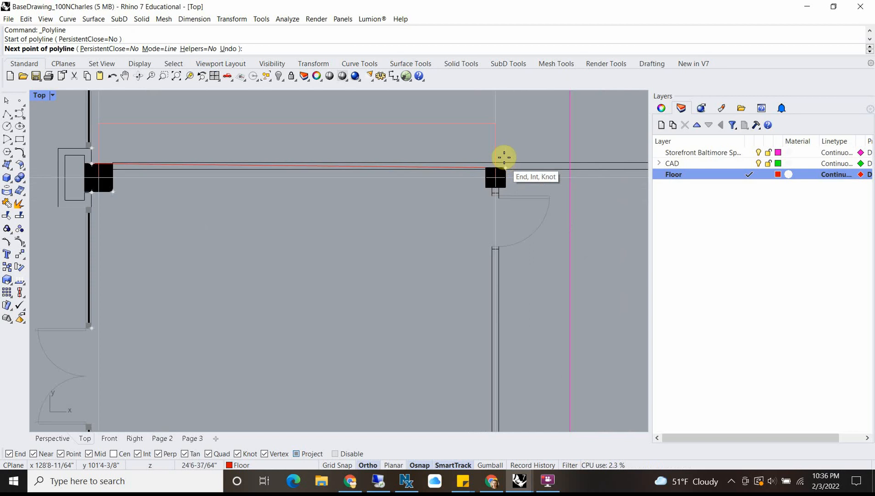
{"action": "scroll", "coordinate": [505, 157], "scroll_direction": "up", "scroll_amount": 2}
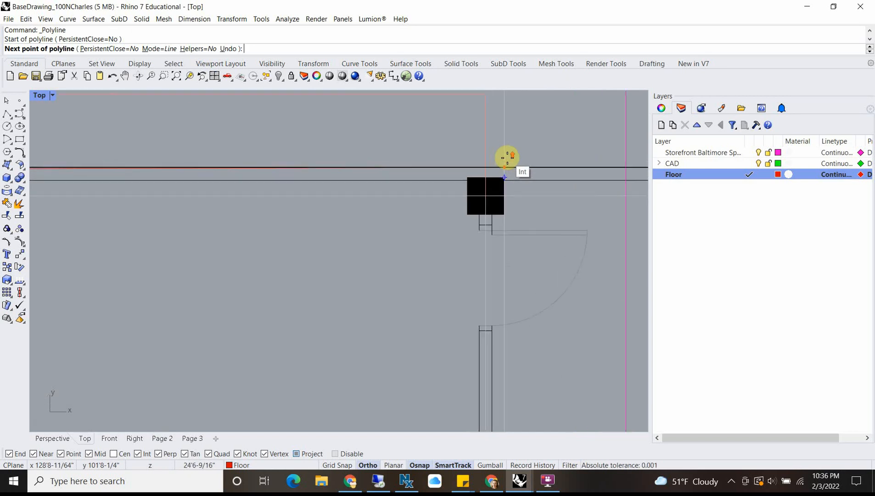
{"action": "scroll", "coordinate": [505, 159], "scroll_direction": "down", "scroll_amount": 6}
{"action": "right_click_drag", "start_coordinate": [220, 231], "coordinate": [293, 205]}
{"action": "scroll", "coordinate": [293, 206], "scroll_direction": "down", "scroll_amount": 4}
{"action": "right_click_drag", "start_coordinate": [309, 252], "coordinate": [279, 191]}
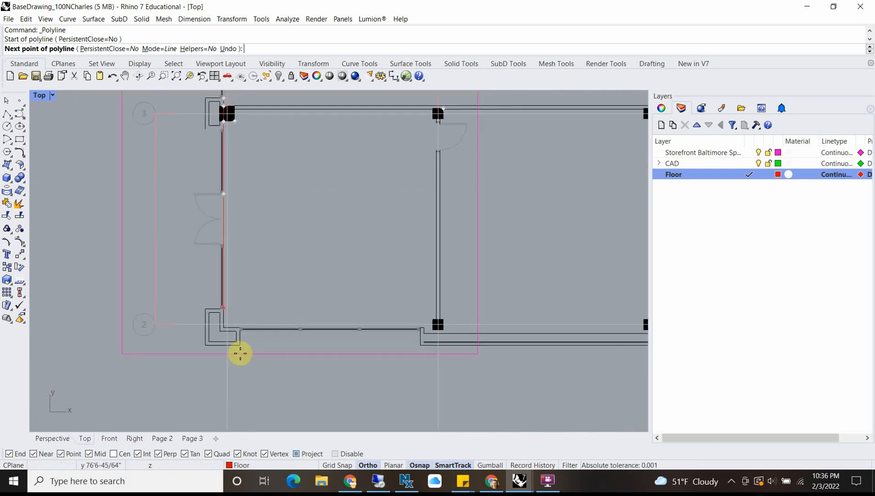
{"action": "key", "text": "Escape"}
{"action": "scroll", "coordinate": [430, 328], "scroll_direction": "up", "scroll_amount": 2}
{"action": "scroll", "coordinate": [448, 330], "scroll_direction": "up", "scroll_amount": 8}
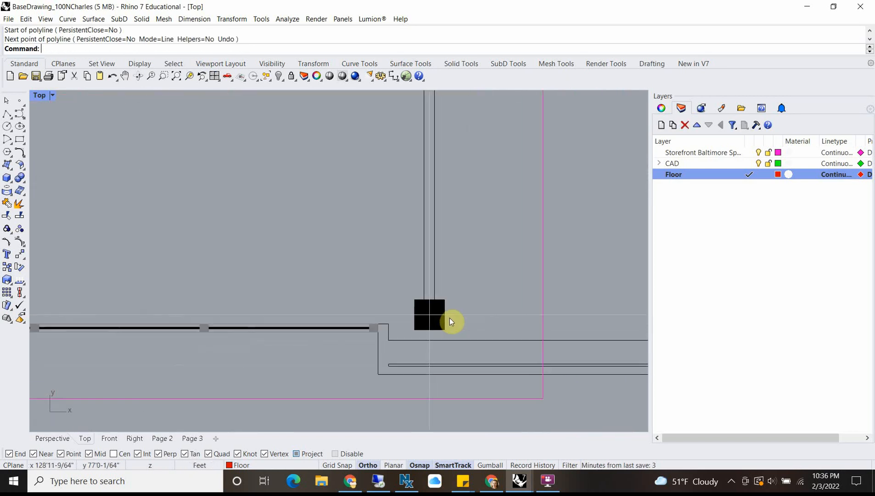
{"action": "scroll", "coordinate": [446, 316], "scroll_direction": "up", "scroll_amount": 2}
{"action": "scroll", "coordinate": [445, 314], "scroll_direction": "down", "scroll_amount": 8}
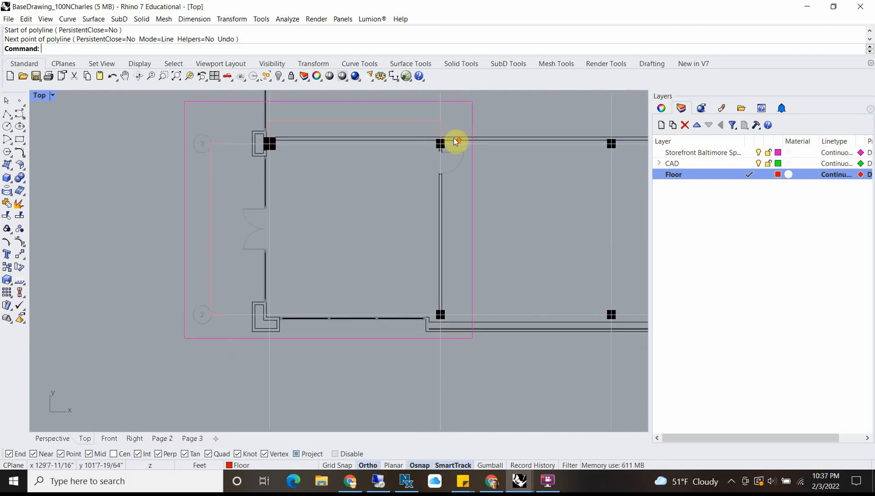
{"action": "scroll", "coordinate": [444, 141], "scroll_direction": "up", "scroll_amount": 10}
{"action": "right_click", "coordinate": [442, 149]}
{"action": "left_click", "coordinate": [446, 136]}
{"action": "scroll", "coordinate": [455, 310], "scroll_direction": "down", "scroll_amount": 6}
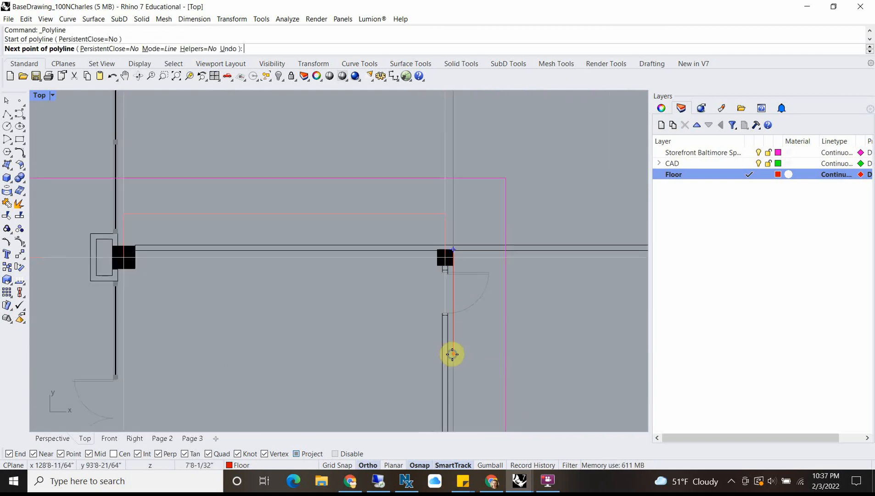
{"action": "right_click_drag", "start_coordinate": [452, 354], "coordinate": [452, 184]}
{"action": "key", "text": "Escape"}
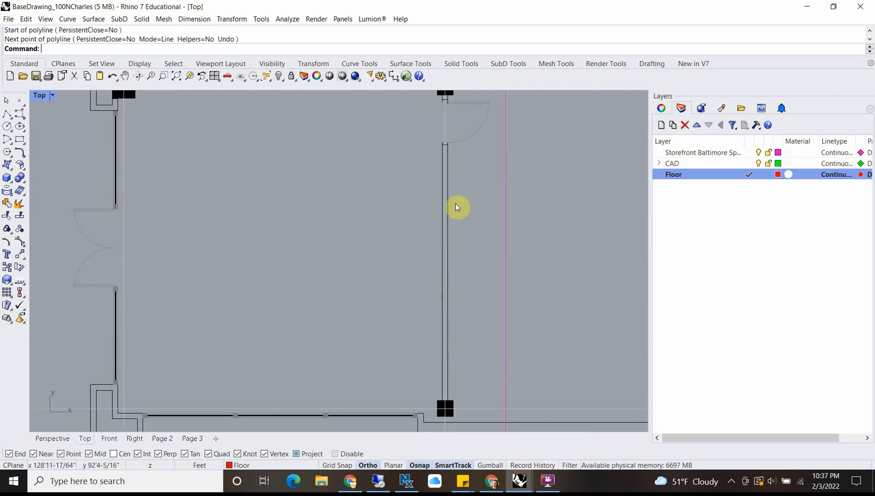
{"action": "scroll", "coordinate": [436, 418], "scroll_direction": "up", "scroll_amount": 4}
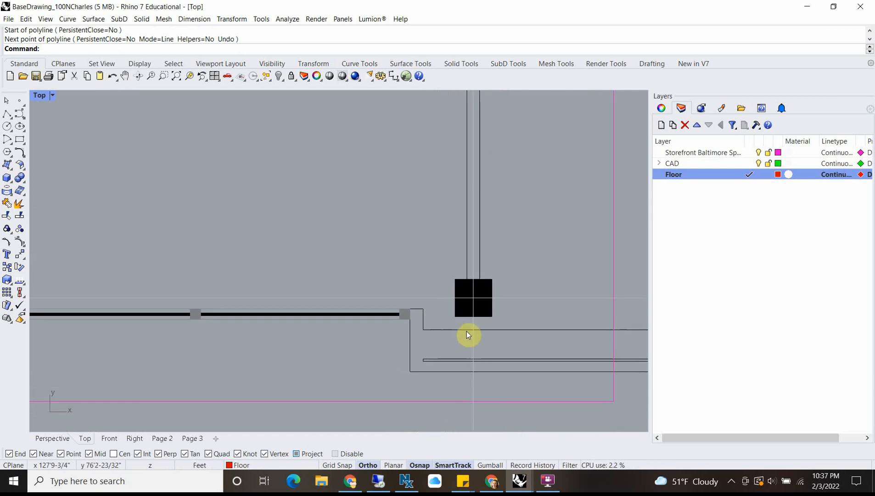
{"action": "right_click", "coordinate": [454, 321]}
{"action": "left_click", "coordinate": [456, 321]}
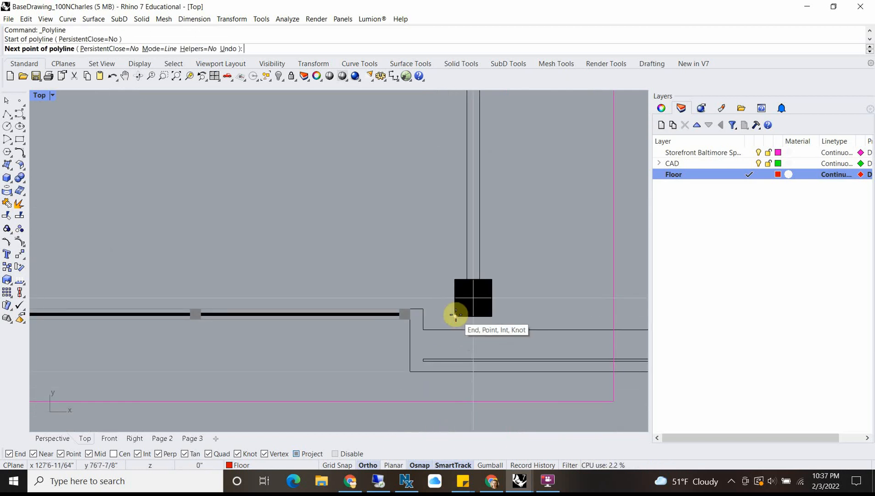
{"action": "scroll", "coordinate": [455, 317], "scroll_direction": "up", "scroll_amount": 4}
{"action": "key", "text": "Escape"}
Step: Start the floor polyline at the bay's lower-right column, from its lower-left corner down to the wall line and around the wall jog
{"action": "right_click", "coordinate": [455, 318]}
{"action": "left_click", "coordinate": [454, 317]}
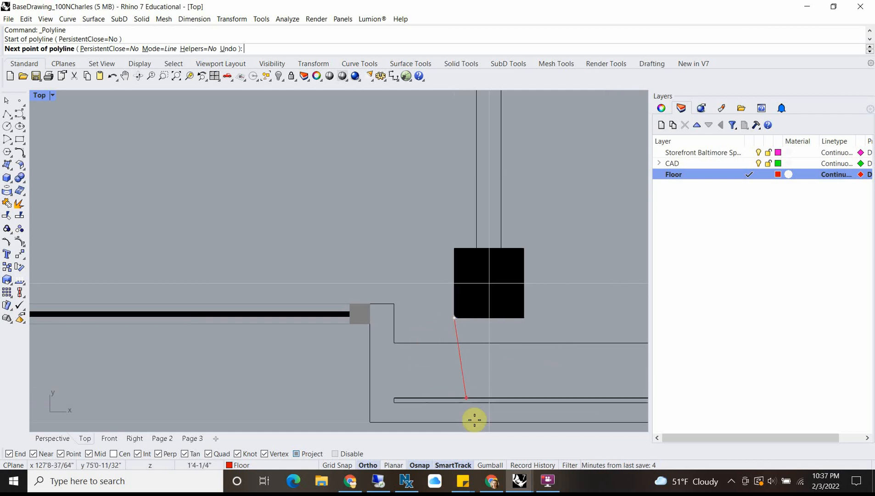
{"action": "left_click", "coordinate": [368, 464]}
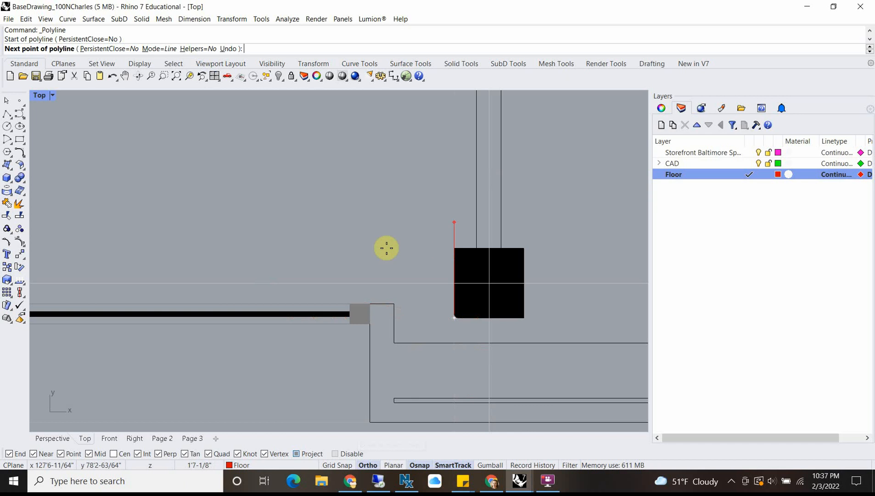
{"action": "left_click", "coordinate": [361, 465]}
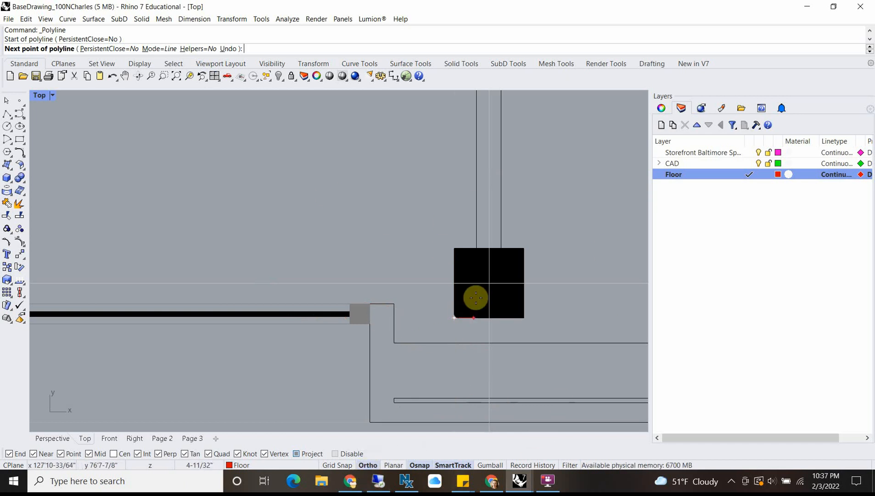
{"action": "left_click", "coordinate": [455, 317]}
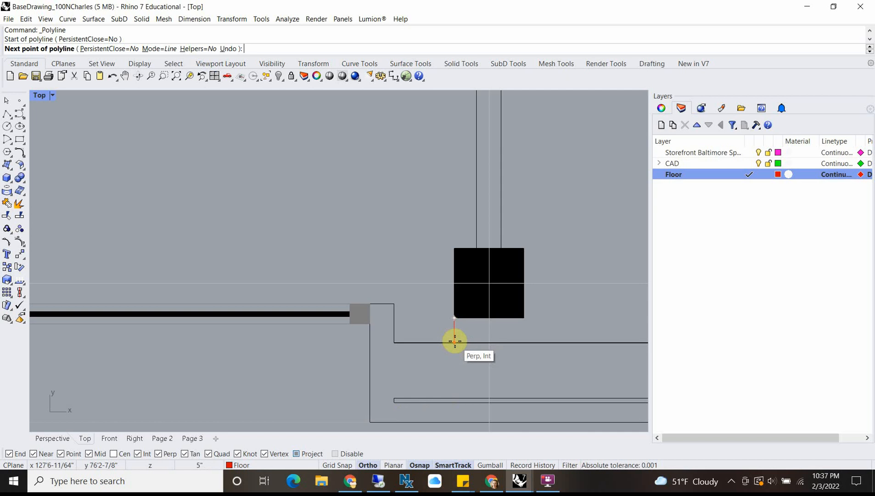
{"action": "left_click", "coordinate": [455, 341]}
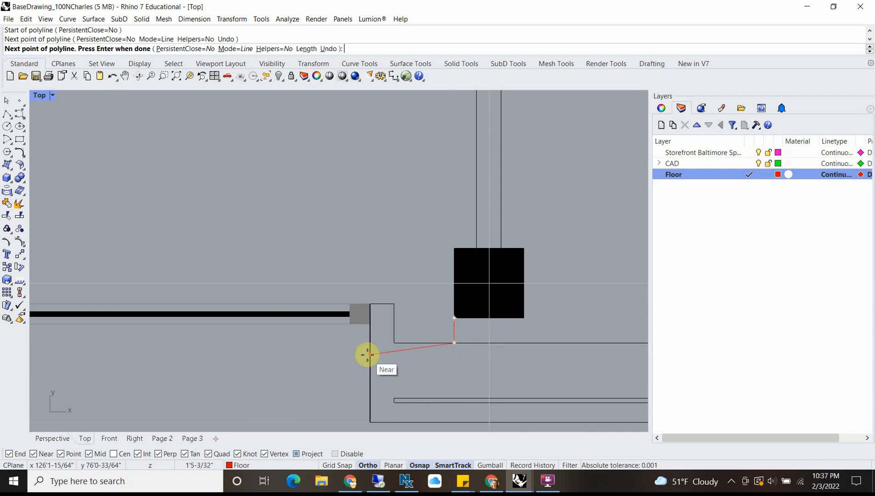
{"action": "left_click", "coordinate": [394, 342]}
{"action": "left_click", "coordinate": [393, 304]}
Step: Continue the floor polyline along the inner face of the bottom storefront to the bay's lower-left inside corner
{"action": "right_click_drag", "start_coordinate": [241, 308], "coordinate": [427, 307]}
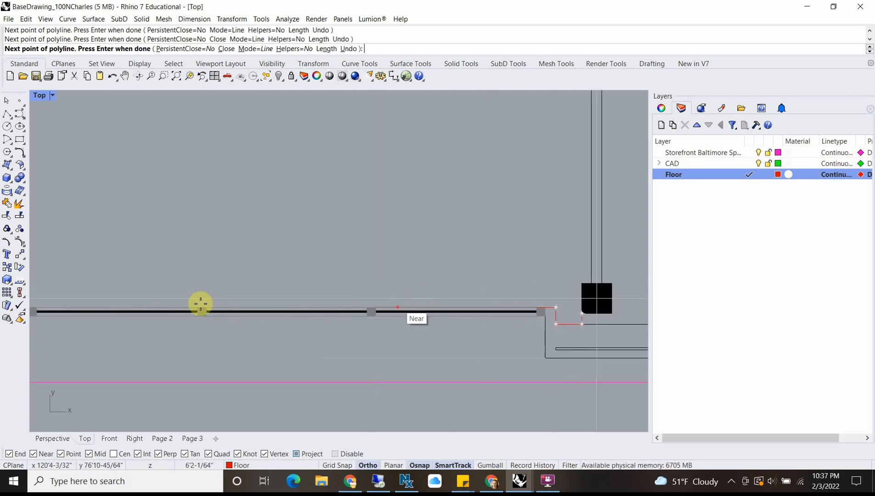
{"action": "right_click_drag", "start_coordinate": [144, 309], "coordinate": [592, 310]}
{"action": "scroll", "coordinate": [429, 296], "scroll_direction": "up", "scroll_amount": 6}
{"action": "left_click", "coordinate": [425, 316]}
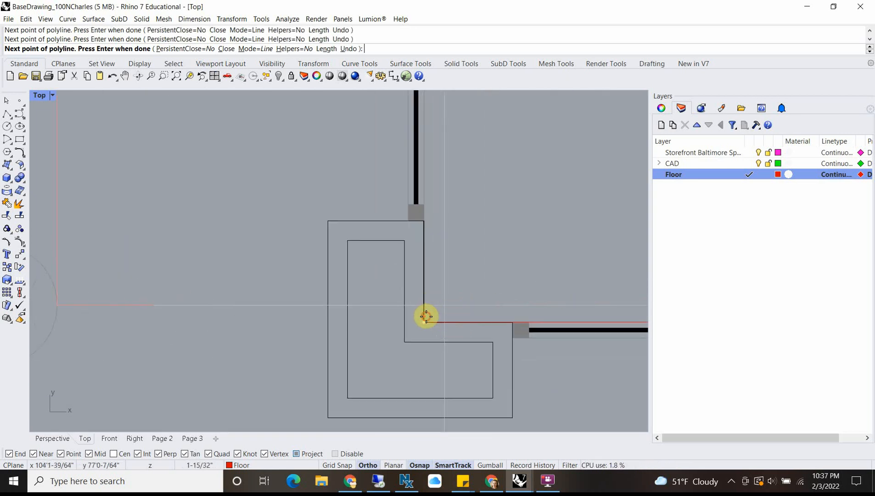
Step: Trace the floor polyline up the inner face of the left storefront, then around the upper-left column to the top wall's inner line
{"action": "right_click_drag", "start_coordinate": [423, 137], "coordinate": [416, 277]}
{"action": "scroll", "coordinate": [420, 239], "scroll_direction": "down", "scroll_amount": 4}
{"action": "right_click_drag", "start_coordinate": [425, 187], "coordinate": [414, 287]}
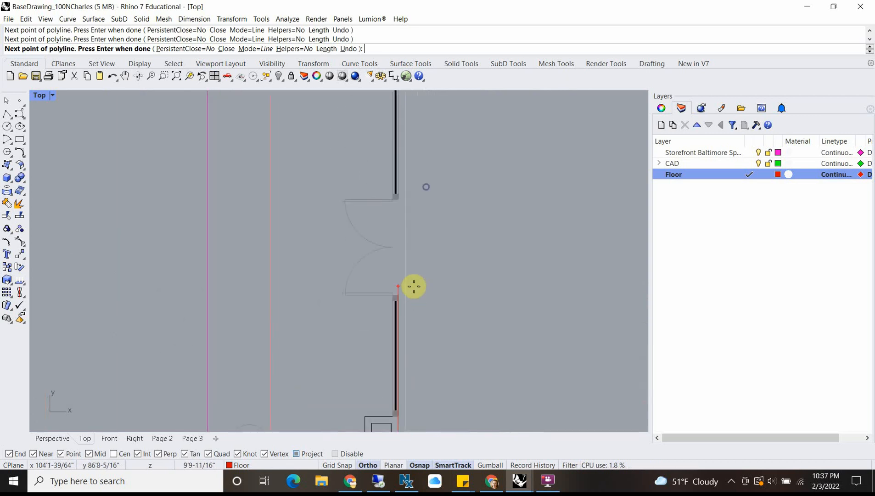
{"action": "right_click_drag", "start_coordinate": [403, 179], "coordinate": [399, 344]}
{"action": "scroll", "coordinate": [399, 233], "scroll_direction": "up", "scroll_amount": 7}
{"action": "scroll", "coordinate": [389, 216], "scroll_direction": "up", "scroll_amount": 2}
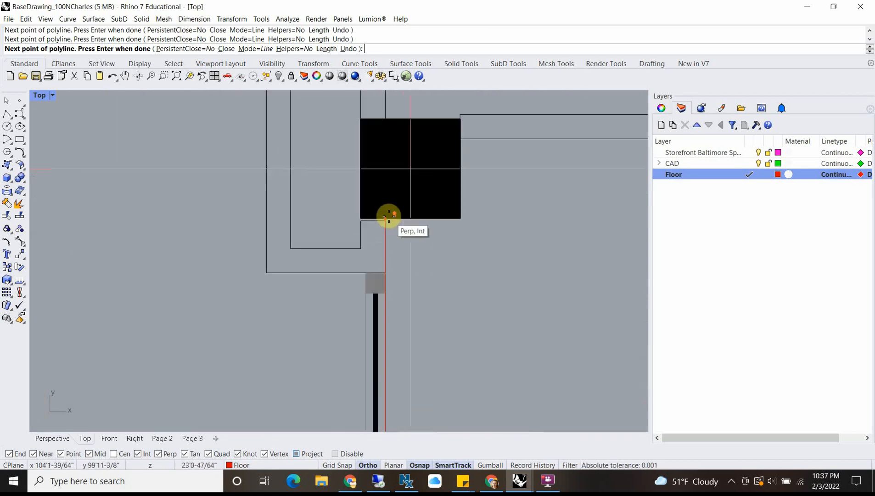
{"action": "left_click", "coordinate": [390, 218]}
{"action": "left_click", "coordinate": [460, 218]}
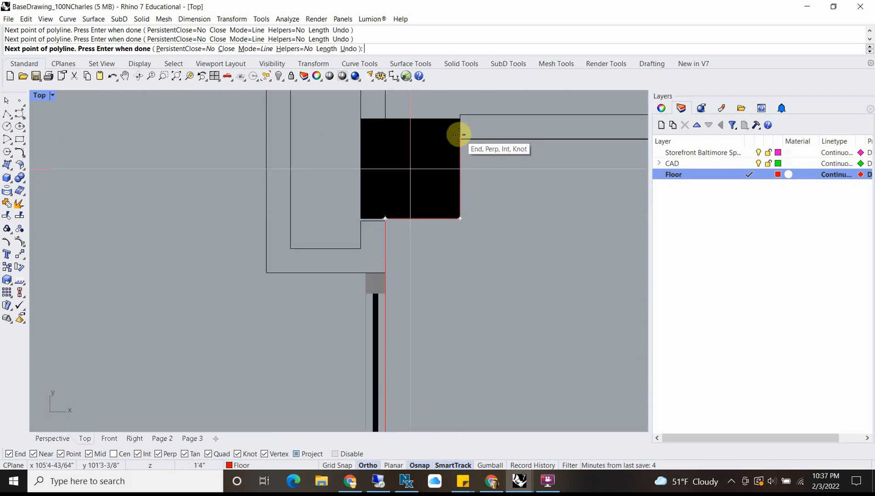
{"action": "left_click", "coordinate": [456, 134]}
Step: Extend the floor polyline along the top wall's inner face and around the upper-right column to the partition's inner face
{"action": "scroll", "coordinate": [455, 133], "scroll_direction": "down", "scroll_amount": 3}
{"action": "right_click_drag", "start_coordinate": [493, 164], "coordinate": [315, 177]}
{"action": "scroll", "coordinate": [314, 177], "scroll_direction": "down", "scroll_amount": 10}
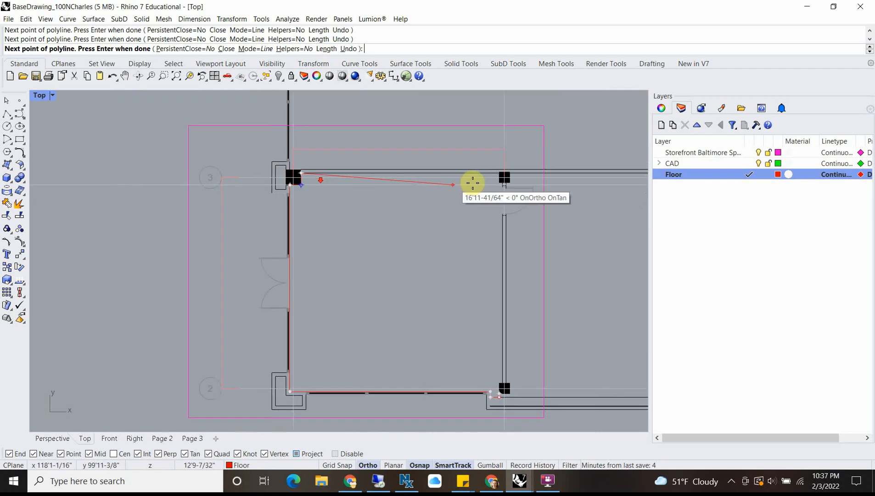
{"action": "scroll", "coordinate": [517, 171], "scroll_direction": "up", "scroll_amount": 8}
{"action": "scroll", "coordinate": [443, 226], "scroll_direction": "down", "scroll_amount": 4}
{"action": "right_click_drag", "start_coordinate": [441, 226], "coordinate": [401, 125]}
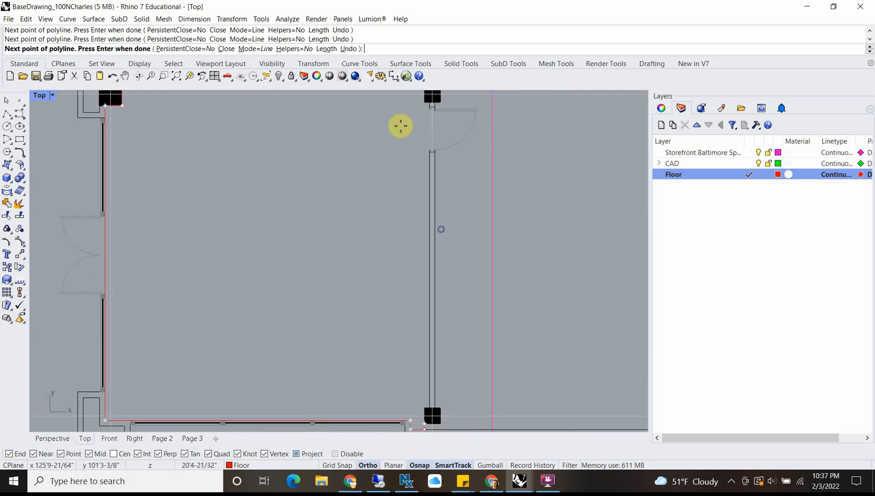
{"action": "scroll", "coordinate": [400, 126], "scroll_direction": "down", "scroll_amount": 2}
{"action": "scroll", "coordinate": [425, 160], "scroll_direction": "up", "scroll_amount": 5}
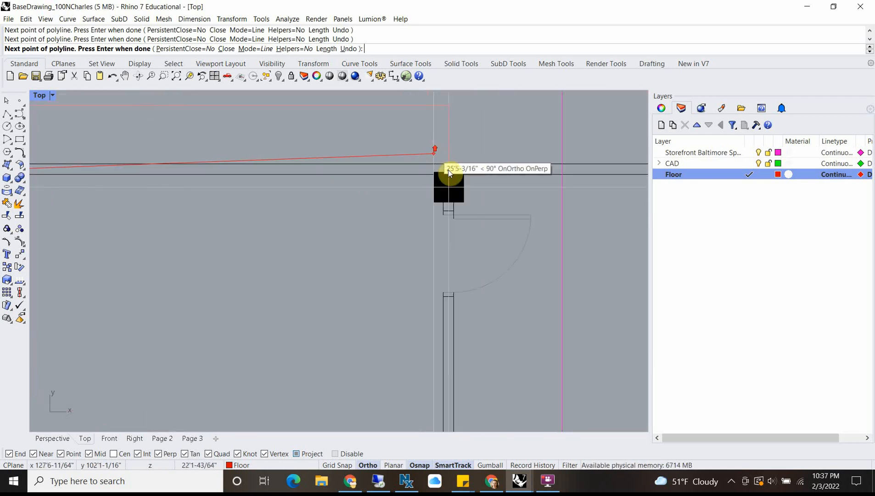
{"action": "scroll", "coordinate": [434, 170], "scroll_direction": "up", "scroll_amount": 5}
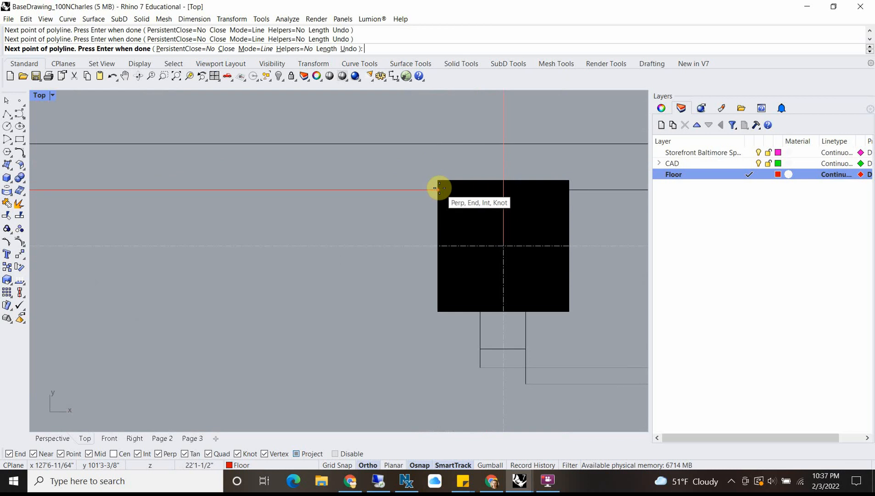
{"action": "left_click", "coordinate": [434, 313]}
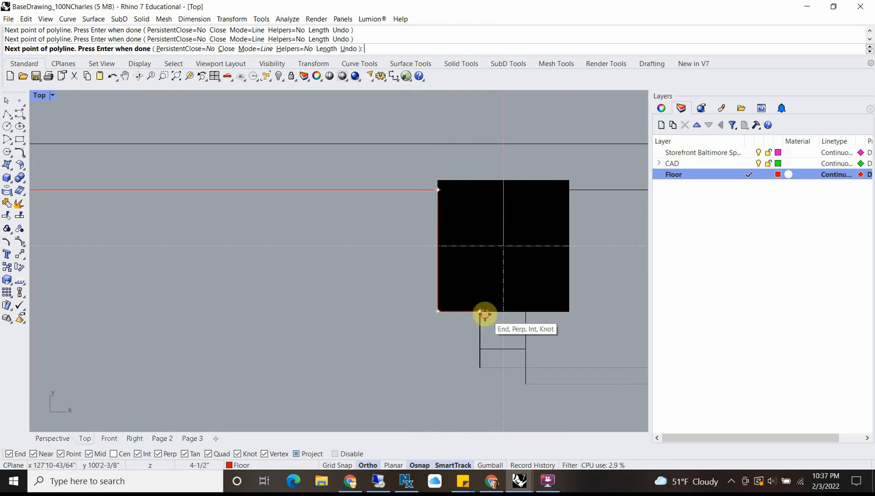
{"action": "left_click", "coordinate": [483, 313]}
Step: Run the floor polyline down the partition's inner face and around the lower-right column, closing it at its start point
{"action": "scroll", "coordinate": [475, 345], "scroll_direction": "down", "scroll_amount": 6}
{"action": "right_click_drag", "start_coordinate": [477, 404], "coordinate": [454, 199]}
{"action": "scroll", "coordinate": [454, 232], "scroll_direction": "down", "scroll_amount": 6}
{"action": "right_click_drag", "start_coordinate": [445, 348], "coordinate": [459, 221]}
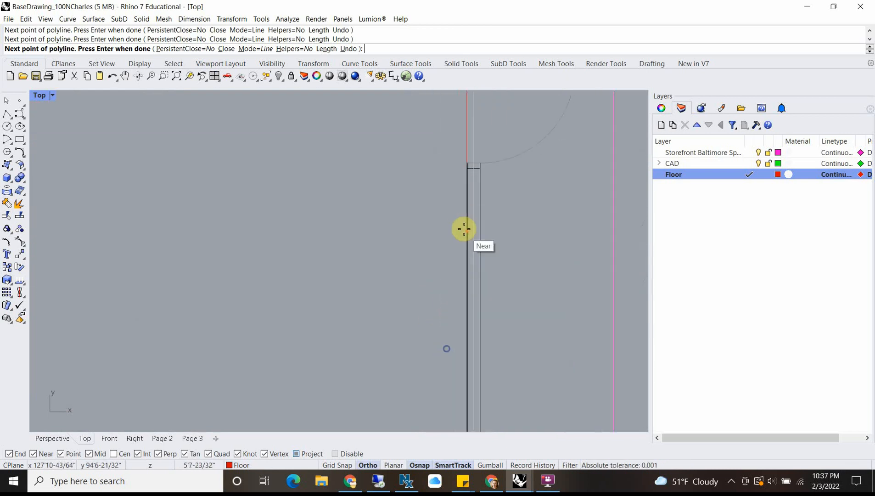
{"action": "scroll", "coordinate": [468, 281], "scroll_direction": "down", "scroll_amount": 4}
{"action": "right_click_drag", "start_coordinate": [466, 346], "coordinate": [438, 161]}
{"action": "right_click_drag", "start_coordinate": [439, 354], "coordinate": [435, 197]}
{"action": "scroll", "coordinate": [435, 241], "scroll_direction": "up", "scroll_amount": 12}
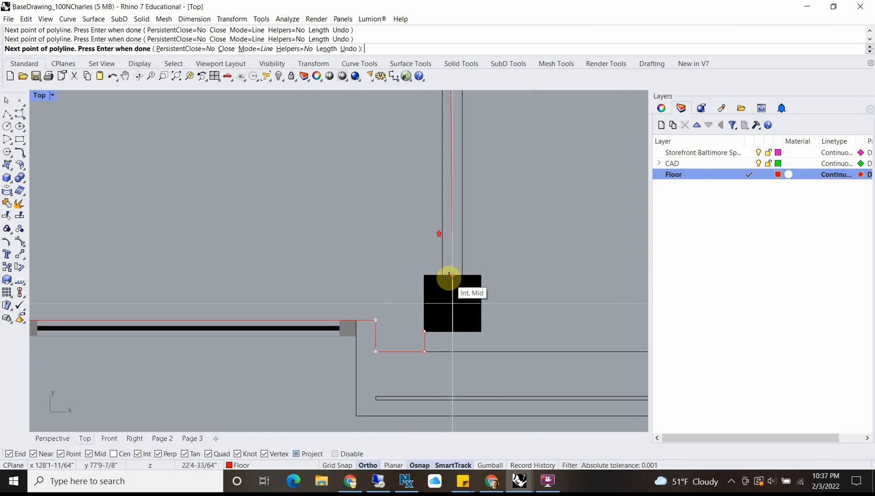
{"action": "left_click", "coordinate": [438, 270]}
{"action": "left_click", "coordinate": [403, 273]}
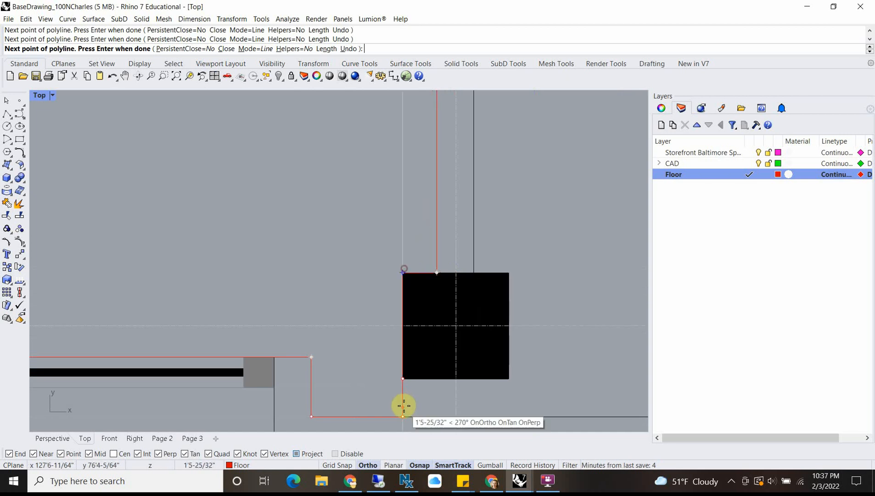
{"action": "left_click", "coordinate": [402, 378]}
{"action": "left_click", "coordinate": [400, 382]}
{"action": "scroll", "coordinate": [381, 374], "scroll_direction": "down", "scroll_amount": 8}
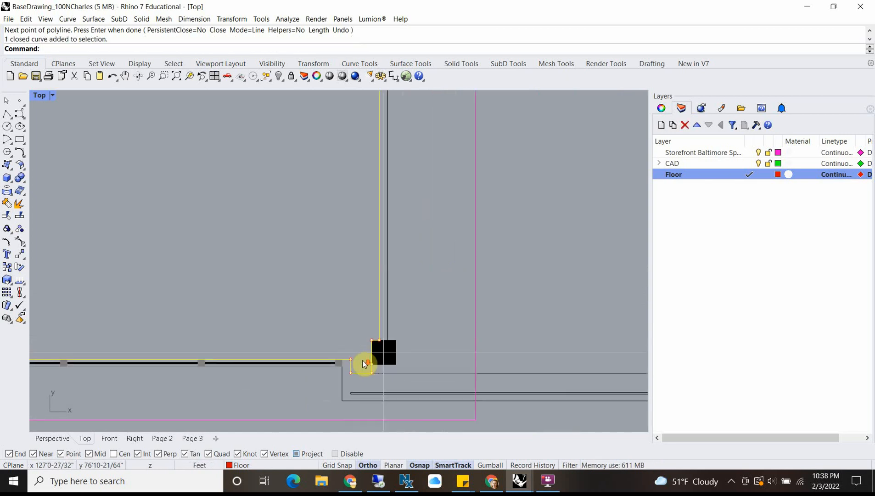
{"action": "scroll", "coordinate": [238, 258], "scroll_direction": "down", "scroll_amount": 5}
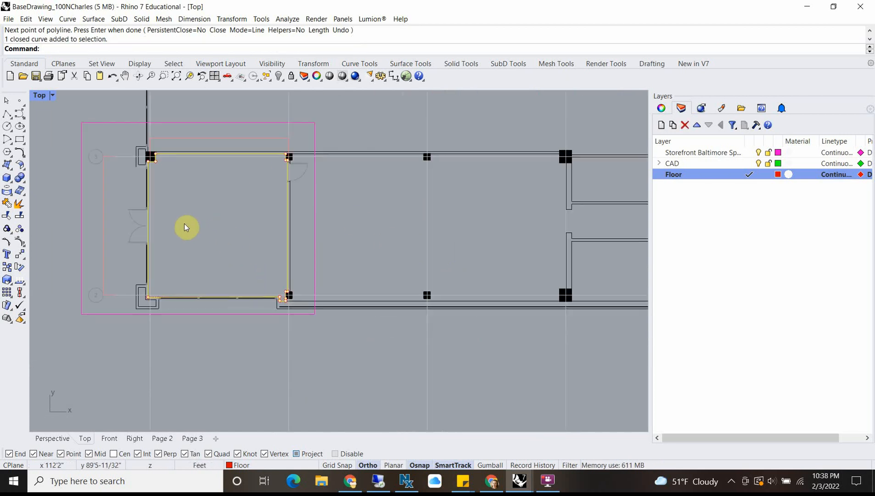
Step: Start a polyline inside the bay with a 3' vertical segment downward and an 8' horizontal segment to the right
{"action": "scroll", "coordinate": [185, 214], "scroll_direction": "up", "scroll_amount": 5}
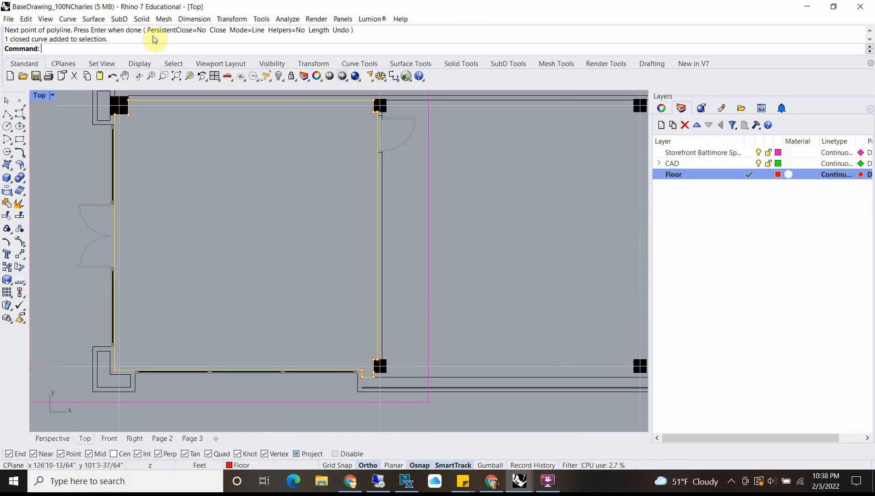
{"action": "left_click", "coordinate": [7, 114]}
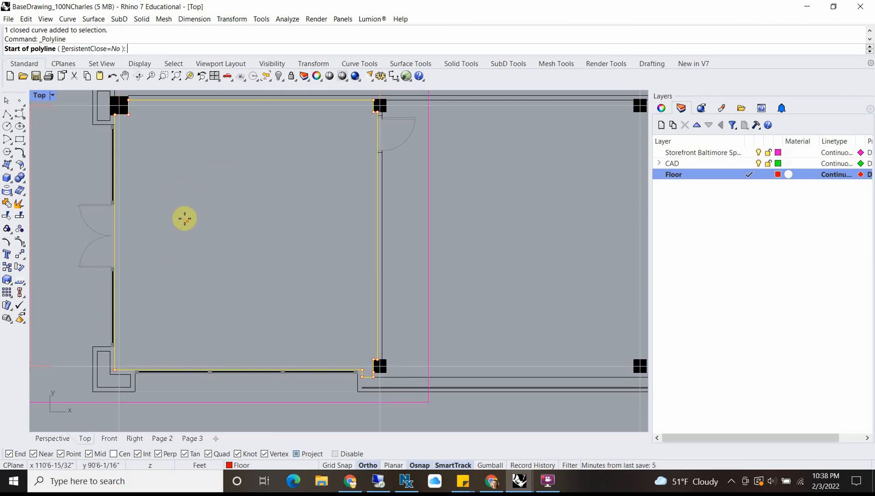
{"action": "left_click", "coordinate": [168, 196]}
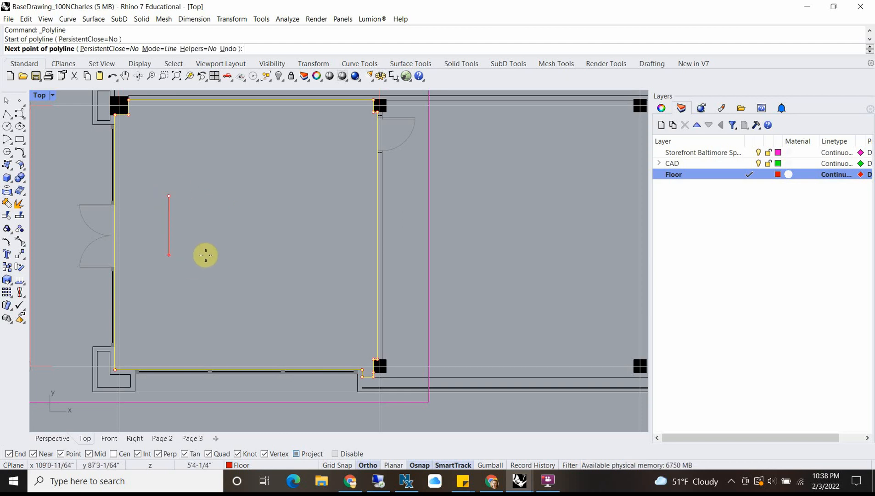
{"action": "type", "text": "3"}
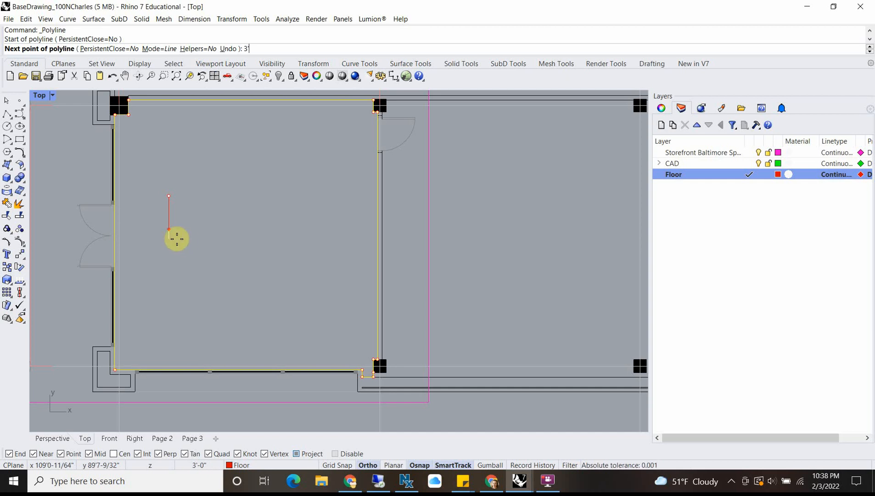
{"action": "key", "text": "Return"}
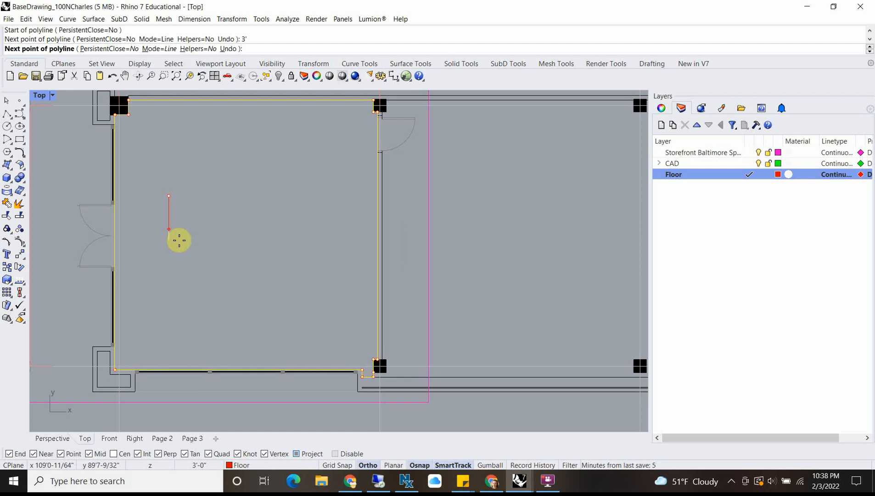
{"action": "left_click", "coordinate": [179, 240]}
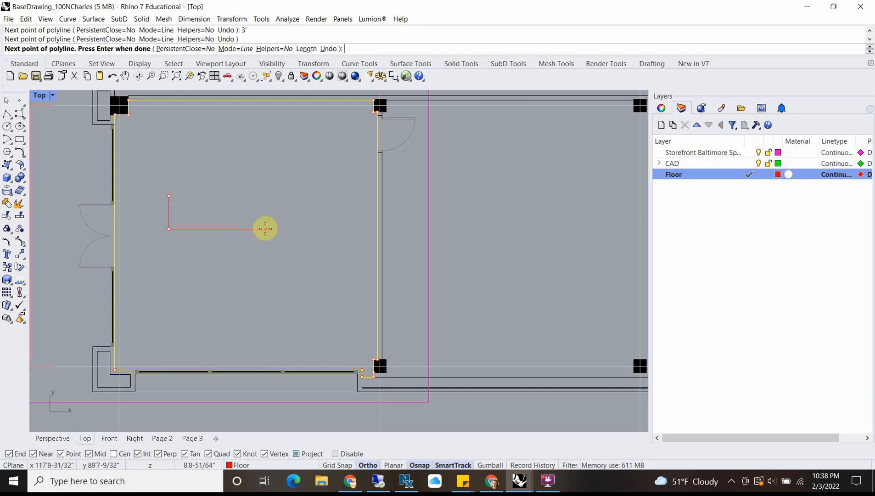
{"action": "type", "text": "8'"}
{"action": "key", "text": "Return"}
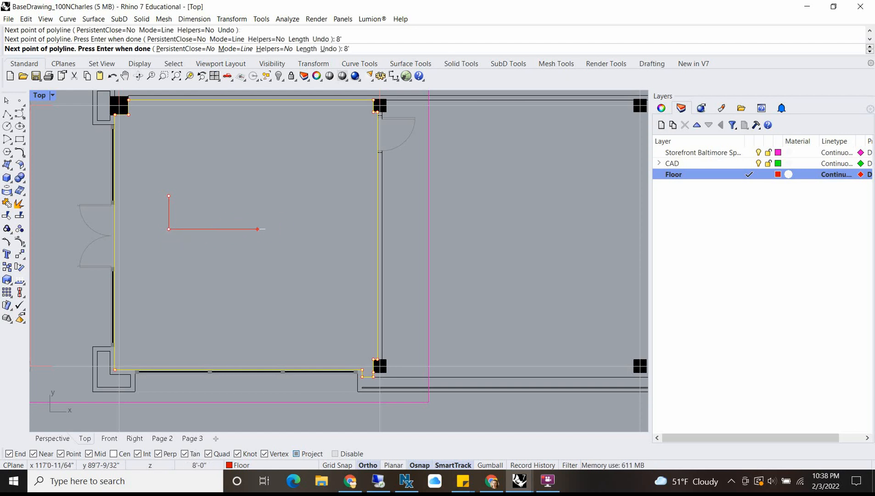
Step: Add a 3' upward segment to the polyline and close it at its start point to complete the rectangle
{"action": "left_click", "coordinate": [316, 179]}
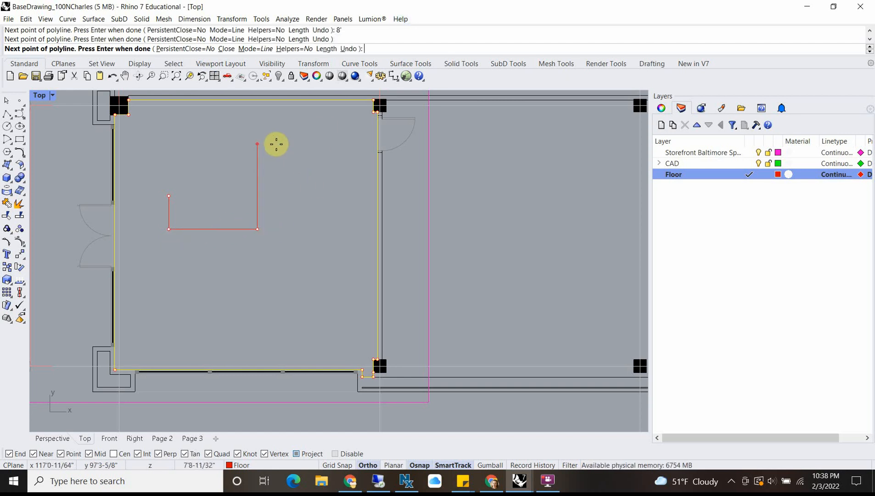
{"action": "type", "text": "3'"}
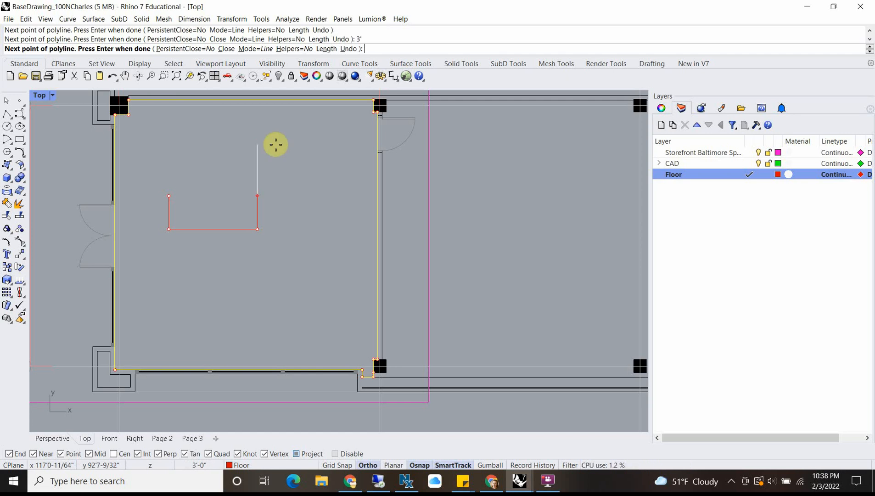
{"action": "key", "text": "Return"}
{"action": "left_click", "coordinate": [275, 144]}
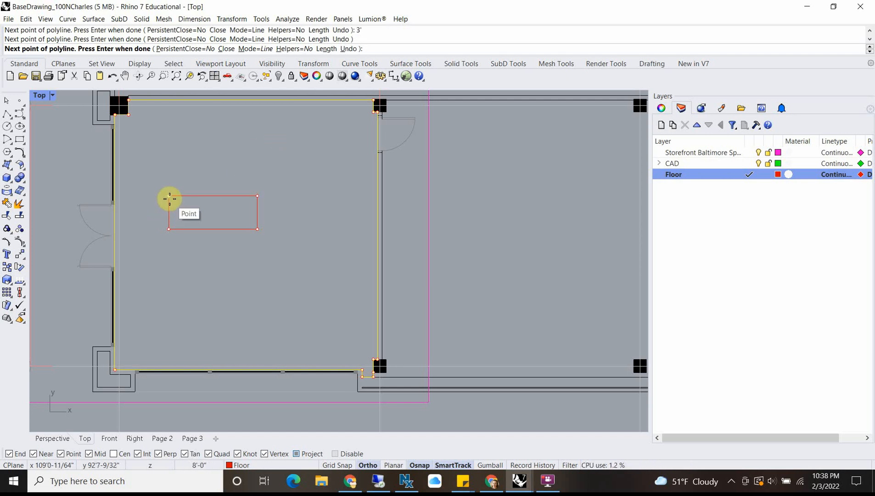
{"action": "left_click", "coordinate": [169, 198]}
{"action": "left_click", "coordinate": [203, 196]}
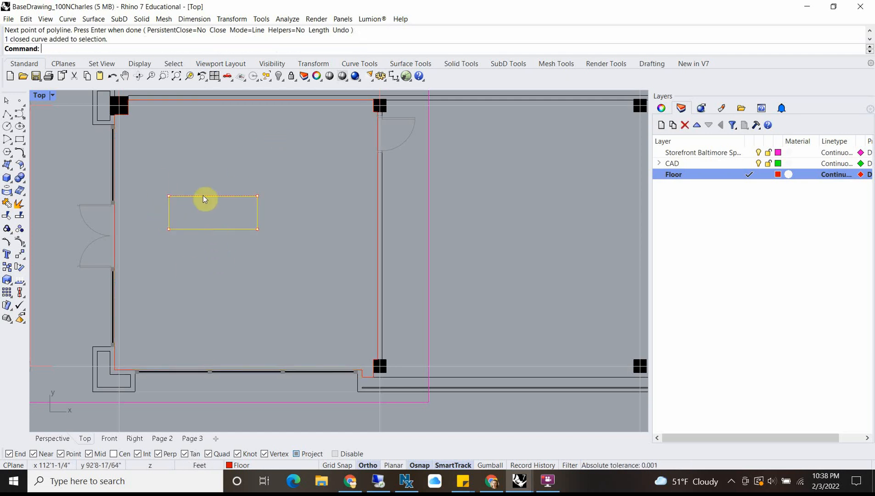
Step: Measure the practice rectangle's vertical side and its upper horizontal side with the Distance command
{"action": "scroll", "coordinate": [201, 199], "scroll_direction": "up", "scroll_amount": 2}
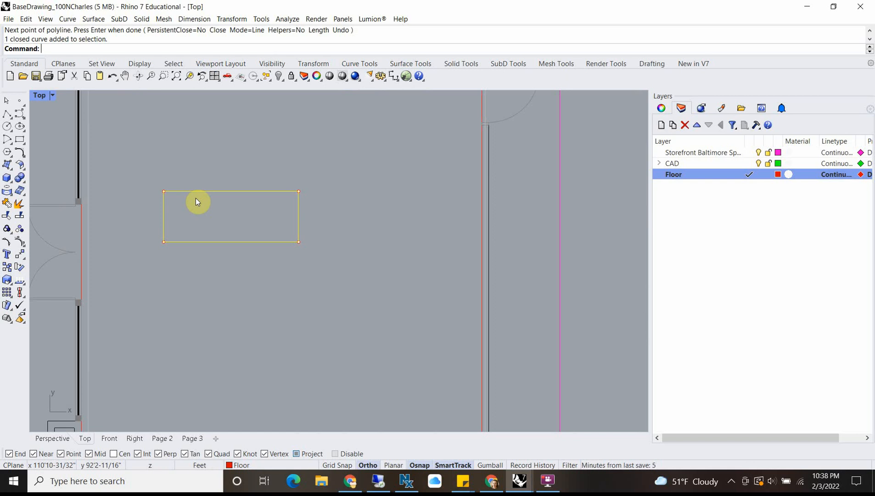
{"action": "type", "text": "Distance"}
{"action": "key", "text": "Return"}
{"action": "scroll", "coordinate": [98, 247], "scroll_direction": "up", "scroll_amount": 1}
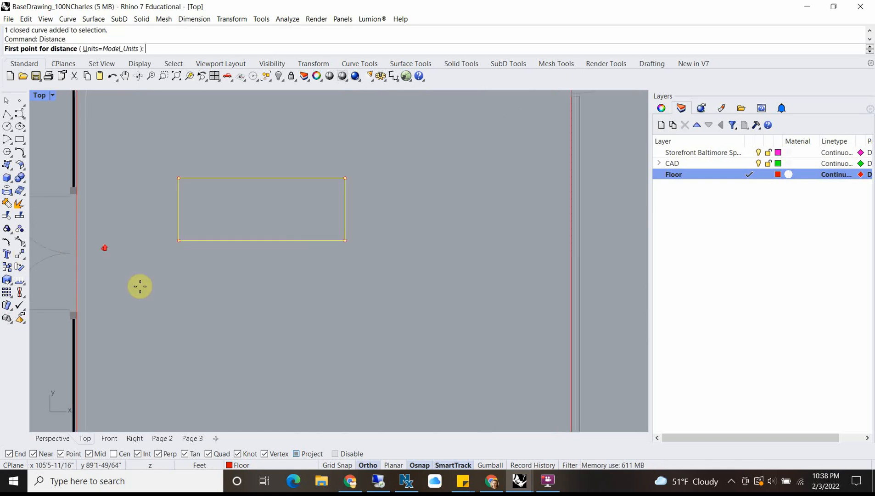
{"action": "scroll", "coordinate": [182, 255], "scroll_direction": "up", "scroll_amount": 1}
{"action": "left_click", "coordinate": [178, 232]}
{"action": "left_click", "coordinate": [178, 136]}
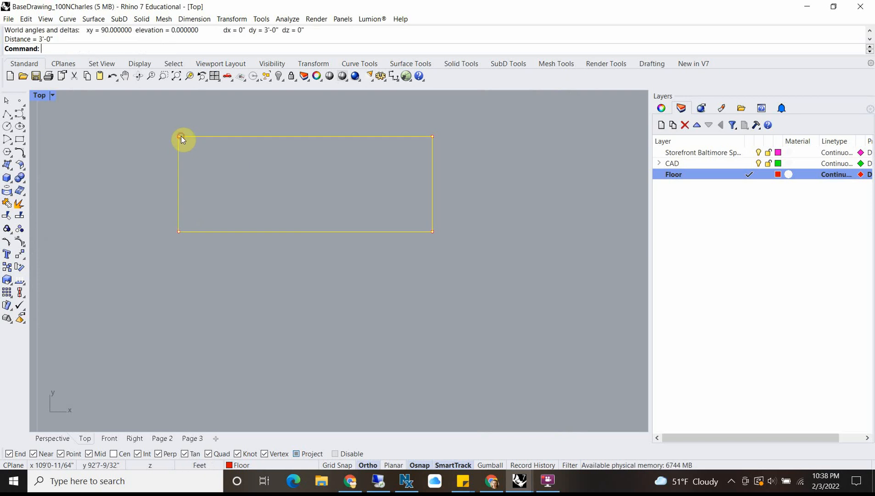
{"action": "key", "text": "Return"}
{"action": "left_click", "coordinate": [178, 136]}
{"action": "left_click", "coordinate": [432, 136]}
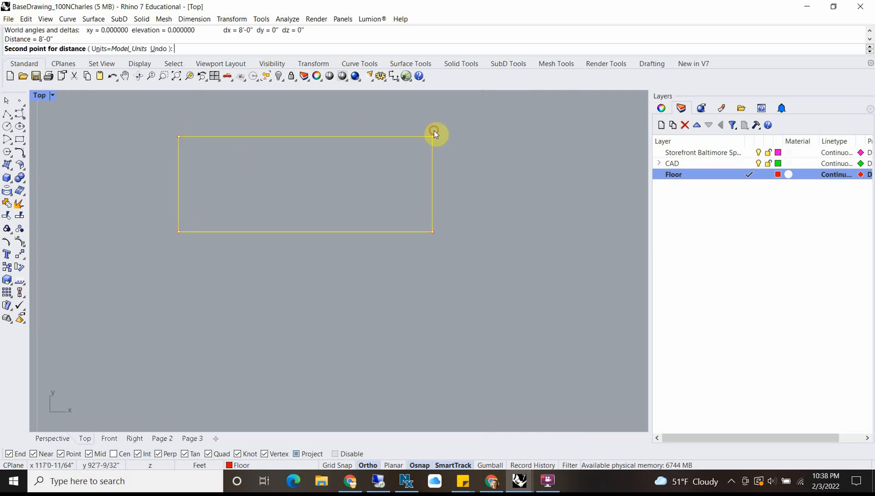
{"action": "scroll", "coordinate": [323, 157], "scroll_direction": "down", "scroll_amount": 5}
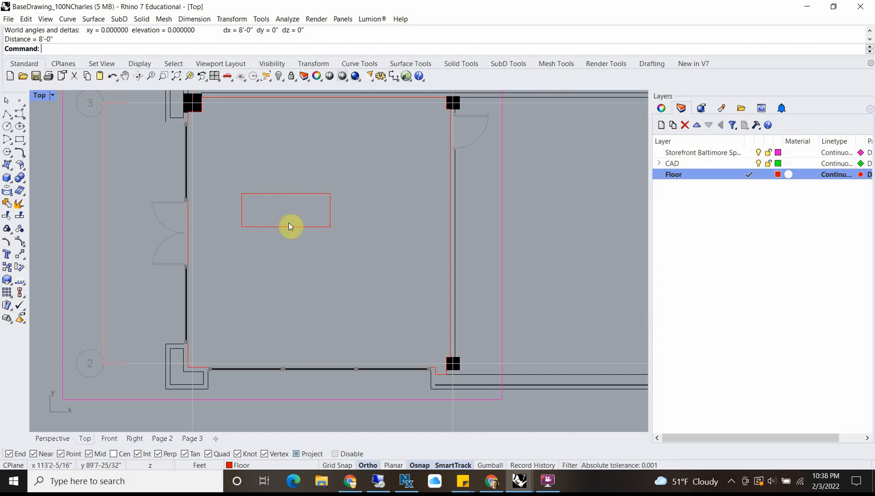
Step: Show the four-viewport layout and extrude the closed floor outline as a solid by -6" with ExtrudeCrv
{"action": "scroll", "coordinate": [281, 236], "scroll_direction": "up", "scroll_amount": 1}
{"action": "left_click", "coordinate": [166, 244]}
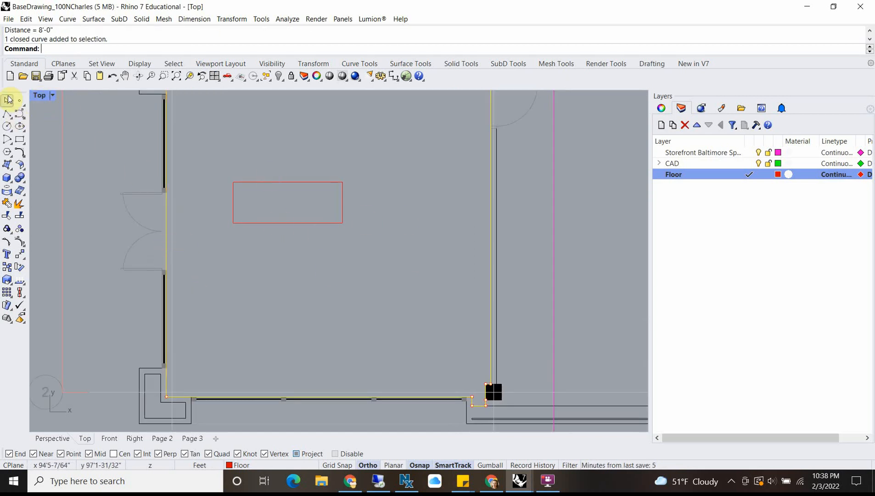
{"action": "double_click", "coordinate": [40, 96]}
{"action": "right_click_drag", "start_coordinate": [436, 133], "coordinate": [488, 192]}
{"action": "scroll", "coordinate": [469, 195], "scroll_direction": "up", "scroll_amount": 2}
{"action": "scroll", "coordinate": [467, 209], "scroll_direction": "up", "scroll_amount": 5}
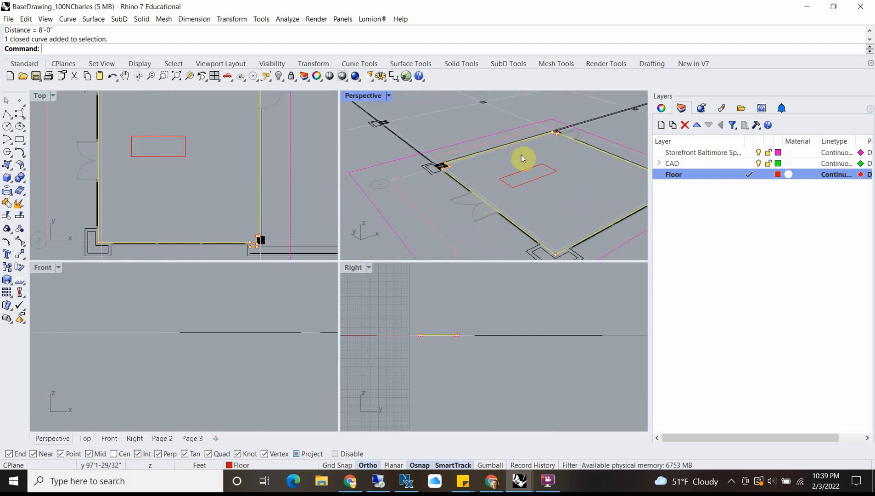
{"action": "type", "text": "rudeCrv"}
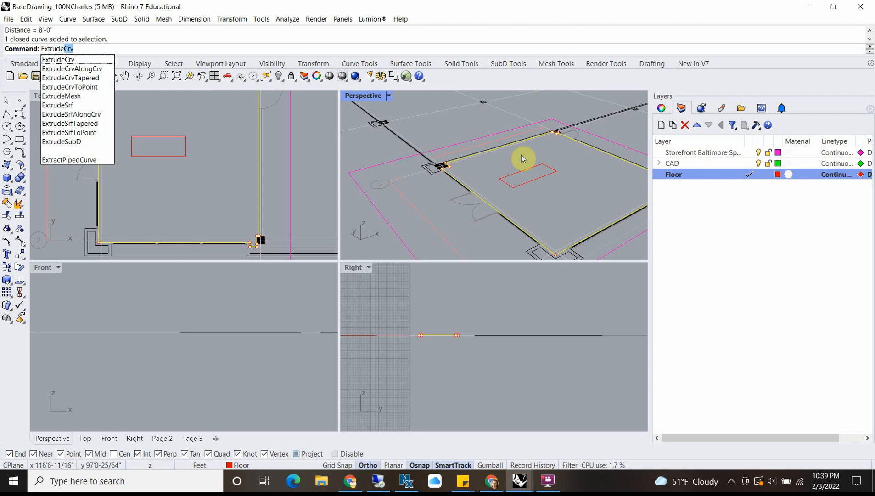
{"action": "key", "text": "Return"}
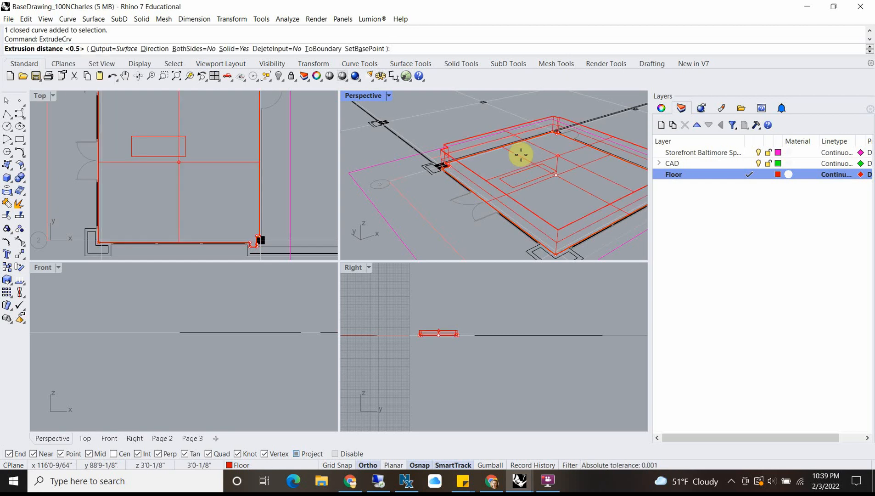
{"action": "type", "text": "-"}
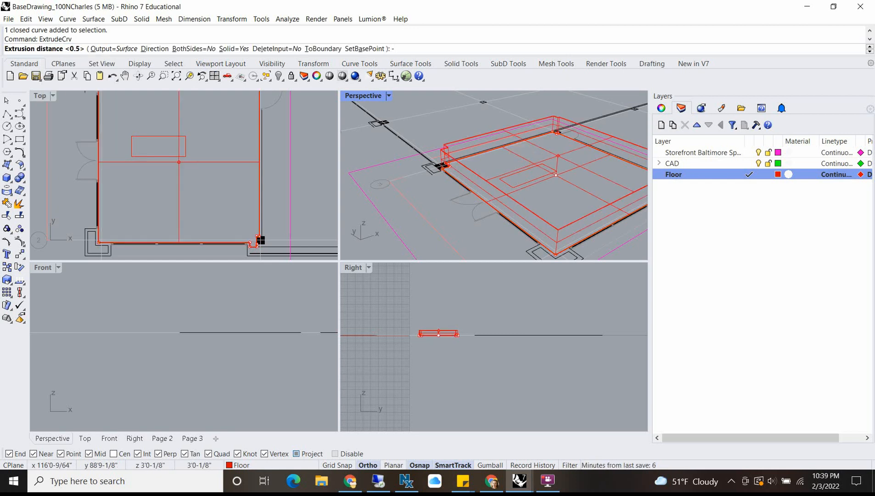
{"action": "type", "text": "6\""}
{"action": "key", "text": "Return"}
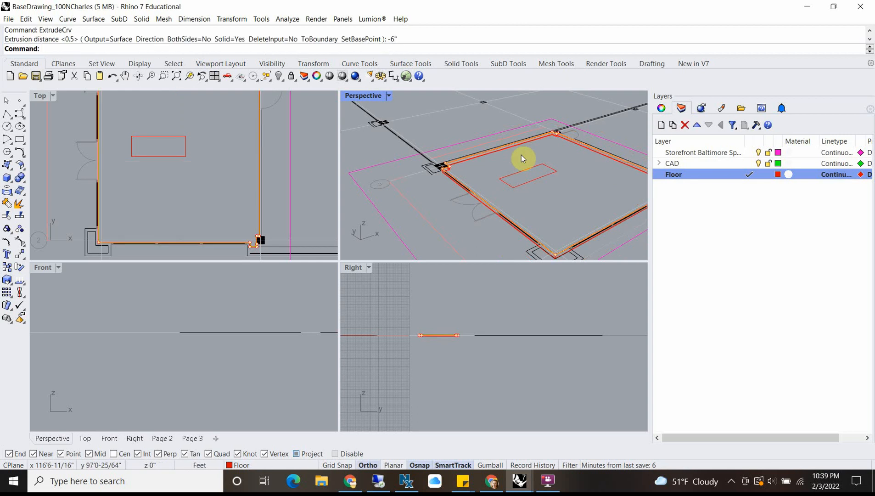
Step: Deselect the floor outline and set the Perspective viewport's display mode to Ghosted
{"action": "left_click", "coordinate": [437, 198]}
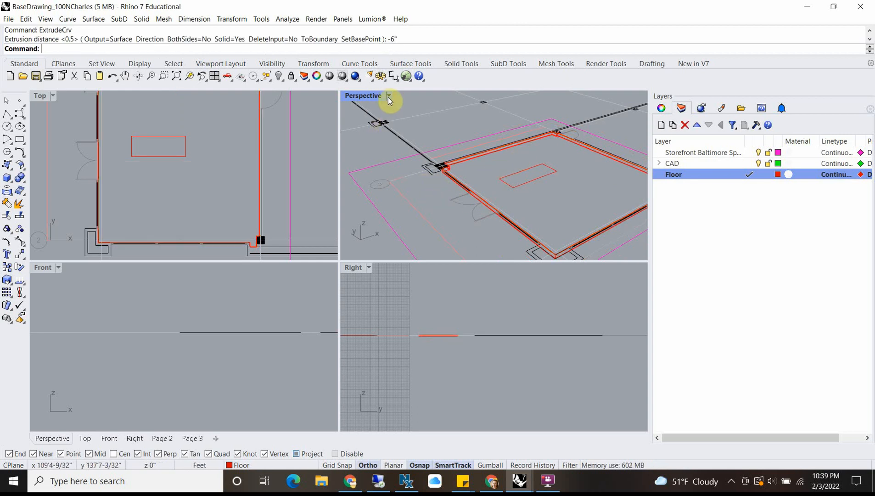
{"action": "scroll", "coordinate": [527, 223], "scroll_direction": "up", "scroll_amount": 6}
{"action": "scroll", "coordinate": [471, 182], "scroll_direction": "down", "scroll_amount": 6}
{"action": "right_click_drag", "start_coordinate": [444, 196], "coordinate": [494, 187]}
{"action": "scroll", "coordinate": [470, 179], "scroll_direction": "up", "scroll_amount": 6}
{"action": "scroll", "coordinate": [435, 144], "scroll_direction": "down", "scroll_amount": 4}
{"action": "right_click_drag", "start_coordinate": [538, 143], "coordinate": [381, 105]}
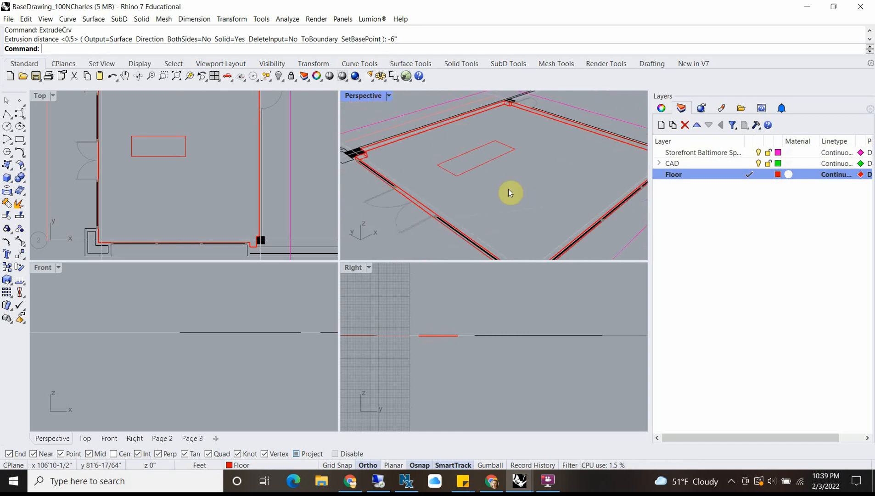
{"action": "scroll", "coordinate": [448, 179], "scroll_direction": "down", "scroll_amount": 5}
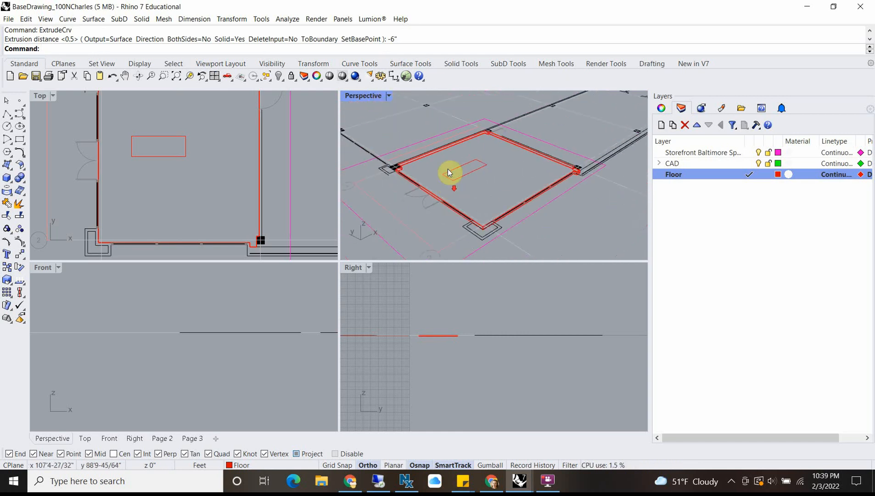
{"action": "left_click", "coordinate": [389, 96]}
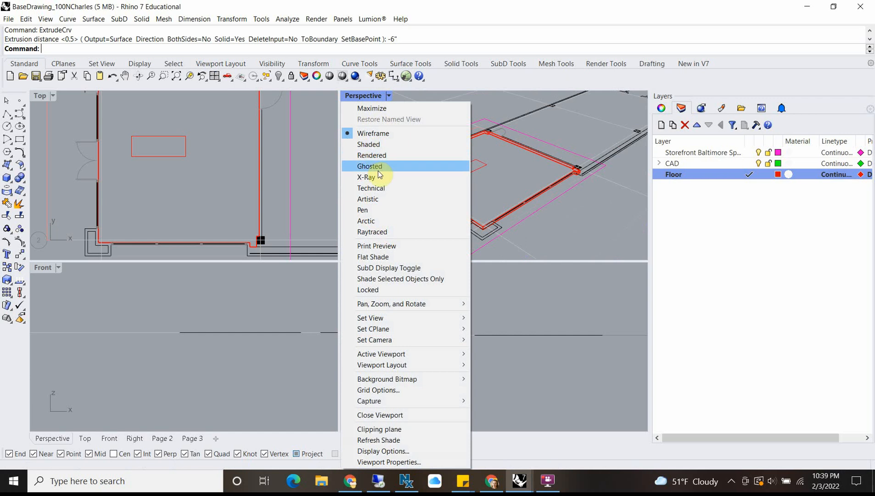
{"action": "left_click", "coordinate": [376, 166]}
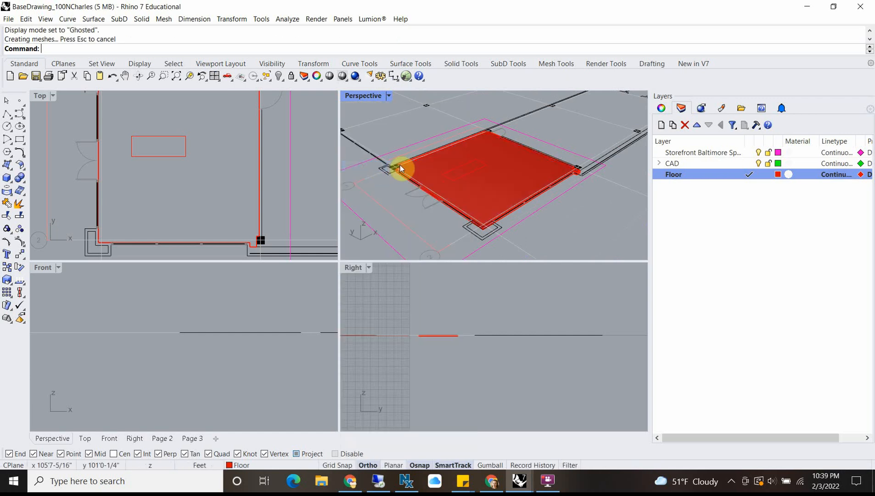
Step: Examine the extruded floor slab's edges and its fit to the storefront bay in Perspective, finishing with the Top viewport maximized
{"action": "scroll", "coordinate": [409, 193], "scroll_direction": "up", "scroll_amount": 10}
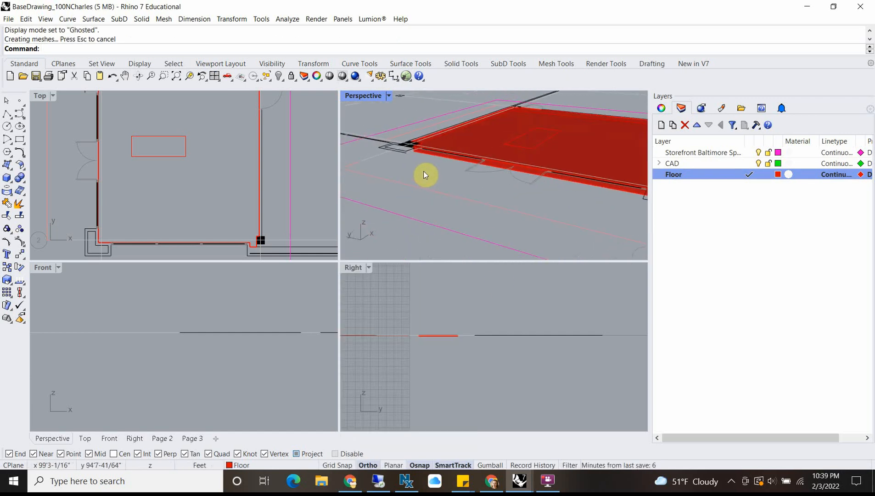
{"action": "scroll", "coordinate": [457, 142], "scroll_direction": "down", "scroll_amount": 5}
{"action": "right_click_drag", "start_coordinate": [458, 141], "coordinate": [497, 211], "text": "shift"}
{"action": "scroll", "coordinate": [506, 180], "scroll_direction": "down", "scroll_amount": 2}
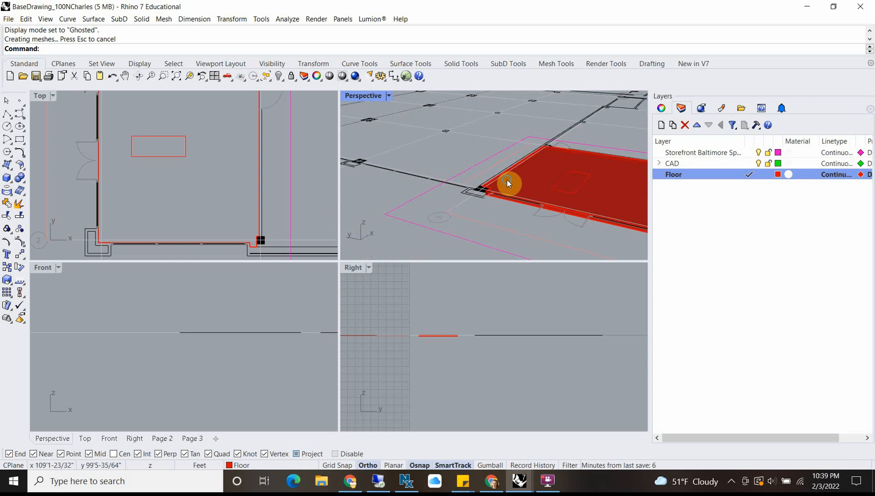
{"action": "right_click_drag", "start_coordinate": [506, 180], "coordinate": [443, 221]}
{"action": "left_click", "coordinate": [487, 191]}
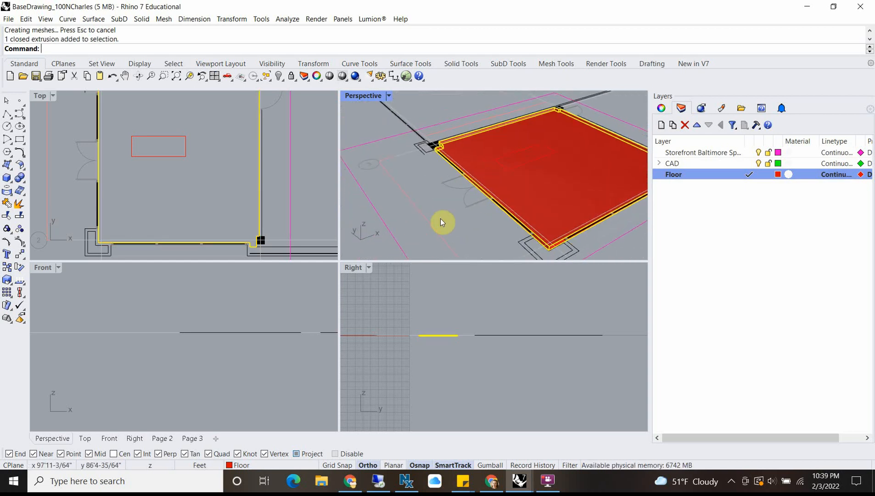
{"action": "left_click", "coordinate": [452, 192]}
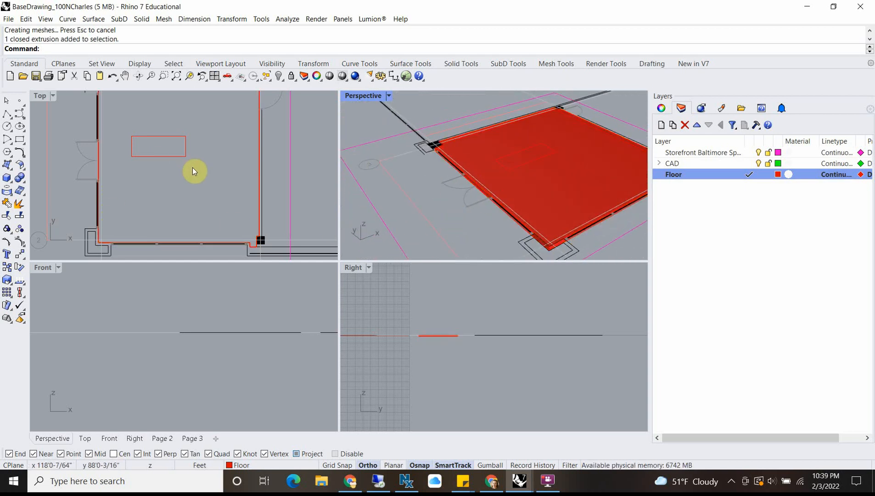
{"action": "scroll", "coordinate": [193, 167], "scroll_direction": "down", "scroll_amount": 3}
{"action": "right_click_drag", "start_coordinate": [174, 206], "coordinate": [175, 185]}
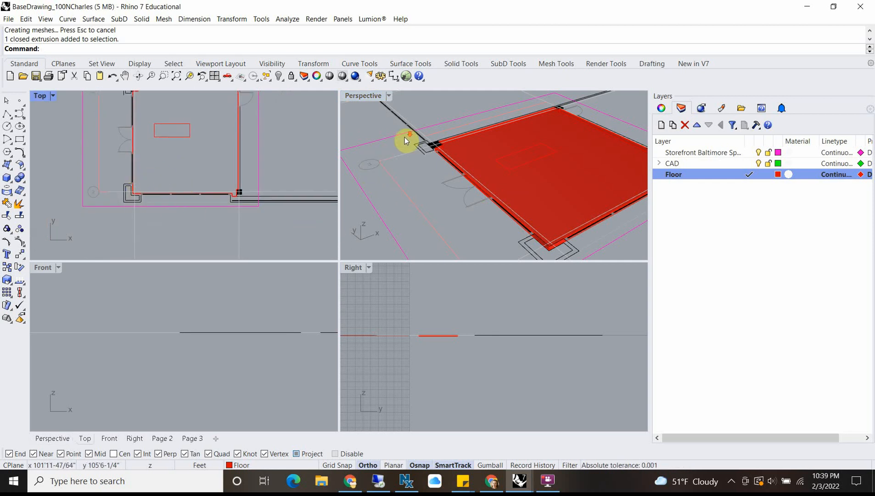
{"action": "scroll", "coordinate": [405, 137], "scroll_direction": "down", "scroll_amount": 3}
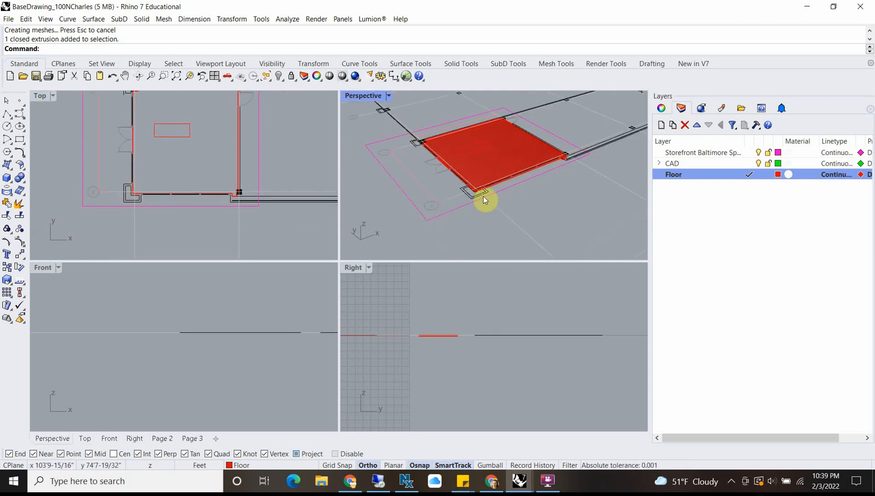
{"action": "scroll", "coordinate": [143, 198], "scroll_direction": "up", "scroll_amount": 3}
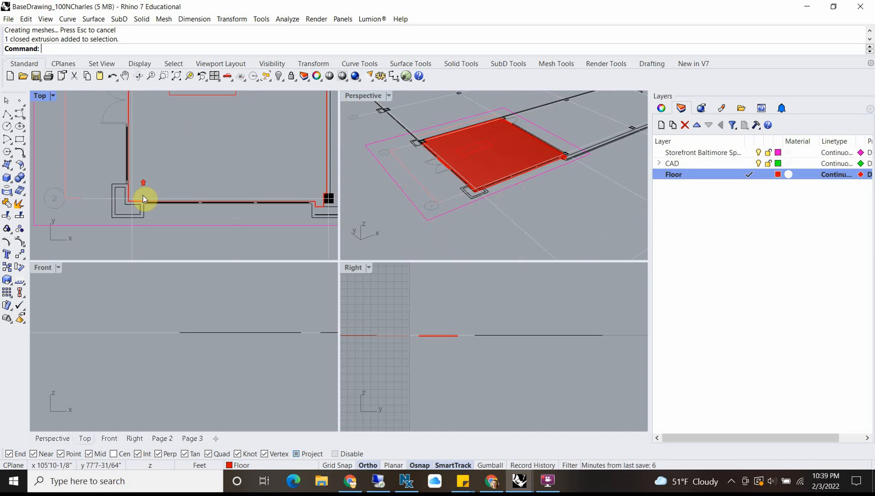
{"action": "double_click", "coordinate": [42, 96]}
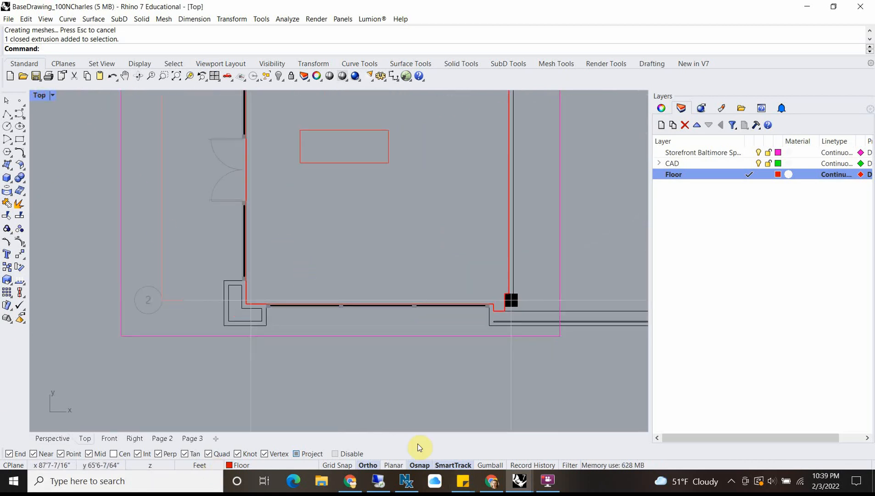
Step: Switch to Chrome and examine the building's corner column and storefront windows in Google Maps Street View, then return to Rhino
{"action": "left_click", "coordinate": [492, 481]}
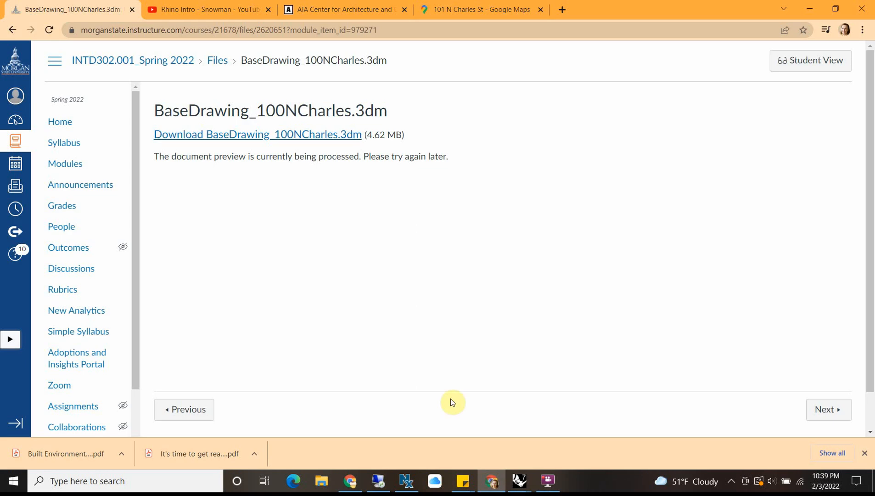
{"action": "left_click", "coordinate": [392, 11]}
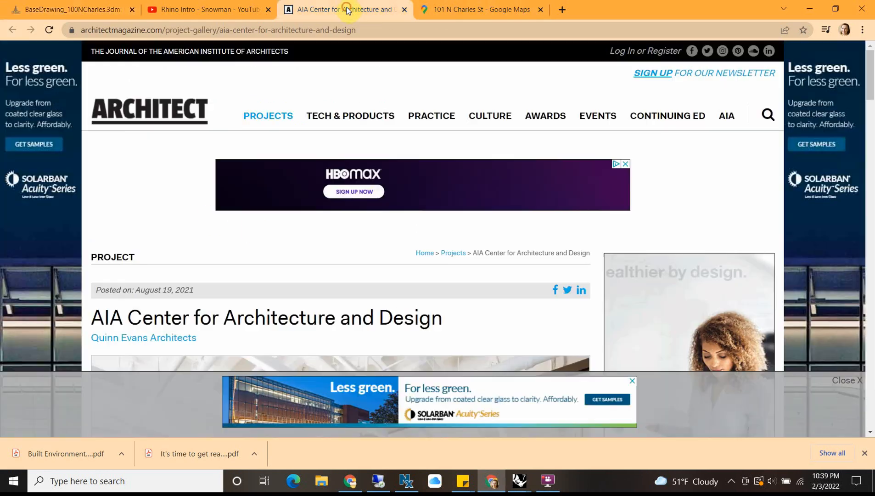
{"action": "left_click", "coordinate": [190, 8]}
{"action": "left_click", "coordinate": [475, 9]}
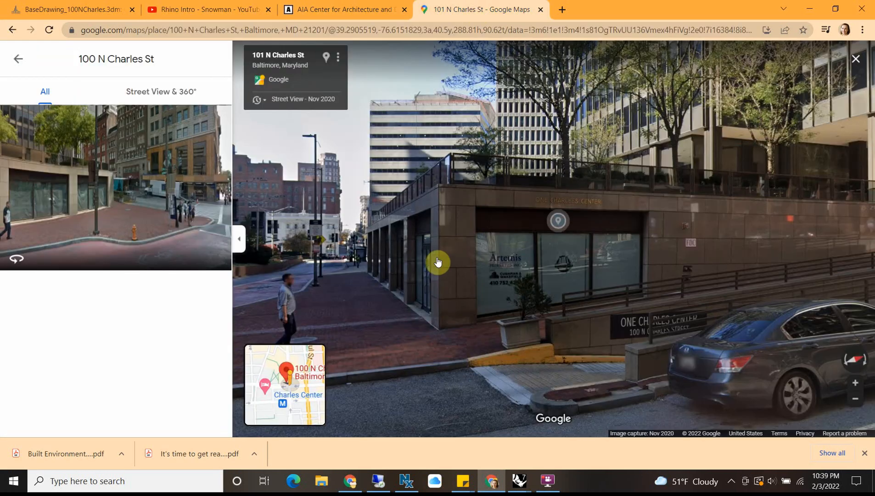
{"action": "left_click", "coordinate": [468, 275]}
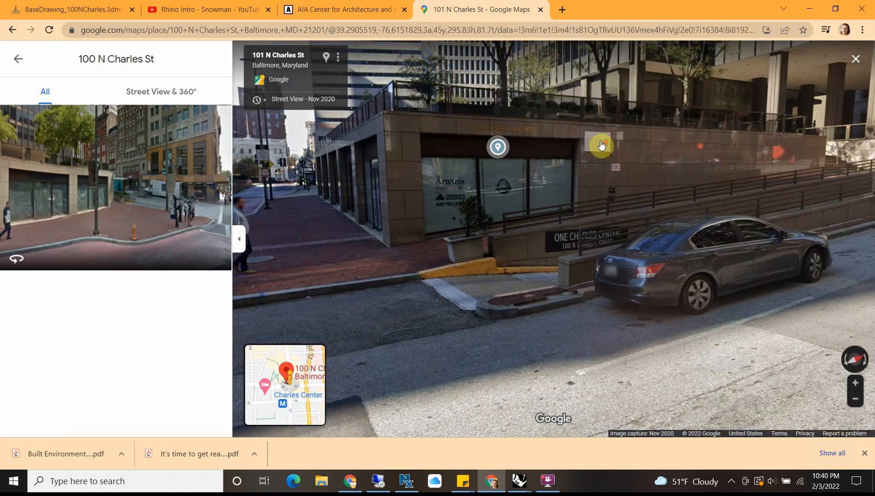
{"action": "left_click", "coordinate": [602, 145]}
{"action": "left_click", "coordinate": [400, 150]}
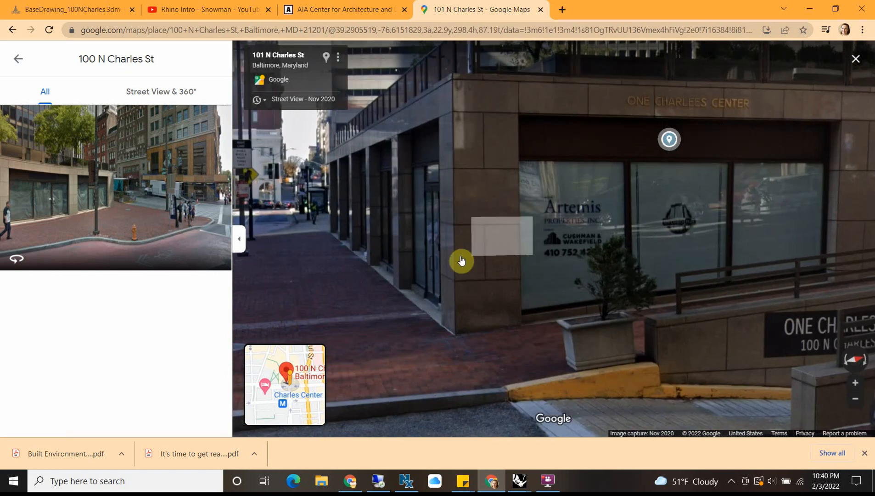
{"action": "left_click", "coordinate": [452, 108]}
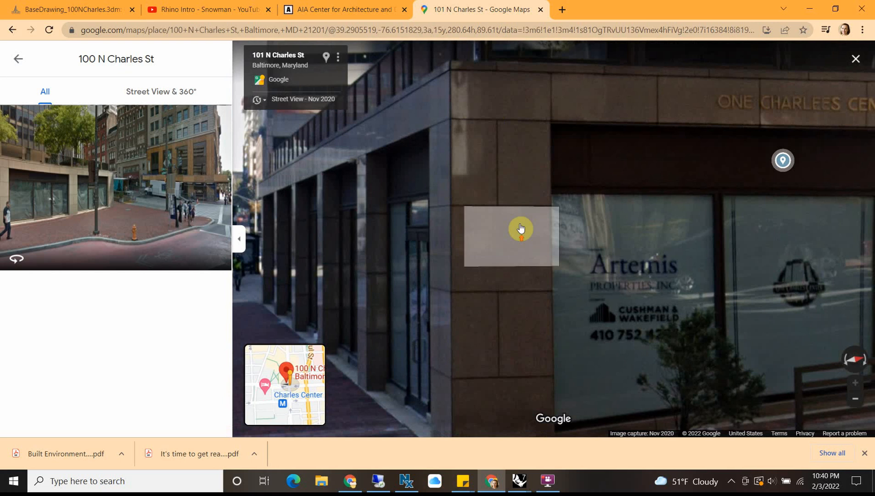
{"action": "scroll", "coordinate": [520, 225], "scroll_direction": "down", "scroll_amount": 3}
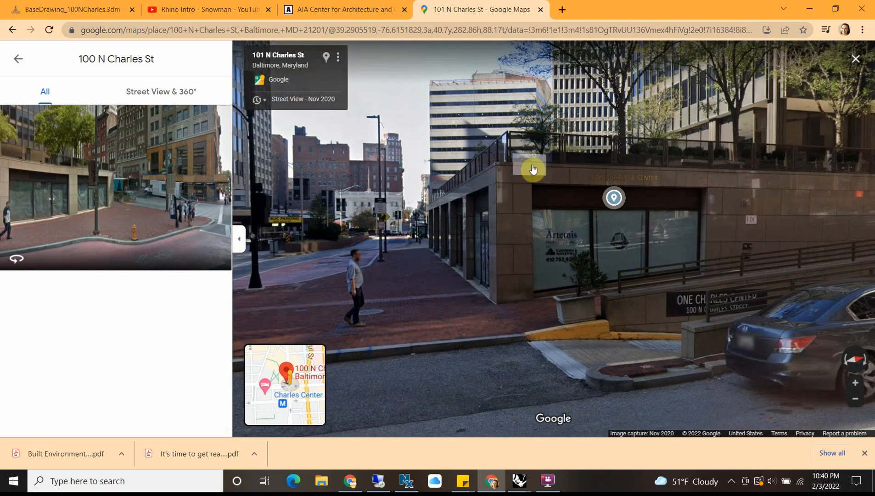
{"action": "left_click", "coordinate": [486, 312]}
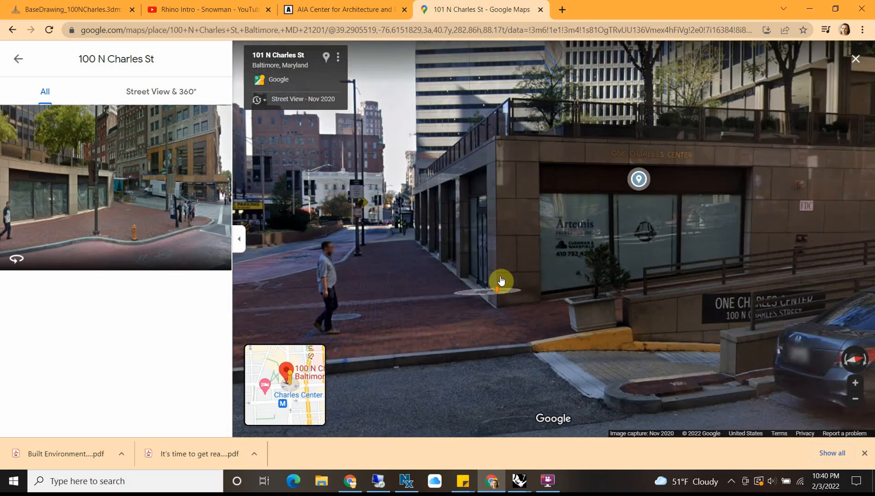
{"action": "left_click", "coordinate": [501, 280]}
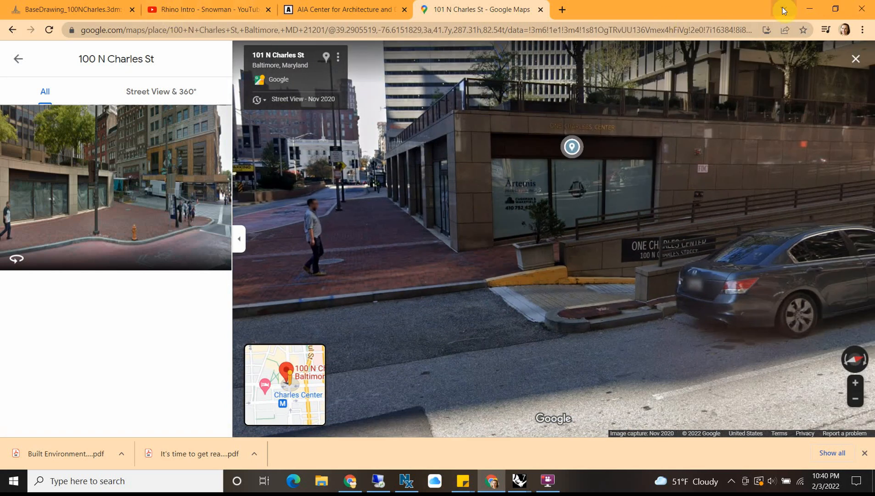
{"action": "left_click", "coordinate": [809, 9]}
Step: Examine the wall lines at the lower-left corner column and around the storefront bay in the plan
{"action": "scroll", "coordinate": [257, 331], "scroll_direction": "up", "scroll_amount": 3}
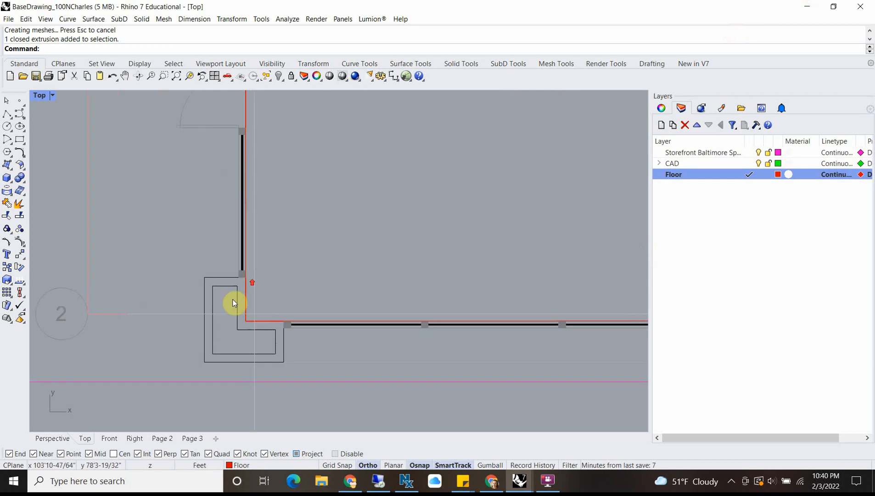
{"action": "left_click", "coordinate": [211, 278]}
{"action": "scroll", "coordinate": [210, 267], "scroll_direction": "down", "scroll_amount": 5}
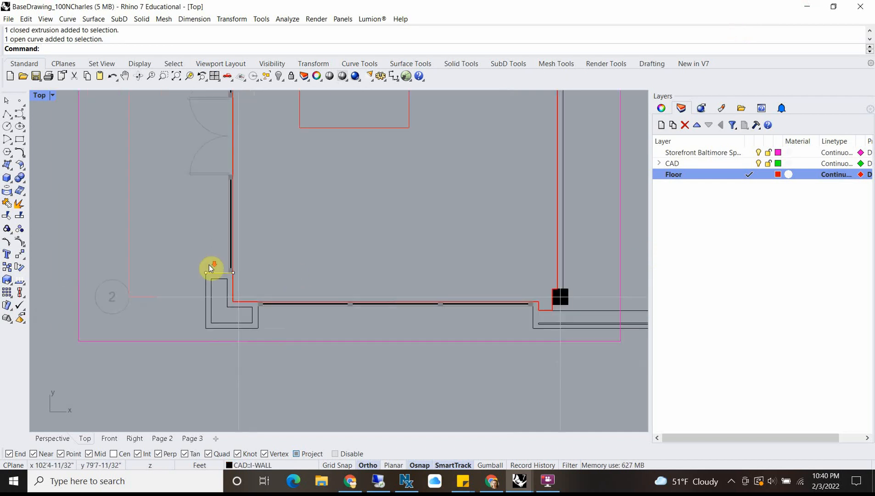
{"action": "scroll", "coordinate": [550, 267], "scroll_direction": "down", "scroll_amount": 3}
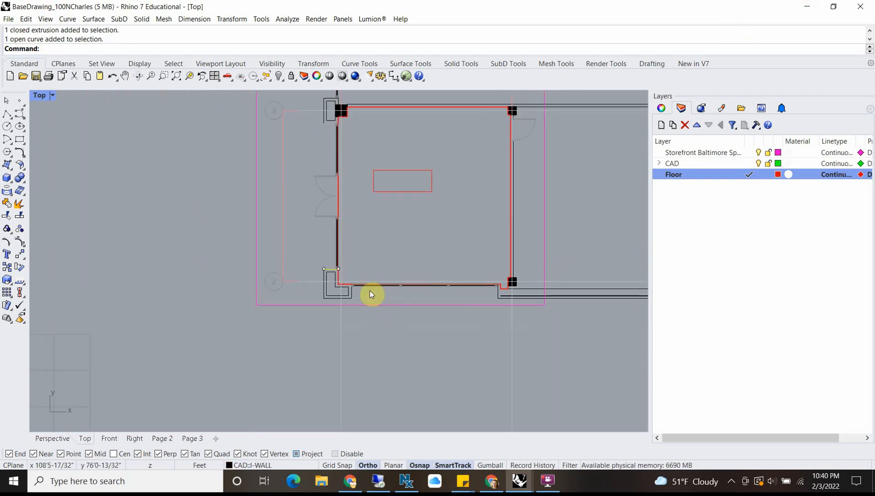
{"action": "scroll", "coordinate": [296, 226], "scroll_direction": "up", "scroll_amount": 3}
{"action": "scroll", "coordinate": [292, 164], "scroll_direction": "down", "scroll_amount": 3}
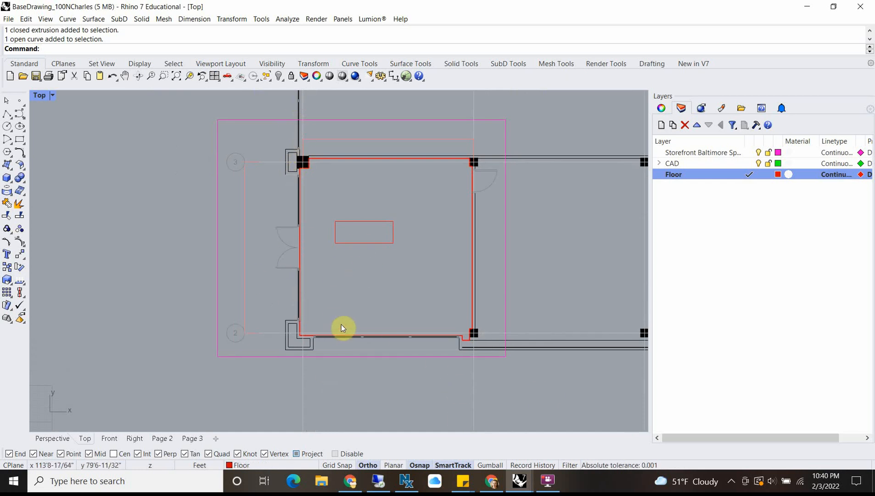
Step: Create a layer named Exterior Wall with the blue color #000EFF and make it the current layer
{"action": "left_click", "coordinate": [662, 126]}
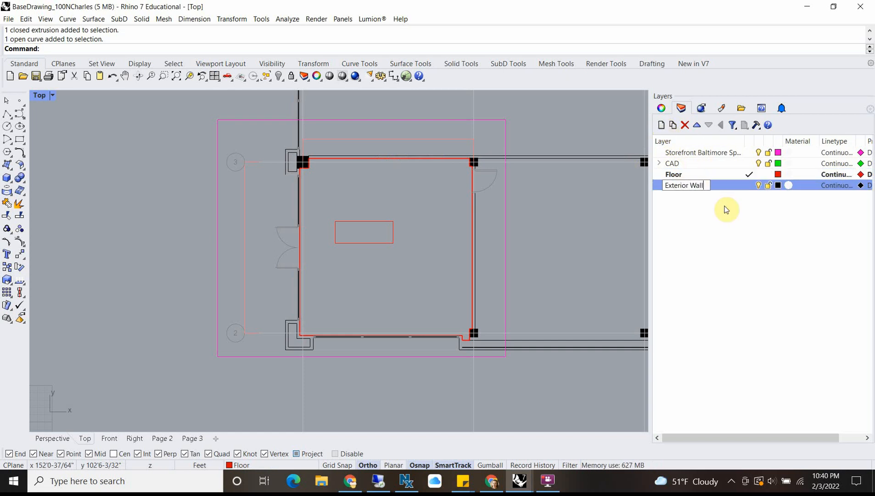
{"action": "key", "text": "Return"}
{"action": "left_click", "coordinate": [778, 185]}
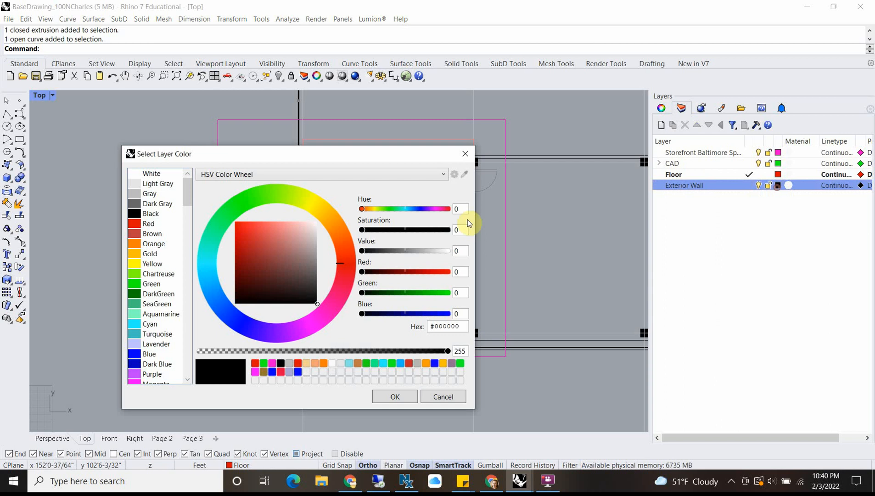
{"action": "left_click_drag", "start_coordinate": [276, 343], "coordinate": [247, 323]}
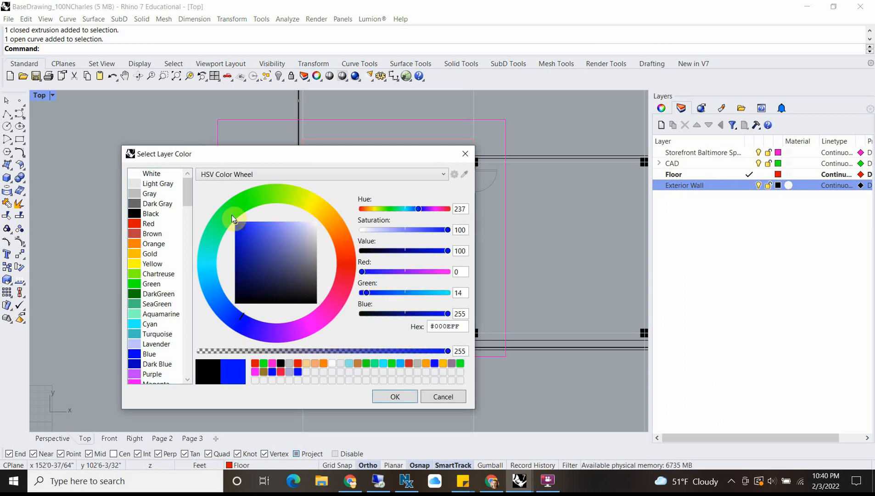
{"action": "left_click", "coordinate": [396, 396]}
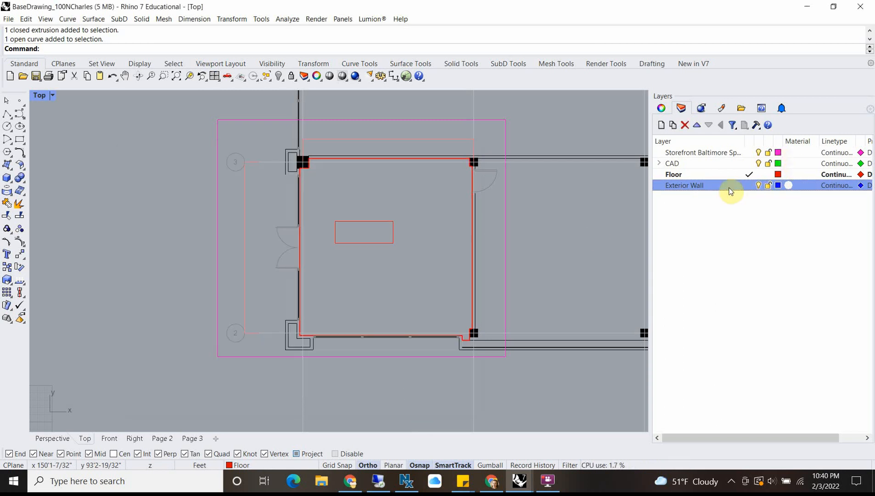
{"action": "left_click", "coordinate": [747, 185]}
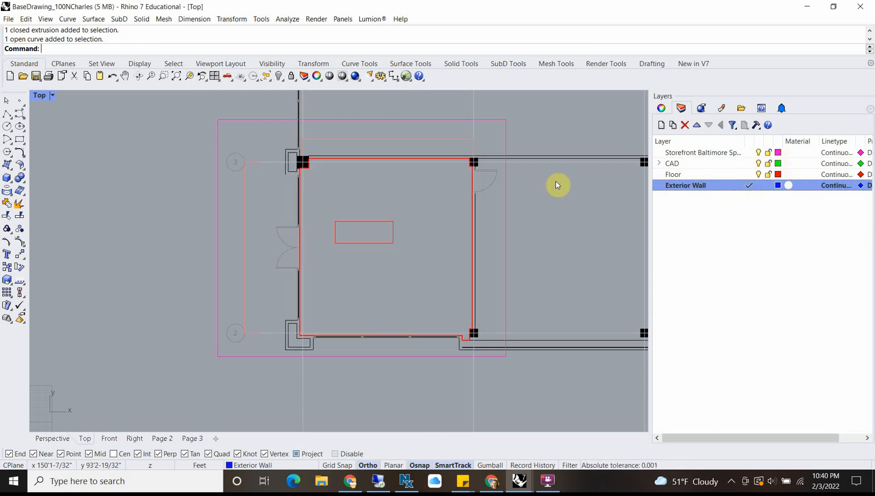
Step: Start a polyline at the outer corner of the grid 3 pier and run it down to the outer corner of the L-shaped grid 2 pier
{"action": "left_click", "coordinate": [6, 114]}
{"action": "scroll", "coordinate": [288, 146], "scroll_direction": "up", "scroll_amount": 3}
{"action": "left_click", "coordinate": [288, 147]}
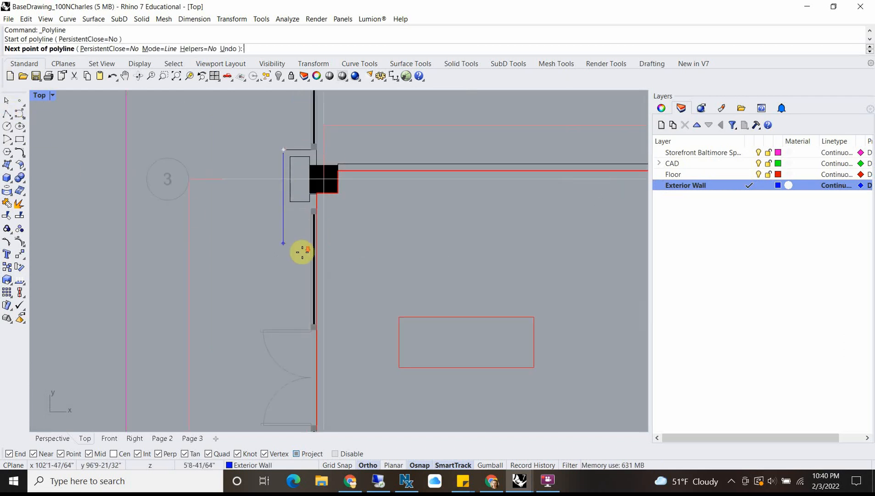
{"action": "scroll", "coordinate": [301, 255], "scroll_direction": "down", "scroll_amount": 6}
{"action": "right_click_drag", "start_coordinate": [299, 305], "coordinate": [269, 159]}
{"action": "scroll", "coordinate": [271, 313], "scroll_direction": "up", "scroll_amount": 7}
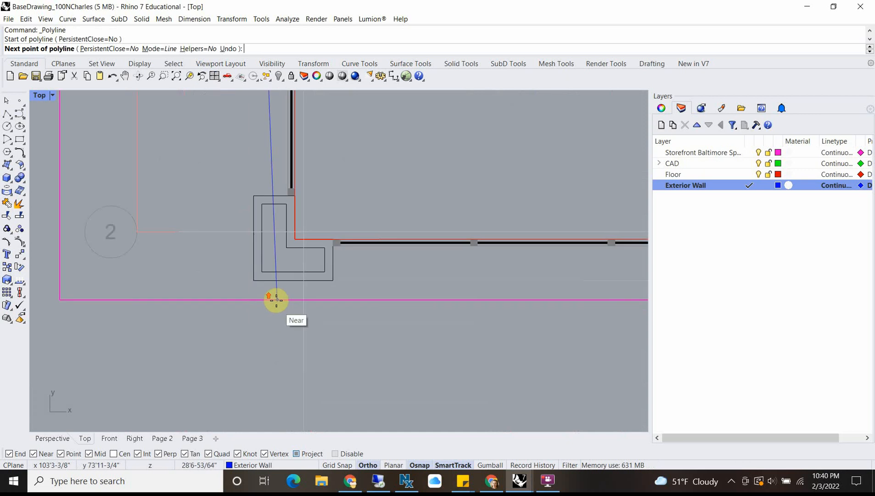
{"action": "left_click", "coordinate": [249, 278]}
Step: Continue the polyline along the lower storefront's outer face through the recess corner, ending it in line with the black column's right edge
{"action": "scroll", "coordinate": [254, 277], "scroll_direction": "down", "scroll_amount": 3}
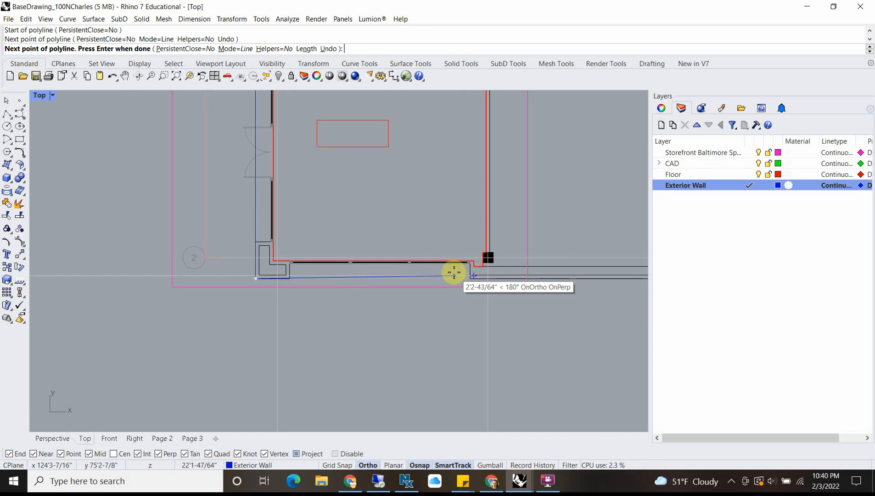
{"action": "scroll", "coordinate": [488, 255], "scroll_direction": "up", "scroll_amount": 4}
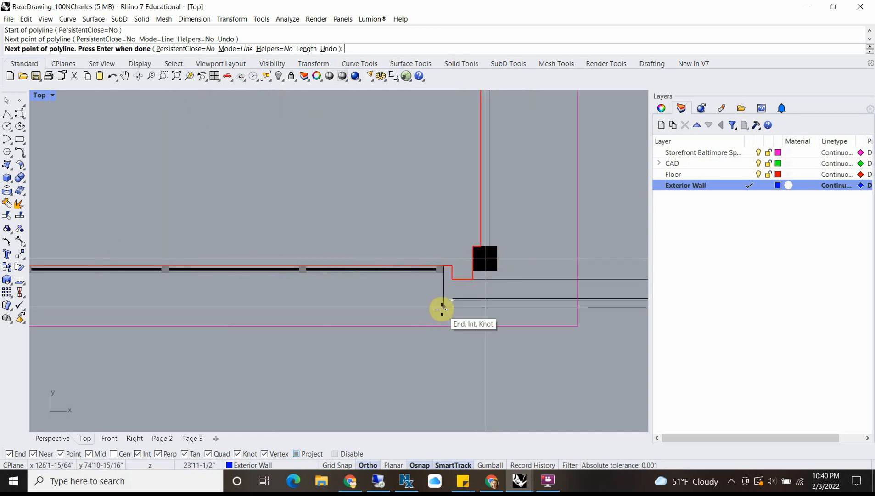
{"action": "left_click", "coordinate": [441, 309]}
{"action": "scroll", "coordinate": [495, 306], "scroll_direction": "down", "scroll_amount": 7}
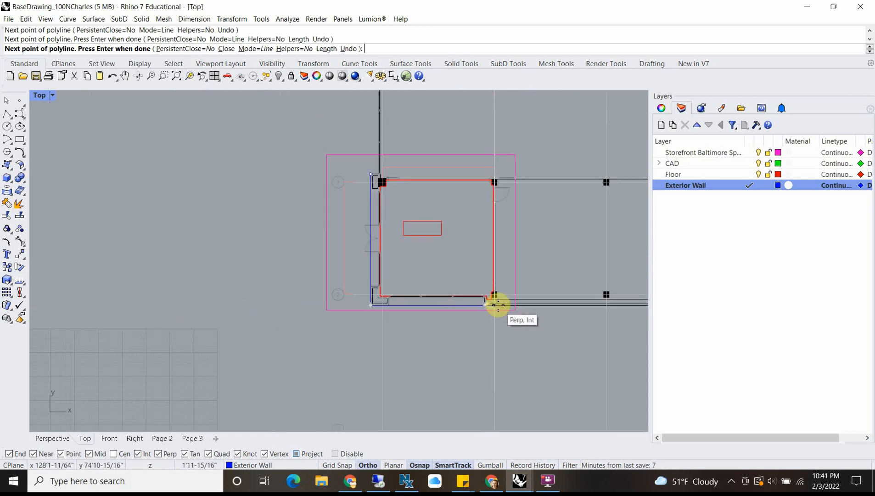
{"action": "scroll", "coordinate": [498, 304], "scroll_direction": "up", "scroll_amount": 5}
{"action": "scroll", "coordinate": [498, 271], "scroll_direction": "up", "scroll_amount": 4}
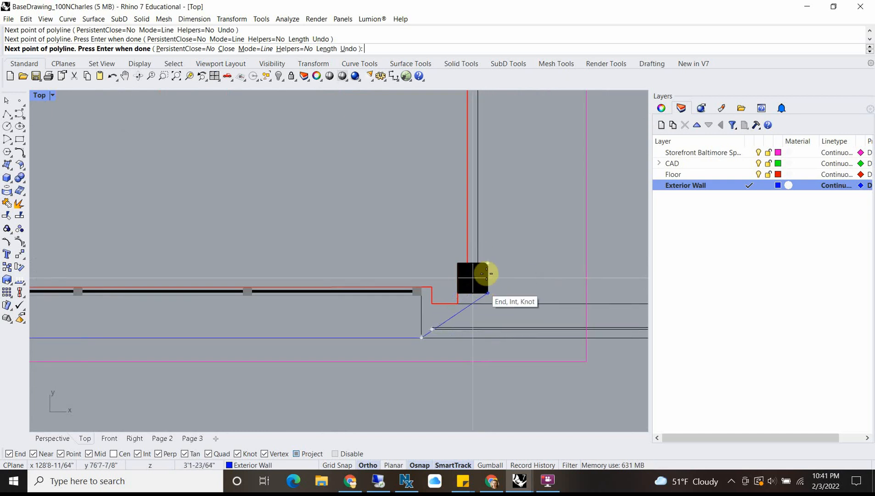
{"action": "scroll", "coordinate": [487, 273], "scroll_direction": "up", "scroll_amount": 2}
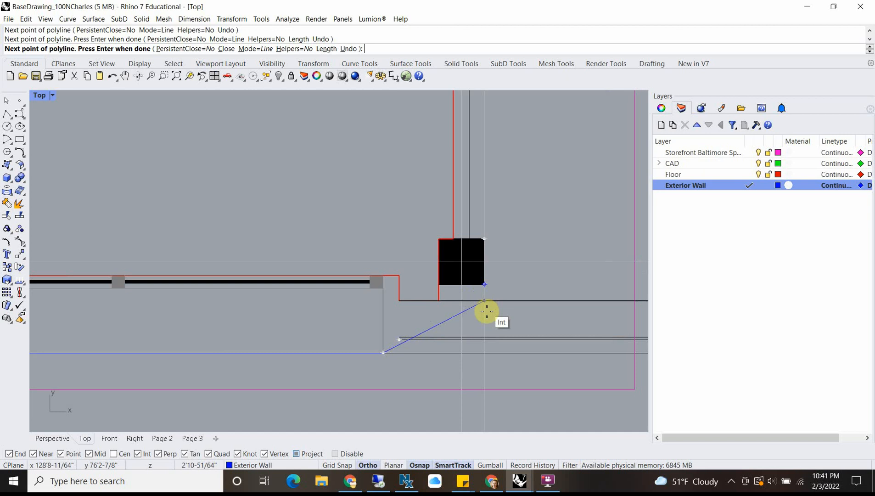
{"action": "left_click", "coordinate": [487, 353]}
{"action": "key", "text": "Return"}
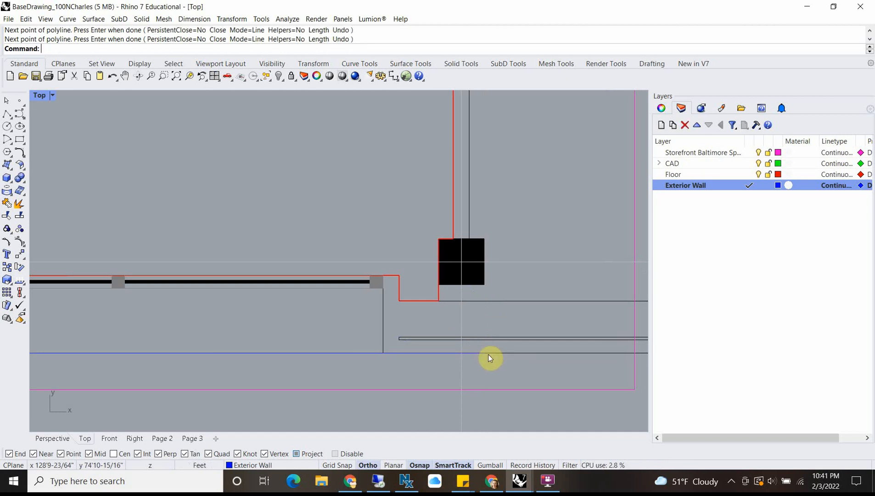
Step: Measure the left exterior wall's thickness with Distance, from the outline to the floor edge at the top of the L-shaped pier
{"action": "scroll", "coordinate": [409, 362], "scroll_direction": "down", "scroll_amount": 6}
{"action": "left_click", "coordinate": [358, 357]}
{"action": "left_click", "coordinate": [475, 305]}
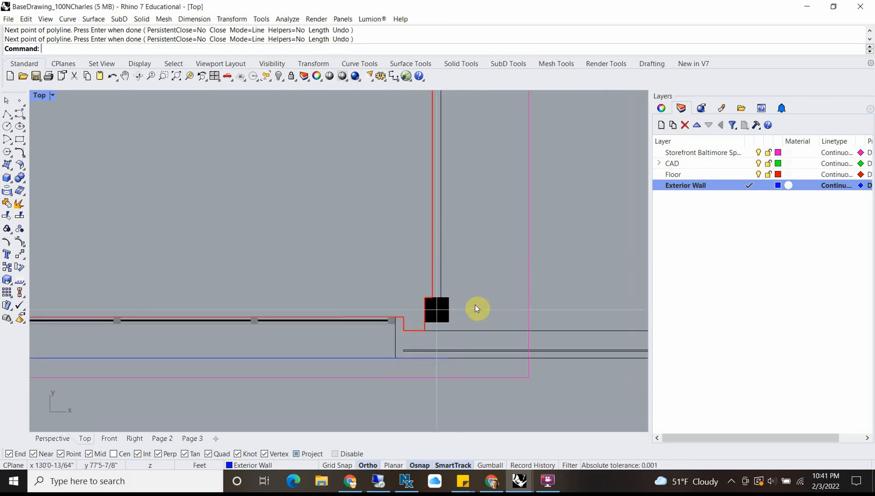
{"action": "scroll", "coordinate": [394, 330], "scroll_direction": "down", "scroll_amount": 5}
{"action": "scroll", "coordinate": [236, 364], "scroll_direction": "up", "scroll_amount": 6}
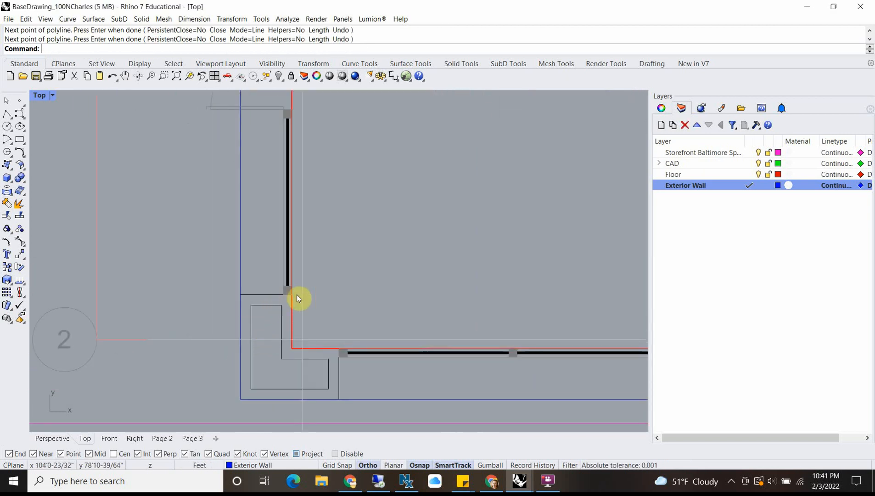
{"action": "type", "text": "di"}
{"action": "key", "text": "Return"}
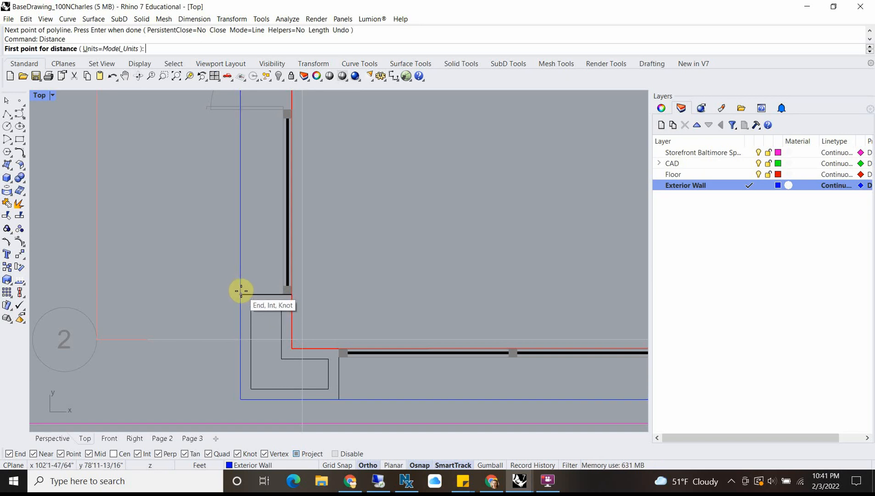
{"action": "left_click", "coordinate": [241, 291]}
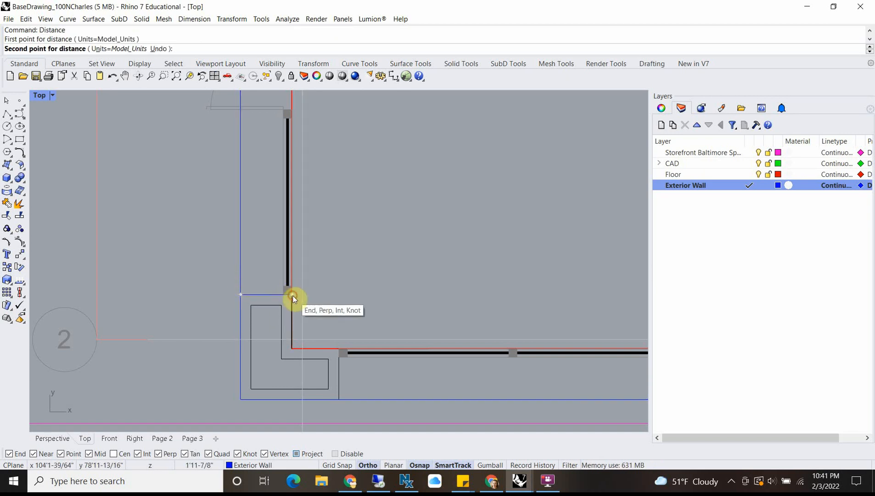
{"action": "left_click", "coordinate": [290, 294]}
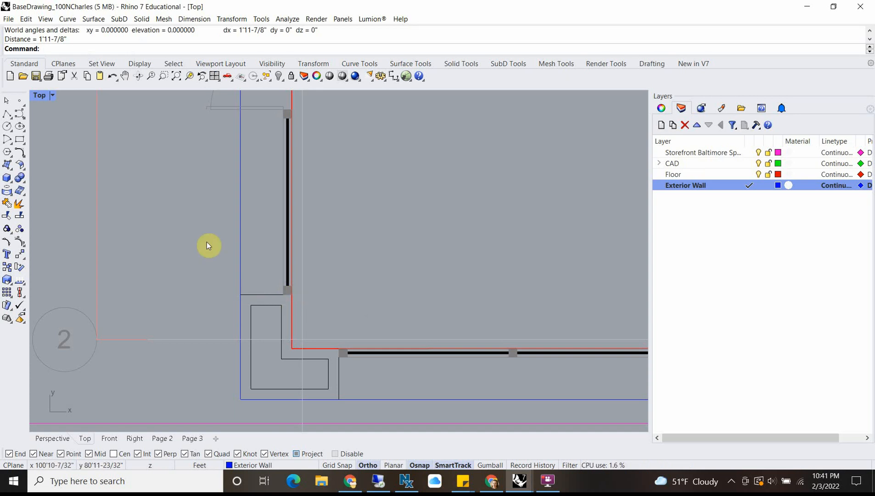
Step: Measure the lower wall's thickness at the right side of the L-shaped pier, from the outline to the floor edge
{"action": "scroll", "coordinate": [253, 287], "scroll_direction": "down", "scroll_amount": 3}
{"action": "scroll", "coordinate": [317, 340], "scroll_direction": "up", "scroll_amount": 5}
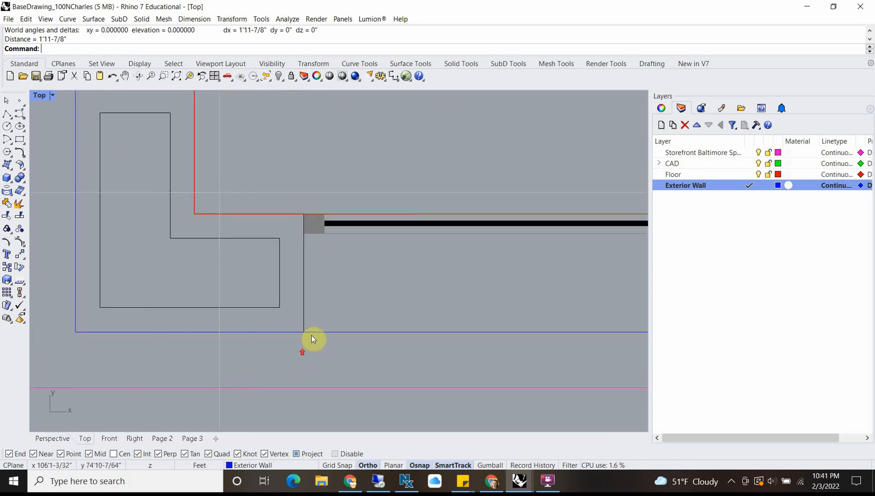
{"action": "key", "text": "Return"}
{"action": "left_click", "coordinate": [304, 330]}
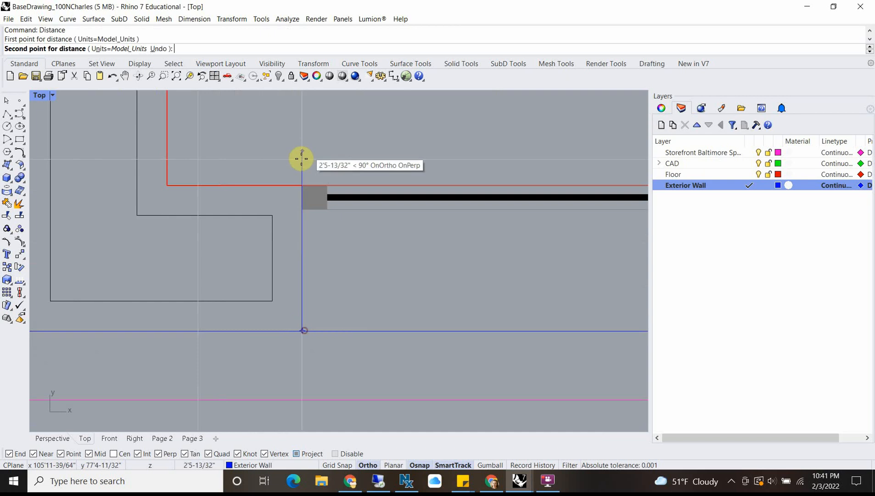
{"action": "left_click", "coordinate": [303, 187]}
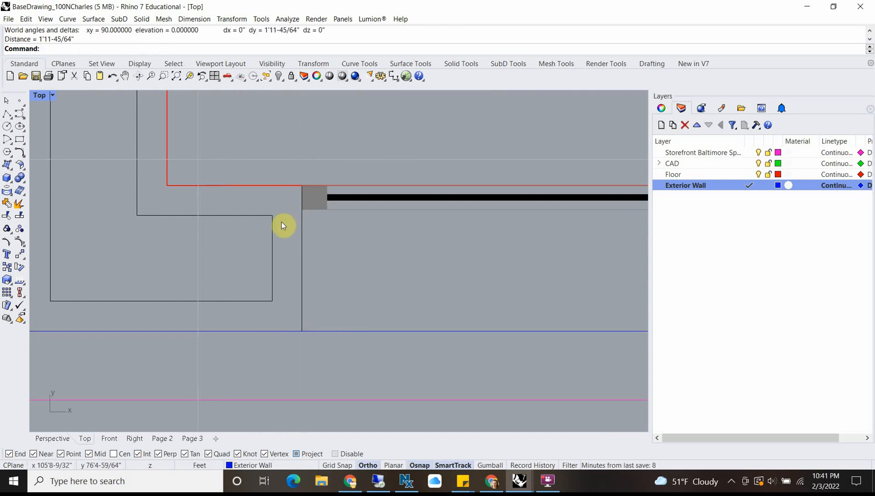
Step: Measure the wall's thickness at the polyline's right end, up to the inner wall line below the black column
{"action": "scroll", "coordinate": [285, 225], "scroll_direction": "down", "scroll_amount": 8}
{"action": "right_click_drag", "start_coordinate": [463, 225], "coordinate": [197, 226]}
{"action": "scroll", "coordinate": [317, 240], "scroll_direction": "down", "scroll_amount": 9}
{"action": "scroll", "coordinate": [398, 245], "scroll_direction": "up", "scroll_amount": 2}
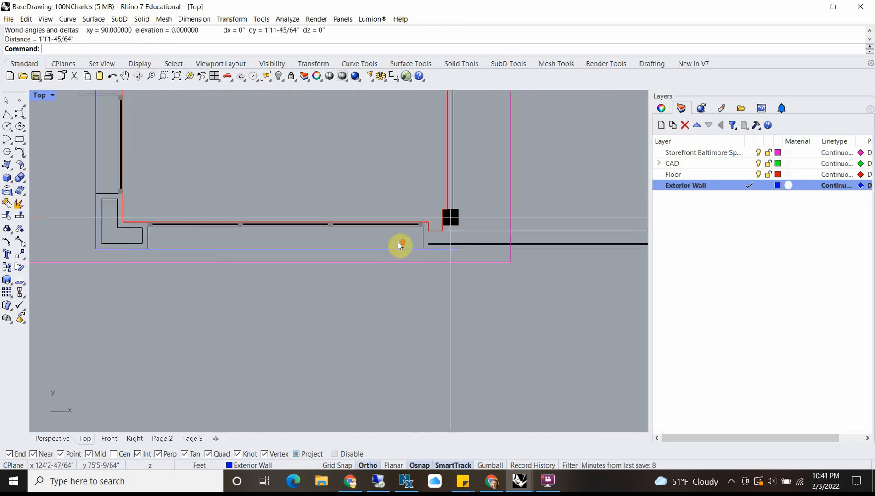
{"action": "key", "text": "Return"}
{"action": "scroll", "coordinate": [498, 250], "scroll_direction": "up", "scroll_amount": 5}
{"action": "left_click", "coordinate": [488, 253]}
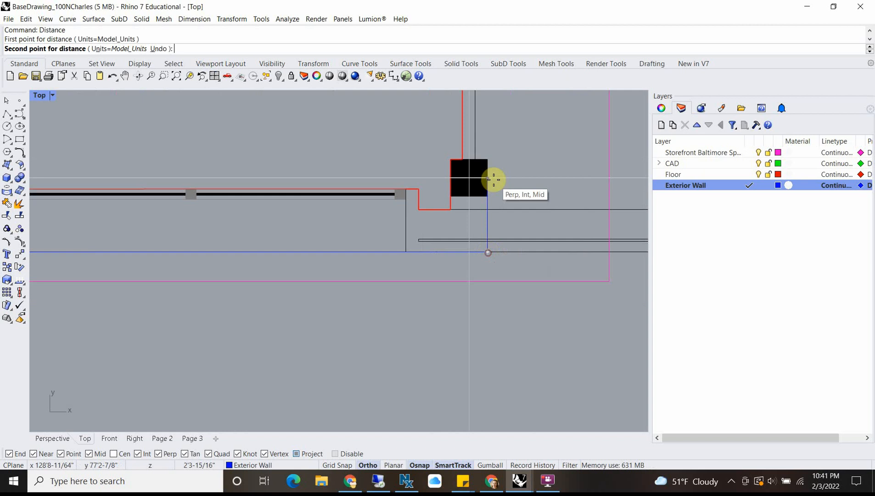
{"action": "left_click", "coordinate": [488, 210]}
{"action": "scroll", "coordinate": [439, 235], "scroll_direction": "down", "scroll_amount": 5}
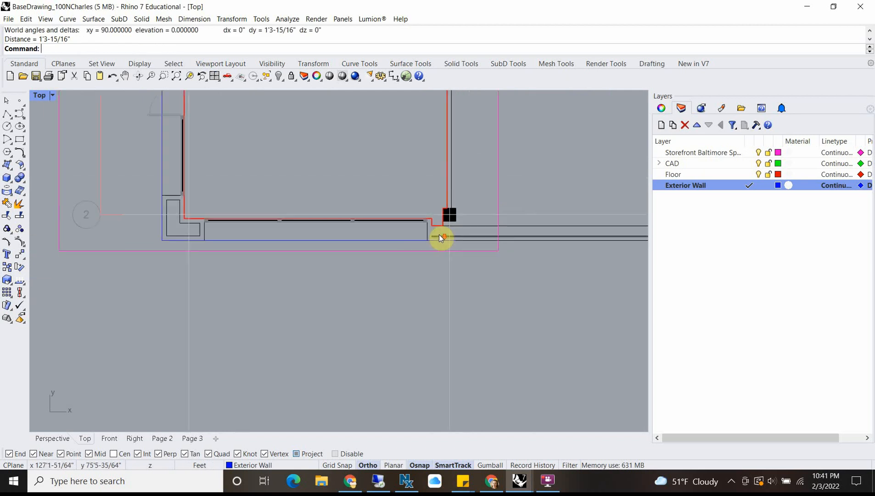
Step: Offset the exterior wall polyline 2' toward the inside of the room
{"action": "scroll", "coordinate": [217, 215], "scroll_direction": "up", "scroll_amount": 4}
{"action": "scroll", "coordinate": [194, 217], "scroll_direction": "up", "scroll_amount": 3}
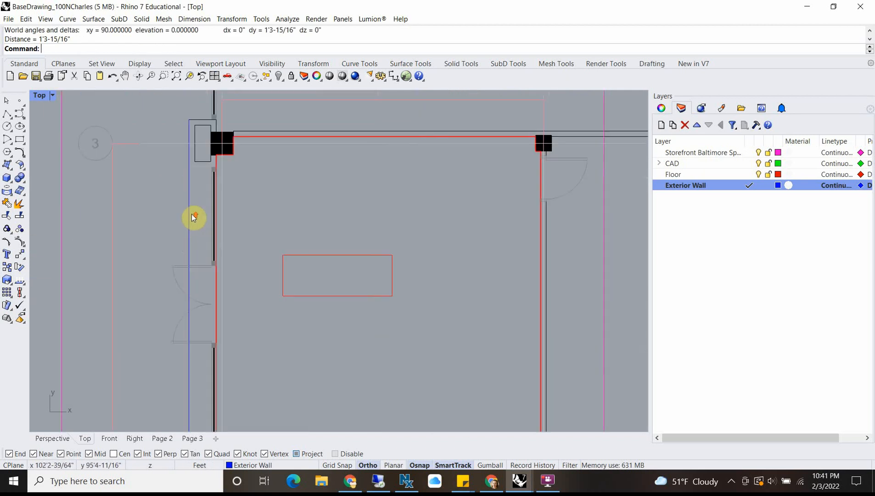
{"action": "scroll", "coordinate": [190, 221], "scroll_direction": "down", "scroll_amount": 2}
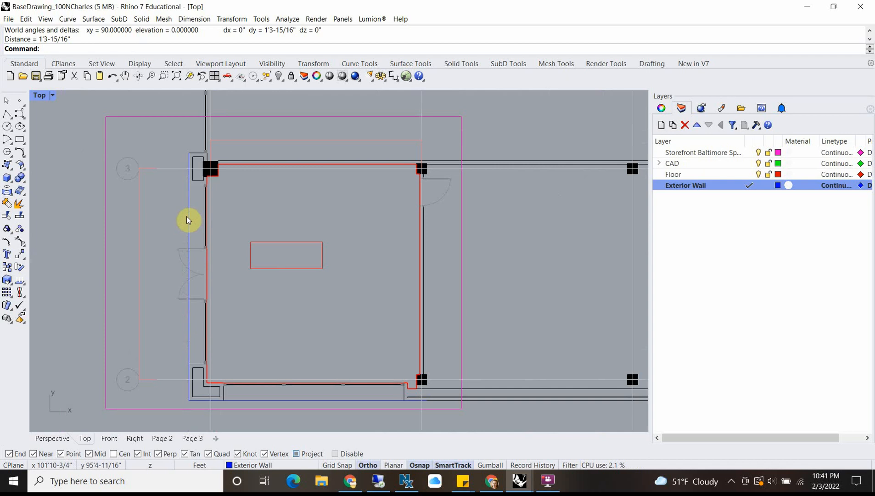
{"action": "left_click", "coordinate": [187, 216]}
{"action": "scroll", "coordinate": [208, 206], "scroll_direction": "up", "scroll_amount": 2}
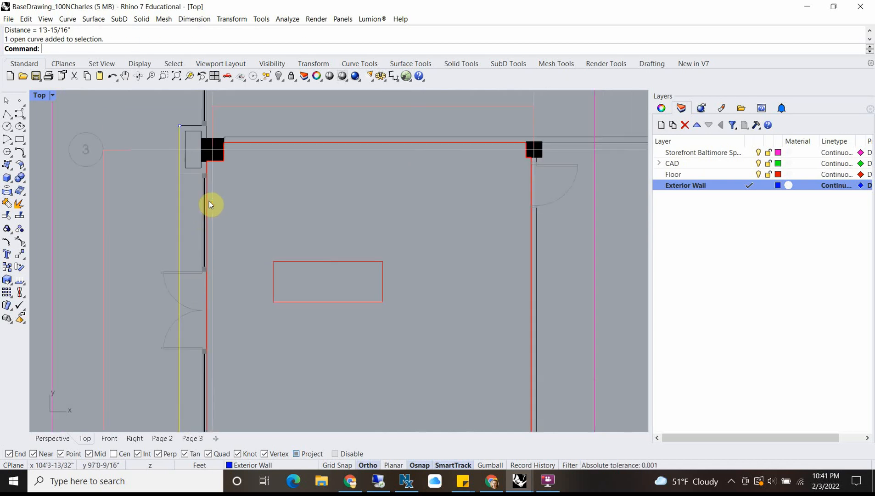
{"action": "type", "text": "set"}
{"action": "key", "text": "Return"}
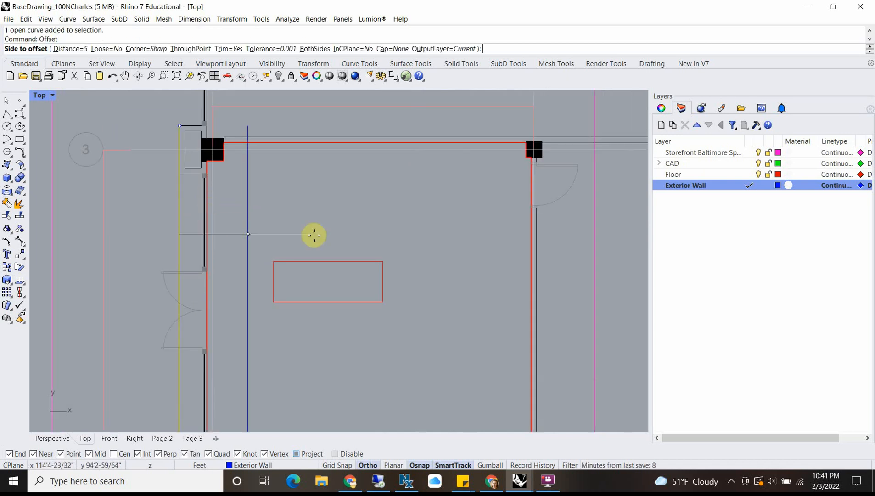
{"action": "type", "text": "2"}
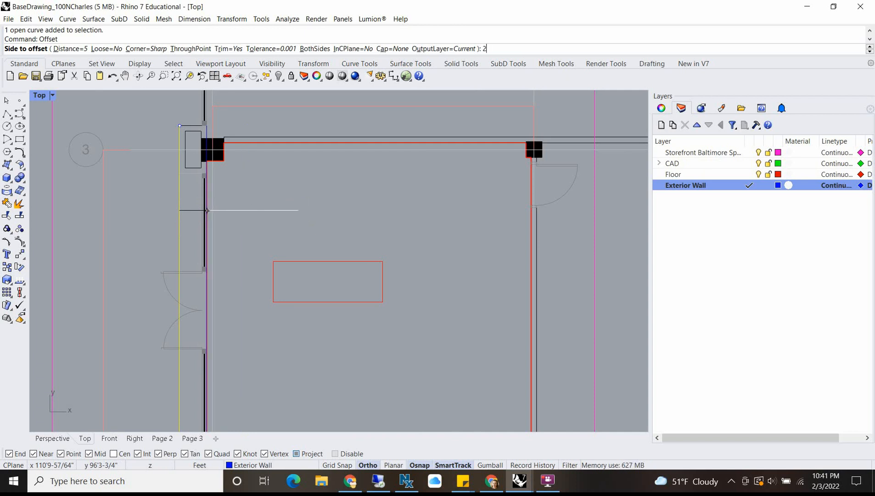
{"action": "type", "text": "'"}
{"action": "key", "text": "Return"}
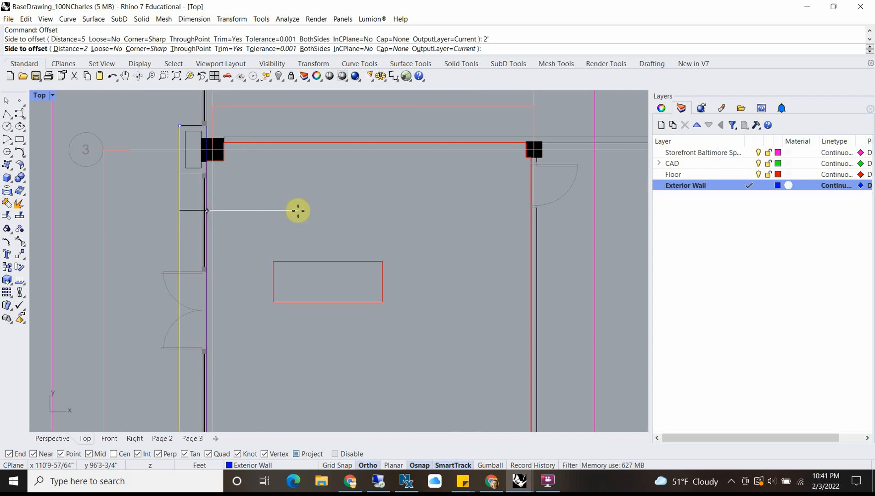
{"action": "left_click", "coordinate": [298, 211]}
{"action": "scroll", "coordinate": [215, 151], "scroll_direction": "up", "scroll_amount": 5}
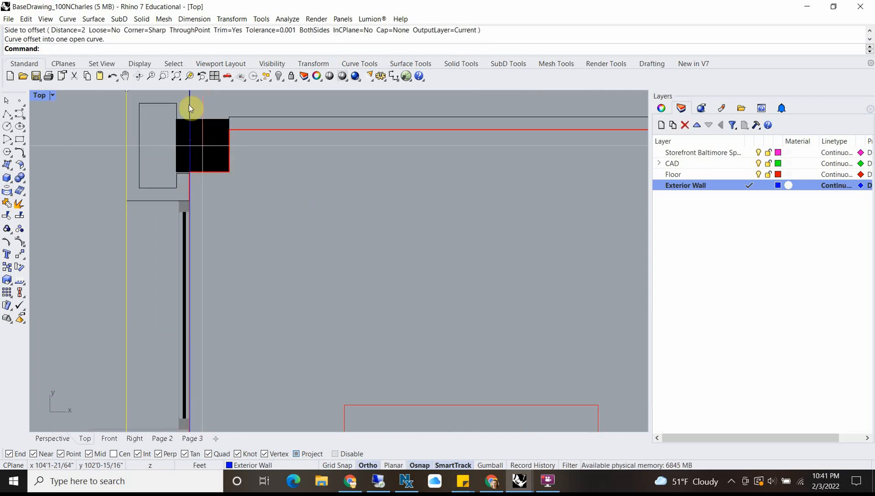
Step: Close the exterior wall's open top end with a 2' polyline from the outer line to the offset line, keeping all wall curves selected
{"action": "left_click", "coordinate": [192, 146]}
{"action": "left_click", "coordinate": [219, 151]}
{"action": "scroll", "coordinate": [219, 170], "scroll_direction": "down", "scroll_amount": 5}
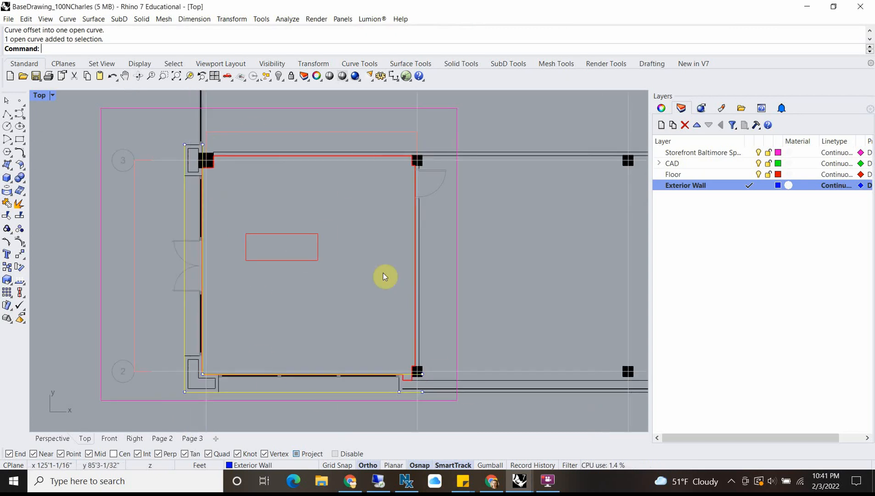
{"action": "scroll", "coordinate": [170, 106], "scroll_direction": "up", "scroll_amount": 3}
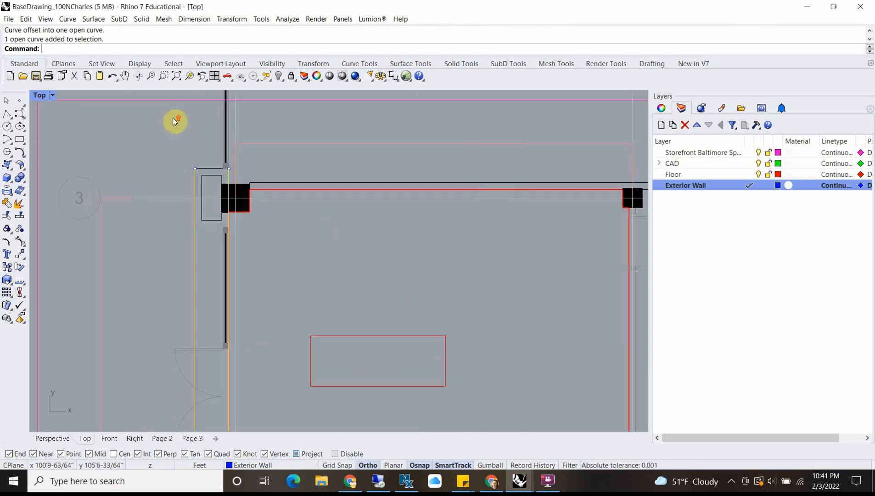
{"action": "type", "text": "L"}
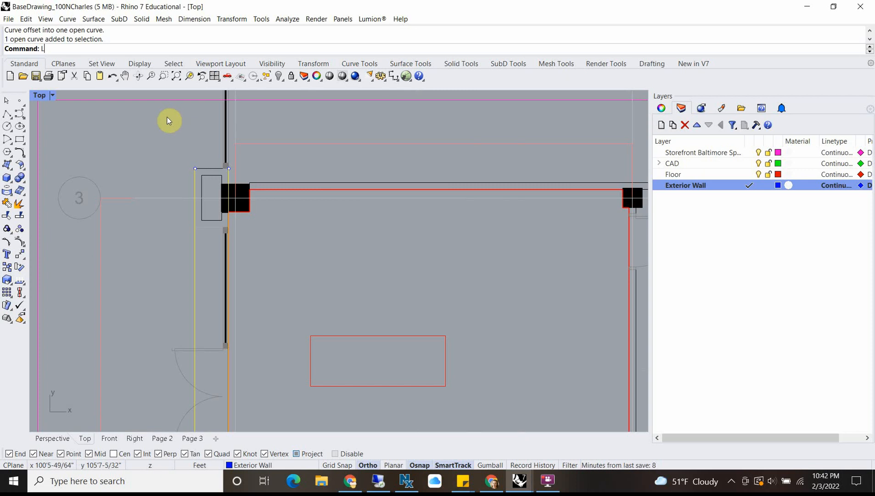
{"action": "key", "text": "Return"}
{"action": "scroll", "coordinate": [191, 155], "scroll_direction": "up", "scroll_amount": 4}
{"action": "left_click", "coordinate": [201, 186]}
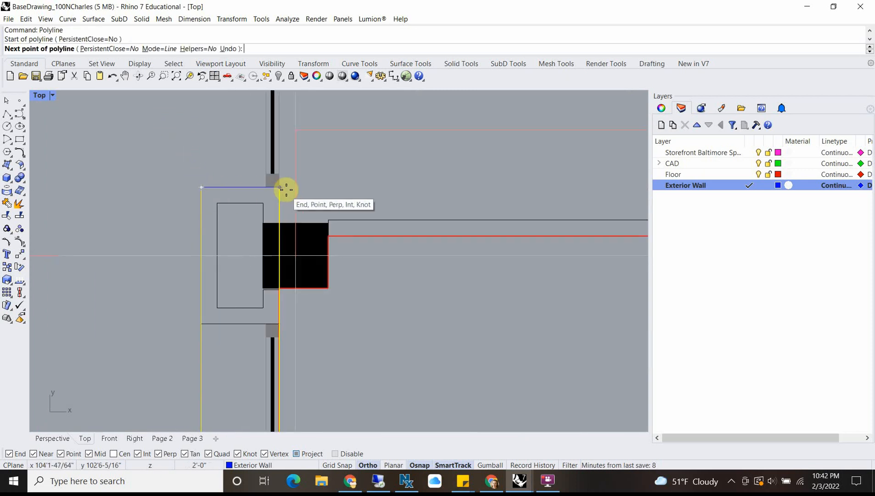
{"action": "key", "text": "Return"}
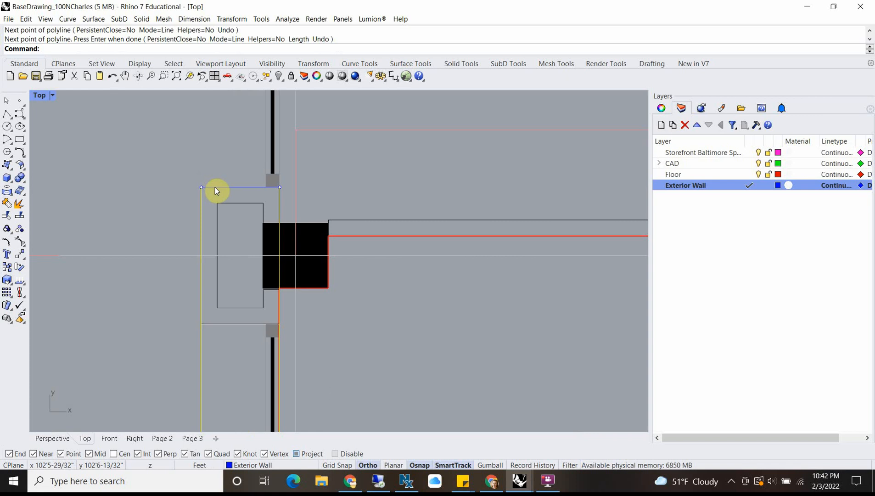
{"action": "left_click", "coordinate": [215, 190]}
{"action": "left_click", "coordinate": [257, 225]}
Step: Close the wall's open end by the lower-right black column with a vertical polyline from the offset line to the outer line
{"action": "scroll", "coordinate": [224, 183], "scroll_direction": "down", "scroll_amount": 5}
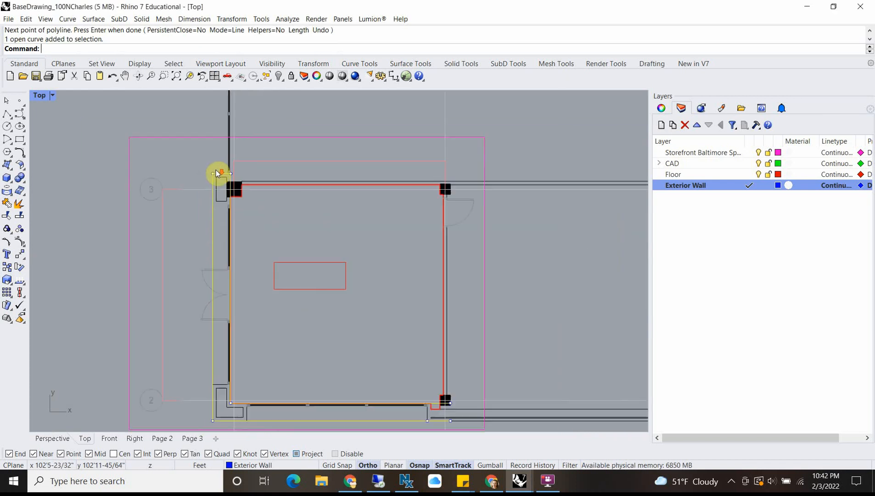
{"action": "scroll", "coordinate": [216, 170], "scroll_direction": "down", "scroll_amount": 3}
{"action": "scroll", "coordinate": [340, 303], "scroll_direction": "up", "scroll_amount": 8}
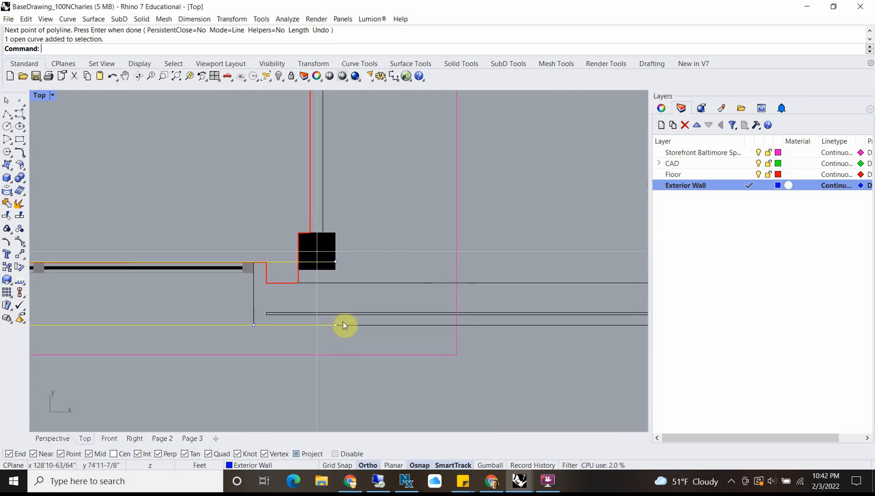
{"action": "type", "text": "L"}
{"action": "key", "text": "Return"}
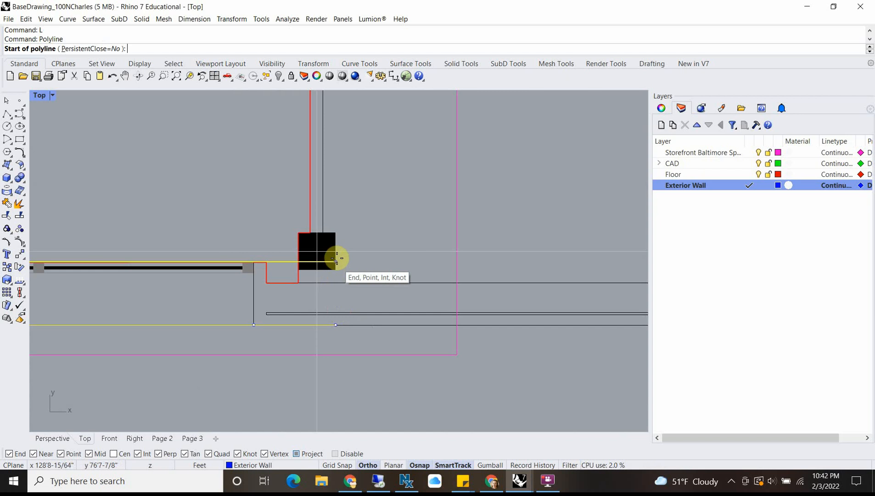
{"action": "left_click", "coordinate": [336, 261]}
{"action": "left_click", "coordinate": [336, 324]}
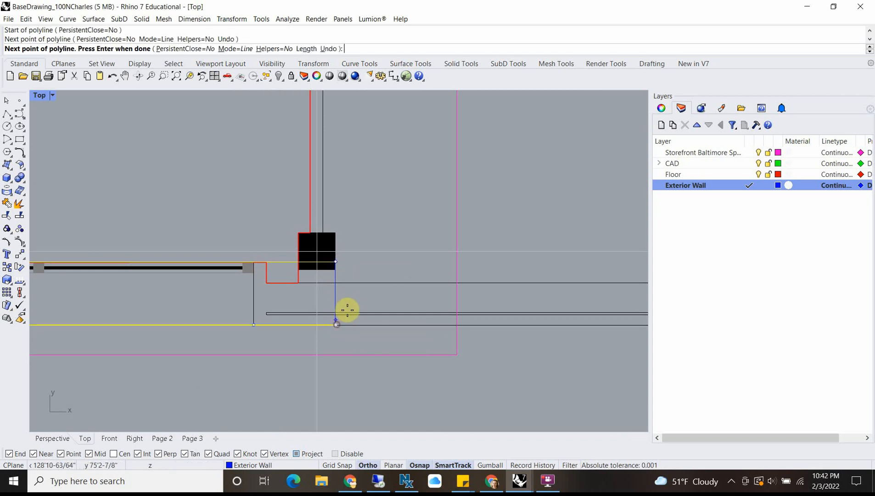
{"action": "key", "text": "Return"}
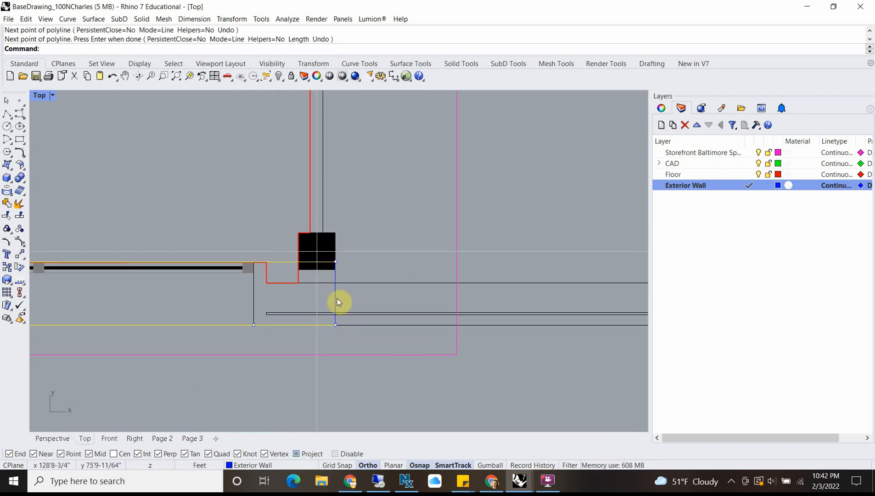
Step: Join the outer wall line, its offset and the two end segments into one closed curve
{"action": "left_click", "coordinate": [335, 298]}
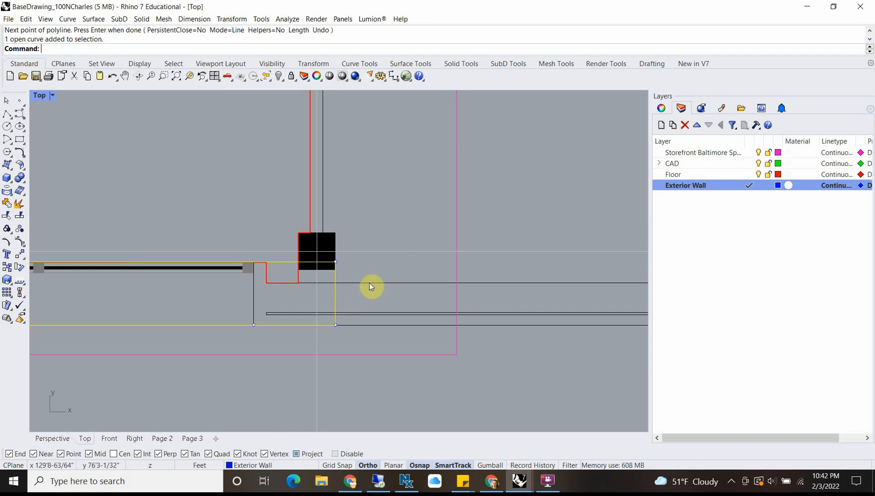
{"action": "type", "text": "j"}
{"action": "key", "text": "Return"}
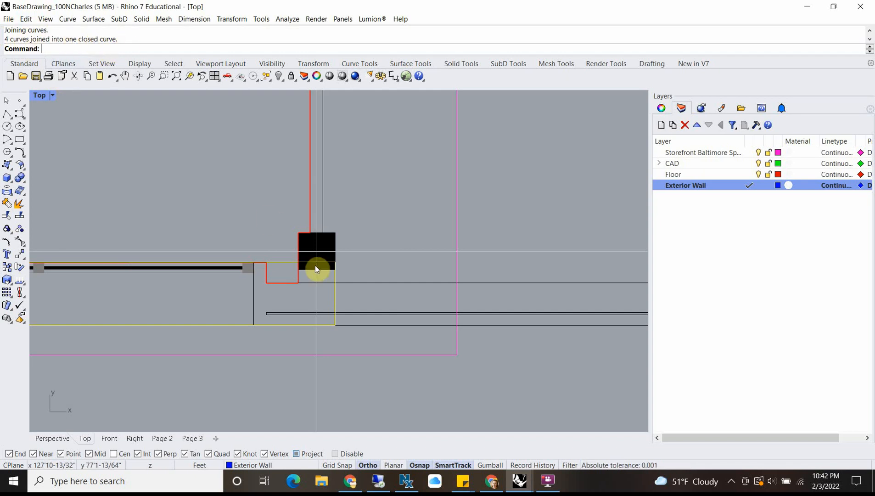
Step: Restore the four-viewport layout and examine the closed wall outline against the floor slab in the Perspective and Right views
{"action": "scroll", "coordinate": [315, 265], "scroll_direction": "down", "scroll_amount": 10}
{"action": "scroll", "coordinate": [184, 186], "scroll_direction": "up", "scroll_amount": 6}
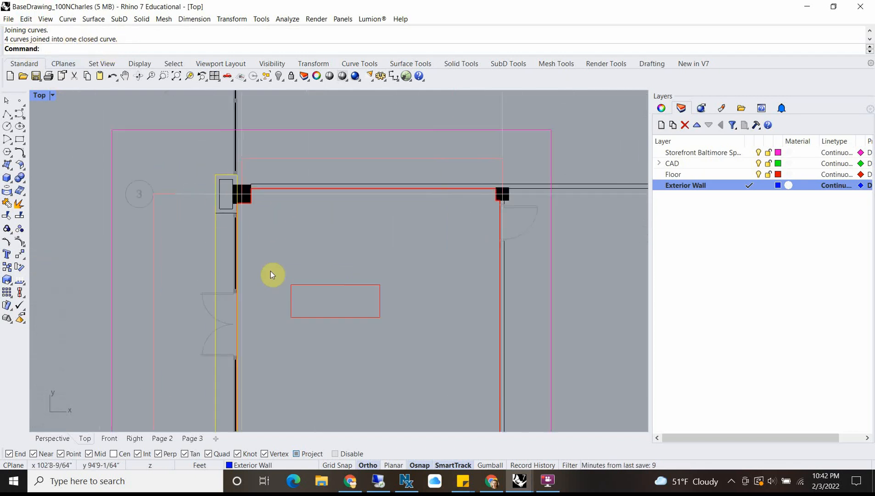
{"action": "double_click", "coordinate": [37, 98]}
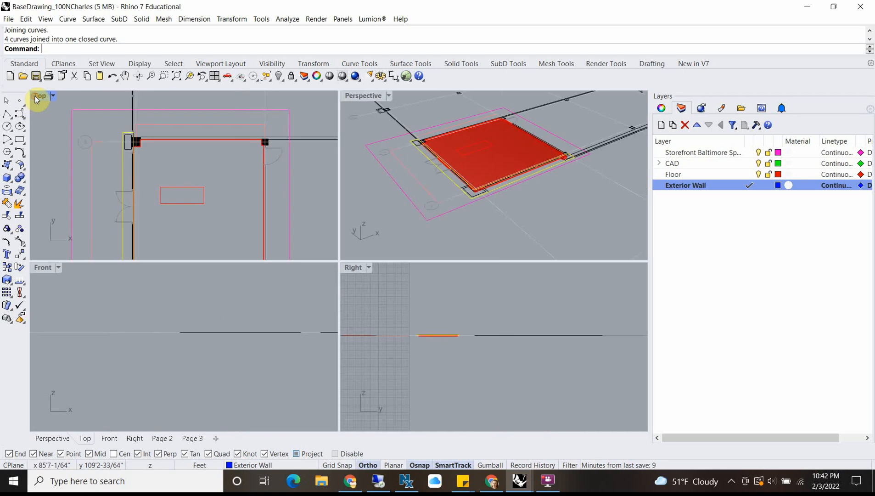
{"action": "scroll", "coordinate": [459, 180], "scroll_direction": "up", "scroll_amount": 3}
{"action": "scroll", "coordinate": [474, 180], "scroll_direction": "down", "scroll_amount": 4}
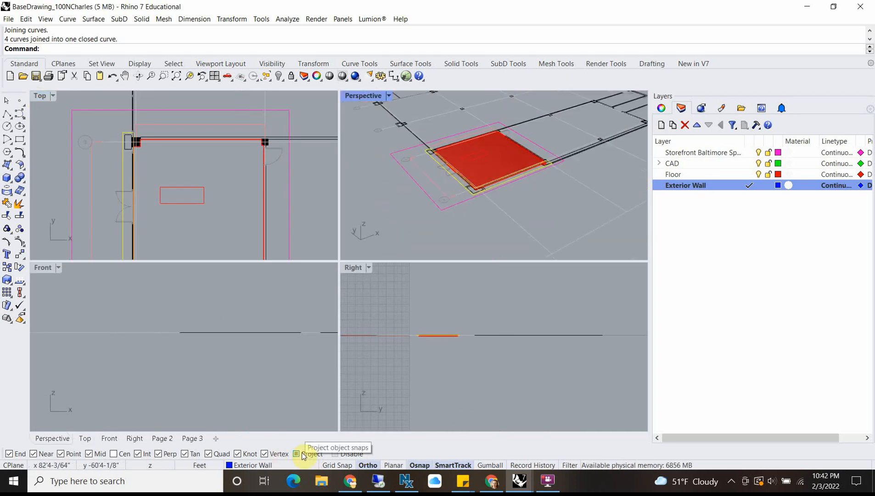
{"action": "scroll", "coordinate": [449, 171], "scroll_direction": "up", "scroll_amount": 5}
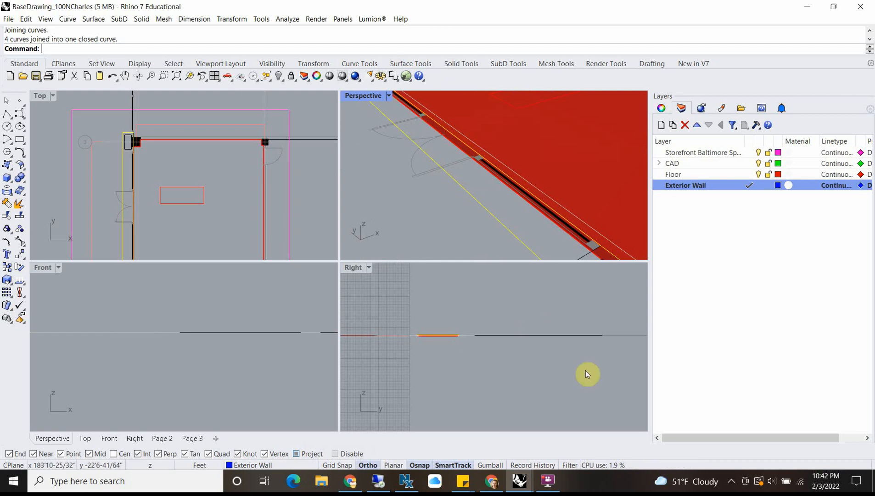
{"action": "scroll", "coordinate": [402, 318], "scroll_direction": "up", "scroll_amount": 5}
{"action": "scroll", "coordinate": [482, 319], "scroll_direction": "up", "scroll_amount": 5}
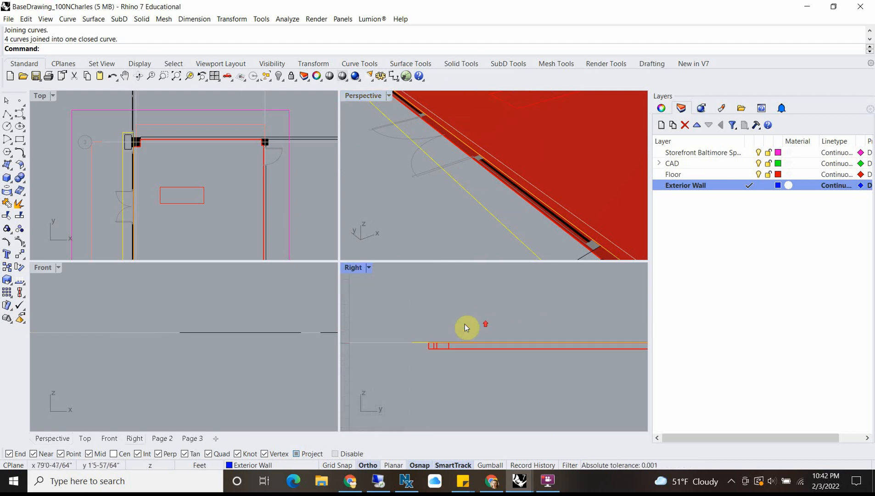
{"action": "scroll", "coordinate": [441, 176], "scroll_direction": "down", "scroll_amount": 8}
{"action": "scroll", "coordinate": [442, 177], "scroll_direction": "up", "scroll_amount": 3}
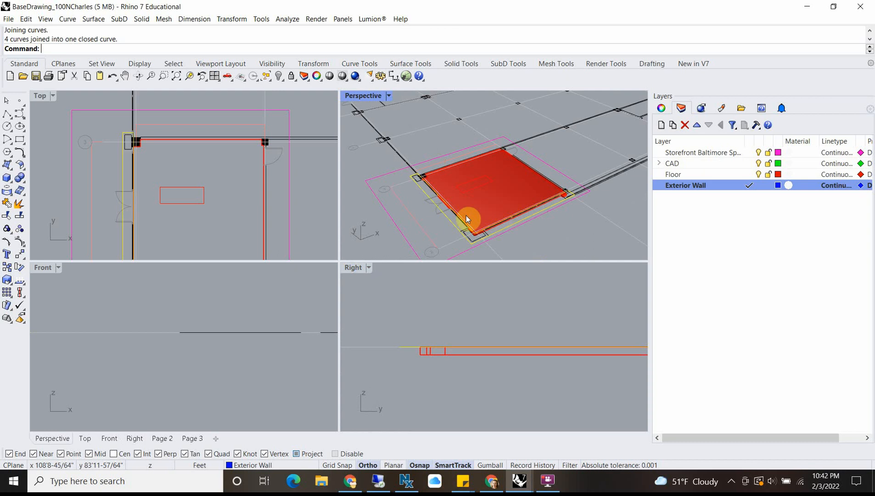
{"action": "right_click_drag", "start_coordinate": [466, 215], "coordinate": [473, 167]}
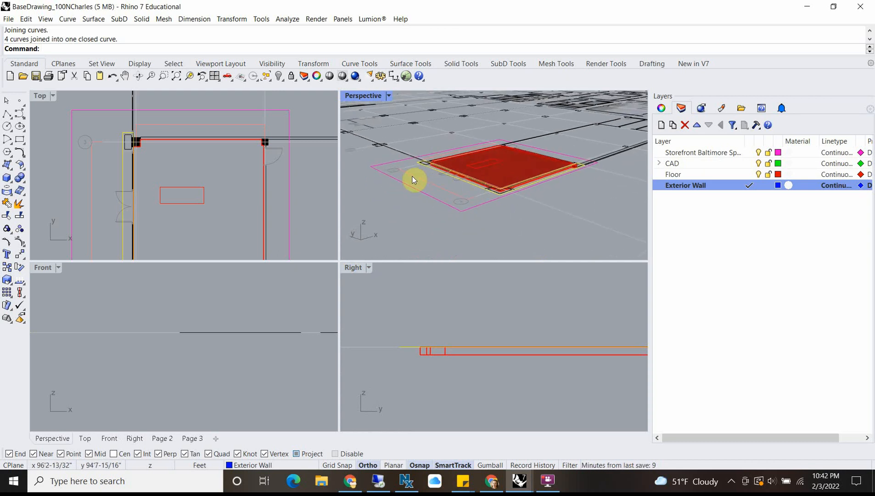
{"action": "right_click_drag", "start_coordinate": [573, 180], "coordinate": [541, 211]}
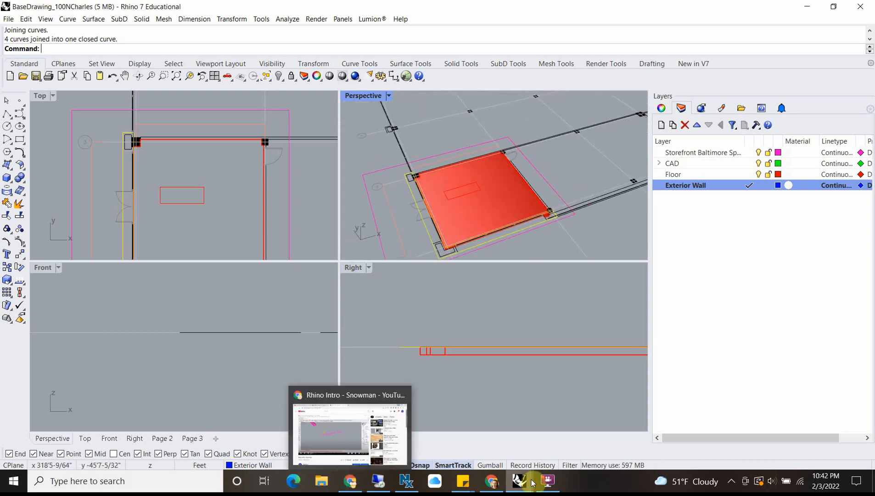
Step: Switch to Google Maps Street View in Chrome and examine the corner of the One Charles Center storefront up close
{"action": "mouse_move", "coordinate": [492, 482]}
{"action": "left_click", "coordinate": [491, 445]}
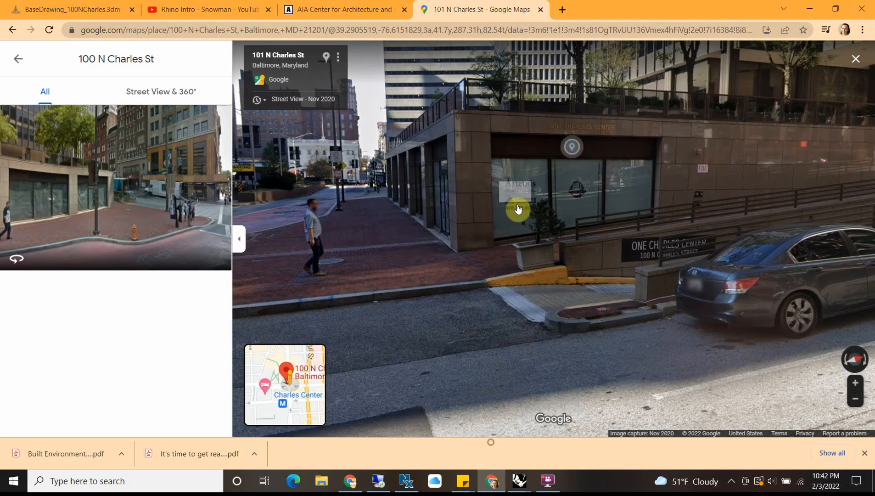
{"action": "left_click", "coordinate": [464, 149]}
{"action": "left_click_drag", "start_coordinate": [564, 275], "coordinate": [529, 264]}
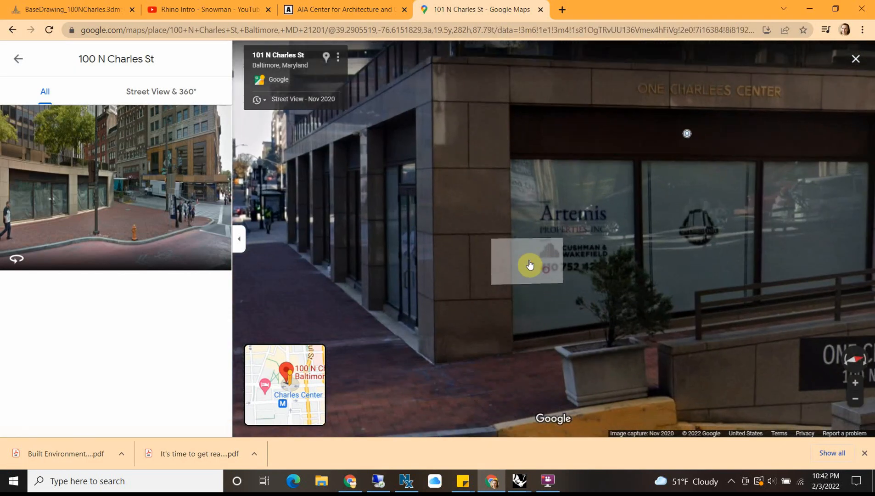
Step: Move along W Fayette St in Street View and examine the piers, glazing and entrance doors of the storefront bays
{"action": "left_click", "coordinate": [319, 272]}
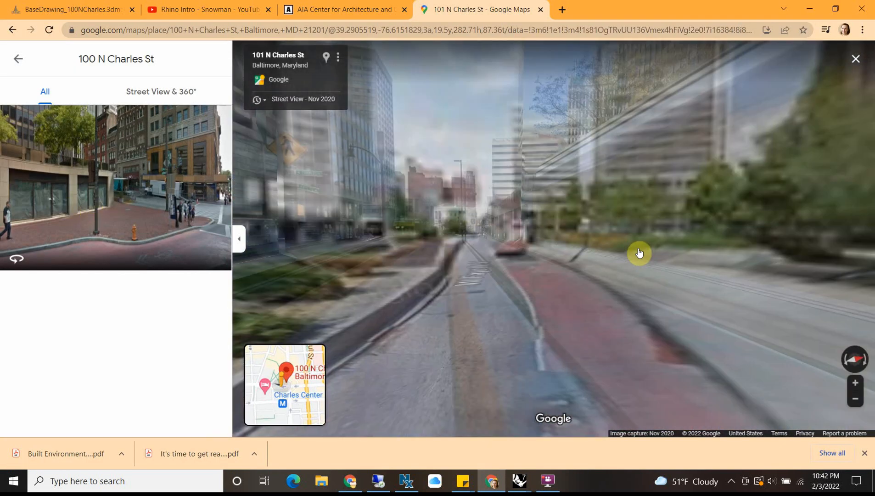
{"action": "left_click_drag", "start_coordinate": [639, 254], "coordinate": [269, 215]}
{"action": "left_click_drag", "start_coordinate": [586, 210], "coordinate": [322, 207]}
{"action": "left_click", "coordinate": [714, 209]}
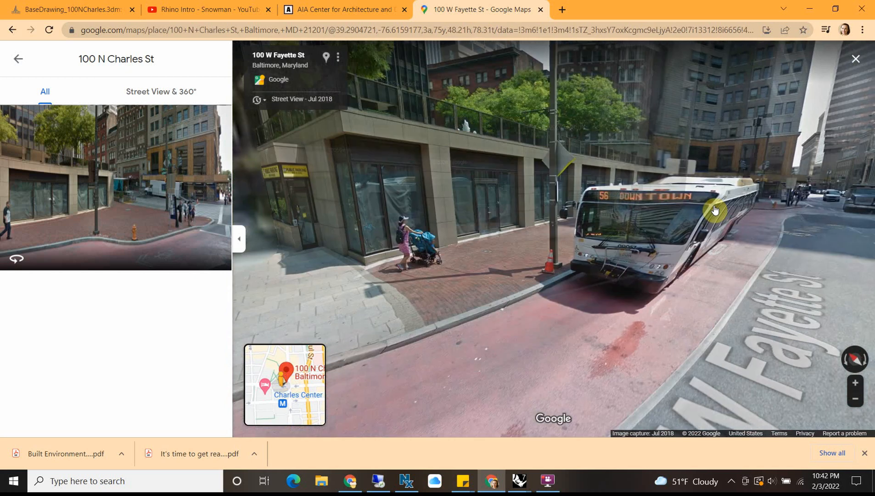
{"action": "left_click_drag", "start_coordinate": [392, 262], "coordinate": [620, 258]}
{"action": "left_click", "coordinate": [517, 198]}
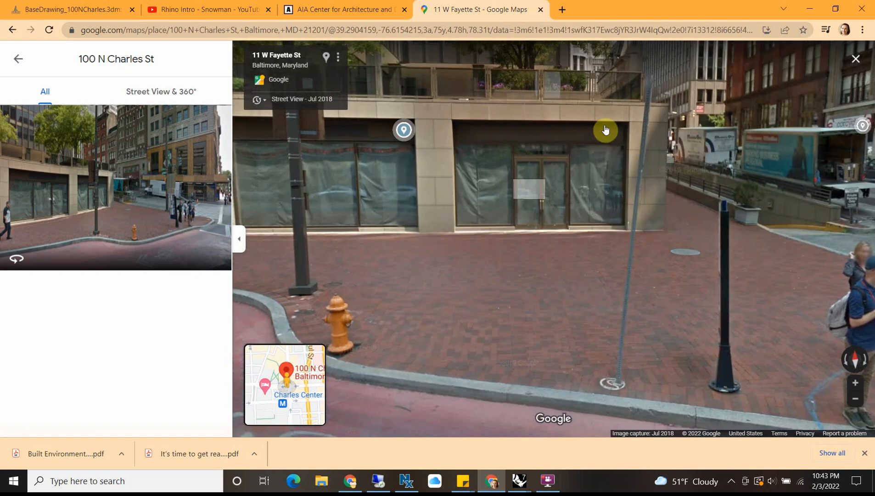
{"action": "left_click_drag", "start_coordinate": [361, 267], "coordinate": [654, 266]}
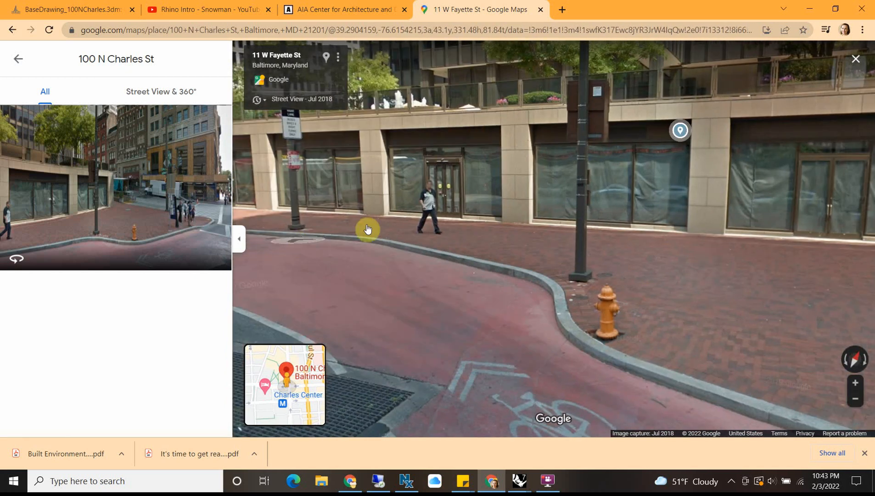
Step: Go back to 100 W Fayette St in Street View and examine the glazed corner and neighbouring double-door bay up close
{"action": "left_click", "coordinate": [330, 232]}
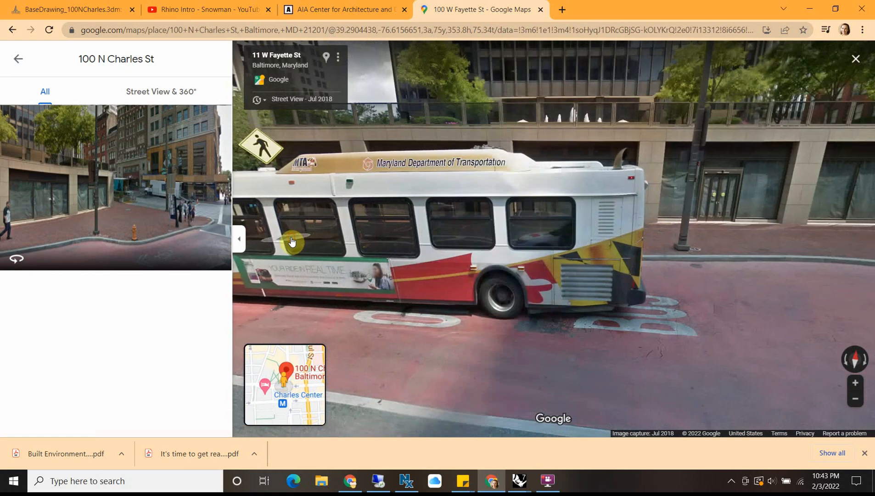
{"action": "left_click", "coordinate": [656, 201]}
{"action": "left_click_drag", "start_coordinate": [708, 179], "coordinate": [547, 183]}
{"action": "scroll", "coordinate": [659, 189], "scroll_direction": "up", "scroll_amount": 3}
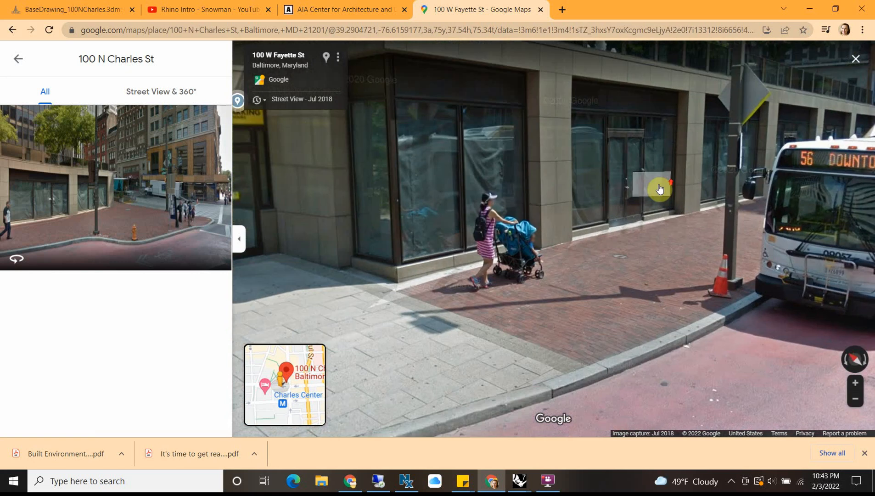
{"action": "scroll", "coordinate": [692, 106], "scroll_direction": "up", "scroll_amount": 2}
{"action": "scroll", "coordinate": [692, 106], "scroll_direction": "down", "scroll_amount": 2}
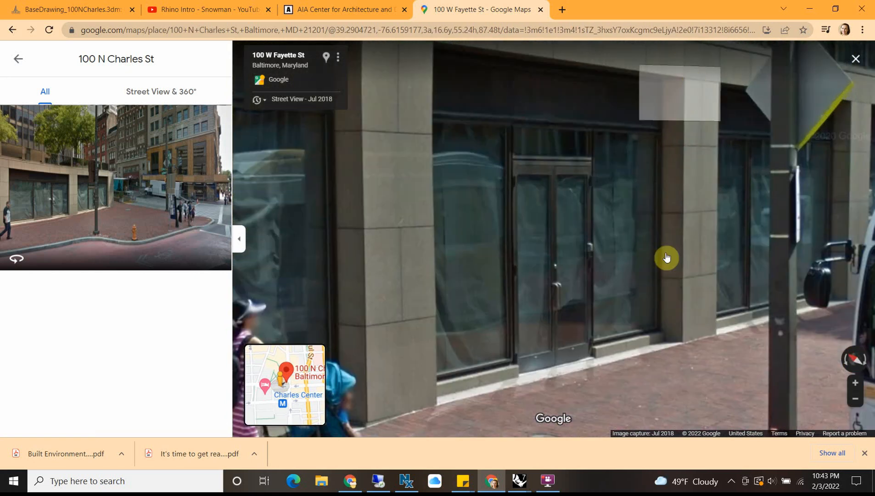
{"action": "scroll", "coordinate": [436, 281], "scroll_direction": "down", "scroll_amount": 2}
{"action": "scroll", "coordinate": [436, 281], "scroll_direction": "down", "scroll_amount": 3}
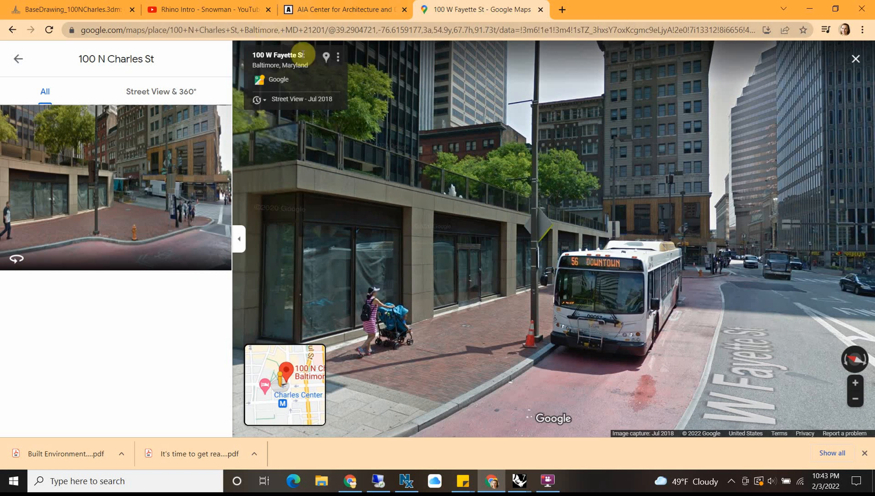
Step: Open the night-time exterior storefront photo in the AIA Center for Architecture and Design project gallery
{"action": "left_click", "coordinate": [315, 14]}
{"action": "scroll", "coordinate": [459, 245], "scroll_direction": "down", "scroll_amount": 7}
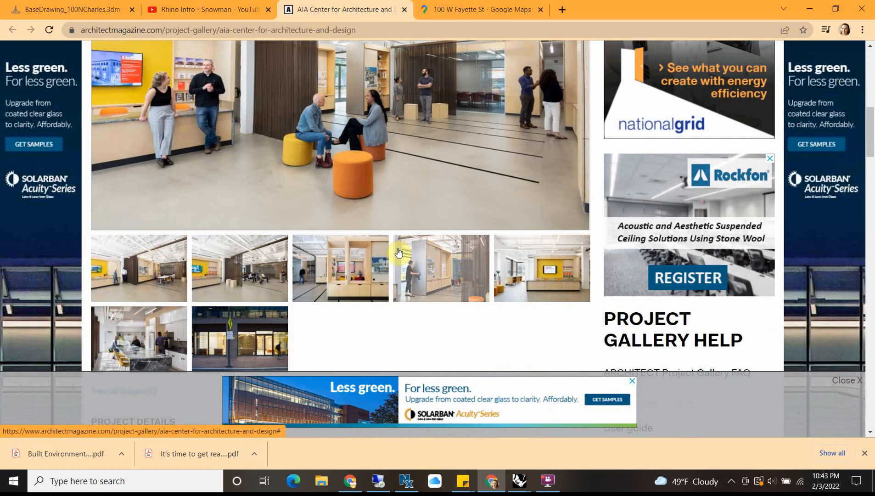
{"action": "scroll", "coordinate": [399, 248], "scroll_direction": "up", "scroll_amount": 2}
{"action": "scroll", "coordinate": [486, 208], "scroll_direction": "down", "scroll_amount": 2}
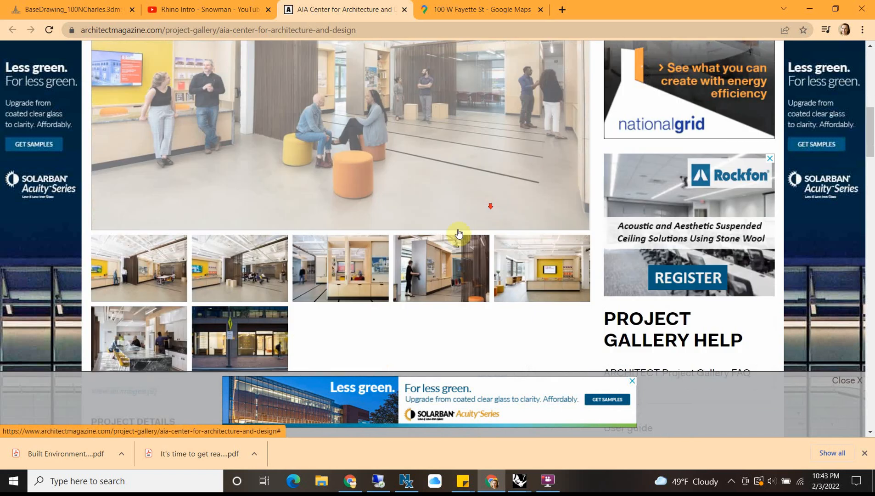
{"action": "left_click", "coordinate": [244, 336]}
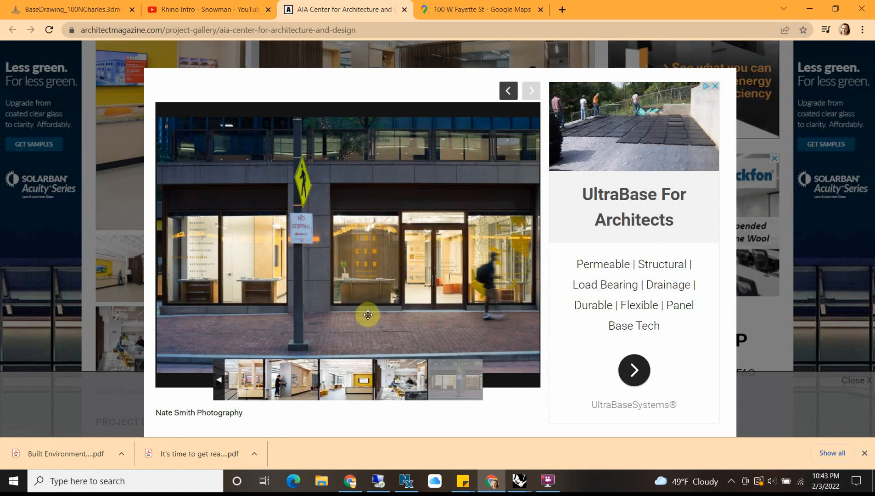
Step: Browse the gallery's interior photos of the AIA Center, comparing the wall openings, columns and ceiling with the exterior storefront photo
{"action": "left_click", "coordinate": [298, 362]}
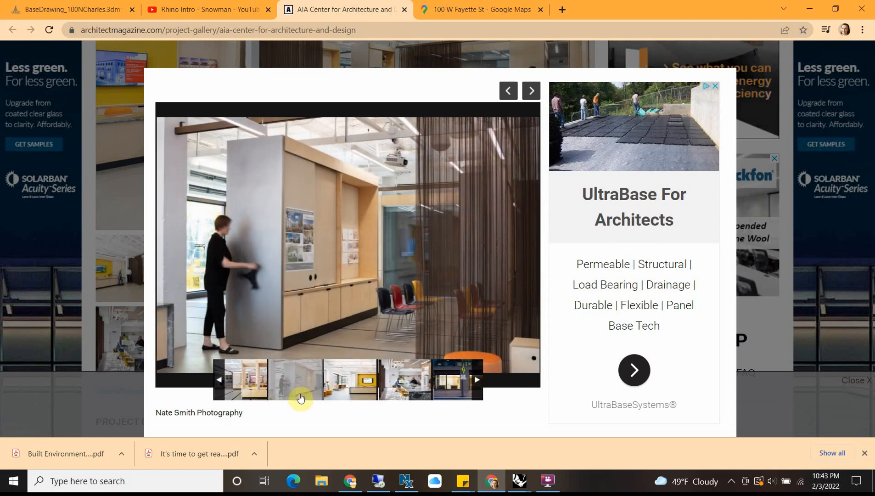
{"action": "left_click", "coordinate": [365, 389]}
{"action": "left_click", "coordinate": [396, 384]}
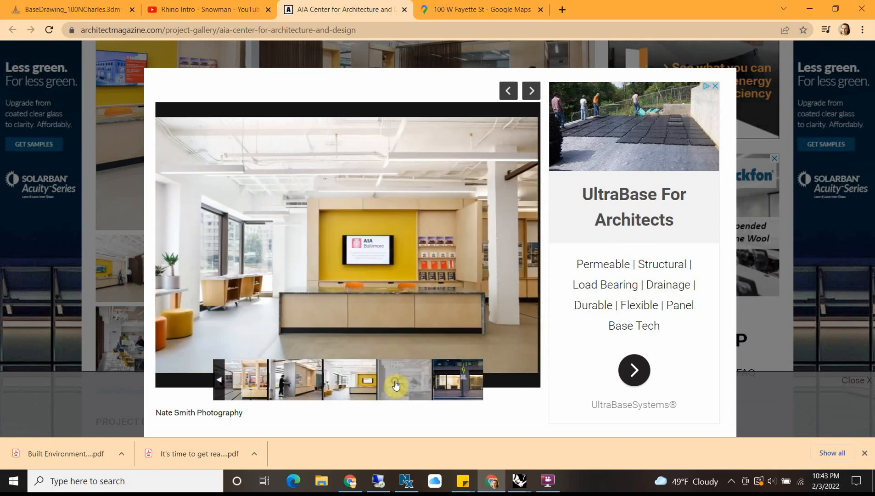
{"action": "left_click", "coordinate": [453, 388]}
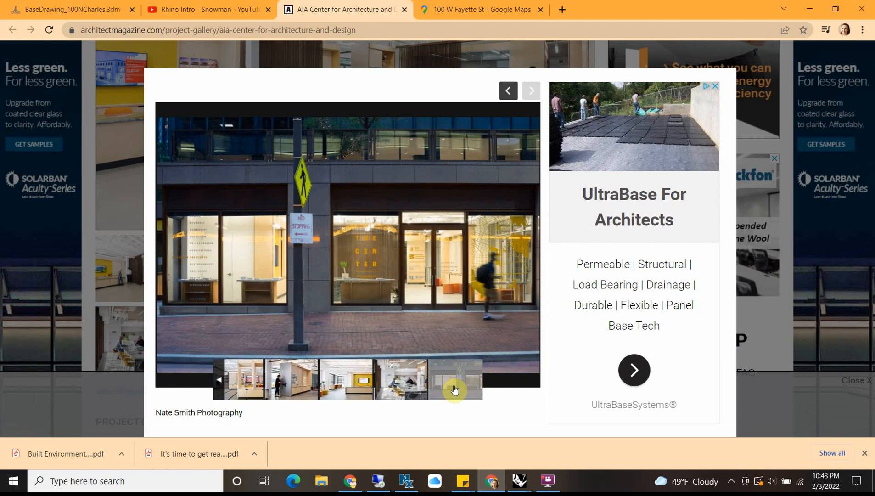
{"action": "left_click", "coordinate": [230, 383]}
{"action": "left_click", "coordinate": [229, 384]}
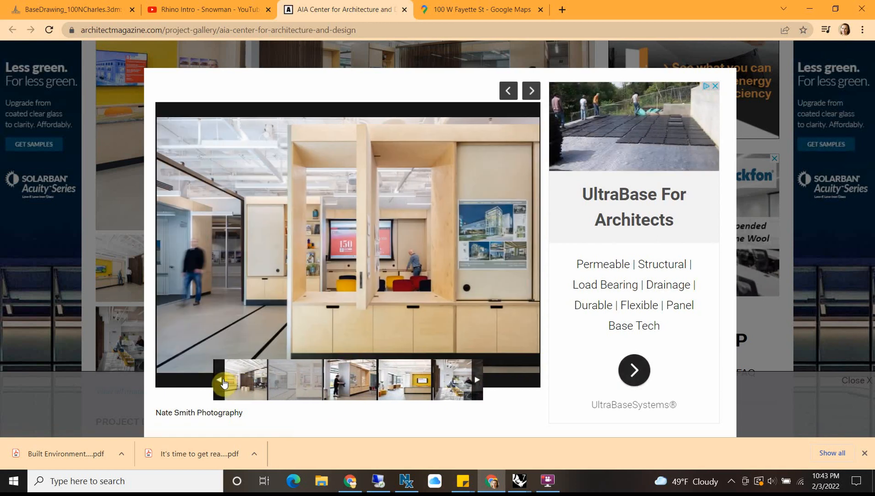
{"action": "left_click", "coordinate": [86, 338]}
{"action": "left_click", "coordinate": [115, 350]}
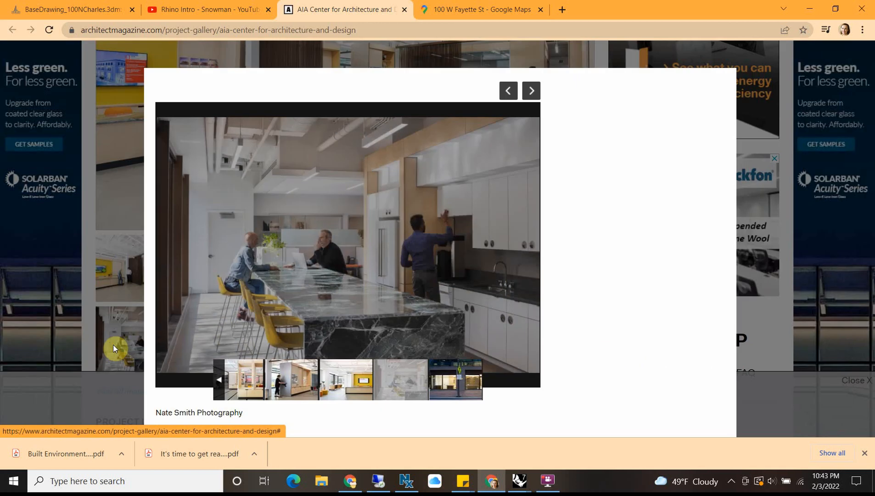
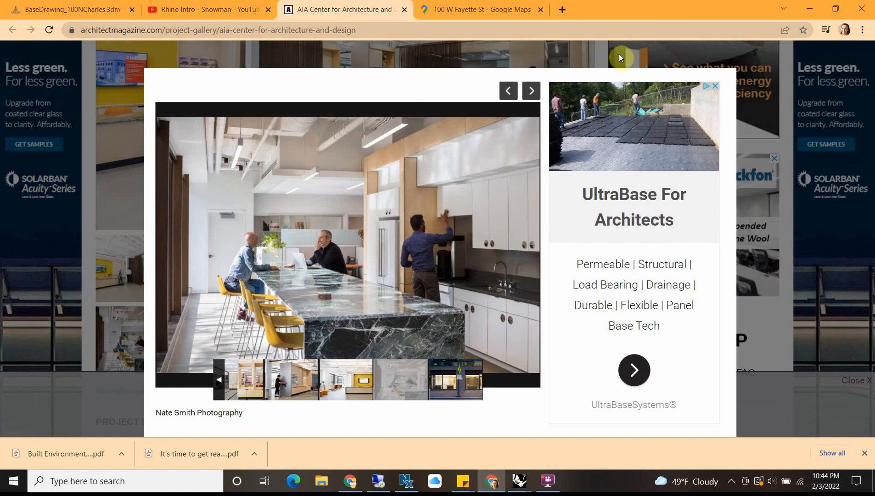
Step: Compare the double-door bay, piers and header at 100 W Fayette St in Street View with the AIA Center interior photo
{"action": "left_click", "coordinate": [448, 9]}
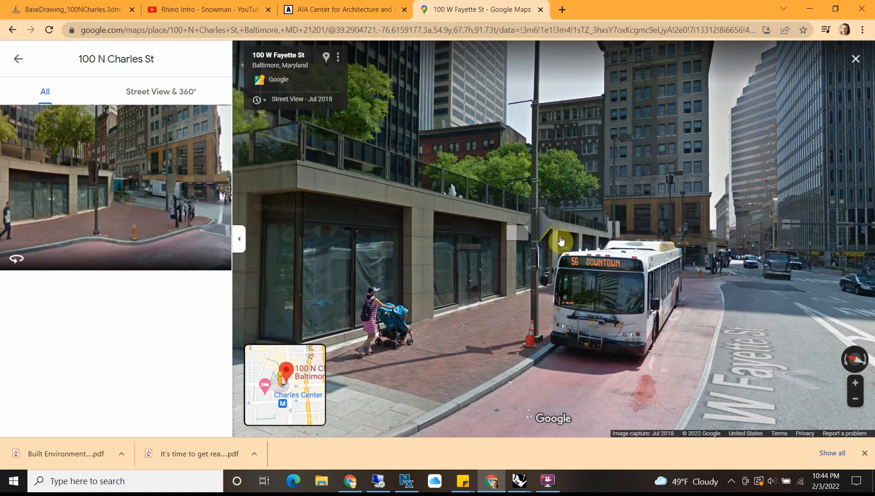
{"action": "left_click", "coordinate": [484, 231]}
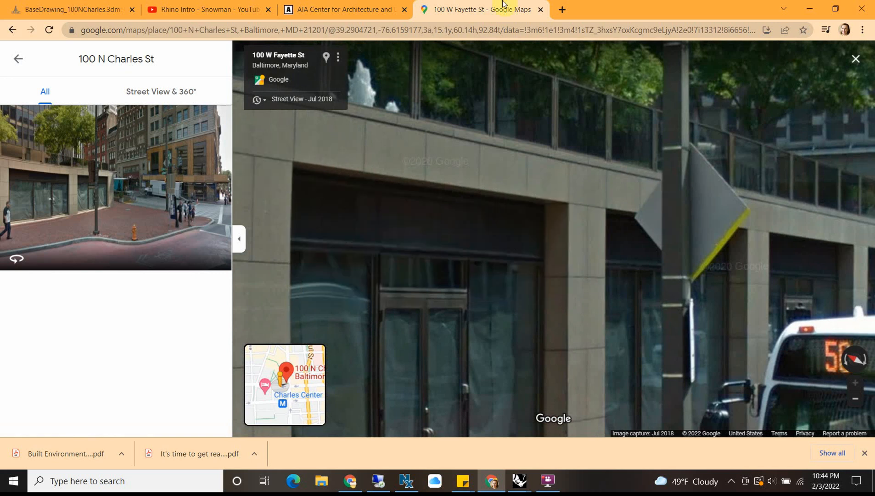
{"action": "left_click", "coordinate": [345, 11]}
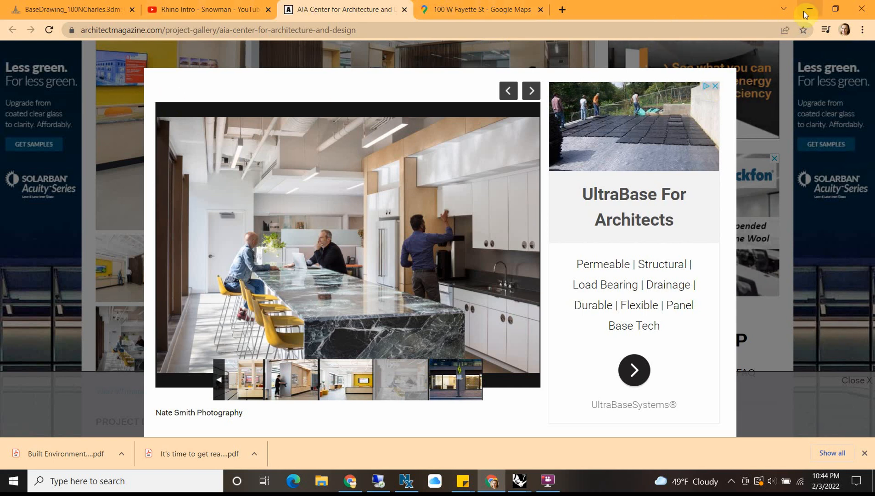
{"action": "left_click", "coordinate": [480, 10]}
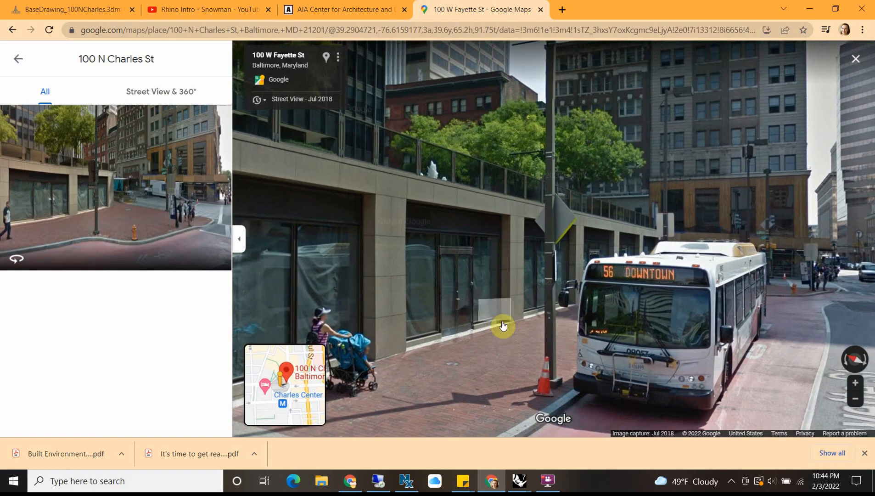
{"action": "scroll", "coordinate": [459, 223], "scroll_direction": "up", "scroll_amount": 3}
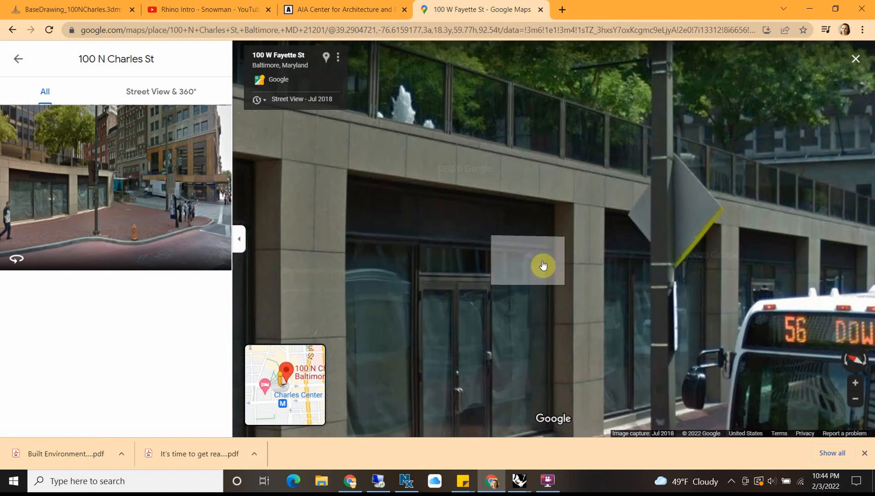
{"action": "scroll", "coordinate": [543, 265], "scroll_direction": "down", "scroll_amount": 3}
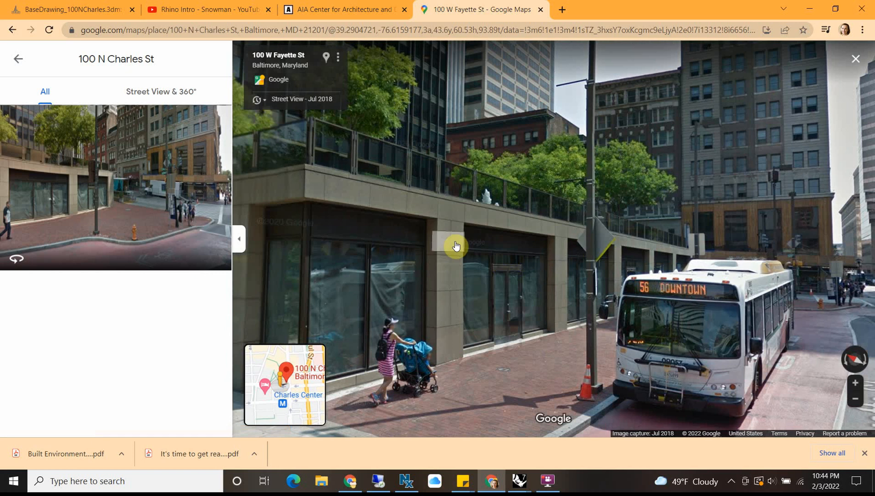
{"action": "scroll", "coordinate": [535, 275], "scroll_direction": "up", "scroll_amount": 3}
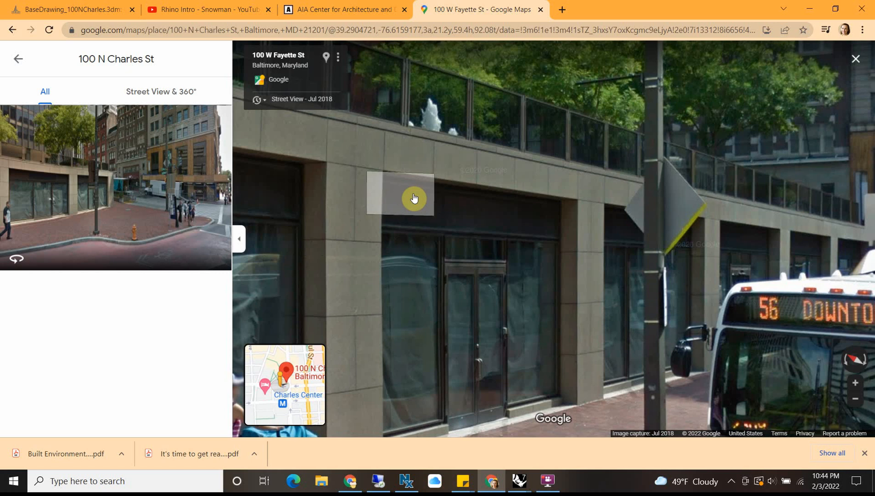
{"action": "scroll", "coordinate": [543, 234], "scroll_direction": "down", "scroll_amount": 3}
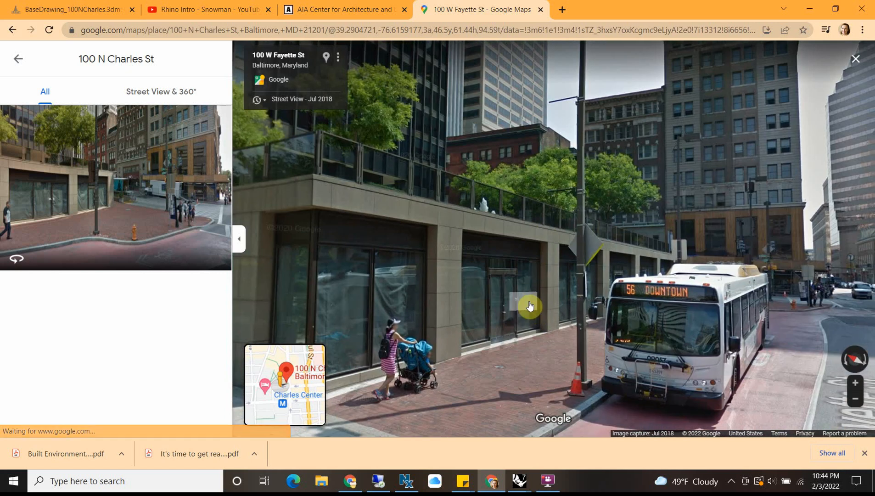
{"action": "scroll", "coordinate": [528, 303], "scroll_direction": "up", "scroll_amount": 3}
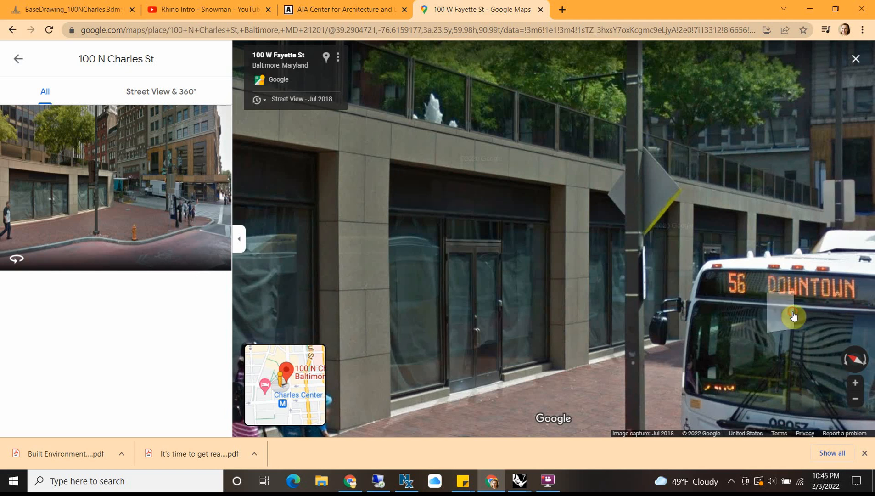
Step: Move along W Fayette St in Street View to number 11 and examine the double-door storefront bay at the corner from the front
{"action": "left_click", "coordinate": [808, 297]}
{"action": "left_click", "coordinate": [816, 259]}
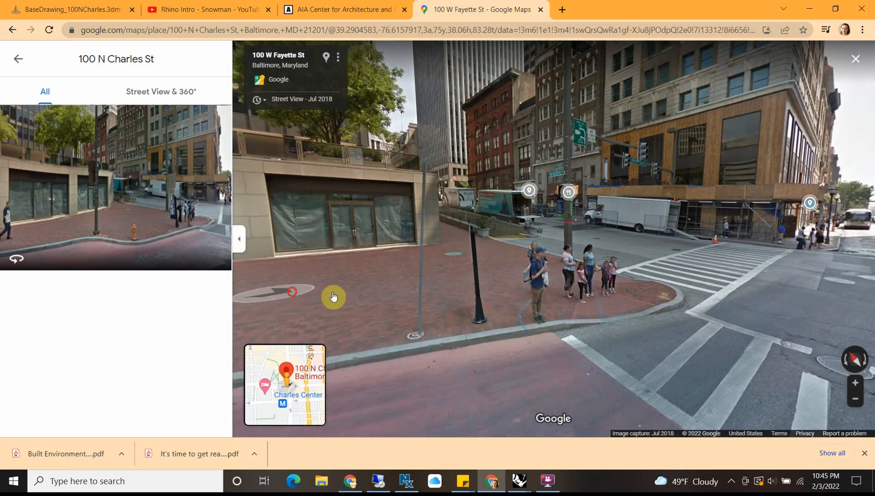
{"action": "left_click_drag", "start_coordinate": [334, 299], "coordinate": [436, 292]}
{"action": "scroll", "coordinate": [502, 207], "scroll_direction": "up", "scroll_amount": 3}
{"action": "scroll", "coordinate": [502, 208], "scroll_direction": "up", "scroll_amount": 3}
{"action": "scroll", "coordinate": [468, 124], "scroll_direction": "down", "scroll_amount": 3}
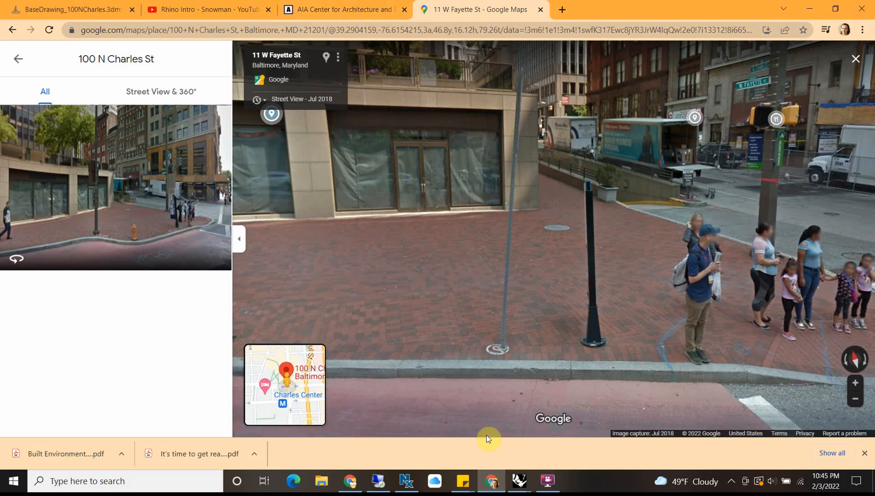
Step: Switch to the BaseDrawing_100NCharles model in Rhino and extrude the closed exterior wall outline 13' as a solid
{"action": "mouse_move", "coordinate": [519, 482]}
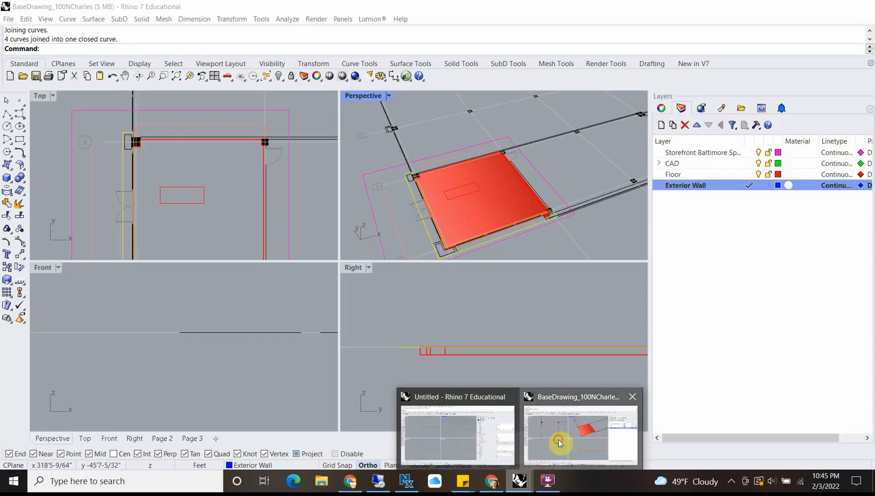
{"action": "left_click", "coordinate": [559, 440]}
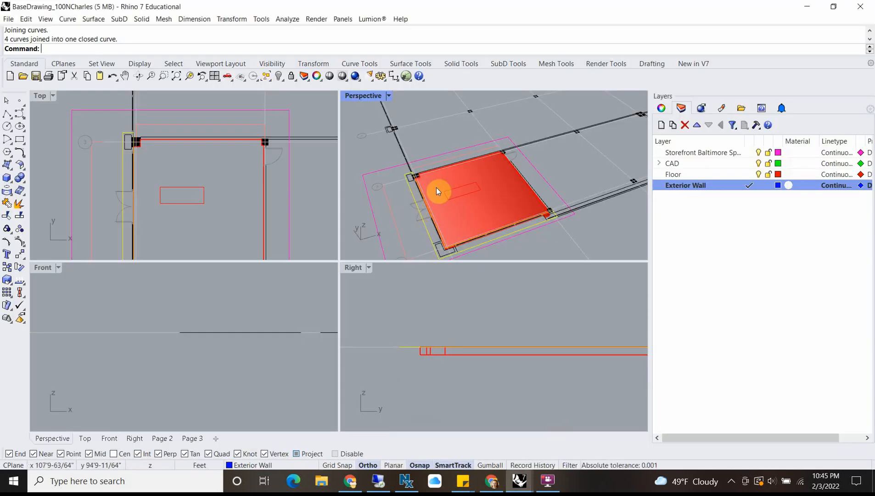
{"action": "type", "text": "ExtrudeCrv"}
{"action": "key", "text": "Return"}
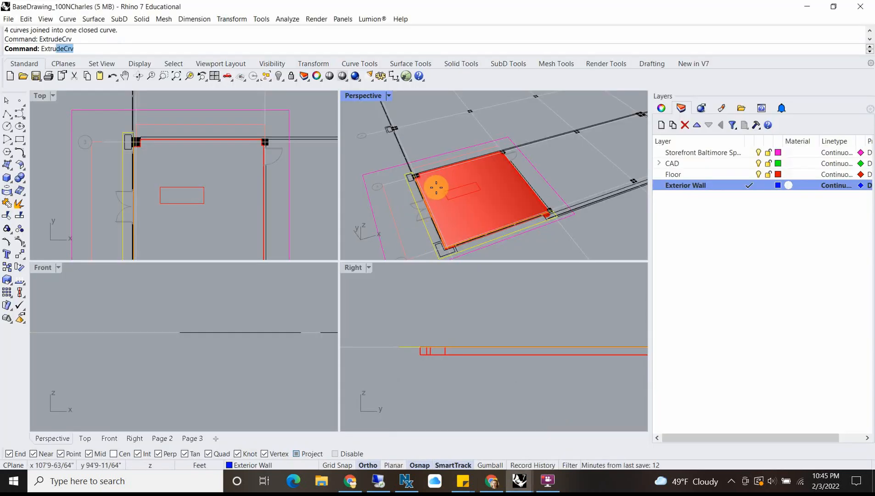
{"action": "type", "text": "13'"}
{"action": "key", "text": "Return"}
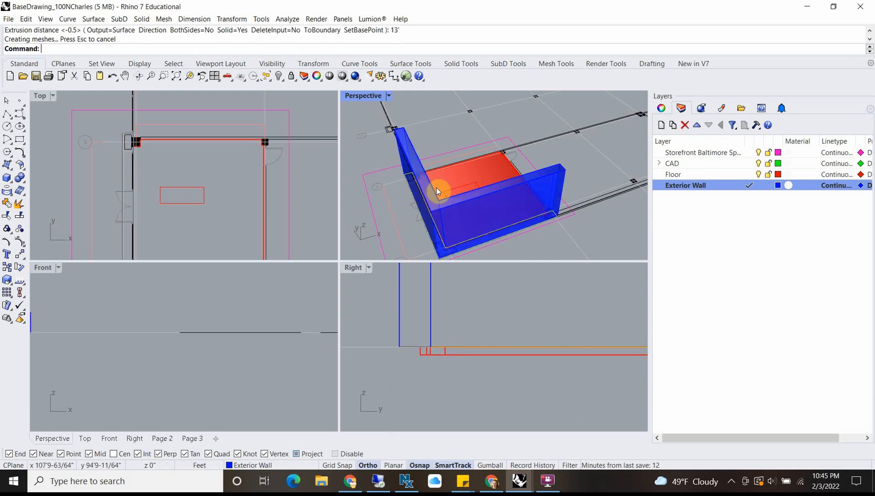
{"action": "right_click_drag", "start_coordinate": [436, 187], "coordinate": [485, 164]}
{"action": "scroll", "coordinate": [527, 134], "scroll_direction": "up", "scroll_amount": 7}
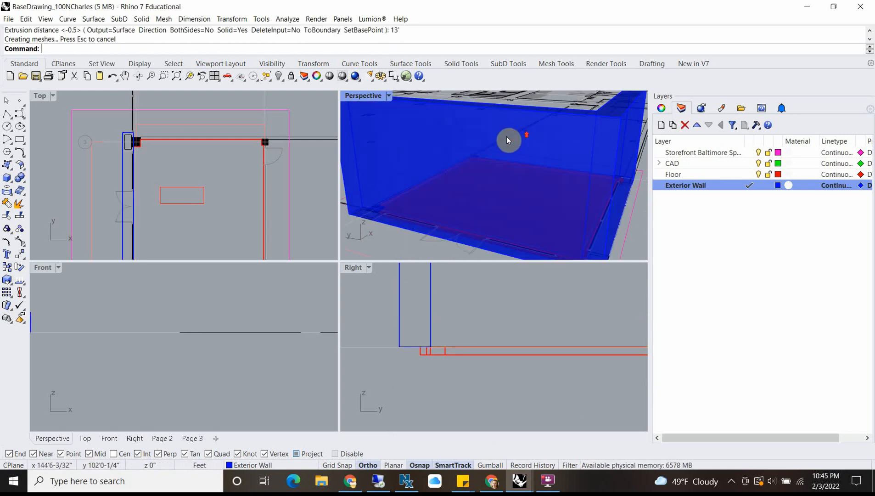
{"action": "scroll", "coordinate": [509, 137], "scroll_direction": "down", "scroll_amount": 4}
{"action": "right_click_drag", "start_coordinate": [507, 177], "coordinate": [452, 196]}
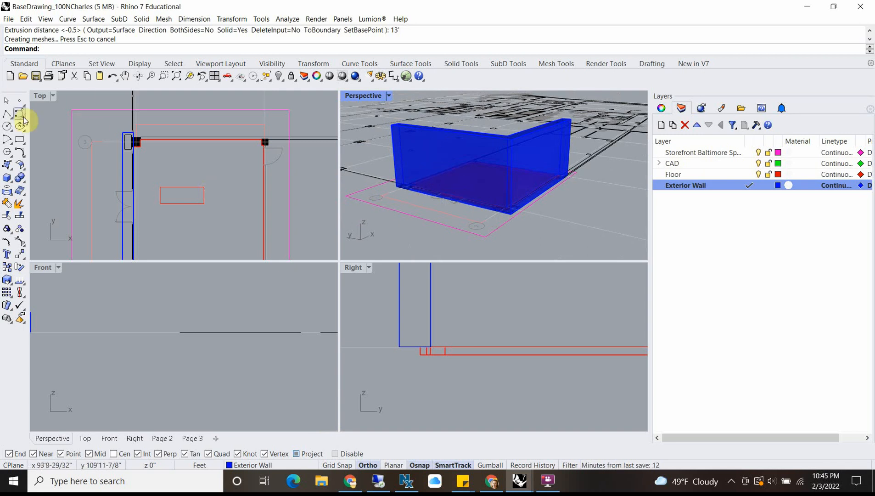
Step: In the Top view, draw a rectangle about 2'5" by 20' across the double-door bay between the piers, extending past the wall's outer face
{"action": "double_click", "coordinate": [39, 95]}
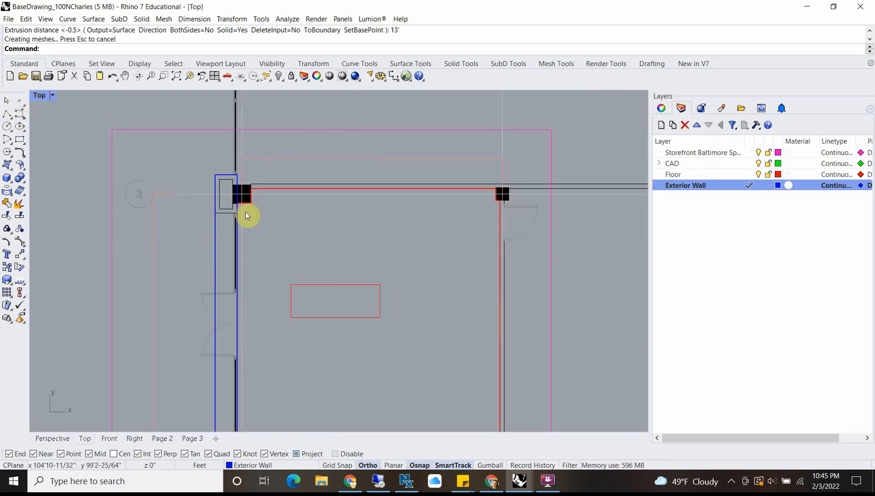
{"action": "scroll", "coordinate": [246, 216], "scroll_direction": "up", "scroll_amount": 4}
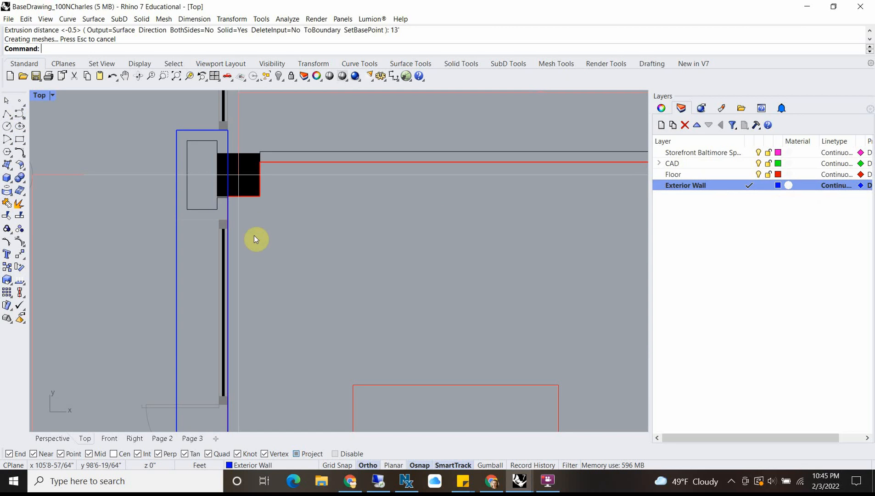
{"action": "left_click", "coordinate": [24, 143]}
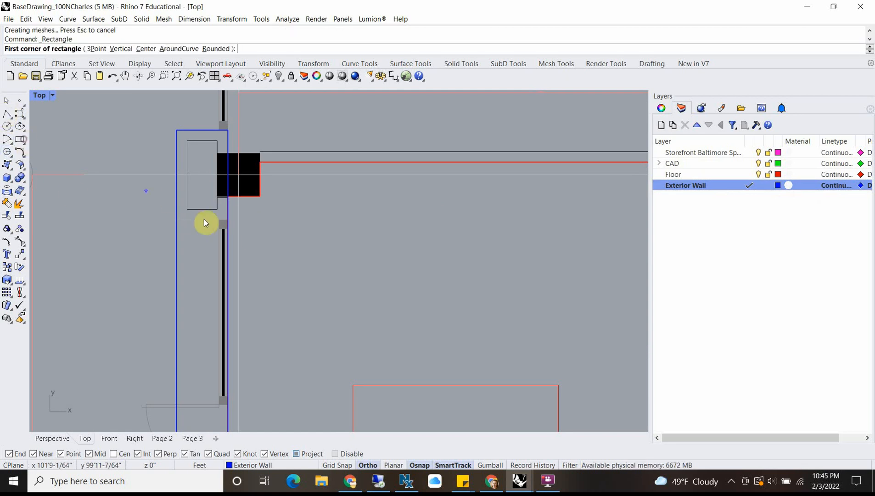
{"action": "scroll", "coordinate": [220, 216], "scroll_direction": "up", "scroll_amount": 3}
{"action": "scroll", "coordinate": [225, 218], "scroll_direction": "up", "scroll_amount": 5}
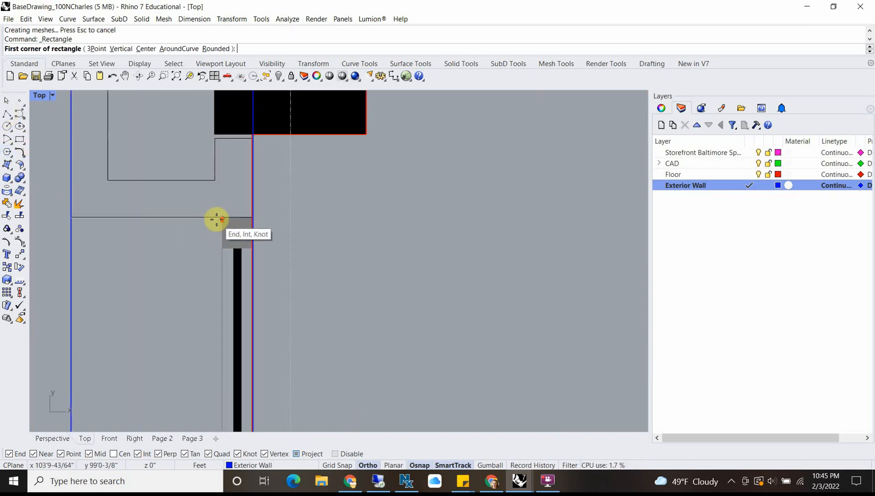
{"action": "scroll", "coordinate": [271, 212], "scroll_direction": "up", "scroll_amount": 3}
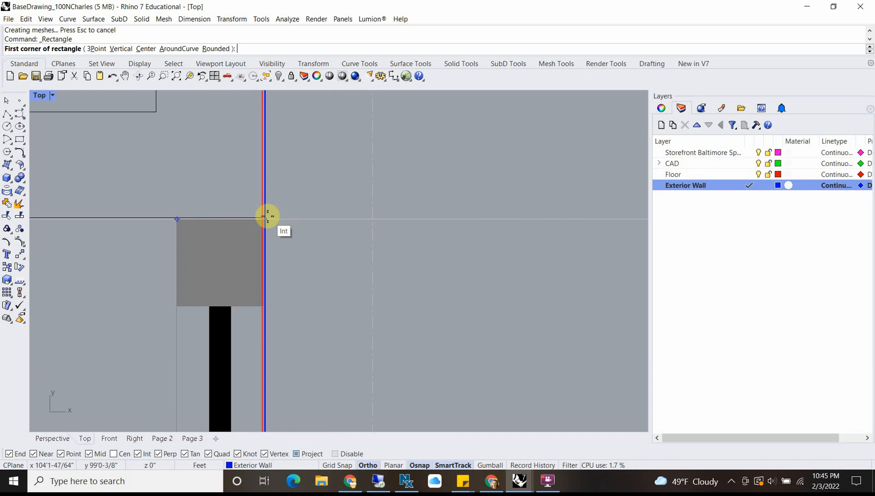
{"action": "scroll", "coordinate": [265, 217], "scroll_direction": "up", "scroll_amount": 4}
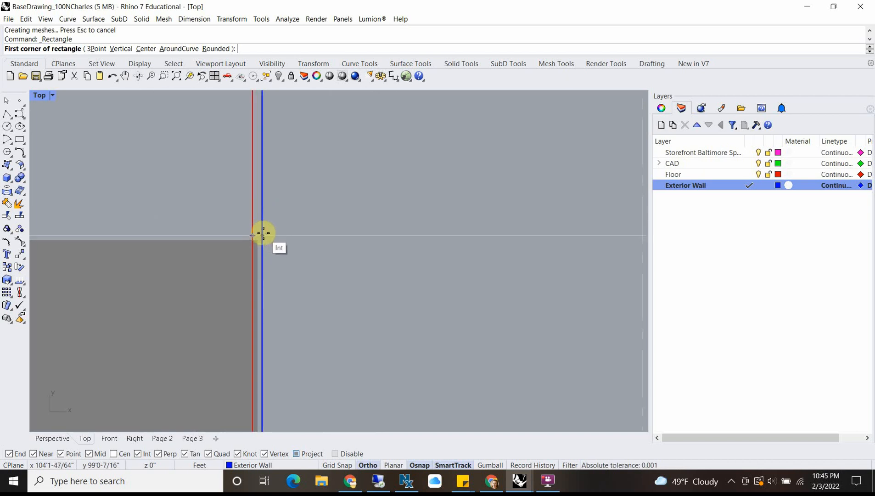
{"action": "left_click", "coordinate": [261, 233]}
{"action": "scroll", "coordinate": [261, 232], "scroll_direction": "down", "scroll_amount": 5}
{"action": "scroll", "coordinate": [116, 241], "scroll_direction": "down", "scroll_amount": 3}
{"action": "scroll", "coordinate": [116, 241], "scroll_direction": "down", "scroll_amount": 12}
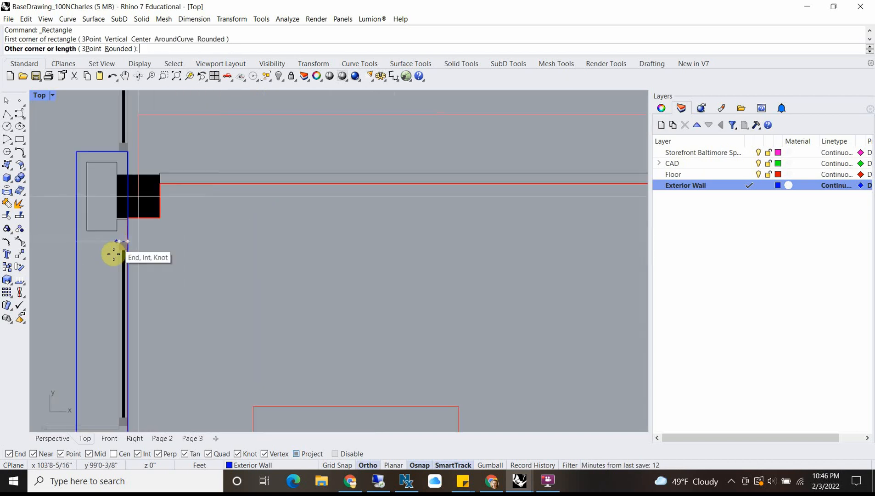
{"action": "right_click_drag", "start_coordinate": [107, 320], "coordinate": [201, 215]}
{"action": "scroll", "coordinate": [191, 149], "scroll_direction": "up", "scroll_amount": 4}
{"action": "scroll", "coordinate": [192, 158], "scroll_direction": "down", "scroll_amount": 10}
{"action": "right_click_drag", "start_coordinate": [197, 315], "coordinate": [210, 150]}
{"action": "scroll", "coordinate": [199, 256], "scroll_direction": "up", "scroll_amount": 18}
{"action": "scroll", "coordinate": [165, 254], "scroll_direction": "up", "scroll_amount": 10}
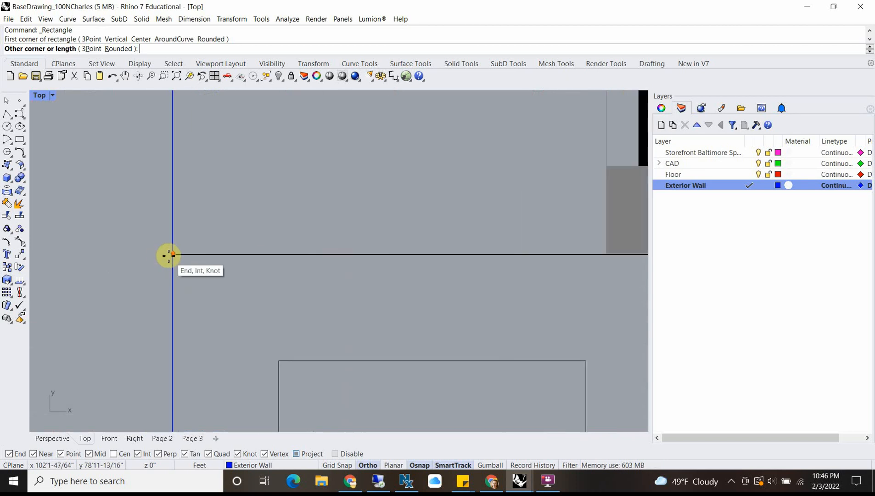
{"action": "left_click", "coordinate": [70, 253]}
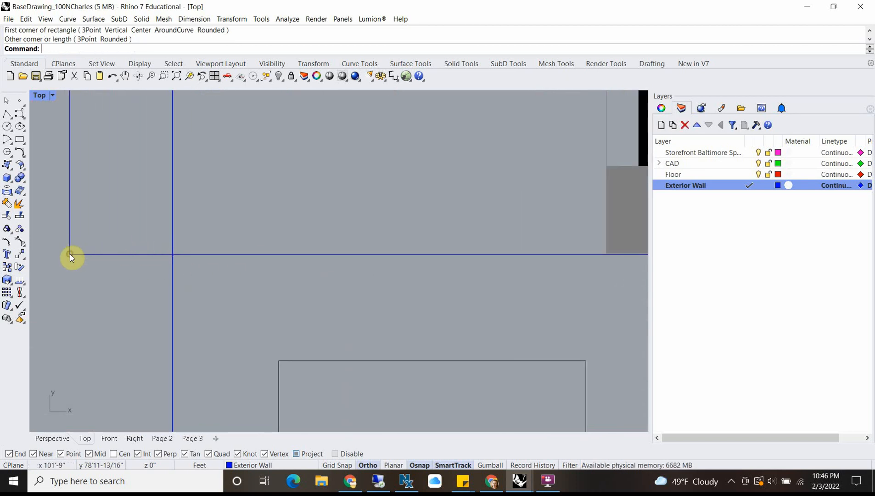
Step: Stretch the door-bay rectangle with Scale1D from its outer corner to about 3'1" wide, past the wall's interior face
{"action": "scroll", "coordinate": [70, 254], "scroll_direction": "down", "scroll_amount": 10}
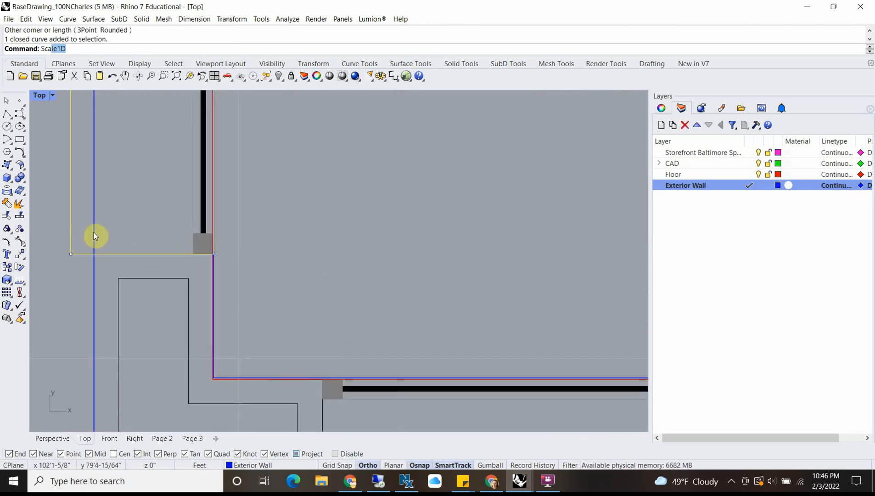
{"action": "key", "text": "Escape"}
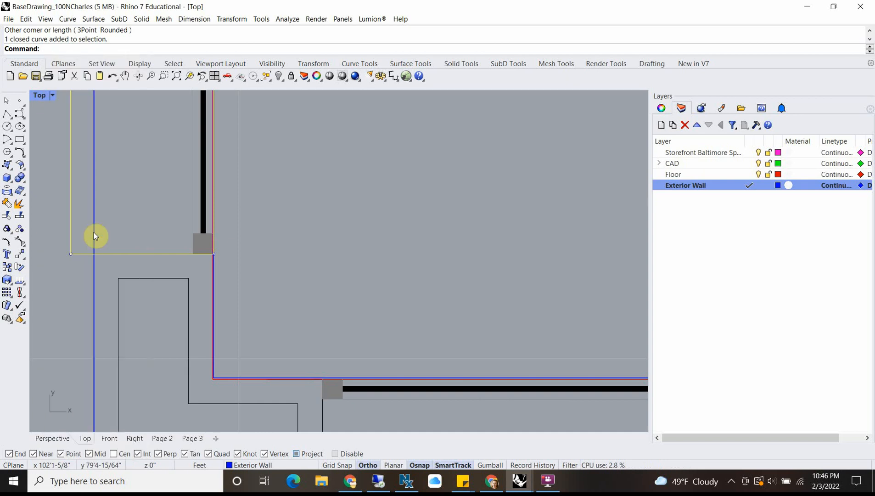
{"action": "type", "text": "Scale"}
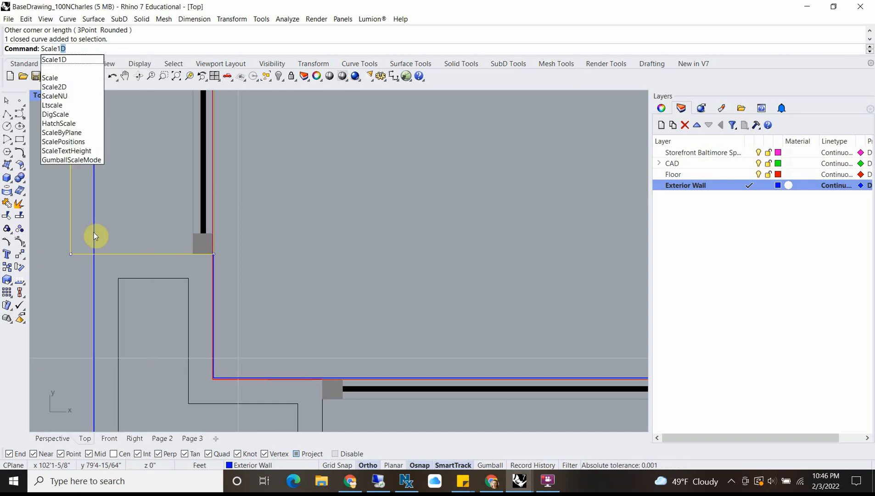
{"action": "type", "text": "1D"}
{"action": "key", "text": "Return"}
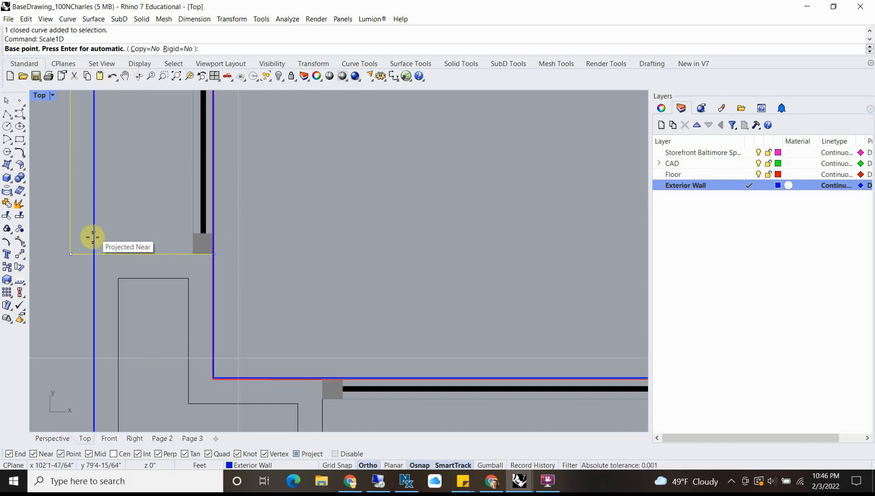
{"action": "left_click", "coordinate": [69, 252]}
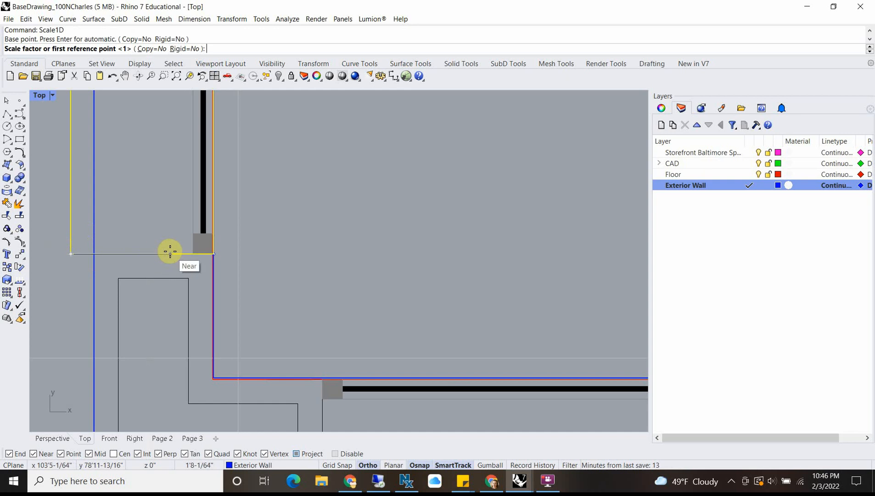
{"action": "left_click", "coordinate": [211, 254]}
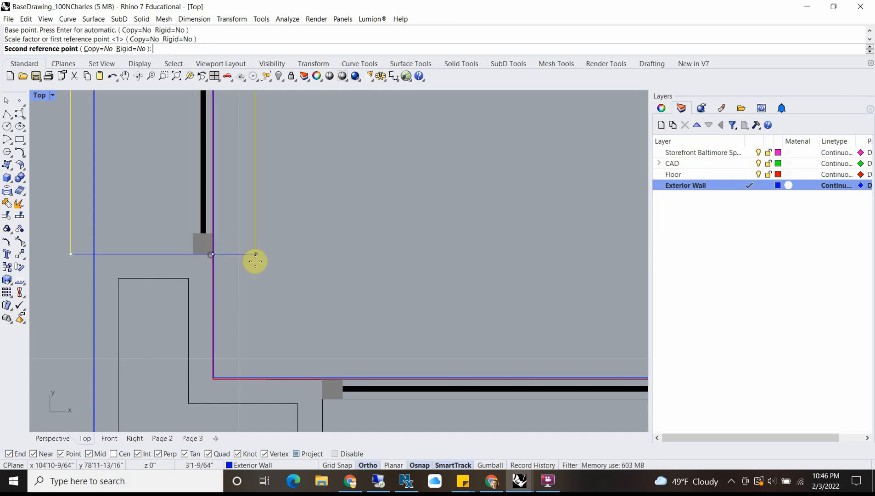
{"action": "left_click", "coordinate": [255, 261]}
{"action": "scroll", "coordinate": [295, 285], "scroll_direction": "down", "scroll_amount": 5}
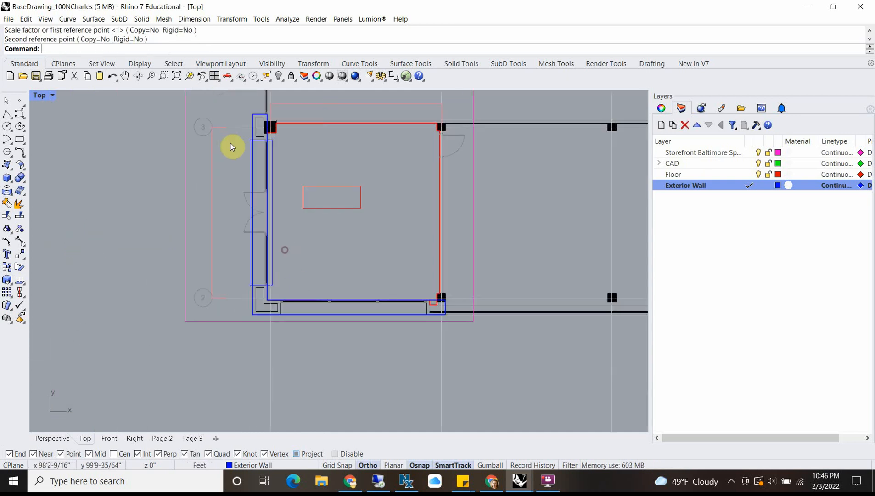
Step: Extrude the stretched door-bay rectangle 11' upward as a solid in the Perspective view
{"action": "scroll", "coordinate": [231, 146], "scroll_direction": "up", "scroll_amount": 5}
{"action": "left_click", "coordinate": [228, 153]}
{"action": "scroll", "coordinate": [299, 236], "scroll_direction": "down", "scroll_amount": 5}
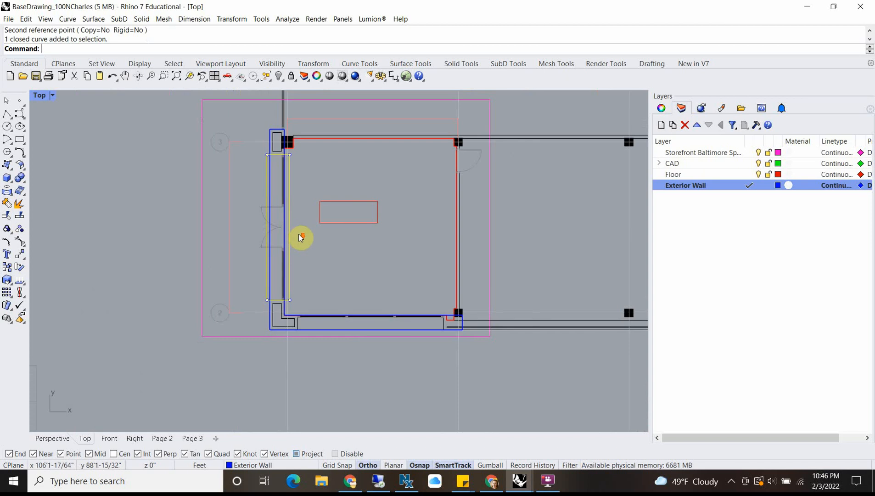
{"action": "double_click", "coordinate": [39, 96]}
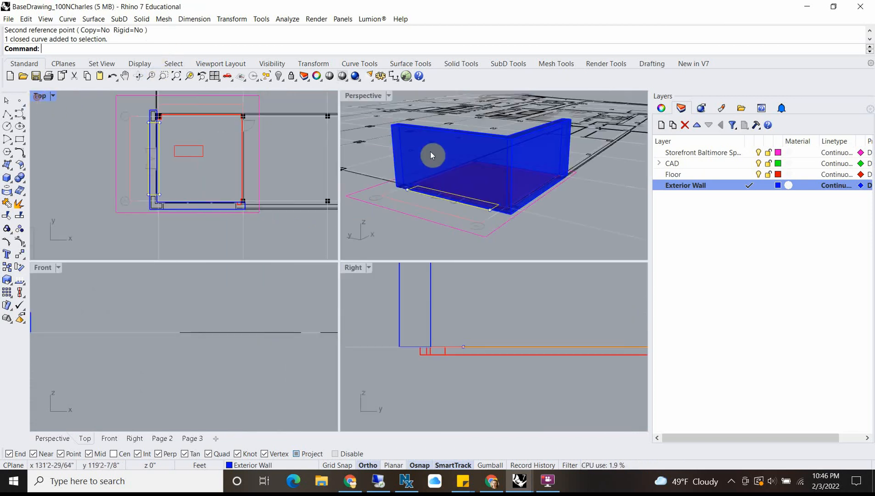
{"action": "scroll", "coordinate": [464, 146], "scroll_direction": "up", "scroll_amount": 3}
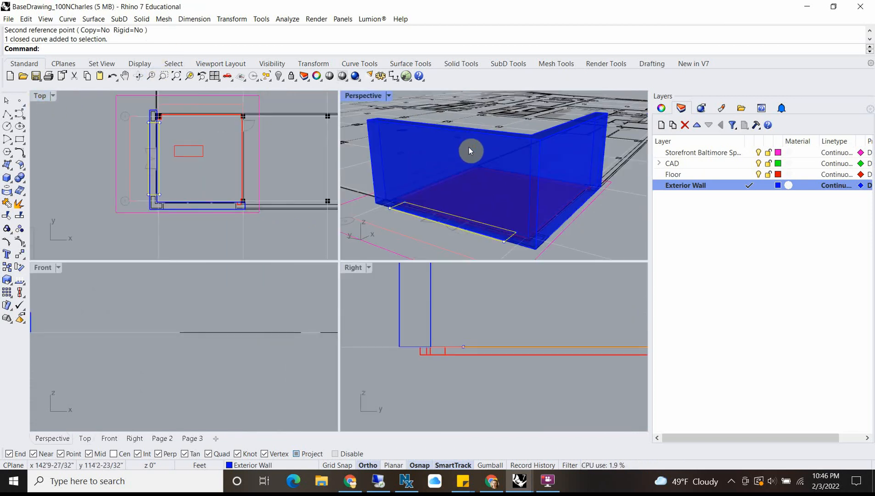
{"action": "type", "text": "ExtrudeCrv"}
{"action": "key", "text": "Return"}
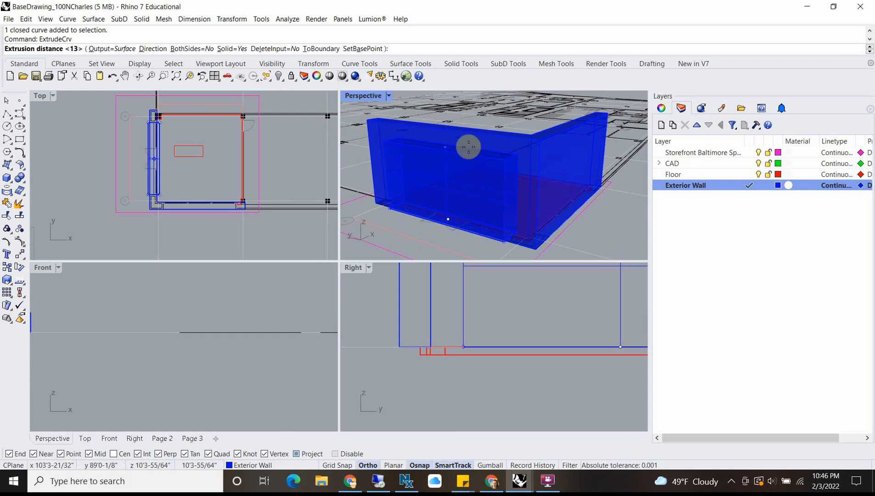
{"action": "type", "text": "11'"}
{"action": "key", "text": "Return"}
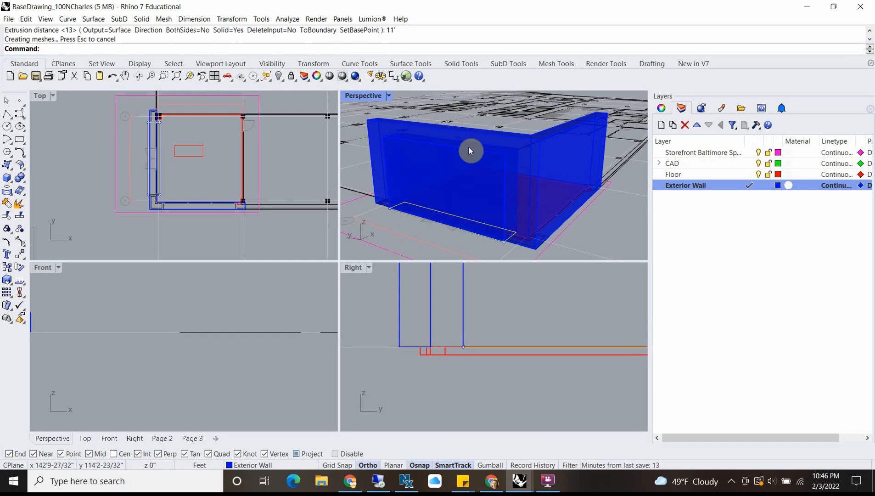
Step: Subtract the door-bay box from the exterior wall solid with BooleanDifference and check the opening from the front
{"action": "right_click_drag", "start_coordinate": [374, 132], "coordinate": [545, 183]}
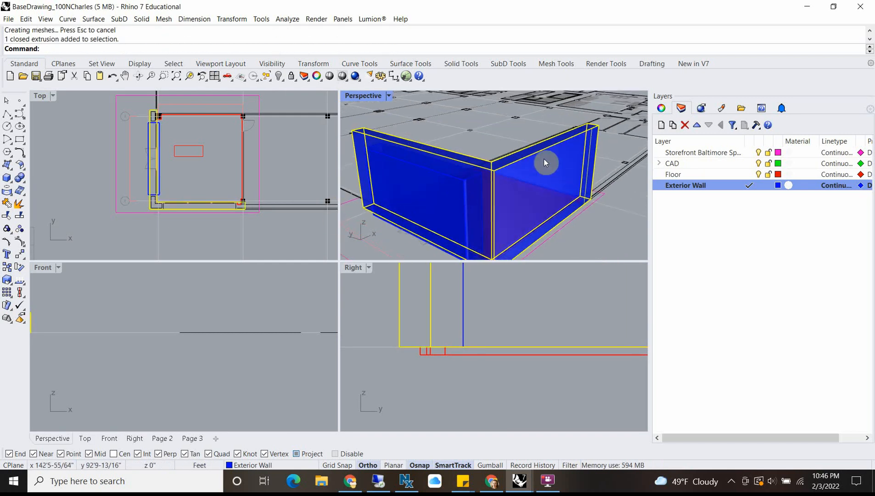
{"action": "type", "text": "BooleanDifference"}
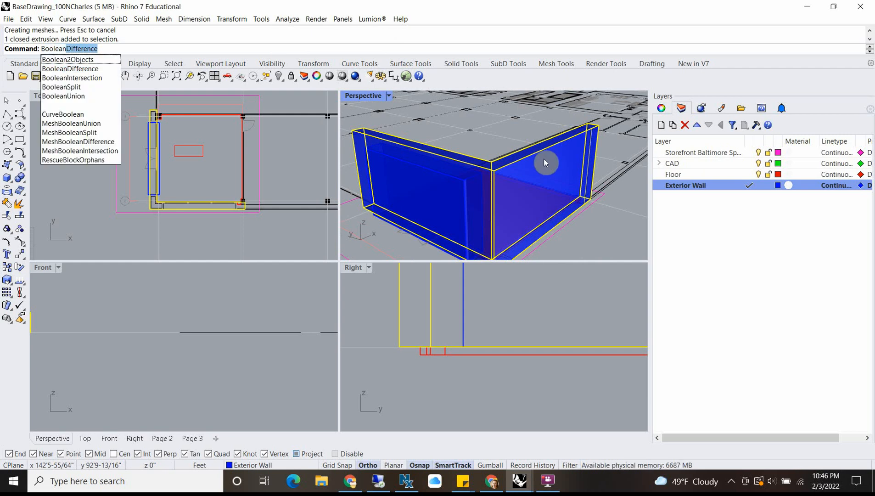
{"action": "key", "text": "Return"}
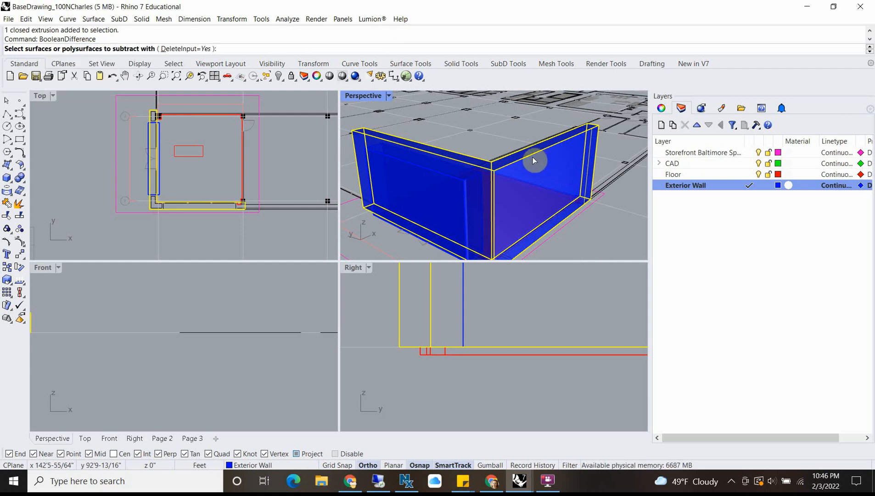
{"action": "scroll", "coordinate": [461, 179], "scroll_direction": "up", "scroll_amount": 3}
{"action": "left_click", "coordinate": [462, 184]}
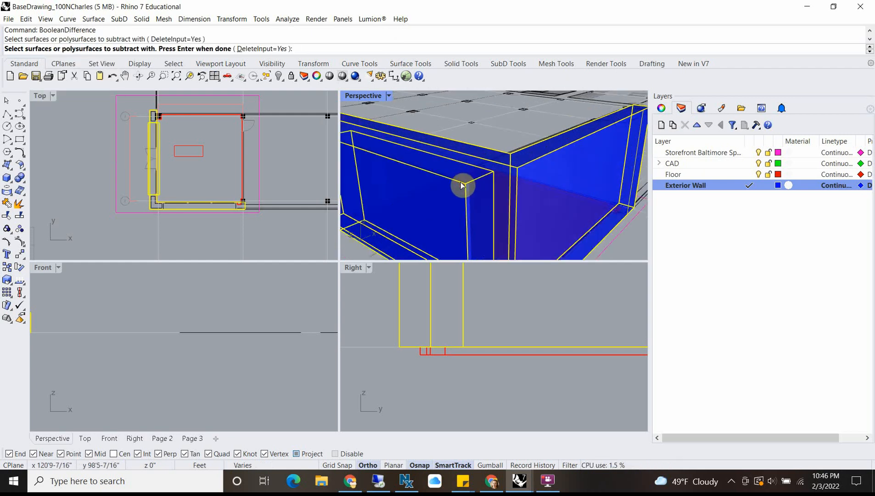
{"action": "key", "text": "Return"}
{"action": "scroll", "coordinate": [461, 183], "scroll_direction": "down", "scroll_amount": 5}
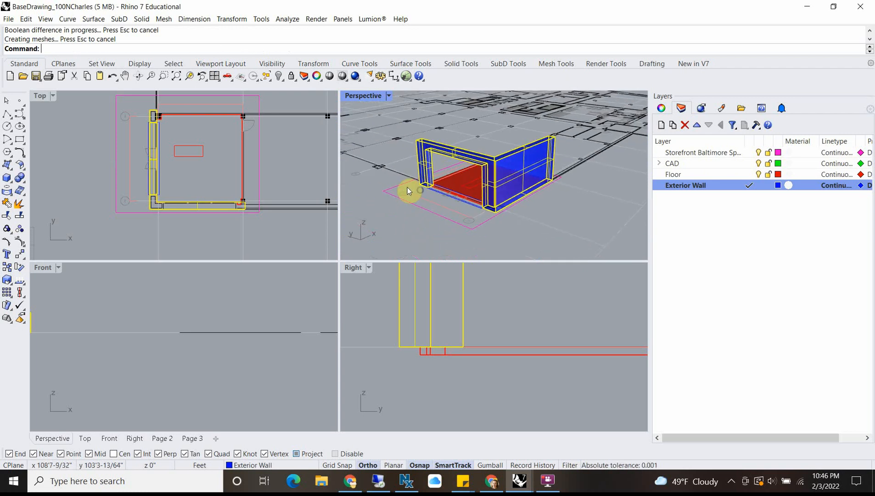
{"action": "left_click", "coordinate": [418, 198]}
{"action": "scroll", "coordinate": [455, 184], "scroll_direction": "up", "scroll_amount": 6}
{"action": "right_click_drag", "start_coordinate": [454, 184], "coordinate": [502, 189]}
{"action": "scroll", "coordinate": [459, 194], "scroll_direction": "up", "scroll_amount": 4}
{"action": "scroll", "coordinate": [461, 193], "scroll_direction": "down", "scroll_amount": 4}
{"action": "scroll", "coordinate": [505, 196], "scroll_direction": "down", "scroll_amount": 2}
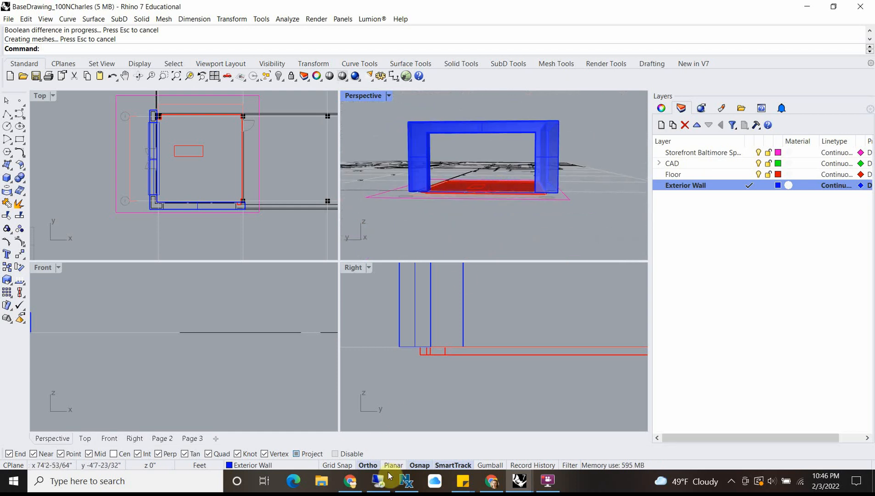
Step: Switch to Chrome, close the duplicate Rhino Intro - Snowman video tab, and bring up the 11 W Fayette St Street View window
{"action": "left_click", "coordinate": [352, 483]}
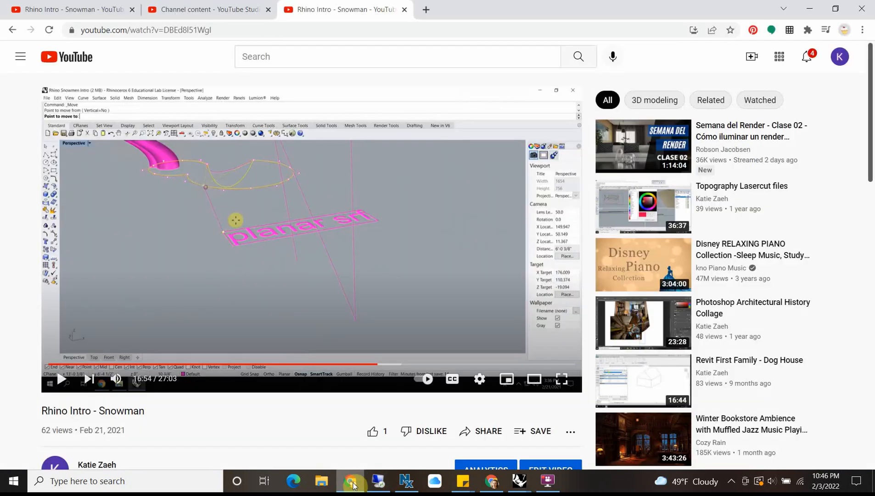
{"action": "left_click", "coordinate": [405, 9]}
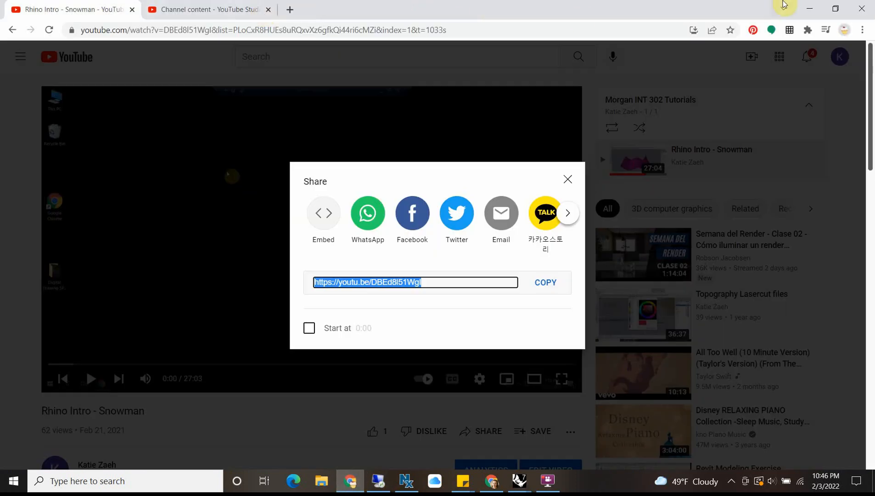
{"action": "left_click", "coordinate": [817, 11]}
{"action": "left_click", "coordinate": [350, 481]}
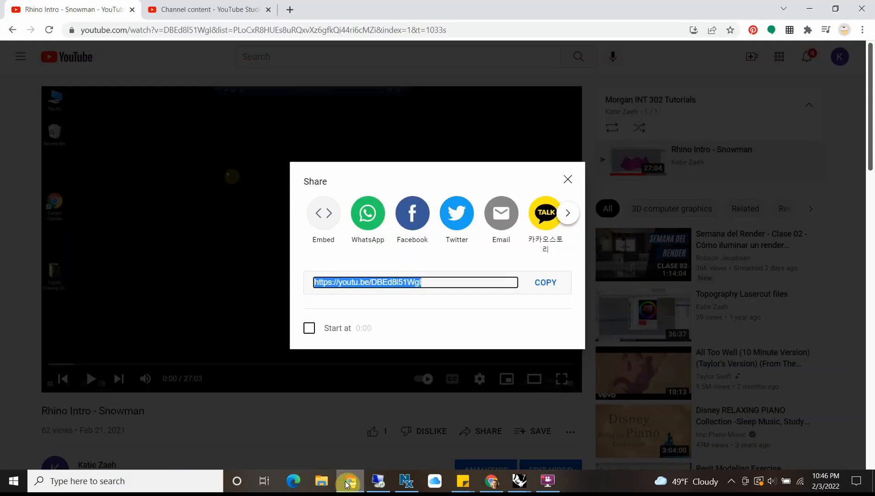
{"action": "left_click", "coordinate": [492, 481]}
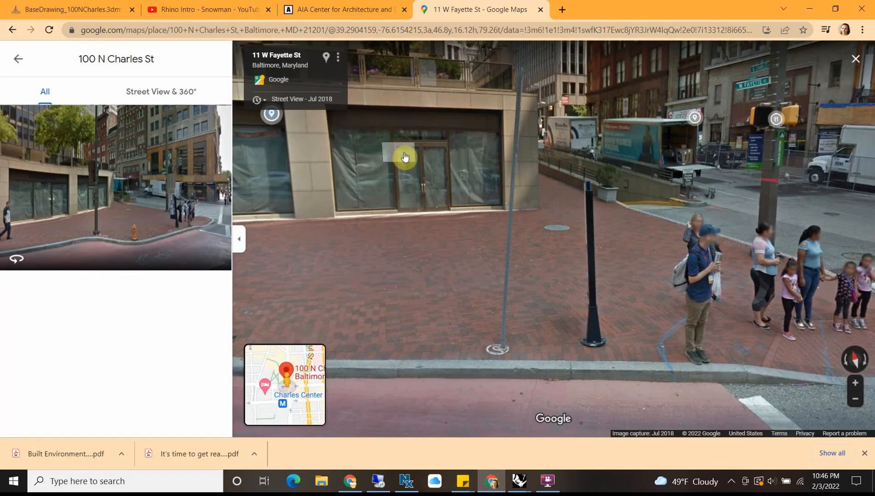
Step: Reduce the Street View and Rhino windows from full screen and place Rhino beside the Street View image
{"action": "left_click", "coordinate": [832, 14]}
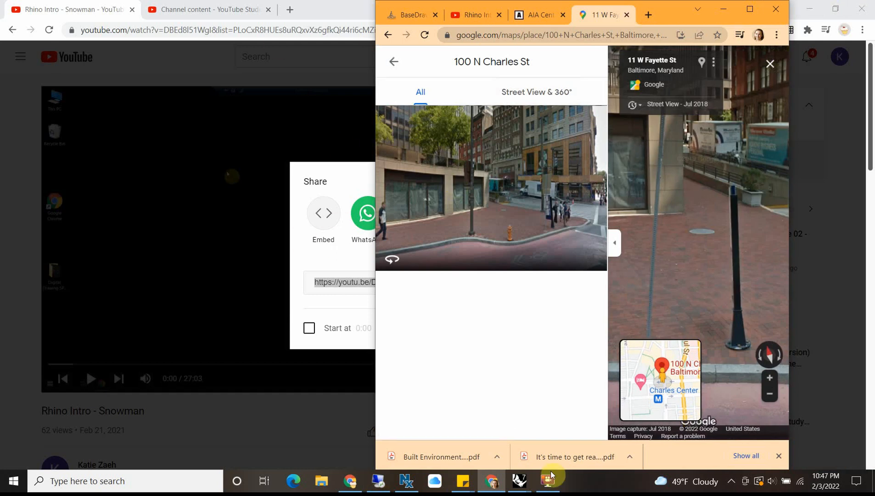
{"action": "mouse_move", "coordinate": [519, 481]}
{"action": "left_click", "coordinate": [567, 414]}
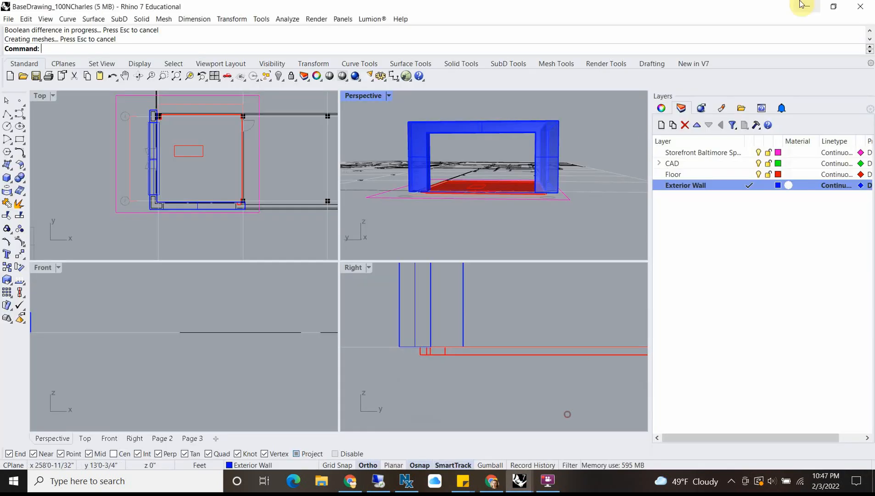
{"action": "left_click", "coordinate": [832, 6]}
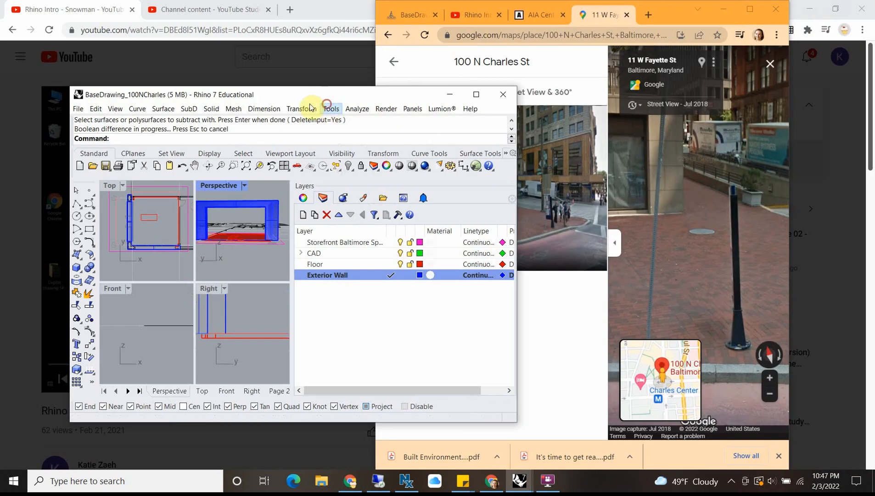
{"action": "left_click_drag", "start_coordinate": [364, 99], "coordinate": [312, 93]}
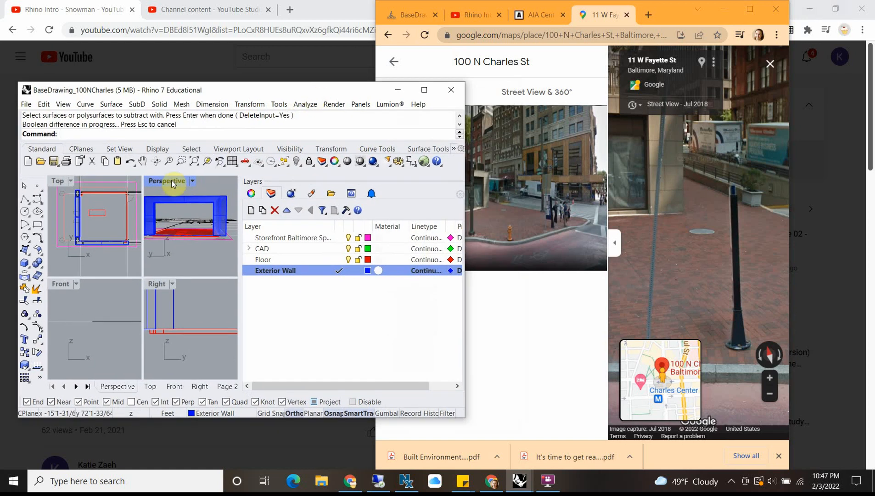
Step: Enlarge the Perspective viewport, narrow the Layers panel and Rhino window, and orbit the model to match the photographed storefront corner
{"action": "double_click", "coordinate": [177, 181]}
{"action": "left_click_drag", "start_coordinate": [239, 193], "coordinate": [409, 193]}
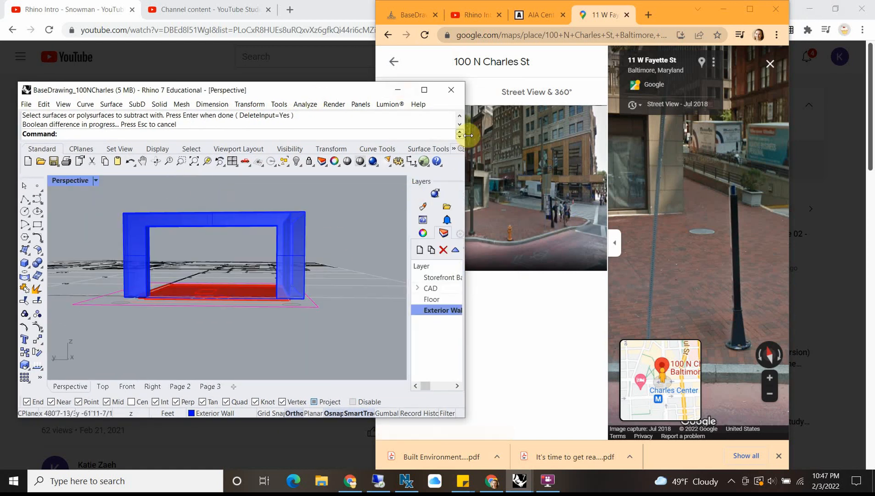
{"action": "left_click_drag", "start_coordinate": [461, 137], "coordinate": [368, 136]}
{"action": "right_click_drag", "start_coordinate": [168, 294], "coordinate": [120, 294]}
{"action": "left_click", "coordinate": [128, 293]}
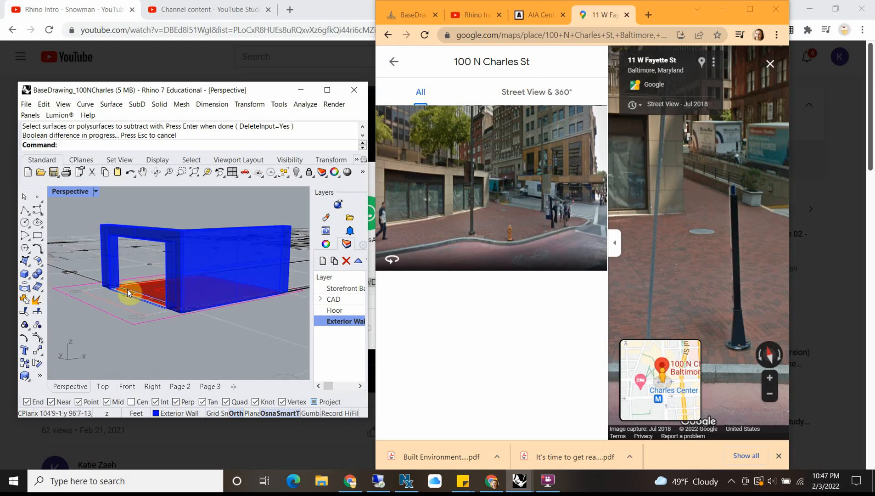
{"action": "right_click_drag", "start_coordinate": [157, 277], "coordinate": [162, 274]}
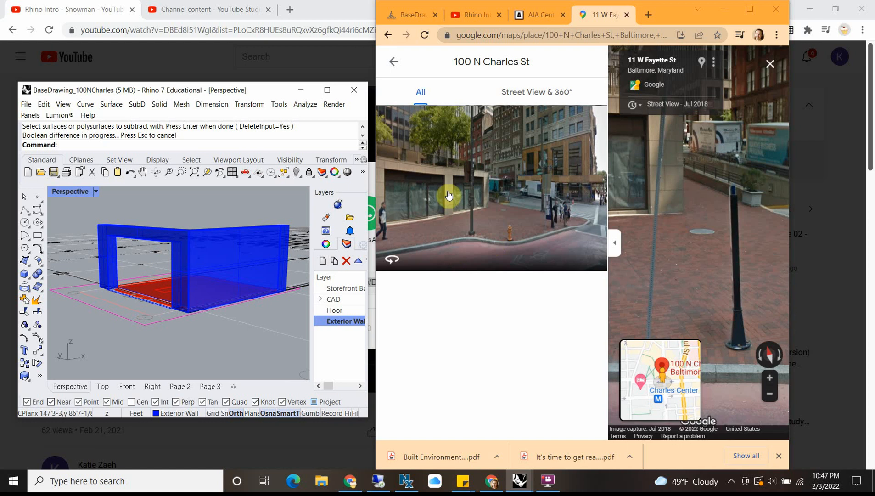
Step: Enlarge Street View, move around the corner to 101 N Charles St, and examine the window bay on that facade
{"action": "left_click", "coordinate": [750, 9]}
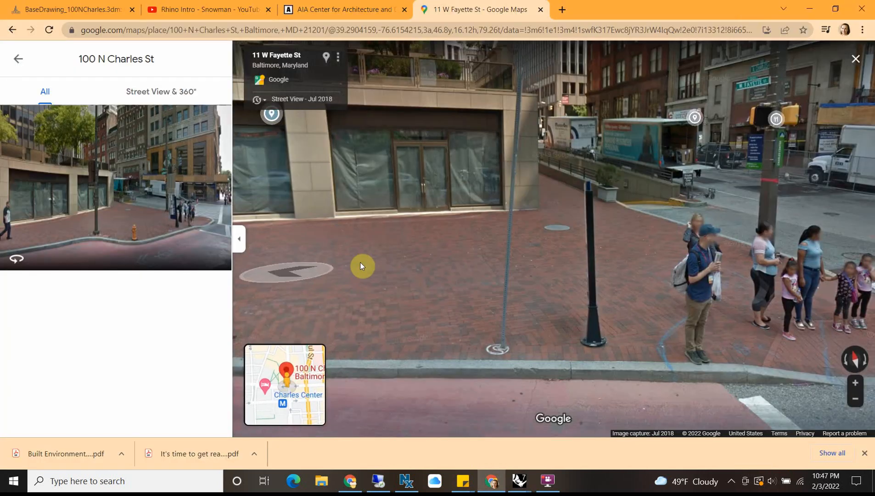
{"action": "left_click", "coordinate": [521, 228]}
{"action": "left_click", "coordinate": [774, 209]}
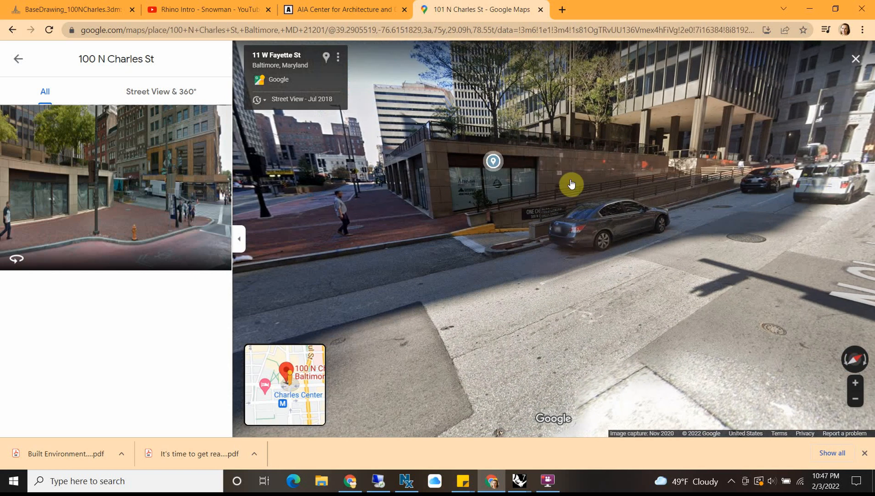
{"action": "left_click", "coordinate": [441, 188]}
{"action": "left_click", "coordinate": [442, 226]}
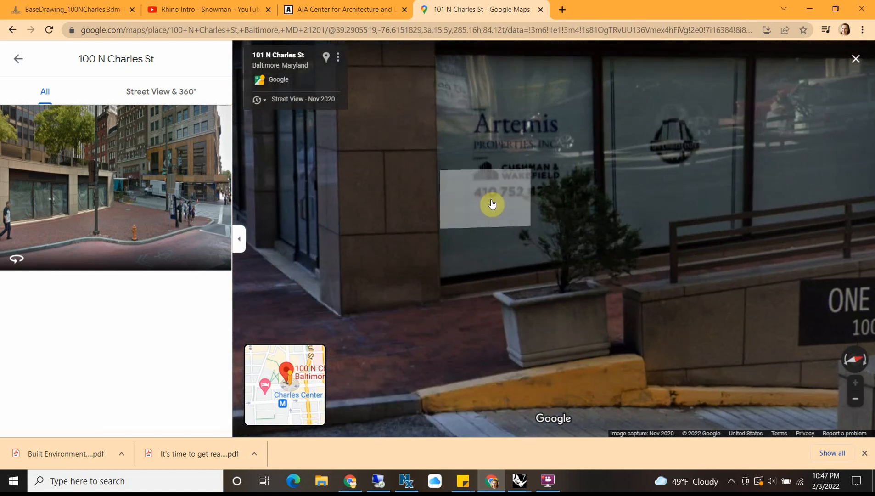
{"action": "scroll", "coordinate": [494, 203], "scroll_direction": "down", "scroll_amount": 3}
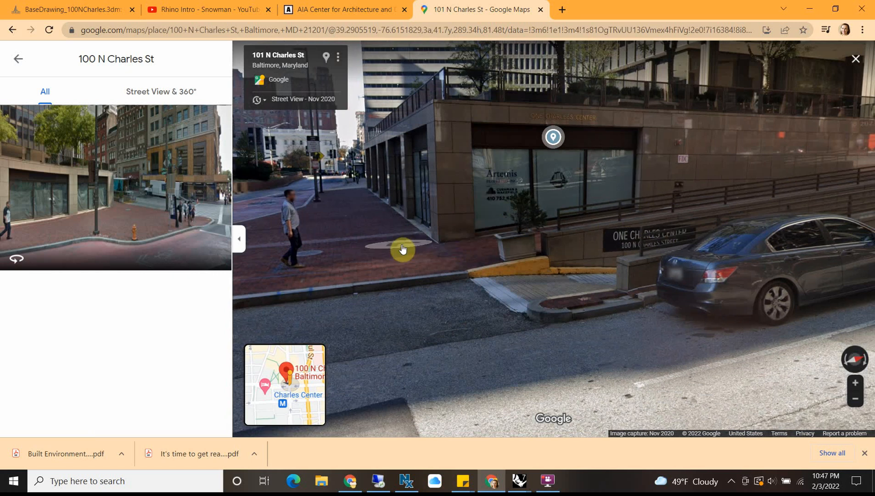
{"action": "left_click", "coordinate": [635, 165]}
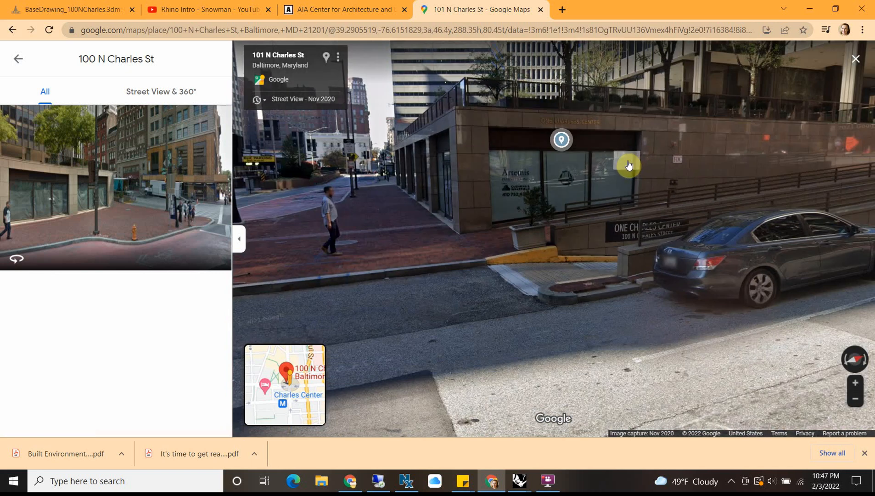
{"action": "mouse_move", "coordinate": [536, 169]}
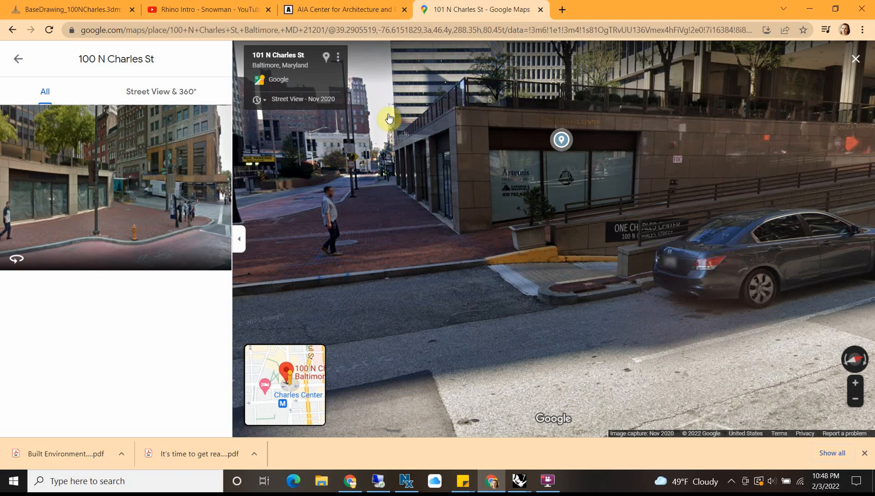
Step: Close the empty Untitled Rhino window and bring the BaseDrawing_100NCharles model back to full screen
{"action": "left_click", "coordinate": [39, 8]}
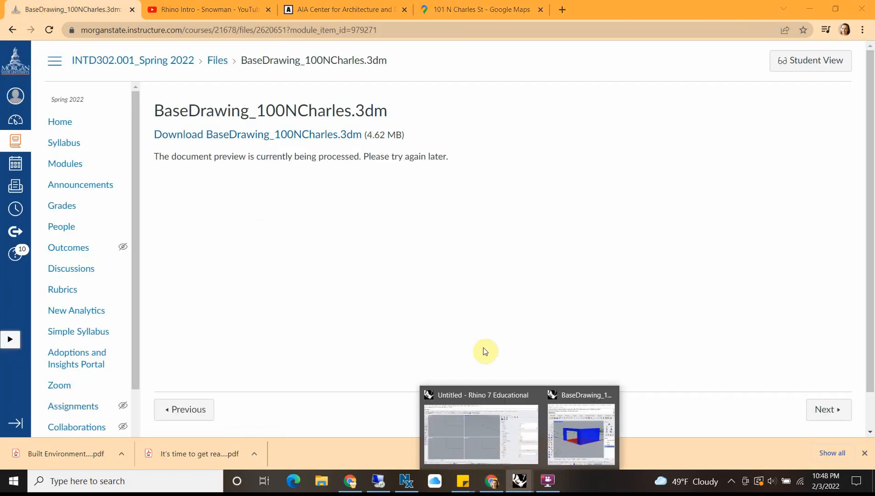
{"action": "left_click", "coordinate": [464, 435]}
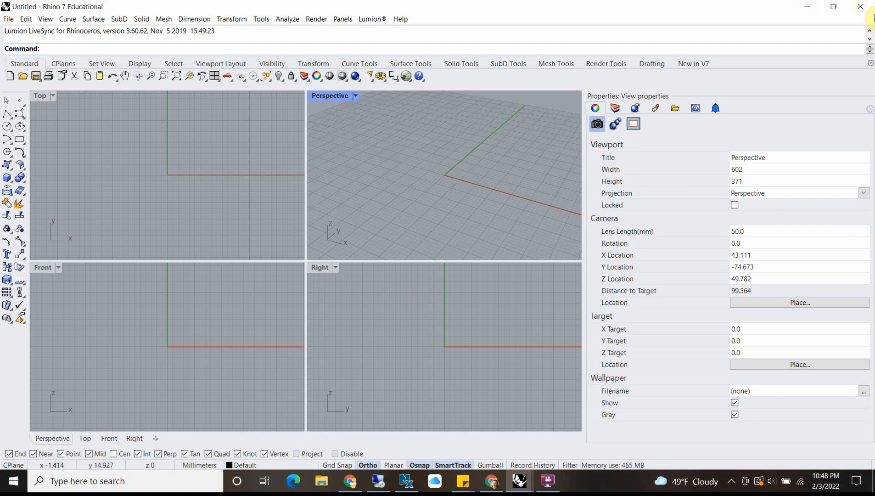
{"action": "left_click", "coordinate": [861, 8]}
{"action": "left_click", "coordinate": [518, 479]}
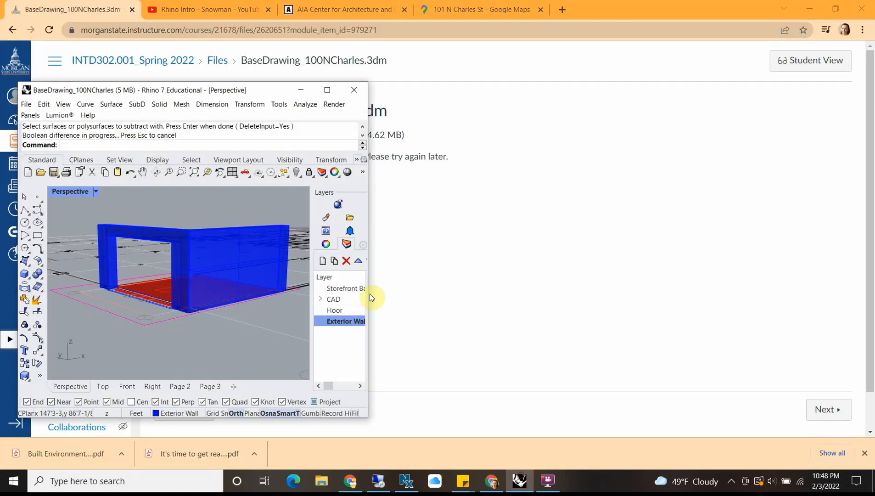
{"action": "left_click", "coordinate": [328, 92]}
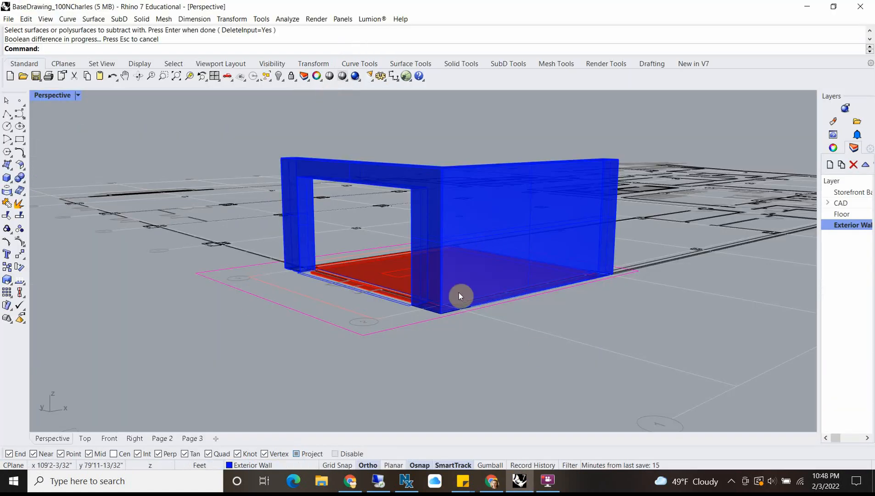
Step: Orbit around the storefront corner, restore the four viewports, and enlarge the Front view centred on the exterior wall
{"action": "right_click_drag", "start_coordinate": [459, 292], "coordinate": [398, 348]}
{"action": "scroll", "coordinate": [399, 348], "scroll_direction": "up", "scroll_amount": 7}
{"action": "scroll", "coordinate": [635, 300], "scroll_direction": "down", "scroll_amount": 8}
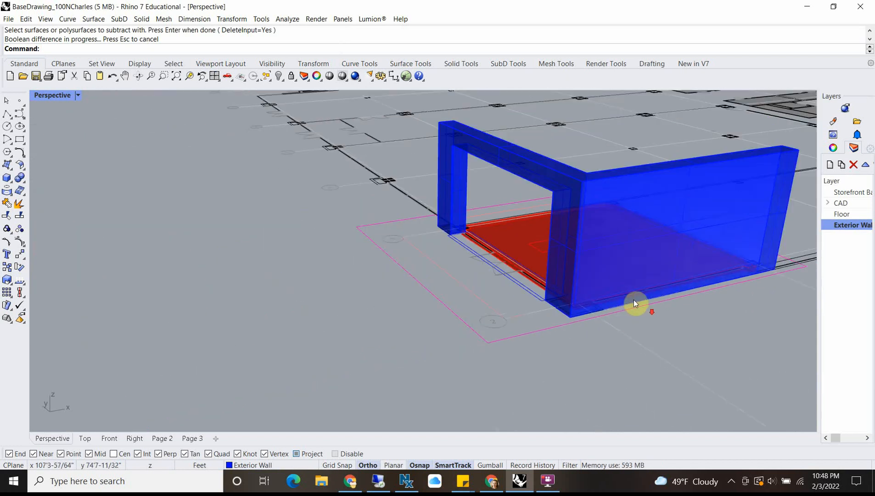
{"action": "right_click_drag", "start_coordinate": [577, 306], "coordinate": [444, 304]}
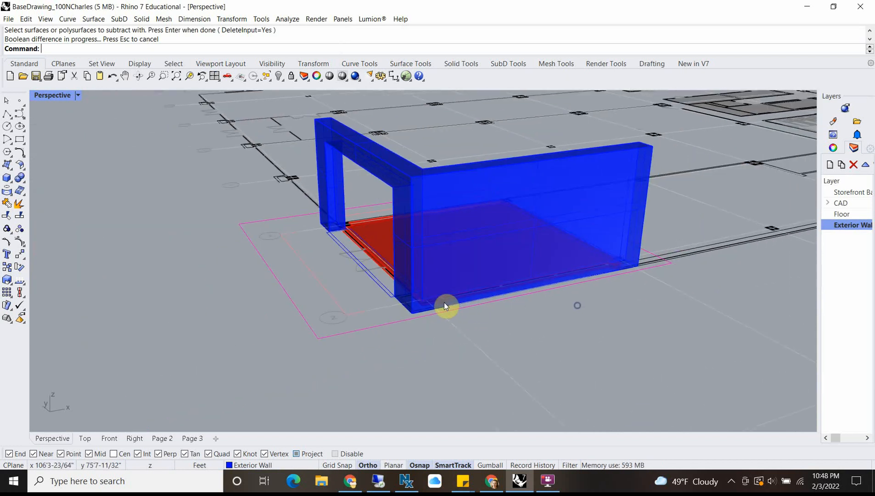
{"action": "double_click", "coordinate": [44, 94]}
{"action": "left_click", "coordinate": [76, 340]}
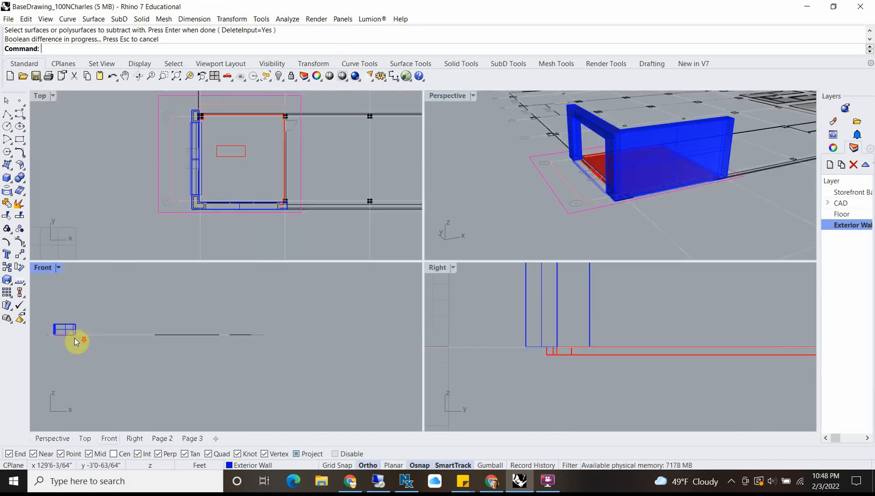
{"action": "scroll", "coordinate": [533, 361], "scroll_direction": "down", "scroll_amount": 5}
{"action": "right_click_drag", "start_coordinate": [189, 358], "coordinate": [211, 343]}
{"action": "scroll", "coordinate": [215, 320], "scroll_direction": "up", "scroll_amount": 14}
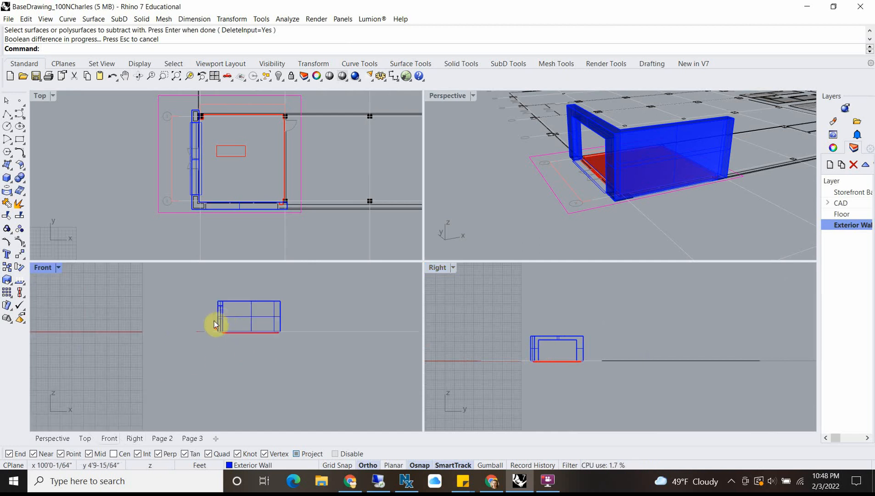
{"action": "double_click", "coordinate": [41, 267]}
{"action": "scroll", "coordinate": [418, 299], "scroll_direction": "up", "scroll_amount": 8}
Step: Draw a polyline from the wall's lower outer corner, running 12' along its base and rising 1' at the end
{"action": "left_click", "coordinate": [308, 332]}
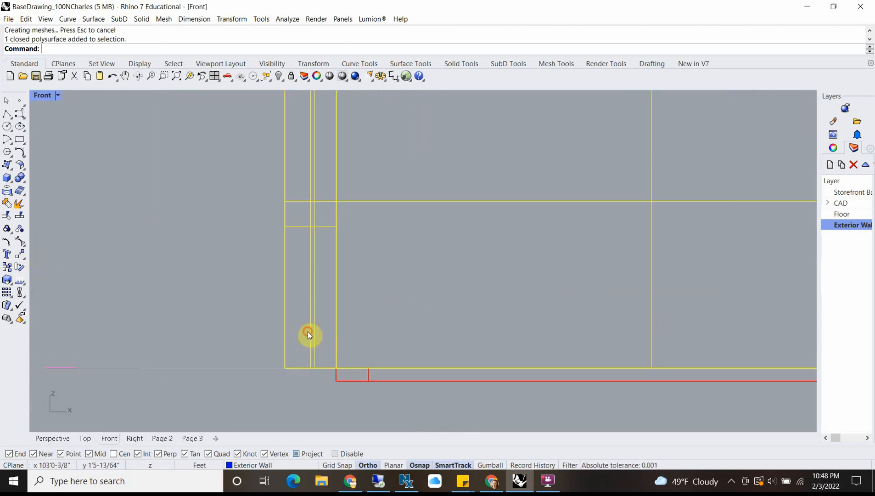
{"action": "left_click", "coordinate": [7, 112]}
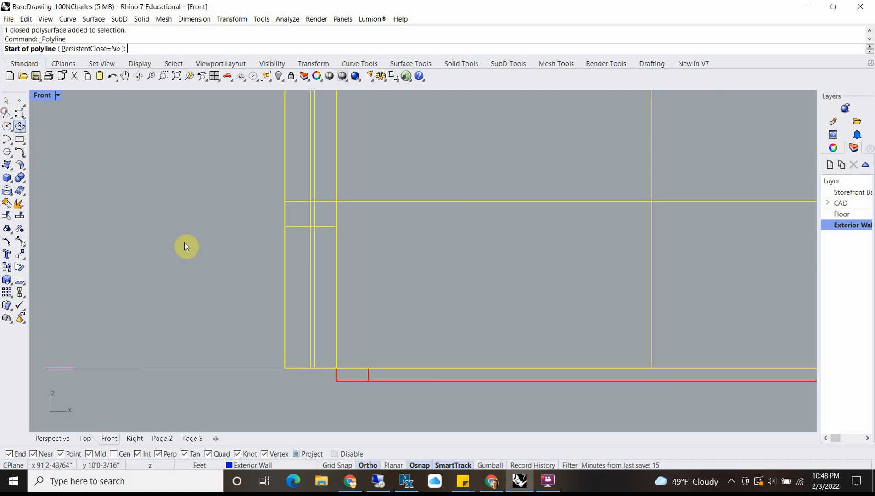
{"action": "left_click", "coordinate": [284, 366]}
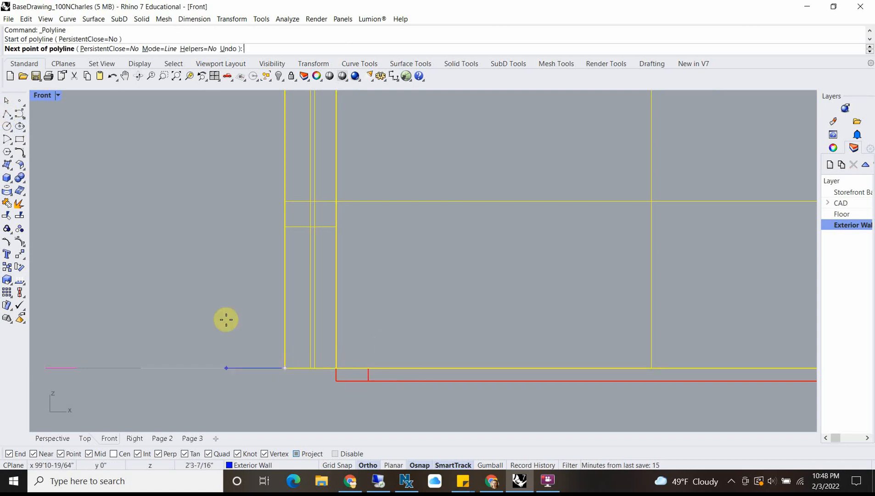
{"action": "scroll", "coordinate": [237, 322], "scroll_direction": "down", "scroll_amount": 5}
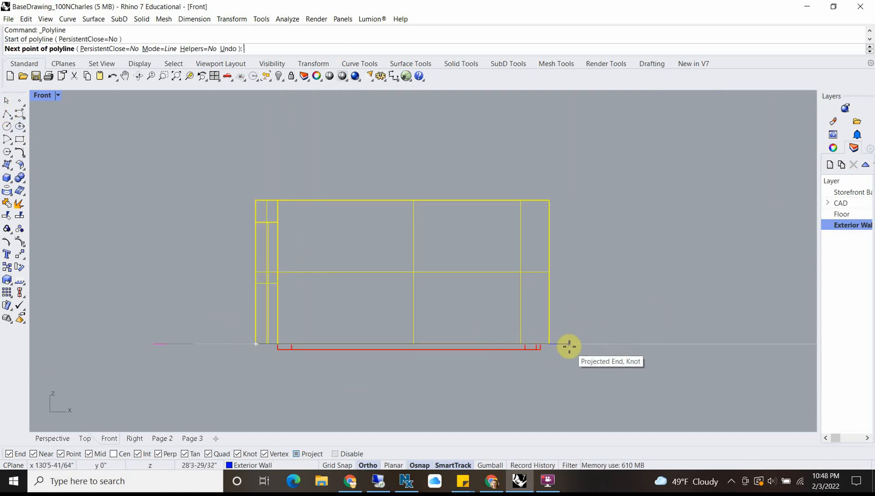
{"action": "type", "text": "12'"}
{"action": "key", "text": "Return"}
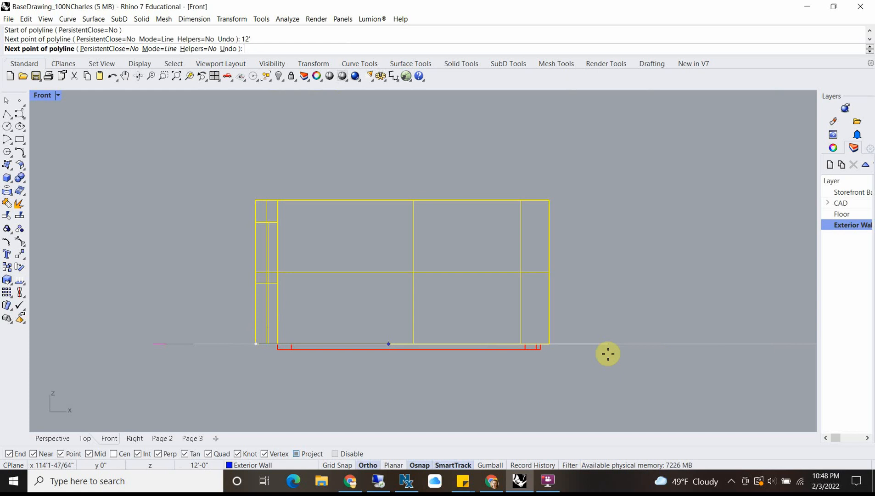
{"action": "left_click", "coordinate": [607, 354]}
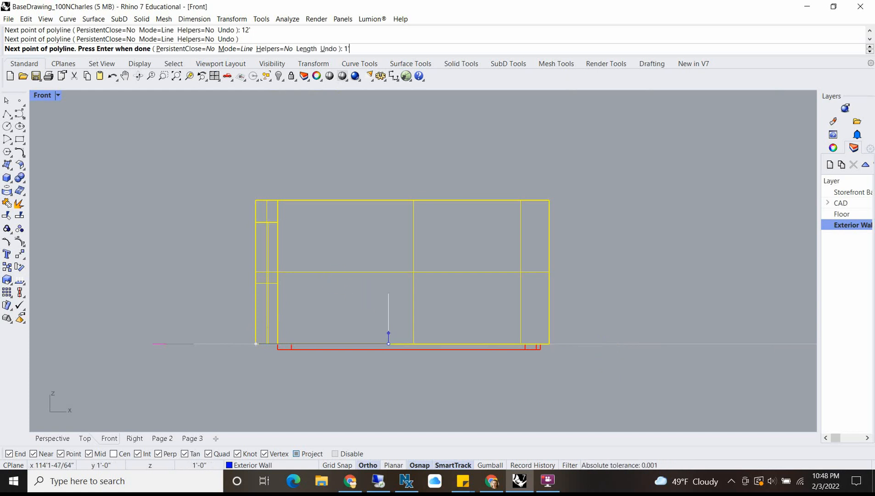
{"action": "type", "text": "1'"}
{"action": "key", "text": "Return"}
{"action": "left_click", "coordinate": [367, 293]}
{"action": "key", "text": "Return"}
{"action": "key", "text": "Return"}
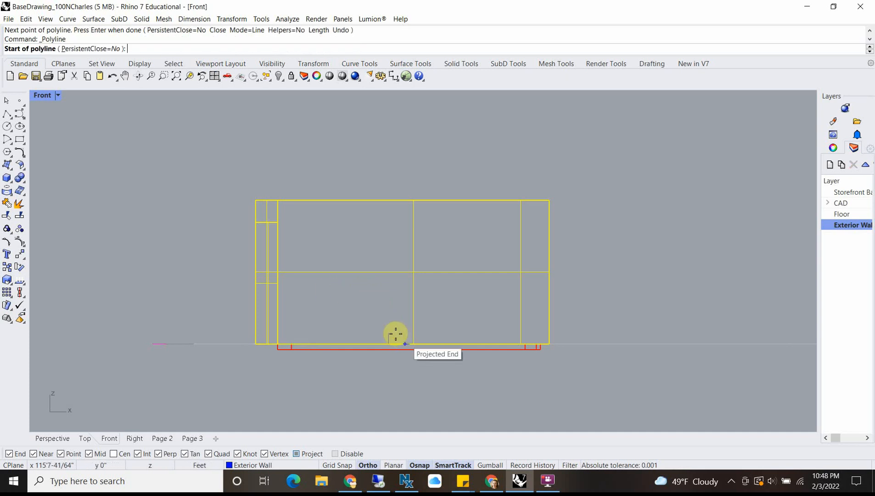
Step: Connect the top of the 1' rise back to the wall's lower corner with a sloped line
{"action": "left_click", "coordinate": [388, 333]}
{"action": "scroll", "coordinate": [264, 339], "scroll_direction": "up", "scroll_amount": 1}
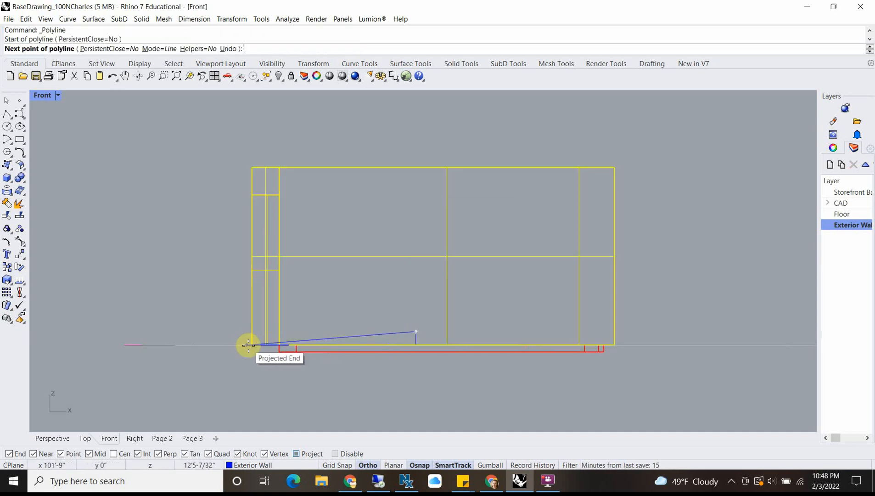
{"action": "scroll", "coordinate": [253, 345], "scroll_direction": "up", "scroll_amount": 3}
{"action": "left_click", "coordinate": [247, 344]}
{"action": "key", "text": "Return"}
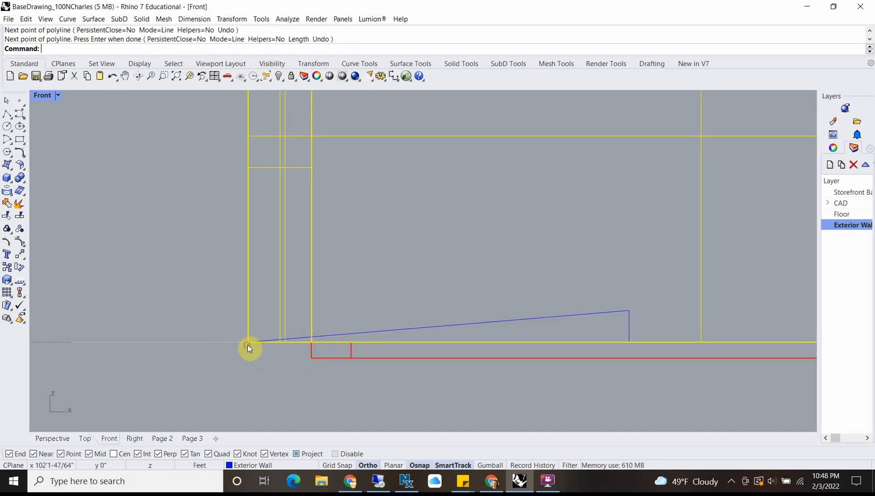
{"action": "scroll", "coordinate": [373, 327], "scroll_direction": "down", "scroll_amount": 8}
{"action": "right_click_drag", "start_coordinate": [445, 329], "coordinate": [424, 300]}
{"action": "left_click", "coordinate": [417, 297]}
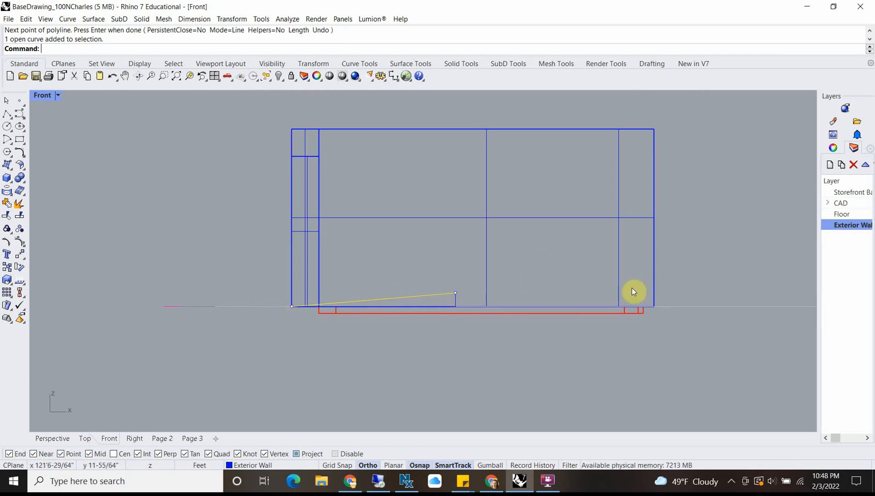
{"action": "key", "text": "Escape"}
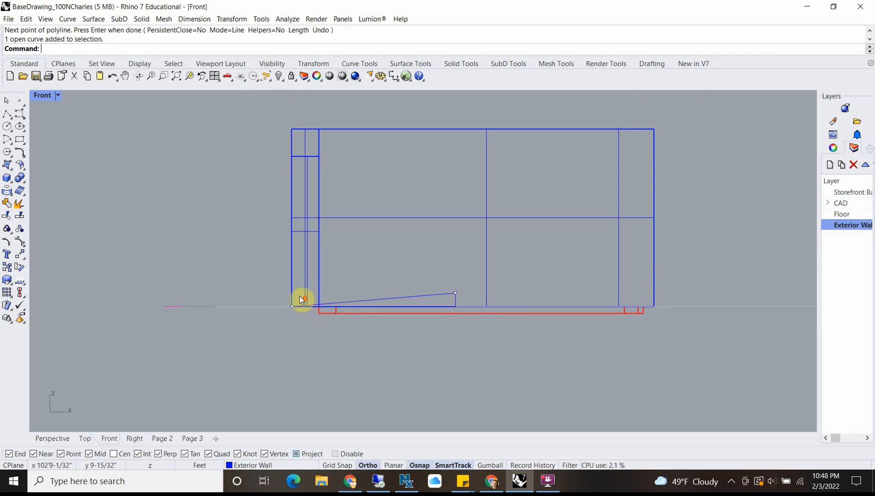
Step: Draw a grade line from the wall's lower corner, following the 1' in 12' slope to the wall's far vertical edge
{"action": "scroll", "coordinate": [299, 295], "scroll_direction": "up", "scroll_amount": 2}
{"action": "type", "text": "l"}
{"action": "key", "text": "Return"}
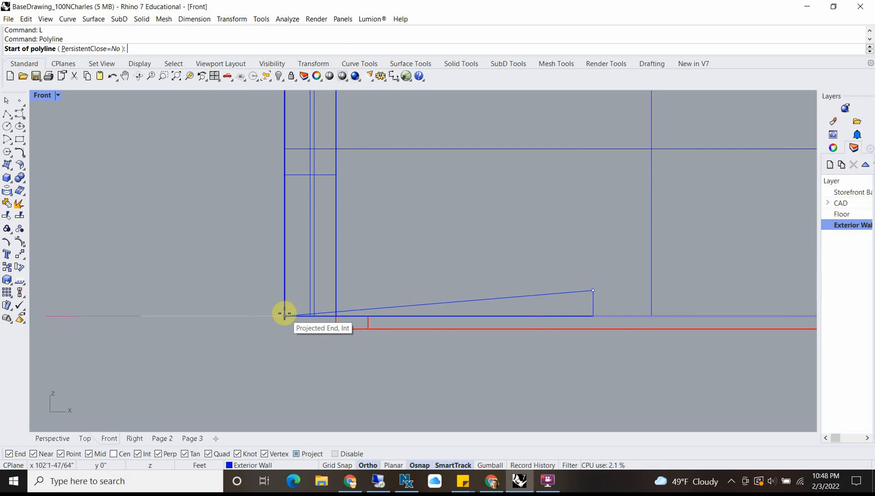
{"action": "left_click", "coordinate": [285, 314]}
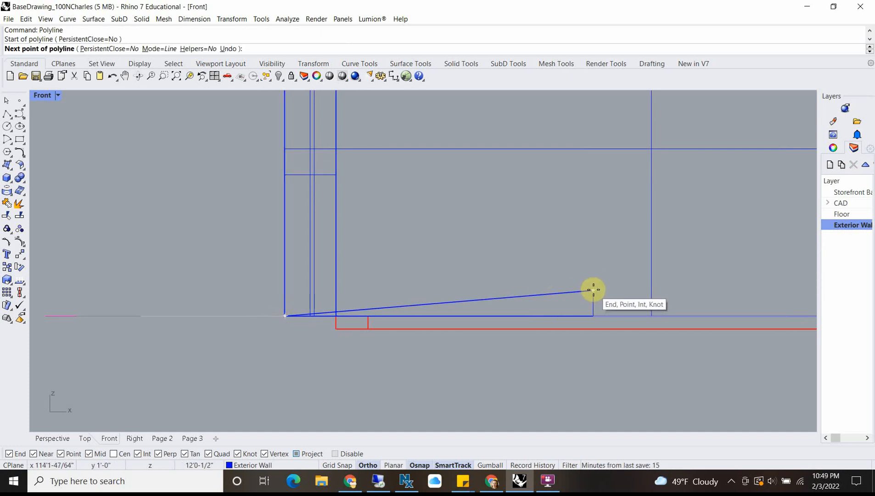
{"action": "left_click", "coordinate": [593, 289]}
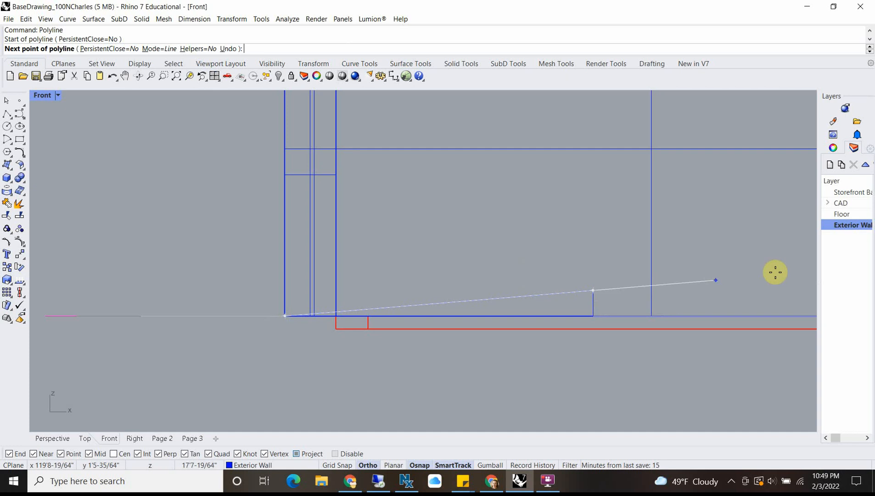
{"action": "scroll", "coordinate": [684, 267], "scroll_direction": "down", "scroll_amount": 4}
{"action": "scroll", "coordinate": [684, 267], "scroll_direction": "down", "scroll_amount": 2}
{"action": "right_click_drag", "start_coordinate": [672, 275], "coordinate": [471, 290]}
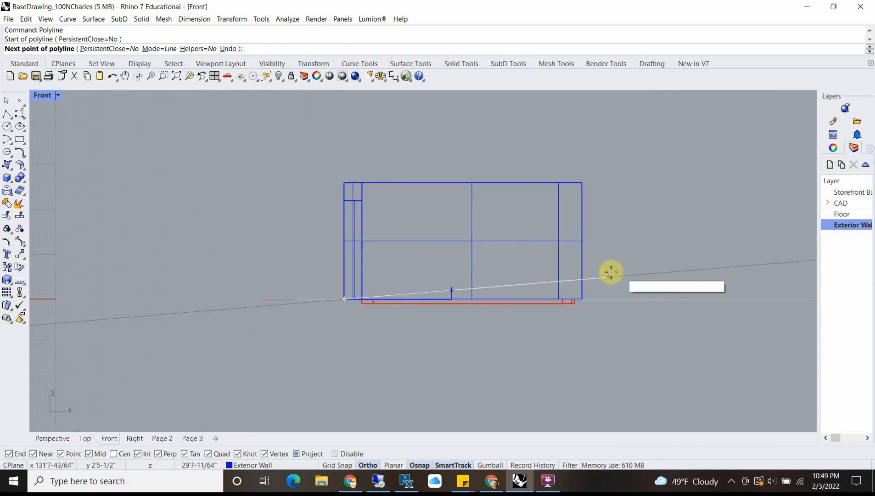
{"action": "left_click", "coordinate": [583, 275]}
{"action": "key", "text": "Return"}
{"action": "left_click", "coordinate": [527, 284]}
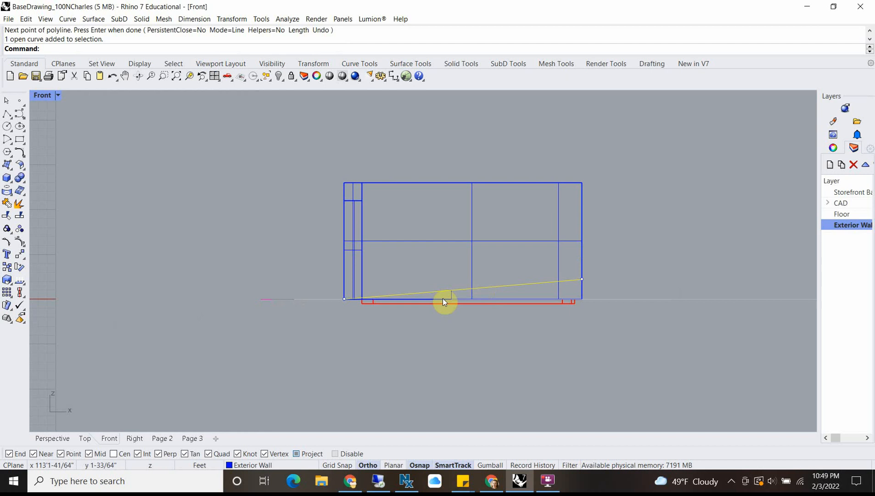
{"action": "right_click_drag", "start_coordinate": [452, 294], "coordinate": [480, 285]}
{"action": "left_click", "coordinate": [669, 254]}
Step: Move the long grade line in the Top view onto the outer face of the front exterior wall
{"action": "scroll", "coordinate": [513, 264], "scroll_direction": "up", "scroll_amount": 6}
{"action": "left_click", "coordinate": [521, 287]}
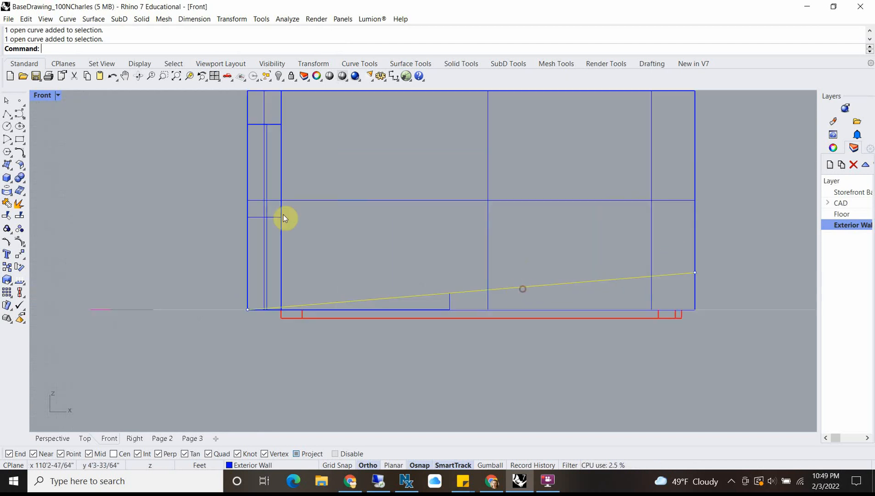
{"action": "double_click", "coordinate": [42, 96]}
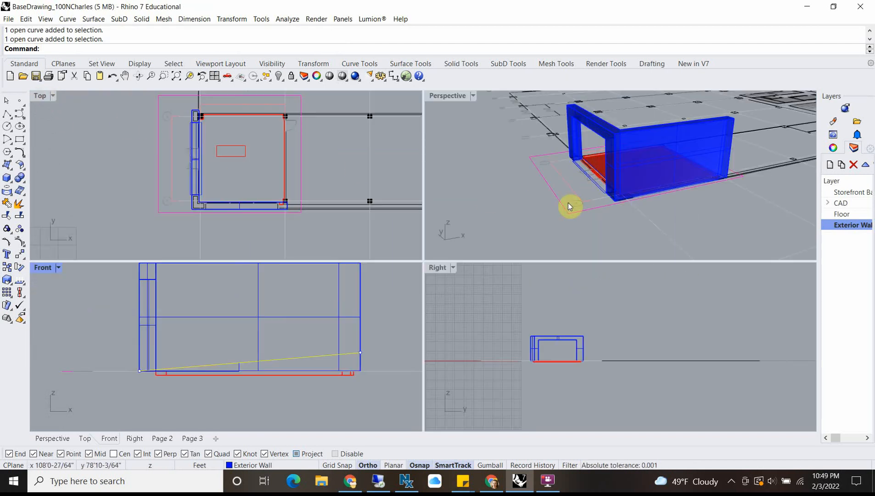
{"action": "scroll", "coordinate": [307, 201], "scroll_direction": "down", "scroll_amount": 5}
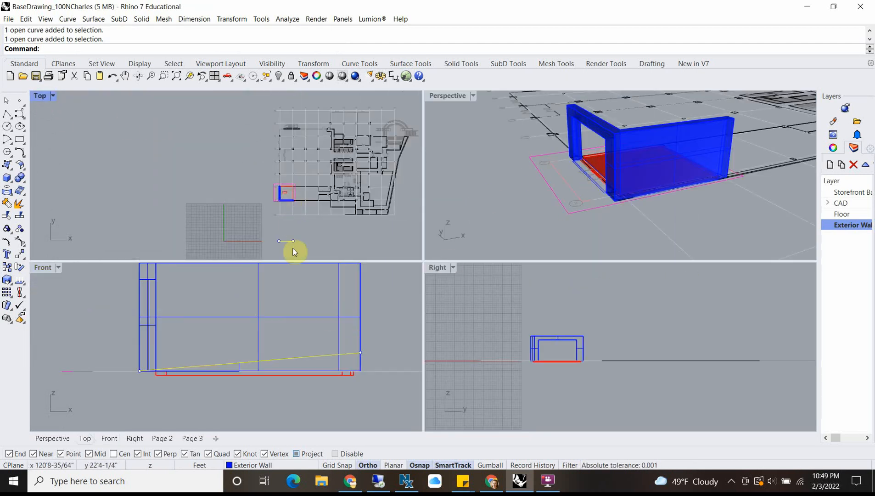
{"action": "scroll", "coordinate": [296, 243], "scroll_direction": "up", "scroll_amount": 2}
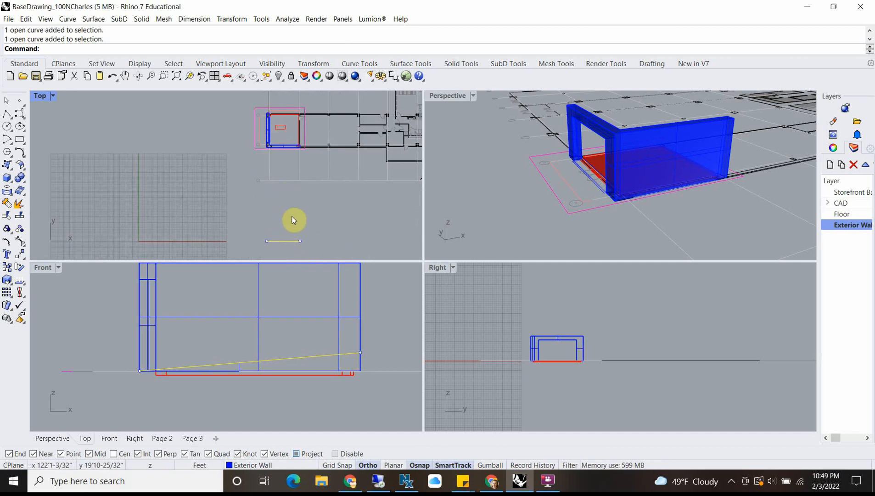
{"action": "double_click", "coordinate": [38, 97]}
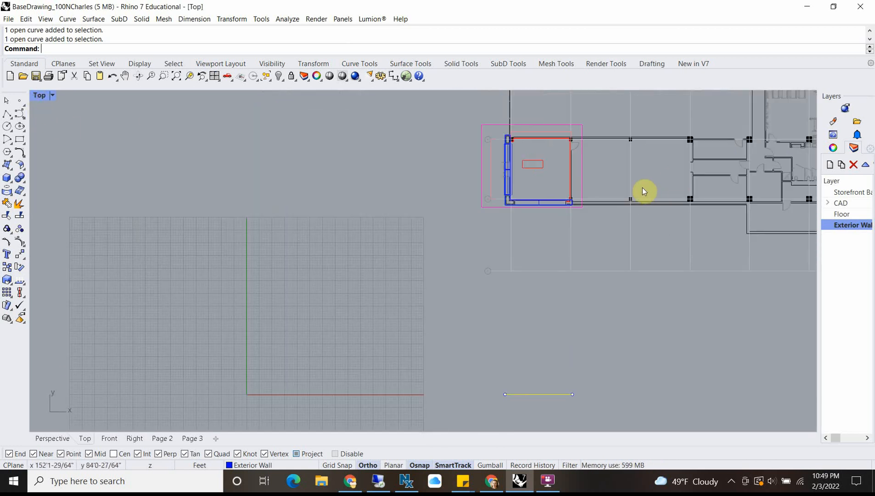
{"action": "right_click_drag", "start_coordinate": [565, 204], "coordinate": [479, 207]}
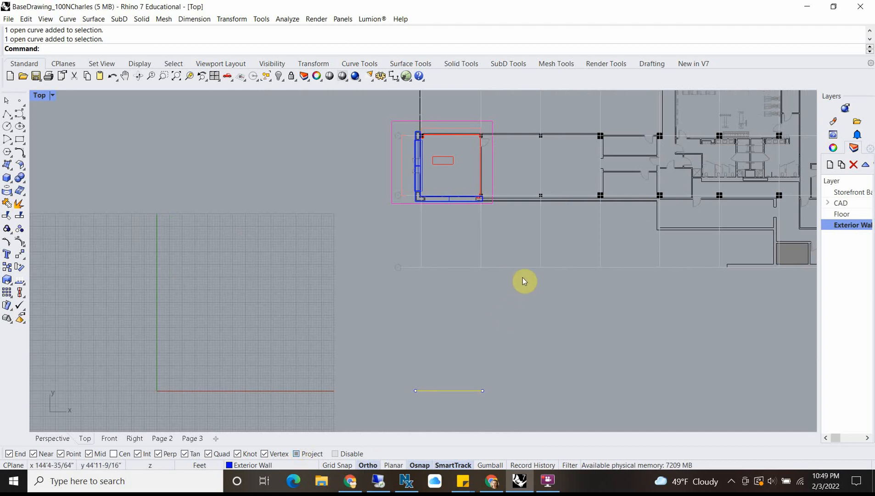
{"action": "type", "text": "m"}
{"action": "key", "text": "Return"}
{"action": "left_click", "coordinate": [459, 391]}
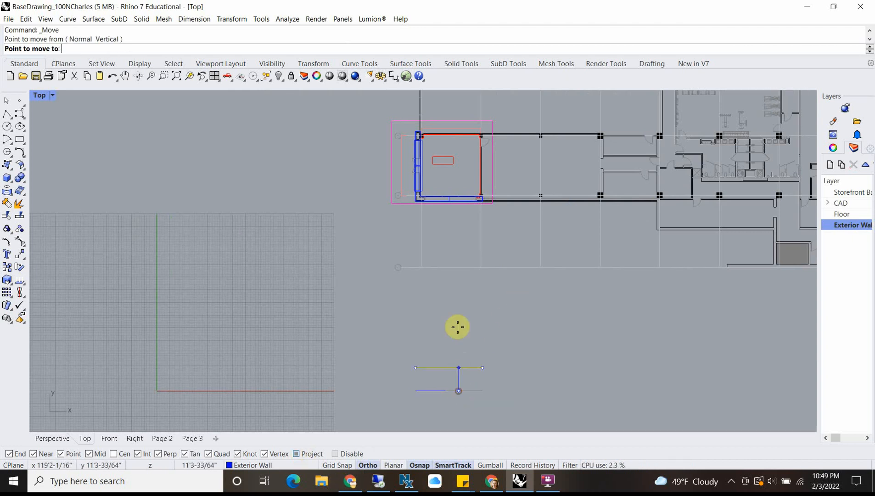
{"action": "scroll", "coordinate": [455, 212], "scroll_direction": "up", "scroll_amount": 3}
{"action": "scroll", "coordinate": [466, 179], "scroll_direction": "up", "scroll_amount": 3}
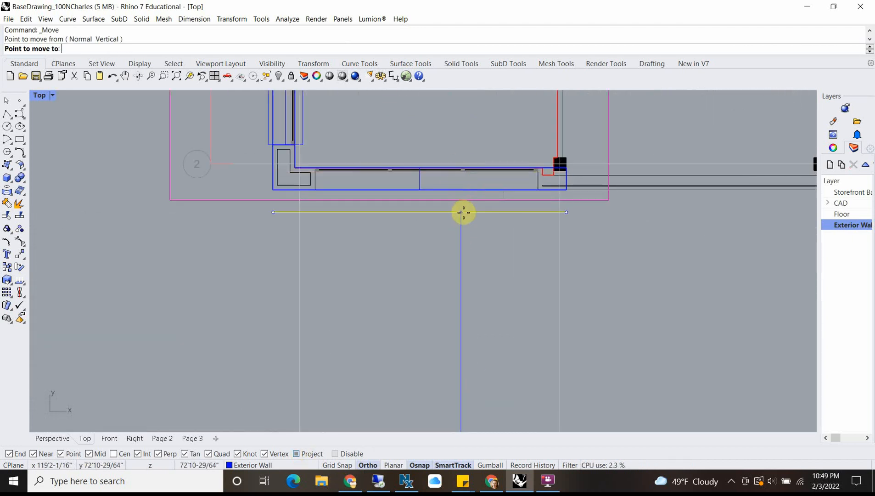
{"action": "left_click", "coordinate": [462, 190]}
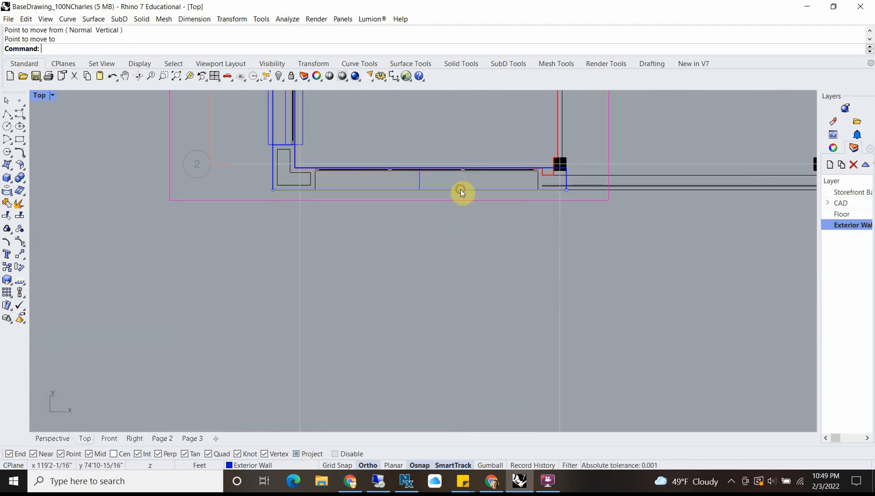
Step: Restore the four viewports and examine the grade line's position against the exterior wall in Perspective
{"action": "double_click", "coordinate": [39, 96]}
{"action": "scroll", "coordinate": [621, 205], "scroll_direction": "up", "scroll_amount": 4}
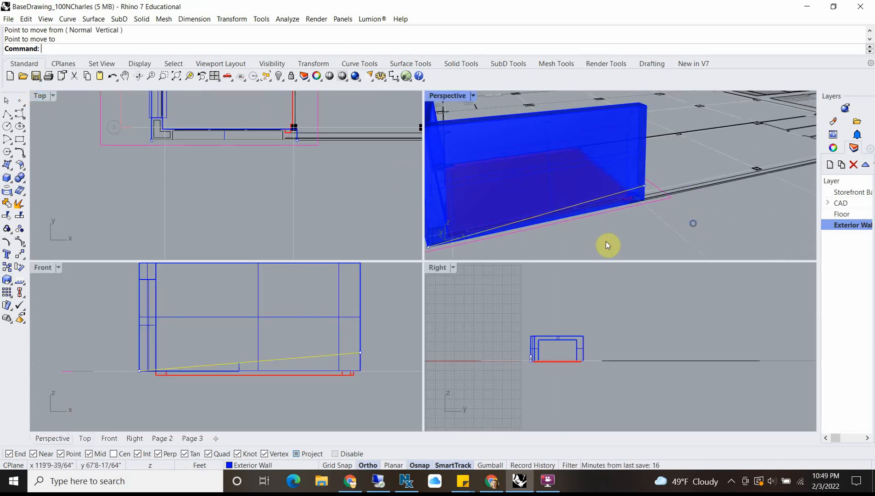
{"action": "left_click", "coordinate": [585, 233]}
{"action": "scroll", "coordinate": [643, 193], "scroll_direction": "up", "scroll_amount": 2}
{"action": "scroll", "coordinate": [643, 191], "scroll_direction": "up", "scroll_amount": 2}
{"action": "left_click", "coordinate": [636, 208]}
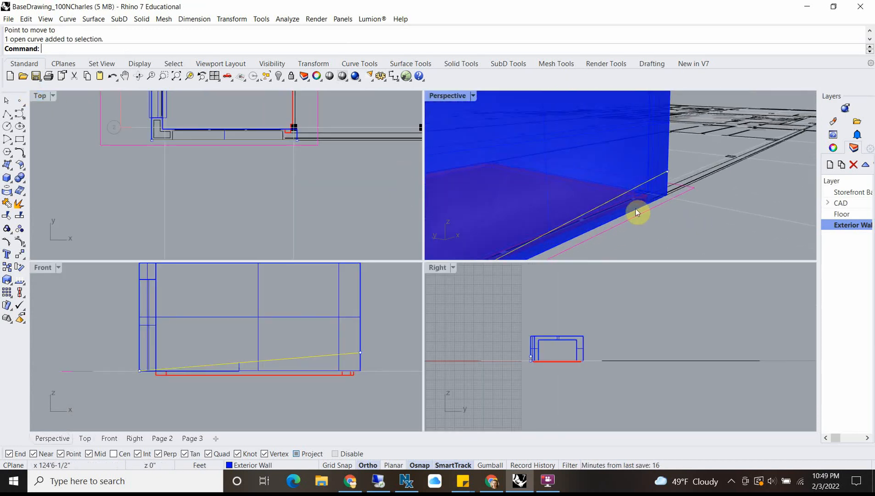
{"action": "scroll", "coordinate": [629, 200], "scroll_direction": "down", "scroll_amount": 5}
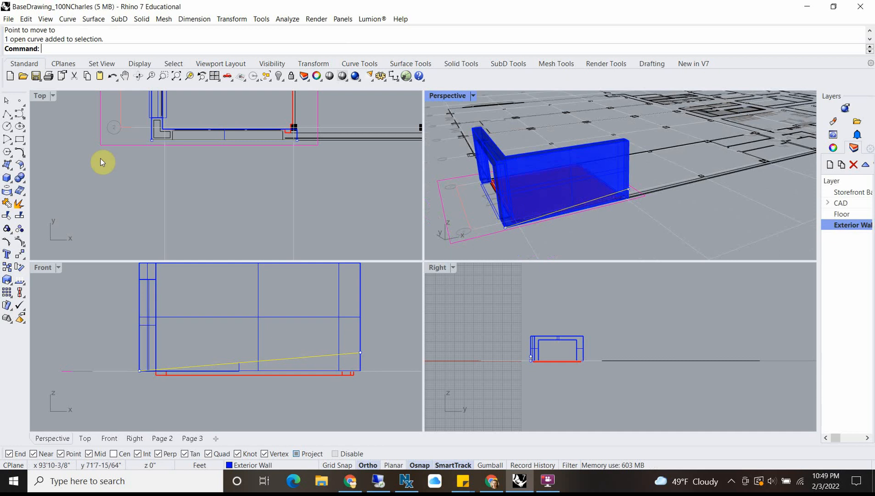
Step: Draw a rectangle in the Top view over the front wall's window opening, from the outer wall face to the opposite inner corner
{"action": "double_click", "coordinate": [38, 96]}
{"action": "scroll", "coordinate": [243, 203], "scroll_direction": "up", "scroll_amount": 3}
{"action": "scroll", "coordinate": [202, 229], "scroll_direction": "up", "scroll_amount": 2}
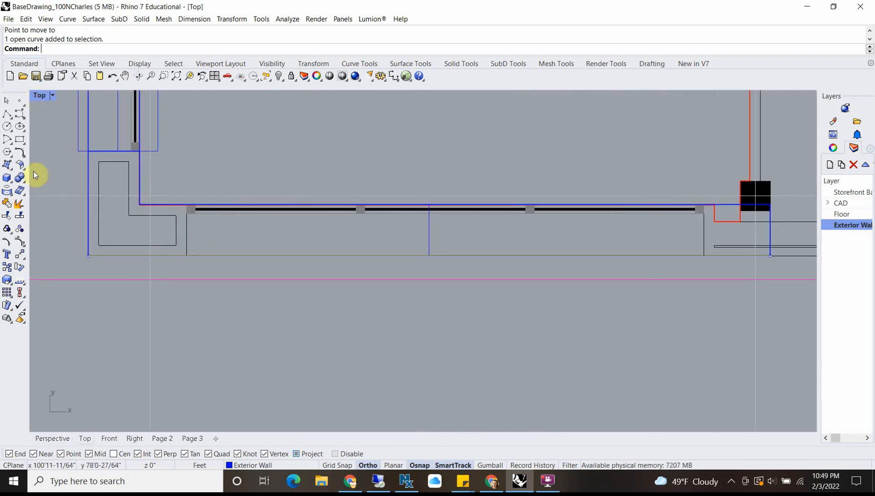
{"action": "left_click", "coordinate": [18, 138]}
{"action": "scroll", "coordinate": [181, 248], "scroll_direction": "up", "scroll_amount": 5}
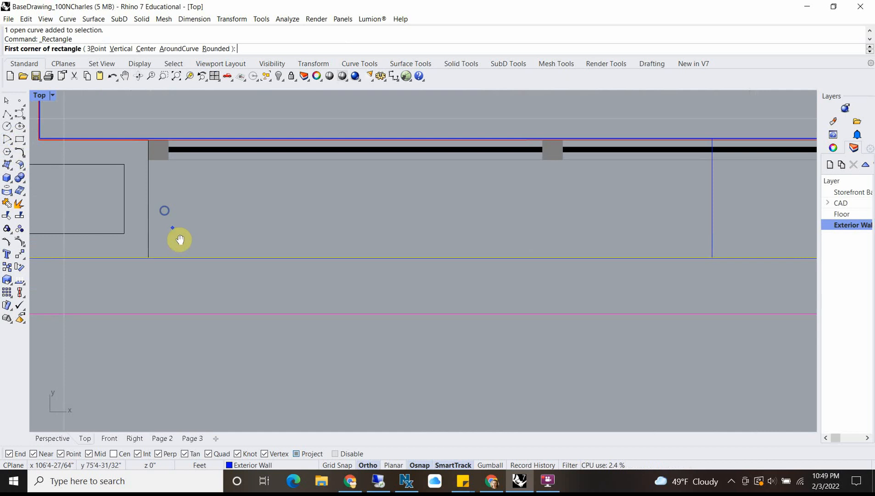
{"action": "scroll", "coordinate": [159, 281], "scroll_direction": "up", "scroll_amount": 4}
{"action": "left_click", "coordinate": [150, 254]}
{"action": "scroll", "coordinate": [175, 195], "scroll_direction": "down", "scroll_amount": 12}
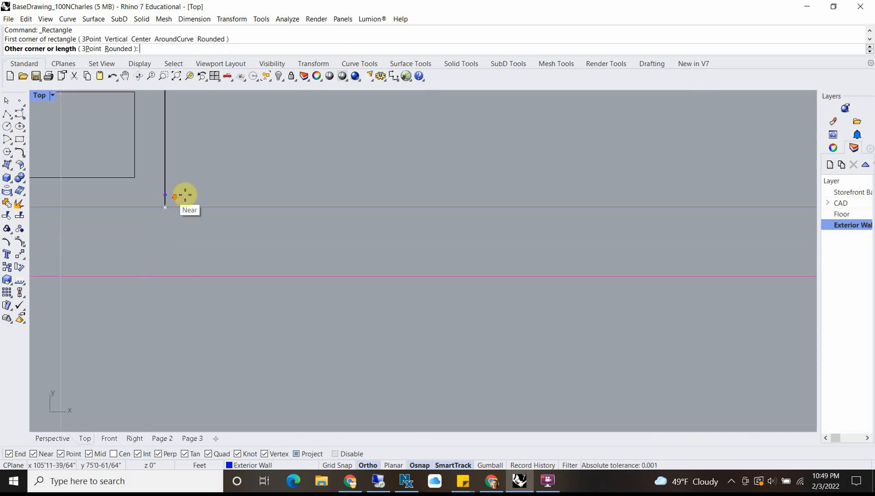
{"action": "right_click_drag", "start_coordinate": [451, 161], "coordinate": [186, 235]}
{"action": "scroll", "coordinate": [772, 180], "scroll_direction": "up", "scroll_amount": 9}
{"action": "scroll", "coordinate": [562, 239], "scroll_direction": "up", "scroll_amount": 6}
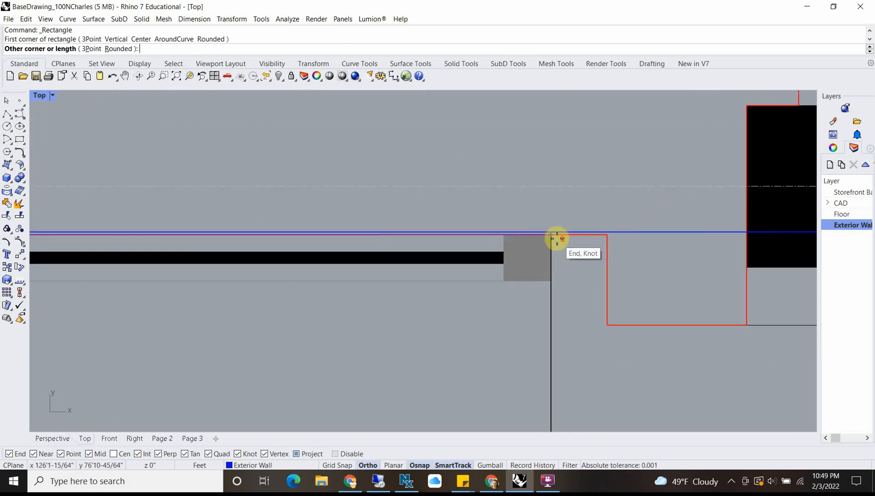
{"action": "left_click", "coordinate": [549, 231]}
{"action": "scroll", "coordinate": [544, 287], "scroll_direction": "down", "scroll_amount": 3}
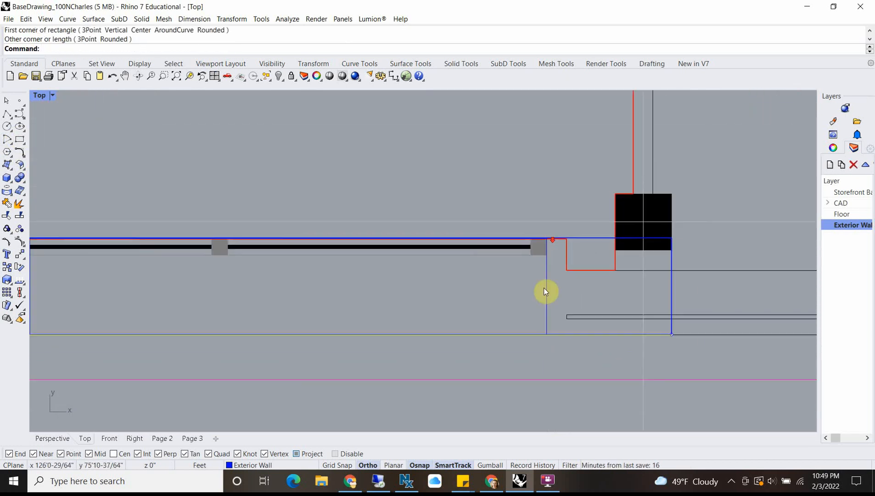
Step: Scale the window rectangle in one direction from its short side's midpoint to about 2'9" each way, past both wall faces
{"action": "left_click", "coordinate": [543, 286]}
{"action": "left_click", "coordinate": [576, 327]}
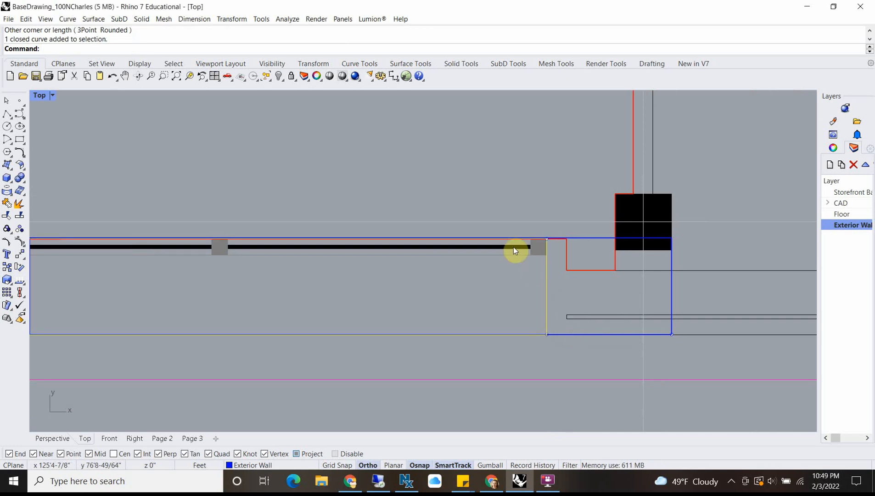
{"action": "type", "text": "Scale1D"}
{"action": "key", "text": "Return"}
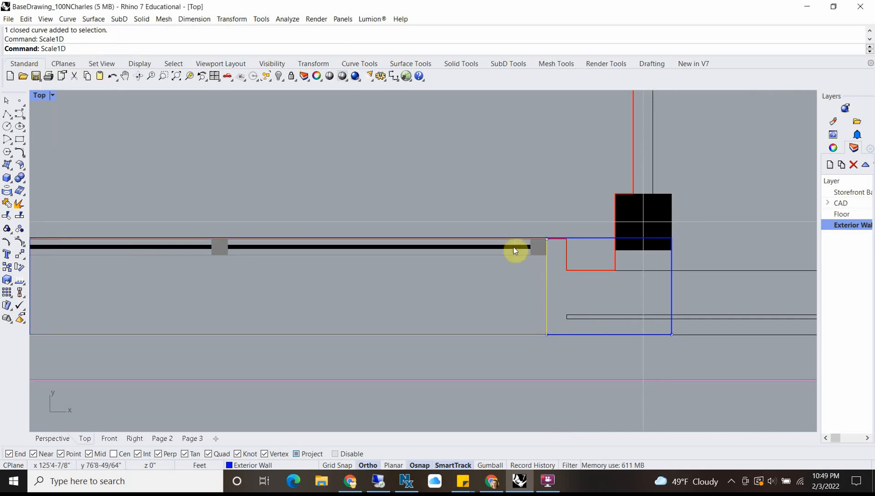
{"action": "left_click", "coordinate": [547, 286]}
{"action": "left_click", "coordinate": [546, 237]}
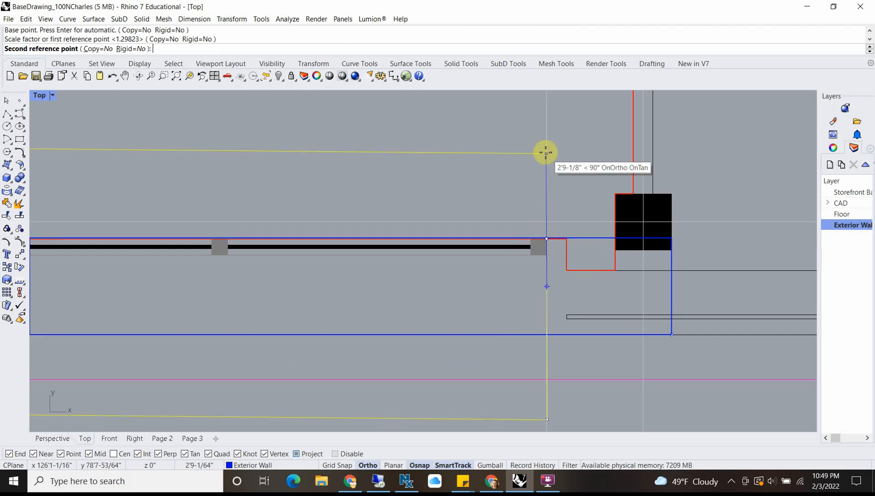
{"action": "left_click", "coordinate": [545, 150]}
{"action": "scroll", "coordinate": [537, 215], "scroll_direction": "down", "scroll_amount": 5}
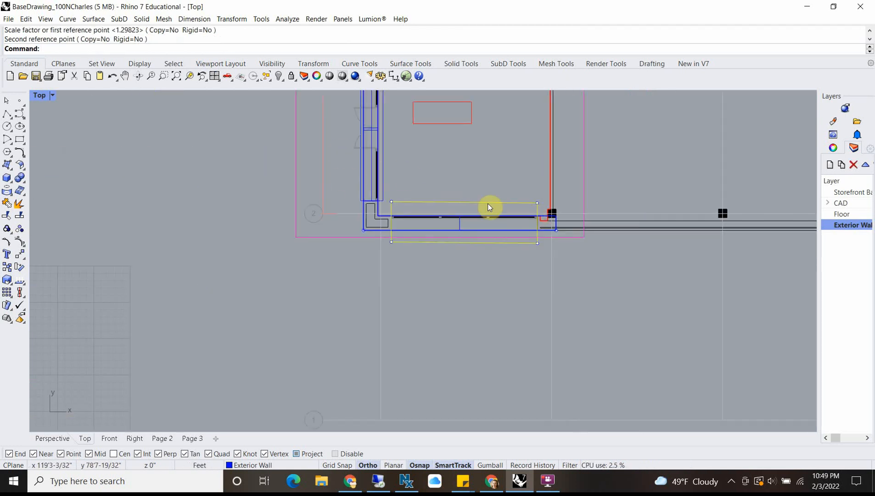
Step: Extrude the window rectangle 11' upward as a solid box through the front wall
{"action": "double_click", "coordinate": [41, 96]}
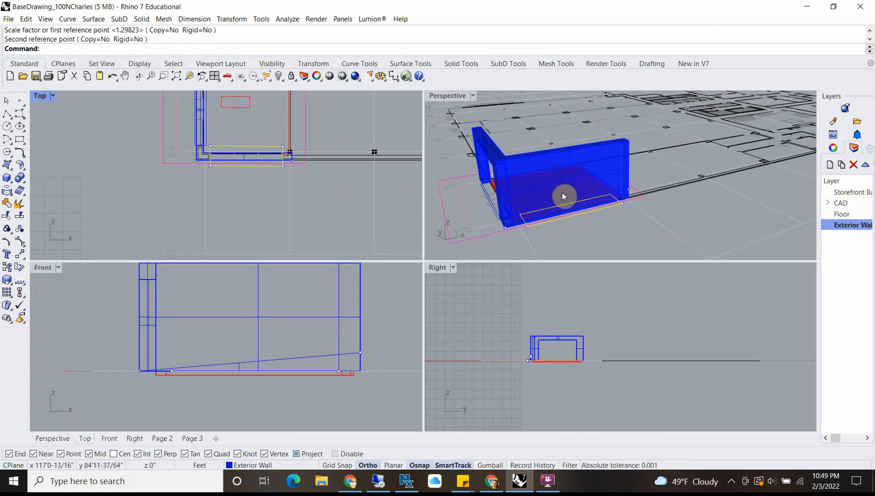
{"action": "type", "text": "ExtrudeCrv"}
{"action": "key", "text": "Return"}
{"action": "type", "text": "11'"}
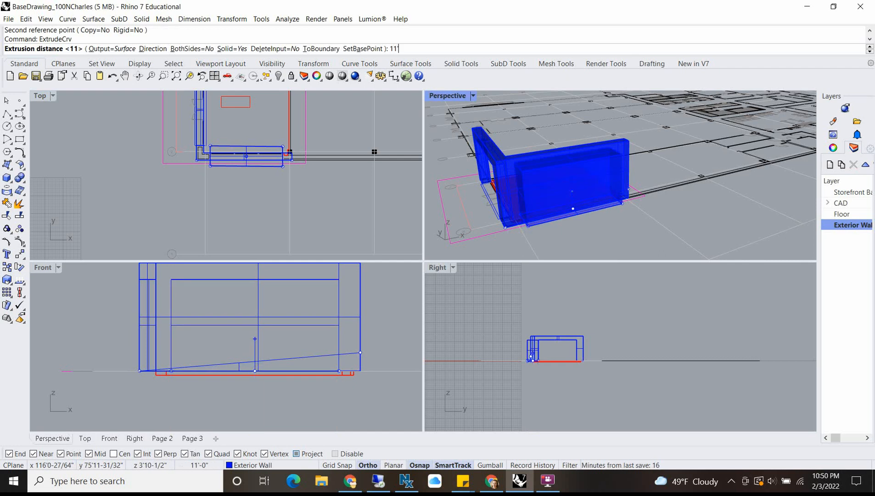
{"action": "key", "text": "Return"}
{"action": "left_click", "coordinate": [580, 270]}
{"action": "scroll", "coordinate": [543, 215], "scroll_direction": "up", "scroll_amount": 7}
{"action": "right_click_drag", "start_coordinate": [543, 211], "coordinate": [591, 159]}
{"action": "scroll", "coordinate": [603, 187], "scroll_direction": "down", "scroll_amount": 3}
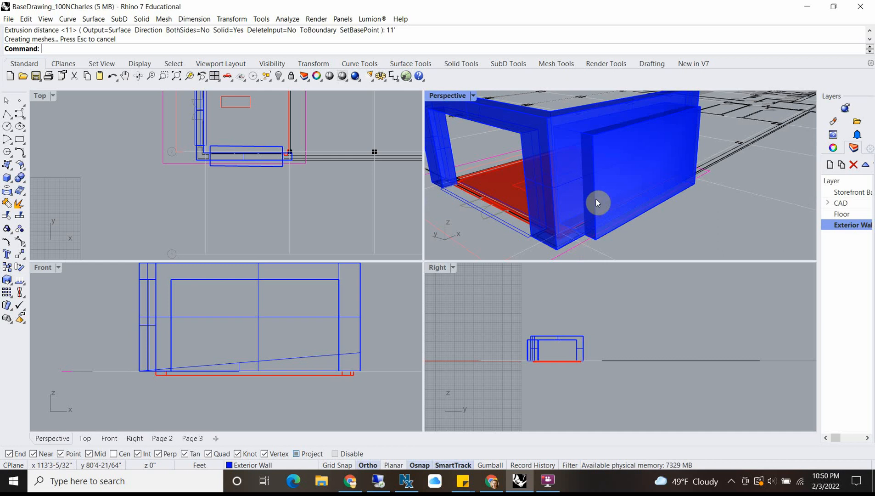
Step: Extrude the sloped grade line to both sides into a surface reaching well past the front wall
{"action": "left_click", "coordinate": [292, 361]}
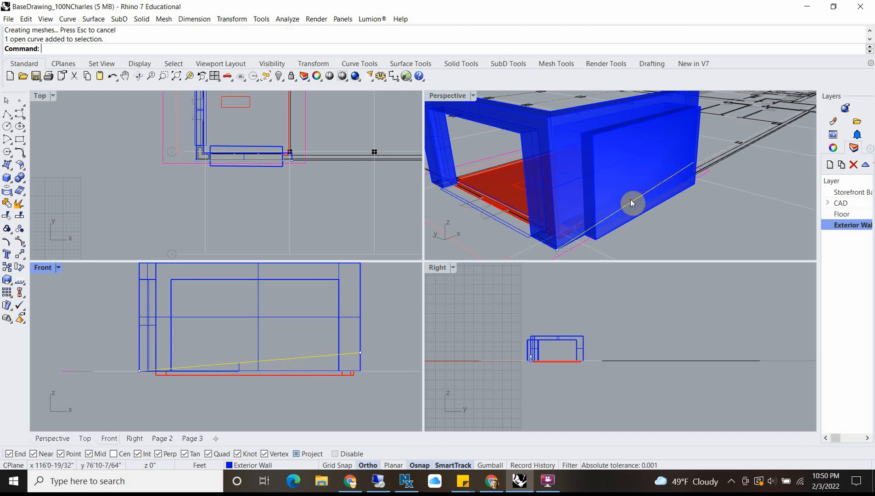
{"action": "type", "text": "ExtrudeCrv"}
{"action": "key", "text": "Return"}
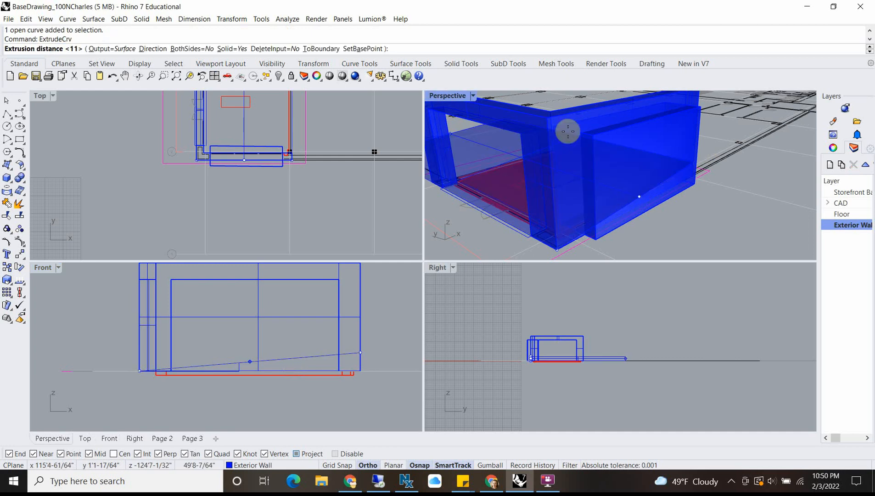
{"action": "left_click", "coordinate": [189, 48]}
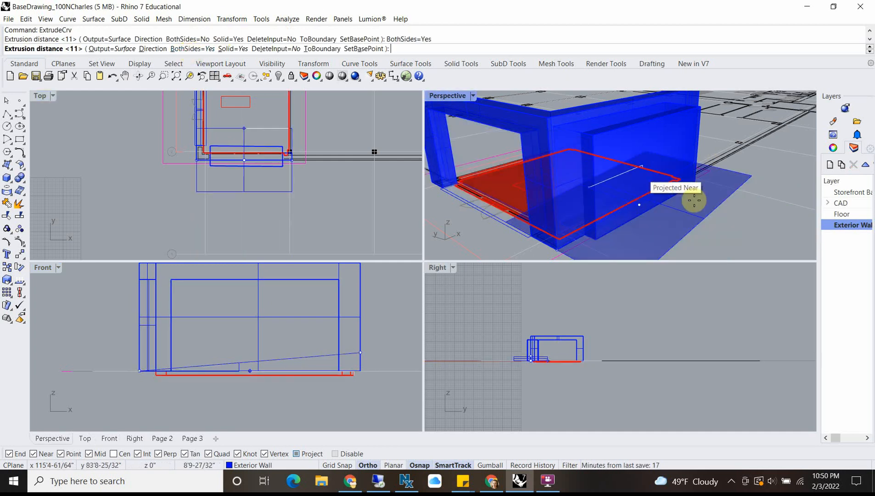
{"action": "left_click", "coordinate": [729, 212]}
{"action": "right_click_drag", "start_coordinate": [727, 210], "coordinate": [618, 160]}
{"action": "left_click", "coordinate": [591, 167]}
{"action": "left_click", "coordinate": [595, 193]}
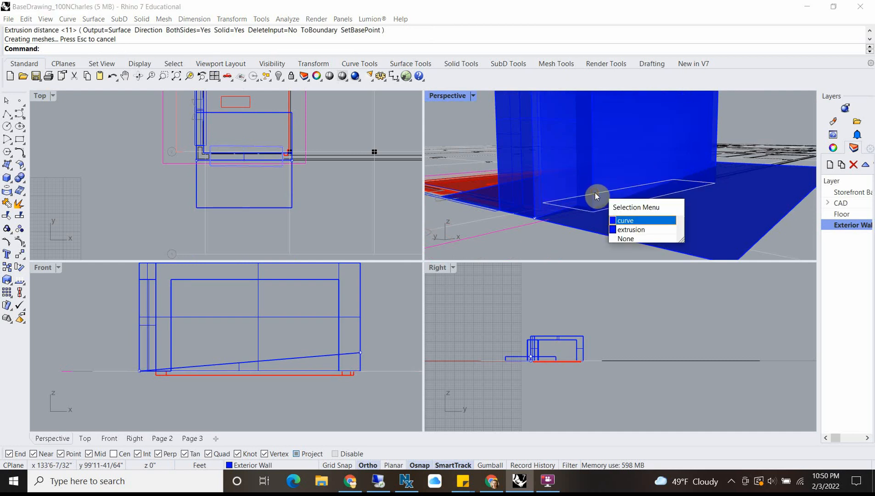
{"action": "scroll", "coordinate": [594, 144], "scroll_direction": "down", "scroll_amount": 1}
{"action": "right_click_drag", "start_coordinate": [685, 154], "coordinate": [715, 183]}
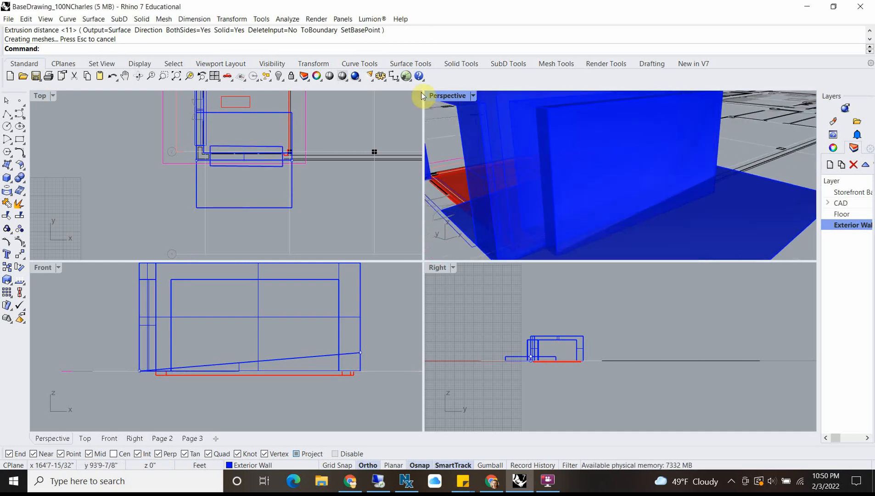
Step: Try to Boolean-split the window box with the sloped grade surface as the cutter
{"action": "double_click", "coordinate": [436, 96]}
{"action": "scroll", "coordinate": [435, 113], "scroll_direction": "down", "scroll_amount": 7}
{"action": "right_click_drag", "start_coordinate": [449, 192], "coordinate": [471, 250]}
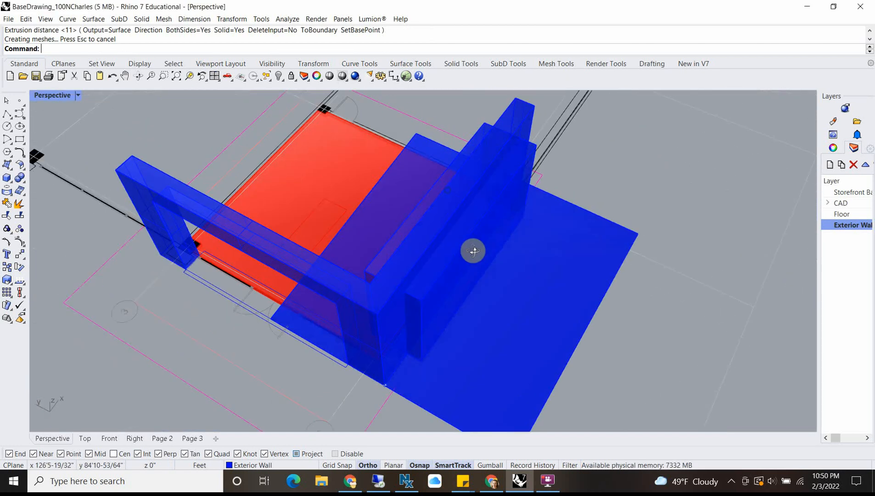
{"action": "left_click", "coordinate": [432, 293]}
{"action": "left_click", "coordinate": [412, 305]}
{"action": "left_click", "coordinate": [386, 269]}
{"action": "left_click", "coordinate": [396, 266]}
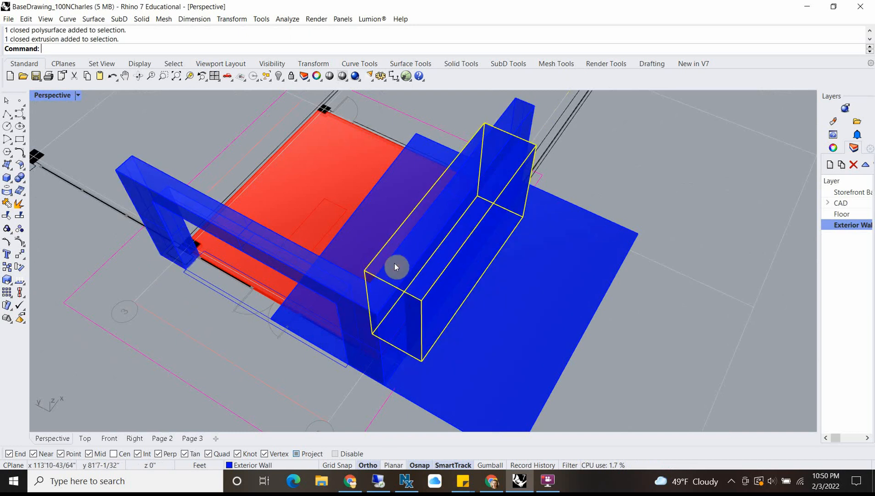
{"action": "right_click_drag", "start_coordinate": [396, 266], "coordinate": [423, 219]}
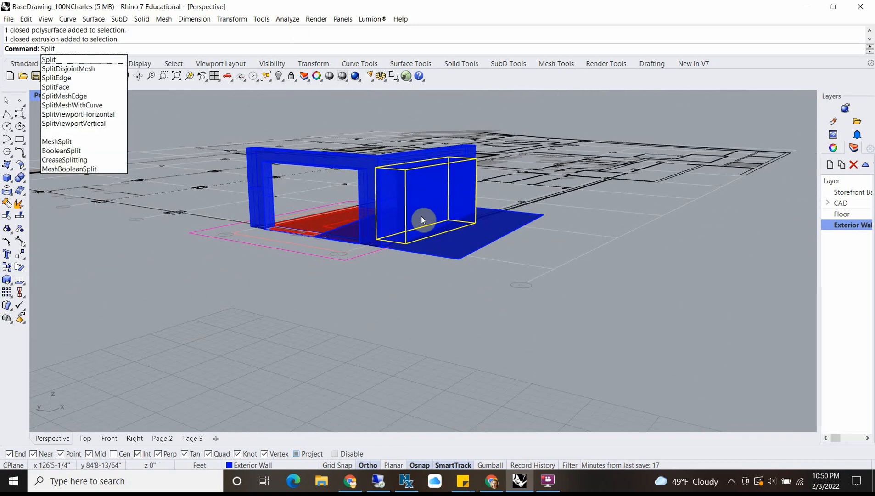
{"action": "key", "text": "BackSpace"}
{"action": "key", "text": "BackSpace"}
{"action": "key", "text": "BackSpace"}
{"action": "key", "text": "BackSpace"}
{"action": "key", "text": "BackSpace"}
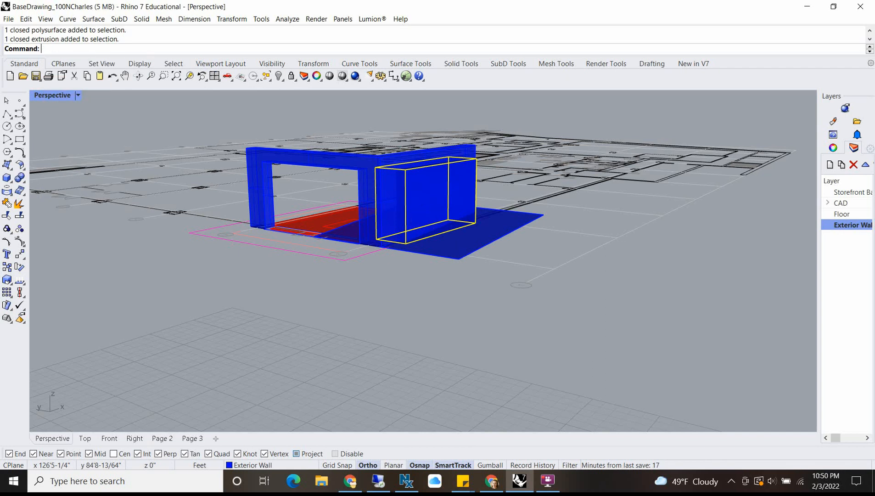
{"action": "type", "text": "BooleanSplit"}
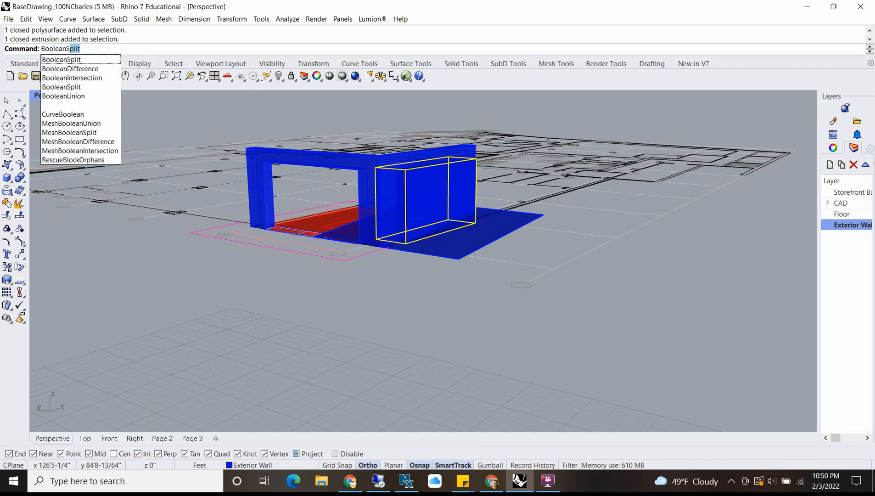
{"action": "key", "text": "Return"}
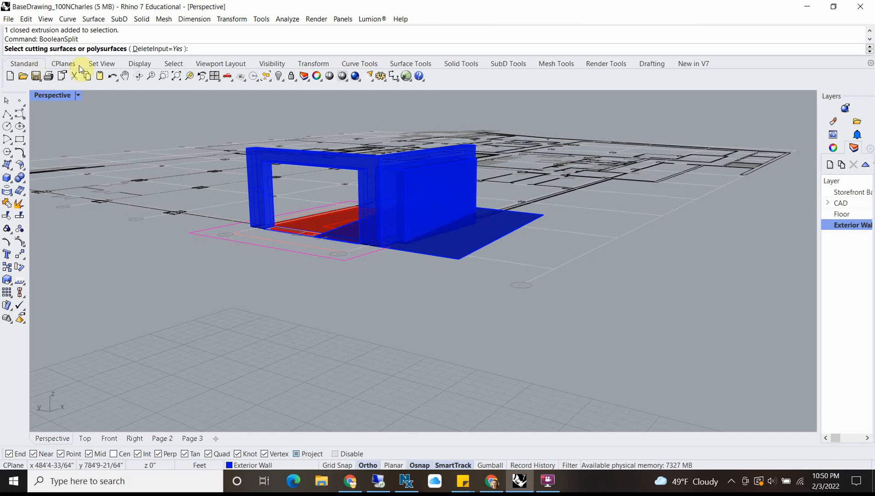
{"action": "left_click", "coordinate": [452, 257]}
{"action": "right_click_drag", "start_coordinate": [450, 259], "coordinate": [465, 302]}
{"action": "key", "text": "Return"}
{"action": "right_click_drag", "start_coordinate": [418, 288], "coordinate": [380, 312]}
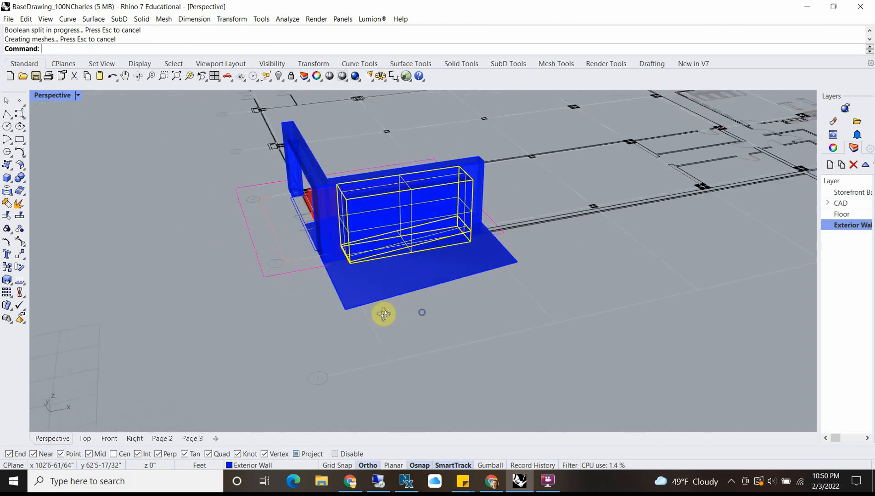
Step: Undo the Boolean split of the window box
{"action": "scroll", "coordinate": [390, 248], "scroll_direction": "up", "scroll_amount": 5}
{"action": "left_click", "coordinate": [478, 249]}
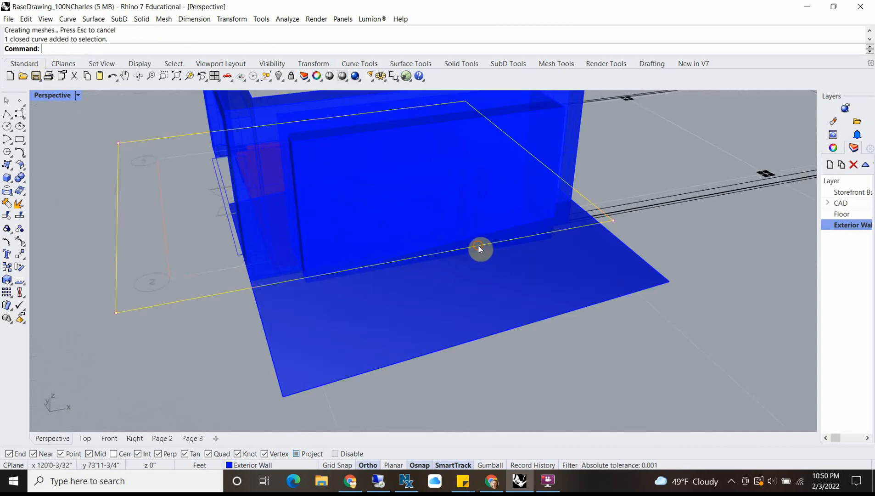
{"action": "left_click", "coordinate": [514, 356]}
{"action": "key", "text": "ctrl+z"}
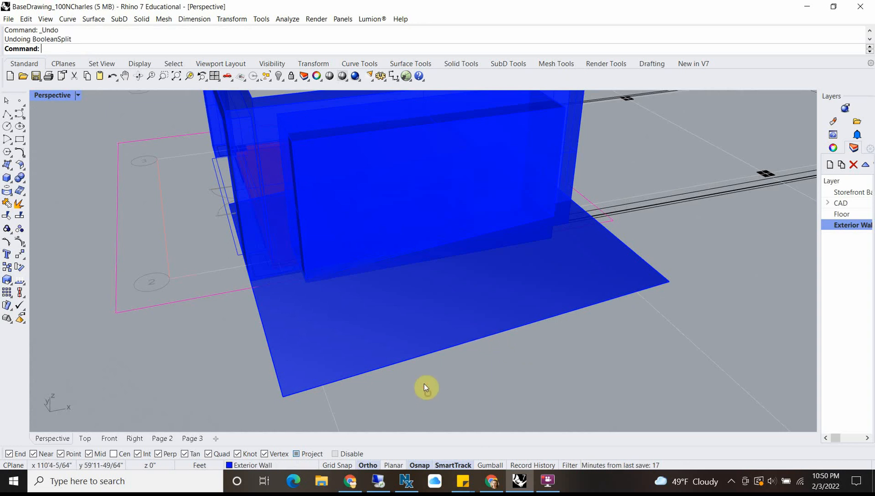
Step: Boolean-split the solid window box, using the sloped grade surface as the cutting object
{"action": "left_click", "coordinate": [393, 349]}
{"action": "left_click", "coordinate": [336, 243]}
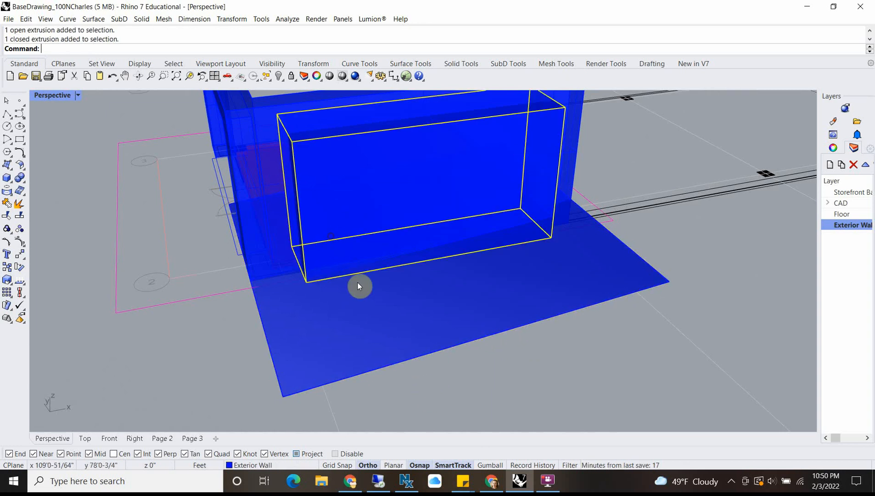
{"action": "left_click", "coordinate": [479, 360]}
{"action": "type", "text": "Boole"}
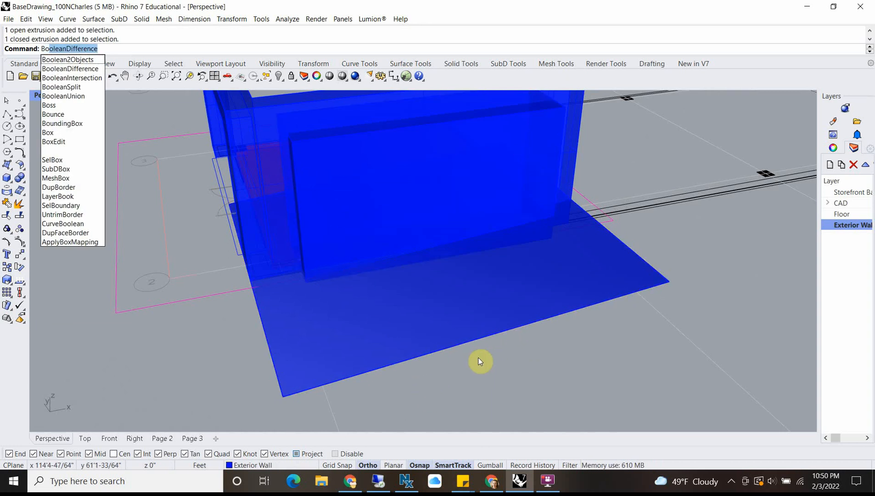
{"action": "type", "text": "anSplit"}
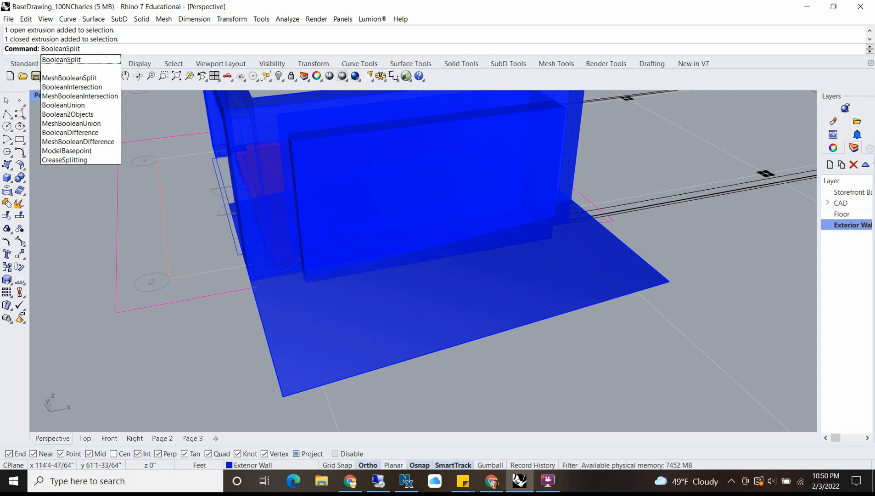
{"action": "key", "text": "Return"}
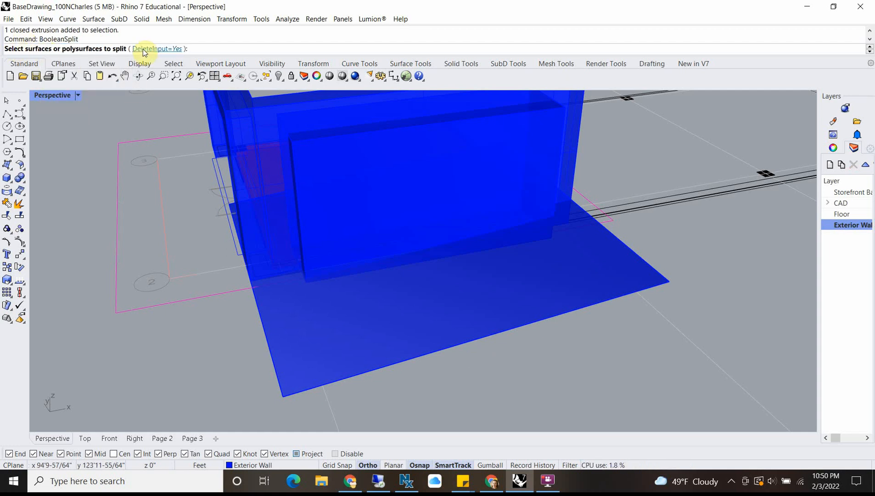
{"action": "left_click", "coordinate": [298, 141]}
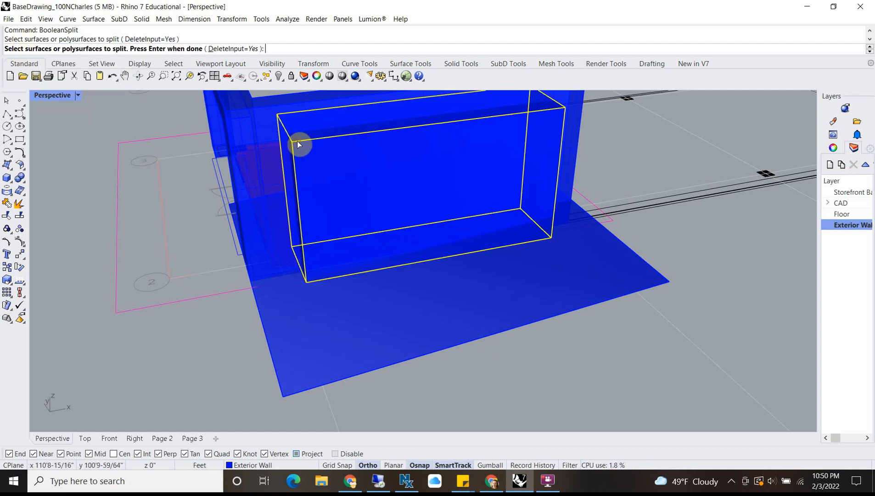
{"action": "right_click_drag", "start_coordinate": [298, 141], "coordinate": [424, 220]}
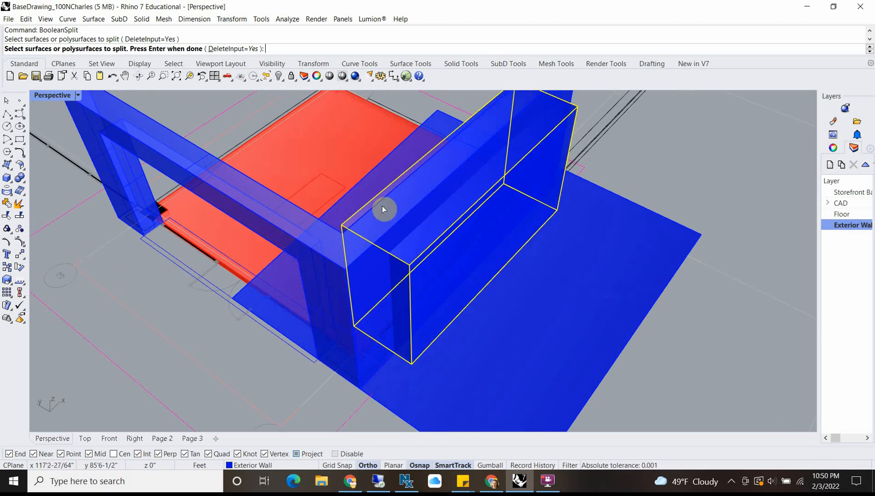
{"action": "key", "text": "Return"}
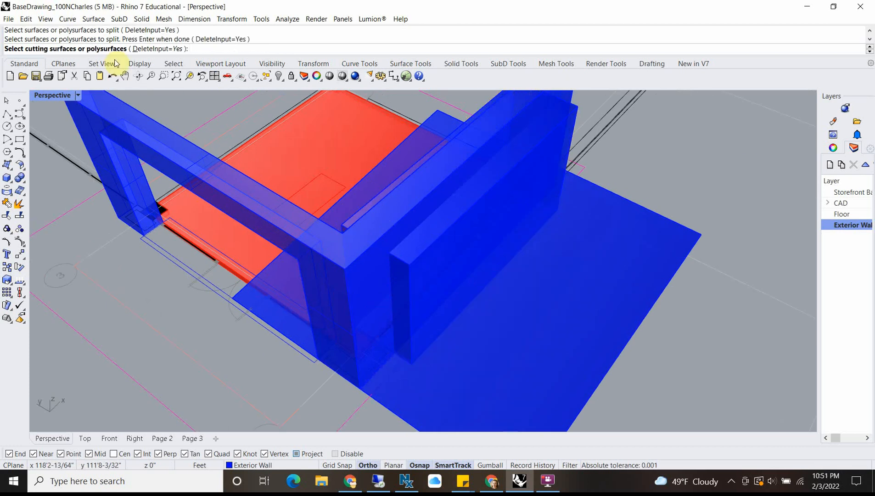
{"action": "left_click", "coordinate": [648, 216]}
{"action": "key", "text": "Return"}
Step: Delete the sloped grade surface that cut the window box
{"action": "right_click_drag", "start_coordinate": [636, 216], "coordinate": [516, 261]}
{"action": "left_click", "coordinate": [617, 241]}
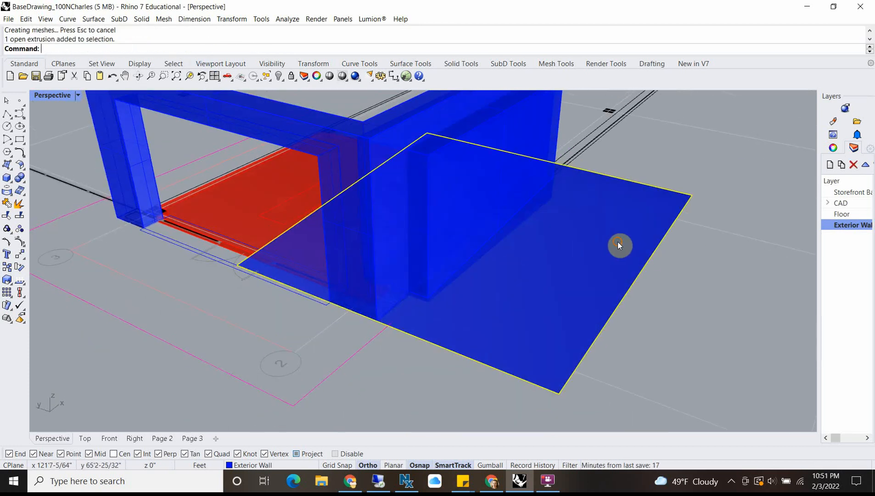
{"action": "key", "text": "Delete"}
Step: Delete the lower piece of the split window box, below the sloped grade cut
{"action": "left_click", "coordinate": [530, 218]}
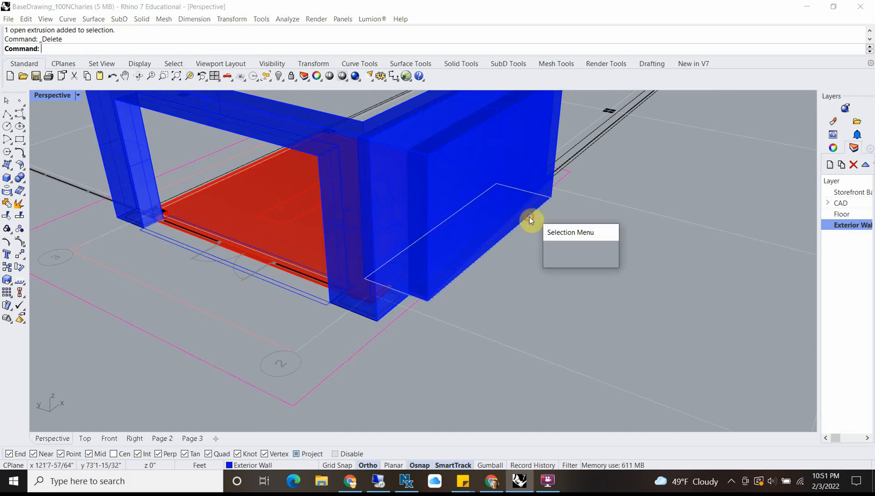
{"action": "left_click", "coordinate": [580, 254]}
{"action": "right_click_drag", "start_coordinate": [567, 260], "coordinate": [426, 236]}
{"action": "scroll", "coordinate": [373, 288], "scroll_direction": "up", "scroll_amount": 5}
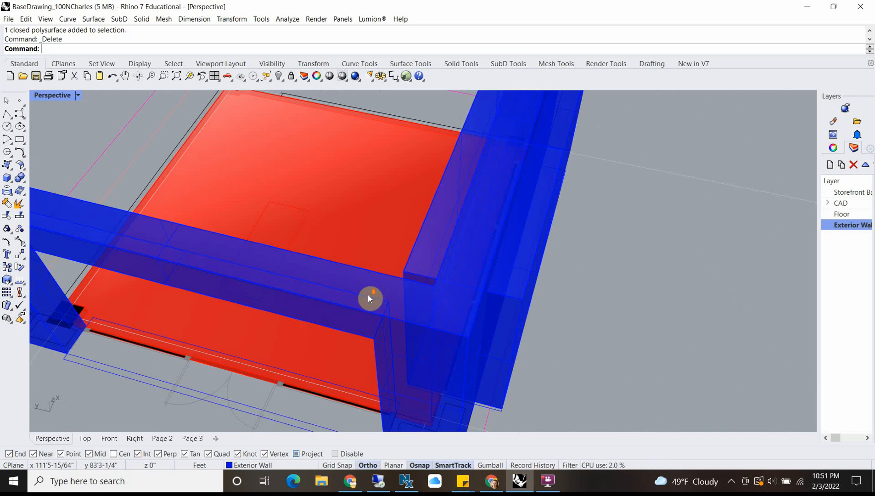
Step: Subtract the remaining window box from the exterior wall with BooleanDifference to cut the sloped-sill window opening
{"action": "scroll", "coordinate": [367, 294], "scroll_direction": "down", "scroll_amount": 5}
{"action": "left_click", "coordinate": [369, 303]}
{"action": "type", "text": "Bool"}
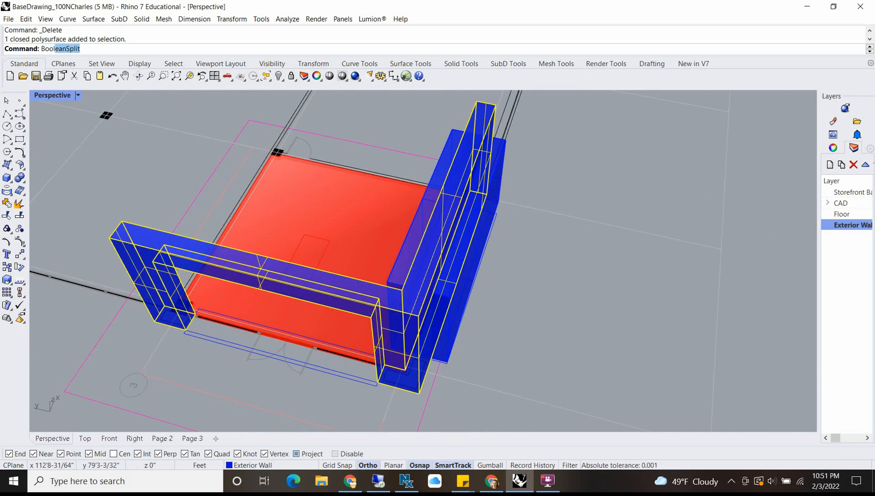
{"action": "type", "text": "ea"}
{"action": "type", "text": "nDifference"}
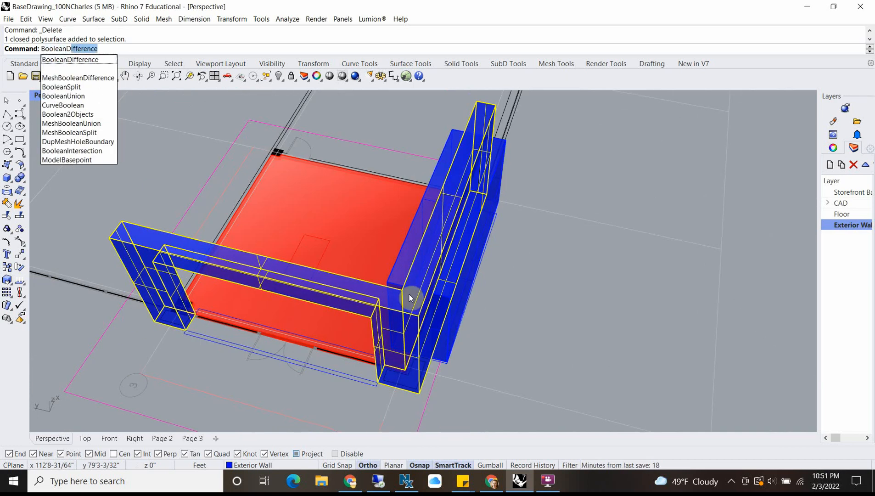
{"action": "key", "text": "Return"}
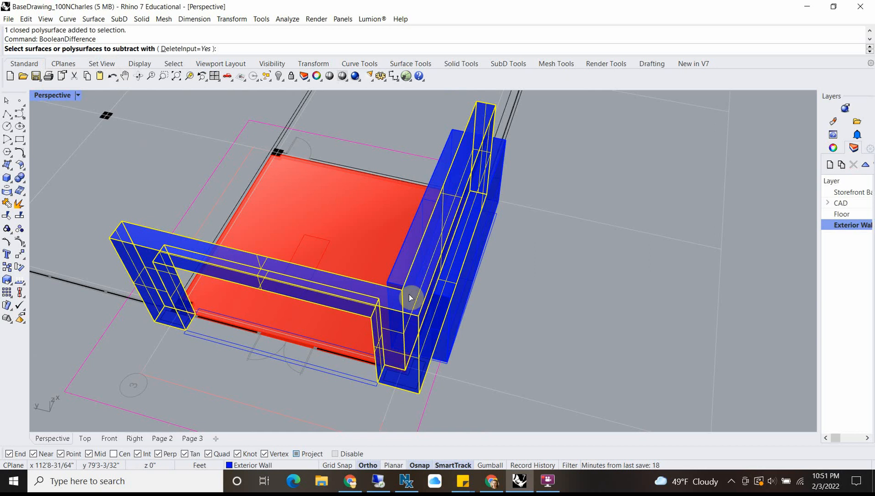
{"action": "left_click", "coordinate": [449, 365]}
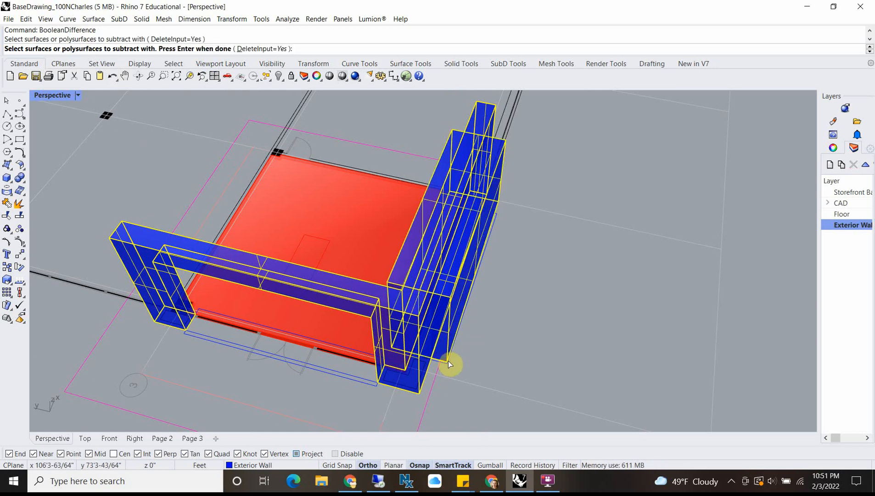
{"action": "key", "text": "Return"}
Step: Examine the window and door openings in the exterior walls from several angles, inside and outside the bay
{"action": "right_click_drag", "start_coordinate": [485, 346], "coordinate": [646, 332]}
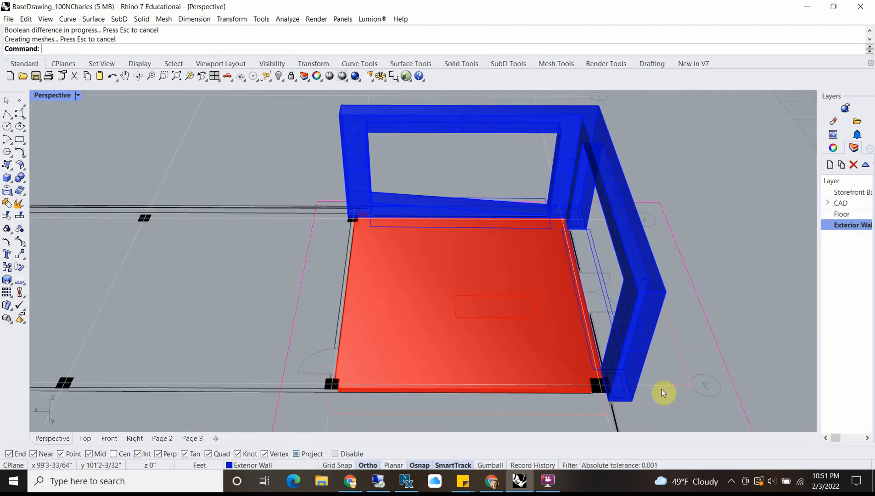
{"action": "right_click_drag", "start_coordinate": [662, 389], "coordinate": [545, 344]}
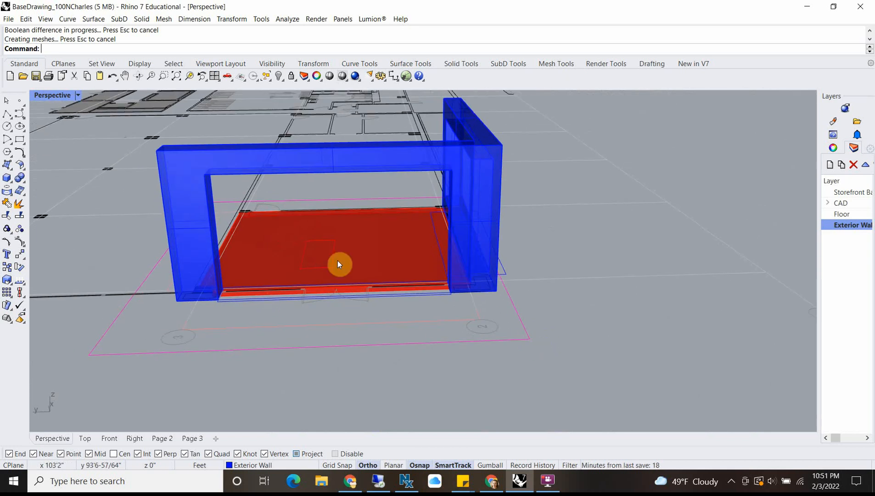
{"action": "right_click_drag", "start_coordinate": [337, 264], "coordinate": [420, 207]}
{"action": "right_click_drag", "start_coordinate": [307, 426], "coordinate": [293, 283]}
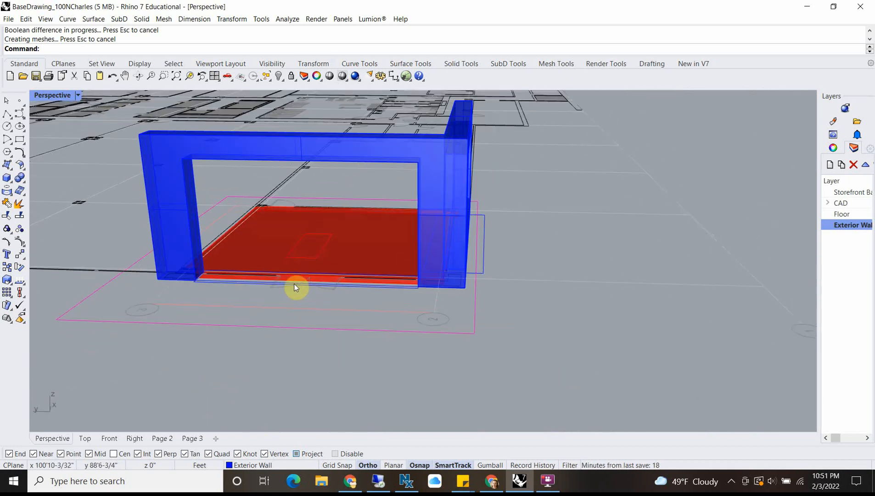
{"action": "scroll", "coordinate": [255, 278], "scroll_direction": "up", "scroll_amount": 9}
{"action": "scroll", "coordinate": [309, 302], "scroll_direction": "down", "scroll_amount": 5}
{"action": "right_click_drag", "start_coordinate": [358, 239], "coordinate": [204, 329]}
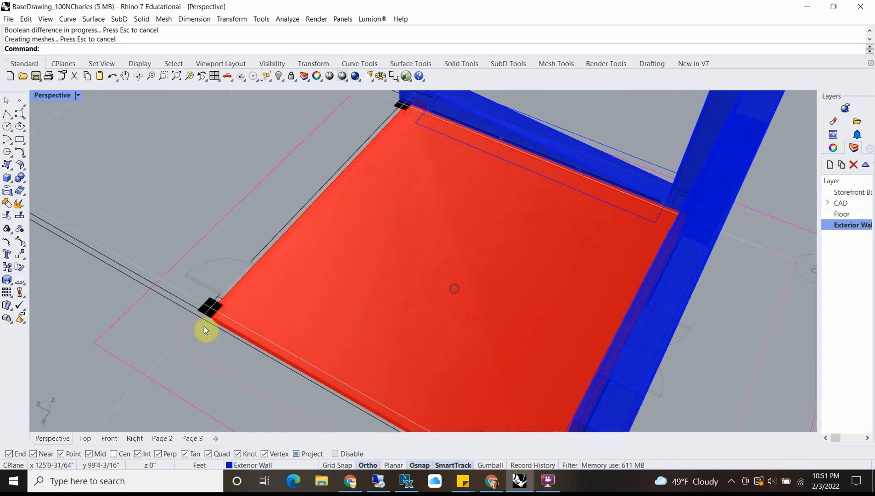
Step: Widen the layer list in the four-viewport layout and create a new layer named columns
{"action": "double_click", "coordinate": [45, 95]}
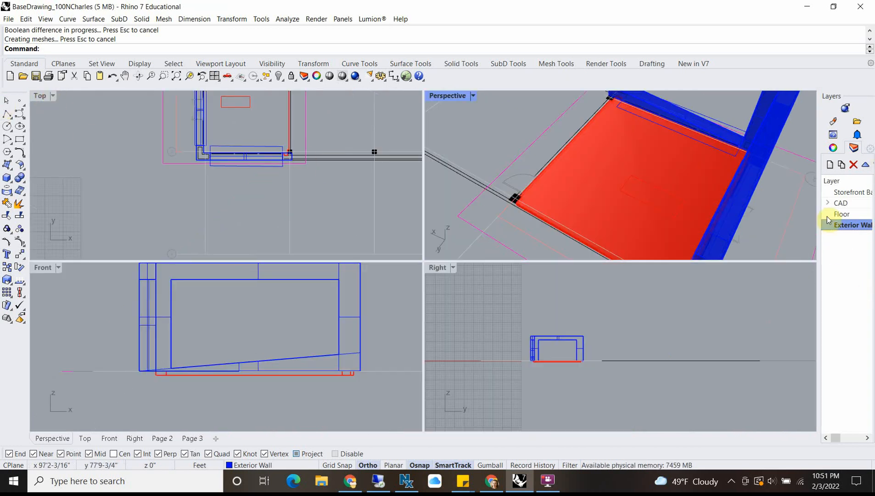
{"action": "left_click_drag", "start_coordinate": [817, 230], "coordinate": [586, 232]}
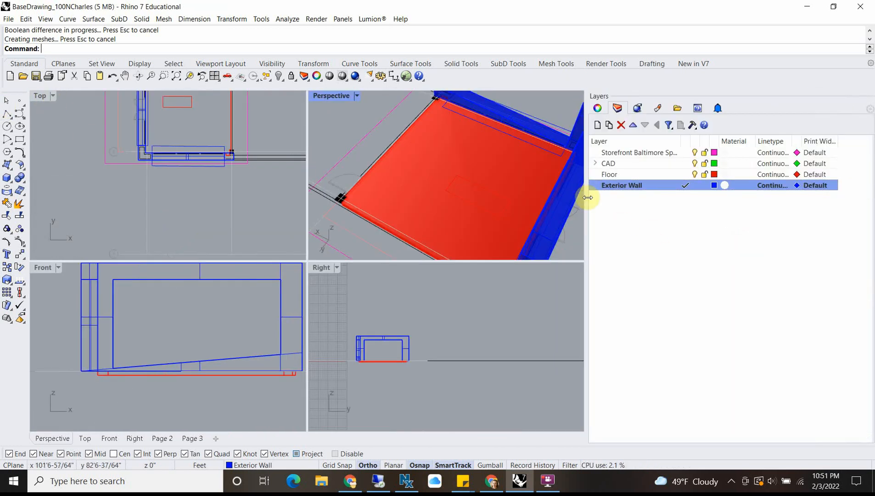
{"action": "left_click_drag", "start_coordinate": [588, 197], "coordinate": [661, 197]}
{"action": "left_click", "coordinate": [670, 124]}
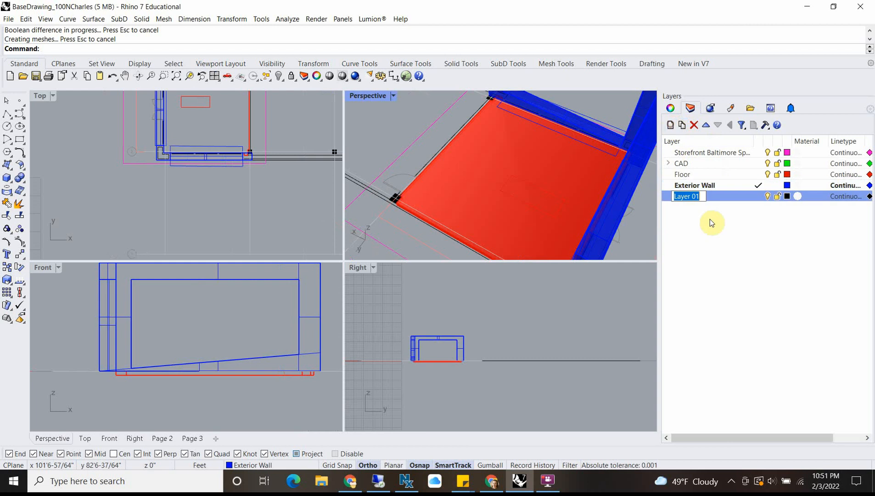
{"action": "type", "text": "columns"}
{"action": "left_click", "coordinate": [711, 233]}
Step: Set the columns layer's colour to purple, hex #6E30C2
{"action": "left_click", "coordinate": [785, 196]}
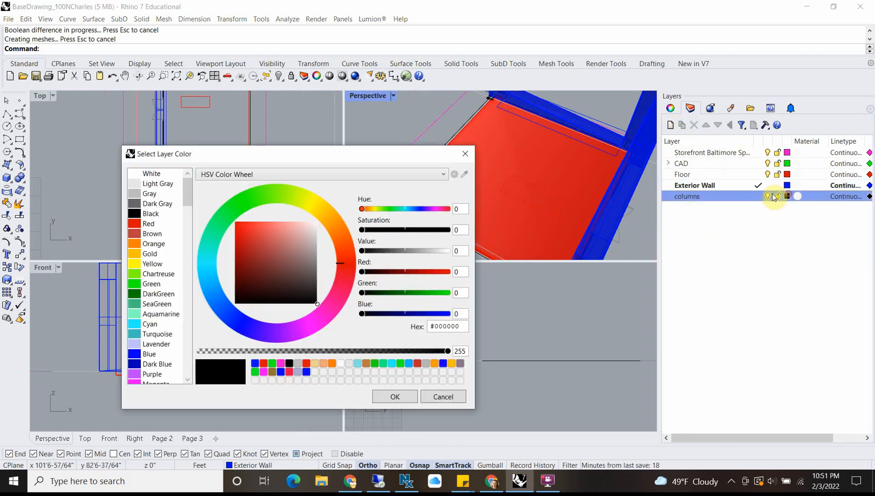
{"action": "left_click", "coordinate": [256, 337]}
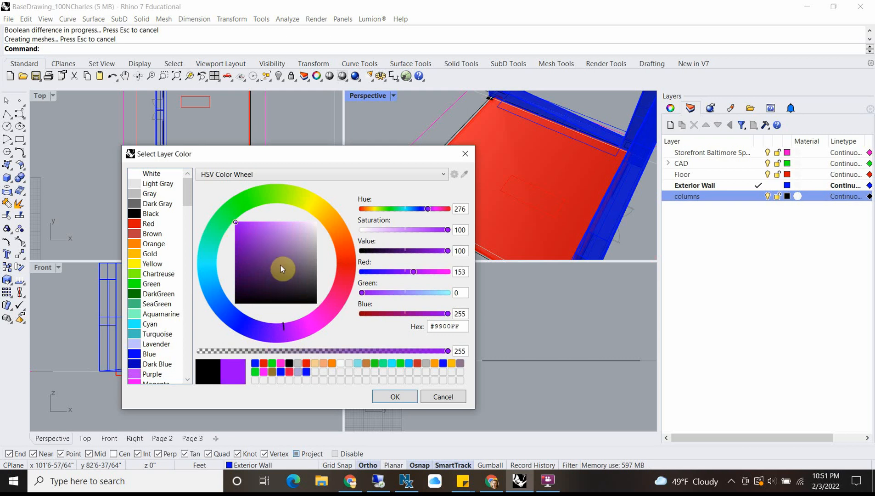
{"action": "left_click_drag", "start_coordinate": [264, 267], "coordinate": [294, 281]}
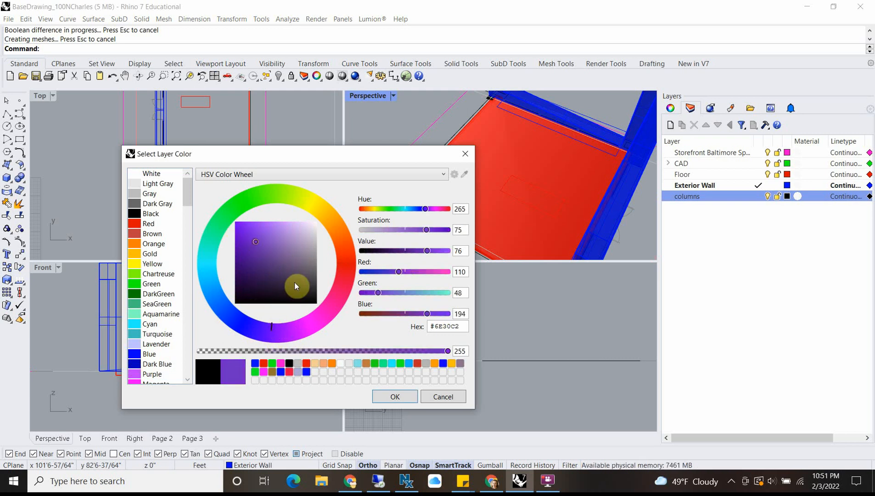
{"action": "left_click", "coordinate": [395, 396]}
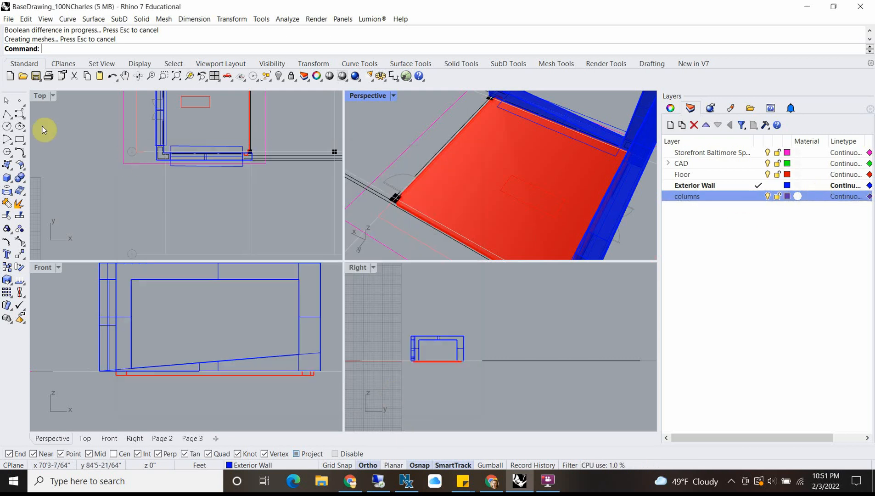
Step: Make the columns layer current and trace a rectangle in plan over the black column on grid line 3 at the exterior wall
{"action": "double_click", "coordinate": [40, 97]}
{"action": "scroll", "coordinate": [281, 164], "scroll_direction": "up", "scroll_amount": 3}
{"action": "scroll", "coordinate": [289, 176], "scroll_direction": "up", "scroll_amount": 3}
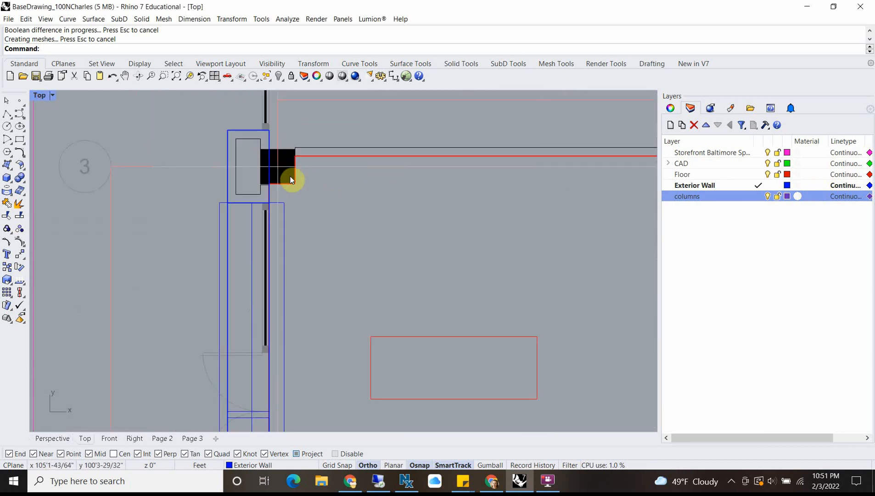
{"action": "left_click", "coordinate": [285, 154]}
{"action": "left_click", "coordinate": [453, 218]}
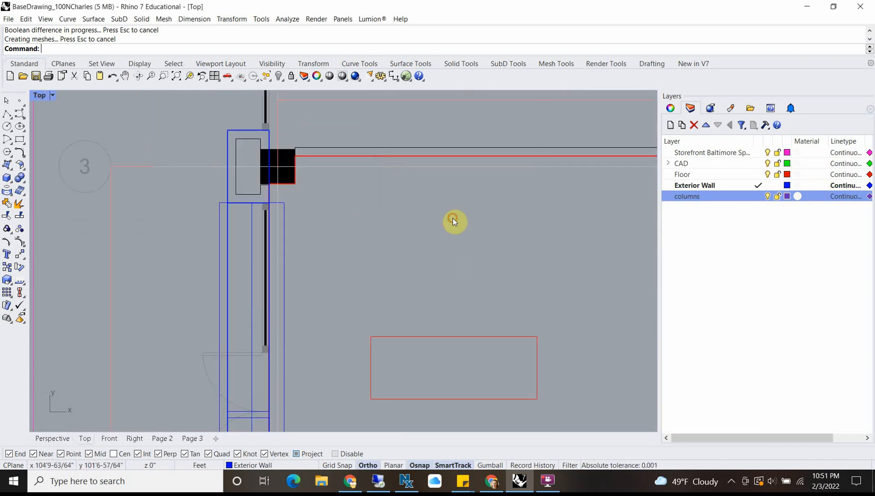
{"action": "left_click", "coordinate": [20, 140]}
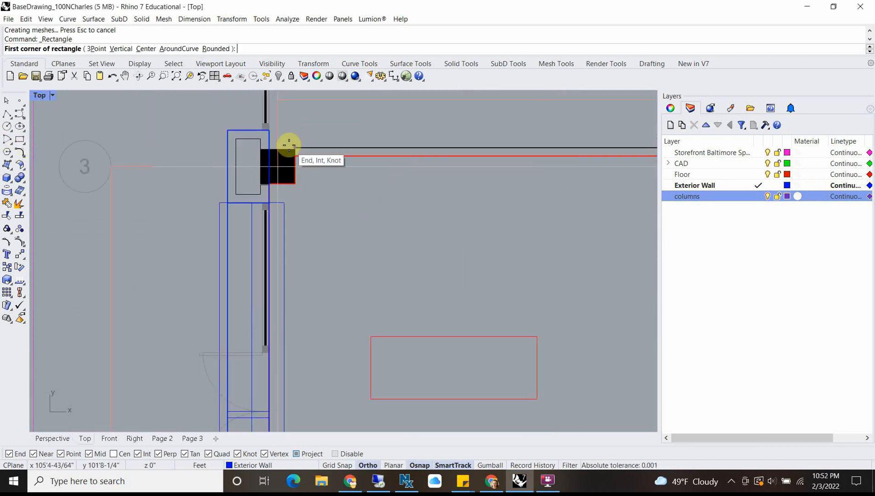
{"action": "double_click", "coordinate": [739, 197]}
{"action": "scroll", "coordinate": [229, 146], "scroll_direction": "up", "scroll_amount": 5}
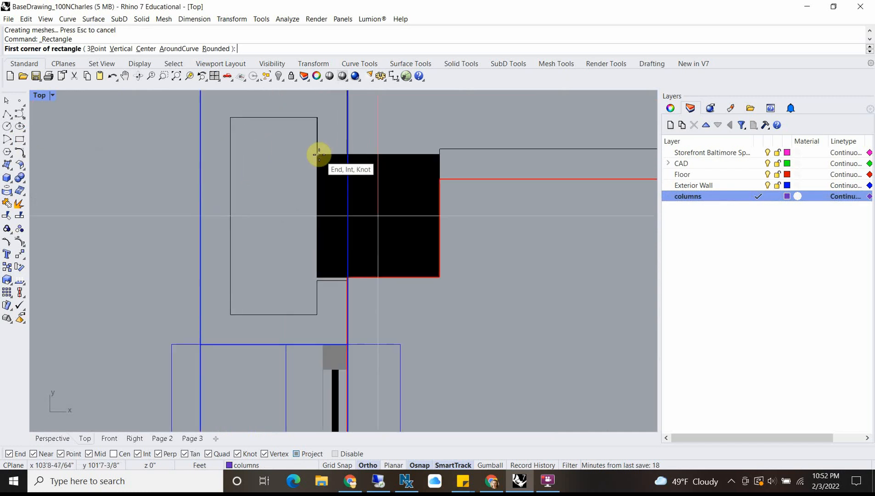
{"action": "left_click", "coordinate": [316, 153]}
{"action": "scroll", "coordinate": [431, 257], "scroll_direction": "up", "scroll_amount": 3}
{"action": "left_click", "coordinate": [387, 313]}
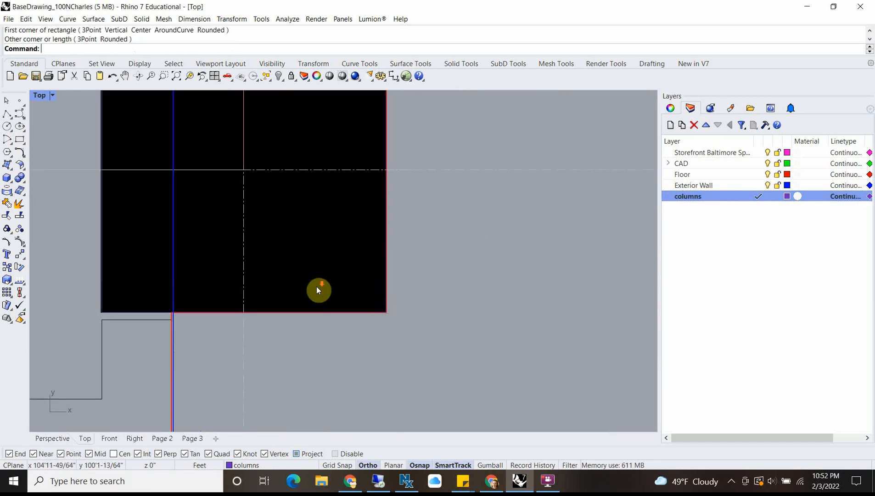
Step: Trace a rectangle over the interior column on grid line 3, beside the single door swing
{"action": "scroll", "coordinate": [316, 286], "scroll_direction": "down", "scroll_amount": 5}
{"action": "left_click", "coordinate": [20, 140]}
{"action": "scroll", "coordinate": [229, 192], "scroll_direction": "down", "scroll_amount": 4}
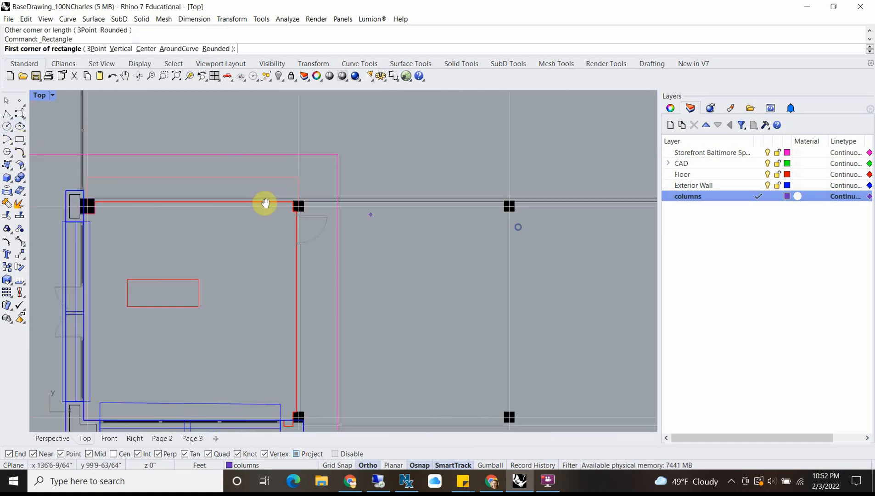
{"action": "scroll", "coordinate": [165, 182], "scroll_direction": "up", "scroll_amount": 6}
{"action": "left_click", "coordinate": [177, 185]}
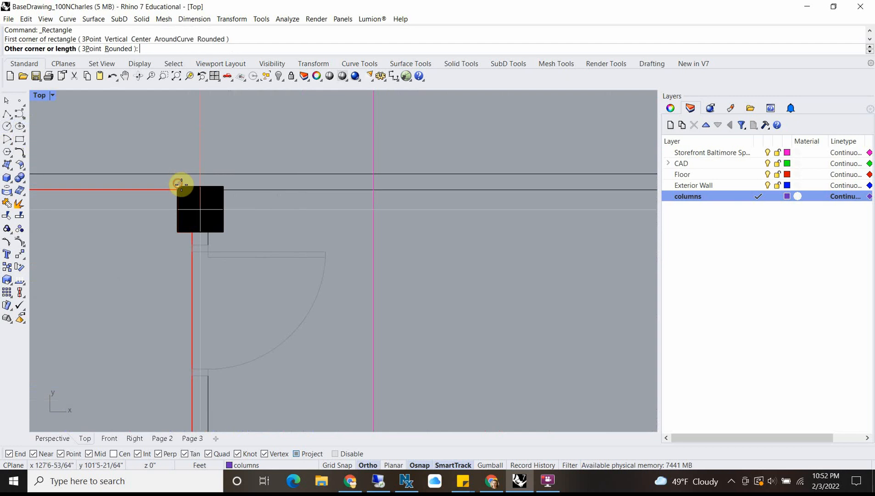
{"action": "left_click", "coordinate": [225, 233]}
Step: Trace a rectangle over the column on grid line 2, at the end of the sloped-sill window wall
{"action": "scroll", "coordinate": [235, 280], "scroll_direction": "down", "scroll_amount": 8}
{"action": "right_click_drag", "start_coordinate": [286, 338], "coordinate": [335, 207]}
{"action": "scroll", "coordinate": [286, 296], "scroll_direction": "up", "scroll_amount": 8}
{"action": "right_click", "coordinate": [301, 282]}
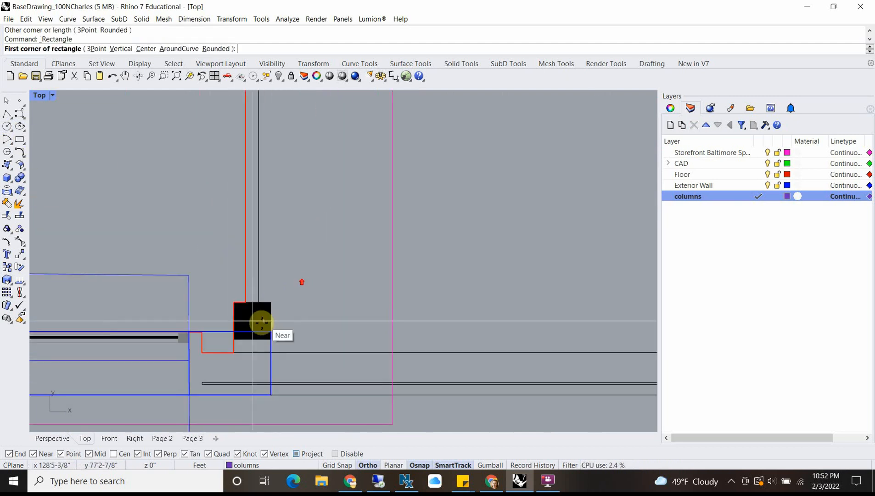
{"action": "left_click", "coordinate": [271, 303]}
{"action": "scroll", "coordinate": [241, 346], "scroll_direction": "up", "scroll_amount": 6}
{"action": "left_click", "coordinate": [227, 336]}
{"action": "scroll", "coordinate": [231, 342], "scroll_direction": "down", "scroll_amount": 12}
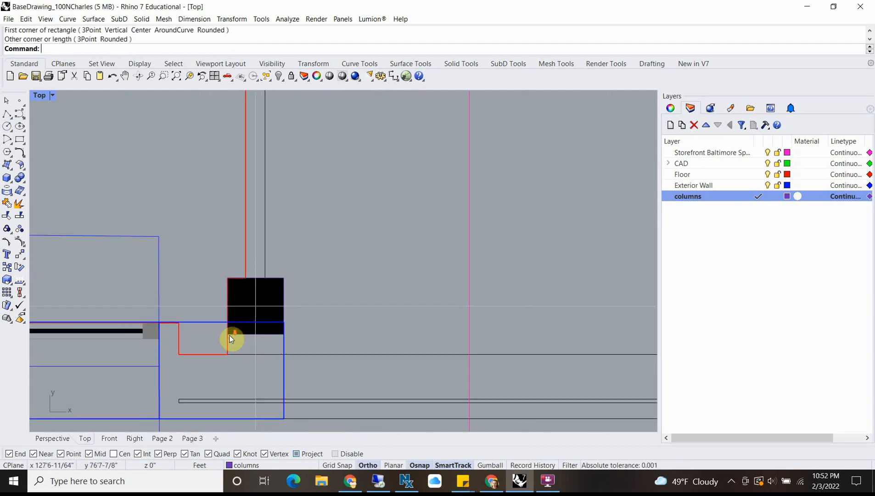
Step: Try to select the three traced column rectangles individually in the plan view
{"action": "right_click_drag", "start_coordinate": [110, 301], "coordinate": [541, 230]}
{"action": "scroll", "coordinate": [312, 224], "scroll_direction": "up", "scroll_amount": 4}
{"action": "right_click_drag", "start_coordinate": [314, 145], "coordinate": [315, 256]}
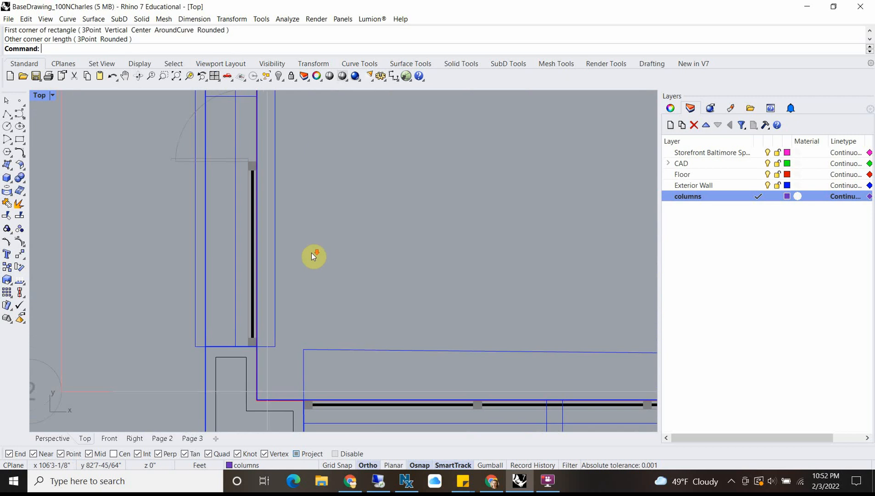
{"action": "scroll", "coordinate": [315, 256], "scroll_direction": "down", "scroll_amount": 10}
{"action": "right_click_drag", "start_coordinate": [348, 181], "coordinate": [334, 250]}
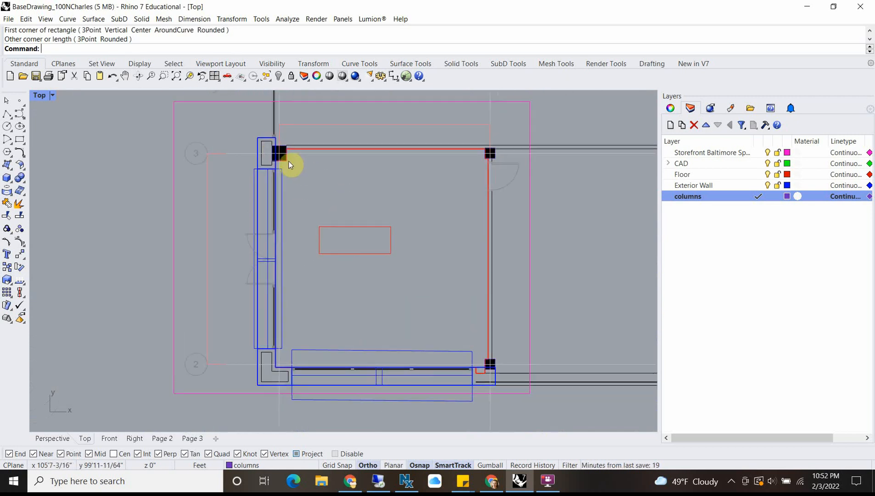
{"action": "left_click", "coordinate": [288, 161]}
{"action": "left_click", "coordinate": [328, 201]}
{"action": "scroll", "coordinate": [476, 151], "scroll_direction": "up", "scroll_amount": 3}
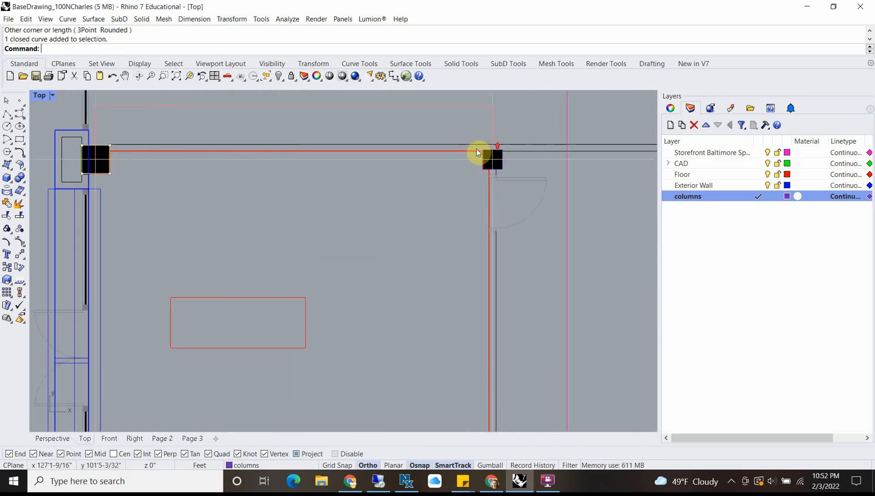
{"action": "left_click", "coordinate": [485, 151], "text": "shift"}
{"action": "left_click", "coordinate": [522, 179]}
{"action": "scroll", "coordinate": [514, 194], "scroll_direction": "down", "scroll_amount": 6}
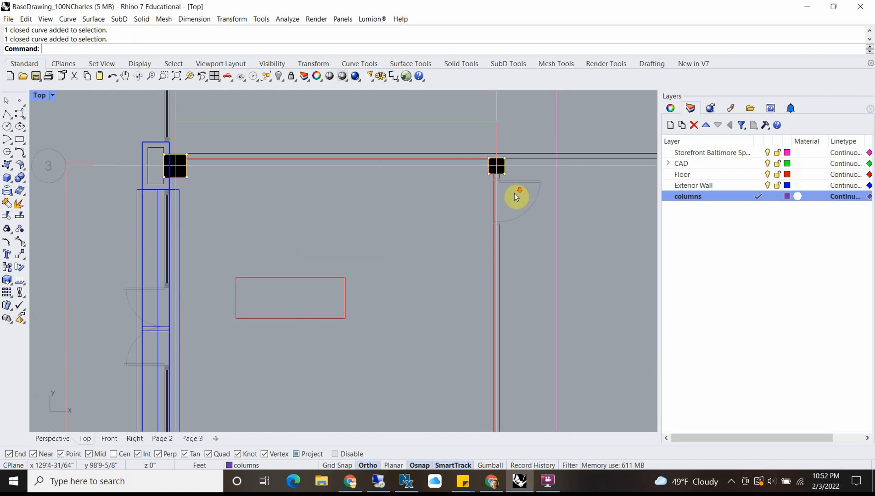
{"action": "right_click_drag", "start_coordinate": [529, 250], "coordinate": [498, 184]}
{"action": "scroll", "coordinate": [475, 309], "scroll_direction": "up", "scroll_amount": 4}
{"action": "left_click", "coordinate": [477, 283], "text": "shift"}
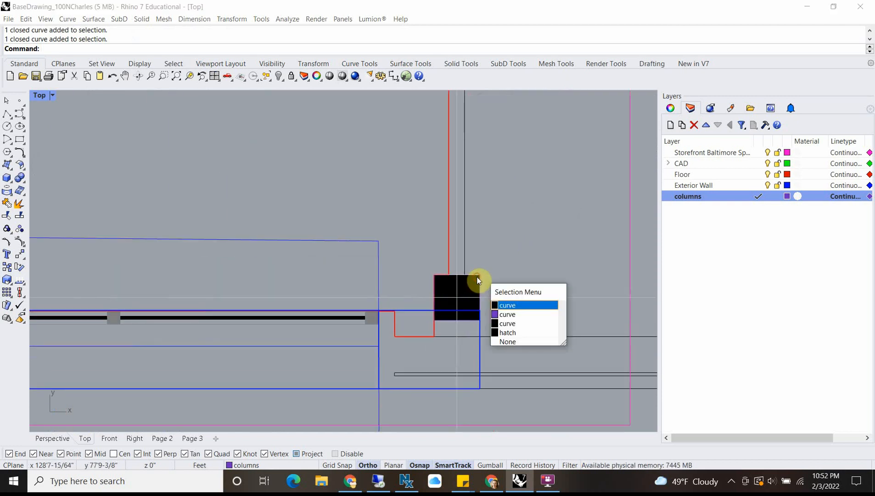
{"action": "left_click", "coordinate": [511, 315]}
{"action": "scroll", "coordinate": [427, 252], "scroll_direction": "down", "scroll_amount": 4}
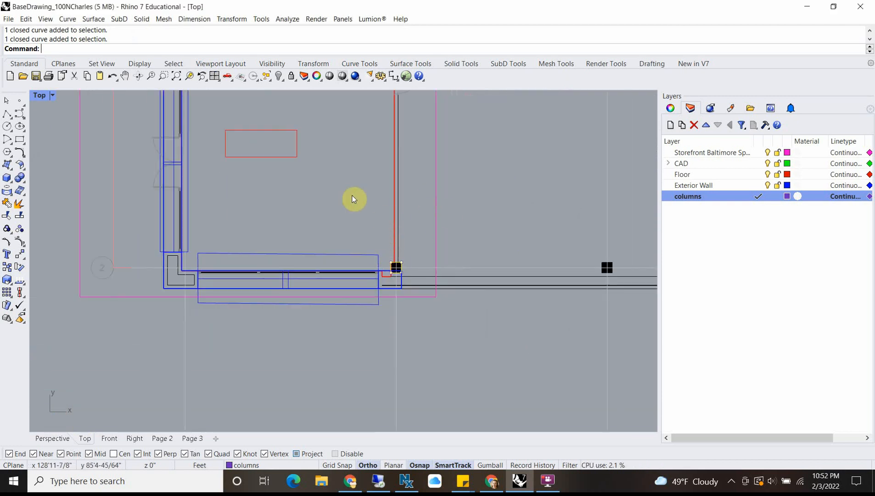
Step: Select all objects on the columns layer and extrude the three rectangles 12' to both sides as solids
{"action": "right_click", "coordinate": [742, 202]}
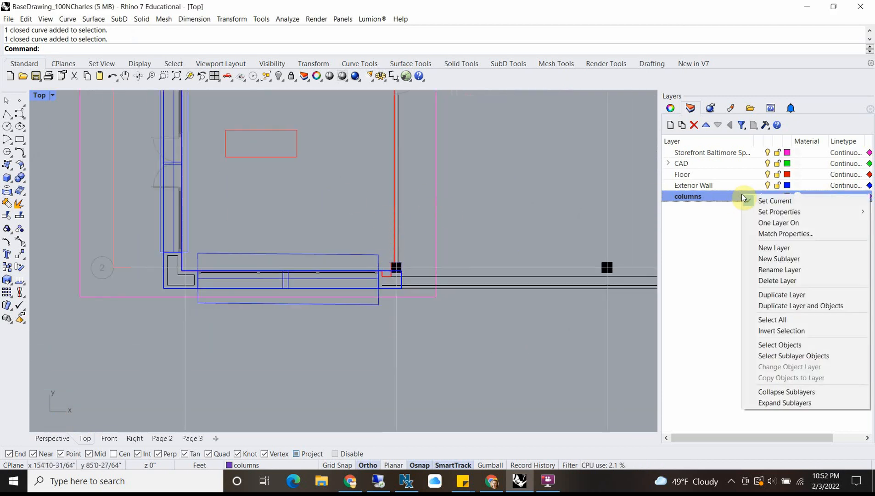
{"action": "left_click", "coordinate": [786, 345]}
{"action": "scroll", "coordinate": [280, 184], "scroll_direction": "down", "scroll_amount": 3}
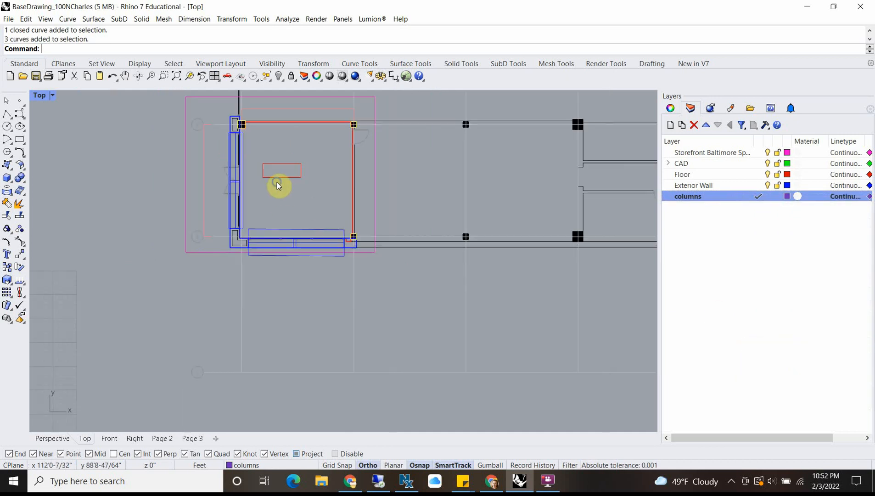
{"action": "double_click", "coordinate": [39, 95]}
{"action": "right_click_drag", "start_coordinate": [496, 178], "coordinate": [488, 159]}
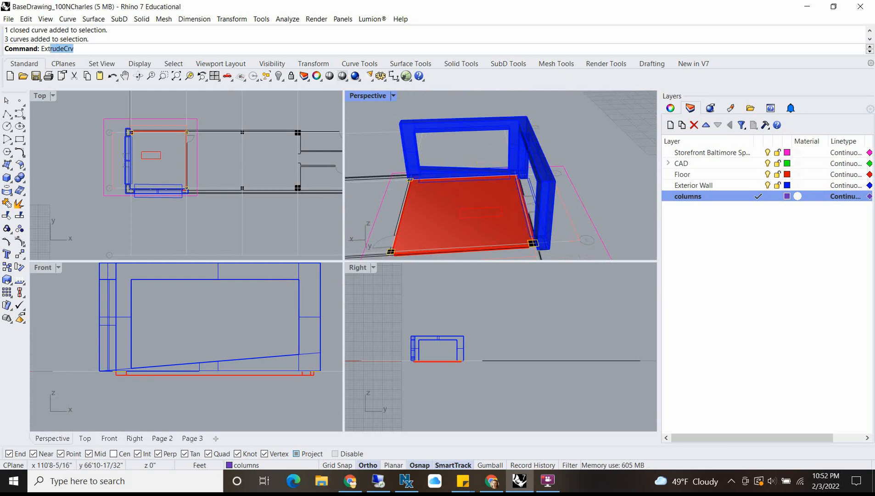
{"action": "key", "text": "Return"}
{"action": "type", "text": "12'"}
{"action": "key", "text": "Return"}
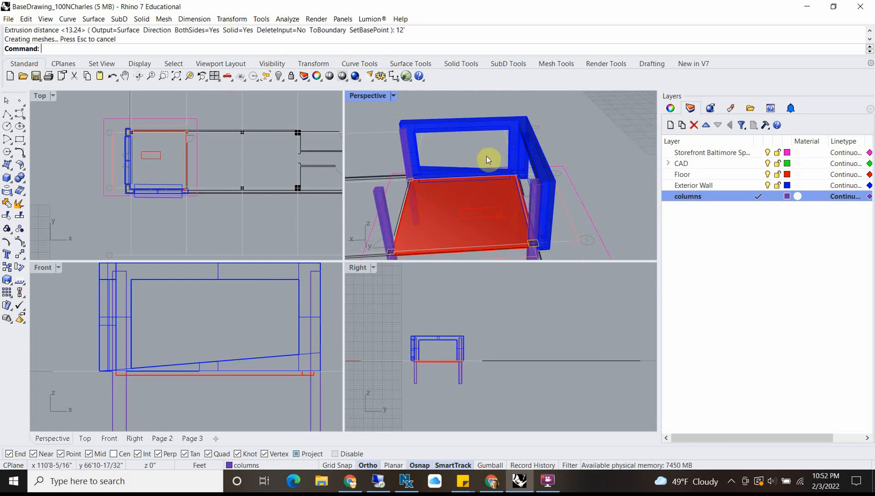
Step: Undo the two-sided column extrusion
{"action": "left_click", "coordinate": [560, 136]}
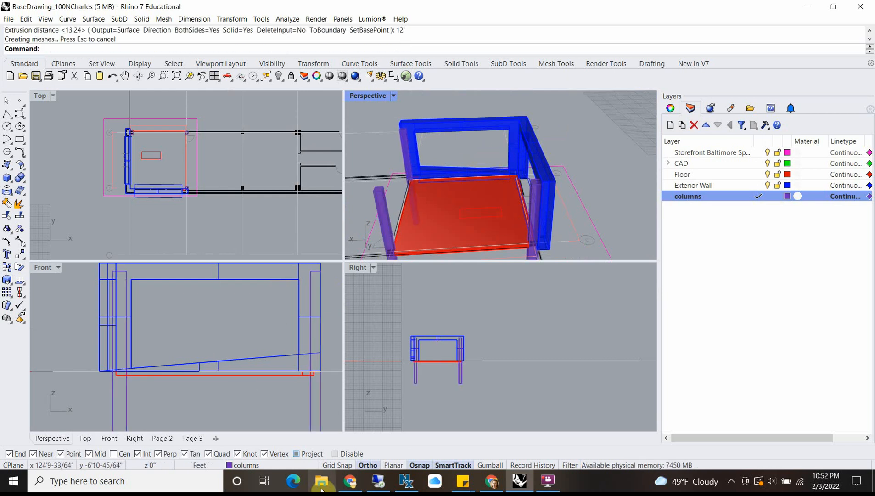
{"action": "right_click_drag", "start_coordinate": [569, 133], "coordinate": [505, 228]}
{"action": "key", "text": "ctrl+z"}
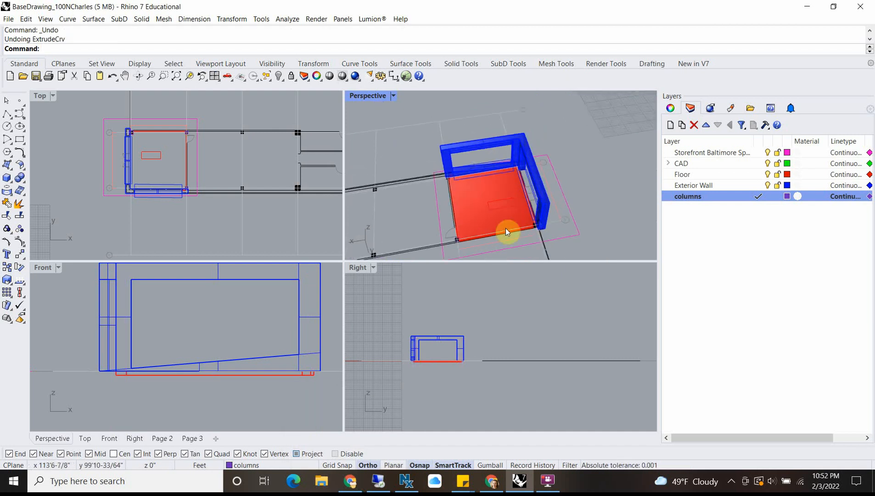
Step: Reselect the objects on the columns layer and extrude them 12' as solids with BothSides set to No
{"action": "right_click", "coordinate": [730, 197]}
{"action": "left_click", "coordinate": [782, 348]}
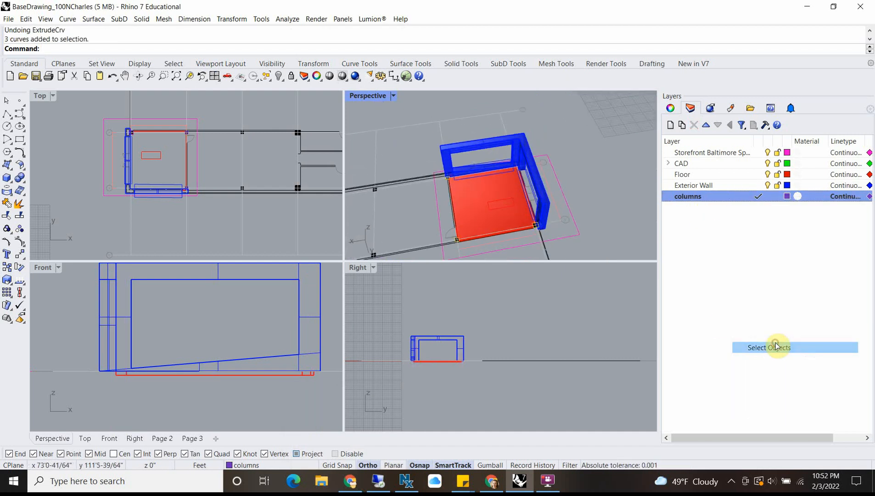
{"action": "type", "text": "ExtrudeCrv"}
{"action": "key", "text": "Return"}
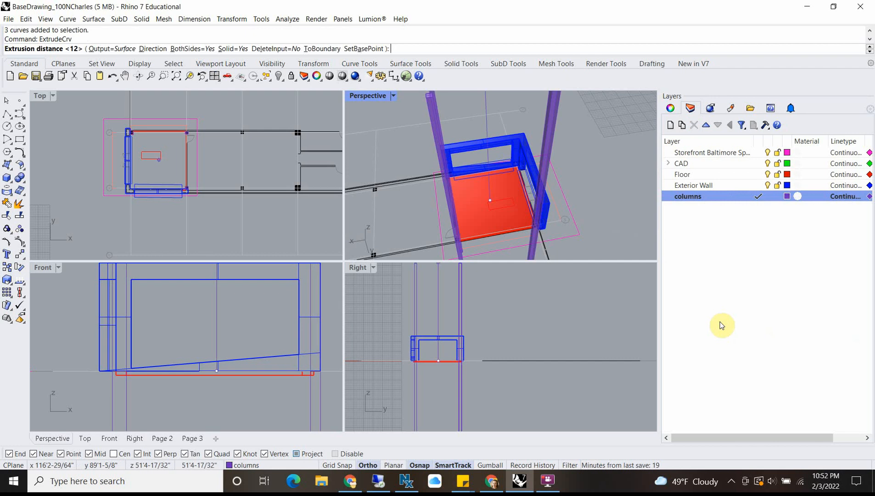
{"action": "left_click", "coordinate": [193, 49]}
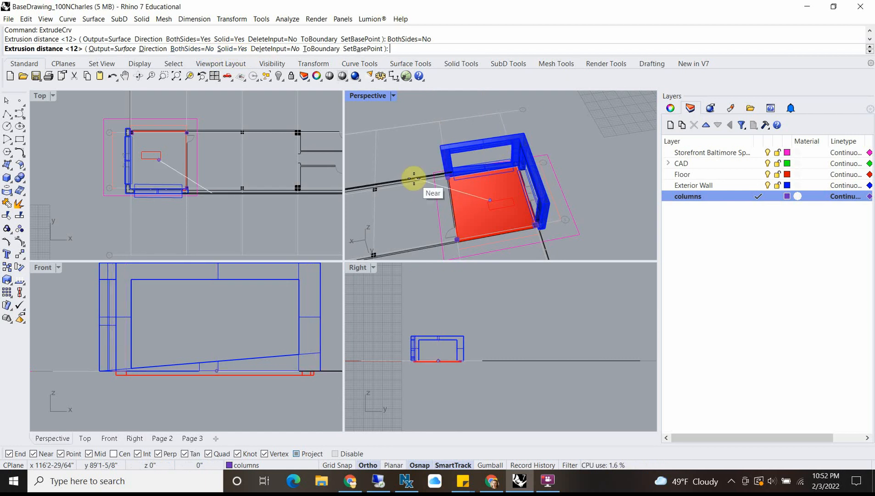
{"action": "key", "text": "Return"}
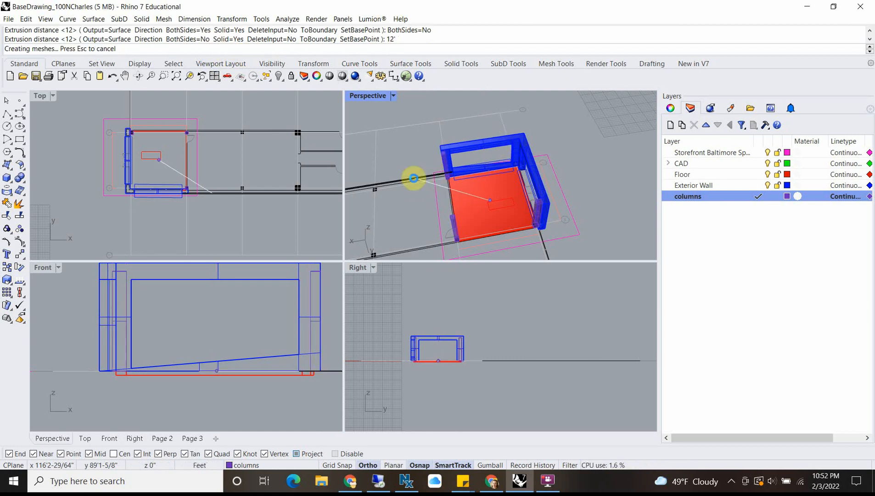
Step: Examine the extruded columns and the bay's exterior wall corners in perspective and in plan
{"action": "scroll", "coordinate": [528, 202], "scroll_direction": "up", "scroll_amount": 10}
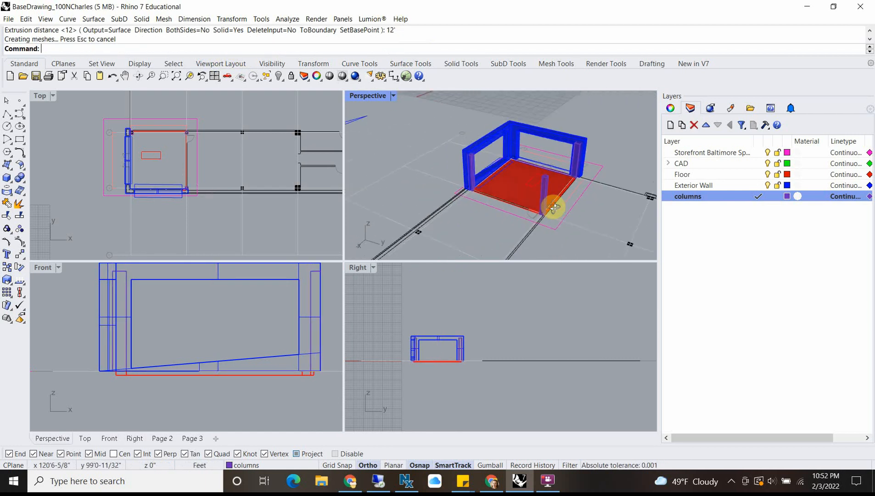
{"action": "scroll", "coordinate": [57, 197], "scroll_direction": "up", "scroll_amount": 6}
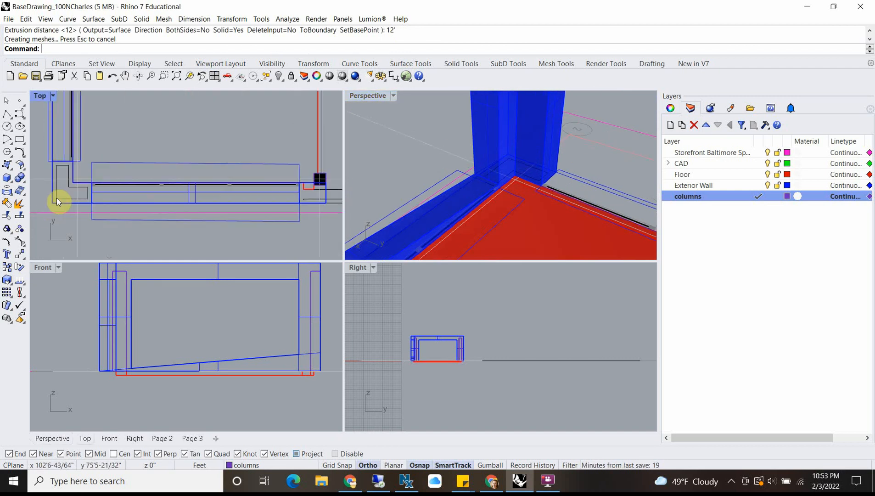
{"action": "scroll", "coordinate": [92, 157], "scroll_direction": "up", "scroll_amount": 5}
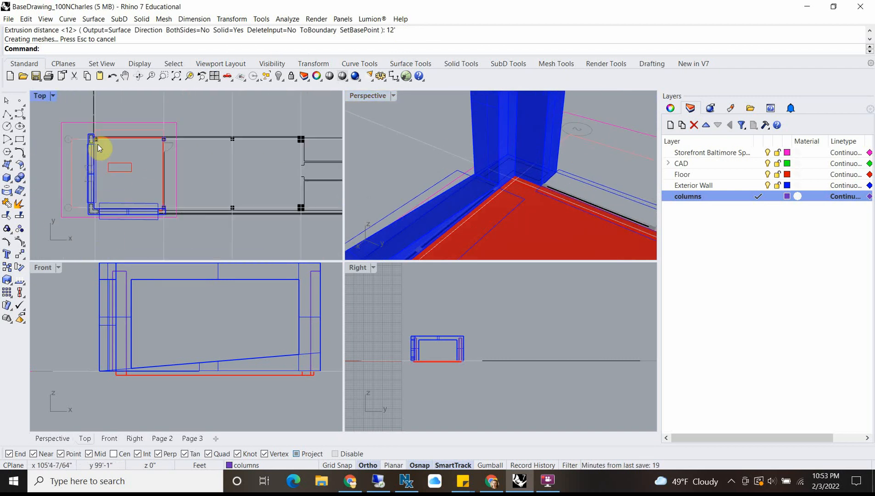
{"action": "scroll", "coordinate": [85, 140], "scroll_direction": "down", "scroll_amount": 6}
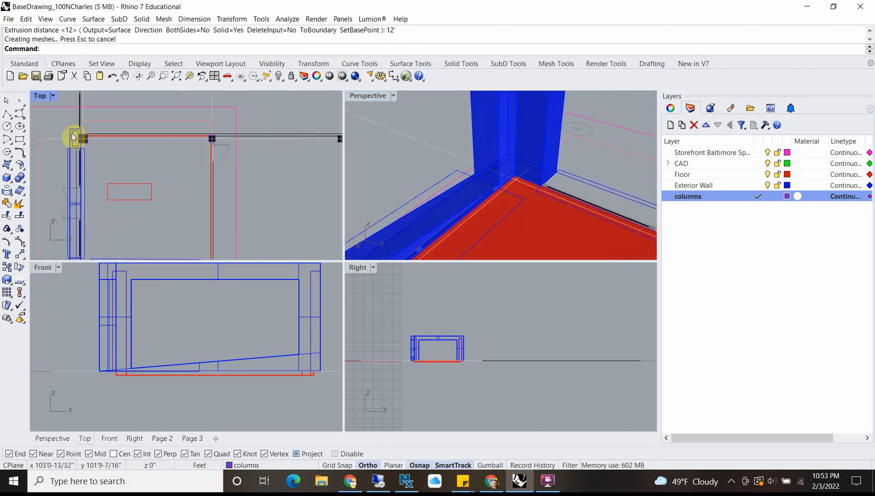
{"action": "scroll", "coordinate": [111, 195], "scroll_direction": "up", "scroll_amount": 6}
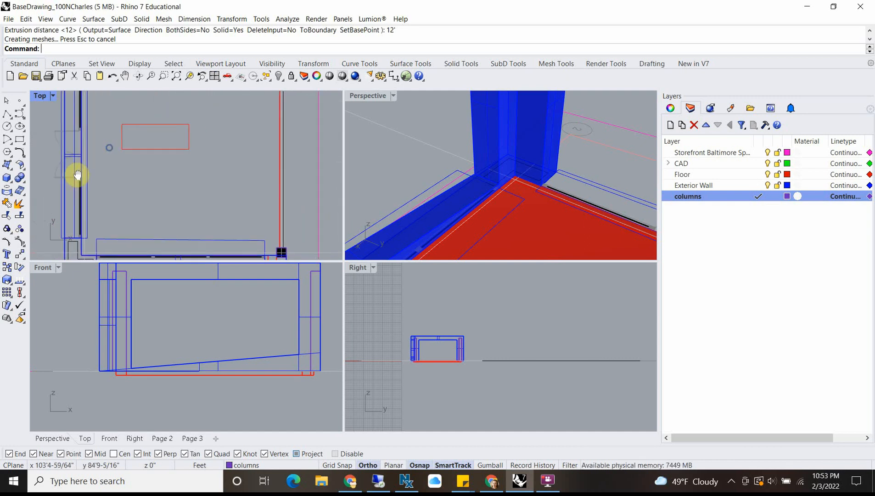
{"action": "scroll", "coordinate": [77, 212], "scroll_direction": "down", "scroll_amount": 3}
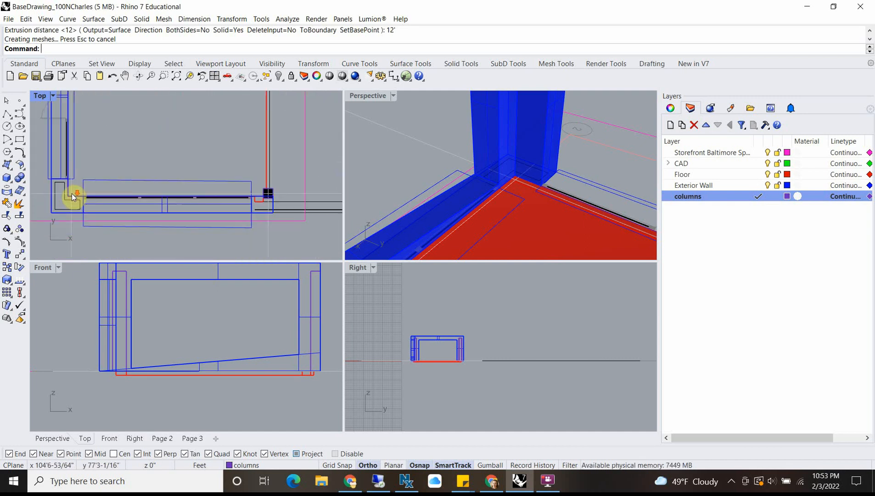
{"action": "scroll", "coordinate": [71, 197], "scroll_direction": "down", "scroll_amount": 2}
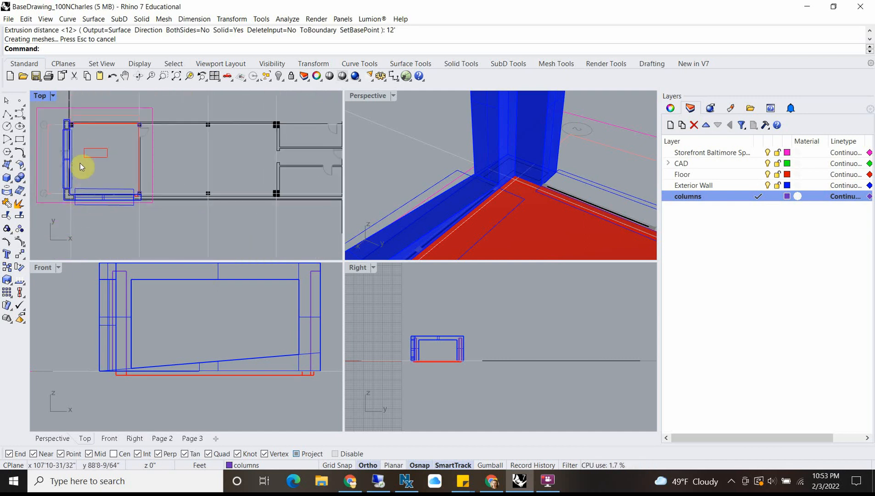
Step: Look over the column grid across the rest of the building plan and return to the corner at grid line 2
{"action": "scroll", "coordinate": [253, 173], "scroll_direction": "down", "scroll_amount": 10}
{"action": "right_click_drag", "start_coordinate": [240, 158], "coordinate": [238, 232]}
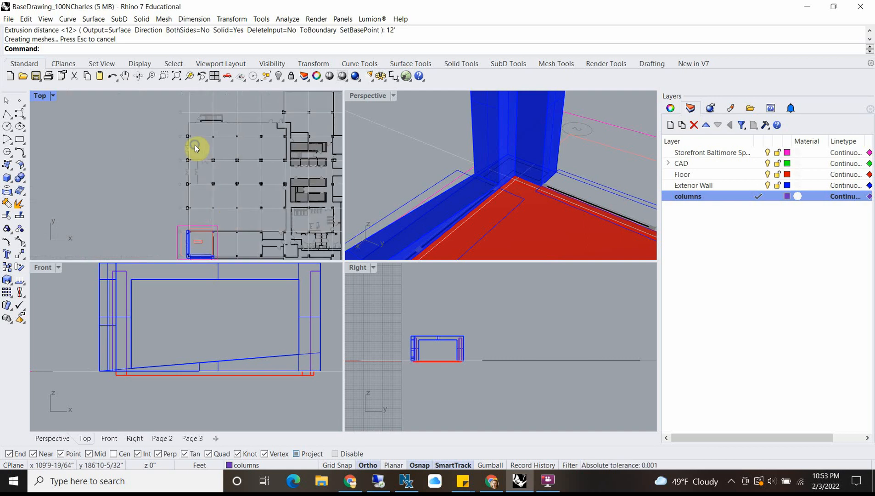
{"action": "right_click_drag", "start_coordinate": [229, 200], "coordinate": [161, 137]}
{"action": "scroll", "coordinate": [283, 205], "scroll_direction": "up", "scroll_amount": 10}
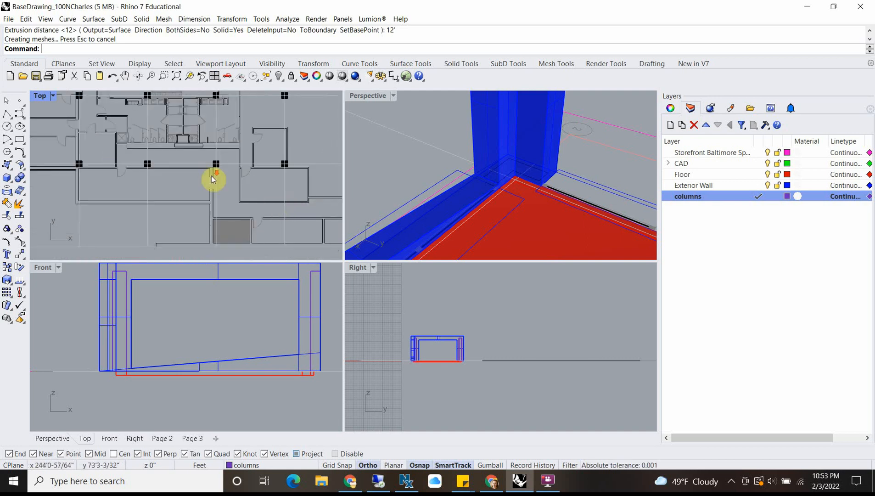
{"action": "scroll", "coordinate": [211, 176], "scroll_direction": "down", "scroll_amount": 4}
{"action": "right_click_drag", "start_coordinate": [224, 184], "coordinate": [50, 180]}
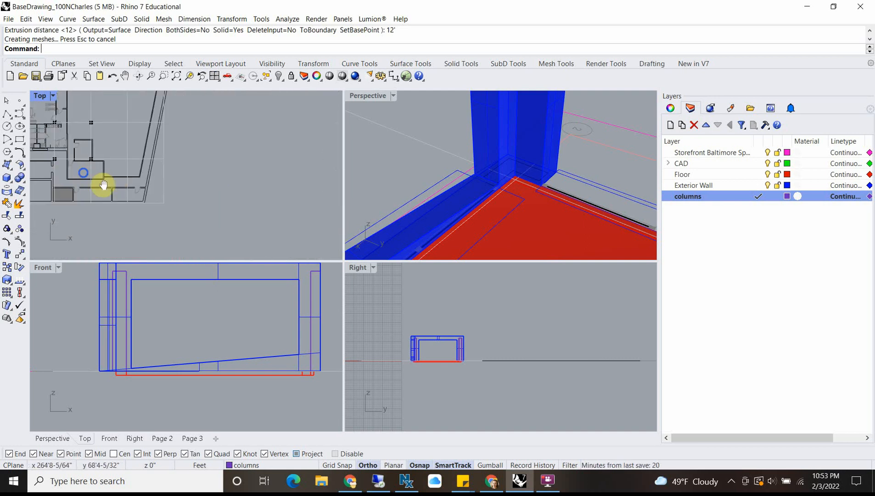
{"action": "scroll", "coordinate": [121, 203], "scroll_direction": "down", "scroll_amount": 5}
{"action": "scroll", "coordinate": [189, 185], "scroll_direction": "up", "scroll_amount": 10}
{"action": "scroll", "coordinate": [199, 191], "scroll_direction": "up", "scroll_amount": 5}
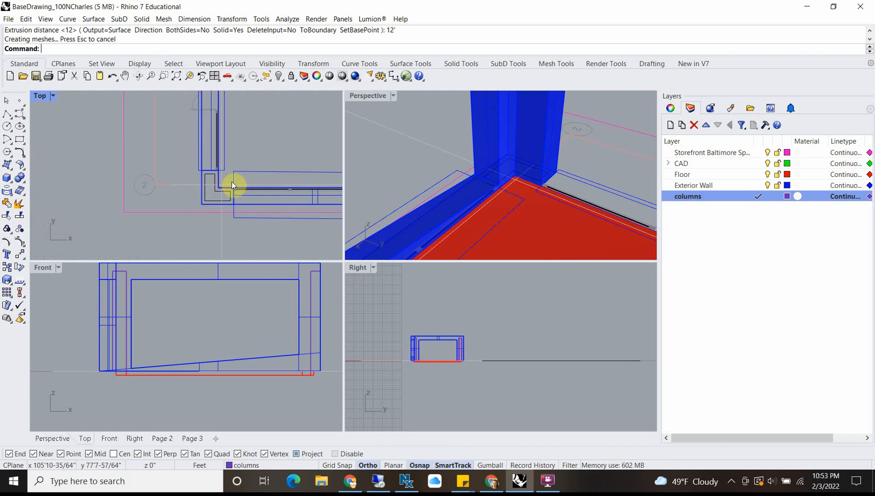
Step: Inspect the extruded columns around the floor slab in the perspective view
{"action": "scroll", "coordinate": [231, 170], "scroll_direction": "down", "scroll_amount": 4}
{"action": "scroll", "coordinate": [560, 188], "scroll_direction": "down", "scroll_amount": 3}
{"action": "right_click_drag", "start_coordinate": [561, 193], "coordinate": [536, 136]}
{"action": "scroll", "coordinate": [476, 184], "scroll_direction": "down", "scroll_amount": 4}
{"action": "scroll", "coordinate": [424, 233], "scroll_direction": "up", "scroll_amount": 5}
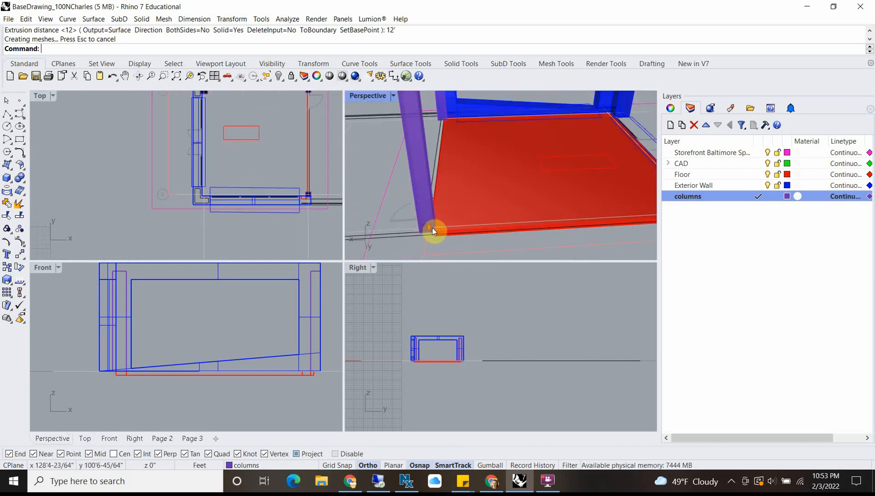
{"action": "scroll", "coordinate": [495, 216], "scroll_direction": "down", "scroll_amount": 5}
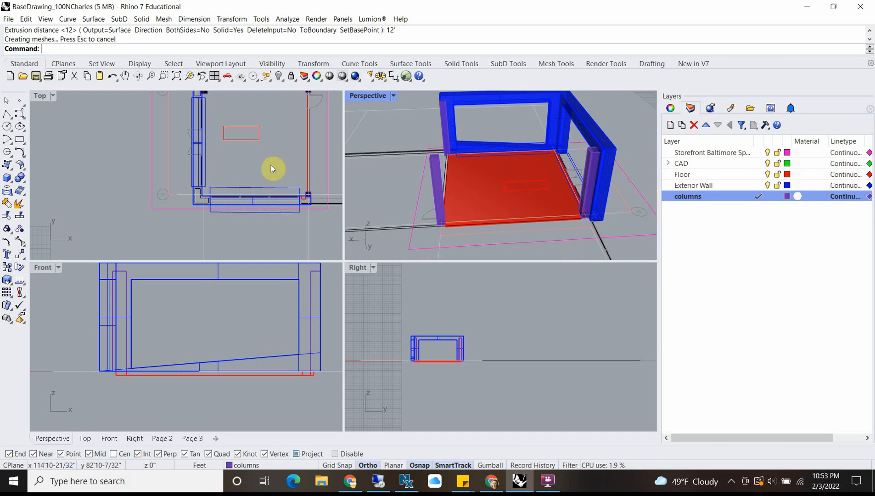
Step: Create a layer named "interior walls" and make it current
{"action": "left_click", "coordinate": [671, 126]}
{"action": "type", "text": "interior walls"}
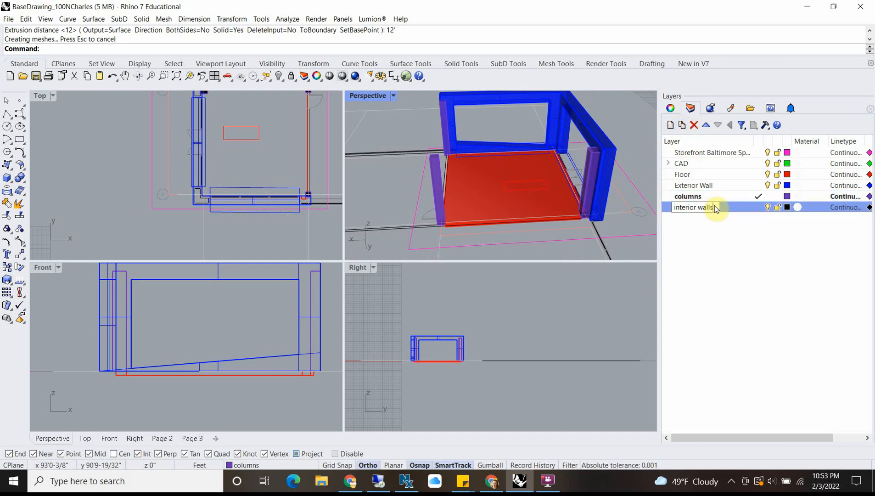
{"action": "key", "text": "Return"}
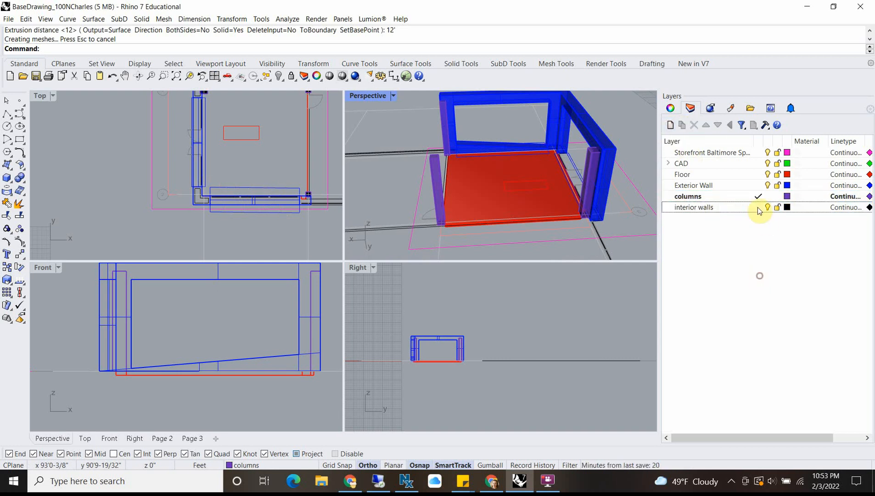
{"action": "left_click", "coordinate": [760, 208]}
Step: Set the interior walls layer's colour to light blue
{"action": "left_click", "coordinate": [786, 207]}
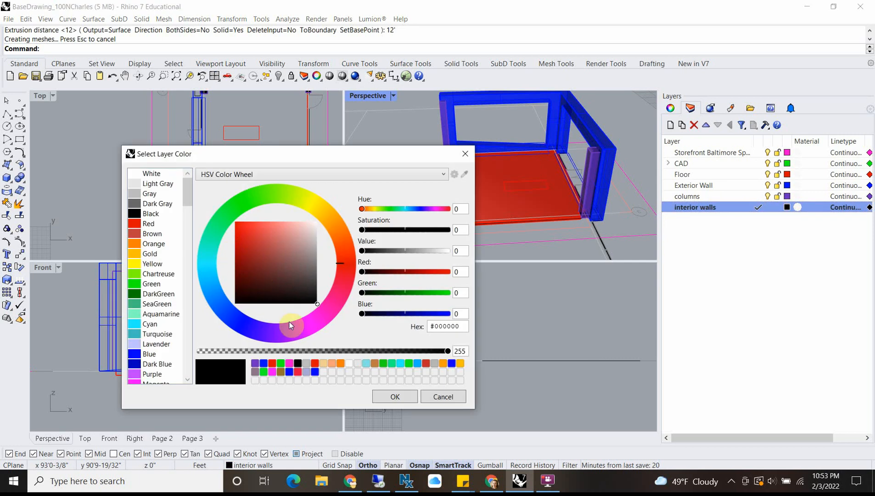
{"action": "left_click", "coordinate": [308, 326]}
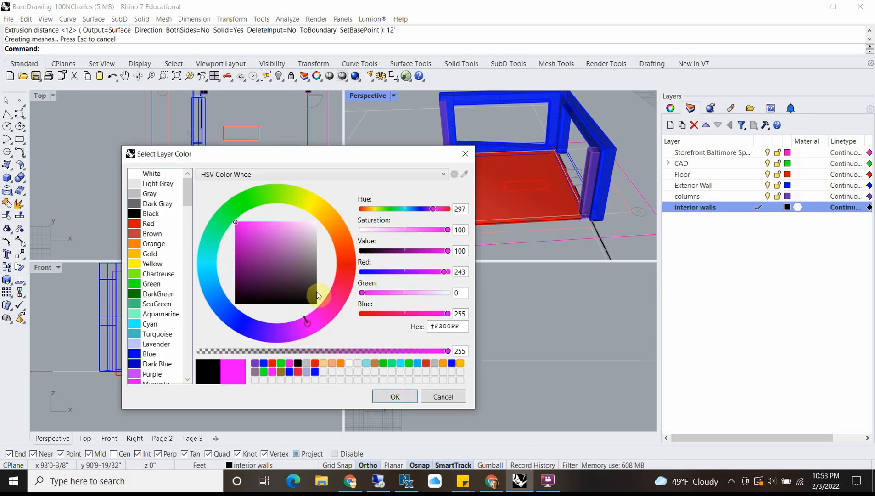
{"action": "left_click", "coordinate": [207, 274]}
{"action": "left_click", "coordinate": [398, 397]}
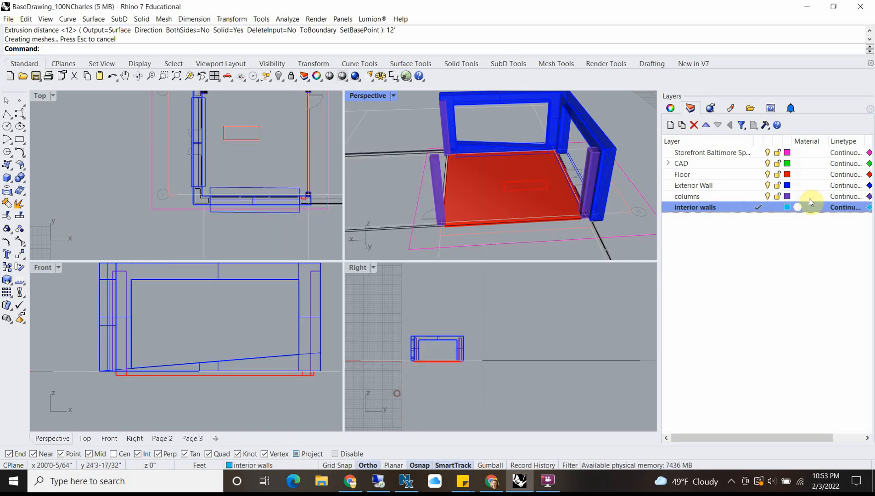
Step: Examine in an enlarged plan view the interior wall lines between the columns on grid lines 3 and 2
{"action": "double_click", "coordinate": [35, 95]}
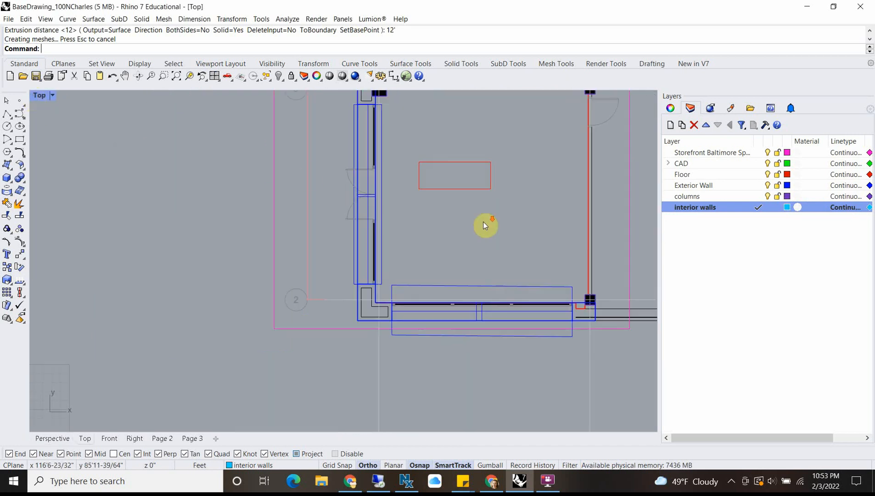
{"action": "scroll", "coordinate": [374, 198], "scroll_direction": "up", "scroll_amount": 5}
{"action": "scroll", "coordinate": [346, 184], "scroll_direction": "up", "scroll_amount": 1}
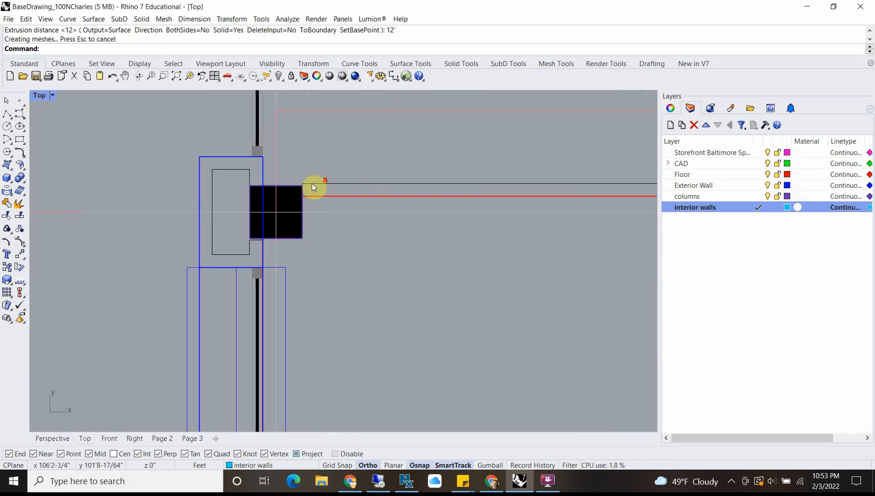
{"action": "scroll", "coordinate": [317, 186], "scroll_direction": "down", "scroll_amount": 6}
{"action": "scroll", "coordinate": [365, 355], "scroll_direction": "up", "scroll_amount": 5}
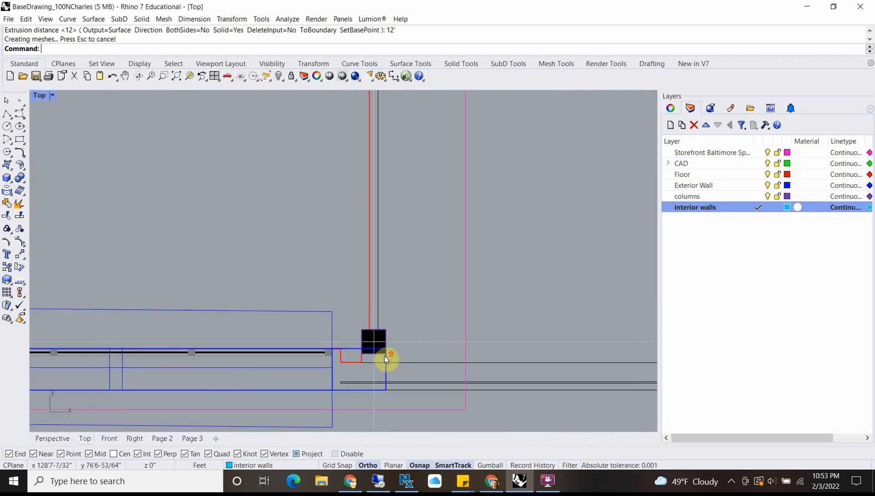
{"action": "scroll", "coordinate": [379, 315], "scroll_direction": "down", "scroll_amount": 4}
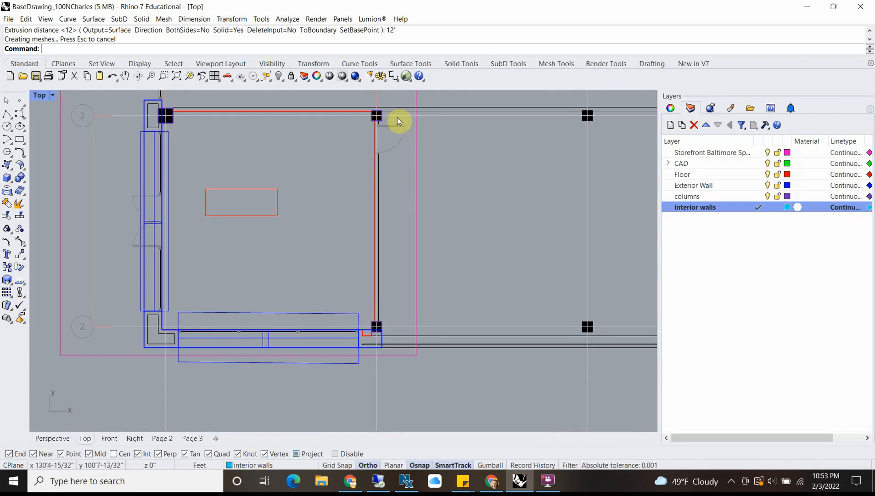
{"action": "scroll", "coordinate": [372, 122], "scroll_direction": "up", "scroll_amount": 3}
{"action": "scroll", "coordinate": [363, 118], "scroll_direction": "down", "scroll_amount": 2}
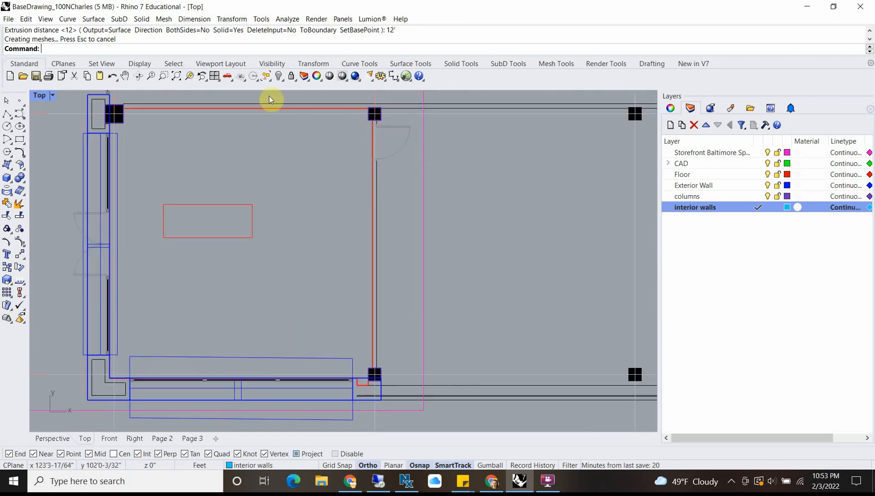
{"action": "scroll", "coordinate": [223, 124], "scroll_direction": "down", "scroll_amount": 1}
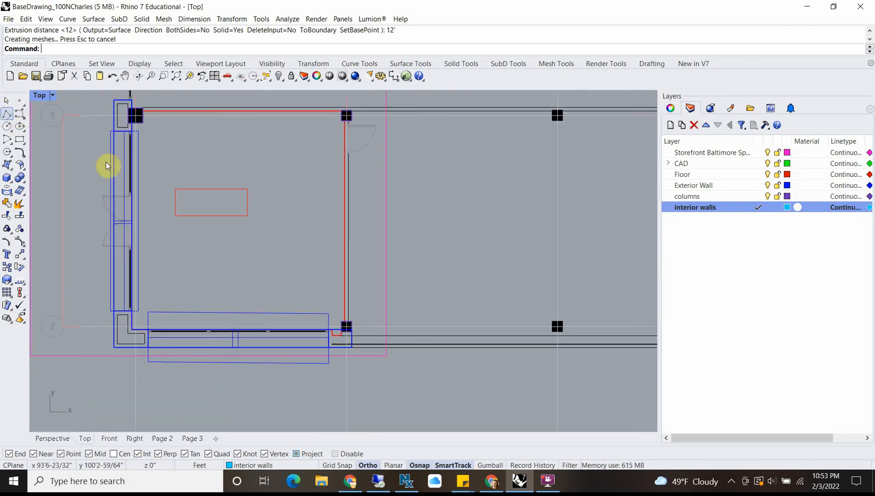
Step: Draw a rectangle tracing the interior wall along grid line 3, between the faces of its two columns
{"action": "left_click", "coordinate": [18, 140]}
{"action": "scroll", "coordinate": [150, 111], "scroll_direction": "up", "scroll_amount": 5}
{"action": "scroll", "coordinate": [140, 113], "scroll_direction": "up", "scroll_amount": 1}
{"action": "left_click", "coordinate": [140, 115]}
{"action": "scroll", "coordinate": [230, 133], "scroll_direction": "down", "scroll_amount": 5}
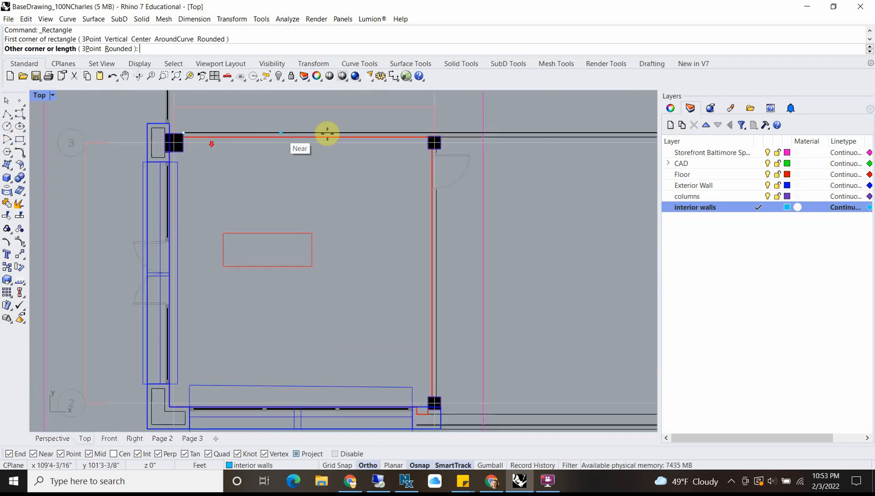
{"action": "scroll", "coordinate": [402, 129], "scroll_direction": "up", "scroll_amount": 5}
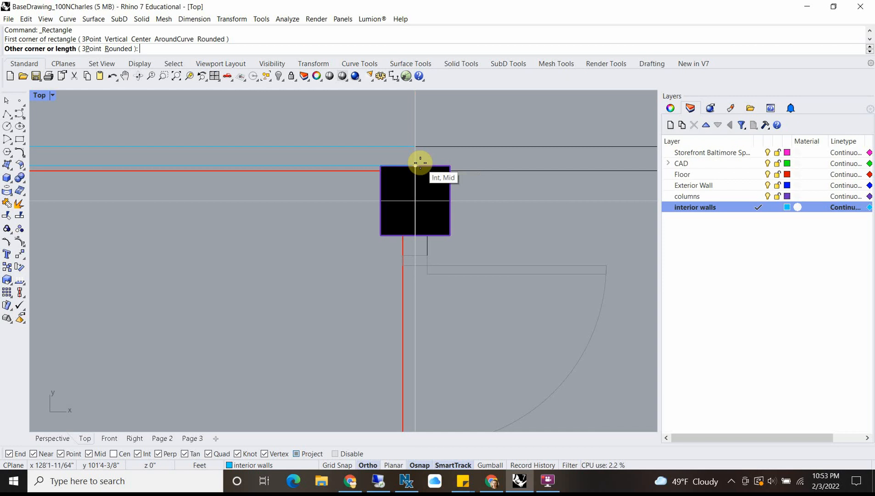
{"action": "scroll", "coordinate": [404, 168], "scroll_direction": "down", "scroll_amount": 3}
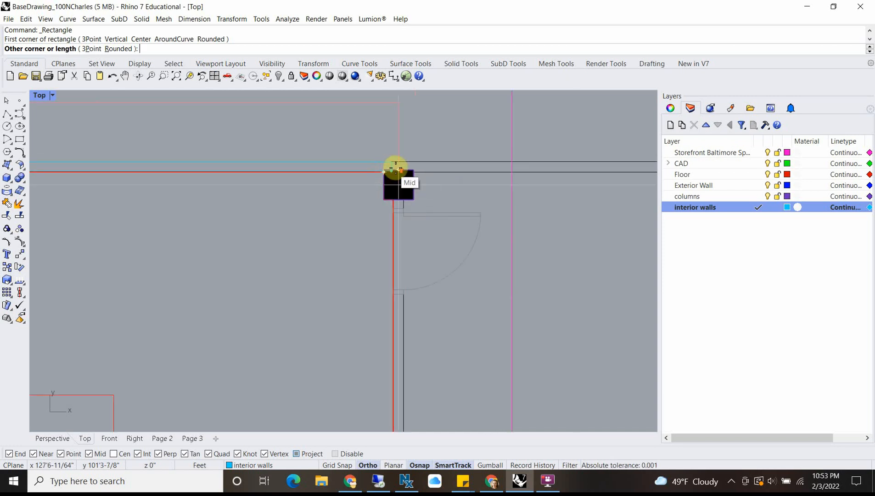
{"action": "scroll", "coordinate": [367, 177], "scroll_direction": "up", "scroll_amount": 3}
{"action": "scroll", "coordinate": [361, 177], "scroll_direction": "down", "scroll_amount": 8}
{"action": "right_click_drag", "start_coordinate": [361, 177], "coordinate": [565, 171]}
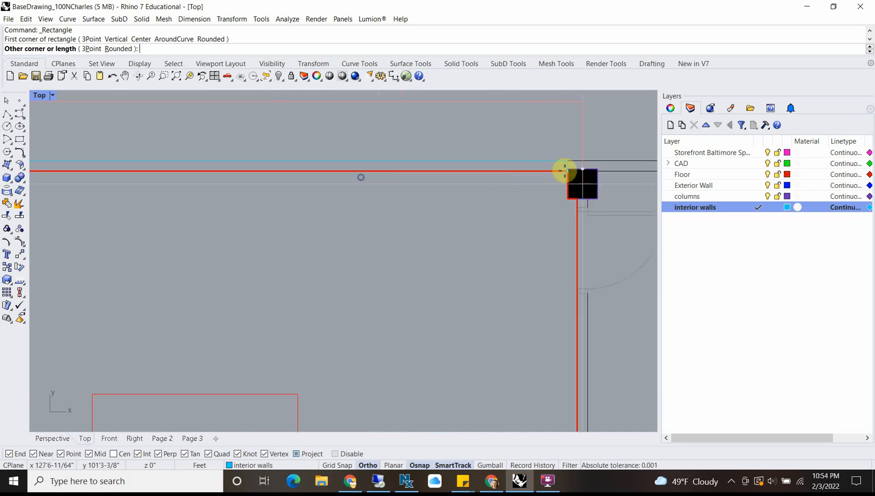
{"action": "scroll", "coordinate": [564, 171], "scroll_direction": "down", "scroll_amount": 8}
{"action": "scroll", "coordinate": [564, 171], "scroll_direction": "up", "scroll_amount": 10}
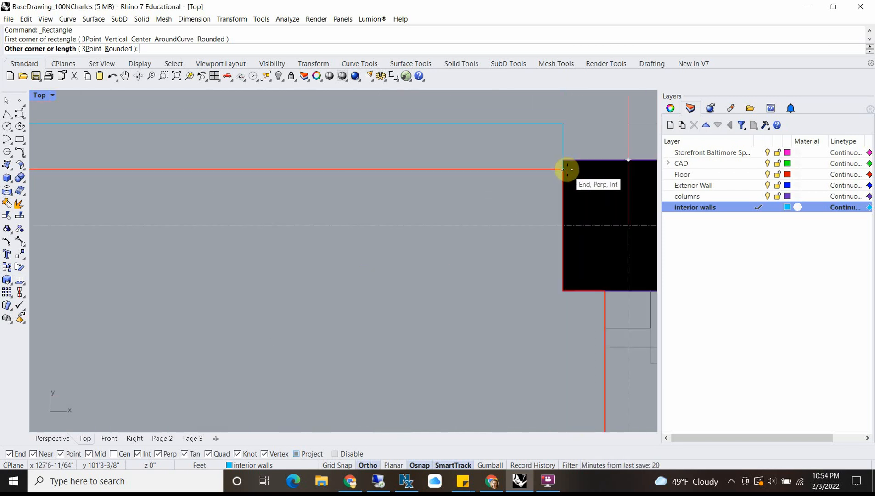
{"action": "left_click", "coordinate": [567, 170]}
Step: Draw a rectangle tracing the perpendicular interior wall past the door, between the columns on grid lines 3 and 2
{"action": "scroll", "coordinate": [461, 173], "scroll_direction": "down", "scroll_amount": 10}
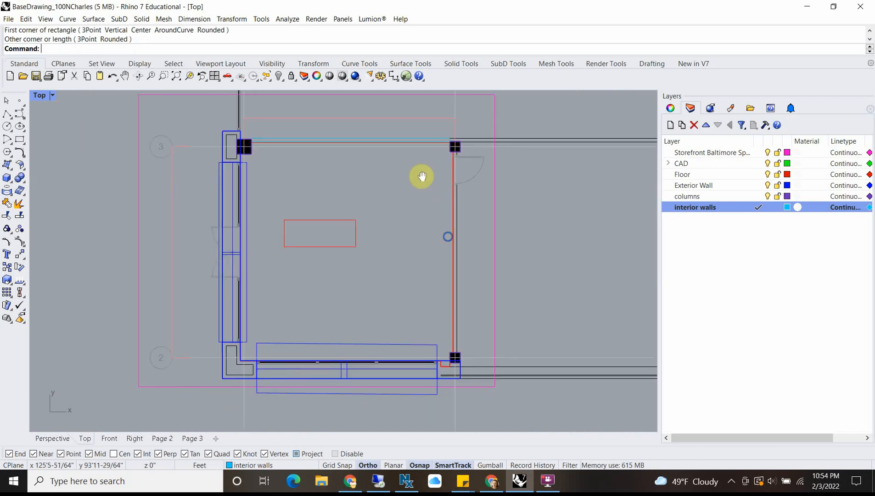
{"action": "right_click_drag", "start_coordinate": [452, 114], "coordinate": [452, 154]}
{"action": "scroll", "coordinate": [441, 155], "scroll_direction": "up", "scroll_amount": 15}
{"action": "right_click", "coordinate": [432, 141]}
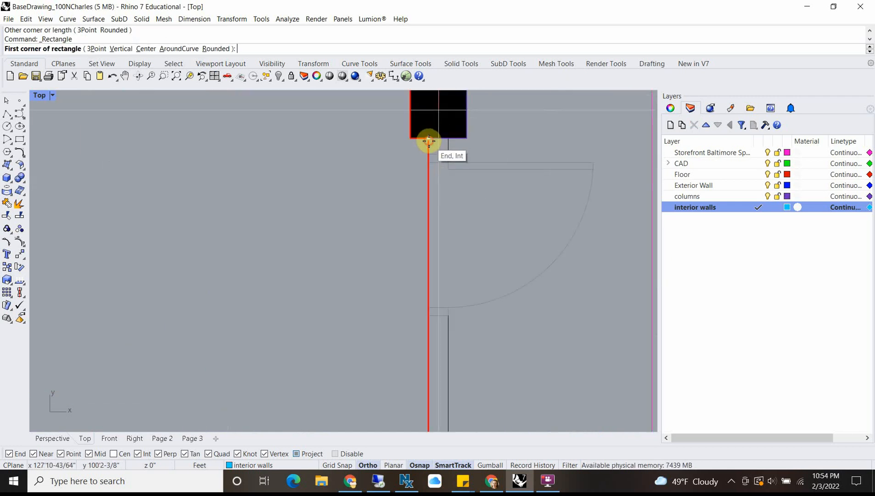
{"action": "left_click", "coordinate": [429, 141]}
{"action": "scroll", "coordinate": [464, 292], "scroll_direction": "down", "scroll_amount": 8}
{"action": "right_click_drag", "start_coordinate": [458, 344], "coordinate": [444, 161]}
{"action": "right_click_drag", "start_coordinate": [504, 371], "coordinate": [470, 161]}
{"action": "scroll", "coordinate": [411, 273], "scroll_direction": "up", "scroll_amount": 6}
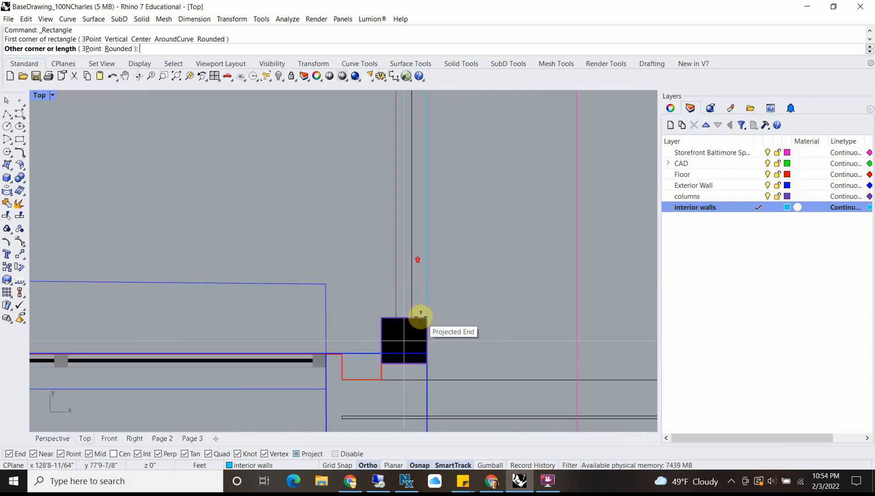
{"action": "left_click", "coordinate": [415, 315]}
Step: Select both interior wall rectangles and extrude them with ExtrudeCrv as solids to a distance of 12
{"action": "left_click", "coordinate": [416, 310]}
{"action": "left_click", "coordinate": [451, 347]}
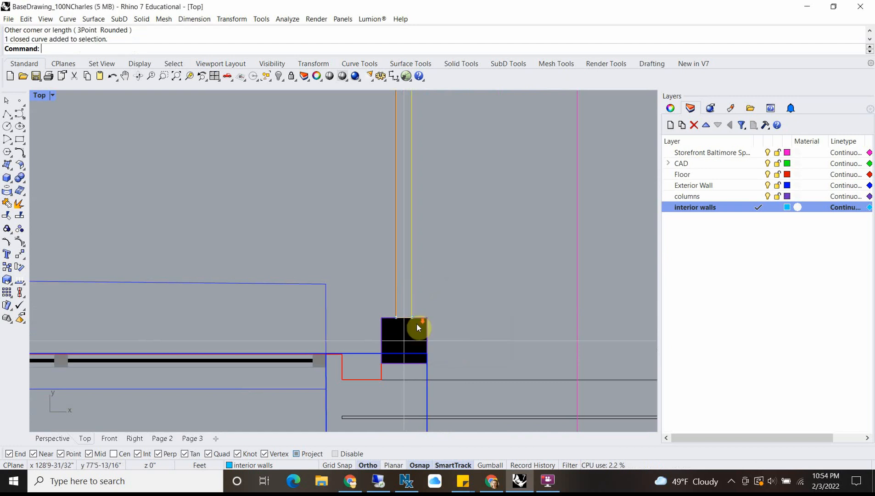
{"action": "scroll", "coordinate": [390, 230], "scroll_direction": "down", "scroll_amount": 10}
{"action": "right_click_drag", "start_coordinate": [316, 164], "coordinate": [379, 376]}
{"action": "left_click", "coordinate": [377, 207]}
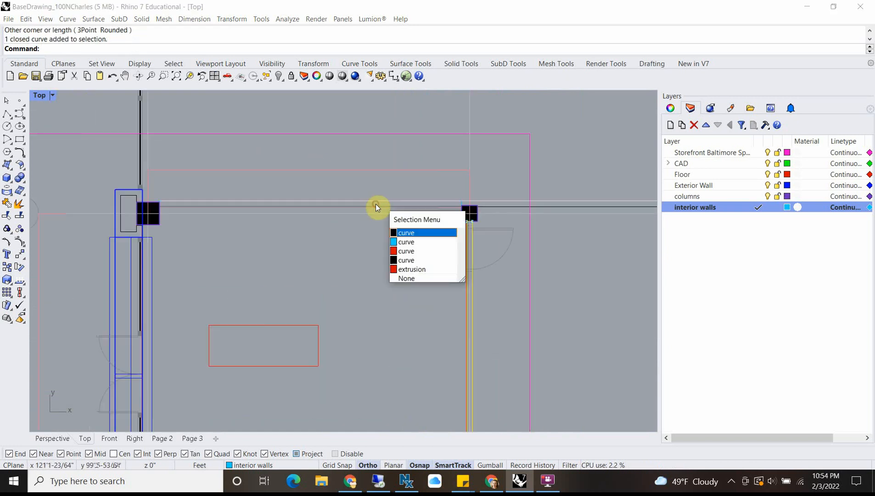
{"action": "left_click", "coordinate": [419, 241]}
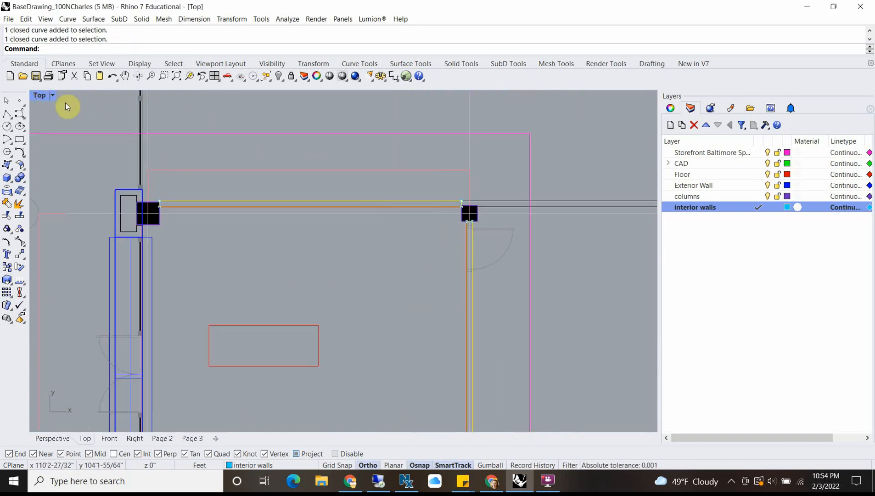
{"action": "double_click", "coordinate": [43, 96]}
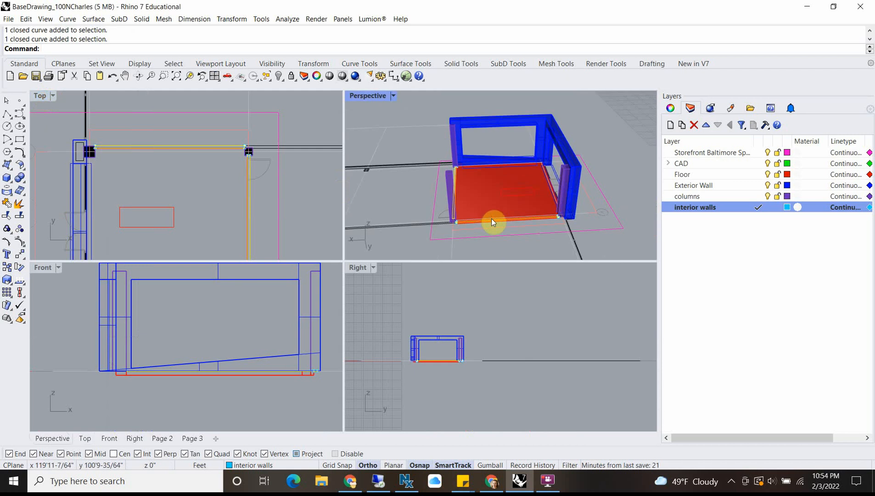
{"action": "type", "text": "ExtrudeCrv"}
{"action": "key", "text": "Return"}
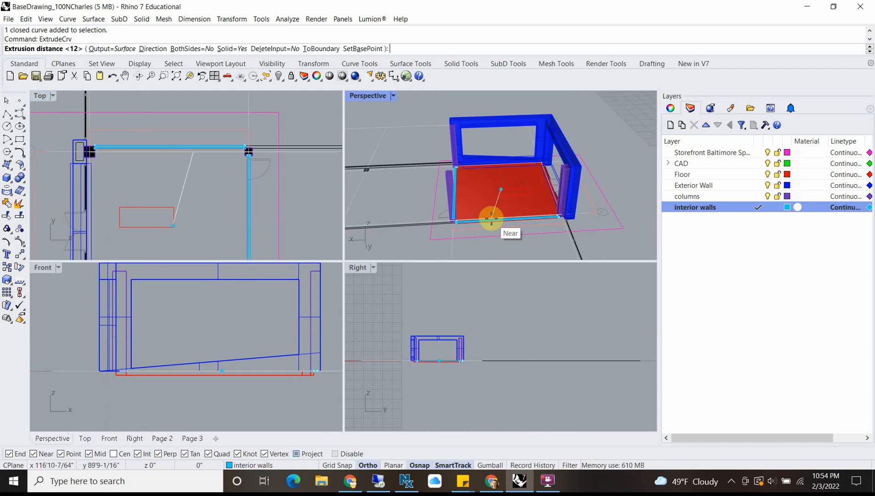
{"action": "key", "text": "Return"}
Step: Deselect the interior walls and inspect them around the floor slab from several angles in the perspective view
{"action": "right_click_drag", "start_coordinate": [497, 194], "coordinate": [445, 196]}
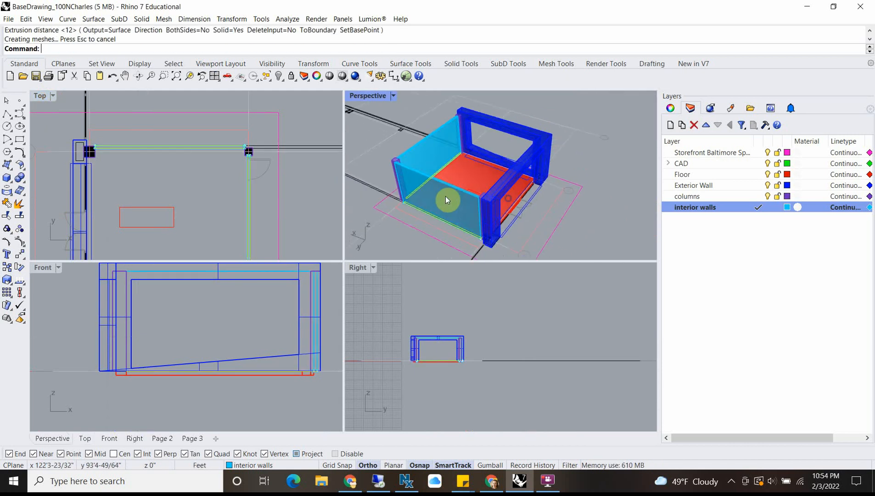
{"action": "scroll", "coordinate": [442, 149], "scroll_direction": "up", "scroll_amount": 5}
{"action": "key", "text": "Escape"}
{"action": "right_click_drag", "start_coordinate": [514, 165], "coordinate": [427, 161]}
{"action": "scroll", "coordinate": [502, 153], "scroll_direction": "down", "scroll_amount": 6}
{"action": "right_click_drag", "start_coordinate": [500, 148], "coordinate": [423, 164]}
{"action": "scroll", "coordinate": [433, 130], "scroll_direction": "up", "scroll_amount": 7}
{"action": "scroll", "coordinate": [434, 131], "scroll_direction": "down", "scroll_amount": 8}
{"action": "scroll", "coordinate": [405, 187], "scroll_direction": "up", "scroll_amount": 10}
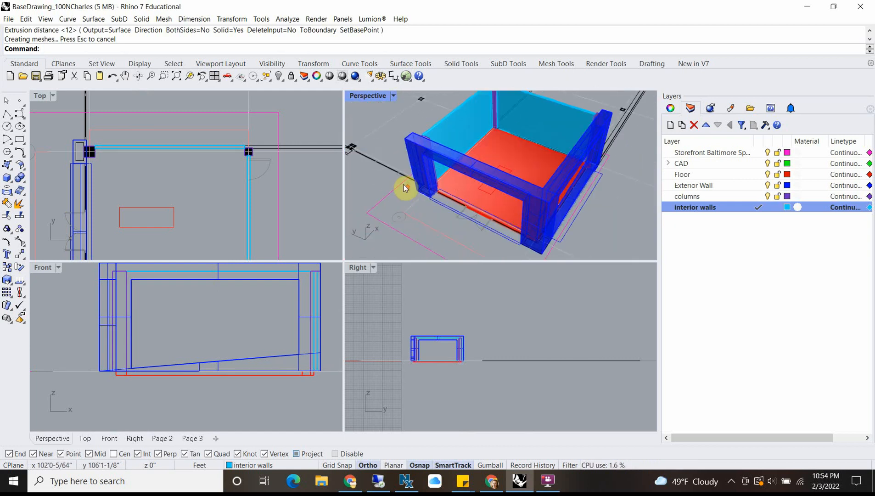
Step: Examine the entrance storefront opening with the double doors in close-up perspective and in an enlarged plan view
{"action": "right_click_drag", "start_coordinate": [539, 211], "coordinate": [519, 203]}
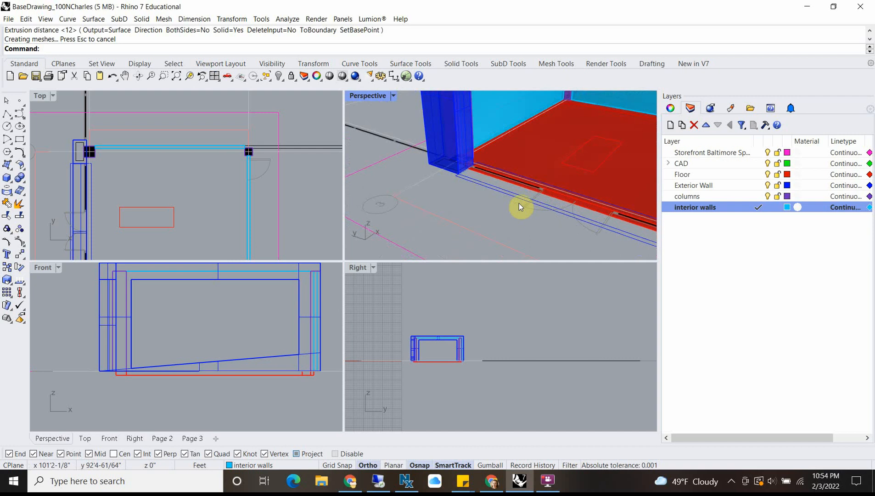
{"action": "scroll", "coordinate": [516, 153], "scroll_direction": "down", "scroll_amount": 2}
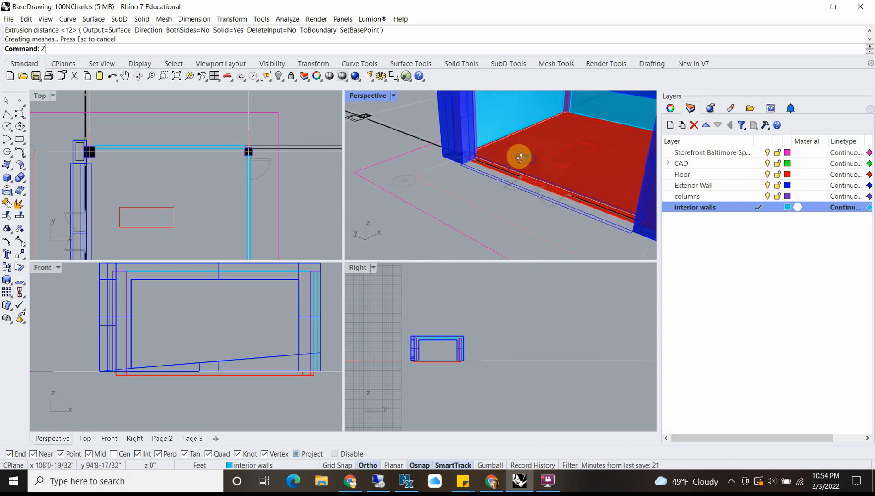
{"action": "right_click_drag", "start_coordinate": [519, 154], "coordinate": [504, 153]}
{"action": "right_click_drag", "start_coordinate": [72, 211], "coordinate": [111, 151]}
{"action": "type", "text": "Z"}
{"action": "scroll", "coordinate": [168, 140], "scroll_direction": "up", "scroll_amount": 8}
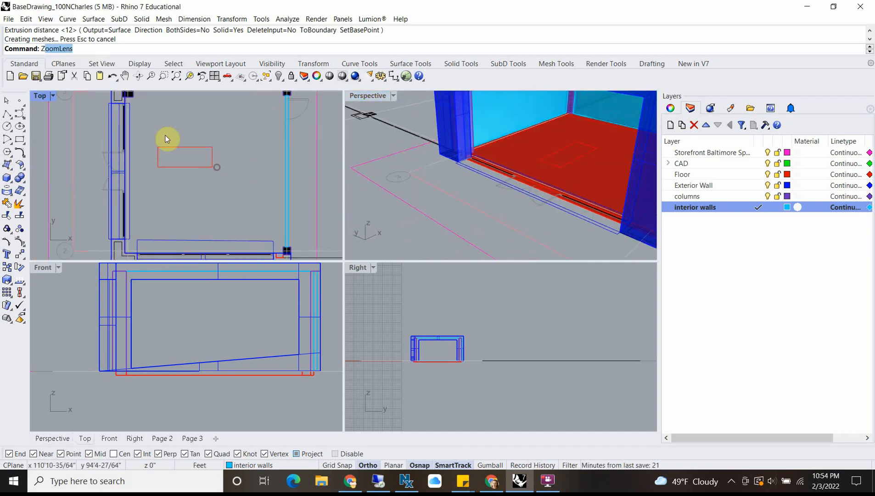
{"action": "double_click", "coordinate": [39, 96]}
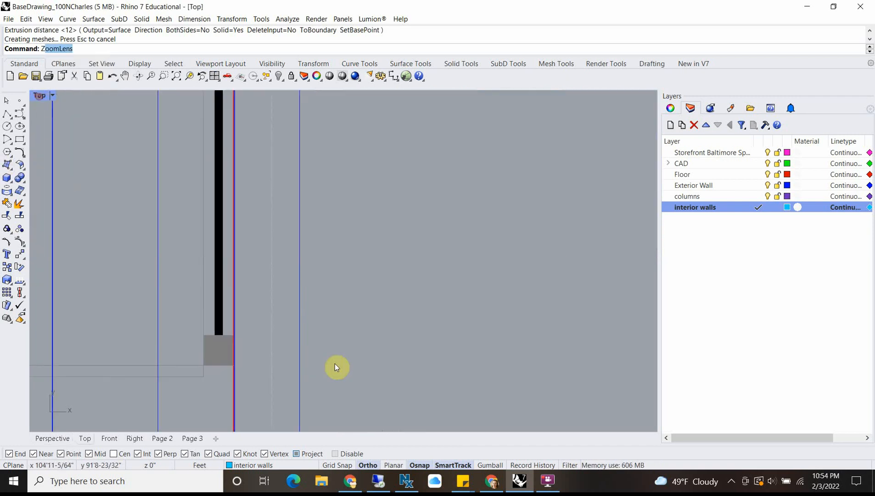
{"action": "scroll", "coordinate": [335, 364], "scroll_direction": "down", "scroll_amount": 3}
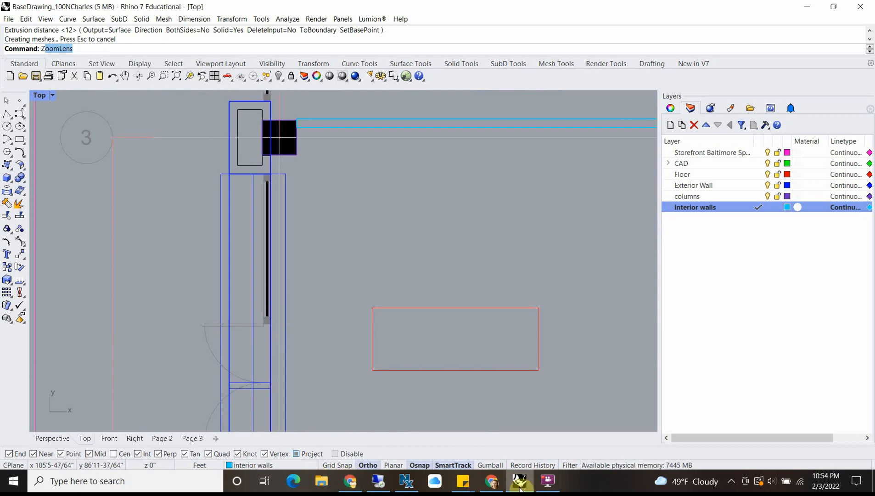
Step: Switch to the Google Maps tab in Chrome and examine the corner storefront's doors, piers and windows in Street View
{"action": "left_click", "coordinate": [492, 481]}
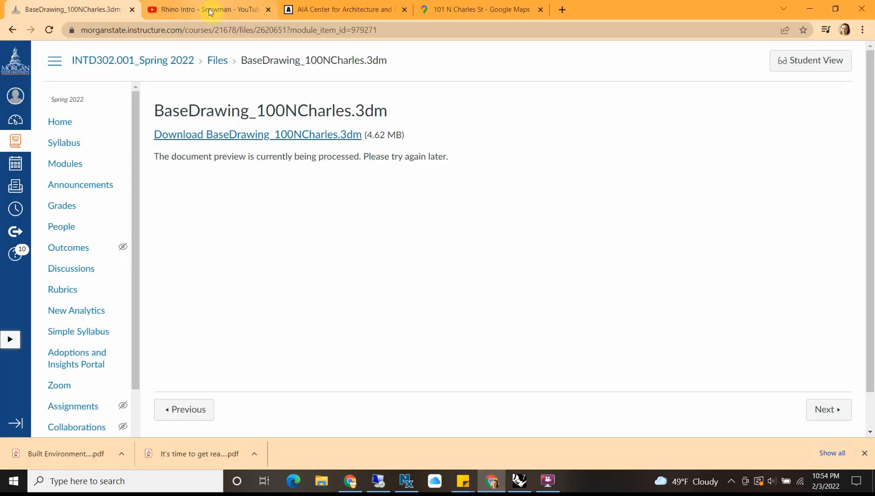
{"action": "left_click", "coordinate": [482, 9]}
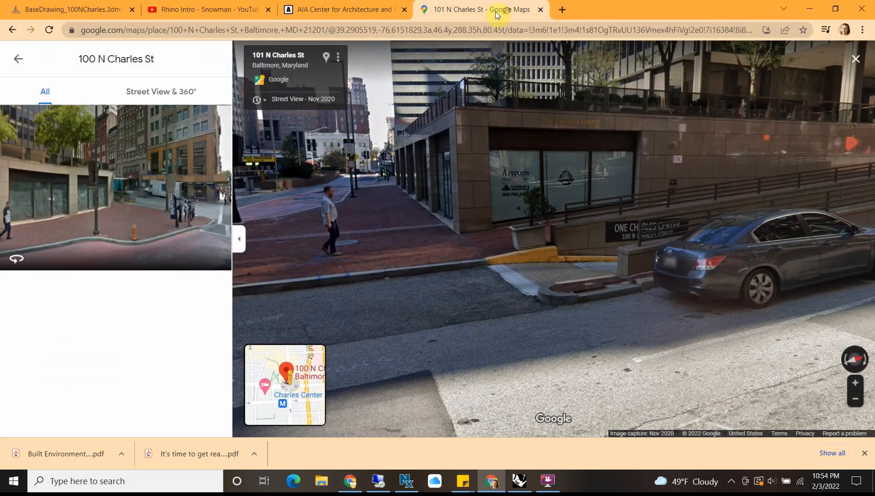
{"action": "left_click", "coordinate": [482, 175]}
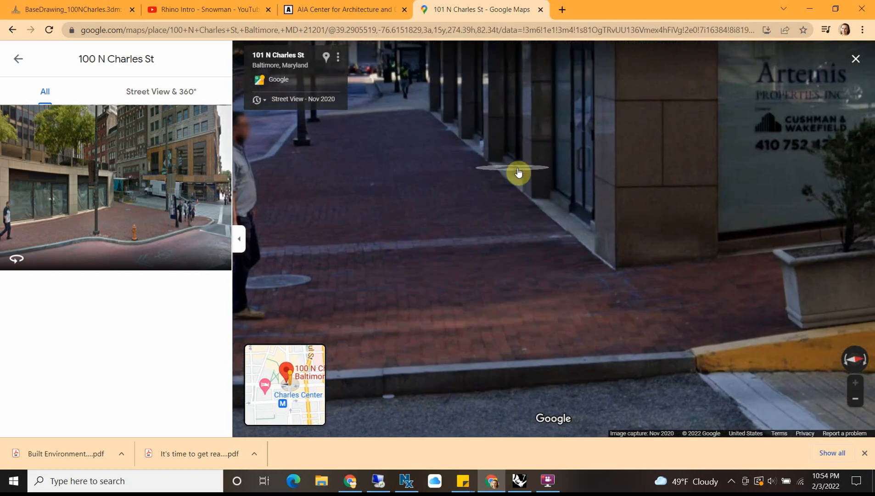
{"action": "left_click", "coordinate": [531, 172]}
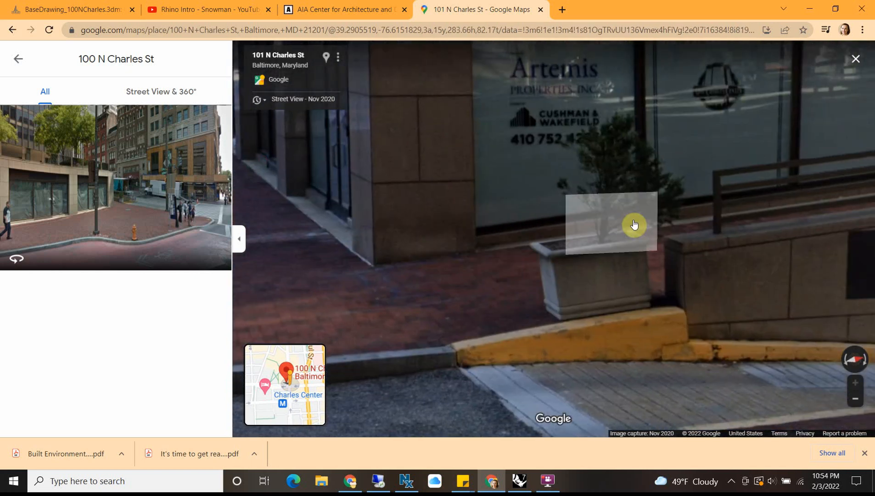
{"action": "left_click", "coordinate": [365, 224]}
{"action": "scroll", "coordinate": [314, 201], "scroll_direction": "up", "scroll_amount": 3}
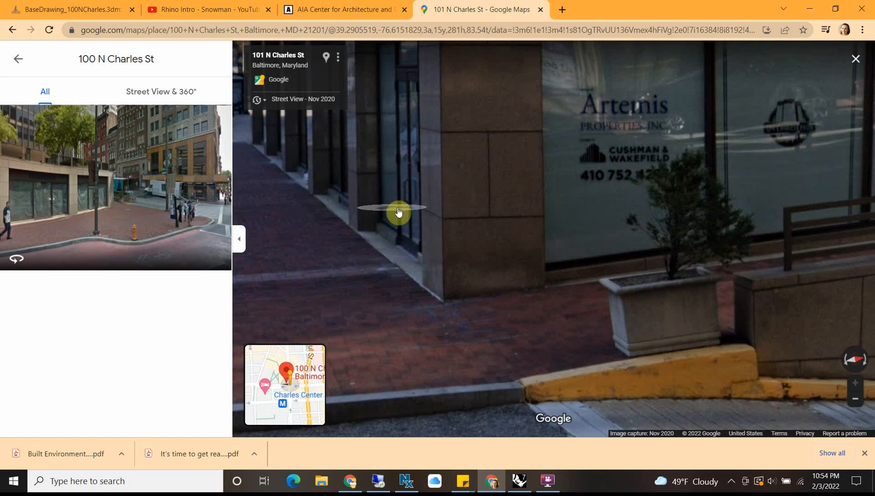
{"action": "scroll", "coordinate": [399, 210], "scroll_direction": "down", "scroll_amount": 5}
{"action": "scroll", "coordinate": [396, 146], "scroll_direction": "up", "scroll_amount": 3}
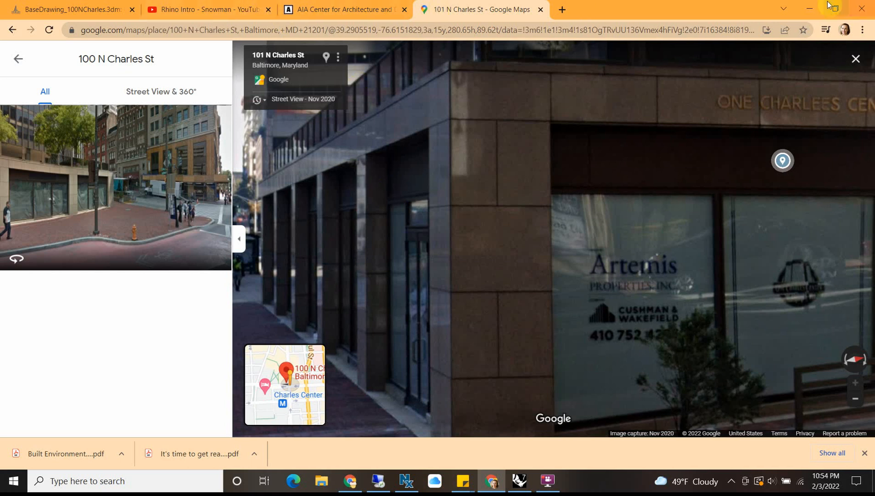
Step: Switch back to Rhino and add a new current layer named "storefront framing"
{"action": "left_click", "coordinate": [809, 8]}
{"action": "scroll", "coordinate": [197, 257], "scroll_direction": "down", "scroll_amount": 3}
{"action": "right_click_drag", "start_coordinate": [233, 262], "coordinate": [287, 193]}
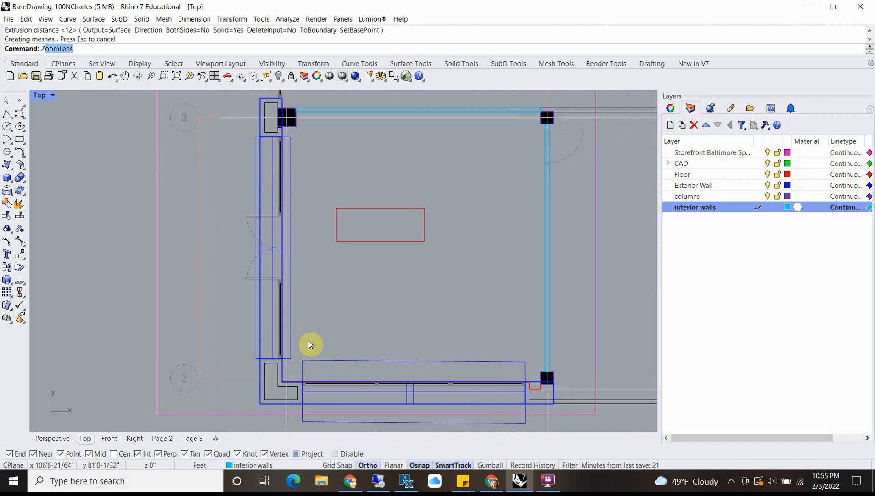
{"action": "scroll", "coordinate": [304, 345], "scroll_direction": "up", "scroll_amount": 10}
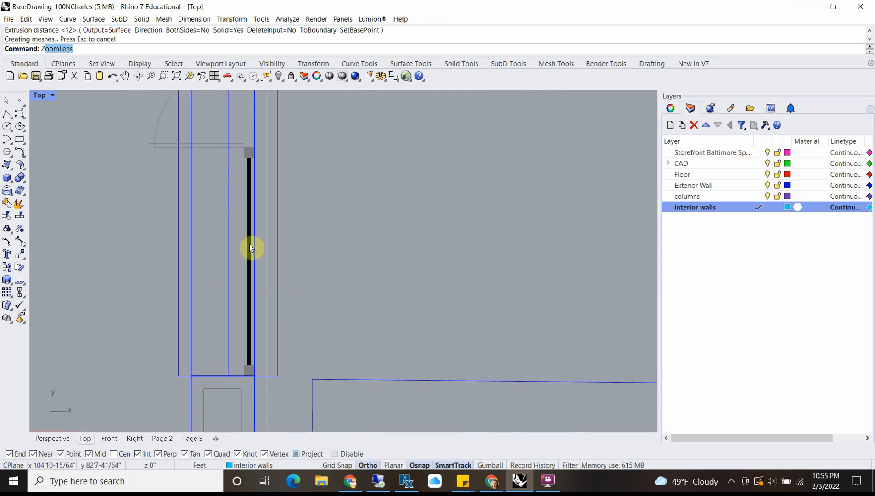
{"action": "left_click", "coordinate": [20, 140]}
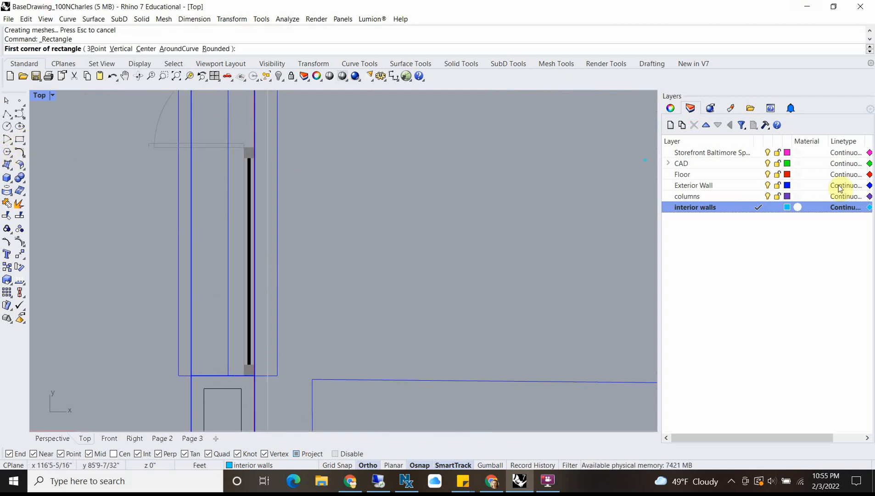
{"action": "left_click", "coordinate": [670, 125]}
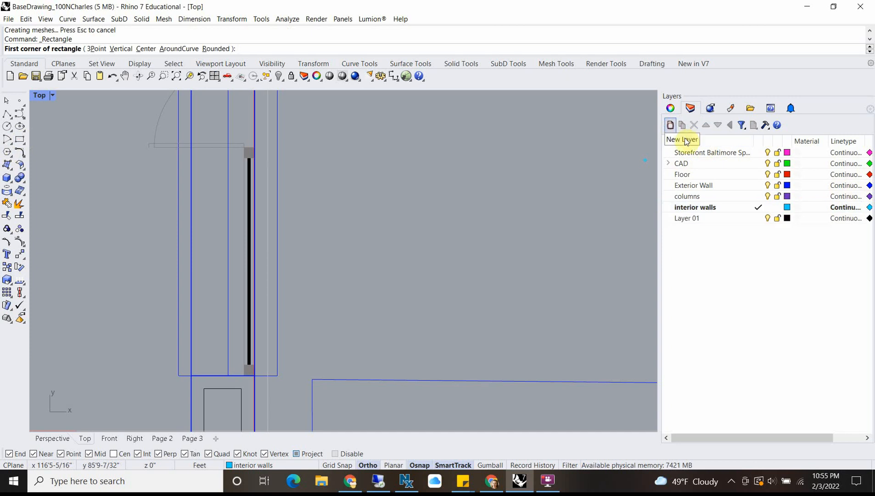
{"action": "double_click", "coordinate": [693, 221]}
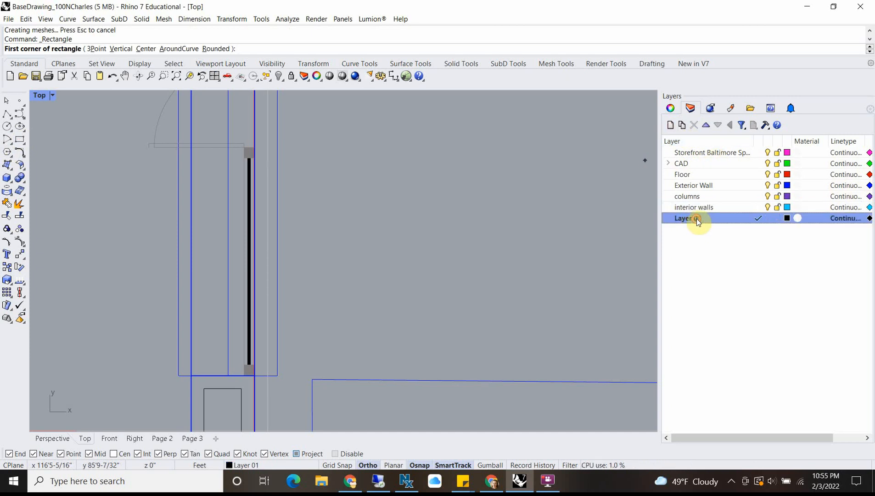
{"action": "key", "text": "Escape"}
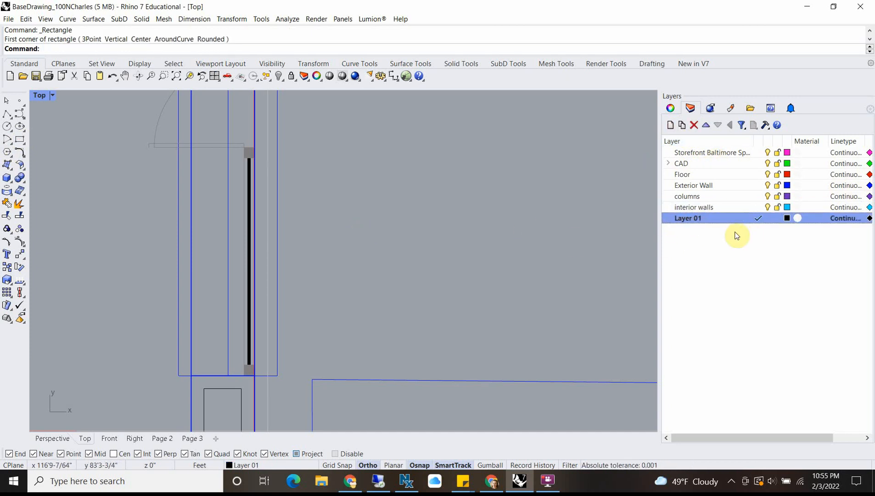
{"action": "left_click", "coordinate": [693, 219]}
{"action": "key", "text": "Return"}
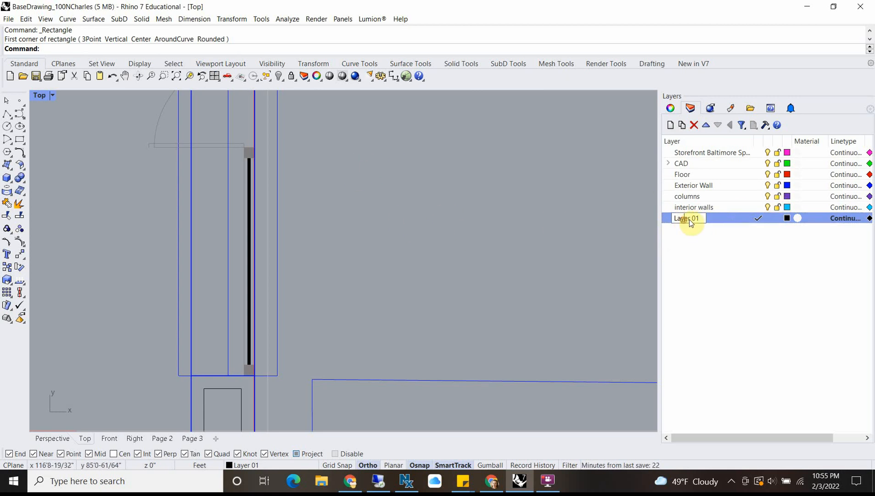
{"action": "type", "text": "stroe"}
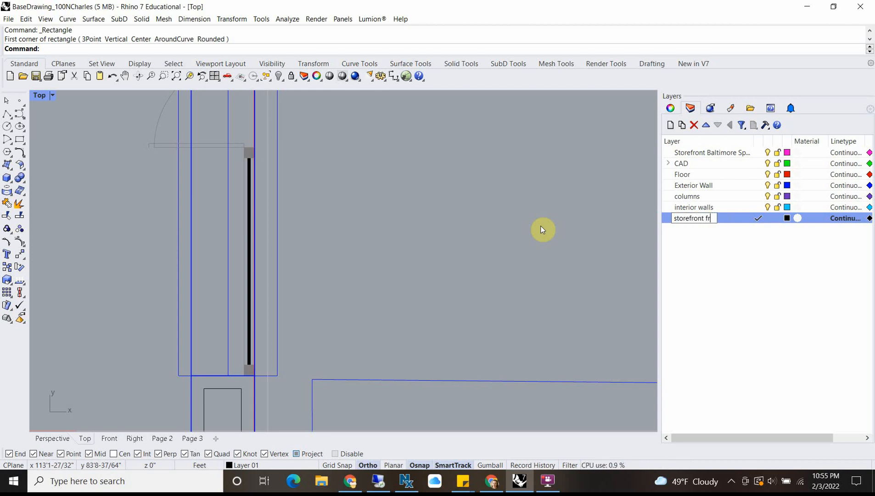
{"action": "type", "text": "g"}
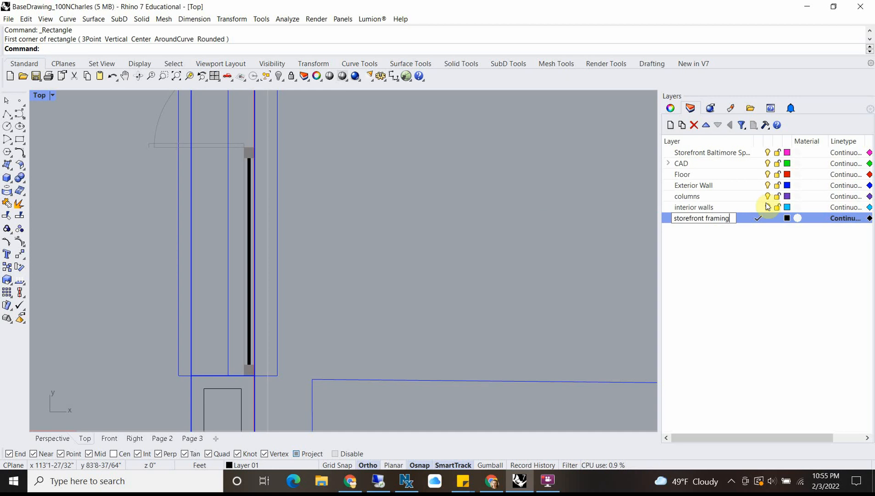
{"action": "key", "text": "Return"}
Step: Set the storefront framing layer's color to DarkGreen
{"action": "left_click", "coordinate": [787, 219]}
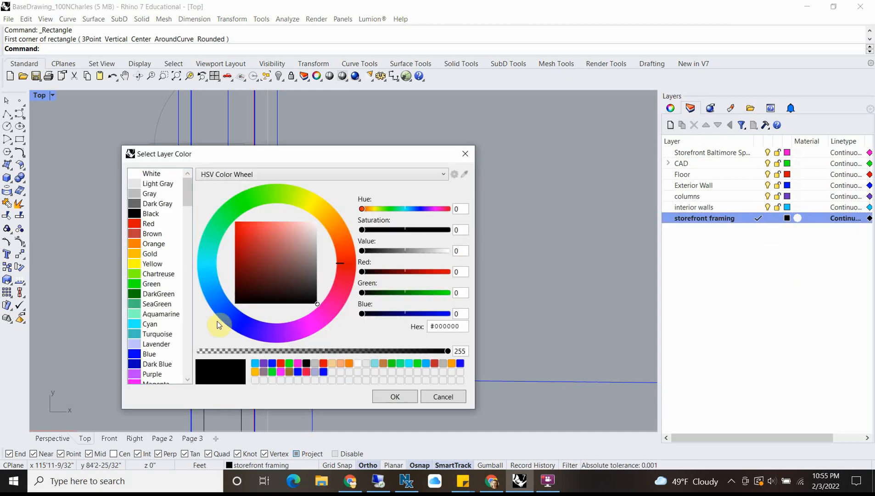
{"action": "left_click", "coordinate": [156, 294]}
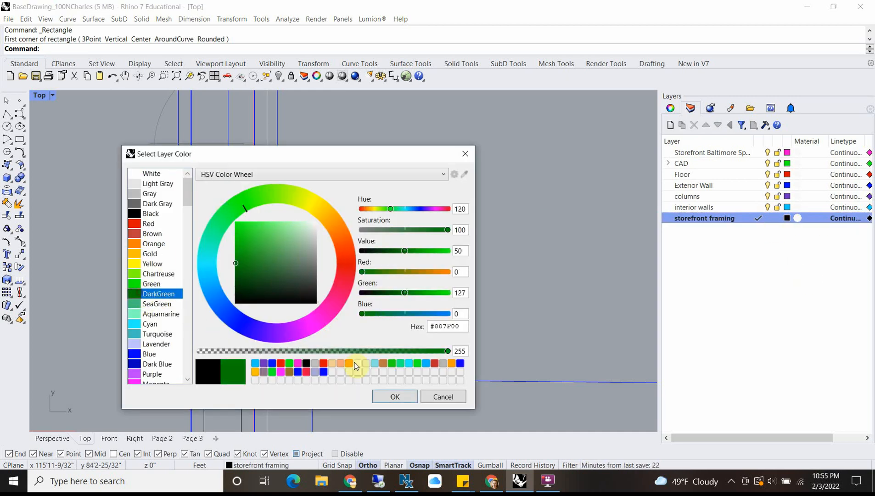
{"action": "left_click", "coordinate": [394, 397]}
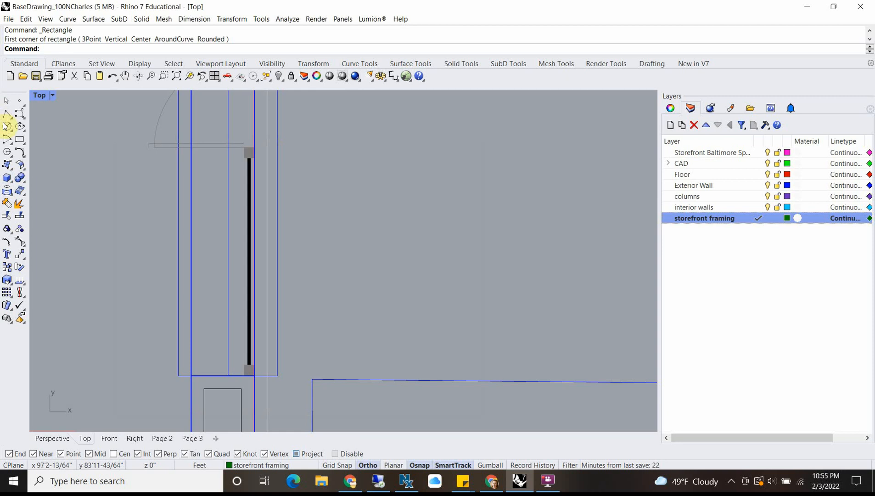
Step: Draw a rectangle around the window between the double doors and grid line 3, snapping to the outer corners of its end posts
{"action": "left_click", "coordinate": [6, 116]}
{"action": "scroll", "coordinate": [266, 268], "scroll_direction": "down", "scroll_amount": 8}
{"action": "right_click_drag", "start_coordinate": [290, 168], "coordinate": [309, 269]}
{"action": "scroll", "coordinate": [279, 145], "scroll_direction": "up", "scroll_amount": 5}
{"action": "scroll", "coordinate": [228, 169], "scroll_direction": "down", "scroll_amount": 3}
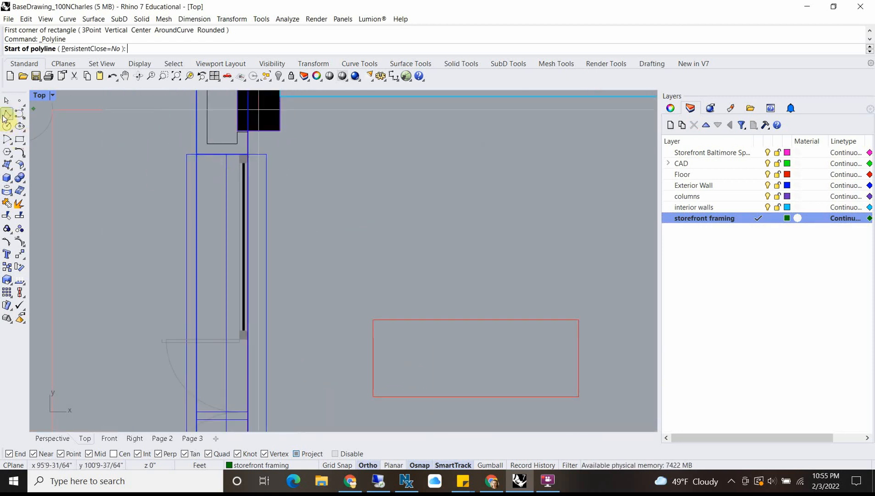
{"action": "left_click", "coordinate": [20, 139]}
{"action": "scroll", "coordinate": [230, 154], "scroll_direction": "up", "scroll_amount": 5}
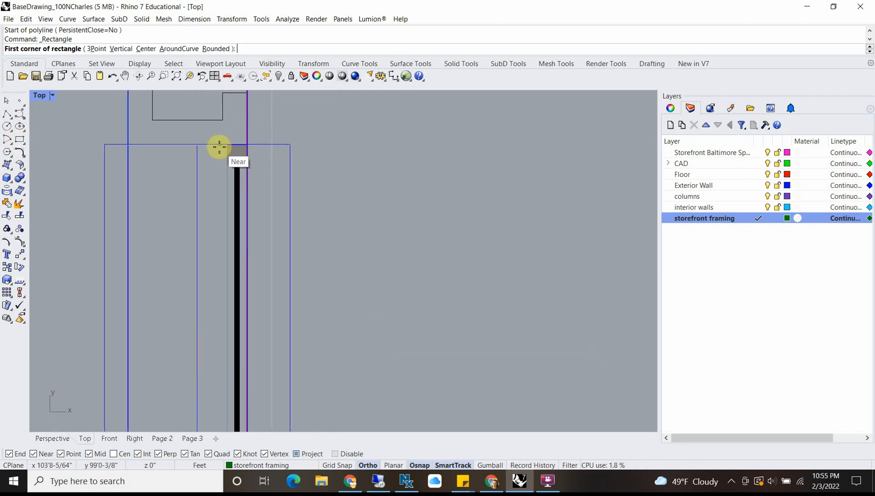
{"action": "scroll", "coordinate": [221, 140], "scroll_direction": "down", "scroll_amount": 3}
{"action": "scroll", "coordinate": [221, 265], "scroll_direction": "up", "scroll_amount": 4}
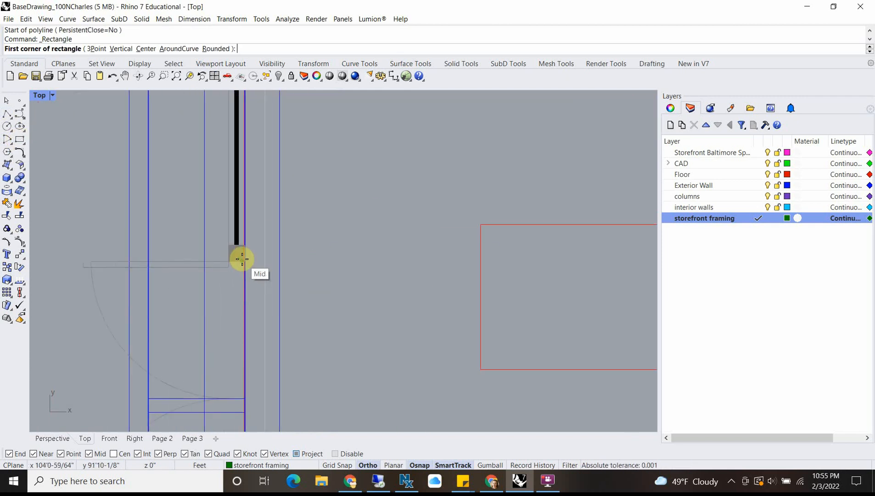
{"action": "scroll", "coordinate": [245, 264], "scroll_direction": "up", "scroll_amount": 4}
{"action": "scroll", "coordinate": [202, 255], "scroll_direction": "up", "scroll_amount": 5}
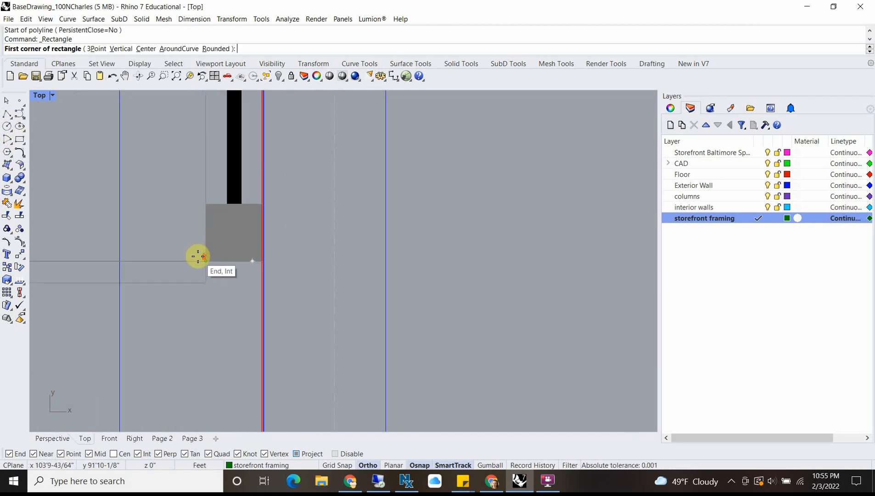
{"action": "left_click", "coordinate": [210, 258]}
{"action": "scroll", "coordinate": [216, 237], "scroll_direction": "down", "scroll_amount": 3}
{"action": "right_click_drag", "start_coordinate": [225, 176], "coordinate": [278, 316]}
{"action": "scroll", "coordinate": [267, 142], "scroll_direction": "up", "scroll_amount": 10}
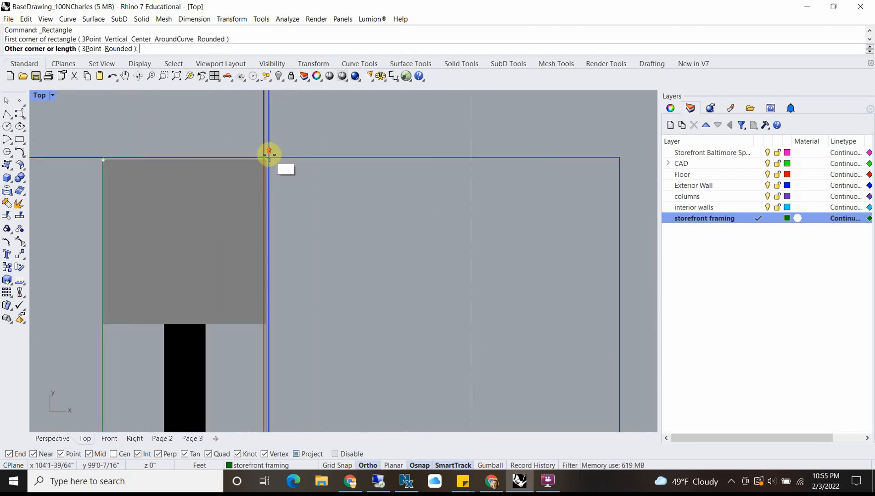
{"action": "left_click", "coordinate": [273, 157]}
Step: Draw a matching rectangle around the window between the double doors and grid line 2, snapping to opposite corners of its end posts
{"action": "scroll", "coordinate": [265, 203], "scroll_direction": "down", "scroll_amount": 5}
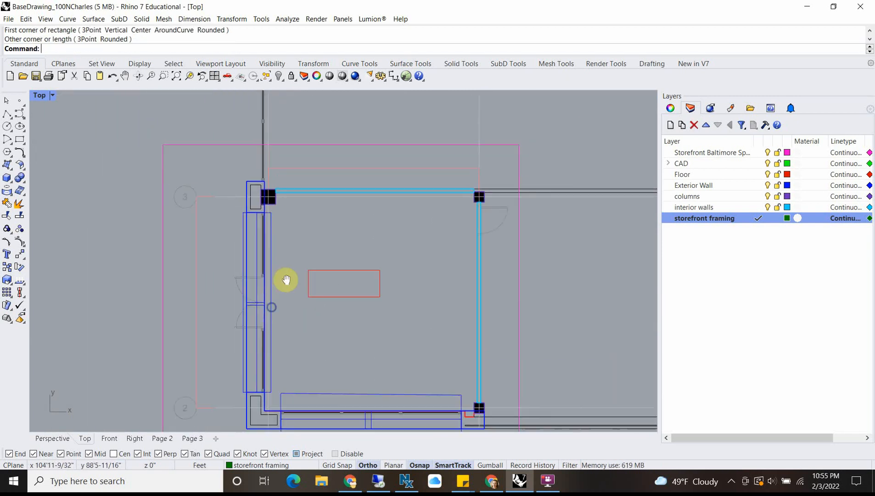
{"action": "scroll", "coordinate": [283, 273], "scroll_direction": "up", "scroll_amount": 6}
{"action": "scroll", "coordinate": [279, 262], "scroll_direction": "up", "scroll_amount": 6}
{"action": "right_click", "coordinate": [278, 229]}
{"action": "left_click", "coordinate": [268, 203]}
{"action": "scroll", "coordinate": [300, 271], "scroll_direction": "down", "scroll_amount": 9}
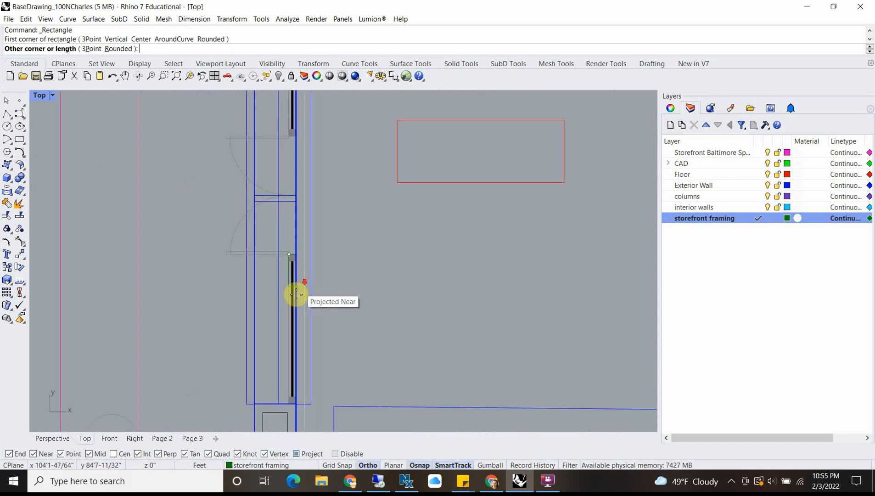
{"action": "right_click_drag", "start_coordinate": [297, 293], "coordinate": [291, 173]}
{"action": "left_click", "coordinate": [291, 172]}
{"action": "scroll", "coordinate": [303, 257], "scroll_direction": "up", "scroll_amount": 4}
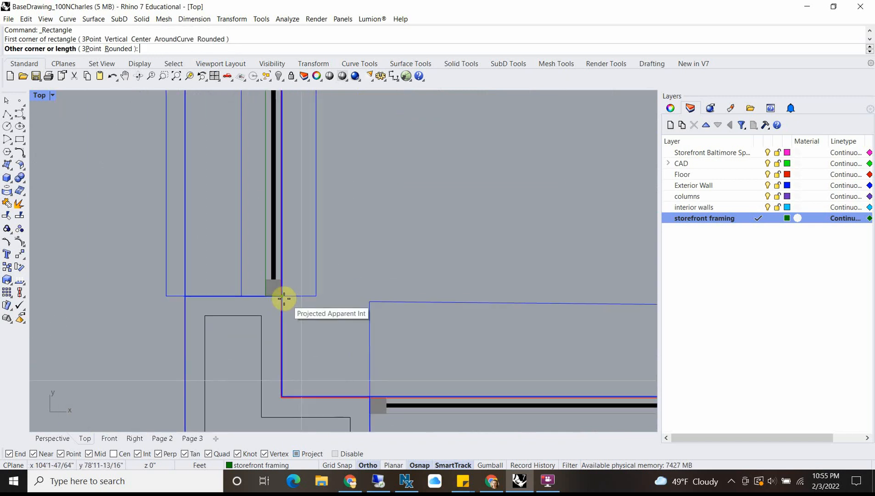
{"action": "scroll", "coordinate": [455, 291], "scroll_direction": "down", "scroll_amount": 5}
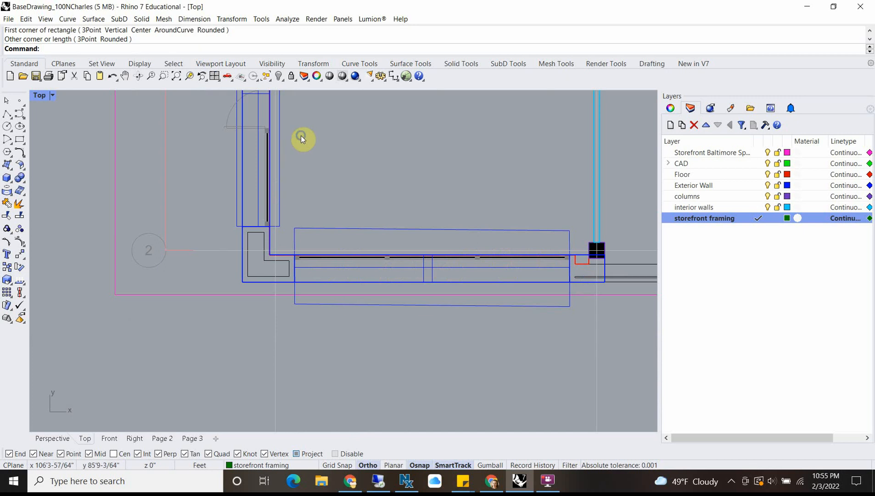
Step: Select the two window rectangles flanking the double doors and start extruding them as solids with ExtrudeCrv
{"action": "right_click_drag", "start_coordinate": [302, 139], "coordinate": [321, 192]}
{"action": "scroll", "coordinate": [283, 201], "scroll_direction": "up", "scroll_amount": 4}
{"action": "left_click", "coordinate": [289, 199]}
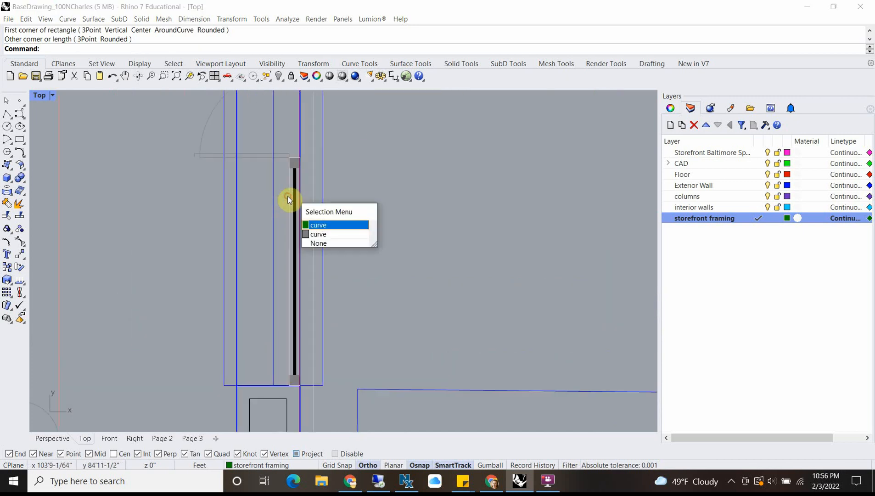
{"action": "left_click", "coordinate": [312, 224]}
{"action": "scroll", "coordinate": [314, 217], "scroll_direction": "down", "scroll_amount": 6}
{"action": "right_click_drag", "start_coordinate": [332, 132], "coordinate": [343, 275]}
{"action": "right_click_drag", "start_coordinate": [350, 187], "coordinate": [375, 235]}
{"action": "scroll", "coordinate": [313, 197], "scroll_direction": "up", "scroll_amount": 6}
{"action": "left_click", "coordinate": [319, 193]}
{"action": "left_click", "coordinate": [357, 232]}
{"action": "scroll", "coordinate": [341, 234], "scroll_direction": "down", "scroll_amount": 5}
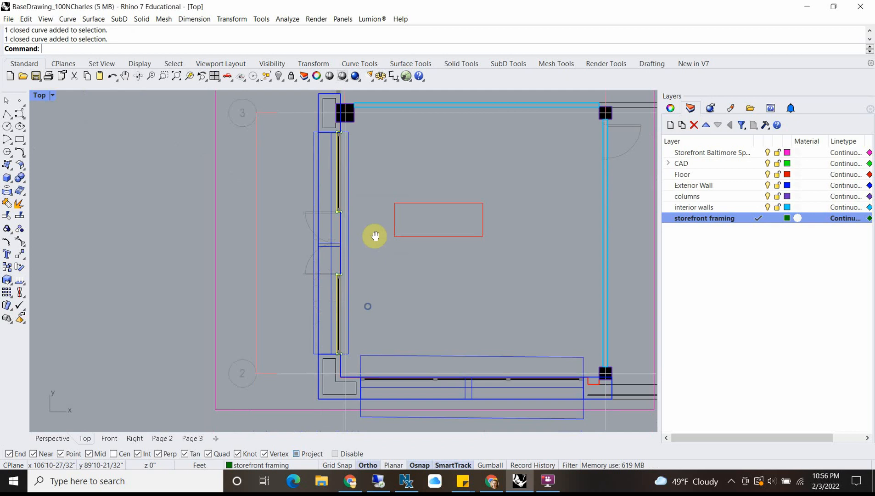
{"action": "scroll", "coordinate": [345, 182], "scroll_direction": "up", "scroll_amount": 4}
{"action": "type", "text": "ExtrudeCrv"}
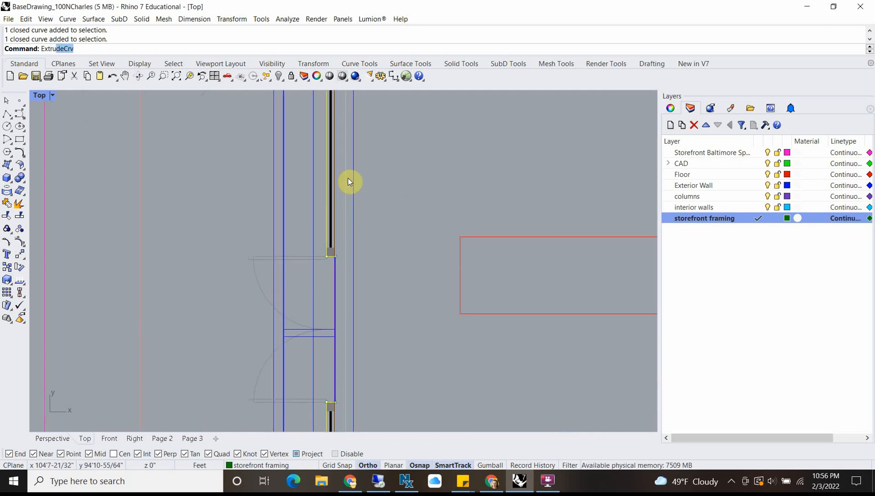
{"action": "key", "text": "Return"}
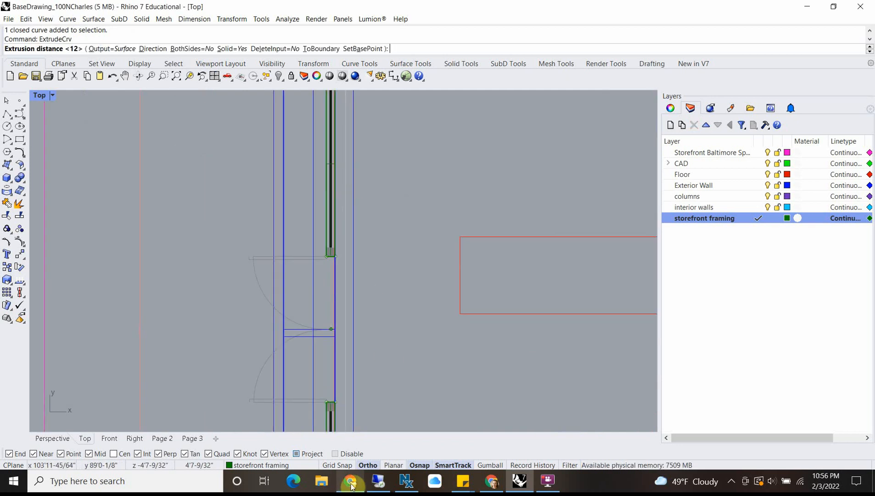
{"action": "mouse_move", "coordinate": [491, 485]}
{"action": "mouse_move", "coordinate": [493, 445]}
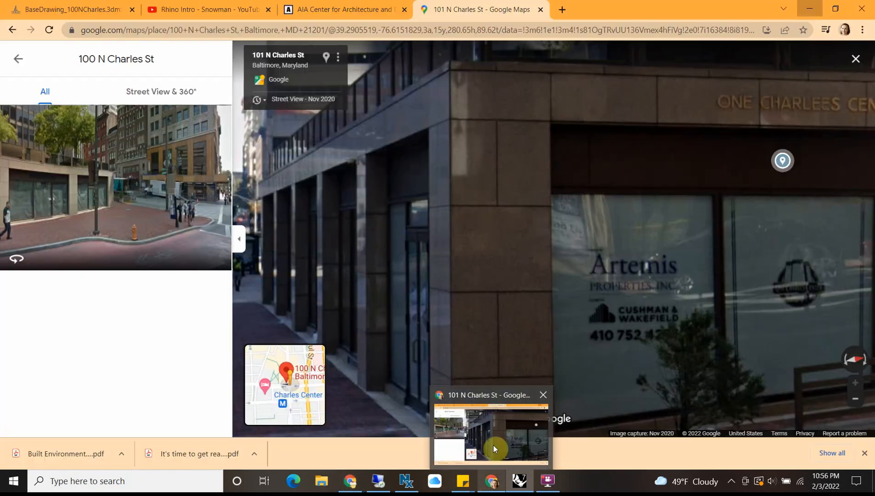
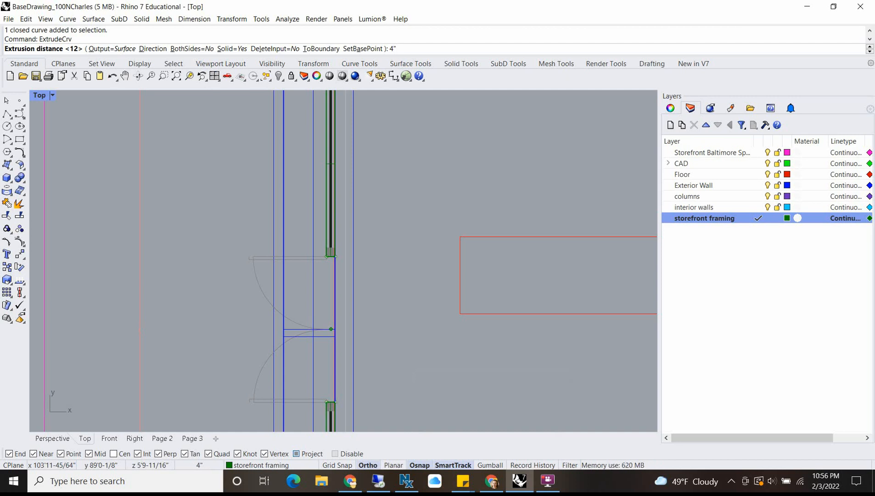
Step: Extrude the two window rectangles flanking the double doors as 4" high solids and inspect them in perspective
{"action": "key", "text": "Return"}
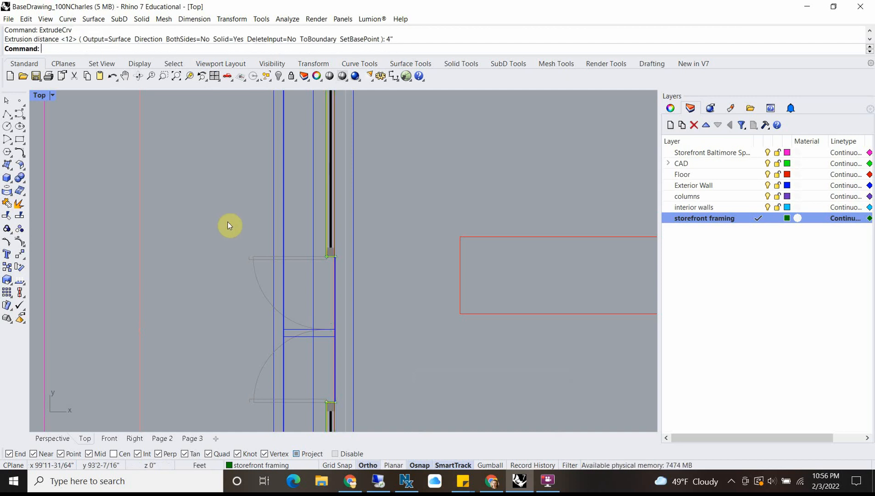
{"action": "double_click", "coordinate": [39, 95]}
{"action": "scroll", "coordinate": [526, 182], "scroll_direction": "up", "scroll_amount": 2}
{"action": "scroll", "coordinate": [491, 216], "scroll_direction": "down", "scroll_amount": 8}
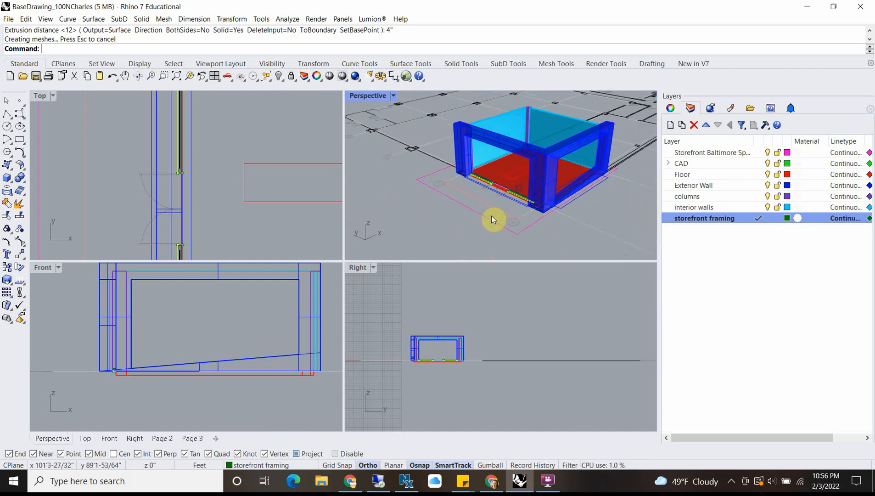
{"action": "key", "text": "Escape"}
{"action": "scroll", "coordinate": [493, 188], "scroll_direction": "up", "scroll_amount": 6}
{"action": "scroll", "coordinate": [493, 187], "scroll_direction": "up", "scroll_amount": 3}
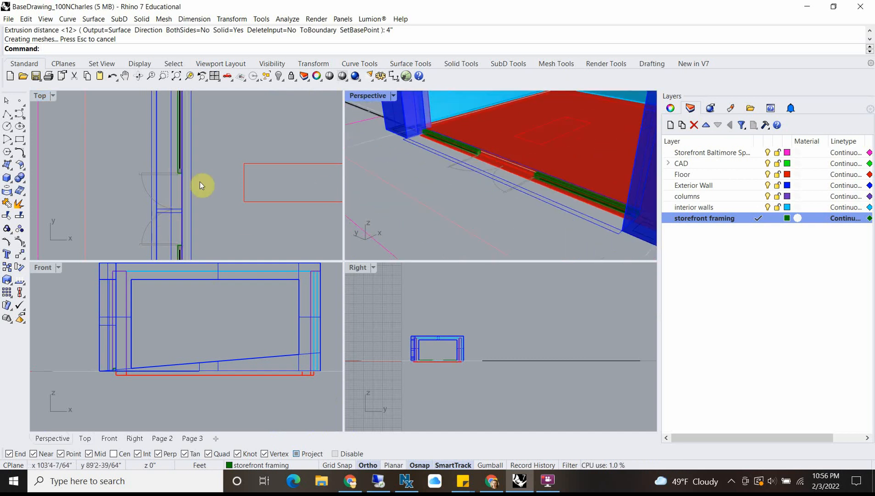
{"action": "right_click_drag", "start_coordinate": [200, 182], "coordinate": [209, 187]}
{"action": "scroll", "coordinate": [469, 155], "scroll_direction": "down", "scroll_amount": 8}
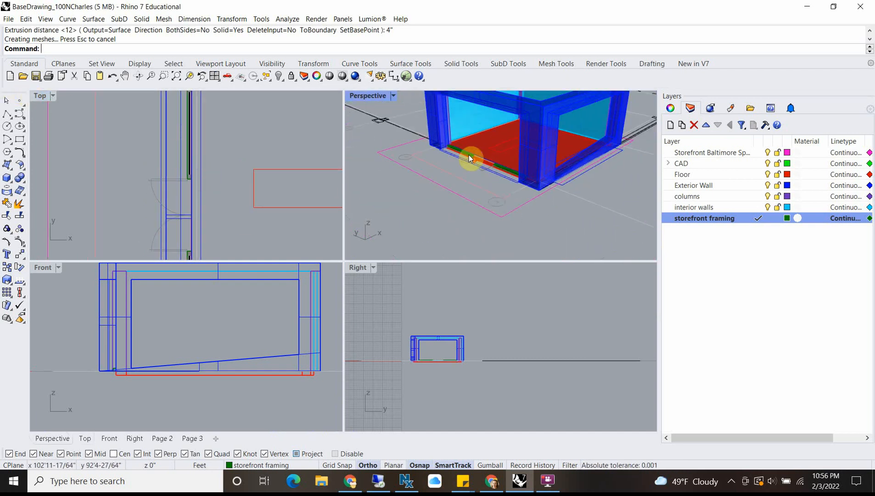
{"action": "scroll", "coordinate": [465, 174], "scroll_direction": "up", "scroll_amount": 8}
Step: Draw a rectangle around the window post between the double doors and the grid line 3 window, snapping to opposite corners of the post
{"action": "double_click", "coordinate": [50, 95]}
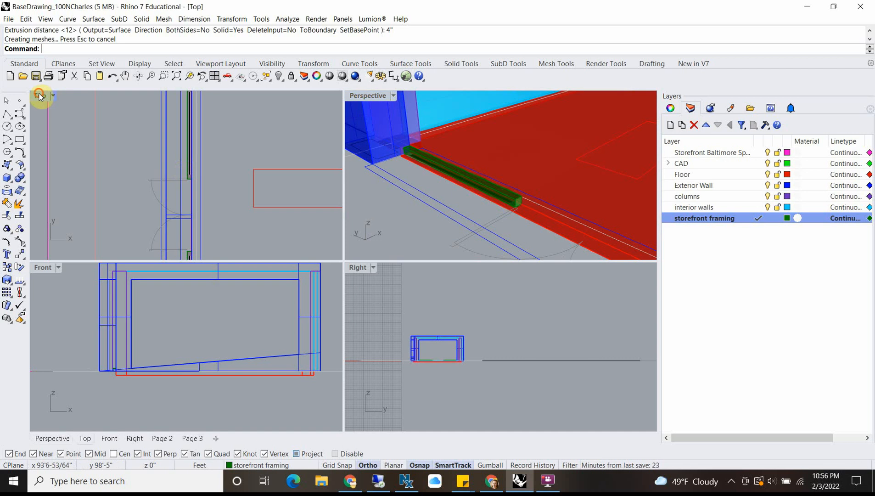
{"action": "scroll", "coordinate": [331, 283], "scroll_direction": "up", "scroll_amount": 2}
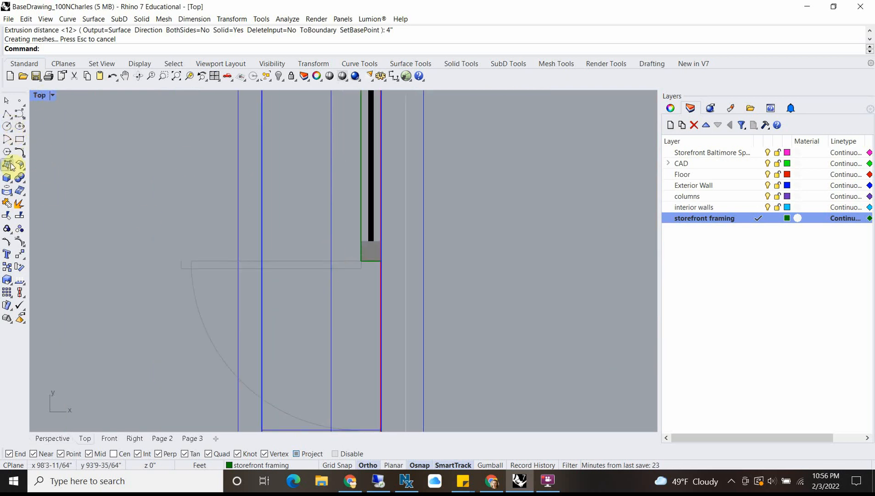
{"action": "left_click", "coordinate": [20, 139]}
{"action": "scroll", "coordinate": [299, 211], "scroll_direction": "up", "scroll_amount": 2}
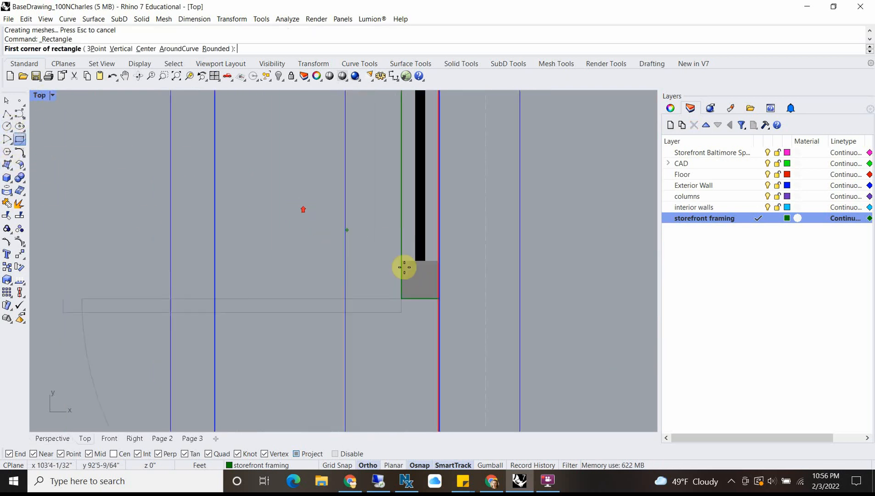
{"action": "left_click", "coordinate": [401, 261]}
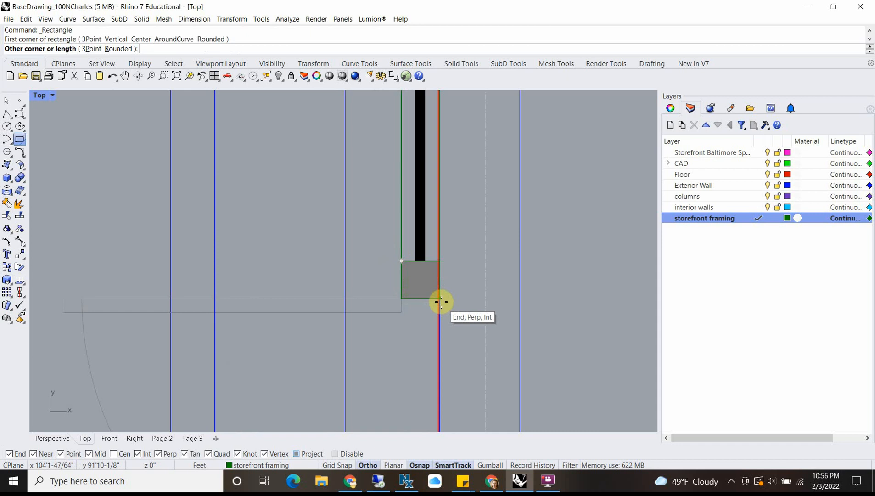
{"action": "left_click", "coordinate": [439, 299]}
Step: Draw a rectangle around that window's other end post, near grid line 3, snapping to its opposite corners
{"action": "scroll", "coordinate": [425, 290], "scroll_direction": "down", "scroll_amount": 8}
{"action": "right_click_drag", "start_coordinate": [412, 156], "coordinate": [398, 280]}
{"action": "scroll", "coordinate": [404, 220], "scroll_direction": "up", "scroll_amount": 12}
{"action": "right_click", "coordinate": [387, 226]}
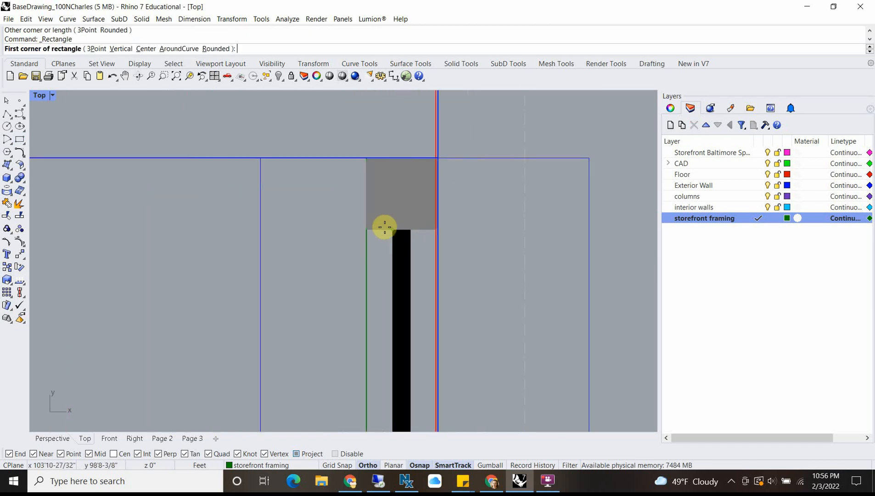
{"action": "left_click", "coordinate": [368, 230]}
{"action": "scroll", "coordinate": [454, 166], "scroll_direction": "up", "scroll_amount": 2}
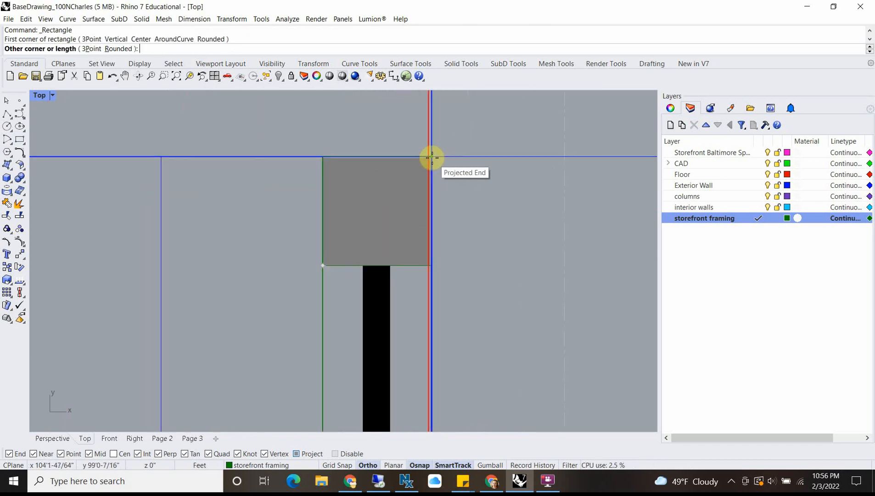
{"action": "left_click", "coordinate": [431, 159]}
Step: Draw a rectangle around the door-side end post of the window toward grid line 2, snapping to its opposite corners
{"action": "scroll", "coordinate": [412, 216], "scroll_direction": "down", "scroll_amount": 12}
{"action": "right_click_drag", "start_coordinate": [447, 326], "coordinate": [410, 154]}
{"action": "right_click_drag", "start_coordinate": [391, 399], "coordinate": [360, 131]}
{"action": "right_click", "coordinate": [394, 467]}
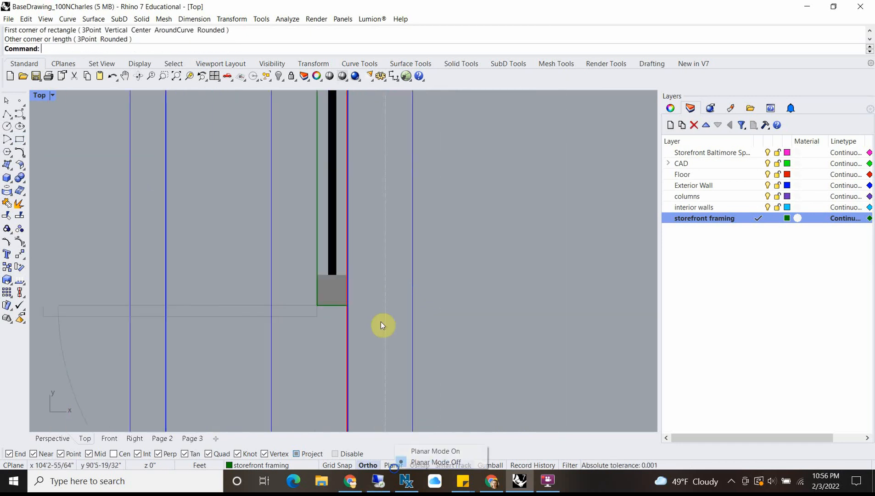
{"action": "right_click_drag", "start_coordinate": [378, 370], "coordinate": [363, 172]}
{"action": "scroll", "coordinate": [359, 255], "scroll_direction": "down", "scroll_amount": 12}
{"action": "right_click_drag", "start_coordinate": [343, 371], "coordinate": [340, 294]}
{"action": "scroll", "coordinate": [338, 291], "scroll_direction": "up", "scroll_amount": 17}
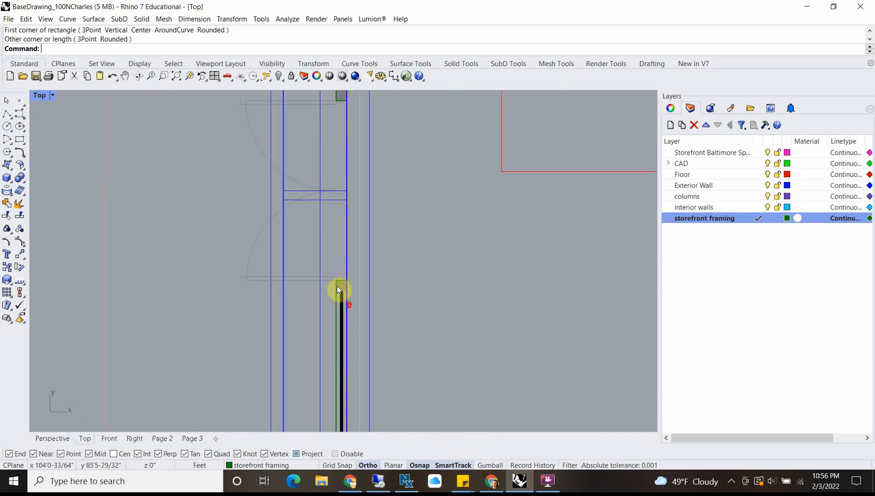
{"action": "right_click", "coordinate": [325, 243]}
{"action": "left_click", "coordinate": [325, 253]}
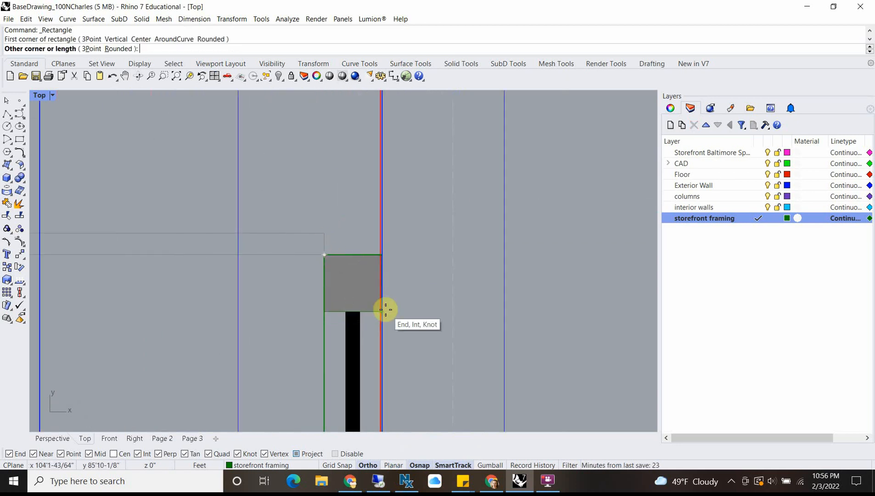
{"action": "scroll", "coordinate": [385, 308], "scroll_direction": "up", "scroll_amount": 12}
{"action": "left_click", "coordinate": [372, 318]}
Step: Draw a rectangle around the same window's far end post, near grid line 2, snapping to its opposite corners
{"action": "scroll", "coordinate": [317, 207], "scroll_direction": "down", "scroll_amount": 6}
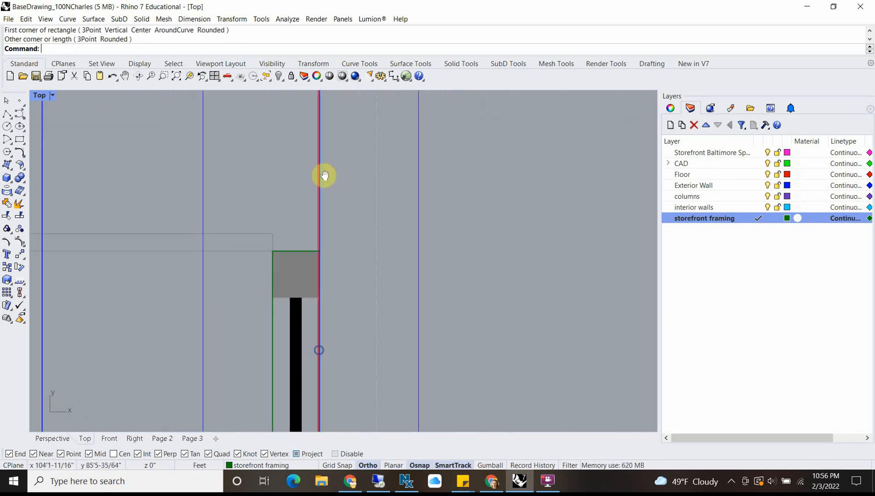
{"action": "scroll", "coordinate": [340, 275], "scroll_direction": "down", "scroll_amount": 4}
{"action": "right_click_drag", "start_coordinate": [341, 296], "coordinate": [347, 110]}
{"action": "right_click_drag", "start_coordinate": [339, 367], "coordinate": [345, 295]}
{"action": "scroll", "coordinate": [313, 330], "scroll_direction": "up", "scroll_amount": 10}
{"action": "right_click", "coordinate": [314, 330]}
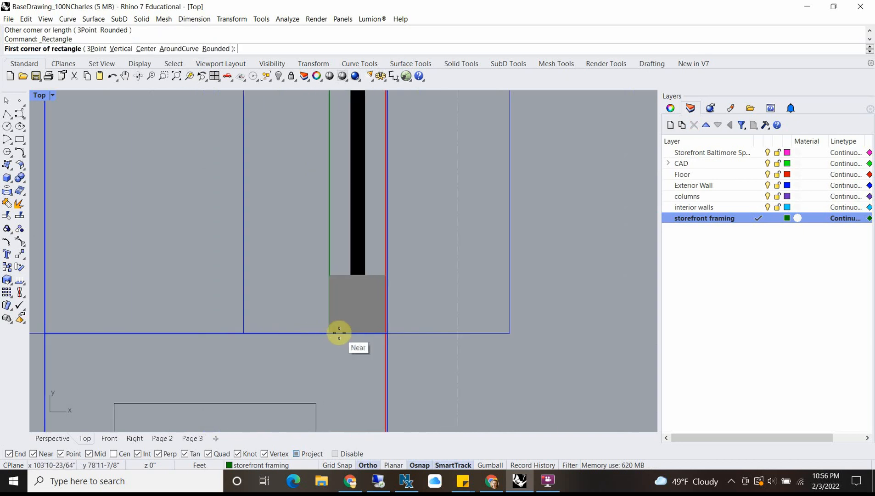
{"action": "left_click", "coordinate": [330, 333]}
{"action": "scroll", "coordinate": [372, 277], "scroll_direction": "up", "scroll_amount": 4}
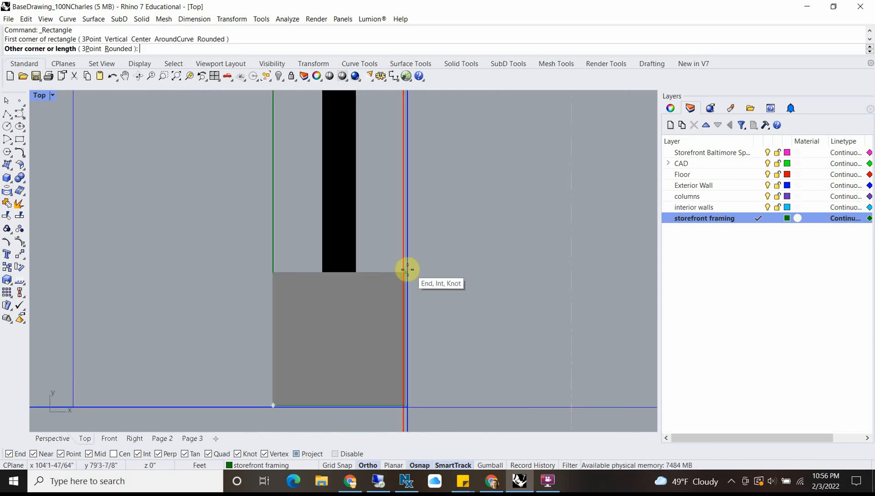
{"action": "left_click", "coordinate": [407, 272]}
Step: Select the two post rectangles at the ends of the window between the double doors and grid line 2
{"action": "left_click", "coordinate": [361, 273]}
{"action": "left_click", "coordinate": [394, 305]}
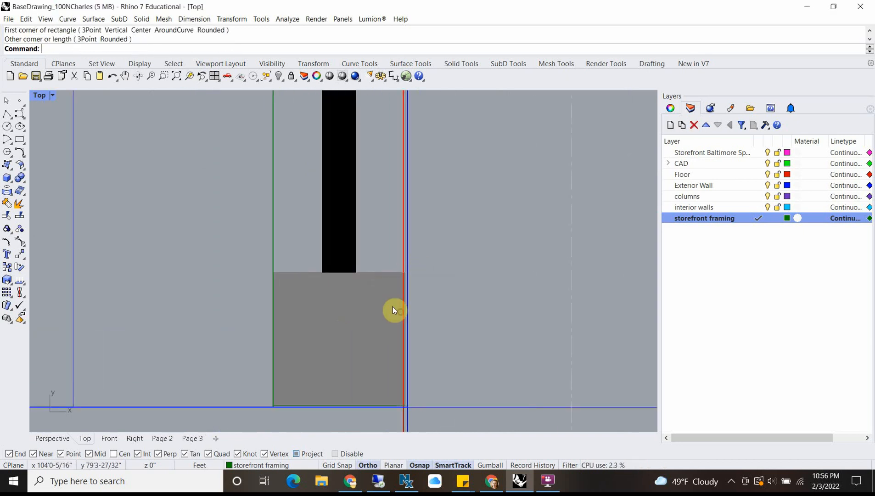
{"action": "scroll", "coordinate": [393, 294], "scroll_direction": "down", "scroll_amount": 10}
{"action": "right_click_drag", "start_coordinate": [402, 170], "coordinate": [376, 363]}
{"action": "right_click_drag", "start_coordinate": [402, 185], "coordinate": [394, 349]}
{"action": "right_click_drag", "start_coordinate": [360, 170], "coordinate": [349, 258]}
{"action": "scroll", "coordinate": [328, 209], "scroll_direction": "up", "scroll_amount": 6}
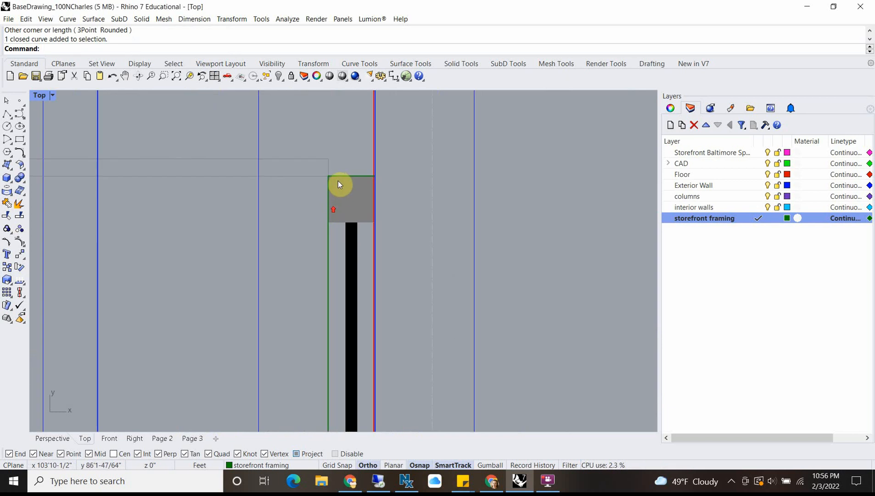
{"action": "left_click", "coordinate": [338, 180]}
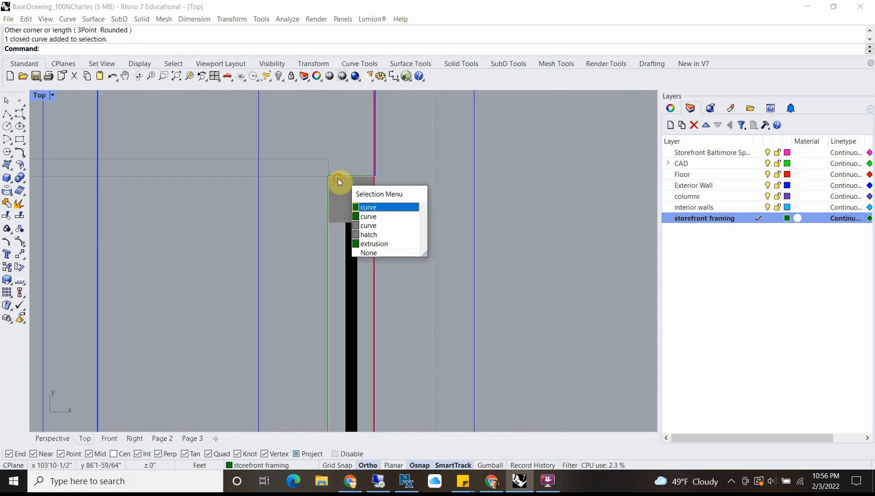
{"action": "left_click", "coordinate": [372, 217]}
Step: Add the two post rectangles at the ends of the window toward grid line 3 to the selection
{"action": "scroll", "coordinate": [371, 214], "scroll_direction": "down", "scroll_amount": 10}
{"action": "right_click_drag", "start_coordinate": [388, 141], "coordinate": [383, 329]}
{"action": "right_click_drag", "start_coordinate": [361, 156], "coordinate": [354, 210]}
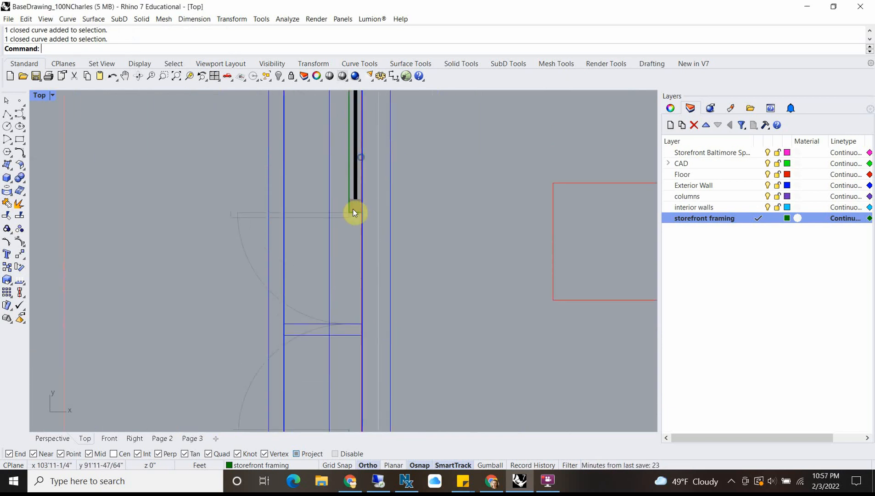
{"action": "scroll", "coordinate": [353, 210], "scroll_direction": "up", "scroll_amount": 8}
{"action": "left_click", "coordinate": [357, 173]}
{"action": "left_click", "coordinate": [390, 211]}
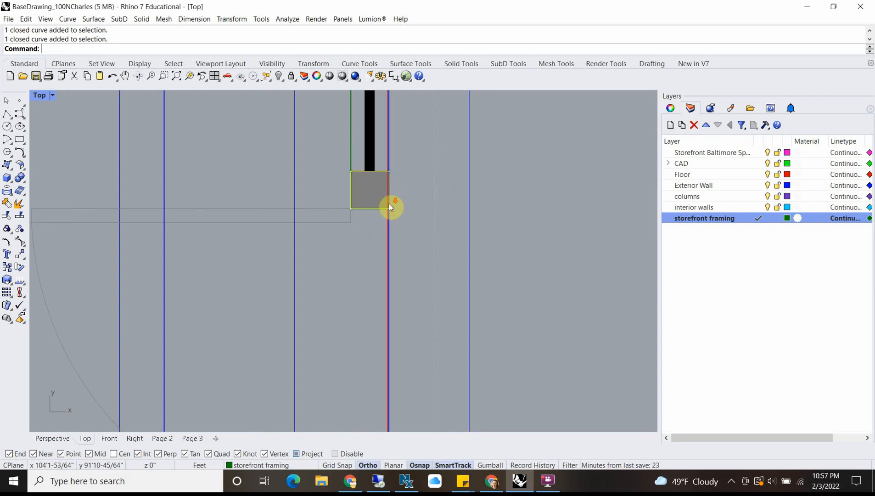
{"action": "scroll", "coordinate": [389, 204], "scroll_direction": "down", "scroll_amount": 10}
{"action": "right_click_drag", "start_coordinate": [410, 109], "coordinate": [415, 335]}
{"action": "scroll", "coordinate": [390, 218], "scroll_direction": "up", "scroll_amount": 6}
{"action": "left_click", "coordinate": [384, 230]}
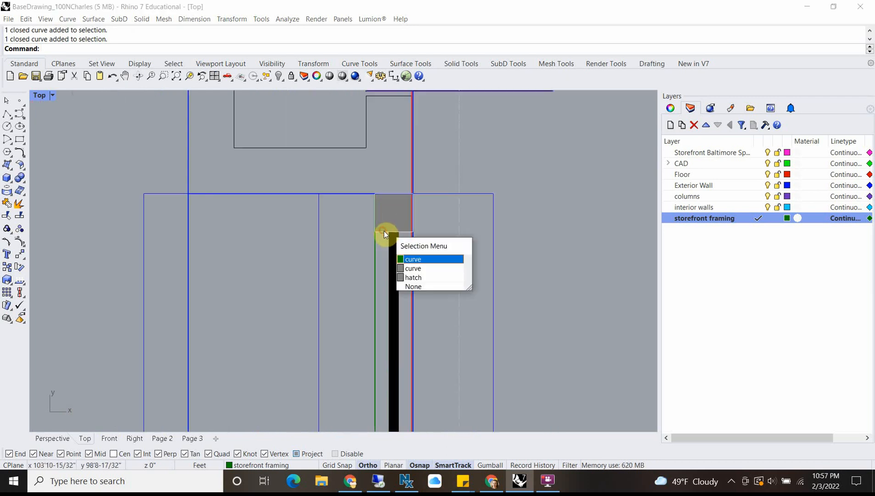
{"action": "left_click", "coordinate": [418, 260]}
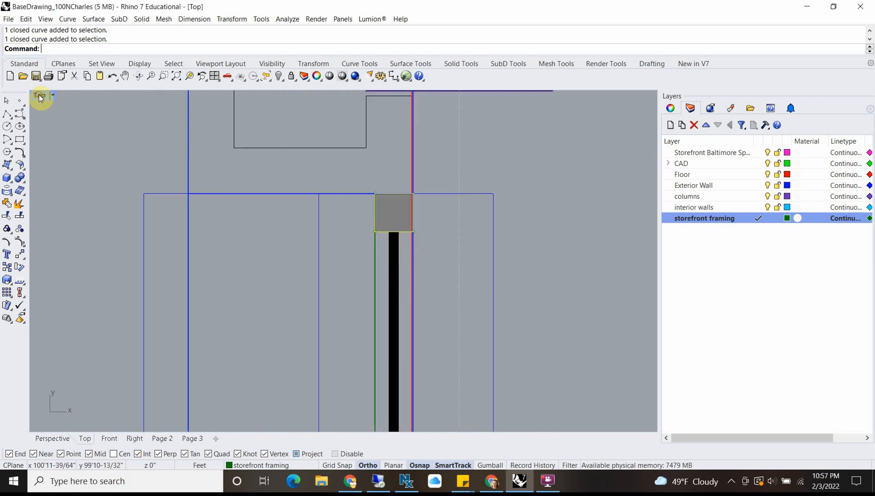
Step: Try to extrude the four selected post rectangles upward as solids with ExtrudeCrv, working in the Right view
{"action": "double_click", "coordinate": [41, 98]}
{"action": "scroll", "coordinate": [394, 163], "scroll_direction": "down", "scroll_amount": 8}
{"action": "scroll", "coordinate": [453, 373], "scroll_direction": "up", "scroll_amount": 4}
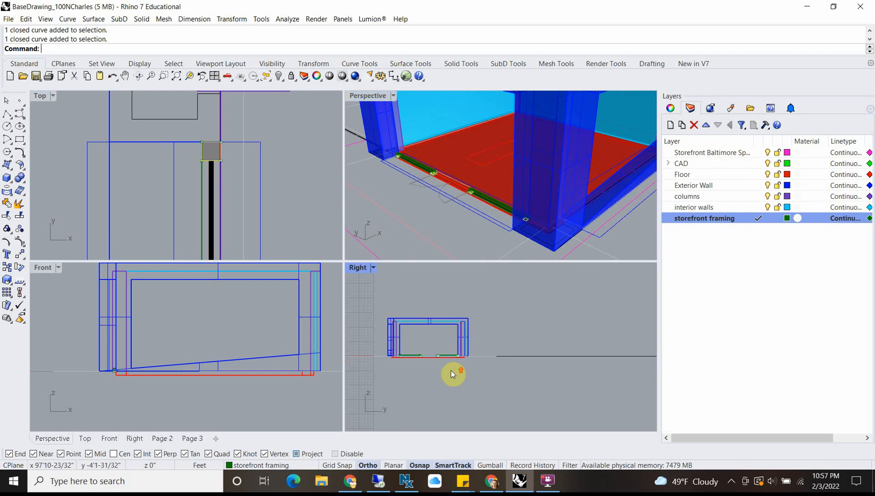
{"action": "scroll", "coordinate": [452, 371], "scroll_direction": "up", "scroll_amount": 2}
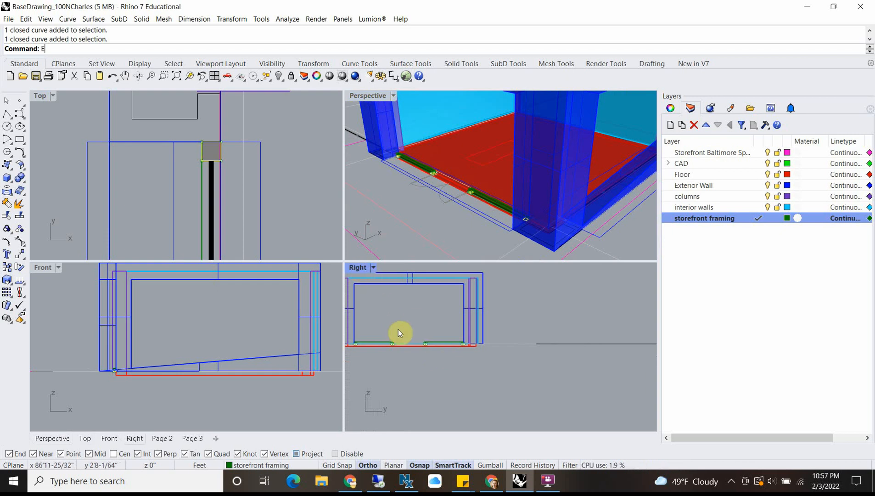
{"action": "key", "text": "Return"}
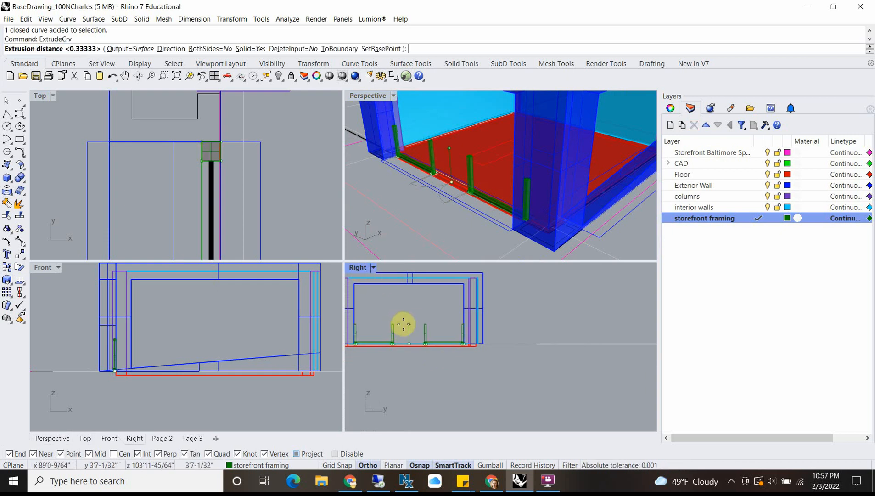
{"action": "left_click", "coordinate": [389, 342]}
{"action": "scroll", "coordinate": [399, 341], "scroll_direction": "up", "scroll_amount": 3}
{"action": "double_click", "coordinate": [366, 275]}
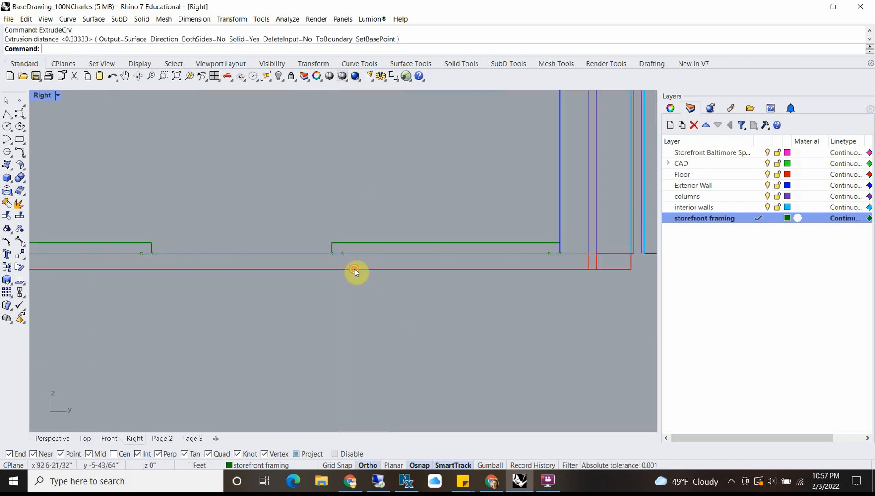
{"action": "left_click", "coordinate": [355, 268]}
{"action": "scroll", "coordinate": [311, 287], "scroll_direction": "down", "scroll_amount": 4}
{"action": "scroll", "coordinate": [234, 283], "scroll_direction": "up", "scroll_amount": 1}
{"action": "key", "text": "Escape"}
{"action": "scroll", "coordinate": [232, 283], "scroll_direction": "up", "scroll_amount": 4}
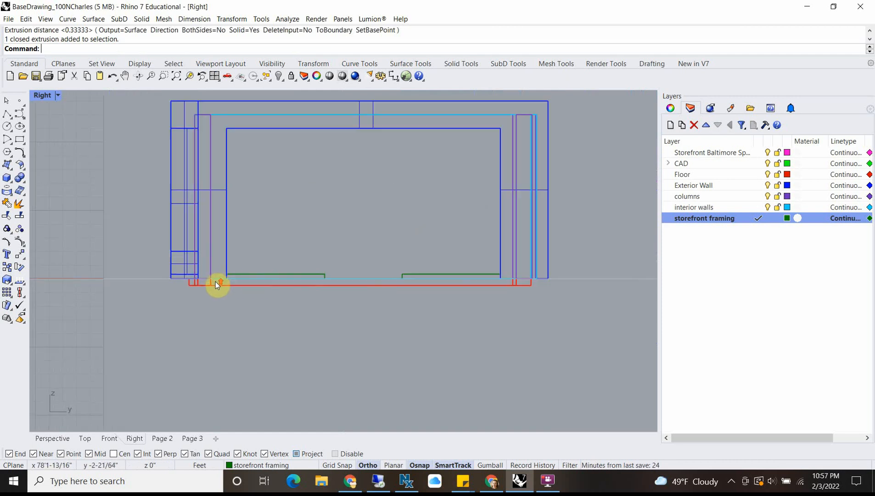
Step: Select all objects on the storefront framing layer and remove the two low window extrusions from the selection
{"action": "right_click", "coordinate": [729, 219]}
{"action": "left_click", "coordinate": [786, 371]}
{"action": "scroll", "coordinate": [291, 275], "scroll_direction": "up", "scroll_amount": 3}
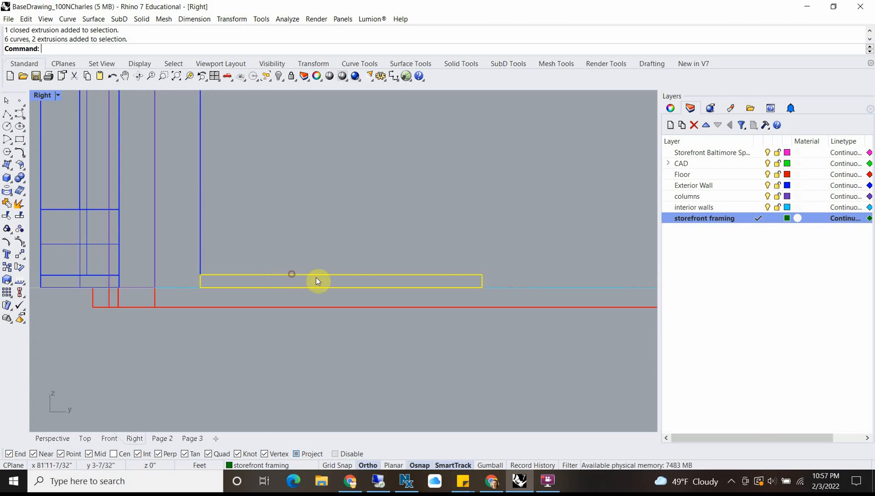
{"action": "left_click", "coordinate": [341, 274], "text": "ctrl"}
{"action": "scroll", "coordinate": [417, 268], "scroll_direction": "down", "scroll_amount": 8}
{"action": "scroll", "coordinate": [555, 267], "scroll_direction": "up", "scroll_amount": 8}
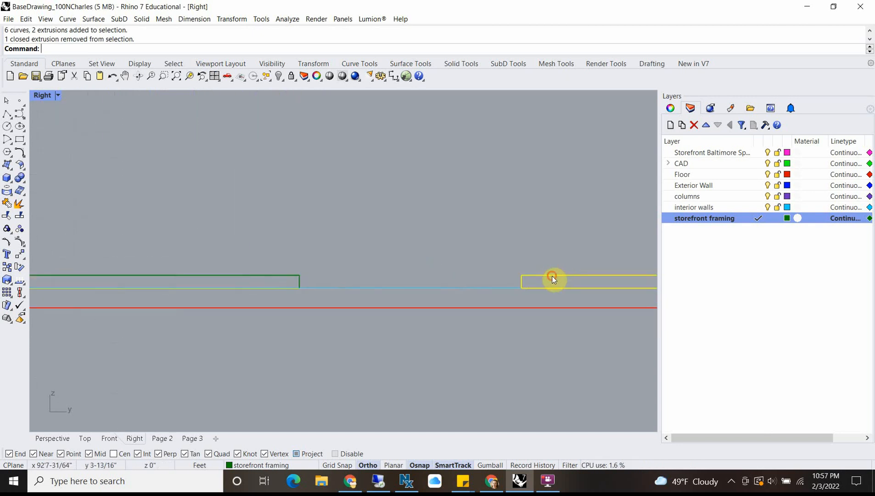
{"action": "left_click", "coordinate": [552, 275], "text": "ctrl"}
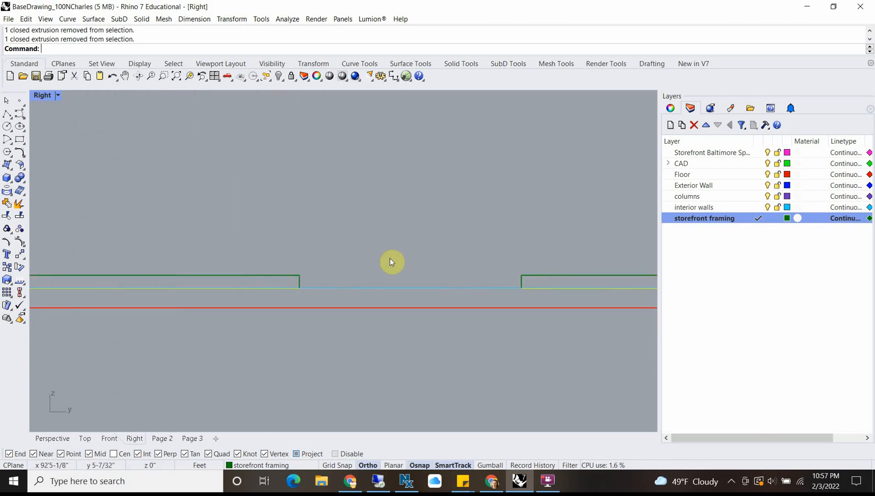
{"action": "double_click", "coordinate": [47, 96]}
{"action": "left_click", "coordinate": [201, 182], "text": "ctrl"}
{"action": "scroll", "coordinate": [229, 209], "scroll_direction": "down", "scroll_amount": 5}
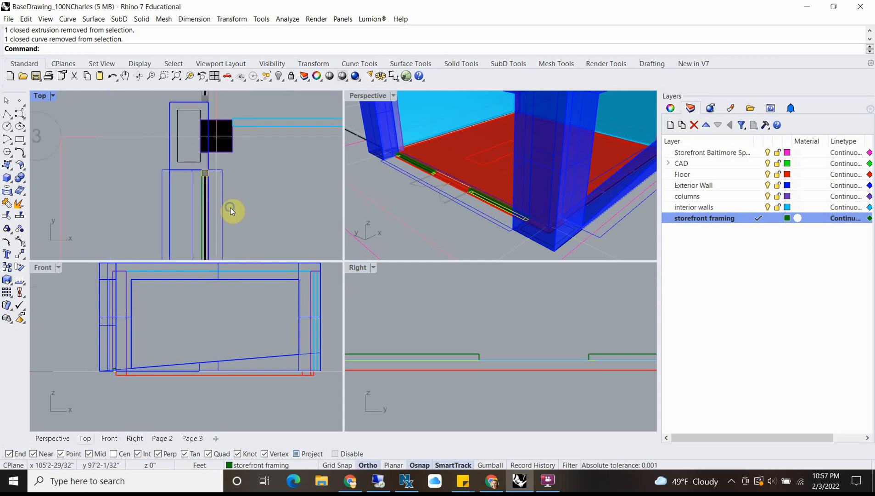
{"action": "scroll", "coordinate": [198, 209], "scroll_direction": "up", "scroll_amount": 3}
{"action": "left_click", "coordinate": [192, 214], "text": "ctrl"}
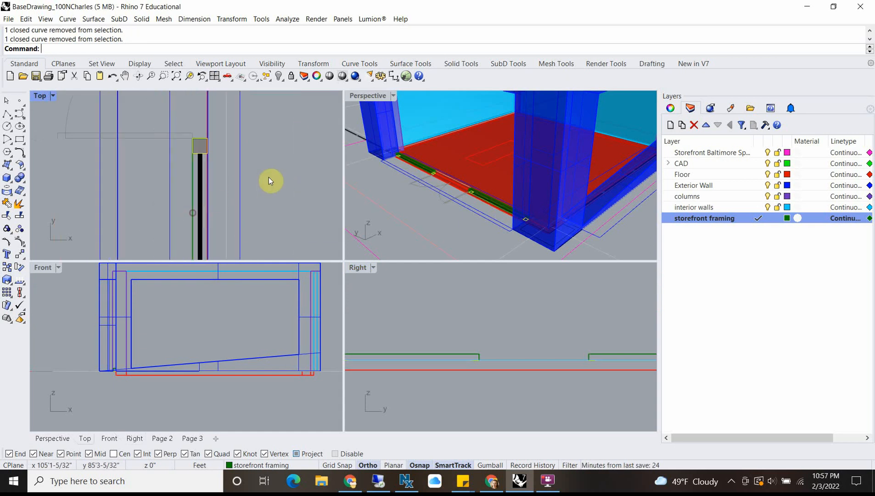
{"action": "scroll", "coordinate": [408, 244], "scroll_direction": "down", "scroll_amount": 5}
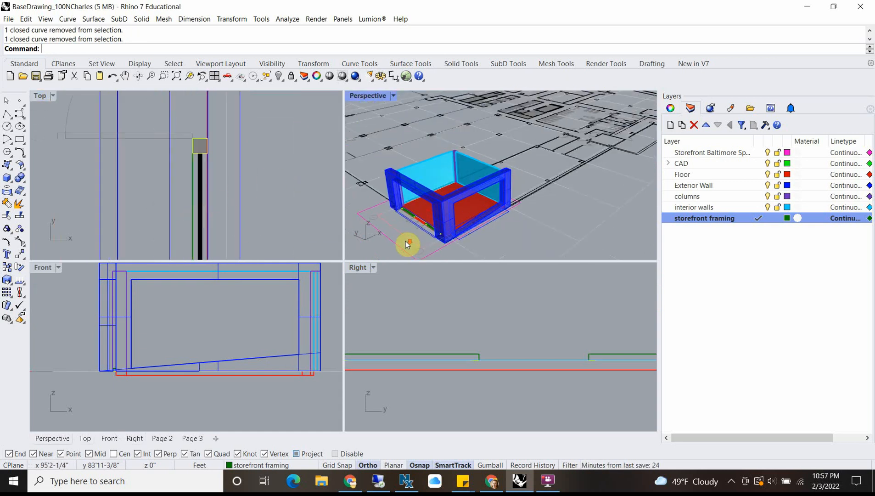
{"action": "double_click", "coordinate": [360, 268]}
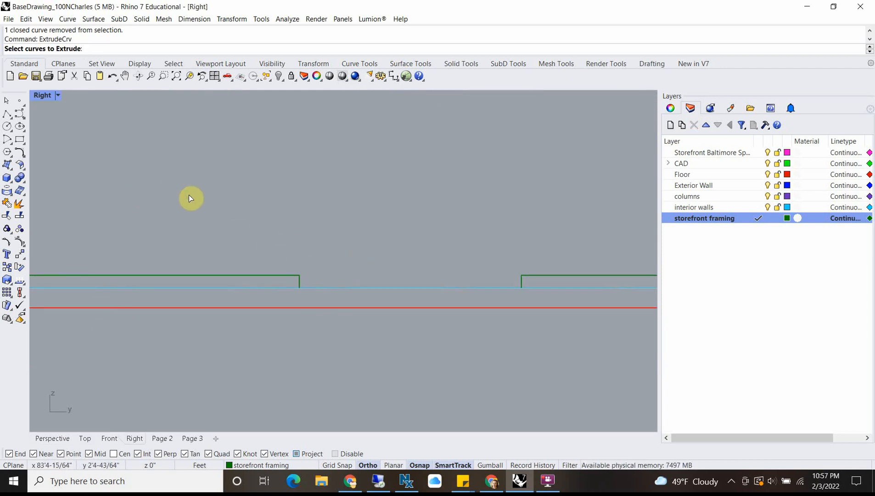
{"action": "key", "text": "Escape"}
{"action": "type", "text": "Select"}
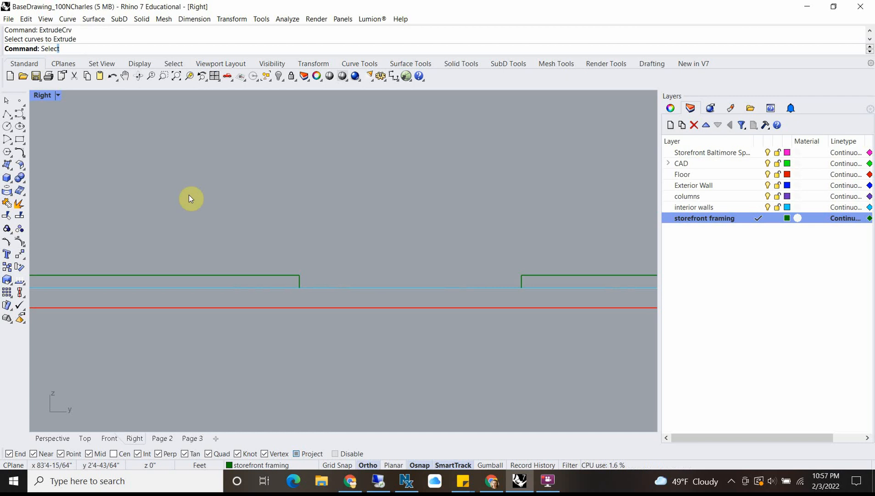
{"action": "type", "text": "pr"}
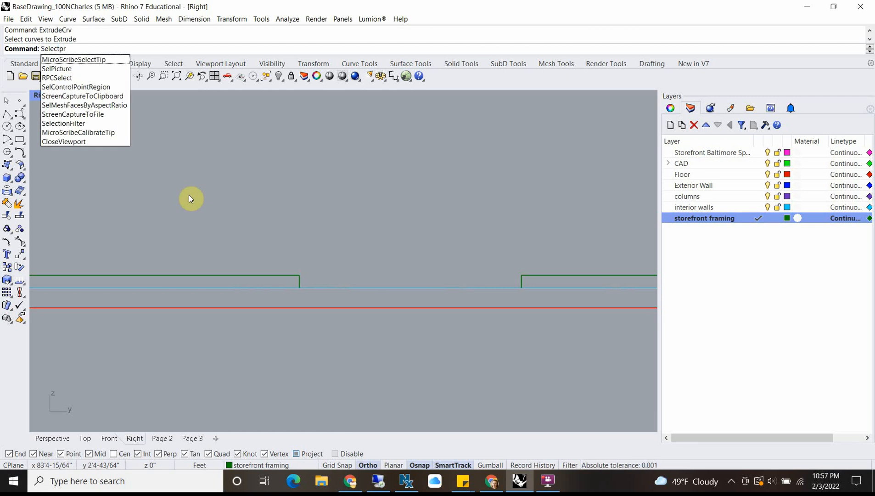
{"action": "key", "text": "Escape"}
Step: In the Top view, select the two storefront framing post rectangles on either side of the double-door opening
{"action": "double_click", "coordinate": [39, 95]}
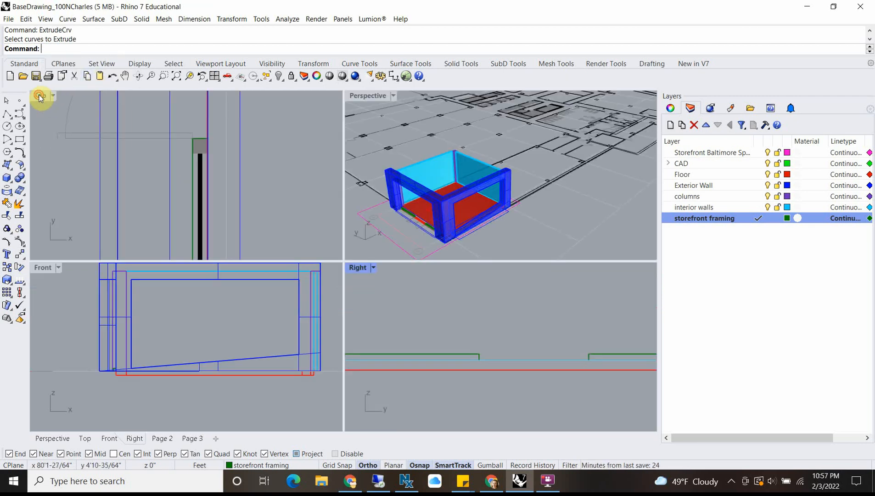
{"action": "scroll", "coordinate": [197, 147], "scroll_direction": "up", "scroll_amount": 5}
{"action": "left_click", "coordinate": [216, 203]}
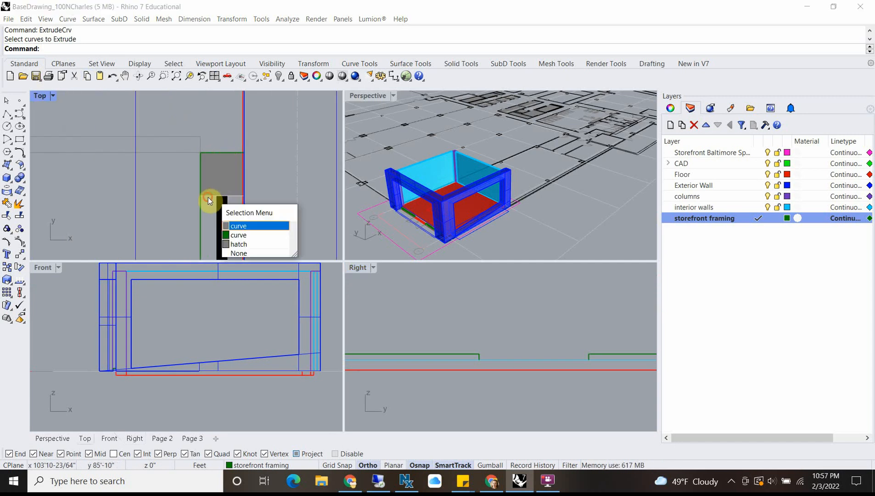
{"action": "left_click", "coordinate": [250, 233]}
{"action": "scroll", "coordinate": [214, 182], "scroll_direction": "down", "scroll_amount": 12}
{"action": "scroll", "coordinate": [212, 124], "scroll_direction": "up", "scroll_amount": 9}
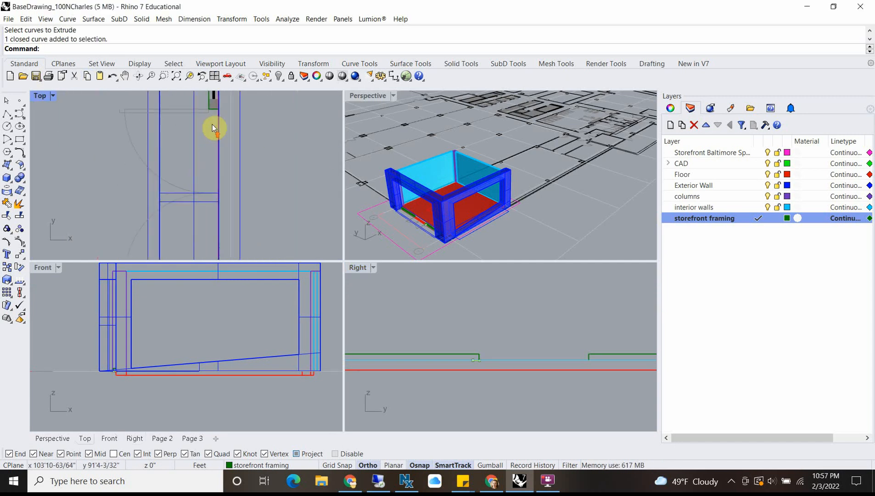
{"action": "scroll", "coordinate": [214, 160], "scroll_direction": "up", "scroll_amount": 1}
{"action": "left_click", "coordinate": [217, 165]}
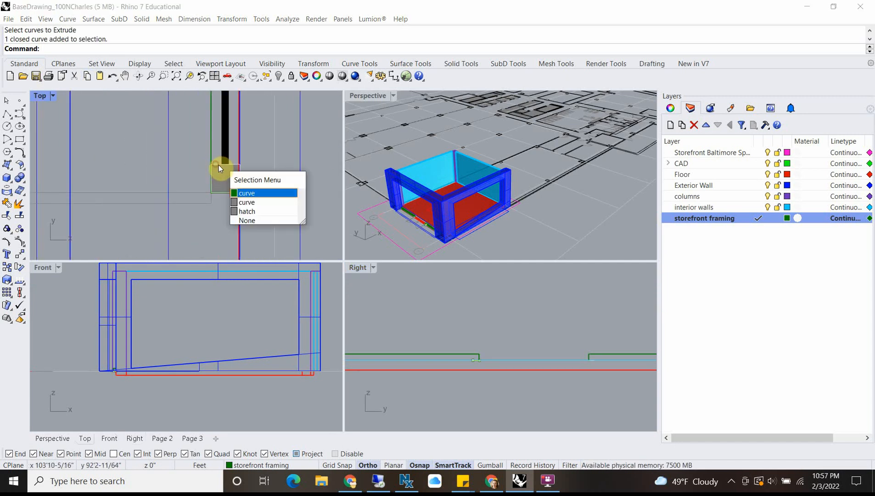
{"action": "left_click", "coordinate": [247, 193]}
{"action": "scroll", "coordinate": [190, 159], "scroll_direction": "down", "scroll_amount": 6}
{"action": "scroll", "coordinate": [204, 166], "scroll_direction": "up", "scroll_amount": 10}
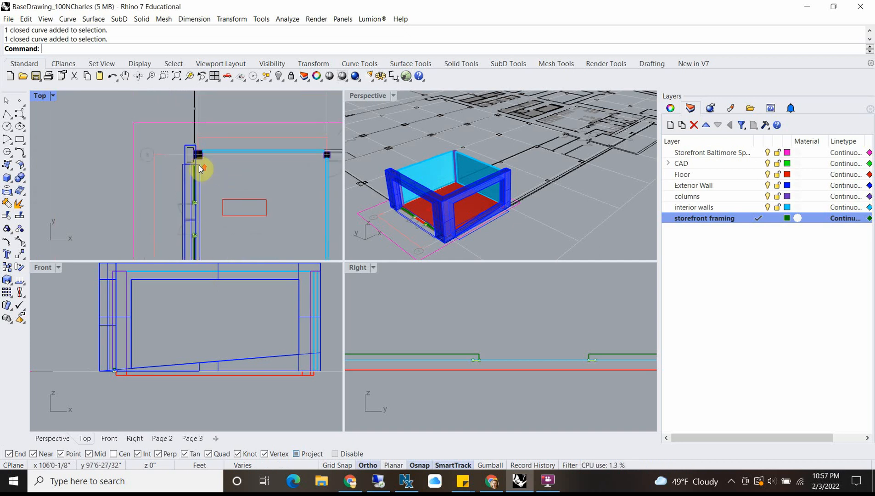
Step: Add the two storefront framing post rectangles at the outer ends of the windows, beside the wall piers, to the selection
{"action": "left_click", "coordinate": [170, 177]}
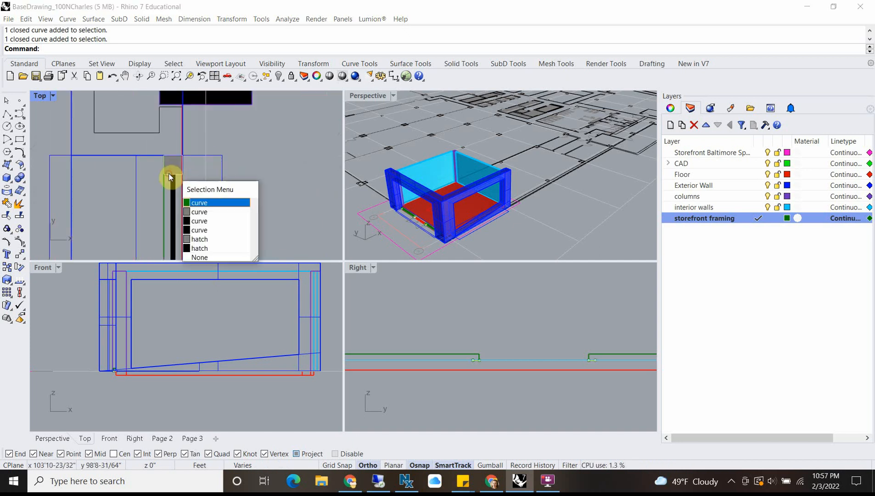
{"action": "left_click", "coordinate": [203, 203]}
{"action": "scroll", "coordinate": [190, 155], "scroll_direction": "down", "scroll_amount": 12}
{"action": "right_click_drag", "start_coordinate": [210, 231], "coordinate": [216, 160]}
{"action": "scroll", "coordinate": [197, 203], "scroll_direction": "up", "scroll_amount": 12}
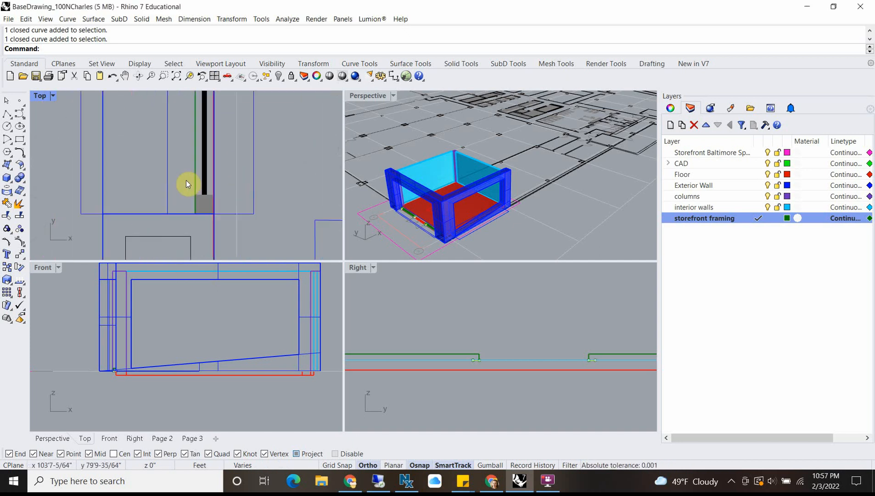
{"action": "scroll", "coordinate": [193, 186], "scroll_direction": "up", "scroll_amount": 3}
{"action": "left_click", "coordinate": [201, 188]}
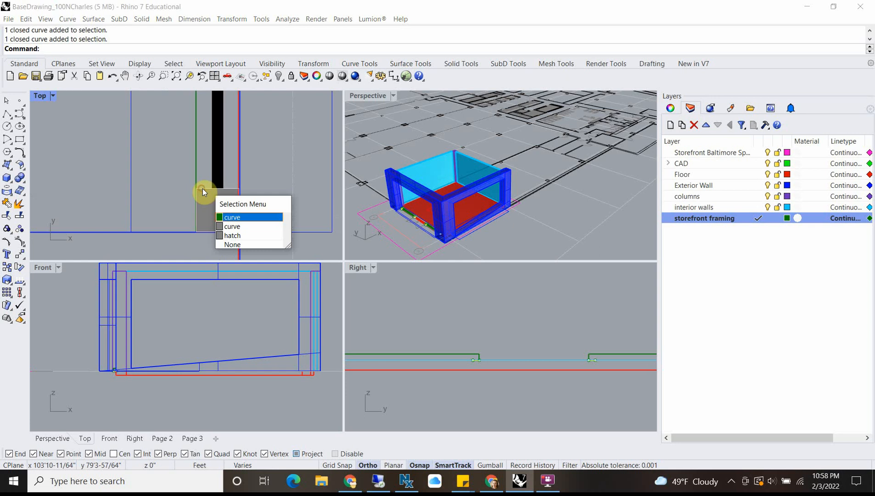
{"action": "left_click", "coordinate": [232, 218]}
Step: Move the four selected post rectangles up 4" in the Right view so they sit on top of the sills
{"action": "type", "text": "m"}
{"action": "key", "text": "Return"}
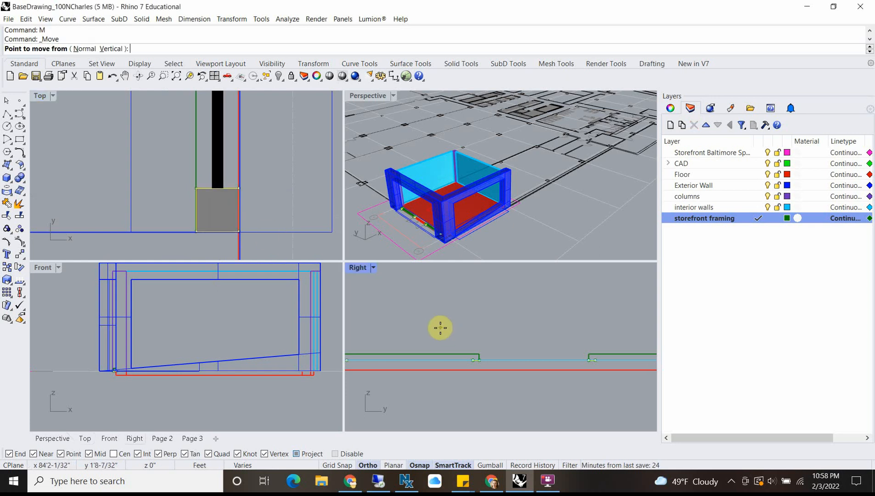
{"action": "left_click", "coordinate": [413, 334]}
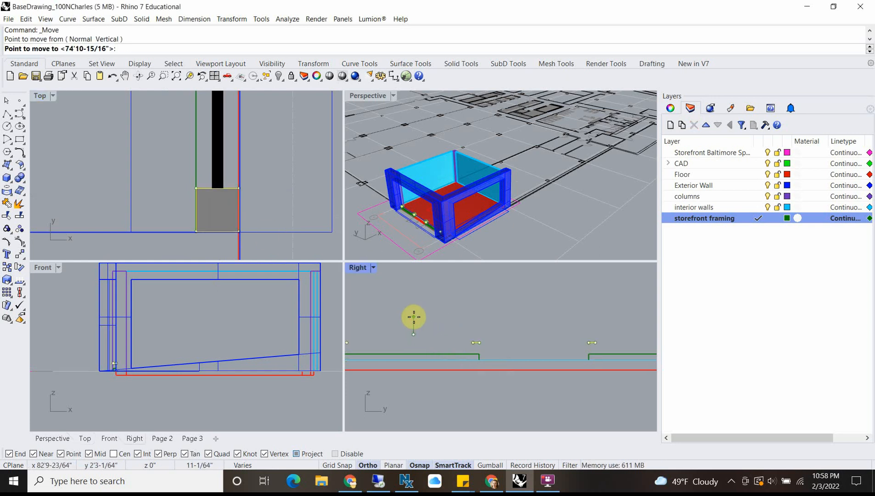
{"action": "type", "text": "4\""}
{"action": "key", "text": "Return"}
{"action": "left_click", "coordinate": [414, 317]}
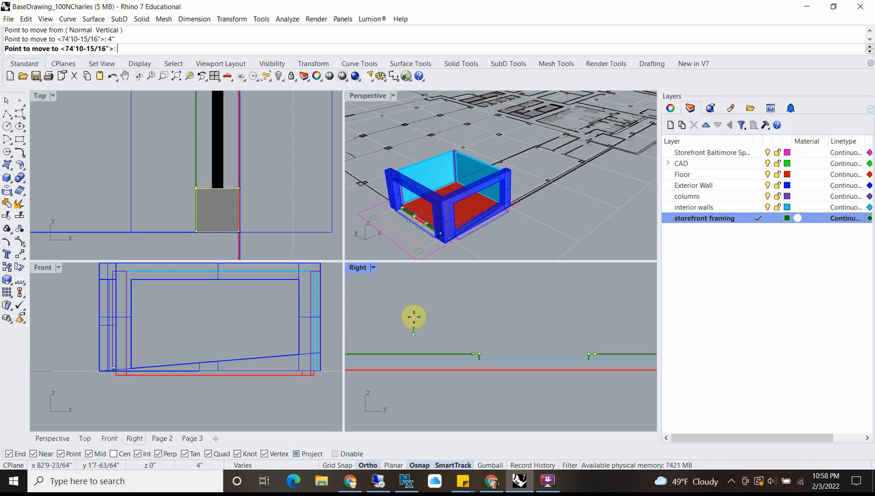
Step: Extrude the four post rectangles upward as solids about 10'8" to the upper edge of the exterior wall opening, using ExtrudeCrv
{"action": "scroll", "coordinate": [421, 315], "scroll_direction": "down", "scroll_amount": 10}
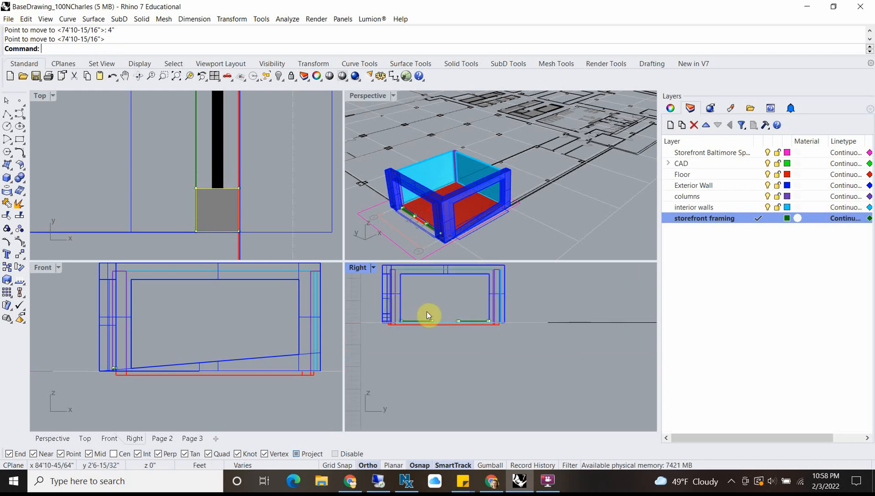
{"action": "type", "text": "ExtrudeCrv"}
{"action": "key", "text": "Return"}
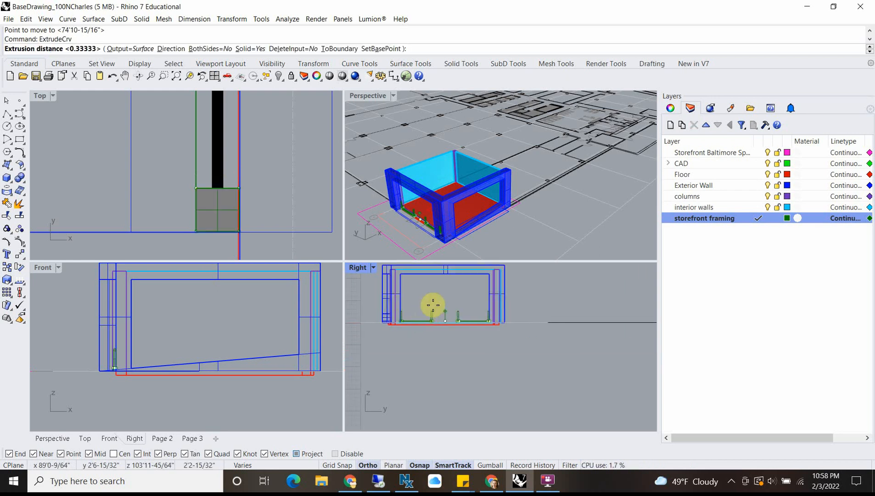
{"action": "scroll", "coordinate": [432, 280], "scroll_direction": "up", "scroll_amount": 3}
{"action": "double_click", "coordinate": [360, 268]}
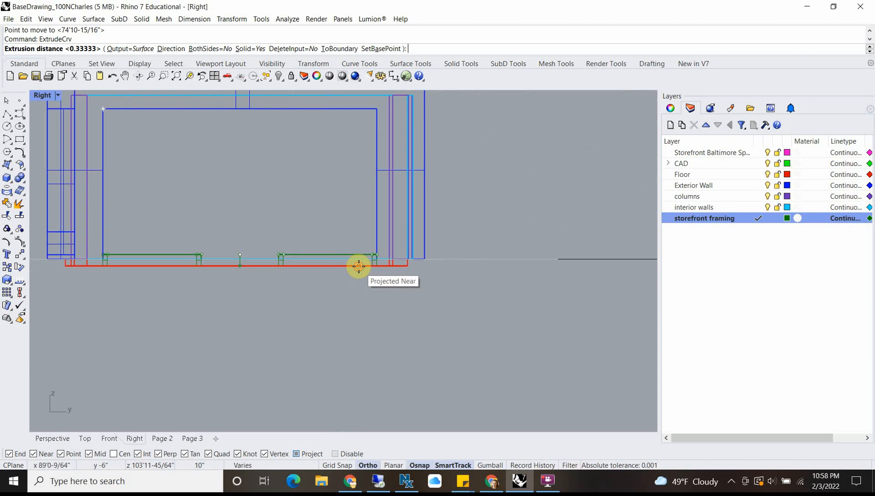
{"action": "scroll", "coordinate": [319, 172], "scroll_direction": "down", "scroll_amount": 2}
{"action": "scroll", "coordinate": [399, 238], "scroll_direction": "up", "scroll_amount": 4}
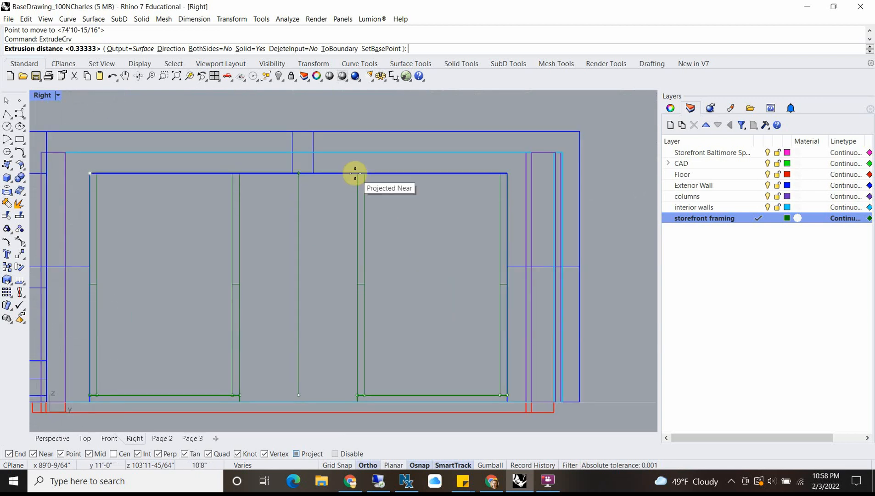
{"action": "left_click", "coordinate": [354, 173]}
{"action": "scroll", "coordinate": [280, 225], "scroll_direction": "down", "scroll_amount": 10}
{"action": "right_click_drag", "start_coordinate": [312, 235], "coordinate": [377, 253]}
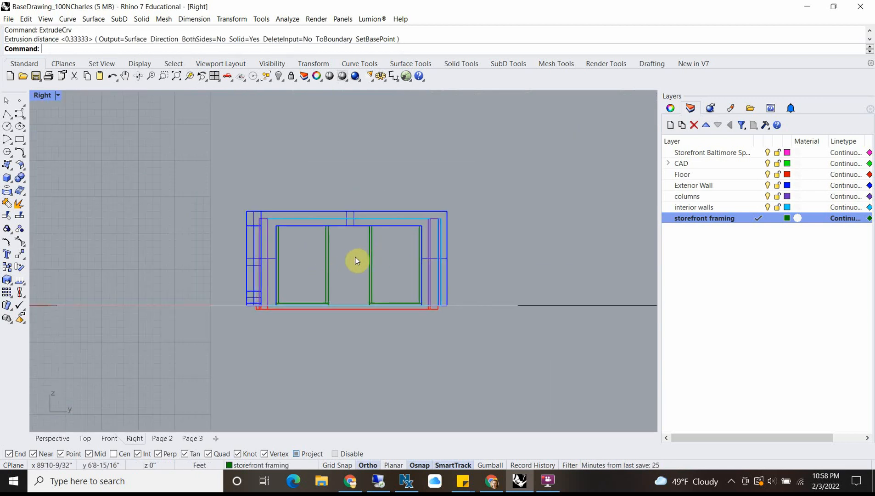
{"action": "scroll", "coordinate": [357, 260], "scroll_direction": "up", "scroll_amount": 3}
{"action": "scroll", "coordinate": [278, 330], "scroll_direction": "up", "scroll_amount": 4}
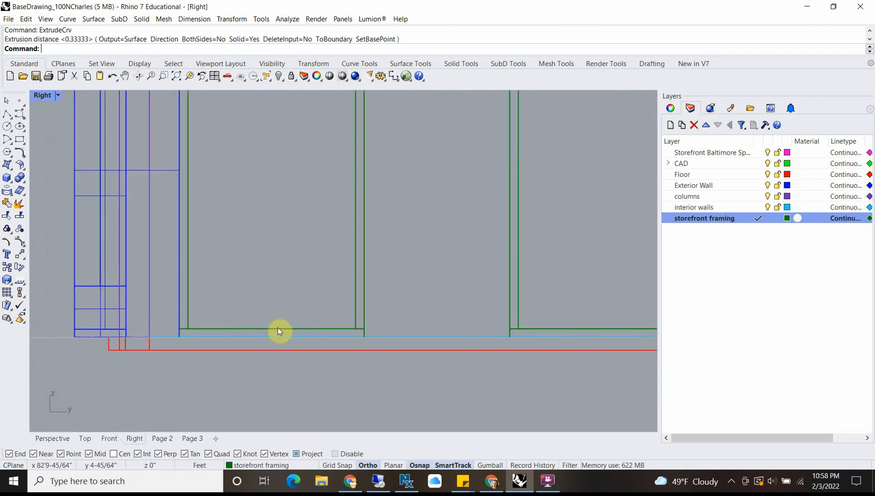
{"action": "scroll", "coordinate": [278, 331], "scroll_direction": "down", "scroll_amount": 5}
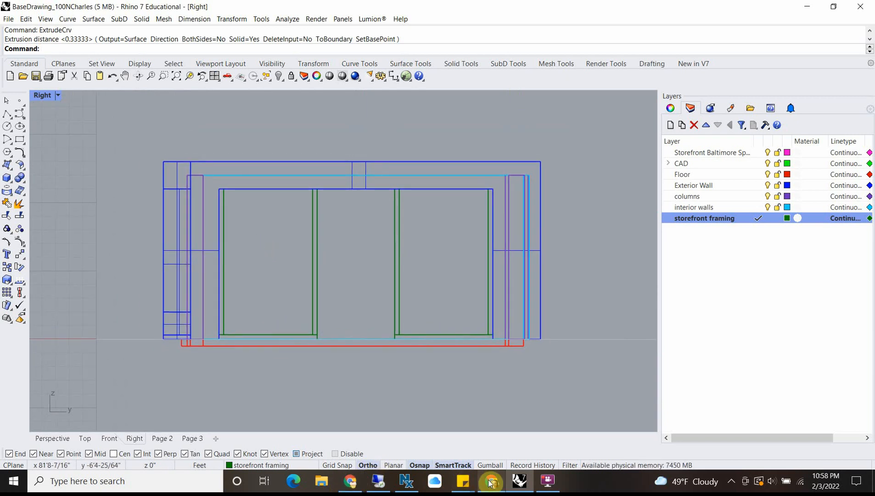
Step: Switch to Google Maps Street View in Chrome and examine how the real storefront's doors, windows and head framing are arranged
{"action": "mouse_move", "coordinate": [490, 482]}
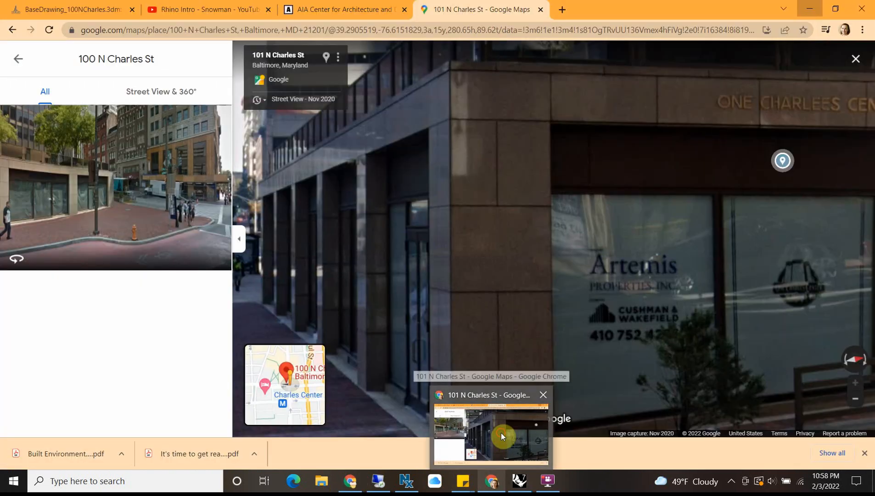
{"action": "left_click", "coordinate": [501, 433]}
{"action": "scroll", "coordinate": [340, 246], "scroll_direction": "down", "scroll_amount": 5}
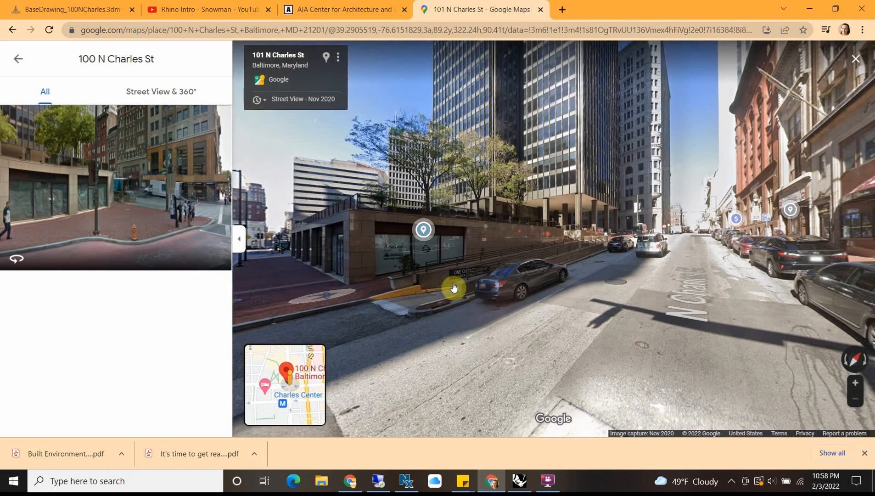
{"action": "left_click_drag", "start_coordinate": [407, 302], "coordinate": [703, 294]}
{"action": "left_click", "coordinate": [476, 276]}
{"action": "left_click", "coordinate": [700, 262]}
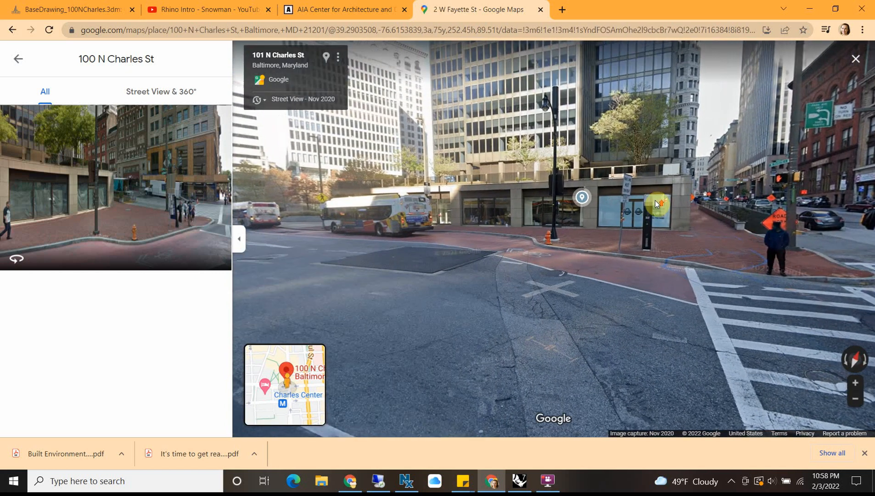
{"action": "left_click", "coordinate": [661, 205]}
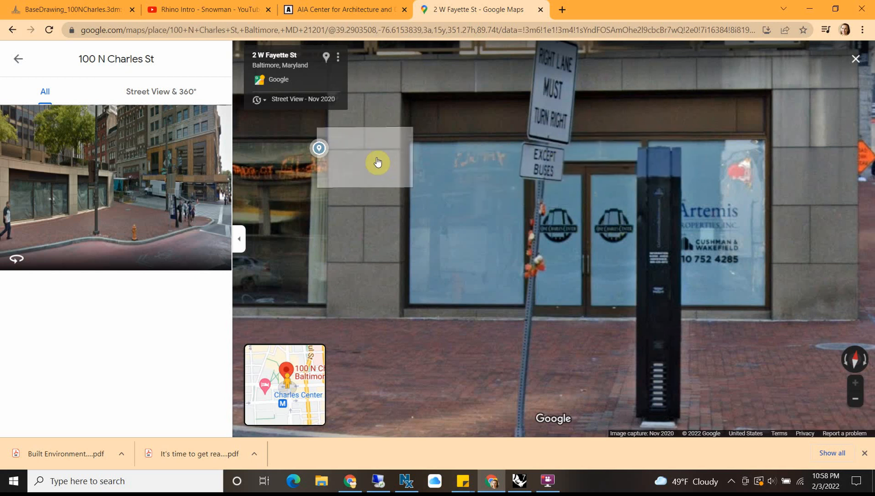
Step: Return to Rhino and copy the sill of the window toward grid line 2 up from its upper corner to the wall opening's upper corner
{"action": "left_click", "coordinate": [809, 10]}
{"action": "scroll", "coordinate": [285, 342], "scroll_direction": "up", "scroll_amount": 4}
{"action": "left_click", "coordinate": [285, 333]}
{"action": "scroll", "coordinate": [286, 333], "scroll_direction": "down", "scroll_amount": 4}
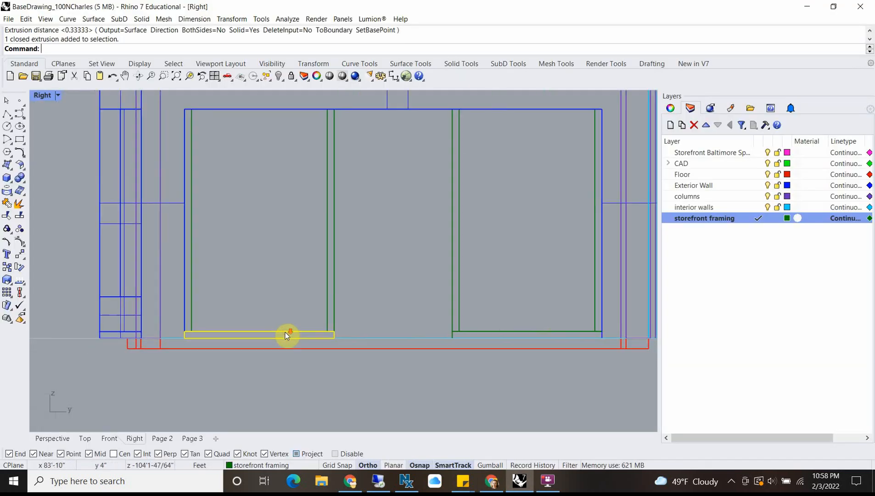
{"action": "scroll", "coordinate": [188, 332], "scroll_direction": "up", "scroll_amount": 3}
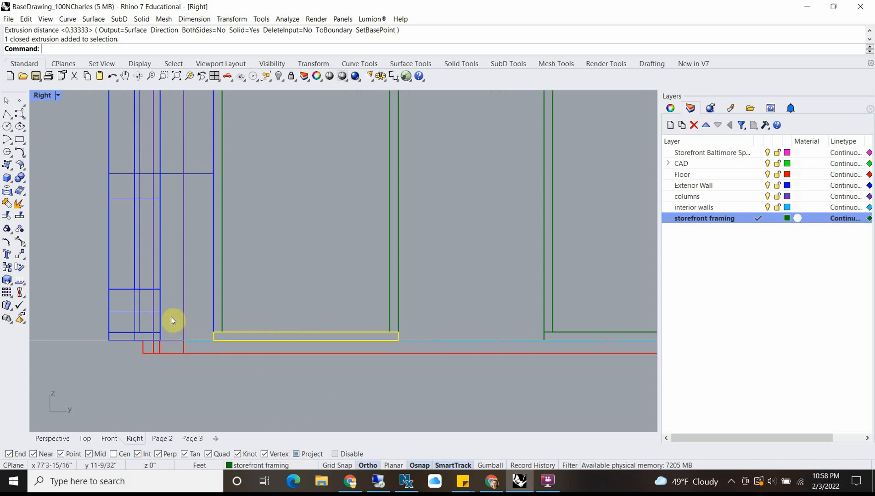
{"action": "type", "text": "opy"}
{"action": "key", "text": "Return"}
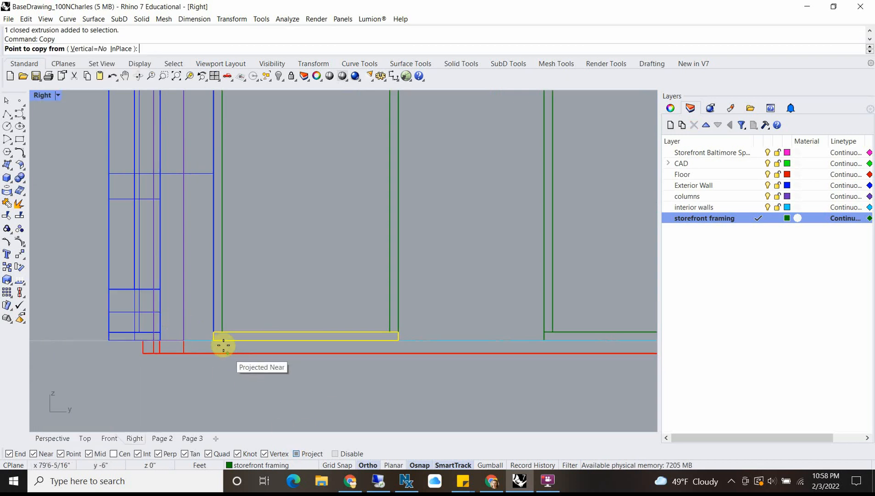
{"action": "left_click", "coordinate": [212, 330]}
{"action": "scroll", "coordinate": [221, 187], "scroll_direction": "down", "scroll_amount": 3}
{"action": "scroll", "coordinate": [195, 203], "scroll_direction": "up", "scroll_amount": 5}
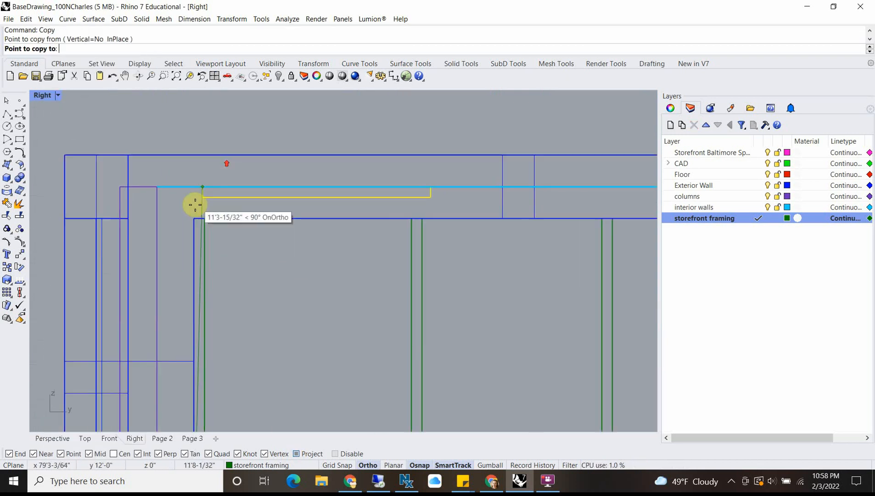
{"action": "left_click", "coordinate": [193, 226]}
{"action": "scroll", "coordinate": [221, 289], "scroll_direction": "down", "scroll_amount": 2}
{"action": "scroll", "coordinate": [207, 254], "scroll_direction": "up", "scroll_amount": 3}
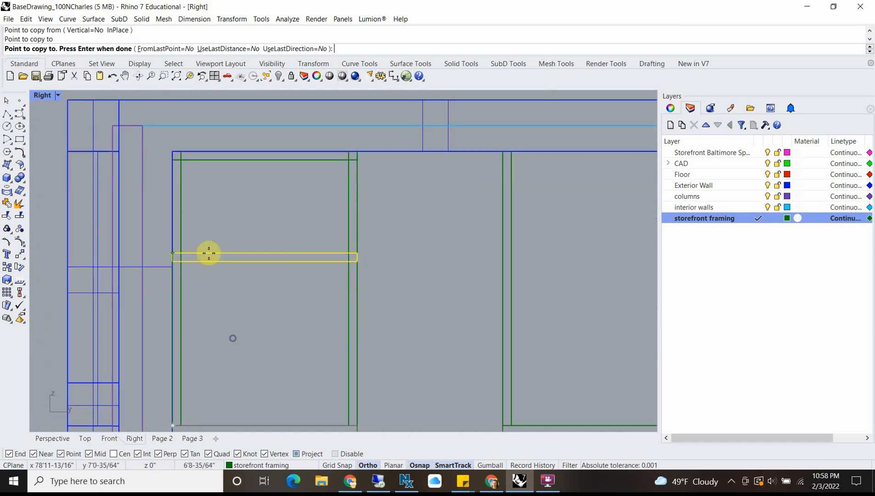
{"action": "key", "text": "Return"}
Step: Stretch the copied head member with Scale1D from its outer upper corner to the opposite upper corner of the wall opening
{"action": "scroll", "coordinate": [287, 213], "scroll_direction": "down", "scroll_amount": 3}
{"action": "scroll", "coordinate": [280, 198], "scroll_direction": "up", "scroll_amount": 3}
{"action": "left_click", "coordinate": [280, 197]}
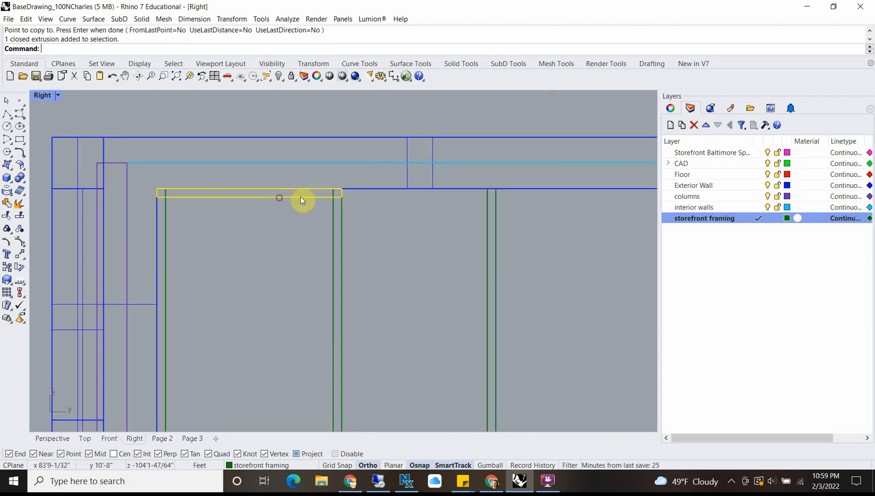
{"action": "scroll", "coordinate": [465, 190], "scroll_direction": "down", "scroll_amount": 3}
{"action": "scroll", "coordinate": [389, 210], "scroll_direction": "up", "scroll_amount": 2}
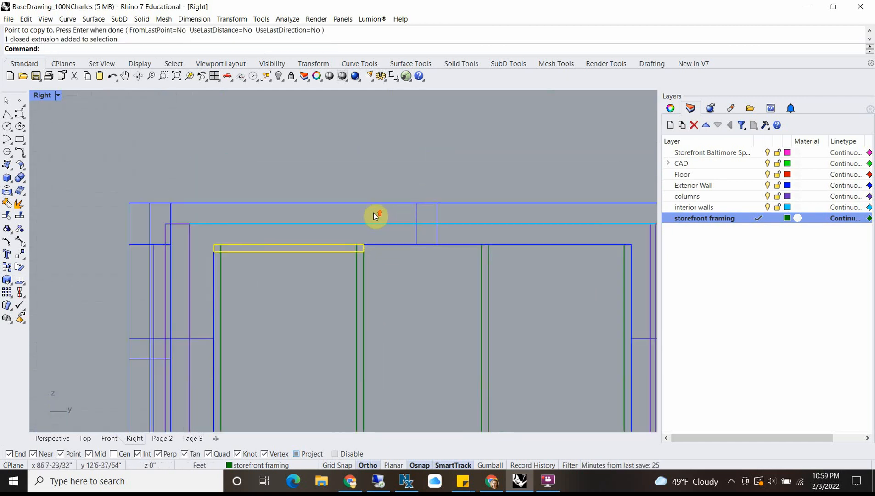
{"action": "type", "text": "Scale1D"}
{"action": "key", "text": "Return"}
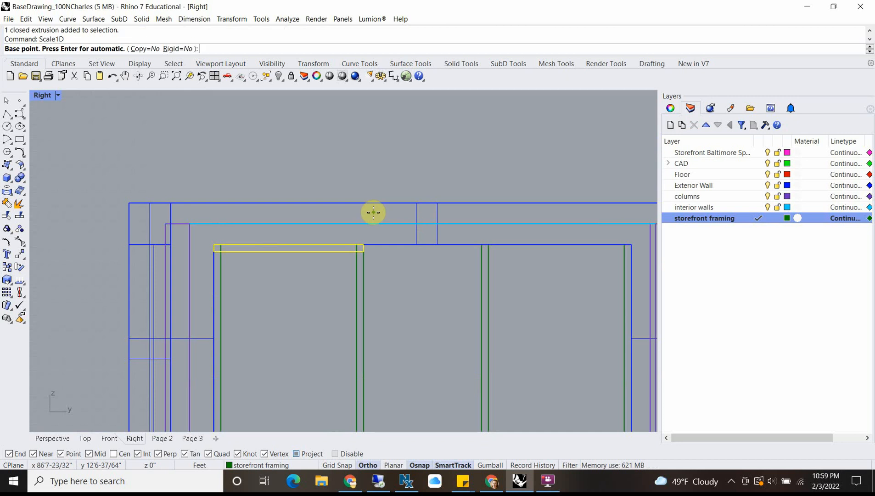
{"action": "scroll", "coordinate": [373, 213], "scroll_direction": "up", "scroll_amount": 1}
{"action": "left_click", "coordinate": [177, 252]}
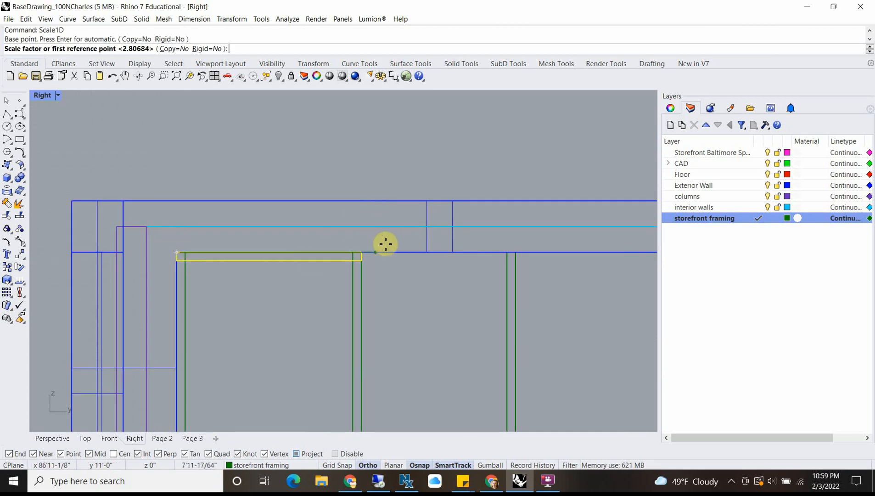
{"action": "left_click", "coordinate": [361, 252]}
{"action": "scroll", "coordinate": [478, 242], "scroll_direction": "down", "scroll_amount": 3}
{"action": "scroll", "coordinate": [420, 250], "scroll_direction": "up", "scroll_amount": 2}
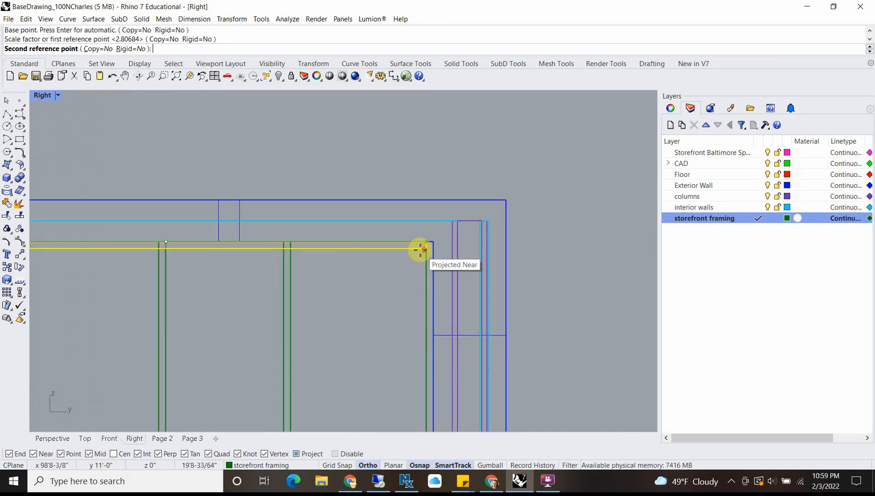
{"action": "scroll", "coordinate": [402, 238], "scroll_direction": "down", "scroll_amount": 3}
{"action": "scroll", "coordinate": [413, 240], "scroll_direction": "up", "scroll_amount": 4}
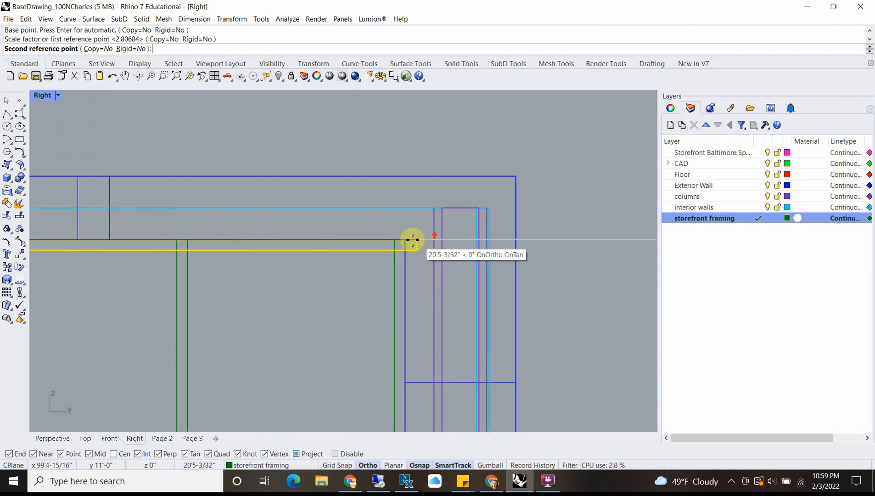
{"action": "left_click", "coordinate": [404, 240]}
{"action": "scroll", "coordinate": [180, 240], "scroll_direction": "down", "scroll_amount": 4}
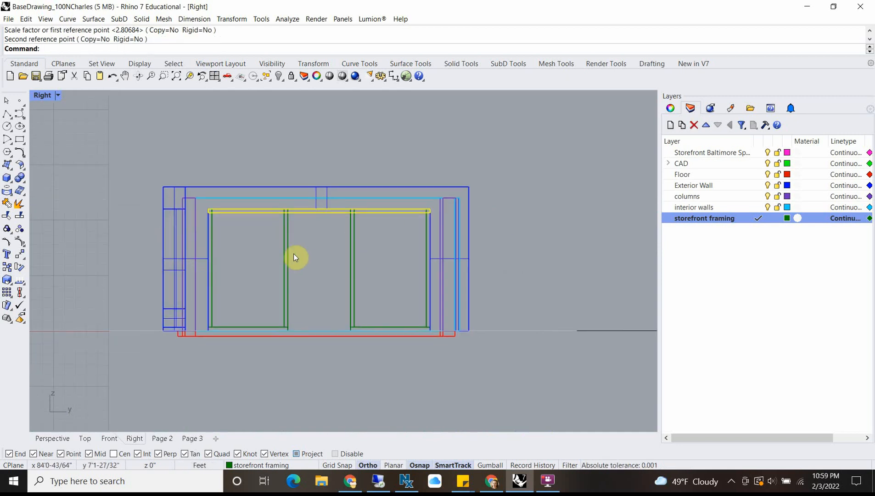
Step: Copy the full-width head member 2' straight down from the upper edge of the opening
{"action": "scroll", "coordinate": [225, 228], "scroll_direction": "up", "scroll_amount": 2}
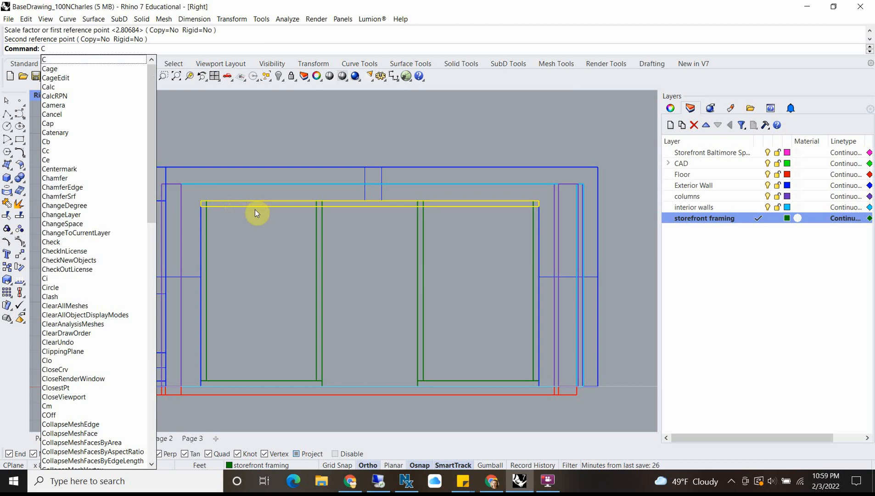
{"action": "key", "text": "Escape"}
{"action": "left_click", "coordinate": [254, 206]}
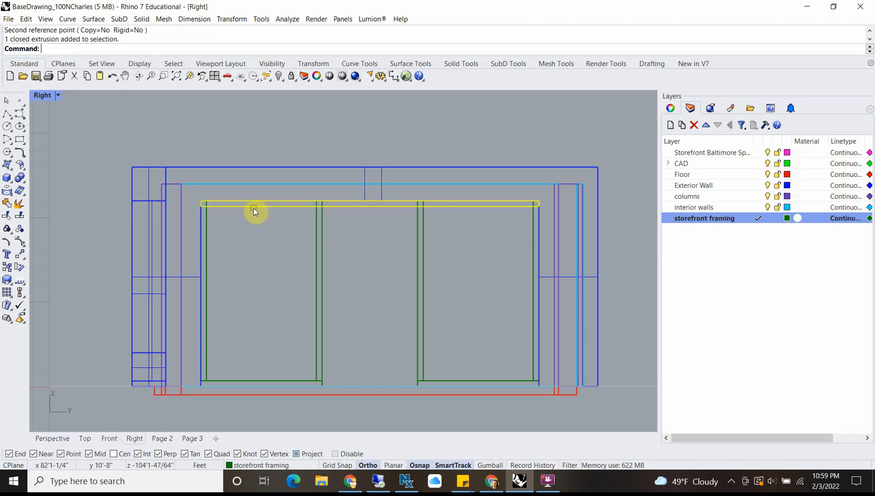
{"action": "key", "text": "Return"}
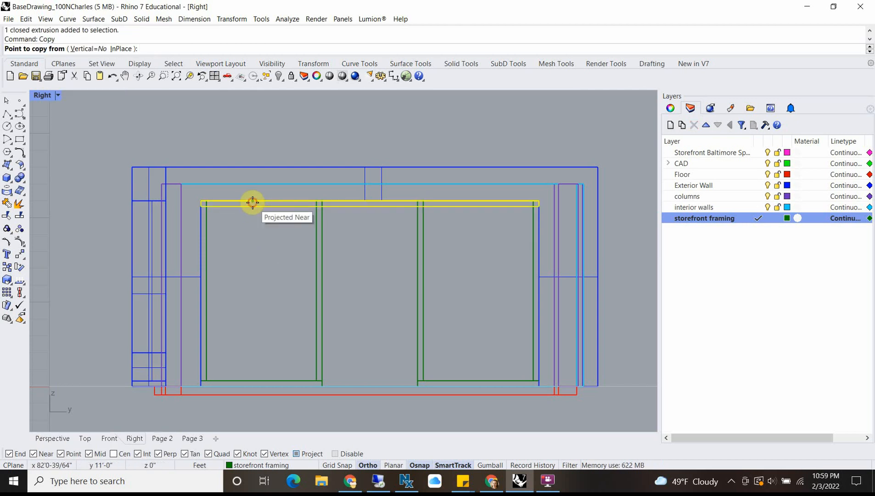
{"action": "left_click", "coordinate": [252, 201]}
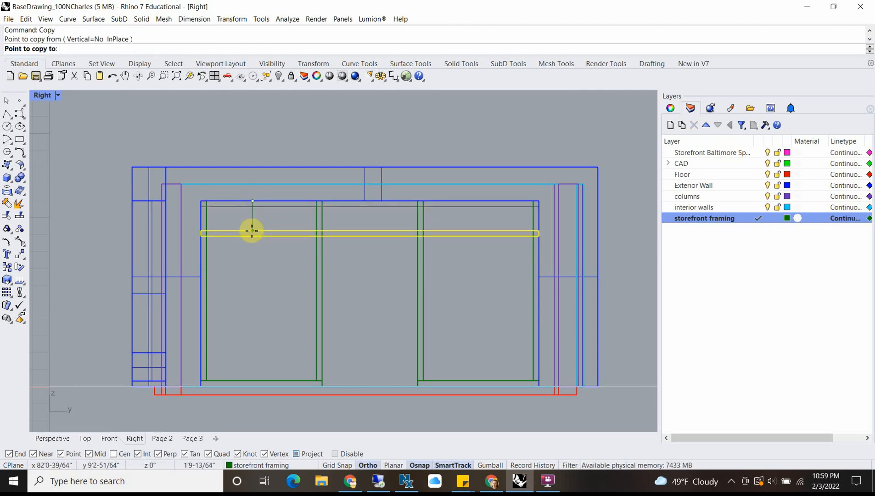
{"action": "type", "text": "1"}
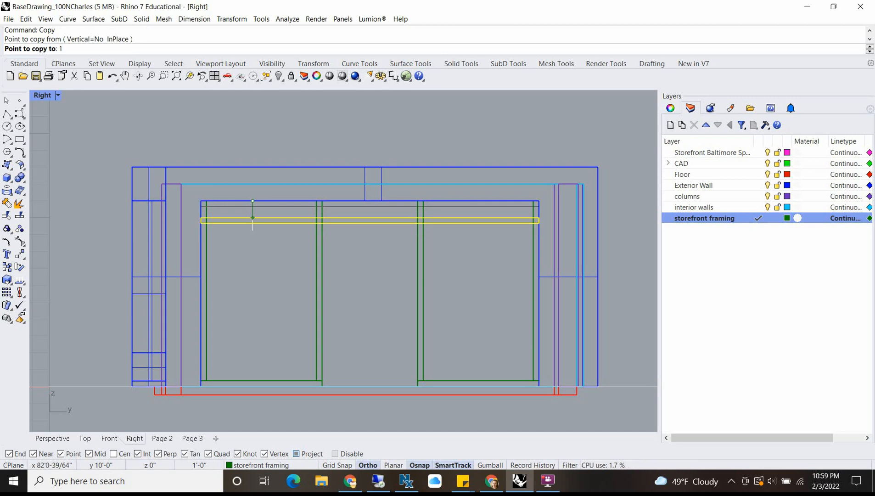
{"action": "key", "text": "BackSpace"}
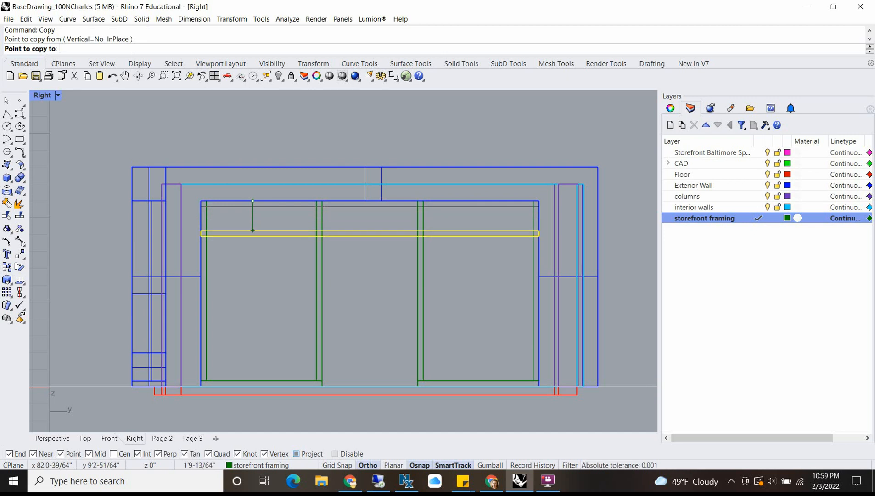
{"action": "type", "text": "2'"}
{"action": "key", "text": "Return"}
{"action": "left_click", "coordinate": [251, 231]}
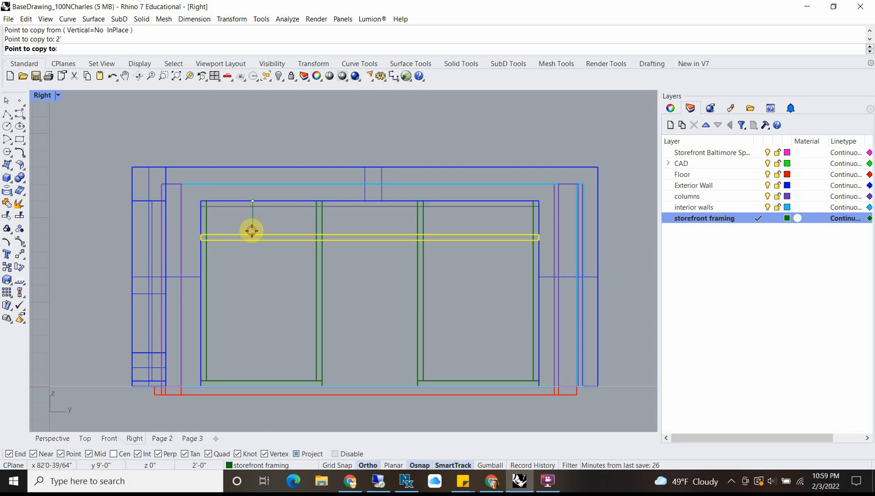
{"action": "right_click", "coordinate": [295, 277]}
{"action": "scroll", "coordinate": [337, 251], "scroll_direction": "up", "scroll_amount": 2}
{"action": "scroll", "coordinate": [337, 267], "scroll_direction": "down", "scroll_amount": 4}
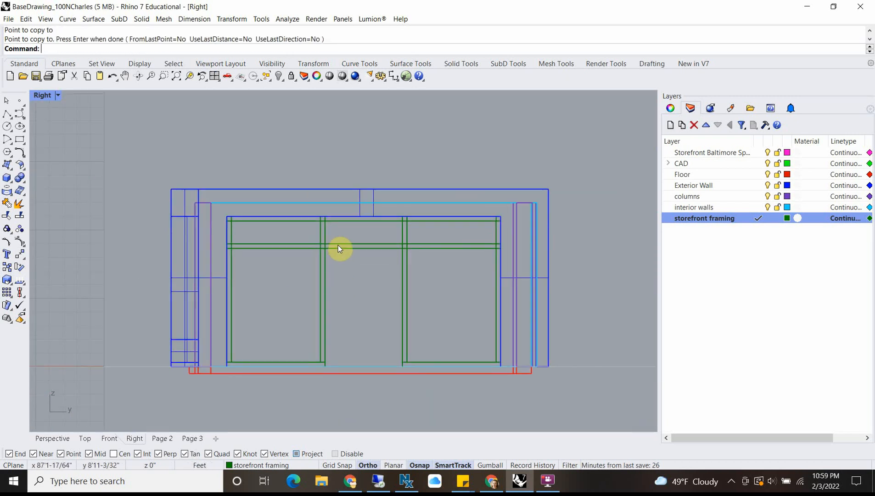
Step: Copy the lower horizontal framing member another 1' straight down
{"action": "left_click", "coordinate": [341, 248]}
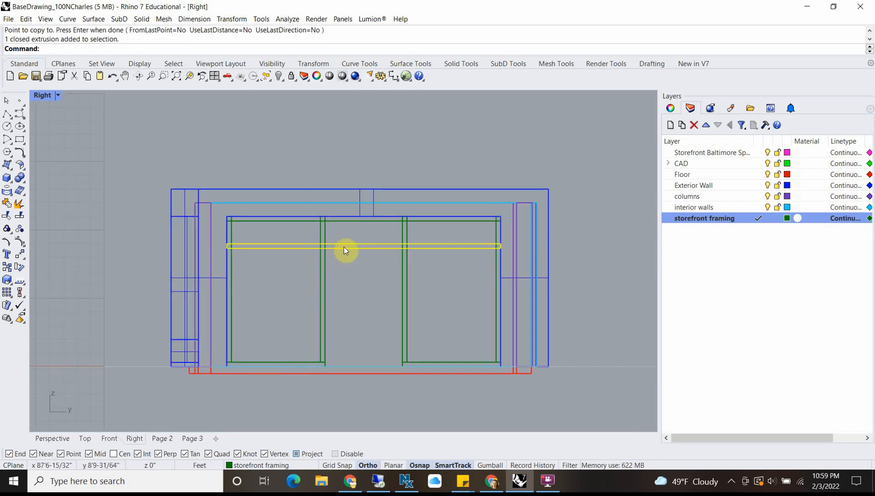
{"action": "type", "text": "copy"}
{"action": "key", "text": "Return"}
{"action": "left_click", "coordinate": [345, 243]}
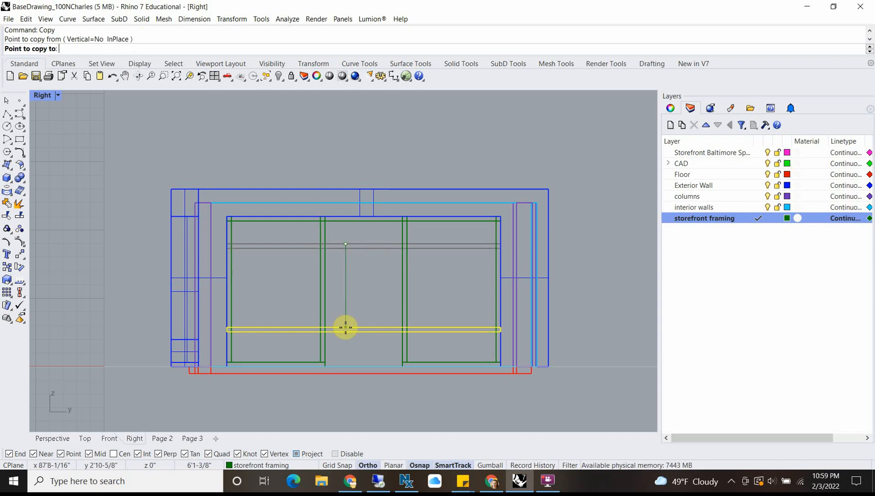
{"action": "type", "text": "1'"}
{"action": "key", "text": "Return"}
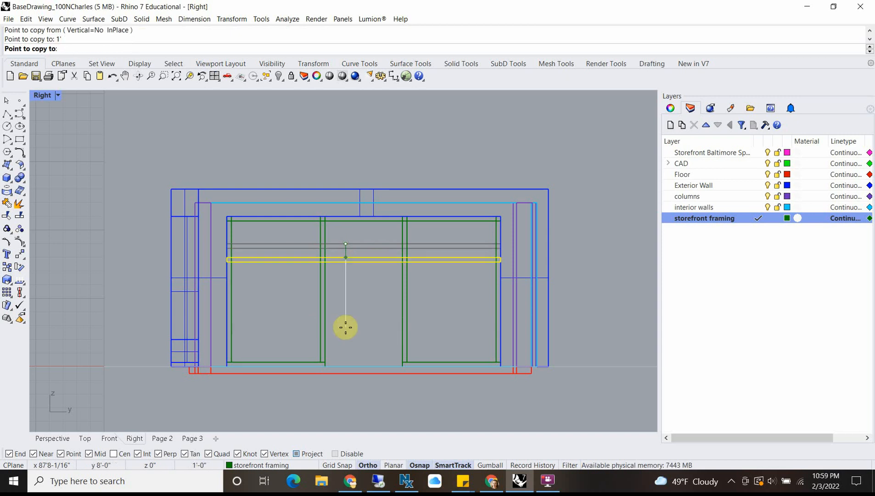
{"action": "left_click", "coordinate": [345, 327]}
{"action": "key", "text": "Return"}
Step: Select the lowest horizontal member and measure the distance from its underside to the base of the door opening
{"action": "left_click", "coordinate": [339, 265]}
{"action": "scroll", "coordinate": [339, 264], "scroll_direction": "down", "scroll_amount": 2}
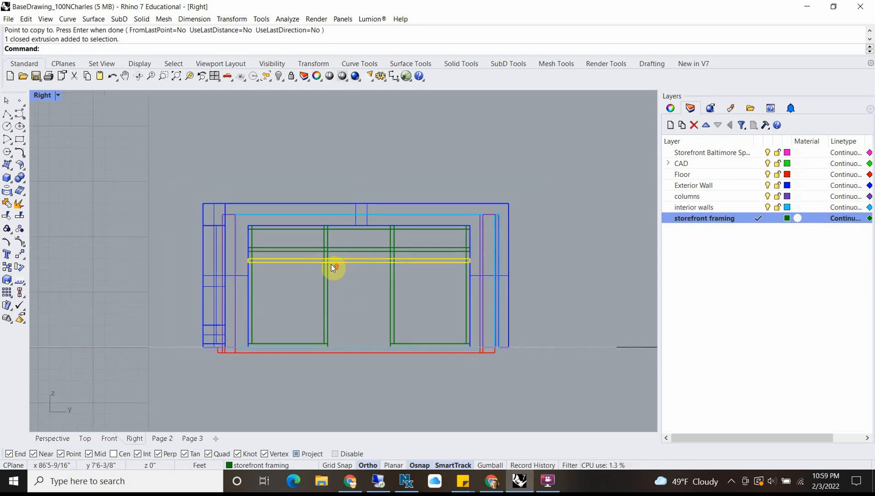
{"action": "scroll", "coordinate": [331, 264], "scroll_direction": "up", "scroll_amount": 2}
{"action": "type", "text": "distance"}
{"action": "key", "text": "Return"}
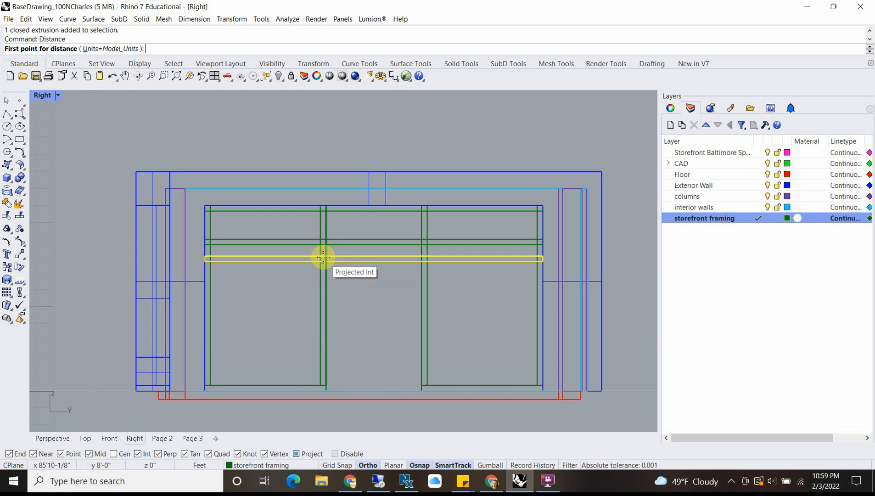
{"action": "left_click", "coordinate": [324, 258]}
{"action": "scroll", "coordinate": [322, 388], "scroll_direction": "up", "scroll_amount": 2}
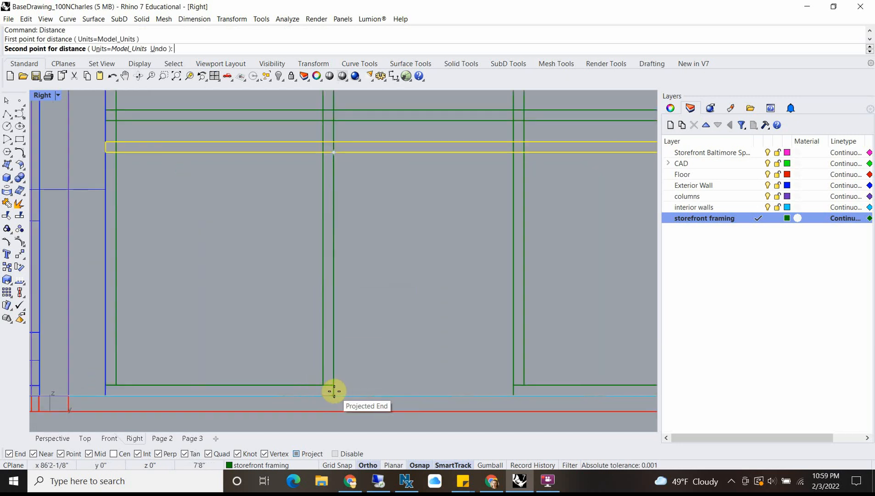
{"action": "left_click", "coordinate": [334, 391]}
{"action": "scroll", "coordinate": [338, 192], "scroll_direction": "down", "scroll_amount": 4}
{"action": "scroll", "coordinate": [340, 187], "scroll_direction": "up", "scroll_amount": 3}
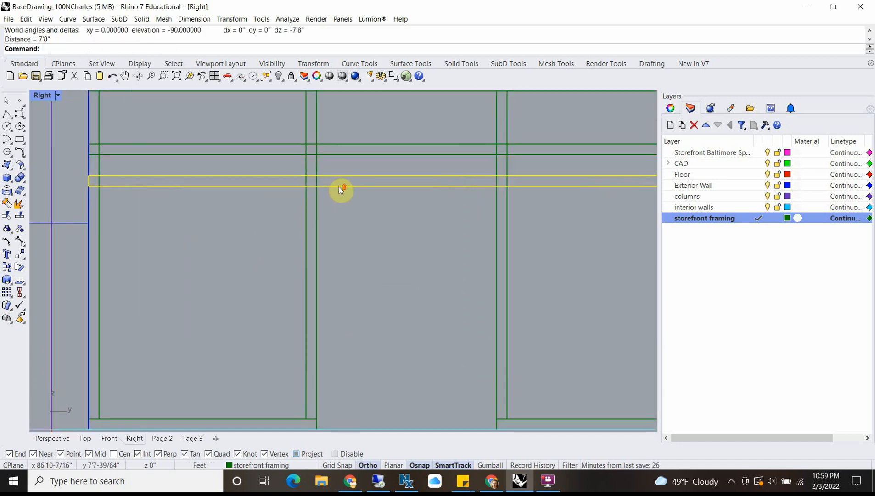
Step: Move the selected horizontal member straight down 7'8" so its underside sits on the floor line
{"action": "scroll", "coordinate": [339, 186], "scroll_direction": "down", "scroll_amount": 3}
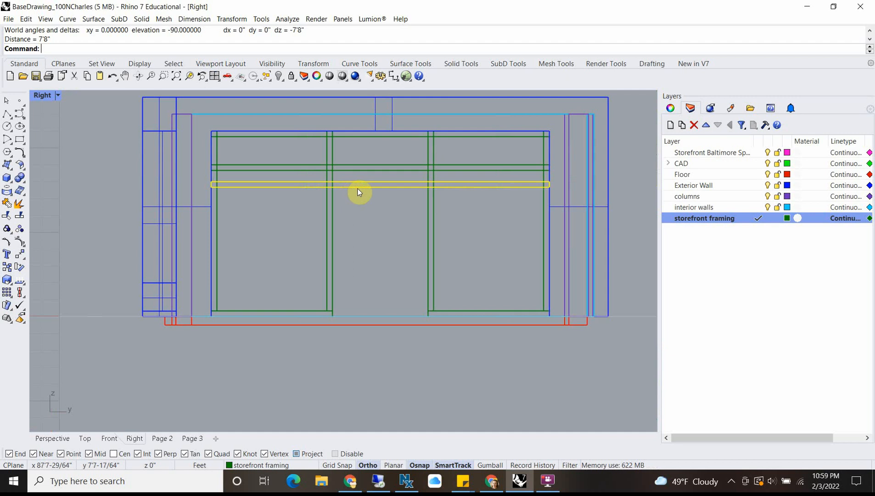
{"action": "type", "text": "m"}
{"action": "key", "text": "Return"}
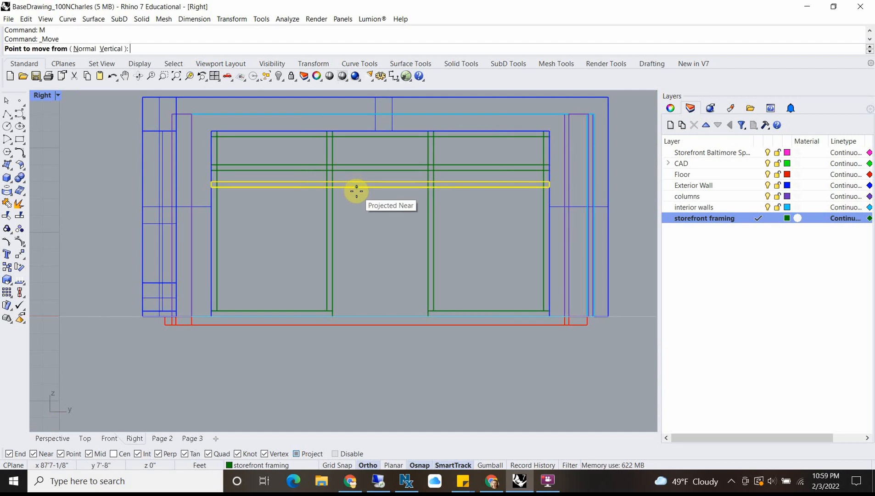
{"action": "left_click", "coordinate": [356, 191]}
{"action": "scroll", "coordinate": [362, 317], "scroll_direction": "up", "scroll_amount": 5}
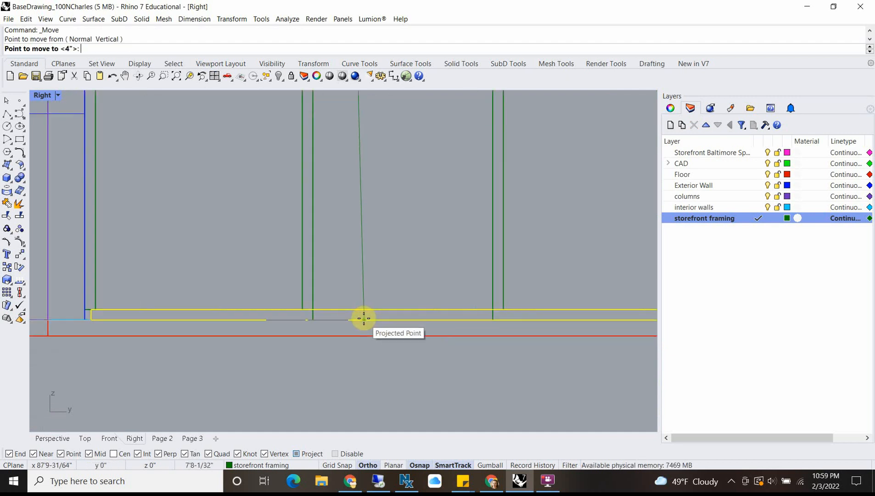
{"action": "scroll", "coordinate": [363, 317], "scroll_direction": "up", "scroll_amount": 4}
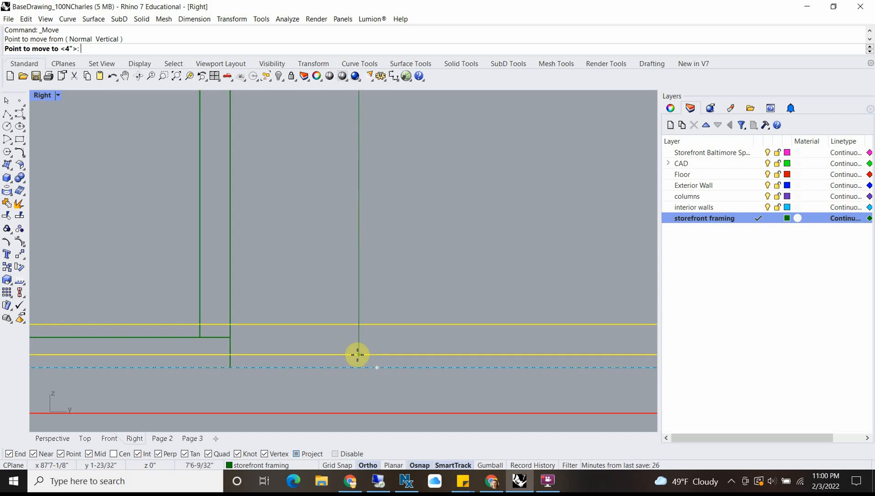
{"action": "left_click", "coordinate": [358, 365]}
{"action": "scroll", "coordinate": [358, 364], "scroll_direction": "down", "scroll_amount": 5}
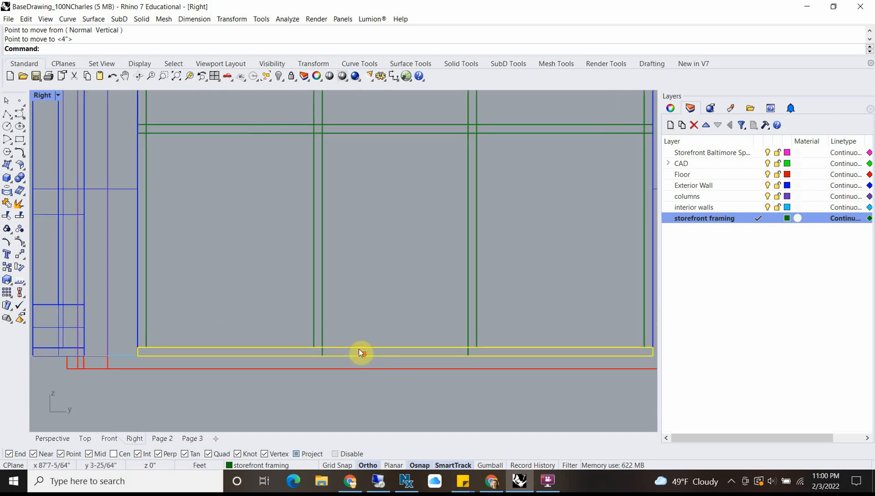
Step: Move the same horizontal member straight up 8' from the floor line
{"action": "type", "text": "m"}
{"action": "key", "text": "Return"}
{"action": "left_click", "coordinate": [367, 329]}
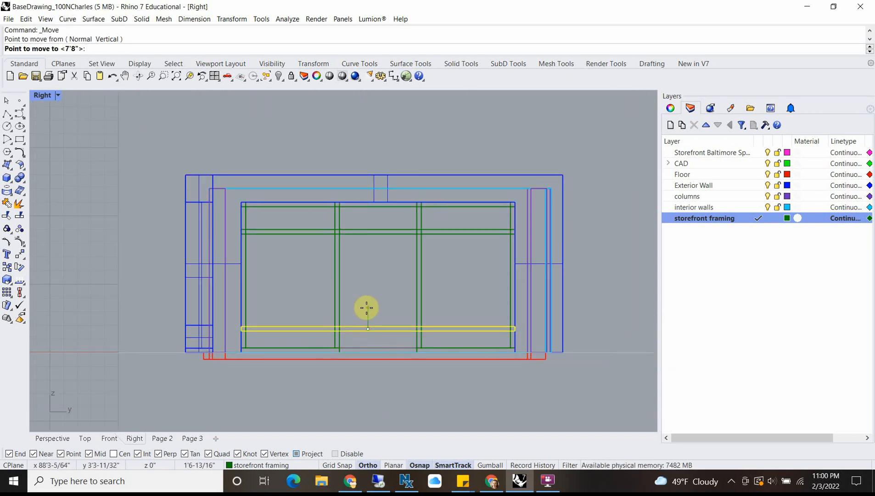
{"action": "type", "text": "8"}
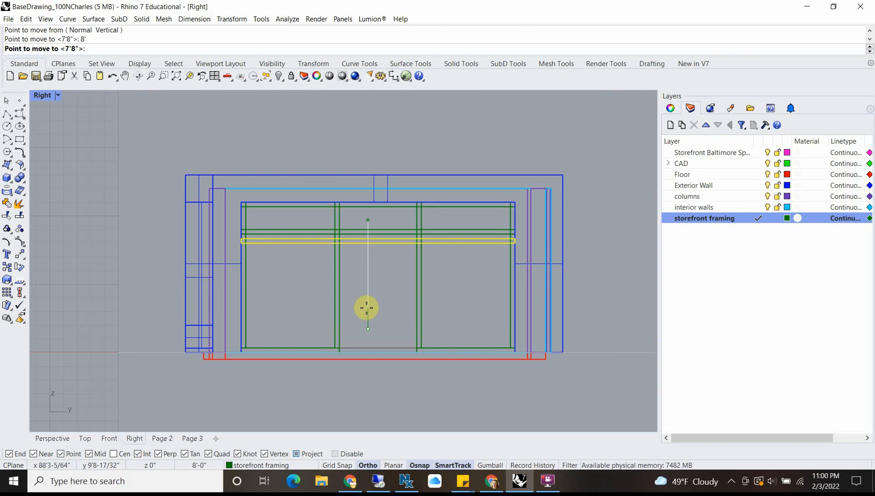
{"action": "key", "text": "Escape"}
{"action": "scroll", "coordinate": [380, 241], "scroll_direction": "up", "scroll_amount": 4}
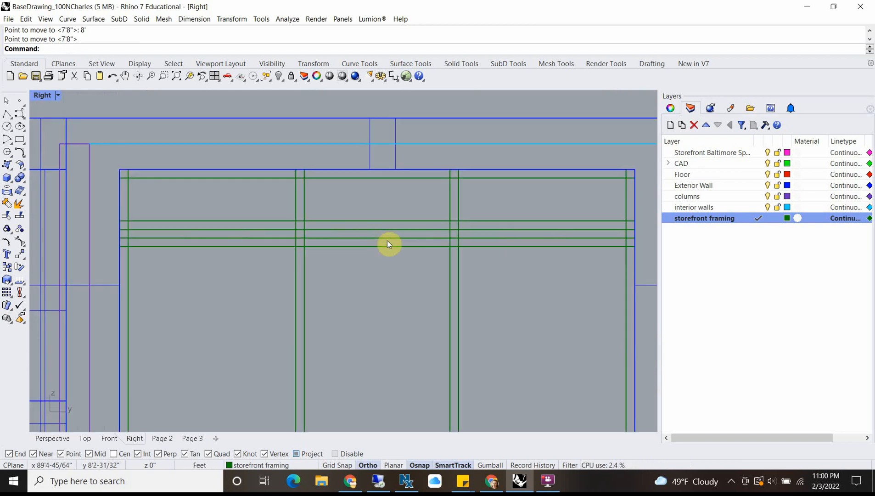
{"action": "scroll", "coordinate": [298, 258], "scroll_direction": "down", "scroll_amount": 3}
{"action": "right_click_drag", "start_coordinate": [370, 278], "coordinate": [375, 244]}
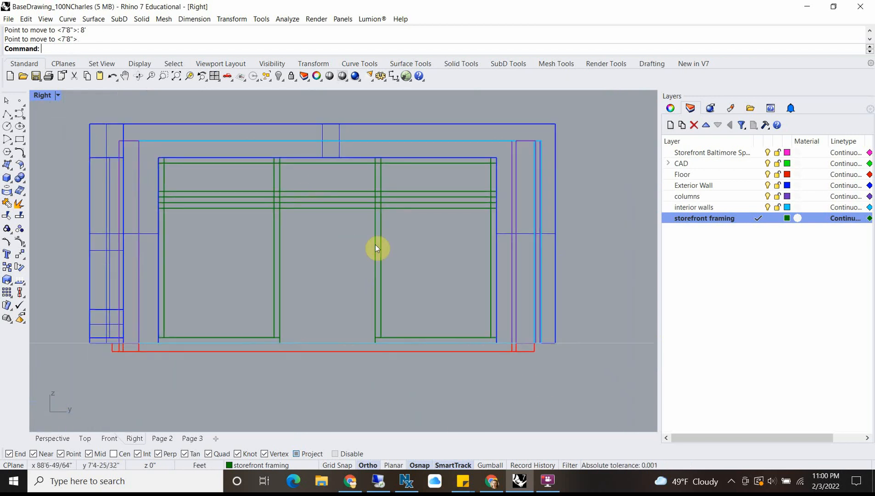
{"action": "scroll", "coordinate": [305, 202], "scroll_direction": "up", "scroll_amount": 2}
{"action": "scroll", "coordinate": [174, 250], "scroll_direction": "down", "scroll_amount": 3}
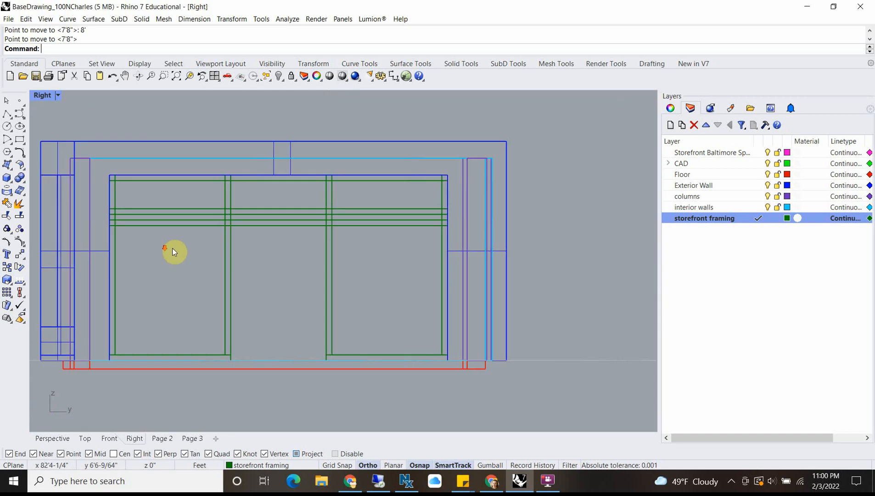
{"action": "scroll", "coordinate": [259, 220], "scroll_direction": "up", "scroll_amount": 3}
{"action": "left_click", "coordinate": [259, 218]}
{"action": "left_click", "coordinate": [259, 189]}
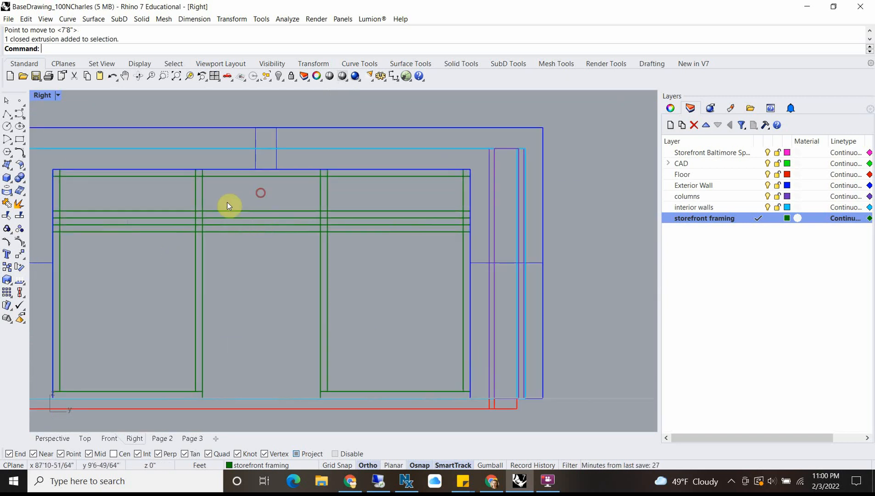
{"action": "scroll", "coordinate": [243, 251], "scroll_direction": "down", "scroll_amount": 3}
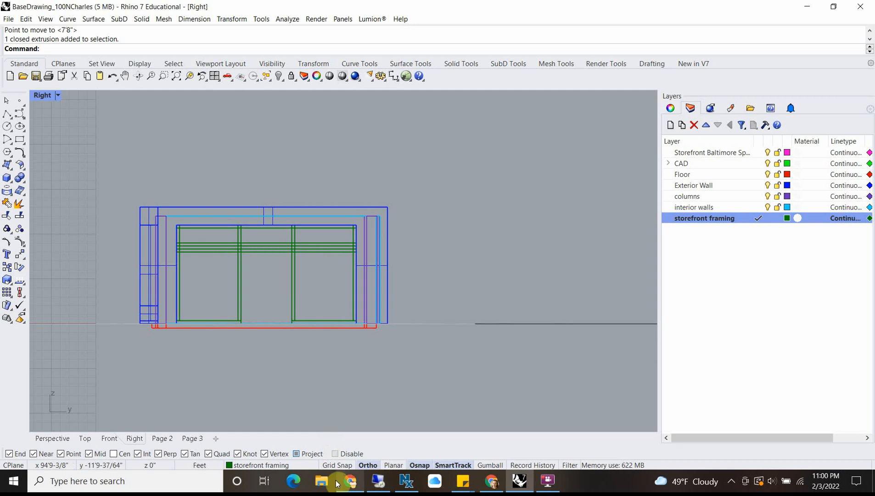
Step: Switch to Google Maps Street View in Chrome to check the framing around the real storefront's doors and windows
{"action": "mouse_move", "coordinate": [501, 473]}
{"action": "left_click", "coordinate": [507, 436]}
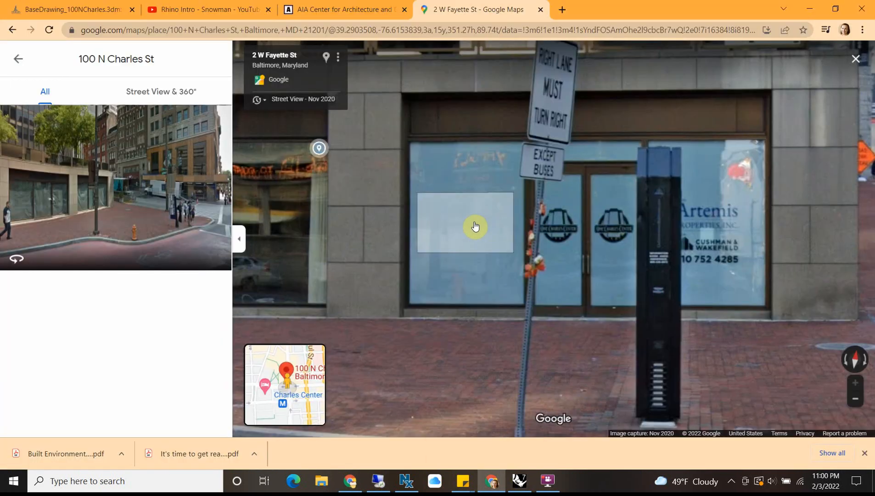
Step: Shrink the browser window, collapse the Street View side panel, and frame the entire storefront bay head-on
{"action": "scroll", "coordinate": [412, 214], "scroll_direction": "down", "scroll_amount": 5}
{"action": "scroll", "coordinate": [482, 188], "scroll_direction": "up", "scroll_amount": 5}
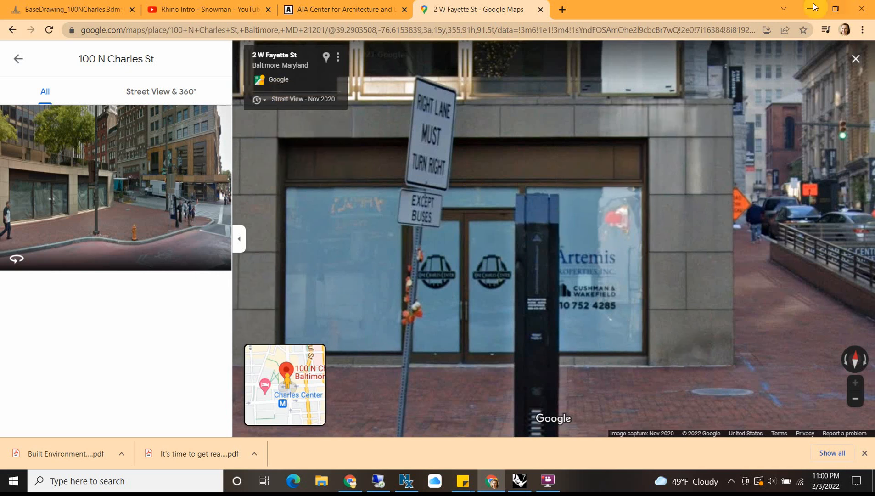
{"action": "left_click", "coordinate": [831, 11]}
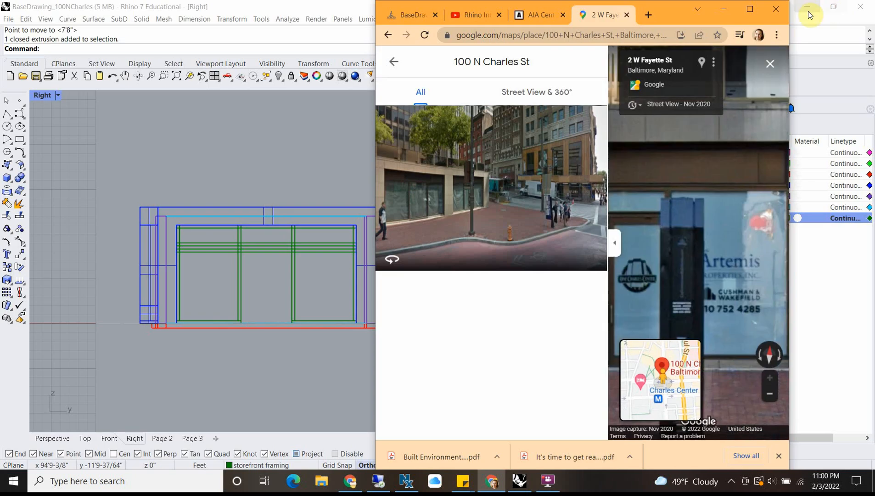
{"action": "left_click", "coordinate": [615, 245]}
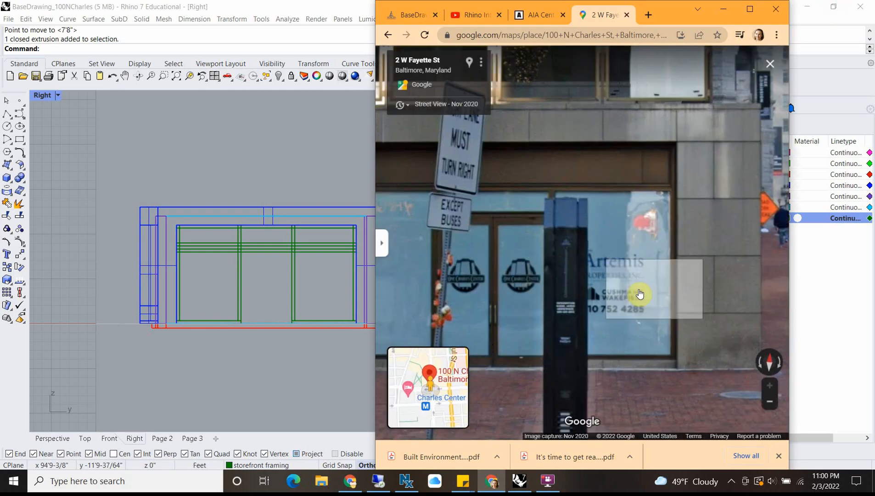
{"action": "left_click_drag", "start_coordinate": [538, 323], "coordinate": [637, 324]}
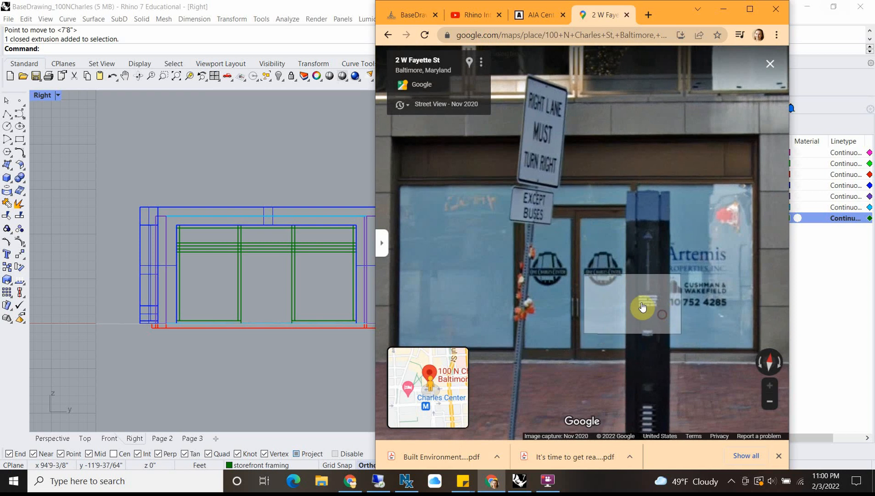
{"action": "scroll", "coordinate": [623, 302], "scroll_direction": "down", "scroll_amount": 3}
{"action": "scroll", "coordinate": [623, 301], "scroll_direction": "up", "scroll_amount": 5}
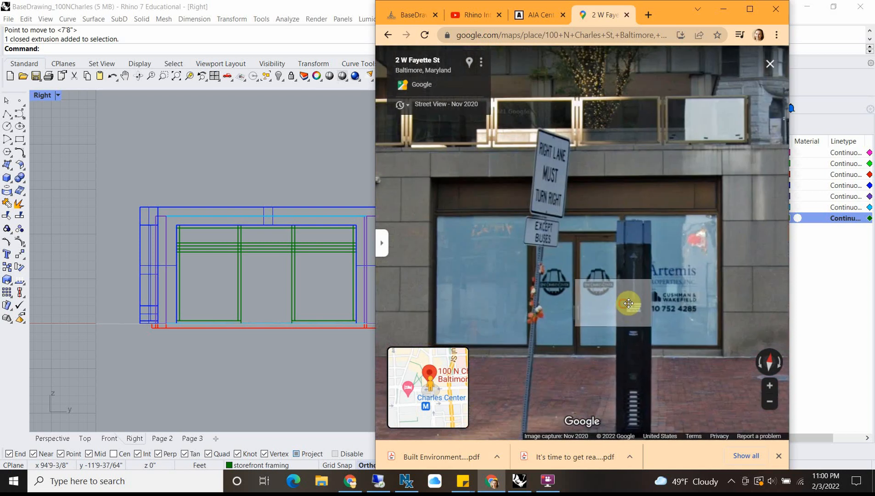
{"action": "scroll", "coordinate": [615, 310], "scroll_direction": "down", "scroll_amount": 4}
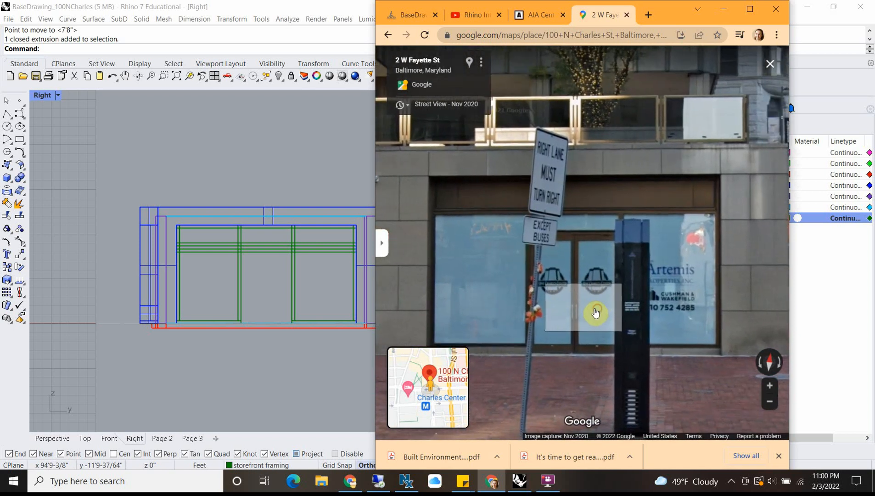
{"action": "scroll", "coordinate": [614, 287], "scroll_direction": "up", "scroll_amount": 3}
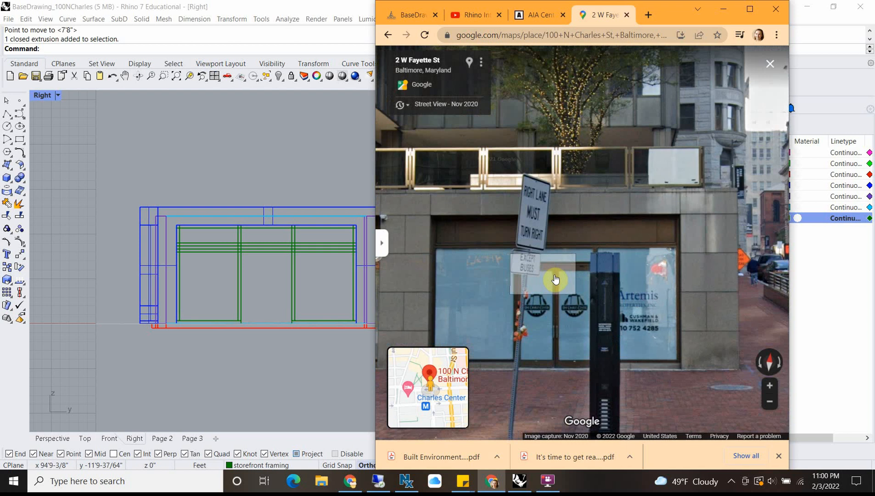
{"action": "left_click_drag", "start_coordinate": [555, 279], "coordinate": [584, 246]}
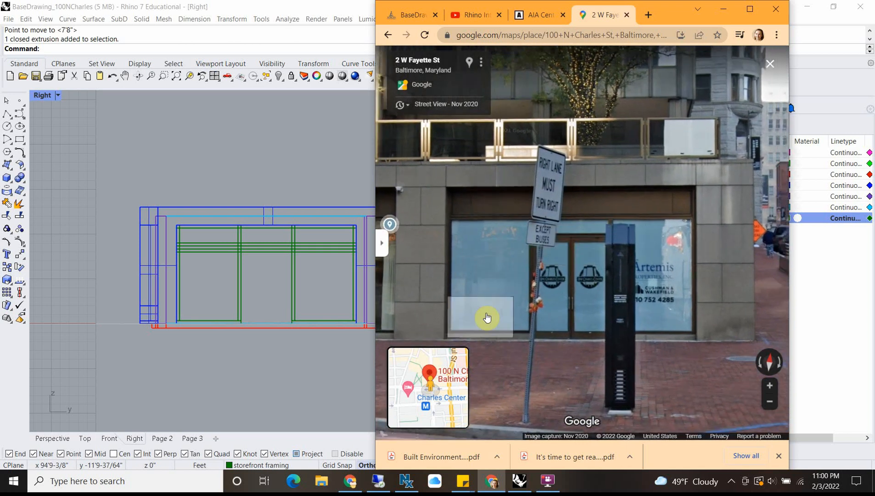
Step: Open Snipping Tool and capture the Street View area showing the whole storefront elevation
{"action": "left_click", "coordinate": [108, 481]}
{"action": "type", "text": "snip"}
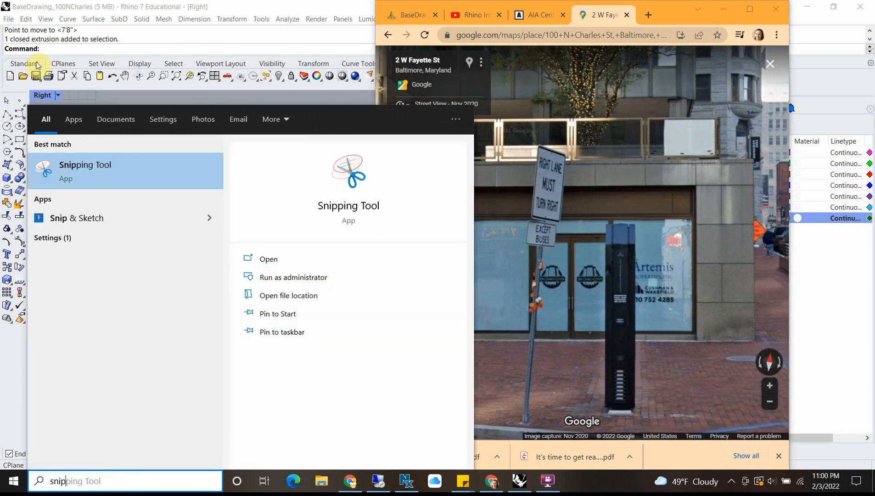
{"action": "left_click", "coordinate": [86, 174]}
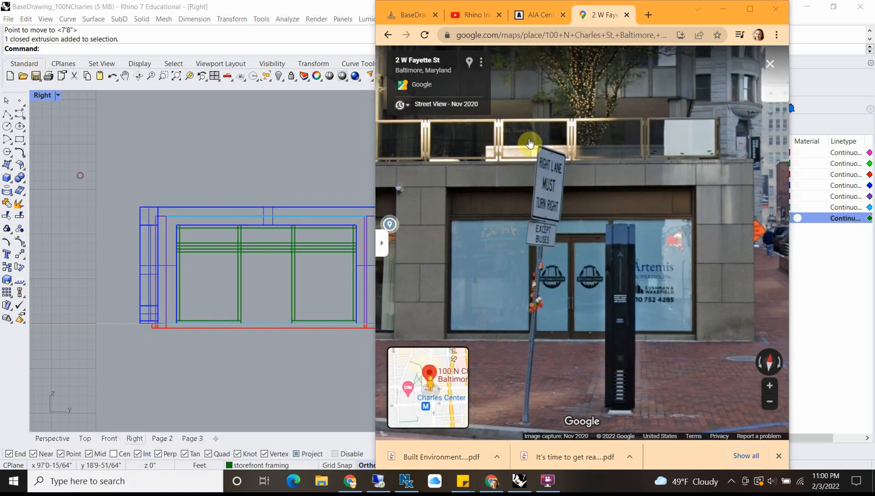
{"action": "left_click", "coordinate": [26, 274]}
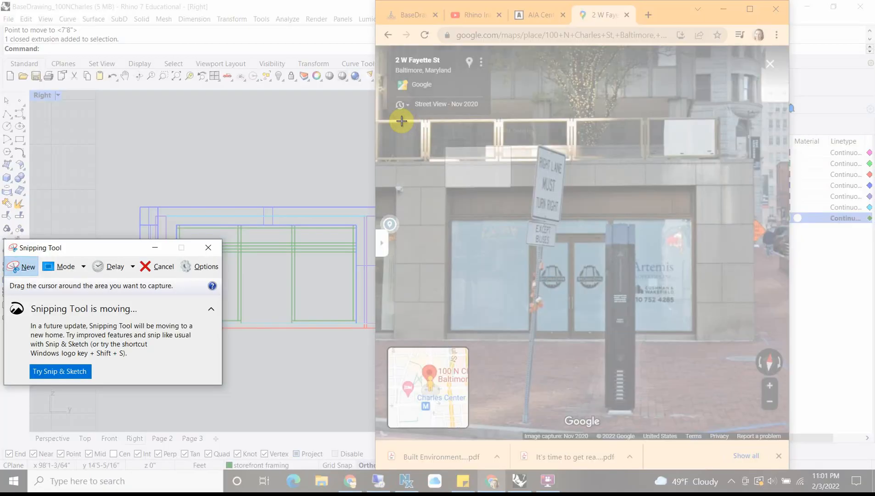
{"action": "left_click_drag", "start_coordinate": [387, 121], "coordinate": [776, 363]}
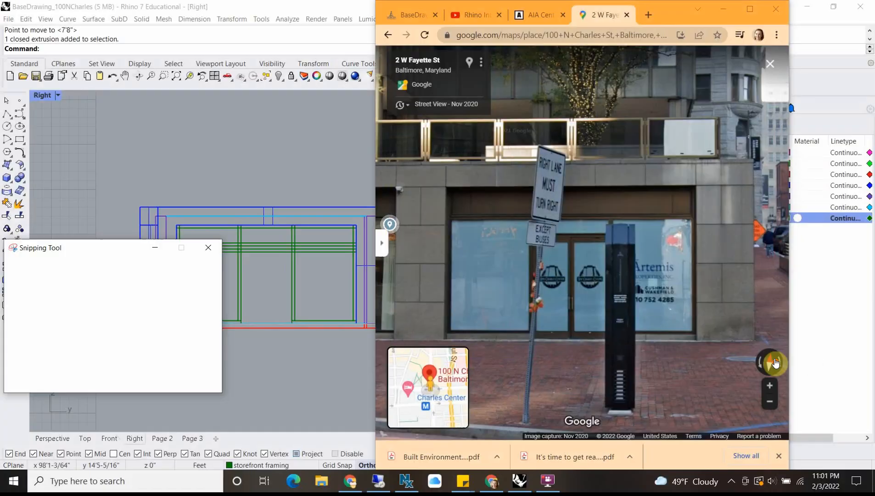
Step: Save the snip to the Desktop as a JPEG named 100NCharleselev
{"action": "left_click", "coordinate": [480, 57]}
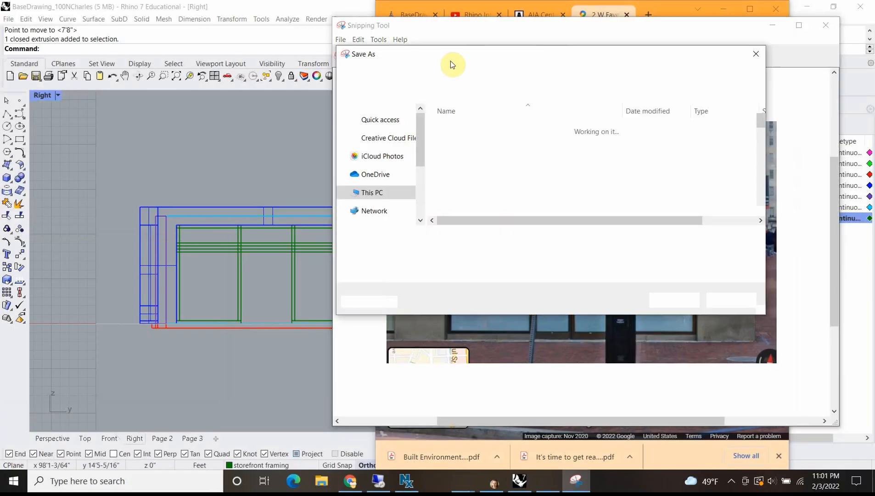
{"action": "left_click", "coordinate": [385, 143]}
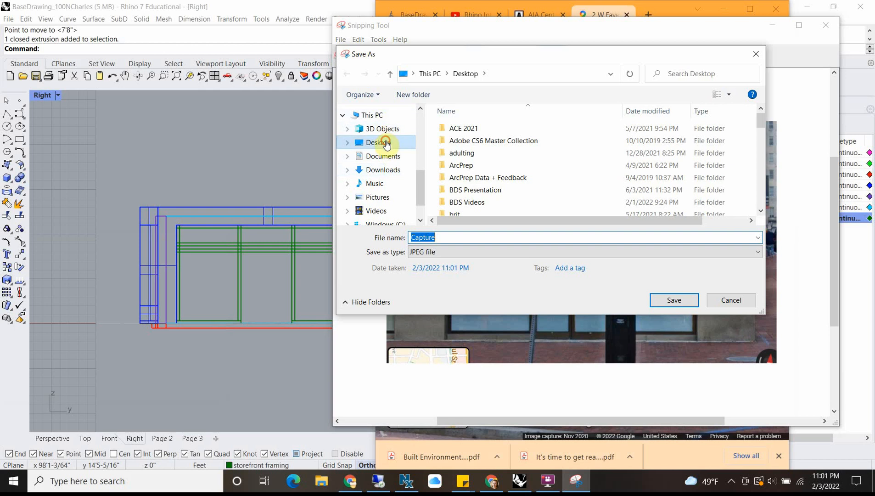
{"action": "double_click", "coordinate": [446, 236]}
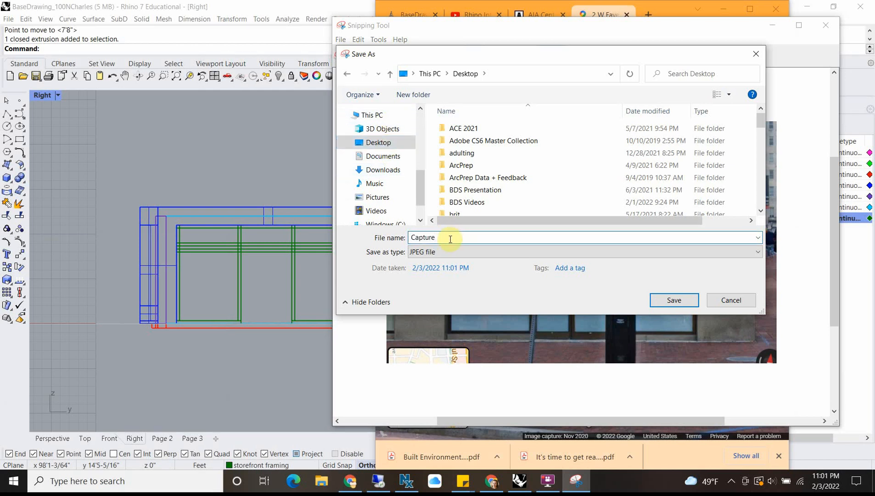
{"action": "key", "text": "BackSpace"}
{"action": "key", "text": "BackSpace"}
{"action": "key", "text": "BackSpace"}
{"action": "key", "text": "BackSpace"}
{"action": "key", "text": "BackSpace"}
{"action": "key", "text": "BackSpace"}
{"action": "key", "text": "BackSpace"}
{"action": "type", "text": "100NCharleselev"}
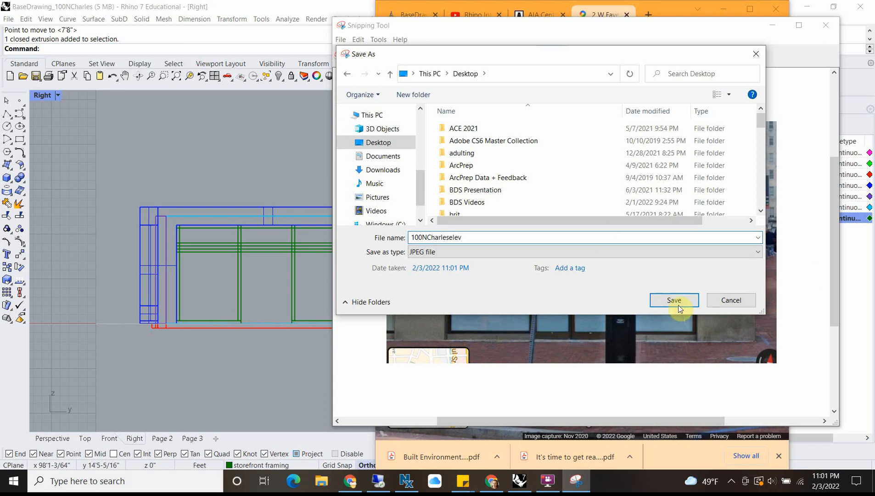
{"action": "left_click", "coordinate": [679, 308]}
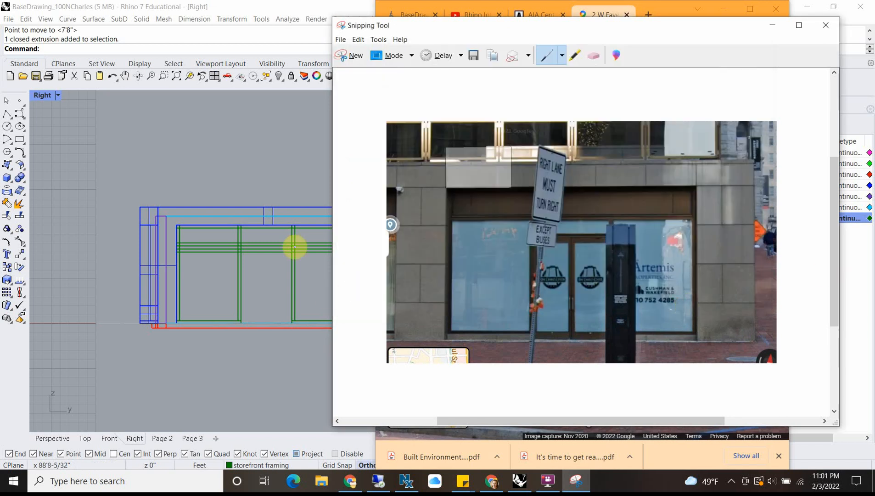
Step: Return to Rhino and insert 100NCharleselev from the Desktop as a Picture beside the storefront elevation in the Right view
{"action": "left_click", "coordinate": [246, 181]}
{"action": "scroll", "coordinate": [247, 182], "scroll_direction": "down", "scroll_amount": 2}
{"action": "right_click_drag", "start_coordinate": [190, 182], "coordinate": [197, 205]}
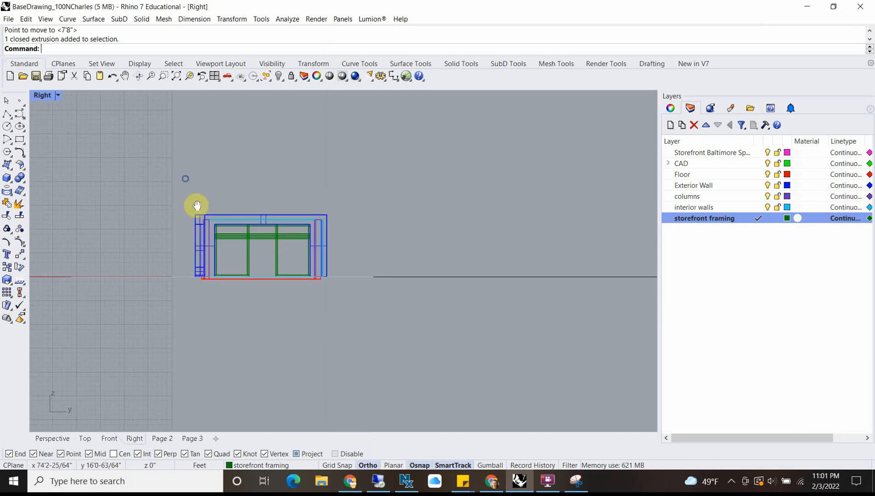
{"action": "type", "text": "Picture"}
{"action": "key", "text": "Return"}
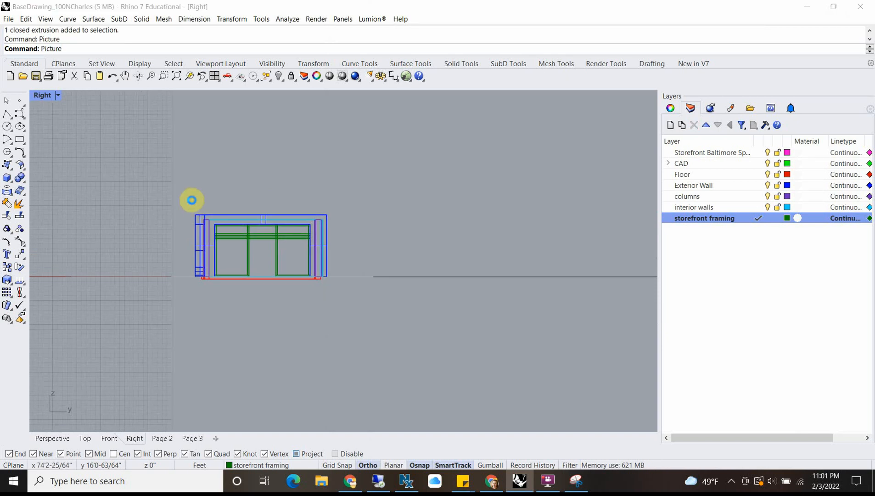
{"action": "left_click", "coordinate": [43, 88]}
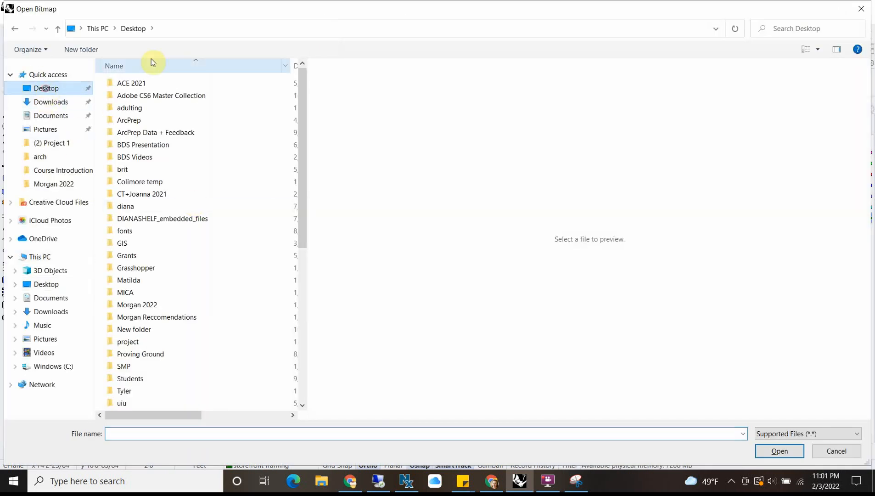
{"action": "left_click_drag", "start_coordinate": [307, 139], "coordinate": [317, 304]}
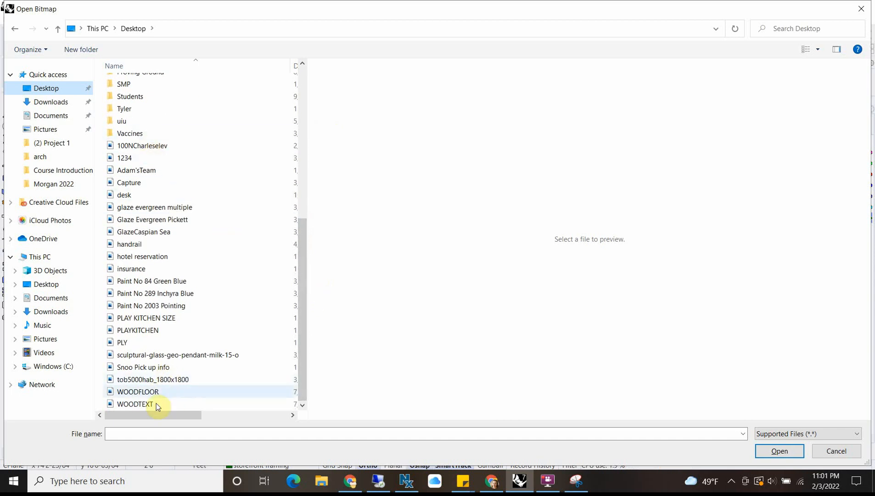
{"action": "left_click", "coordinate": [154, 146]}
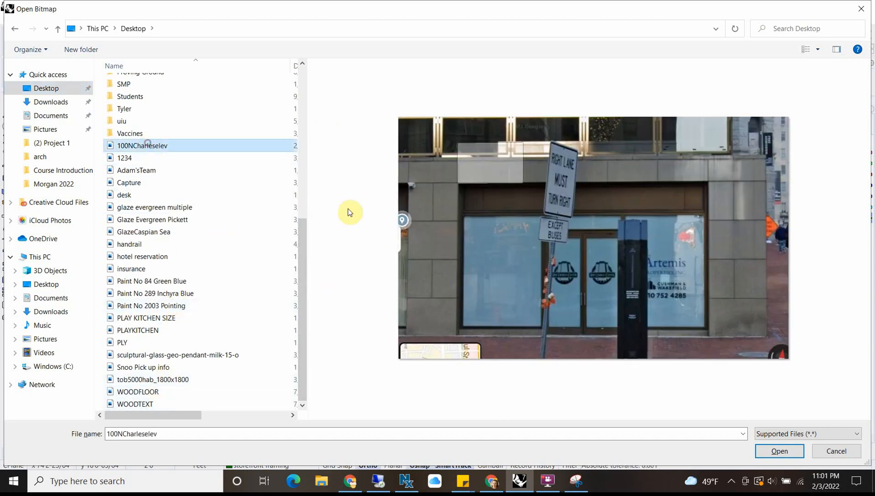
{"action": "left_click", "coordinate": [779, 450]}
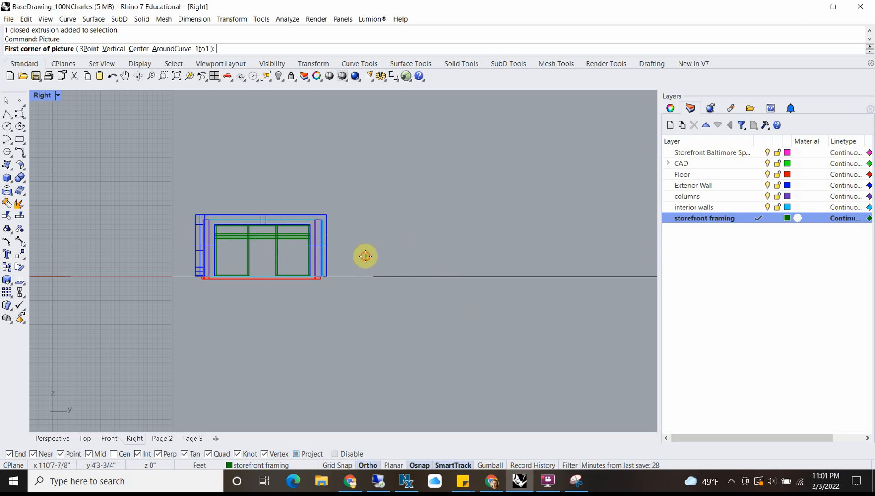
{"action": "left_click", "coordinate": [366, 255]}
{"action": "left_click", "coordinate": [454, 194]}
{"action": "scroll", "coordinate": [380, 249], "scroll_direction": "up", "scroll_amount": 1}
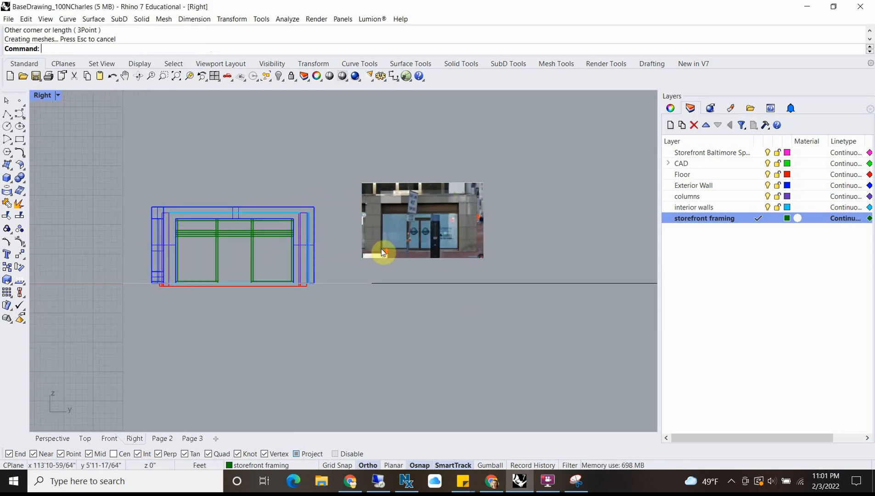
Step: Move the picture so the photographed storefront's lower left corner sits on the modelled opening's lower left corner at the floor line
{"action": "left_click", "coordinate": [381, 248]}
{"action": "scroll", "coordinate": [384, 248], "scroll_direction": "up", "scroll_amount": 3}
{"action": "scroll", "coordinate": [415, 229], "scroll_direction": "down", "scroll_amount": 2}
{"action": "type", "text": "m"}
{"action": "key", "text": "Return"}
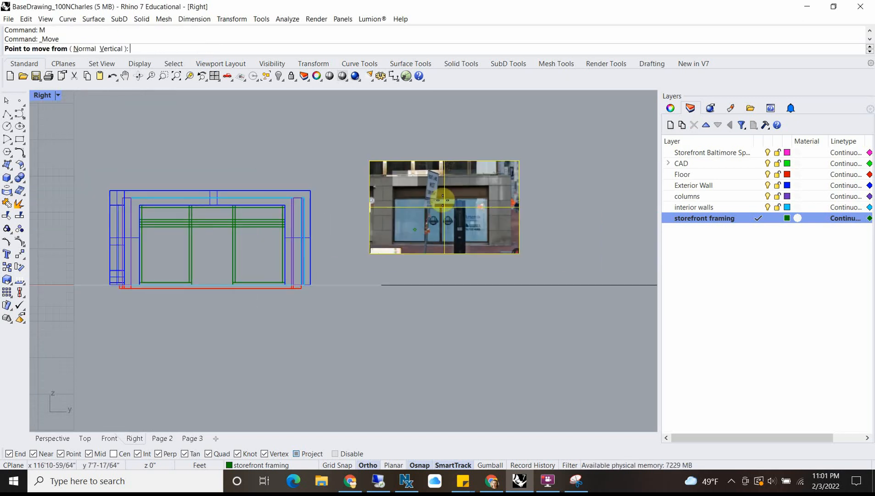
{"action": "scroll", "coordinate": [404, 239], "scroll_direction": "up", "scroll_amount": 2}
{"action": "scroll", "coordinate": [381, 254], "scroll_direction": "down", "scroll_amount": 1}
{"action": "scroll", "coordinate": [352, 271], "scroll_direction": "up", "scroll_amount": 2}
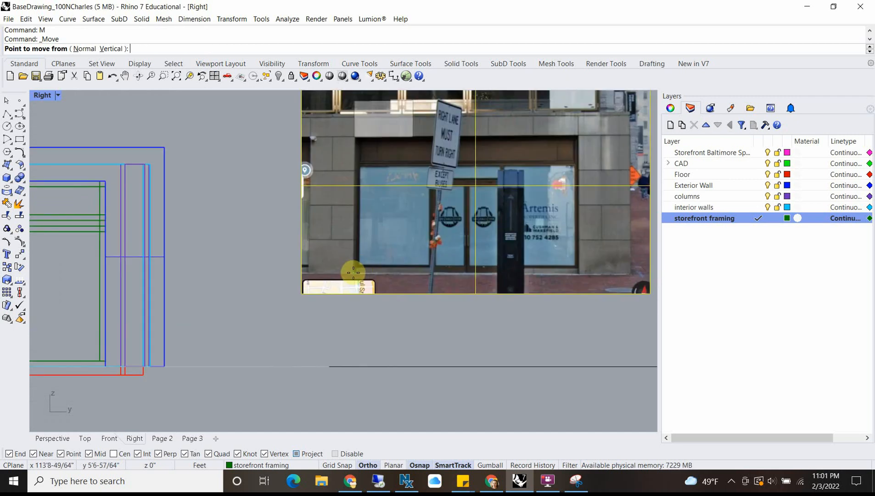
{"action": "scroll", "coordinate": [353, 272], "scroll_direction": "down", "scroll_amount": 1}
{"action": "left_click", "coordinate": [353, 273]}
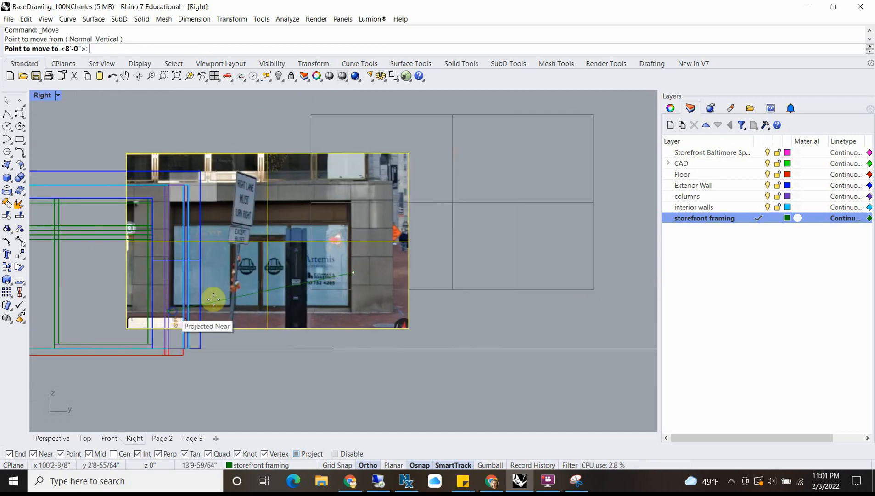
{"action": "right_click_drag", "start_coordinate": [213, 299], "coordinate": [557, 221]}
{"action": "scroll", "coordinate": [214, 269], "scroll_direction": "up", "scroll_amount": 5}
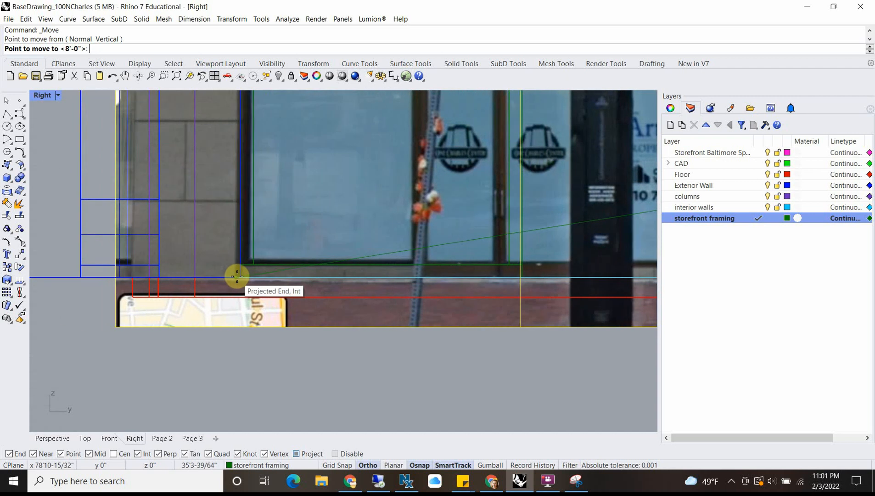
{"action": "left_click", "coordinate": [236, 276]}
{"action": "scroll", "coordinate": [236, 250], "scroll_direction": "down", "scroll_amount": 5}
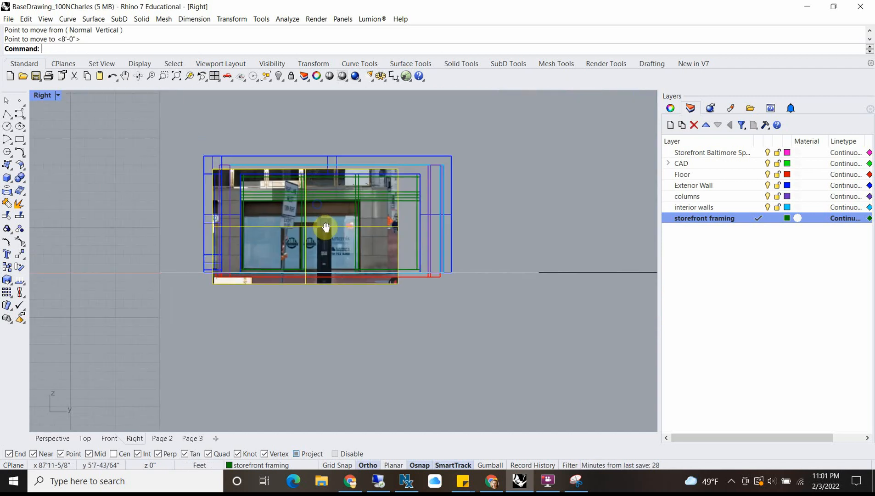
Step: Scale the picture from the opening's lower left corner so the photographed storefront's lower right corner meets the modelled opening's lower right corner
{"action": "scroll", "coordinate": [341, 274], "scroll_direction": "up", "scroll_amount": 3}
{"action": "scroll", "coordinate": [348, 275], "scroll_direction": "down", "scroll_amount": 1}
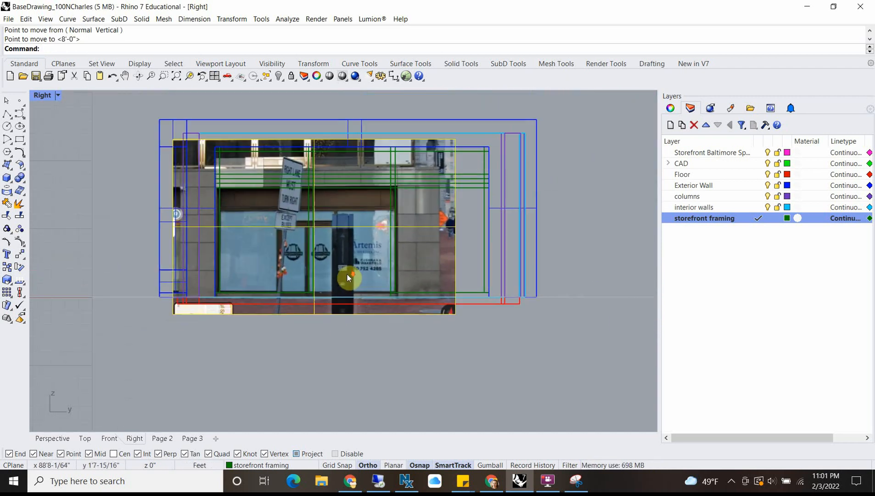
{"action": "scroll", "coordinate": [234, 324], "scroll_direction": "up", "scroll_amount": 2}
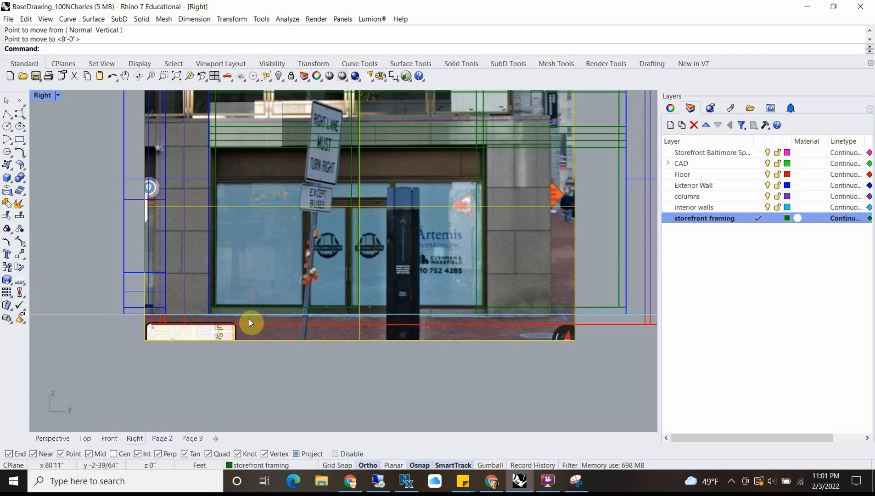
{"action": "type", "text": "Scale"}
{"action": "key", "text": "Return"}
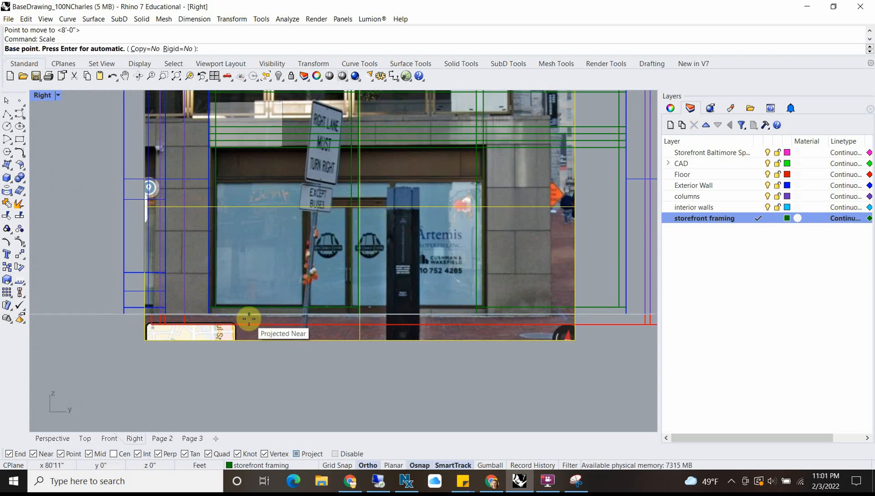
{"action": "scroll", "coordinate": [230, 315], "scroll_direction": "up", "scroll_amount": 4}
{"action": "left_click", "coordinate": [197, 318]}
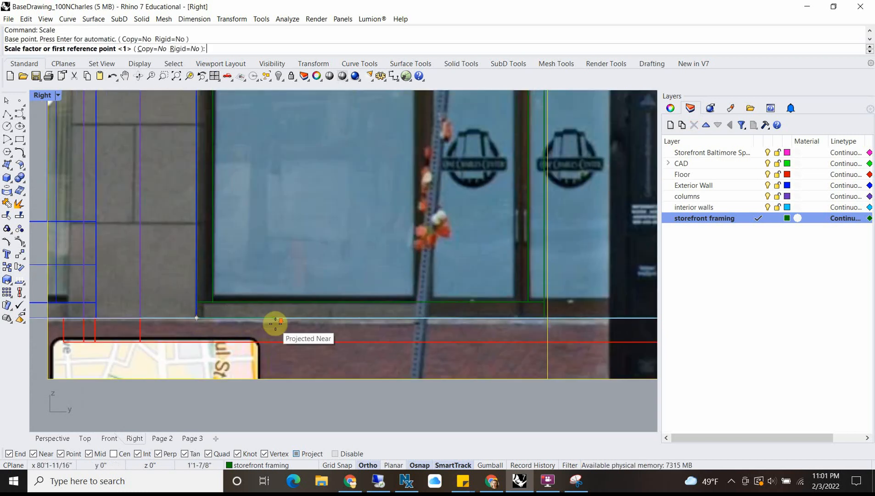
{"action": "scroll", "coordinate": [416, 323], "scroll_direction": "down", "scroll_amount": 4}
{"action": "scroll", "coordinate": [475, 323], "scroll_direction": "up", "scroll_amount": 8}
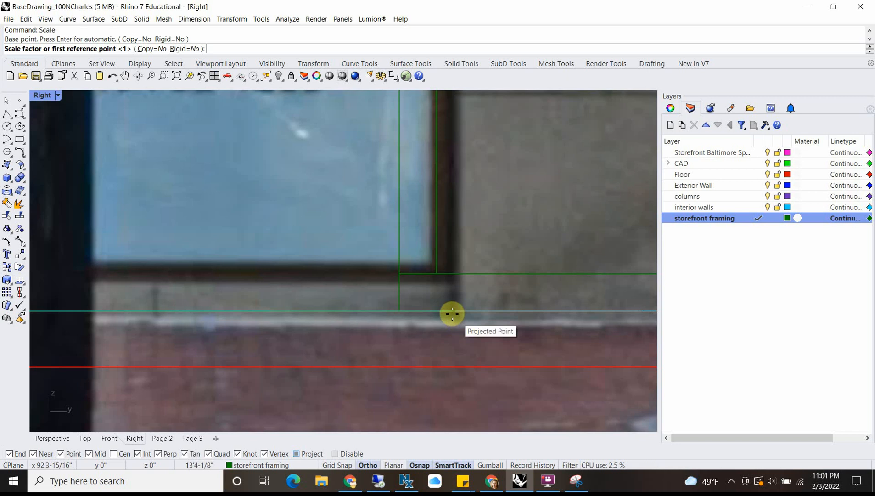
{"action": "left_click", "coordinate": [468, 308]}
{"action": "scroll", "coordinate": [471, 306], "scroll_direction": "down", "scroll_amount": 6}
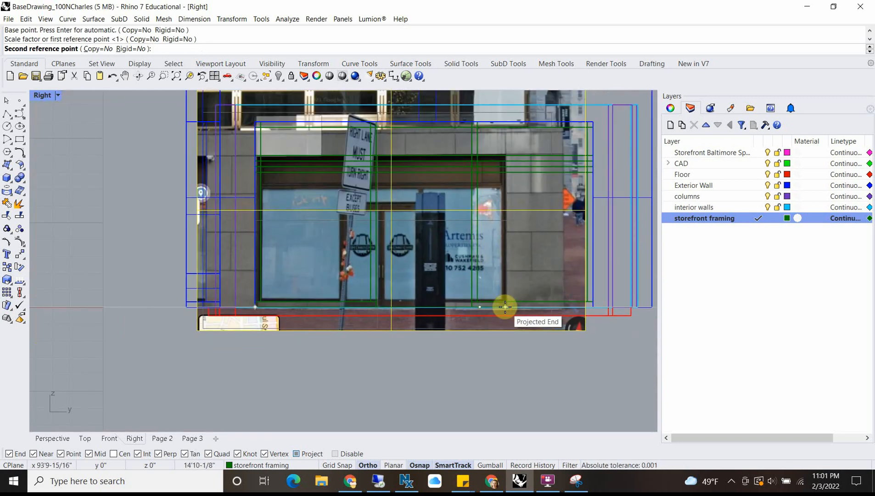
{"action": "scroll", "coordinate": [597, 305], "scroll_direction": "up", "scroll_amount": 6}
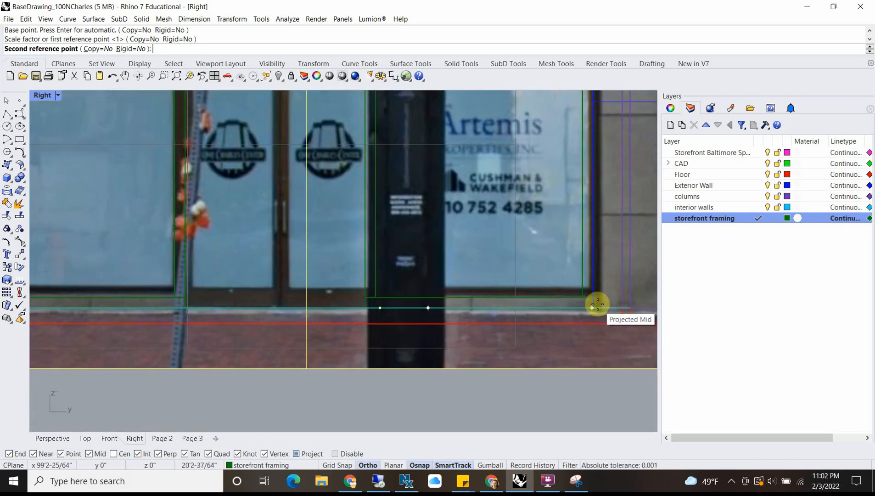
{"action": "scroll", "coordinate": [596, 305], "scroll_direction": "up", "scroll_amount": 4}
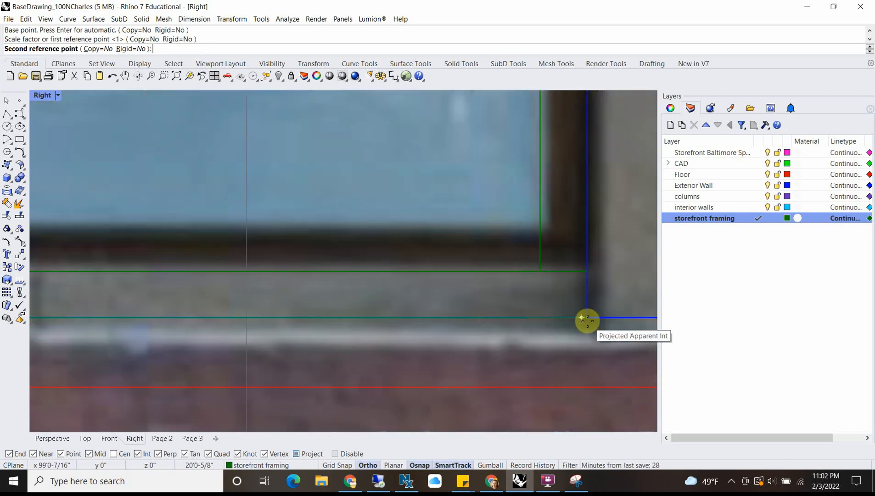
{"action": "left_click", "coordinate": [587, 320]}
{"action": "scroll", "coordinate": [394, 294], "scroll_direction": "down", "scroll_amount": 8}
{"action": "right_click_drag", "start_coordinate": [240, 263], "coordinate": [304, 294]}
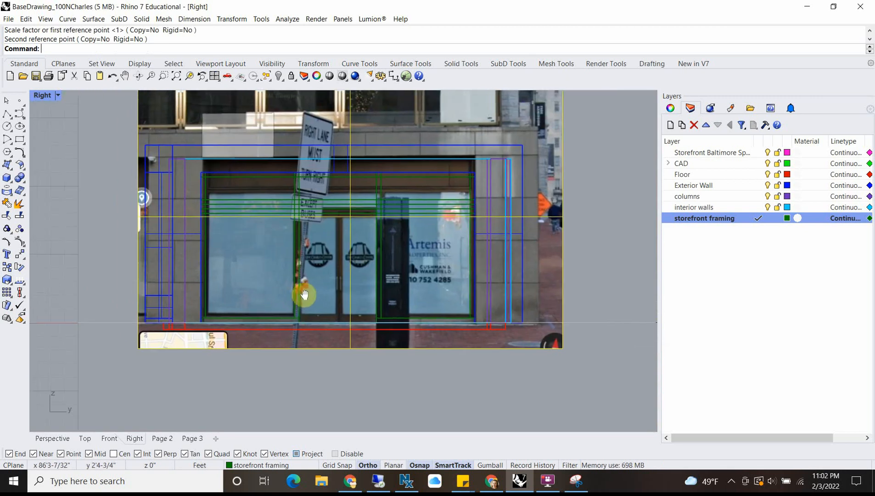
{"action": "right_click_drag", "start_coordinate": [275, 210], "coordinate": [293, 208]}
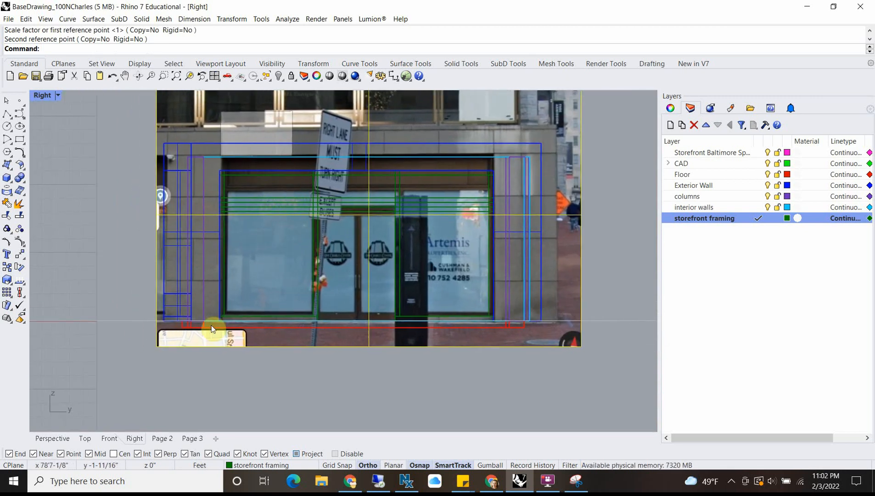
Step: Compare the scaled photo with the modelled opening and framing lines along the header, sides and door head
{"action": "scroll", "coordinate": [213, 324], "scroll_direction": "up", "scroll_amount": 10}
{"action": "scroll", "coordinate": [198, 308], "scroll_direction": "down", "scroll_amount": 12}
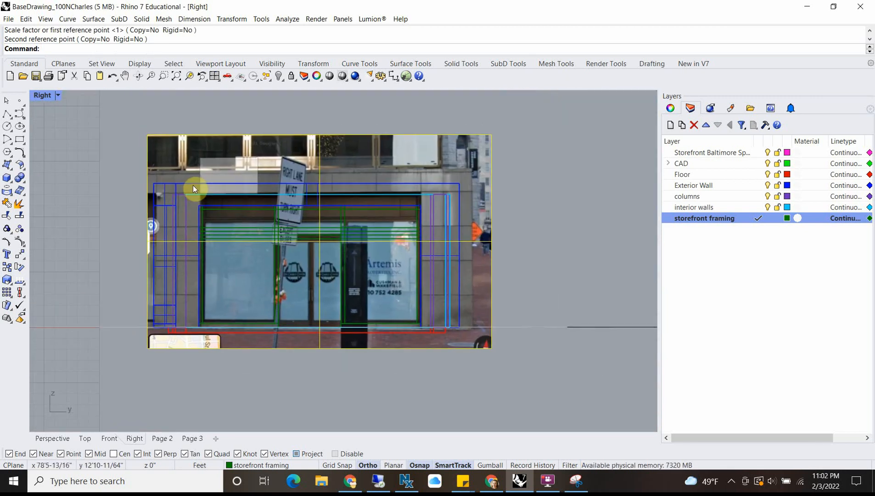
{"action": "left_click", "coordinate": [193, 186]}
{"action": "key", "text": "Escape"}
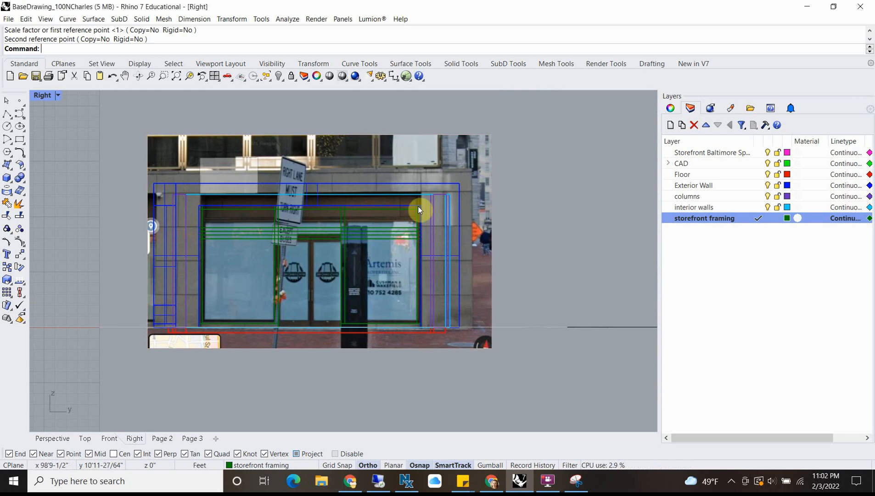
{"action": "scroll", "coordinate": [325, 206], "scroll_direction": "up", "scroll_amount": 3}
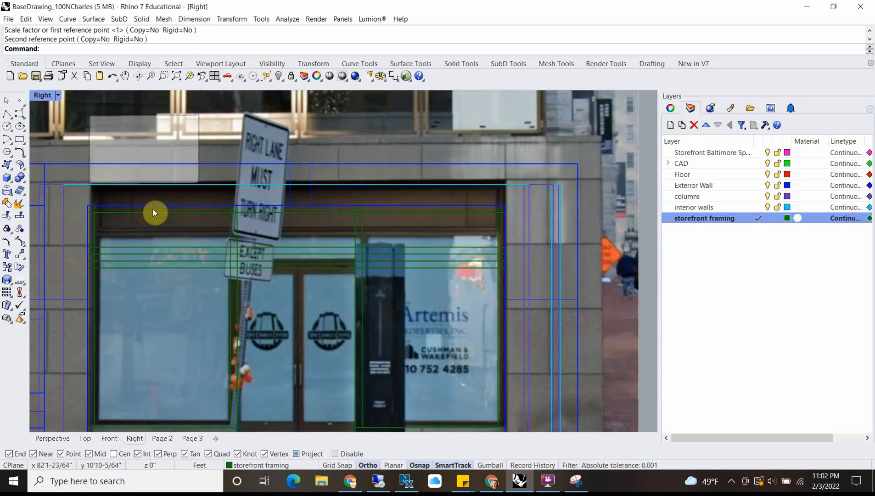
{"action": "scroll", "coordinate": [153, 210], "scroll_direction": "down", "scroll_amount": 2}
{"action": "right_click_drag", "start_coordinate": [223, 275], "coordinate": [319, 213]}
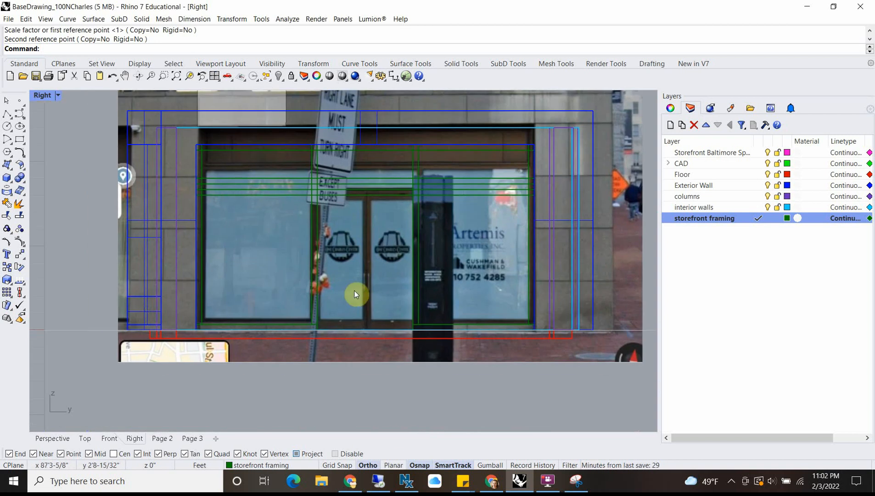
{"action": "scroll", "coordinate": [370, 192], "scroll_direction": "up", "scroll_amount": 4}
{"action": "left_click", "coordinate": [368, 191]}
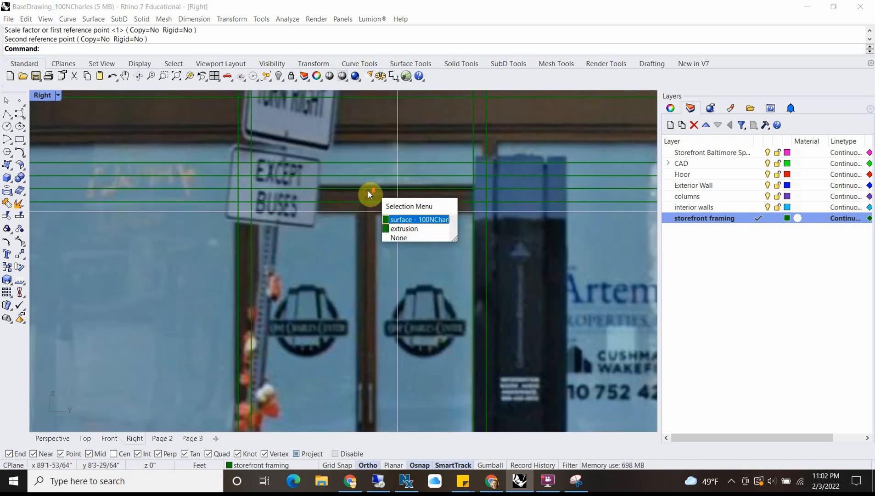
{"action": "key", "text": "Escape"}
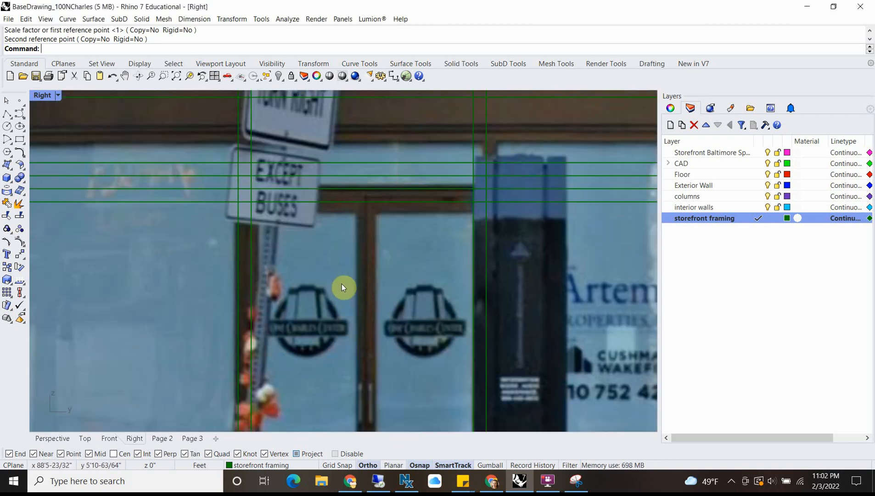
Step: Lock the scaled storefront picture in place as an underlay
{"action": "scroll", "coordinate": [342, 284], "scroll_direction": "down", "scroll_amount": 4}
{"action": "left_click", "coordinate": [254, 287]}
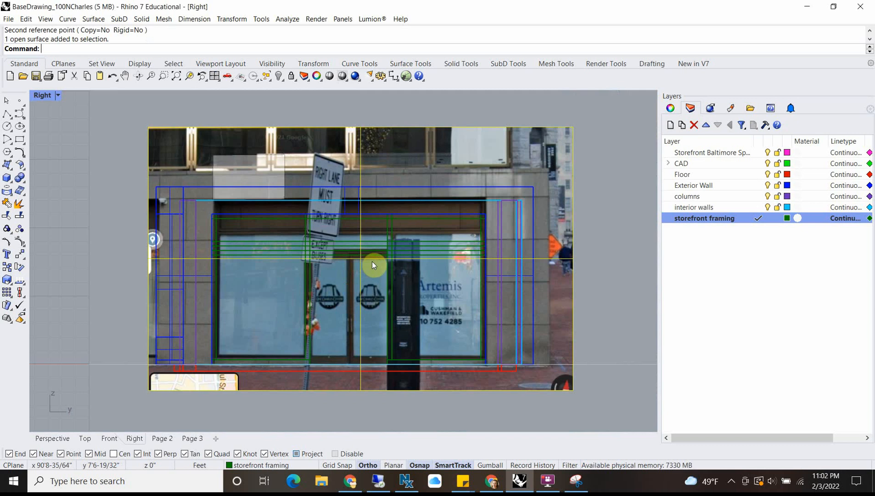
{"action": "key", "text": "Return"}
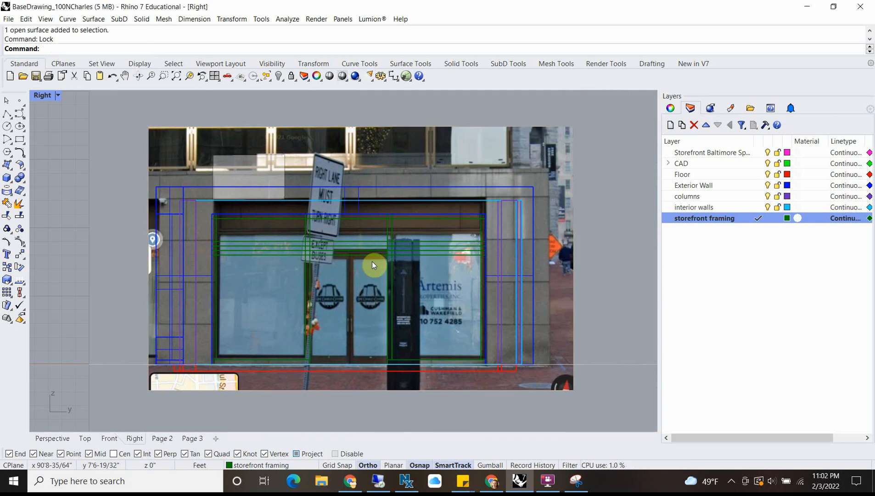
Step: Measure the vertical distance from the modelled opening's upper left corner to the top of the photographed storefront opening
{"action": "scroll", "coordinate": [251, 269], "scroll_direction": "up", "scroll_amount": 3}
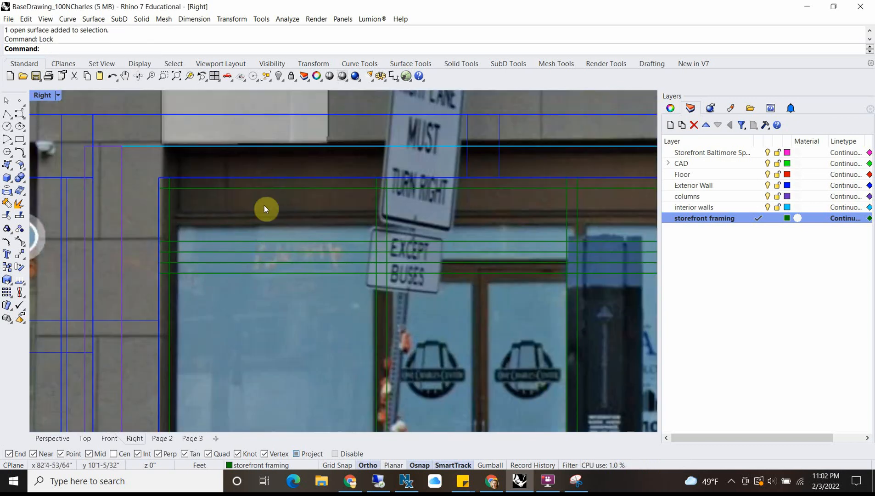
{"action": "left_click", "coordinate": [256, 184]}
{"action": "key", "text": "Escape"}
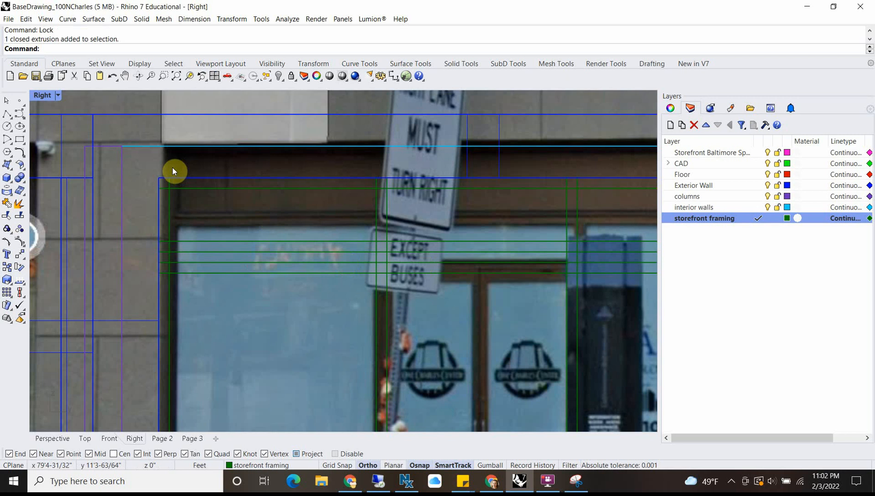
{"action": "type", "text": "Distance"}
{"action": "key", "text": "Return"}
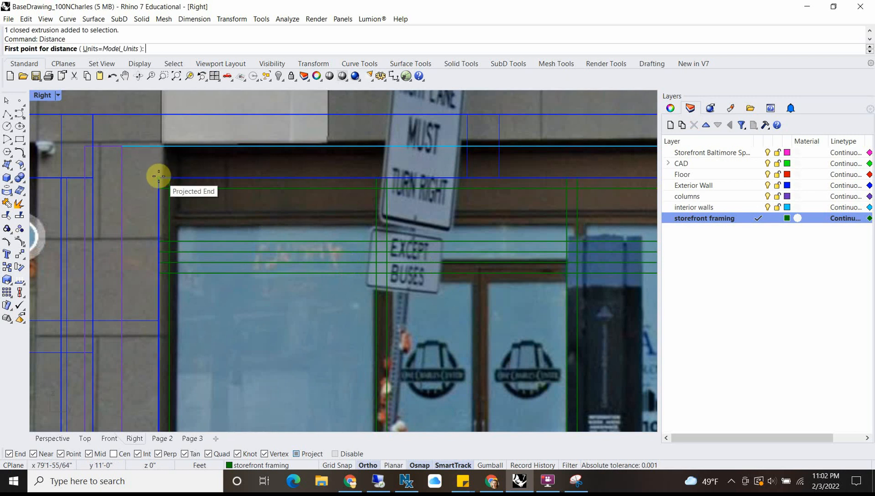
{"action": "left_click", "coordinate": [159, 177]}
{"action": "left_click", "coordinate": [162, 146]}
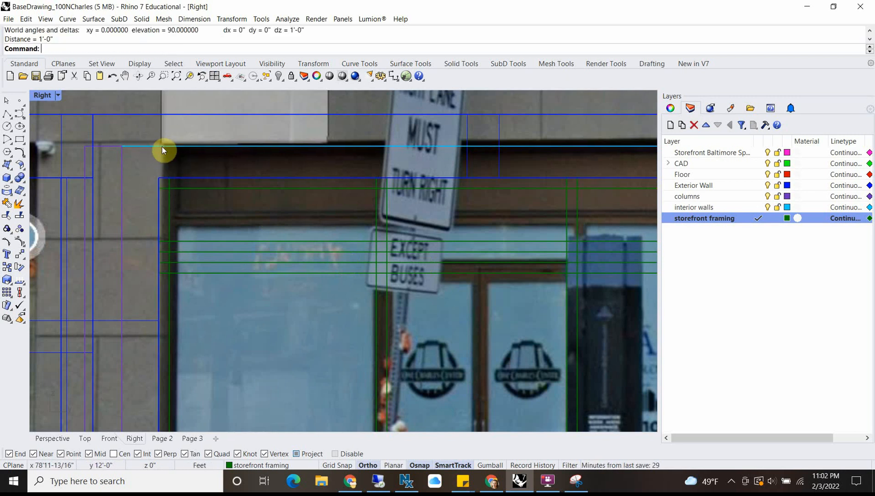
Step: Move the top horizontal storefront framing member straight up 1'
{"action": "scroll", "coordinate": [162, 146], "scroll_direction": "down", "scroll_amount": 1}
{"action": "scroll", "coordinate": [166, 150], "scroll_direction": "down", "scroll_amount": 1}
{"action": "left_click", "coordinate": [229, 174]}
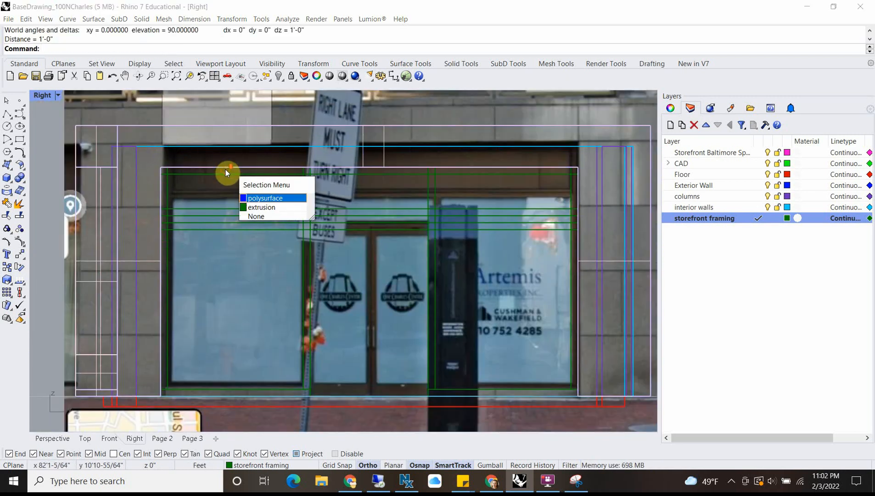
{"action": "left_click", "coordinate": [275, 199]}
{"action": "left_click", "coordinate": [195, 170]}
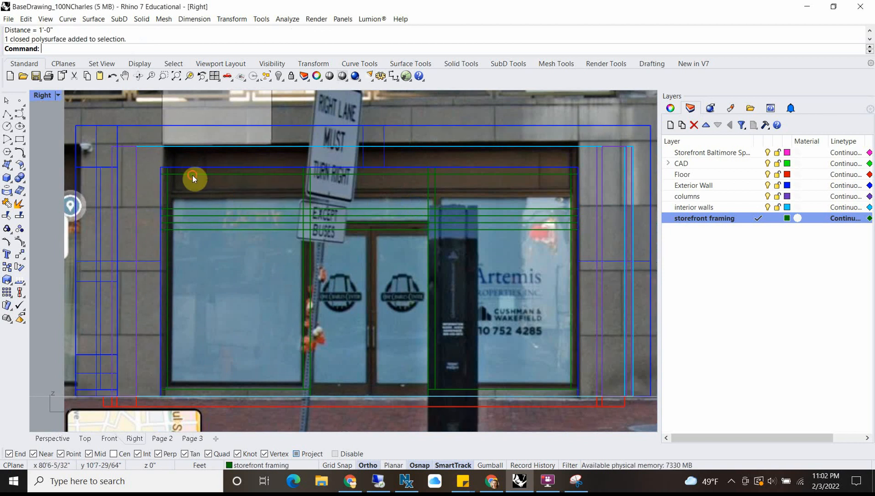
{"action": "left_click", "coordinate": [193, 175]}
{"action": "scroll", "coordinate": [374, 178], "scroll_direction": "up", "scroll_amount": 3}
{"action": "type", "text": "m"}
{"action": "key", "text": "Return"}
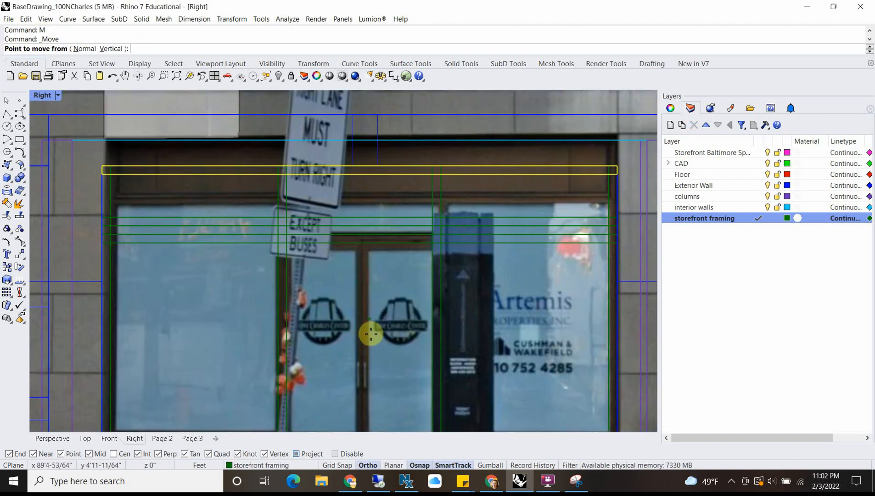
{"action": "left_click", "coordinate": [371, 333]}
{"action": "type", "text": "1'"}
{"action": "key", "text": "Return"}
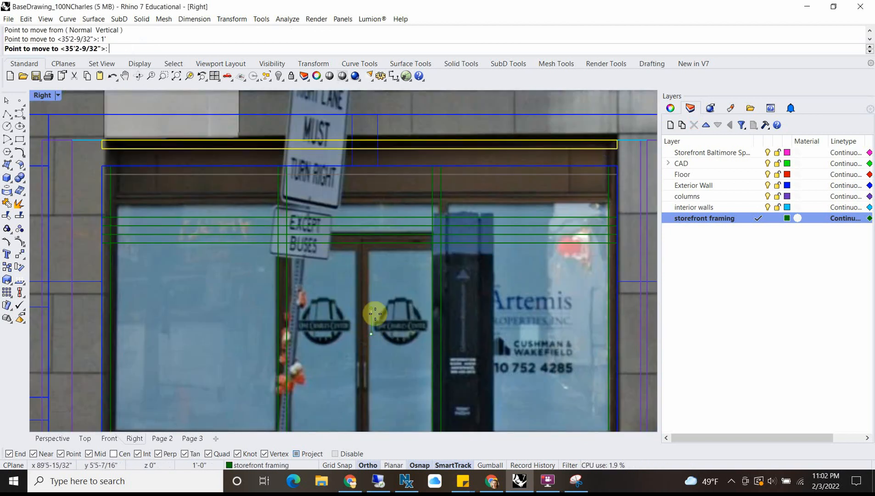
{"action": "left_click", "coordinate": [205, 222]}
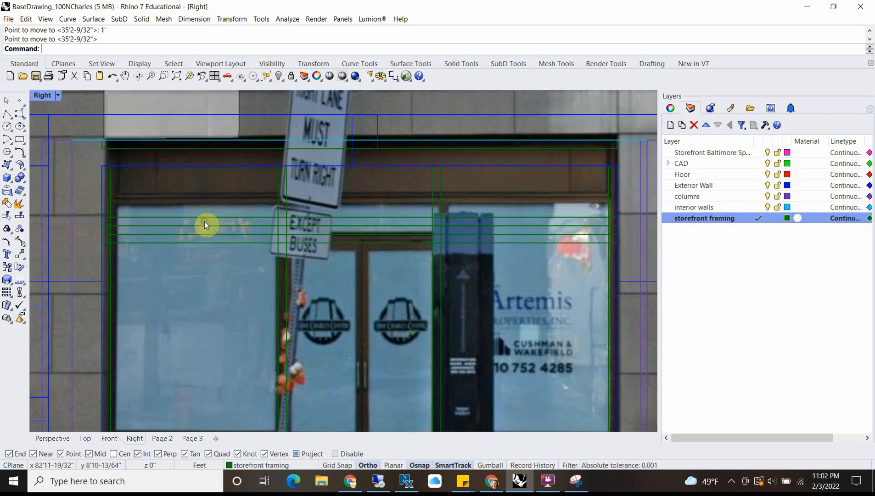
{"action": "left_click", "coordinate": [204, 222]}
{"action": "scroll", "coordinate": [152, 216], "scroll_direction": "up", "scroll_amount": 3}
{"action": "type", "text": "m"}
{"action": "key", "text": "Return"}
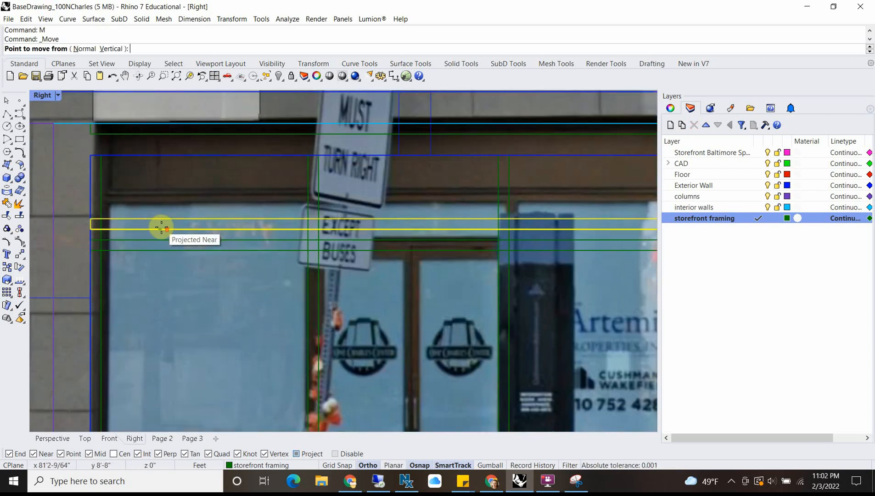
{"action": "scroll", "coordinate": [160, 227], "scroll_direction": "up", "scroll_amount": 3}
{"action": "left_click", "coordinate": [160, 236]}
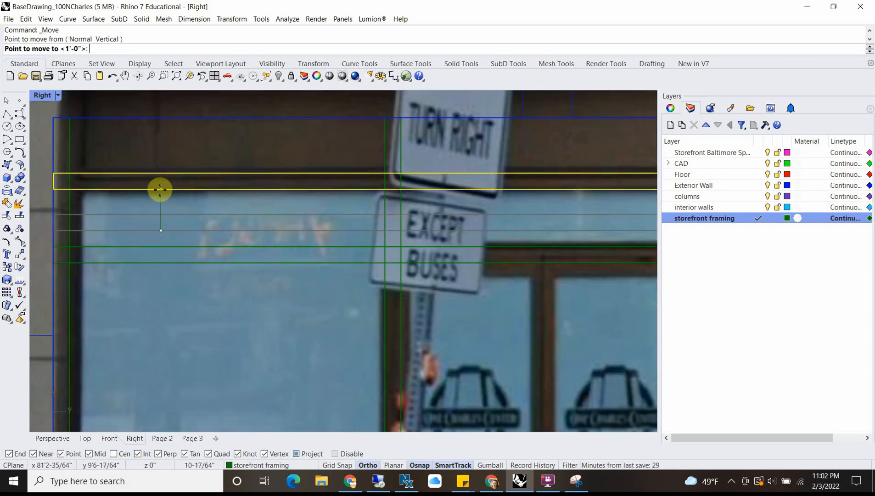
{"action": "type", "text": "6\"8"}
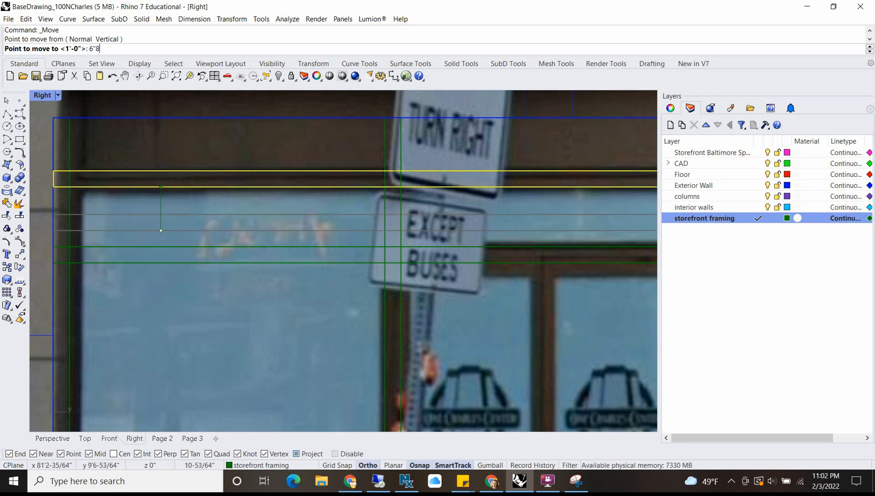
{"action": "key", "text": "Return"}
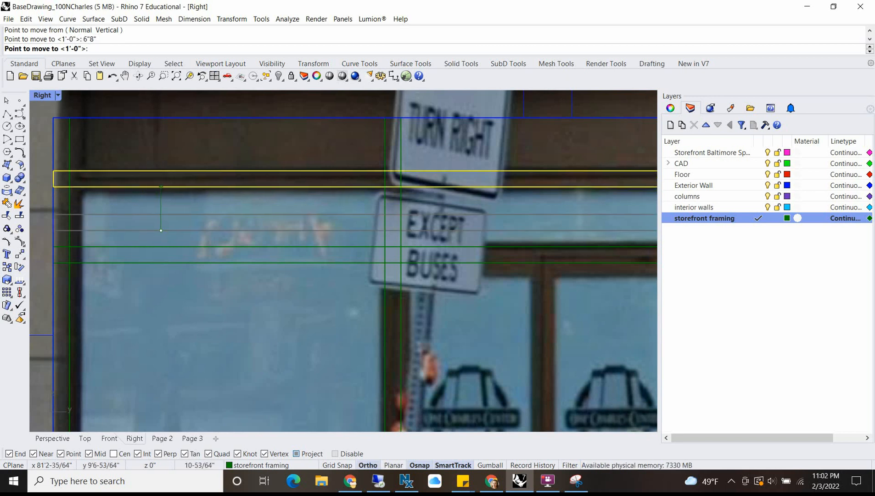
Step: Move the upper of the two intermediate horizontal framing members up 8" towards the photographed rail above the glass
{"action": "left_click", "coordinate": [165, 223]}
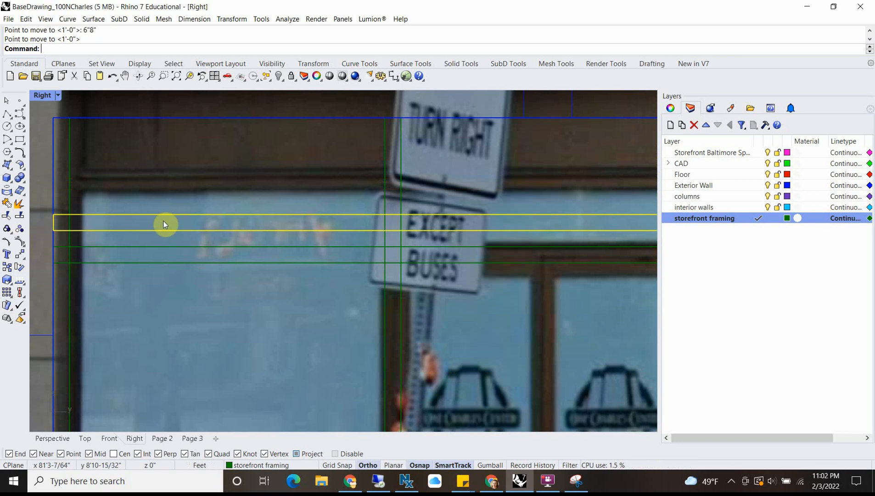
{"action": "type", "text": "m"}
{"action": "key", "text": "Return"}
{"action": "left_click", "coordinate": [165, 230]}
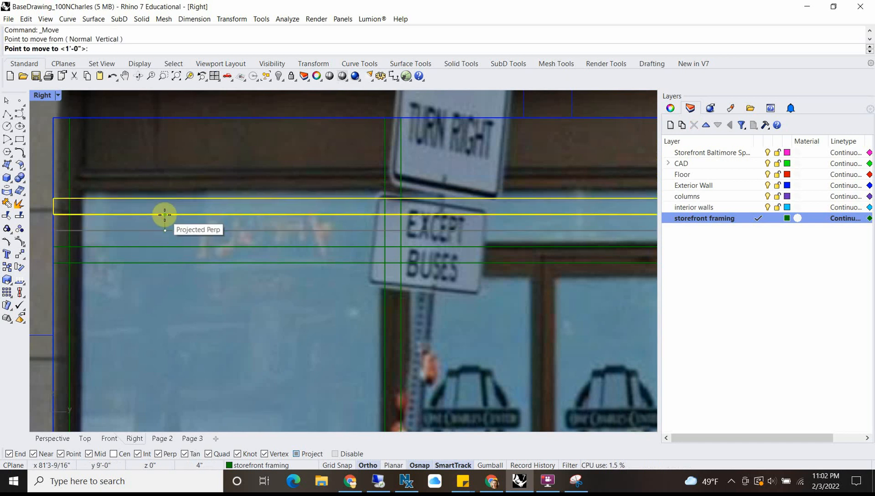
{"action": "type", "text": "8\""}
{"action": "key", "text": "Return"}
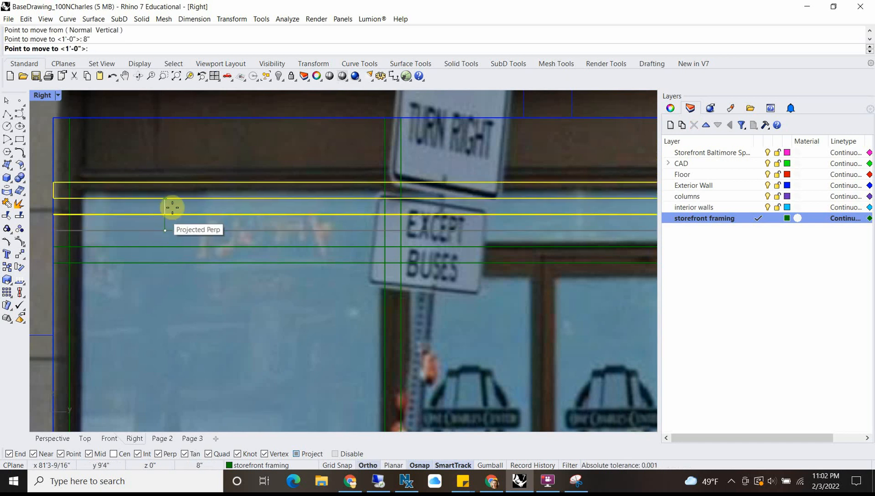
{"action": "left_click", "coordinate": [176, 195]}
{"action": "scroll", "coordinate": [173, 194], "scroll_direction": "down", "scroll_amount": 3}
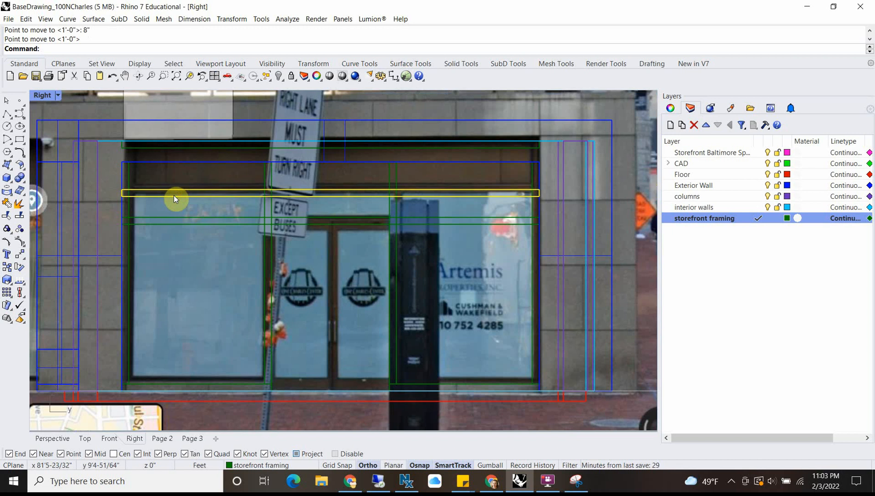
Step: Move the upper of the two intermediate horizontal framing members up another 2" to match the photographed rail
{"action": "scroll", "coordinate": [173, 194], "scroll_direction": "up", "scroll_amount": 3}
{"action": "type", "text": "m"}
{"action": "key", "text": "Return"}
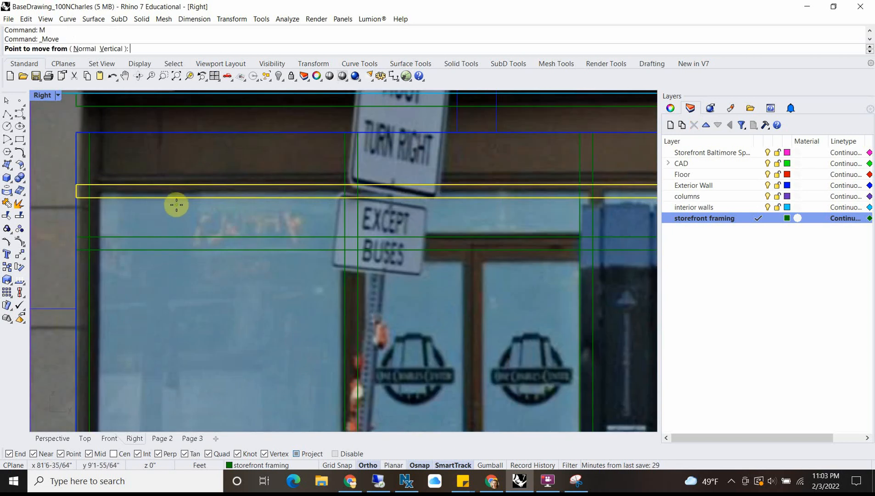
{"action": "left_click", "coordinate": [176, 197]}
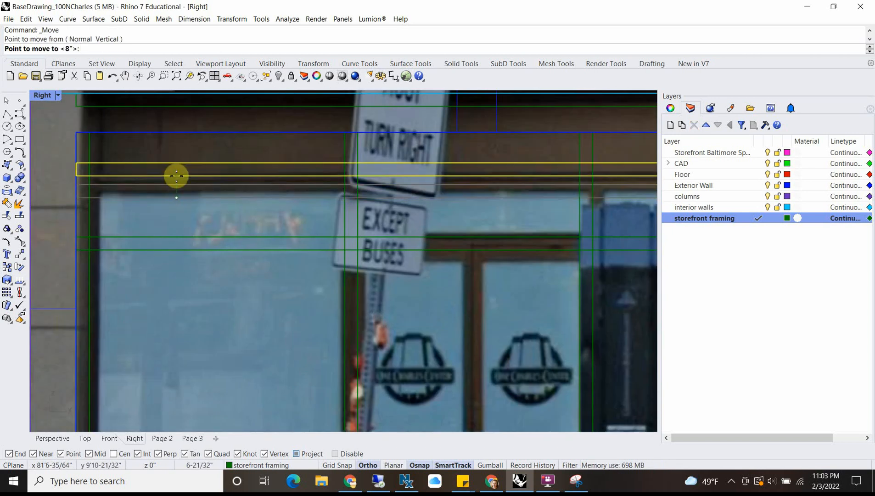
{"action": "type", "text": "2"}
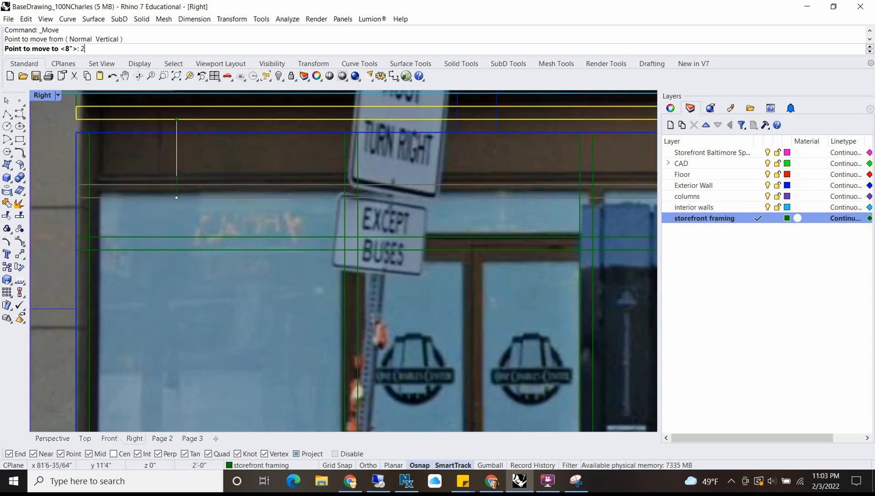
{"action": "key", "text": "Return"}
{"action": "left_click", "coordinate": [176, 176]}
{"action": "scroll", "coordinate": [178, 176], "scroll_direction": "down", "scroll_amount": 3}
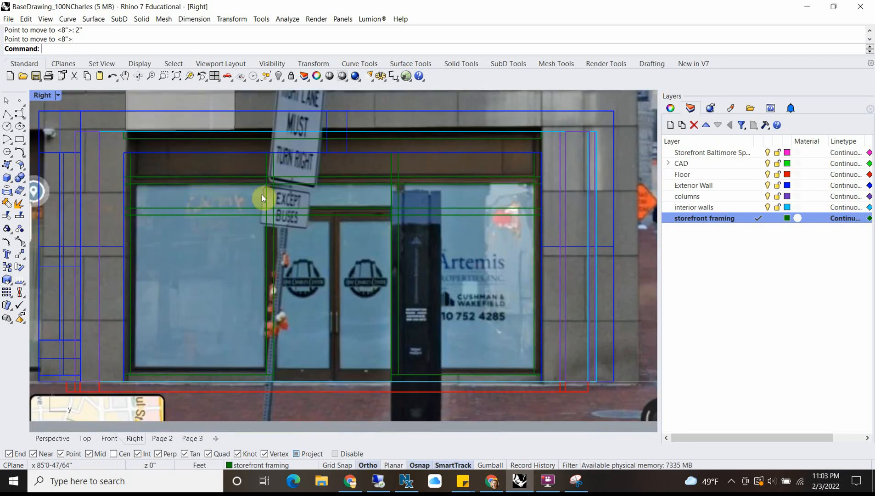
Step: Measure the vertical distance from the lower intermediate horizontal member above the doors down to the ground line
{"action": "scroll", "coordinate": [133, 197], "scroll_direction": "up", "scroll_amount": 3}
{"action": "left_click", "coordinate": [133, 197]}
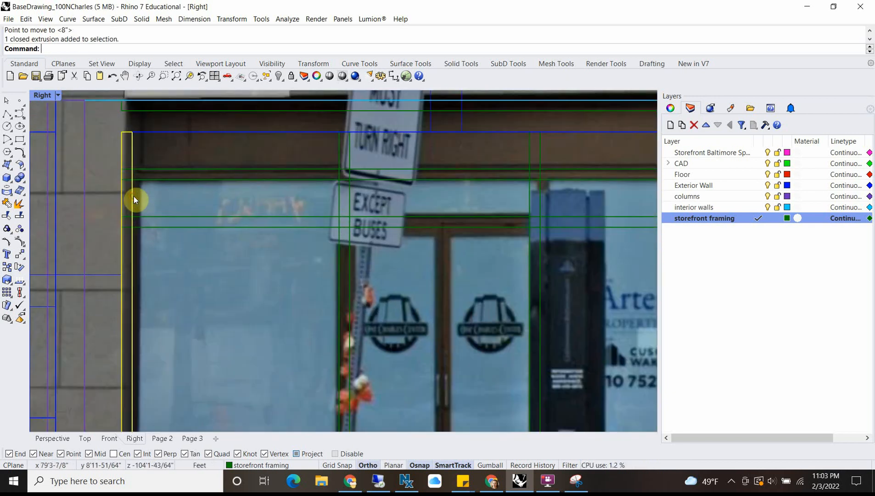
{"action": "scroll", "coordinate": [138, 197], "scroll_direction": "down", "scroll_amount": 4}
{"action": "scroll", "coordinate": [202, 221], "scroll_direction": "up", "scroll_amount": 2}
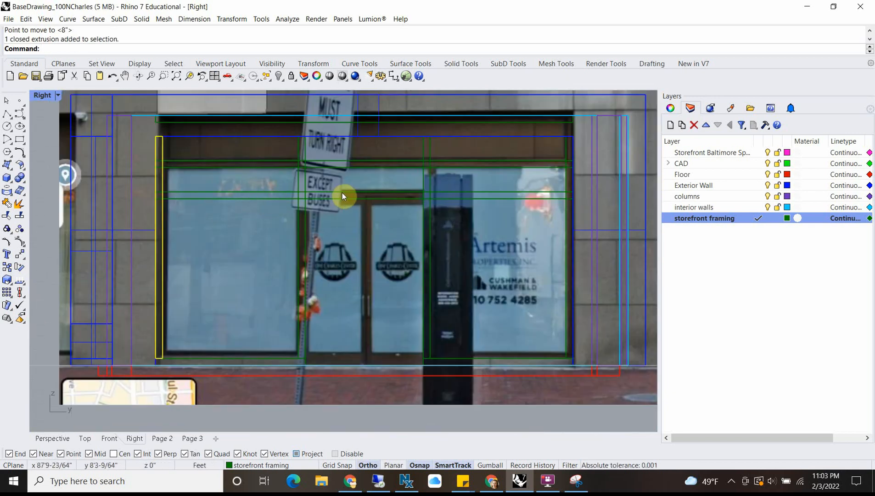
{"action": "left_click", "coordinate": [373, 193]}
{"action": "scroll", "coordinate": [424, 195], "scroll_direction": "up", "scroll_amount": 3}
{"action": "scroll", "coordinate": [341, 212], "scroll_direction": "down", "scroll_amount": 4}
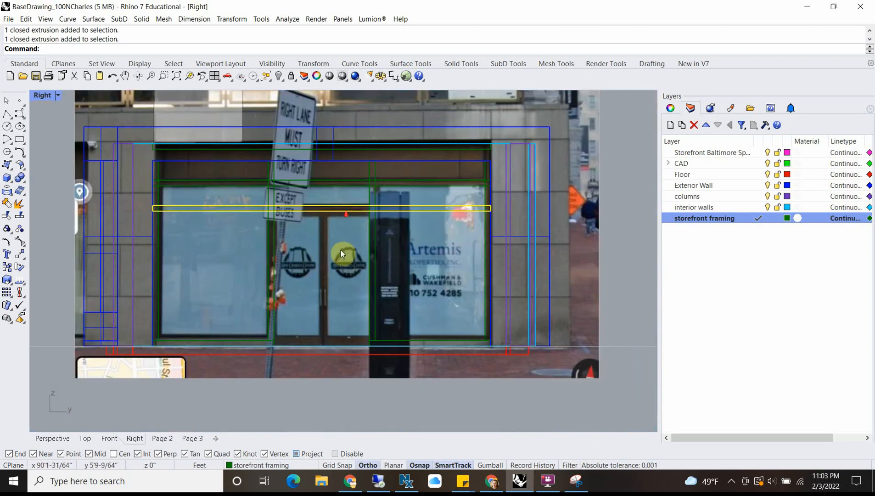
{"action": "type", "text": "distance"}
{"action": "key", "text": "Return"}
{"action": "scroll", "coordinate": [367, 201], "scroll_direction": "up", "scroll_amount": 4}
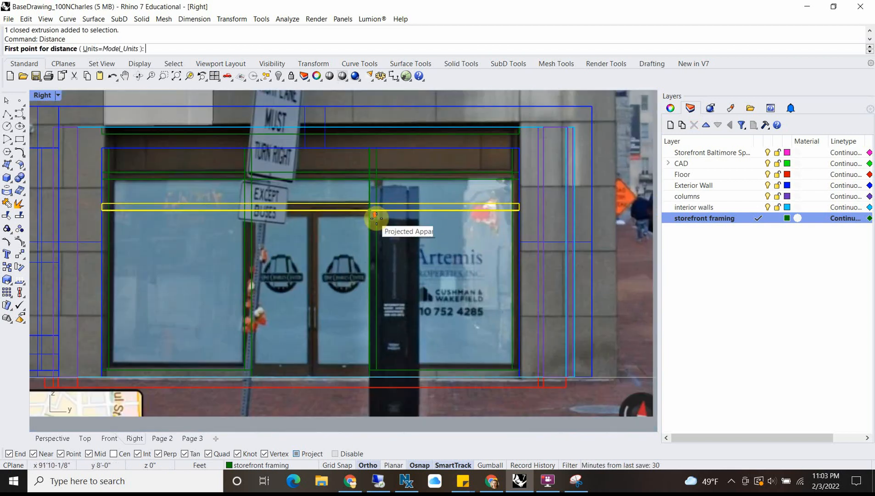
{"action": "left_click", "coordinate": [367, 206]}
{"action": "right_click_drag", "start_coordinate": [362, 310], "coordinate": [360, 171]}
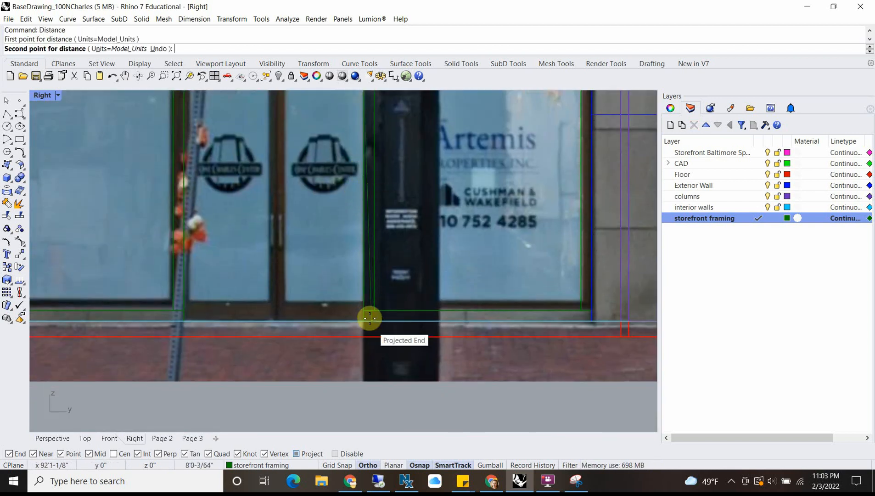
{"action": "left_click", "coordinate": [364, 321]}
{"action": "scroll", "coordinate": [300, 240], "scroll_direction": "down", "scroll_amount": 5}
{"action": "scroll", "coordinate": [280, 248], "scroll_direction": "up", "scroll_amount": 5}
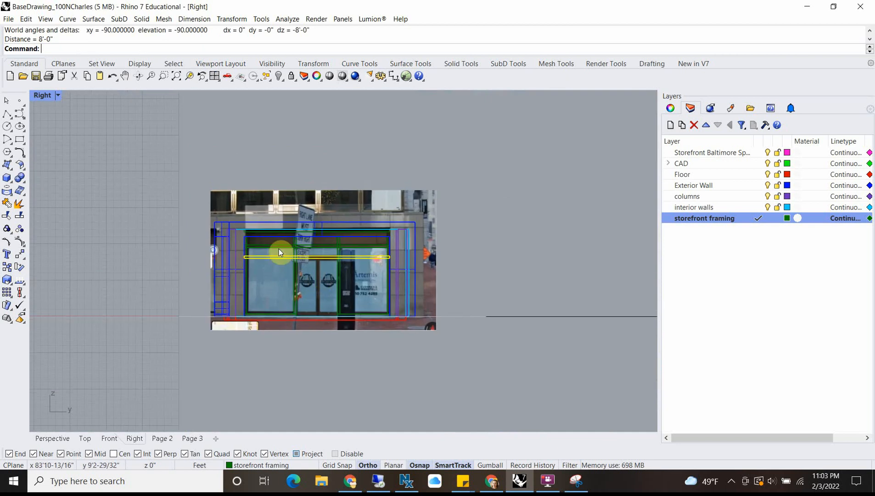
Step: Switch from the Right view to a maximized Perspective view showing the exterior wall around the storefront
{"action": "scroll", "coordinate": [261, 247], "scroll_direction": "up", "scroll_amount": 2}
{"action": "left_click", "coordinate": [260, 247]}
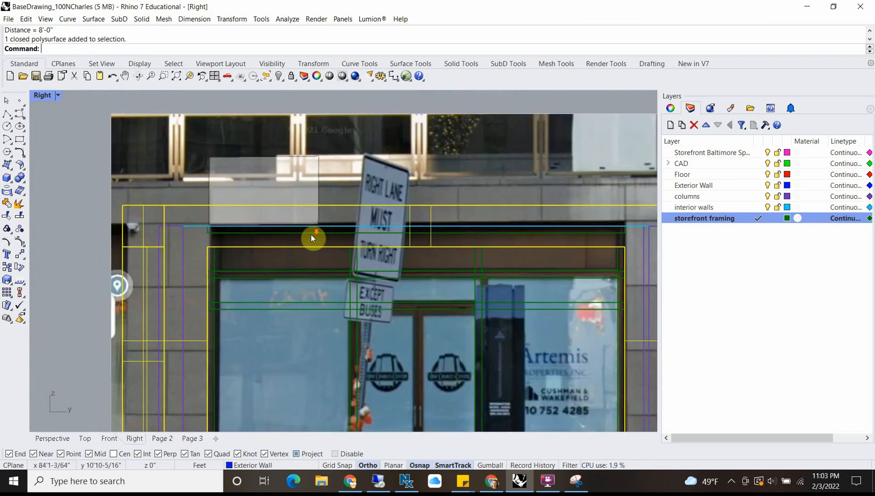
{"action": "scroll", "coordinate": [311, 234], "scroll_direction": "down", "scroll_amount": 3}
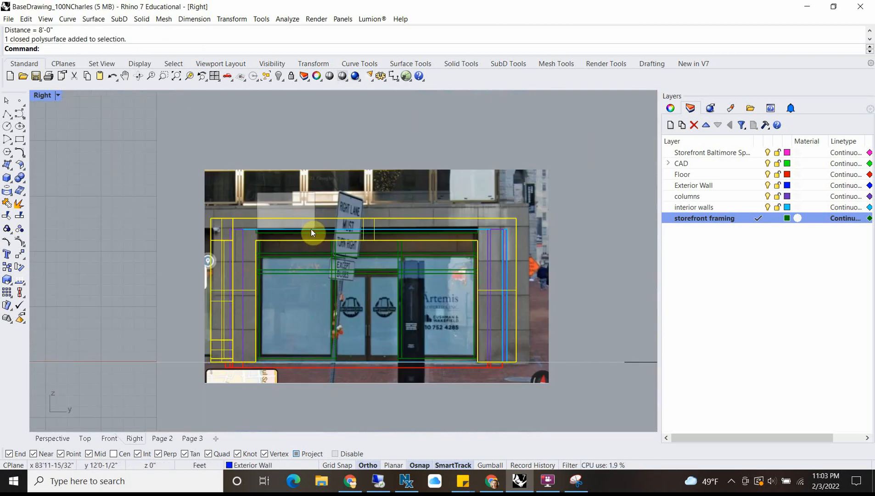
{"action": "double_click", "coordinate": [41, 99]}
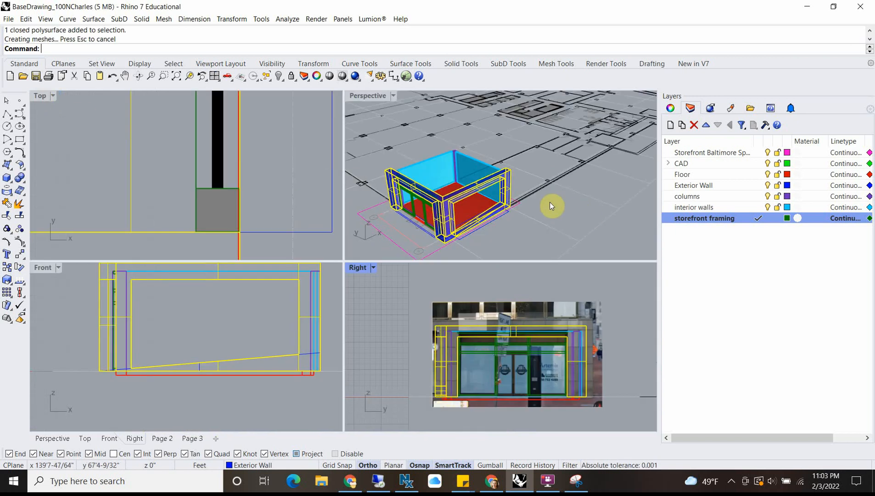
{"action": "double_click", "coordinate": [365, 96]}
{"action": "right_click_drag", "start_coordinate": [279, 362], "coordinate": [303, 254]}
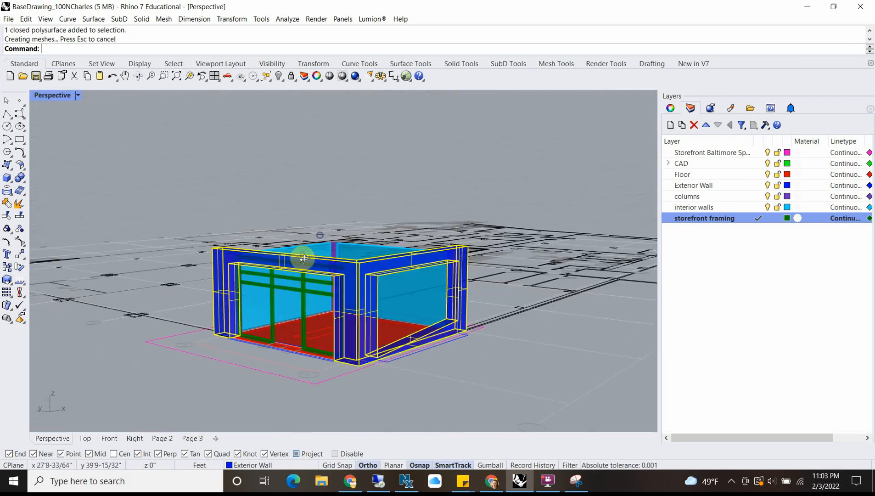
{"action": "scroll", "coordinate": [240, 286], "scroll_direction": "up", "scroll_amount": 5}
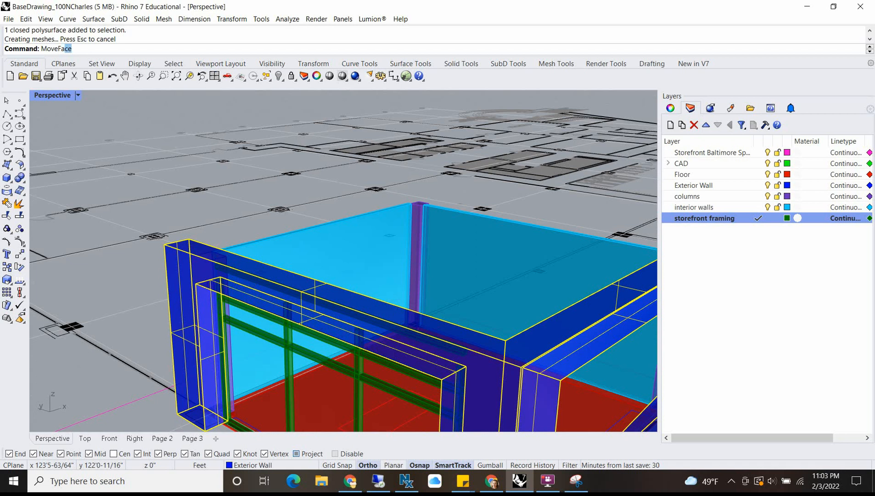
{"action": "key", "text": "Return"}
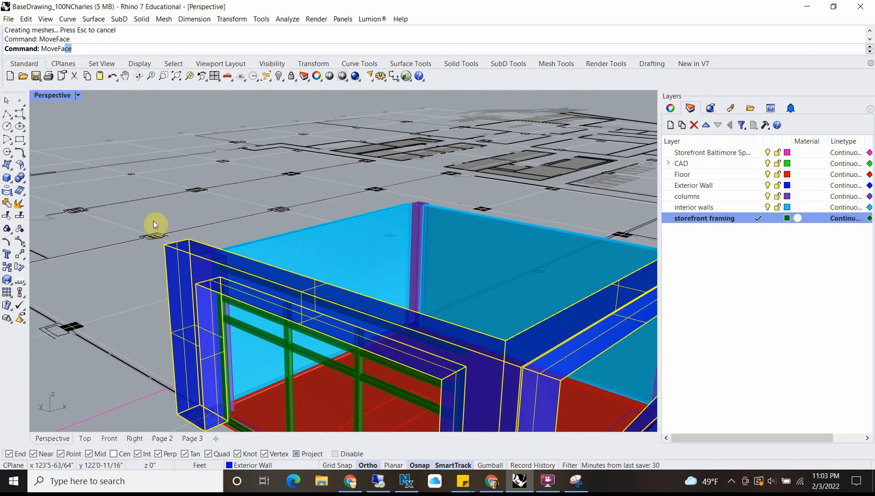
{"action": "right_click_drag", "start_coordinate": [153, 221], "coordinate": [255, 217]}
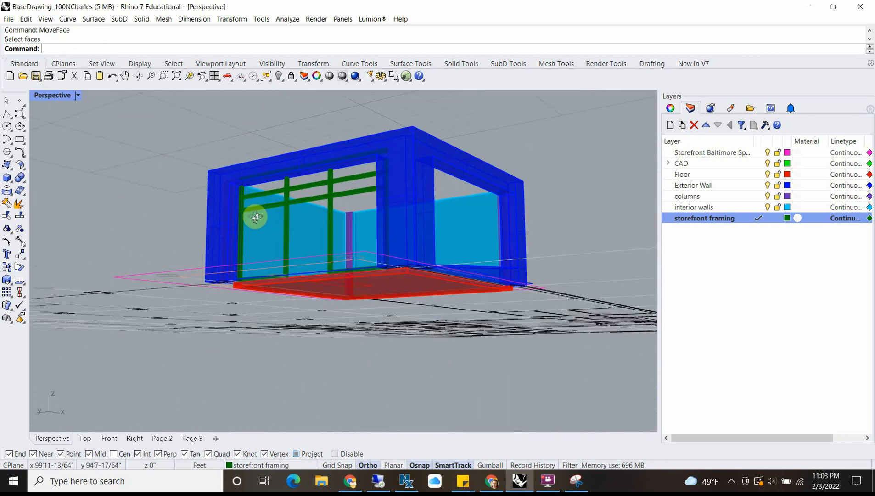
{"action": "scroll", "coordinate": [261, 225], "scroll_direction": "up", "scroll_amount": 5}
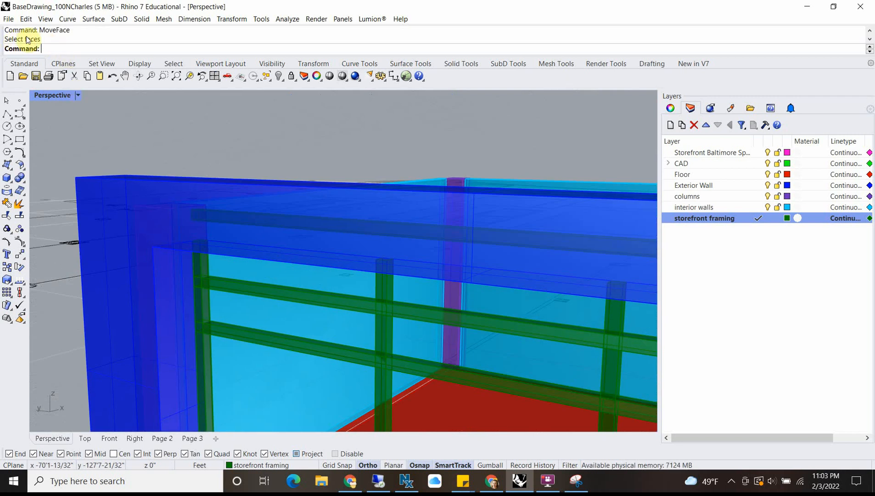
{"action": "right_click_drag", "start_coordinate": [216, 209], "coordinate": [221, 295]}
{"action": "left_click", "coordinate": [221, 295]}
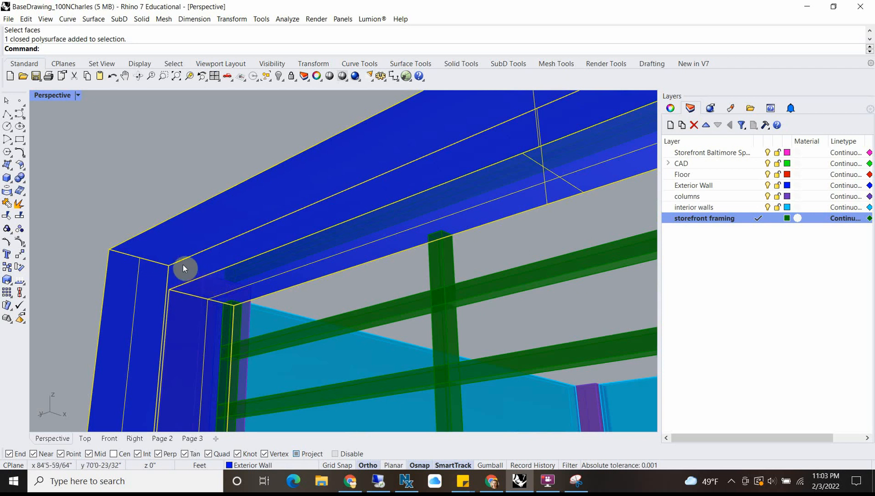
{"action": "scroll", "coordinate": [182, 265], "scroll_direction": "down", "scroll_amount": 5}
{"action": "key", "text": "Escape"}
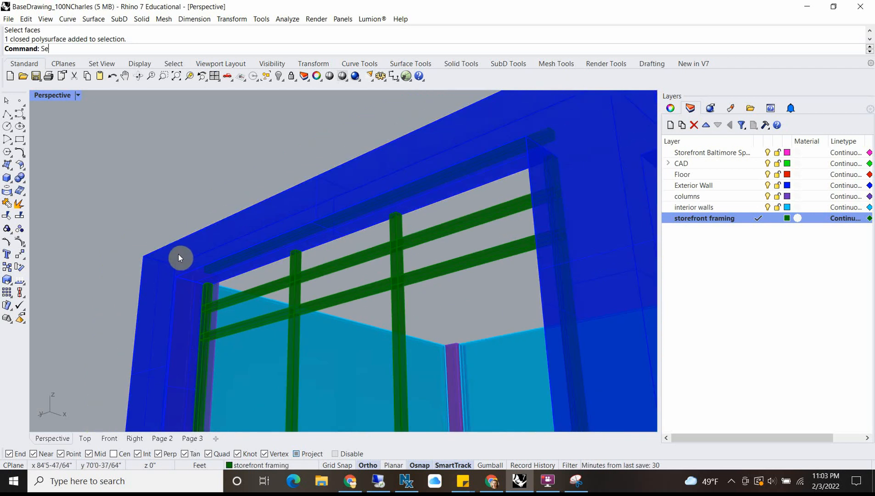
{"action": "key", "text": "Escape"}
Step: Start MoveFace and select the underside faces above both openings in the exterior wall
{"action": "type", "text": "MoveFace"}
{"action": "key", "text": "Return"}
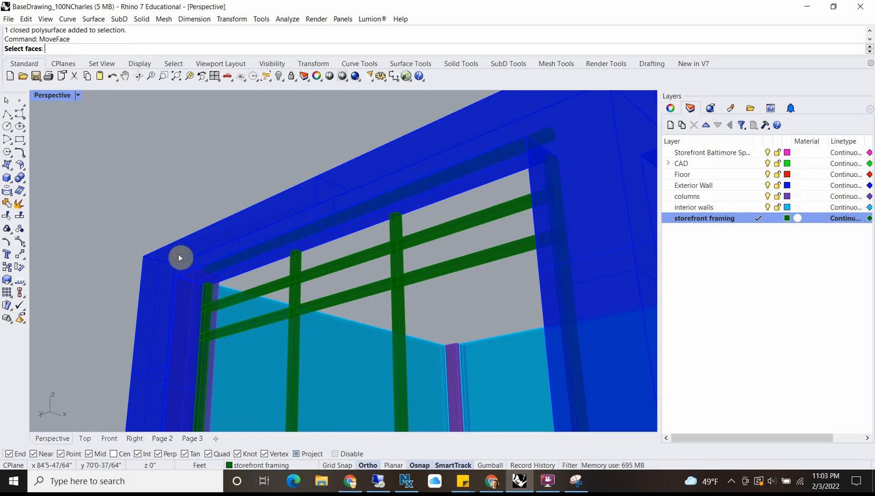
{"action": "left_click", "coordinate": [201, 279]}
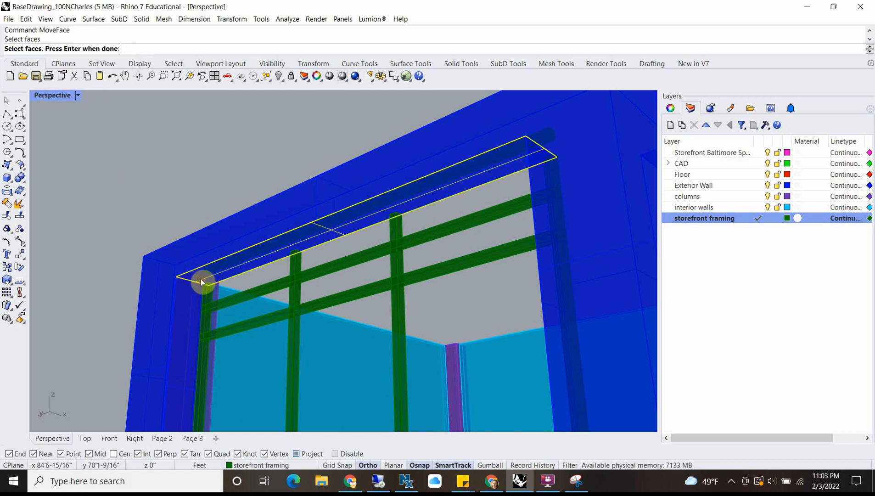
{"action": "right_click_drag", "start_coordinate": [226, 242], "coordinate": [425, 192]}
{"action": "scroll", "coordinate": [425, 193], "scroll_direction": "up", "scroll_amount": 2}
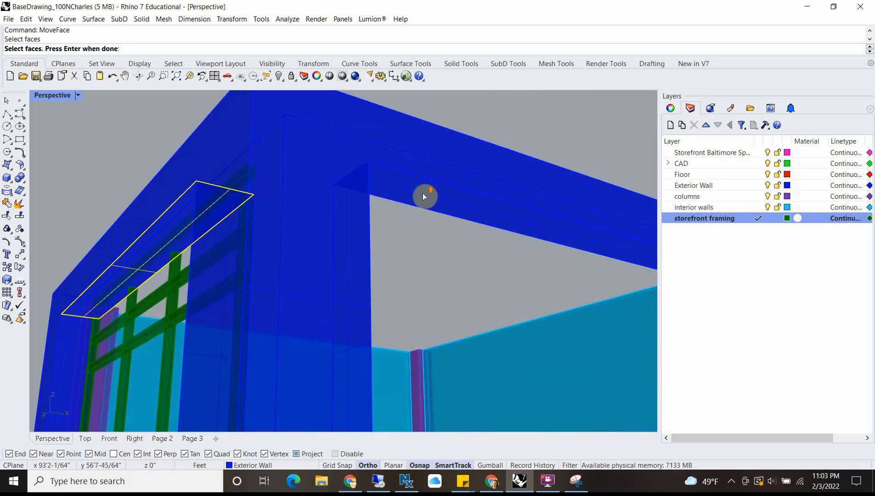
{"action": "left_click", "coordinate": [422, 194]}
{"action": "scroll", "coordinate": [422, 194], "scroll_direction": "down", "scroll_amount": 5}
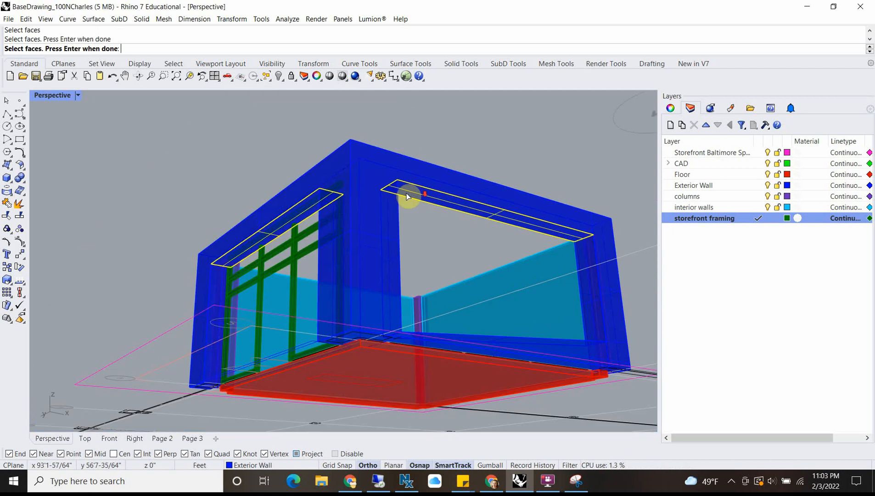
Step: Add the top face of the exterior wall to the faces being moved and finish the face selection
{"action": "right_click_drag", "start_coordinate": [414, 195], "coordinate": [285, 311]}
{"action": "scroll", "coordinate": [248, 317], "scroll_direction": "up", "scroll_amount": 3}
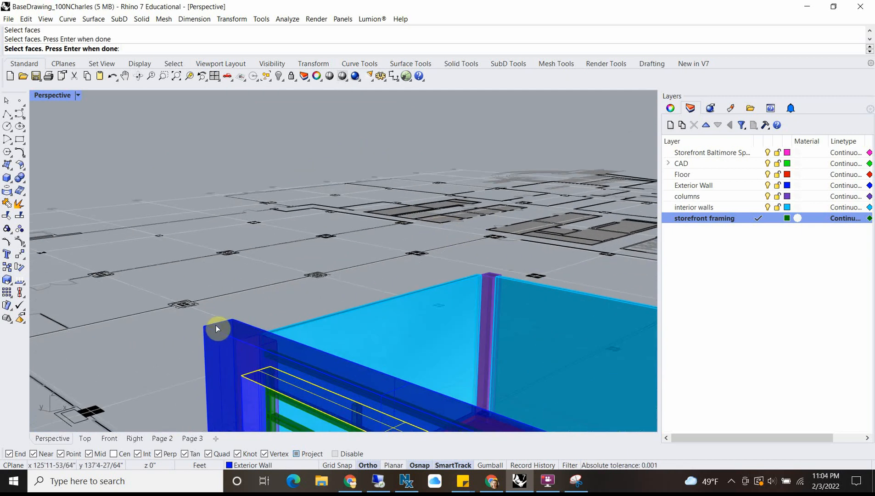
{"action": "left_click", "coordinate": [216, 325]}
{"action": "left_click", "coordinate": [243, 362]}
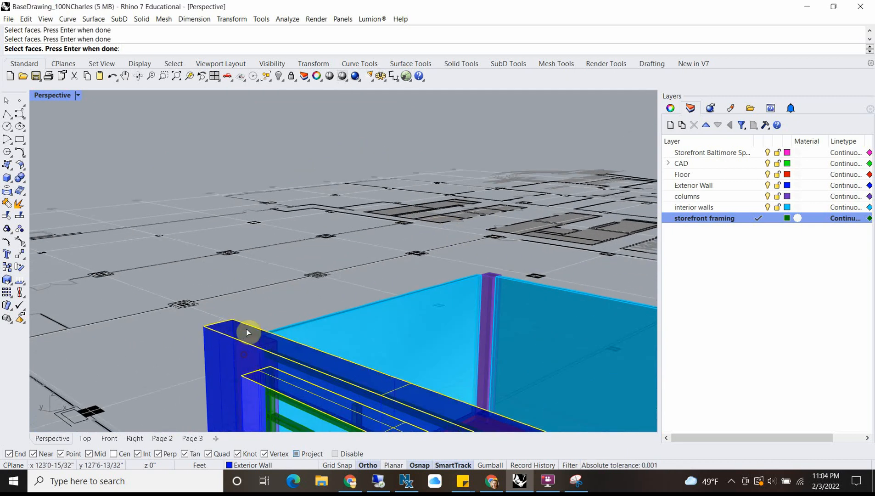
{"action": "right_click_drag", "start_coordinate": [247, 331], "coordinate": [345, 279]}
{"action": "scroll", "coordinate": [257, 325], "scroll_direction": "up", "scroll_amount": 2}
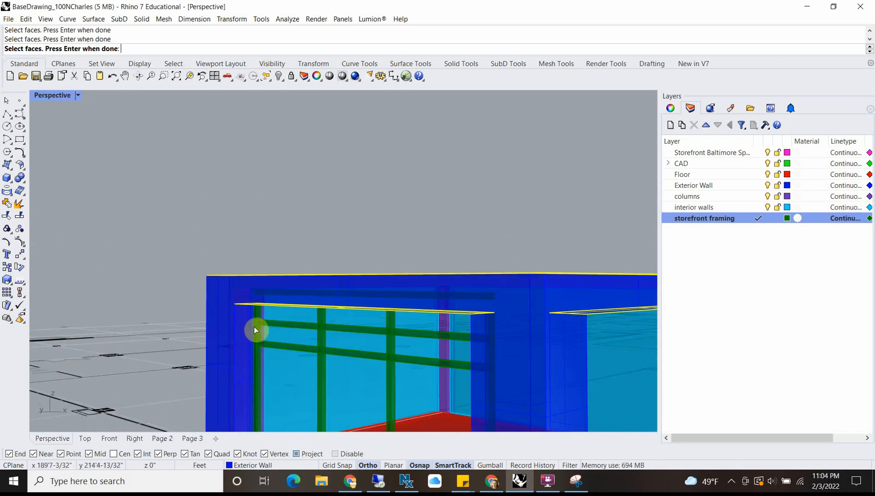
{"action": "key", "text": "Return"}
Step: Turn off projected object snaps and move the selected exterior wall faces straight up 1'
{"action": "scroll", "coordinate": [244, 317], "scroll_direction": "up", "scroll_amount": 2}
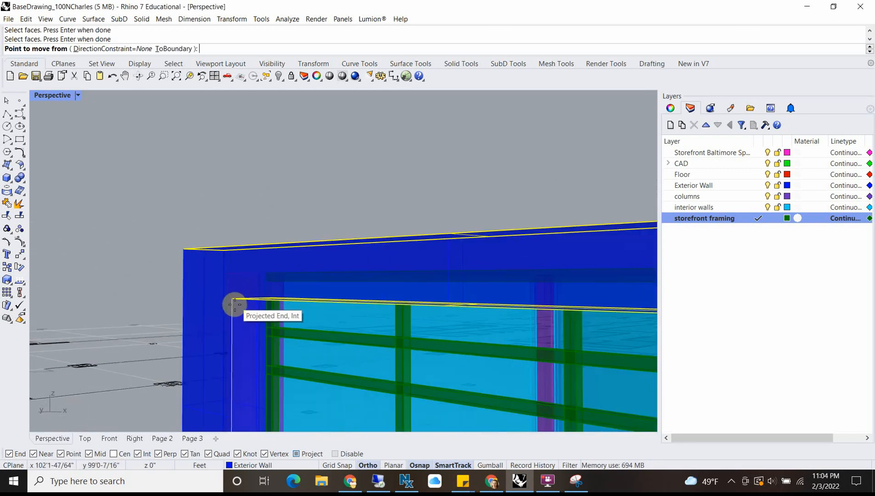
{"action": "scroll", "coordinate": [235, 307], "scroll_direction": "down", "scroll_amount": 5}
{"action": "left_click", "coordinate": [297, 453]}
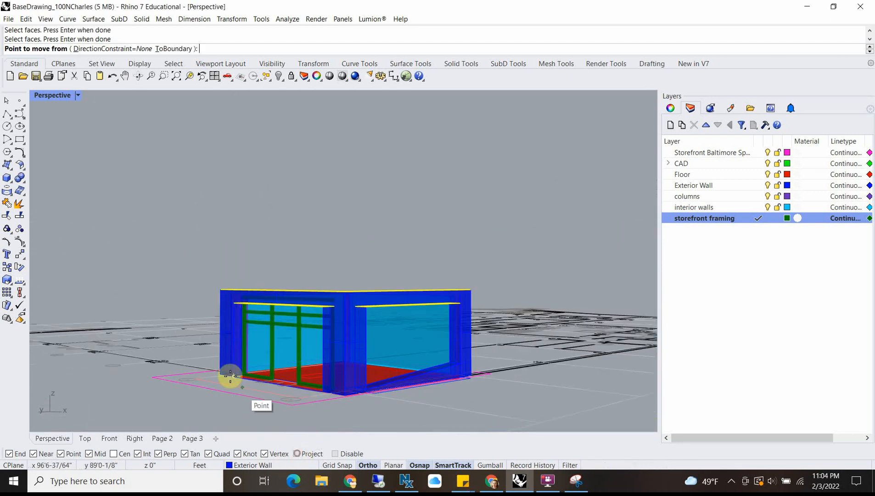
{"action": "scroll", "coordinate": [230, 384], "scroll_direction": "up", "scroll_amount": 4}
{"action": "left_click", "coordinate": [213, 397]}
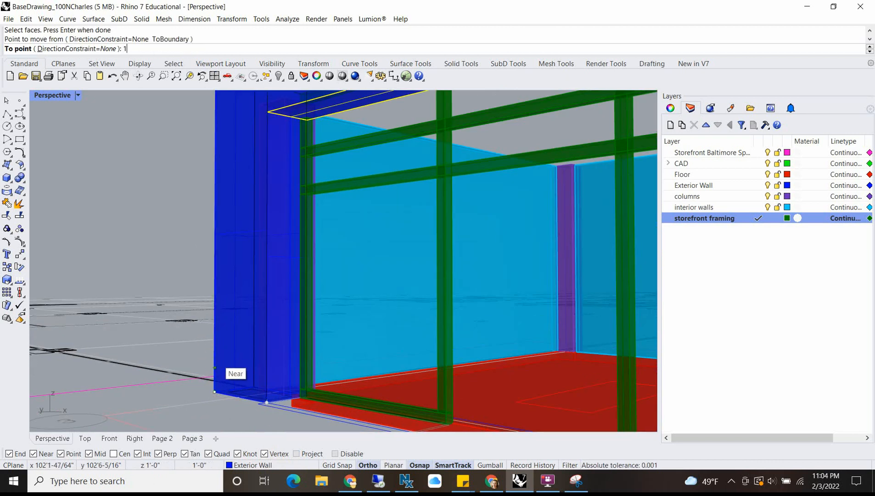
{"action": "type", "text": "'"}
{"action": "key", "text": "Return"}
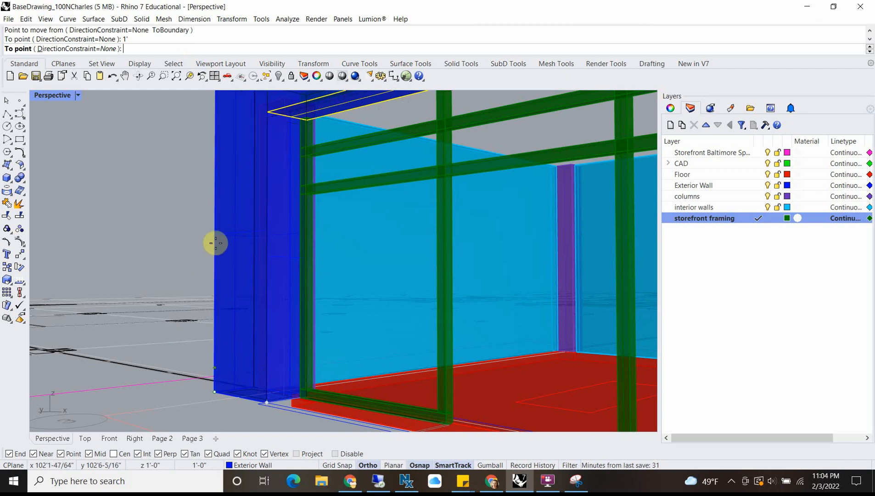
{"action": "scroll", "coordinate": [216, 244], "scroll_direction": "down", "scroll_amount": 5}
{"action": "scroll", "coordinate": [222, 271], "scroll_direction": "up", "scroll_amount": 5}
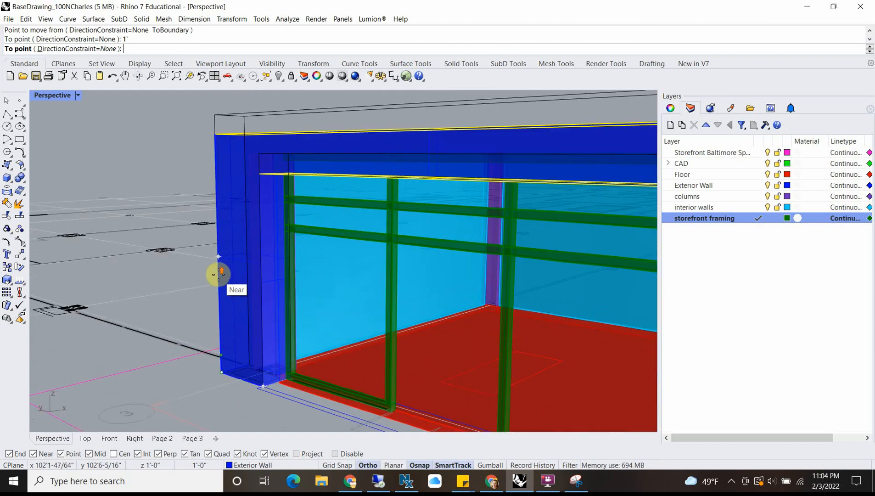
{"action": "left_click", "coordinate": [212, 137]}
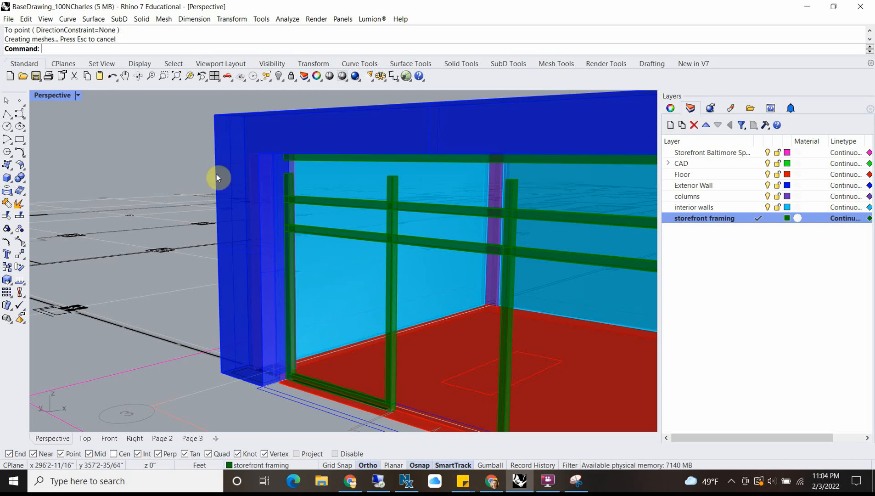
Step: Select the interior walls and the columns that stand lower than the top of the exterior wall
{"action": "scroll", "coordinate": [216, 178], "scroll_direction": "down", "scroll_amount": 5}
{"action": "right_click_drag", "start_coordinate": [217, 179], "coordinate": [244, 202]}
{"action": "scroll", "coordinate": [303, 177], "scroll_direction": "down", "scroll_amount": 4}
{"action": "right_click_drag", "start_coordinate": [420, 200], "coordinate": [336, 242]}
{"action": "scroll", "coordinate": [301, 179], "scroll_direction": "up", "scroll_amount": 4}
{"action": "left_click", "coordinate": [296, 179]}
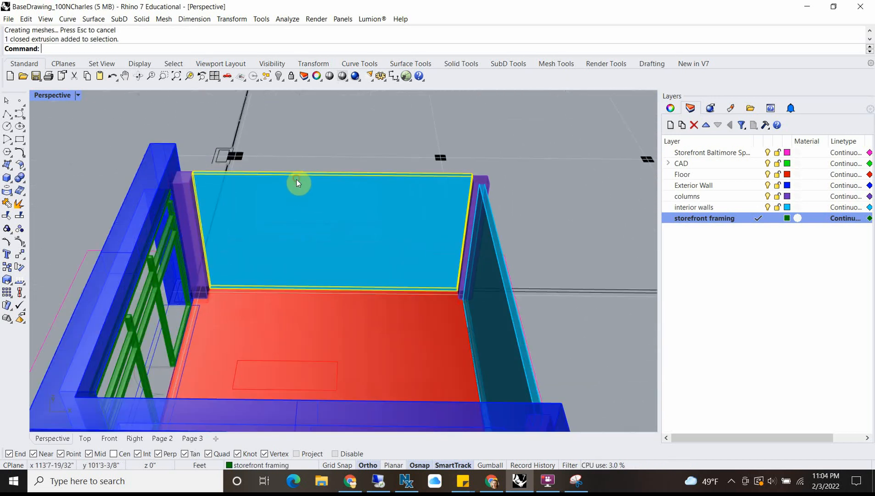
{"action": "left_click", "coordinate": [184, 185]}
{"action": "left_click", "coordinate": [216, 209]}
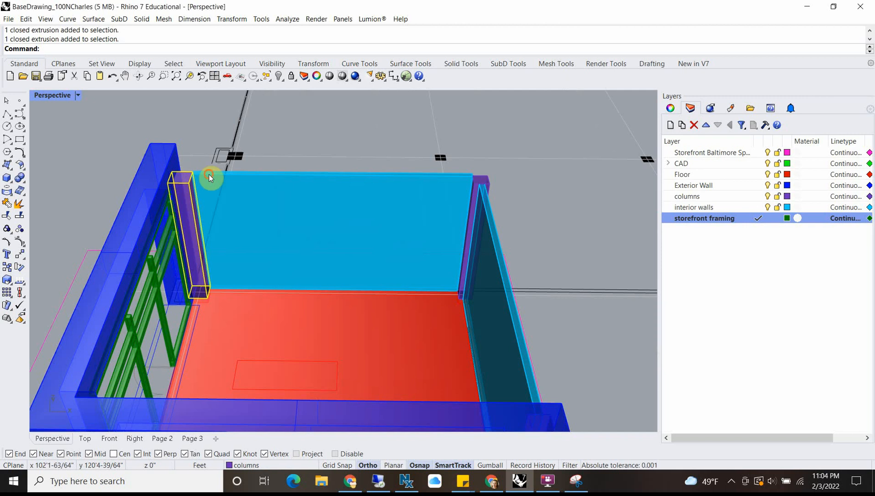
{"action": "left_click", "coordinate": [209, 177], "text": "shift"}
{"action": "right_click_drag", "start_coordinate": [476, 199], "coordinate": [314, 156]}
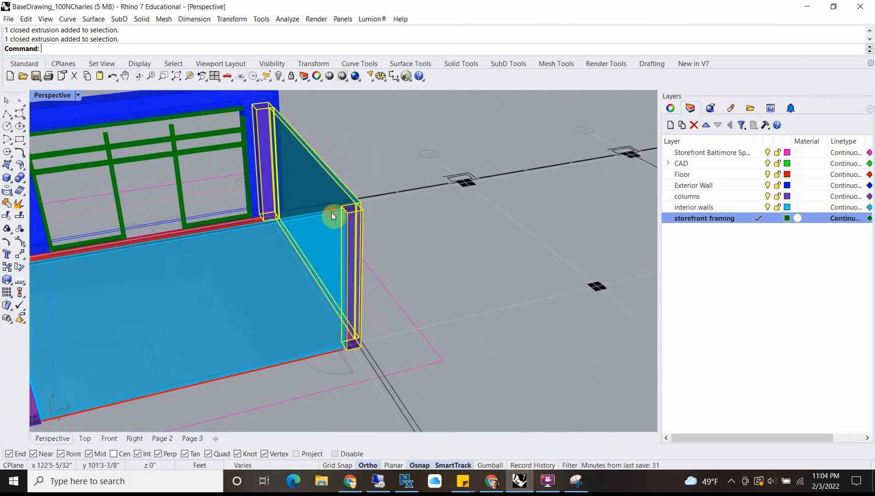
{"action": "scroll", "coordinate": [332, 212], "scroll_direction": "down", "scroll_amount": 5}
{"action": "scroll", "coordinate": [210, 246], "scroll_direction": "up", "scroll_amount": 6}
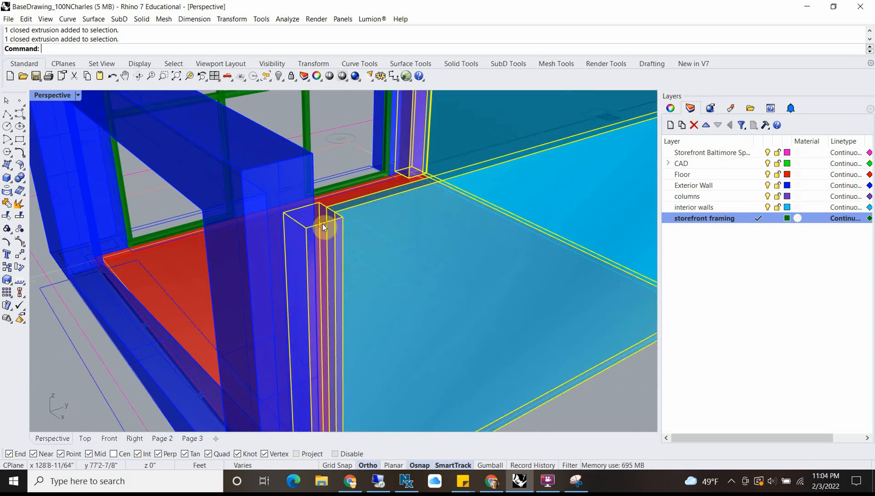
{"action": "scroll", "coordinate": [322, 224], "scroll_direction": "down", "scroll_amount": 6}
{"action": "right_click_drag", "start_coordinate": [322, 225], "coordinate": [331, 247]}
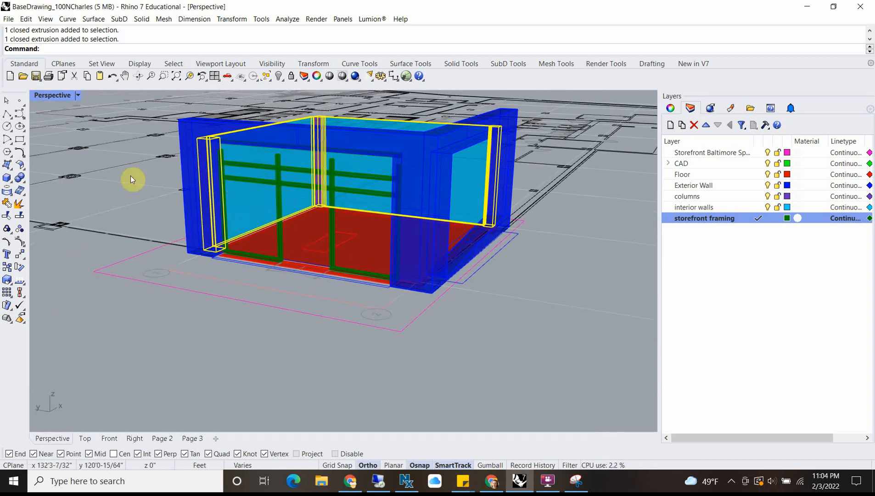
{"action": "right_click_drag", "start_coordinate": [218, 224], "coordinate": [101, 137]}
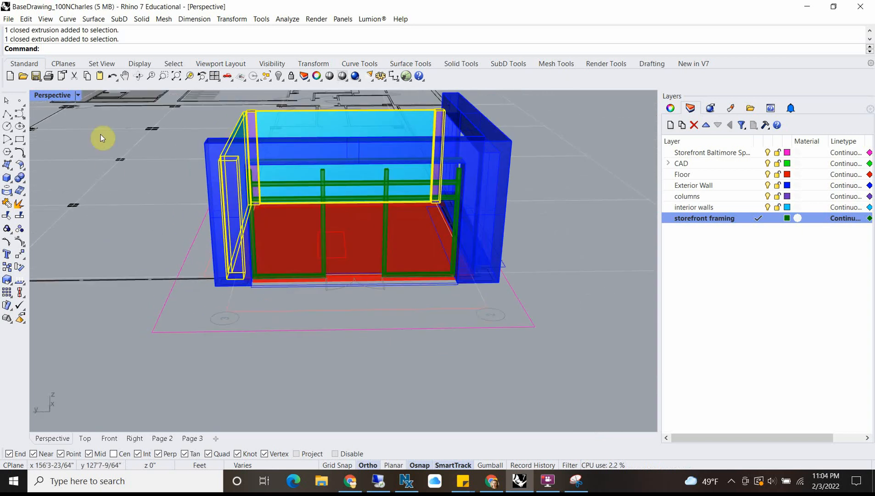
Step: Switch to a maximized Front view, start Scale1D on the selected walls and columns, and turn on projected object snaps
{"action": "double_click", "coordinate": [41, 98]}
{"action": "scroll", "coordinate": [175, 324], "scroll_direction": "down", "scroll_amount": 3}
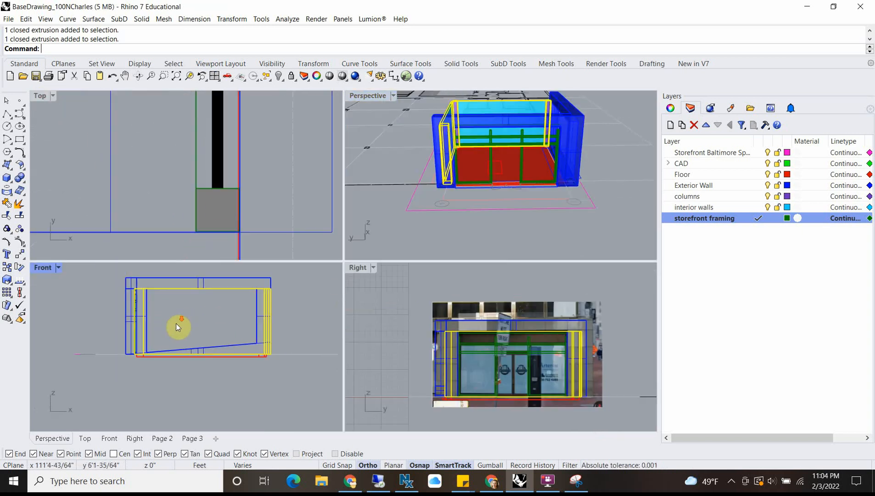
{"action": "double_click", "coordinate": [42, 267]}
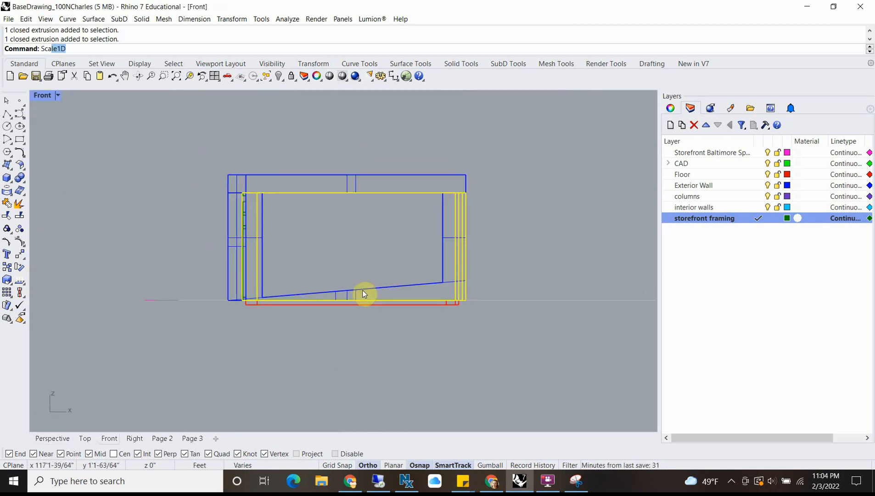
{"action": "type", "text": "le1"}
{"action": "key", "text": "Return"}
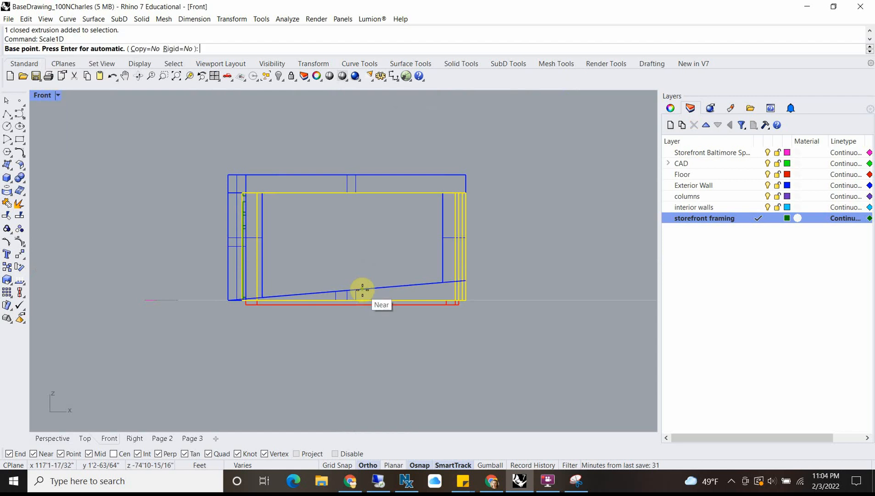
{"action": "left_click", "coordinate": [296, 454]}
Step: Try to scale the selected walls and columns vertically from their base to the exterior wall's top edge, and undo it
{"action": "scroll", "coordinate": [257, 301], "scroll_direction": "up", "scroll_amount": 3}
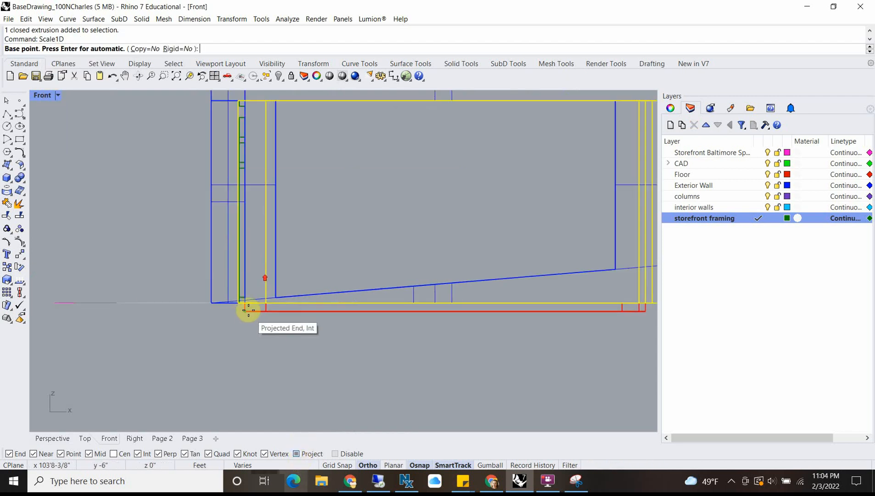
{"action": "left_click", "coordinate": [266, 304]}
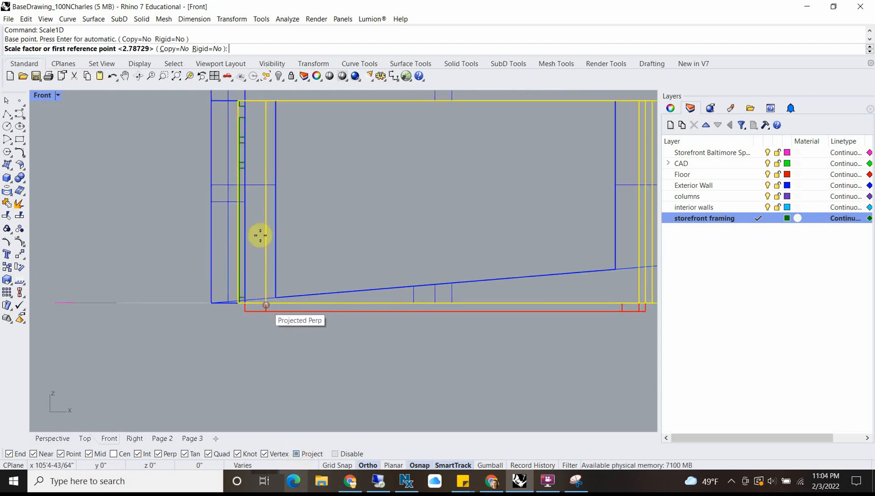
{"action": "right_click_drag", "start_coordinate": [276, 169], "coordinate": [275, 239]}
{"action": "left_click", "coordinate": [263, 171]}
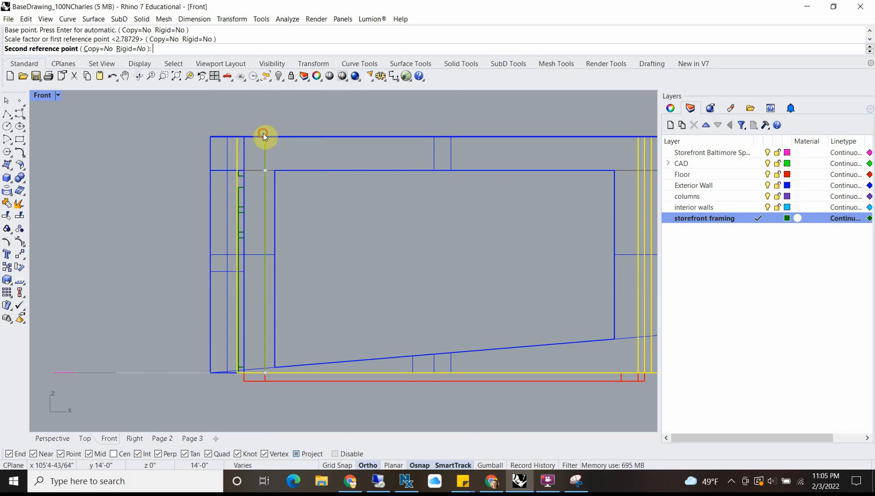
{"action": "left_click", "coordinate": [263, 133]}
{"action": "double_click", "coordinate": [44, 94]}
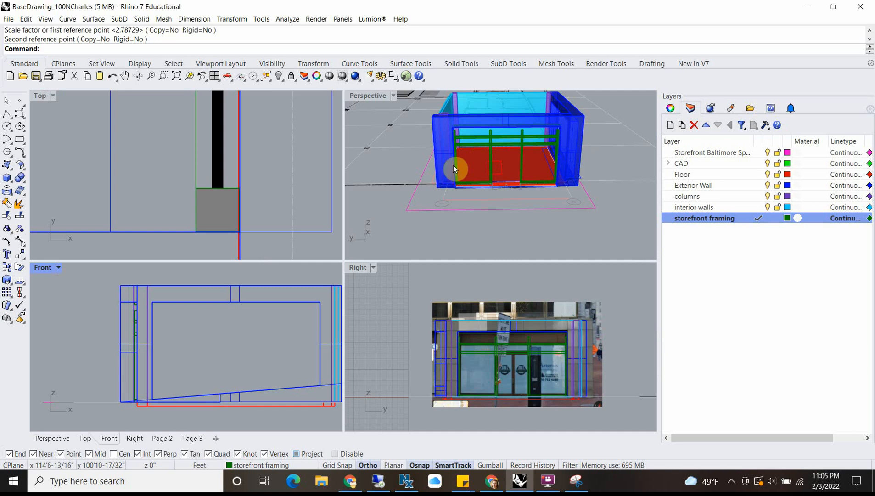
{"action": "mouse_move", "coordinate": [455, 168]}
{"action": "right_mouse_down"}
{"action": "mouse_move", "coordinate": [564, 168]}
{"action": "mouse_move", "coordinate": [578, 221]}
{"action": "mouse_move", "coordinate": [591, 180]}
{"action": "mouse_move", "coordinate": [539, 186]}
{"action": "mouse_move", "coordinate": [457, 176]}
{"action": "right_mouse_up"}
{"action": "key", "text": "ctrl+z"}
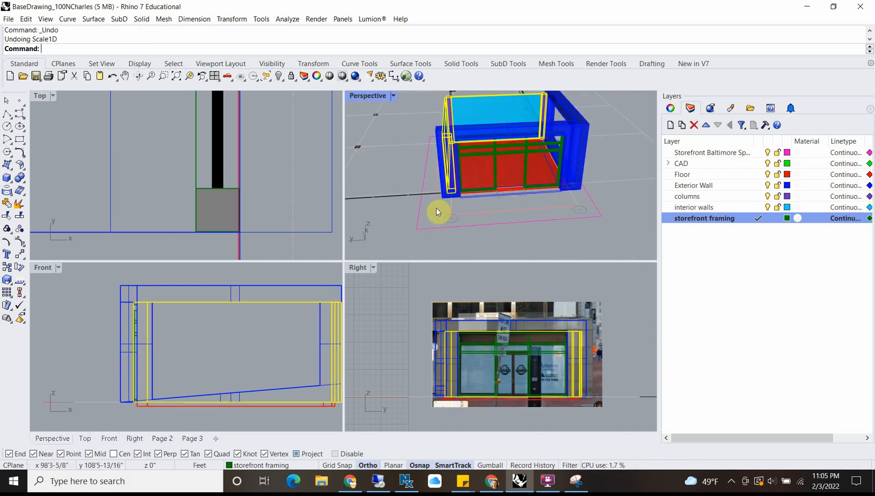
Step: Try to scale the selected walls and columns vertically from their base with Scale1D, entering 12' as the second reference
{"action": "scroll", "coordinate": [136, 402], "scroll_direction": "up", "scroll_amount": 5}
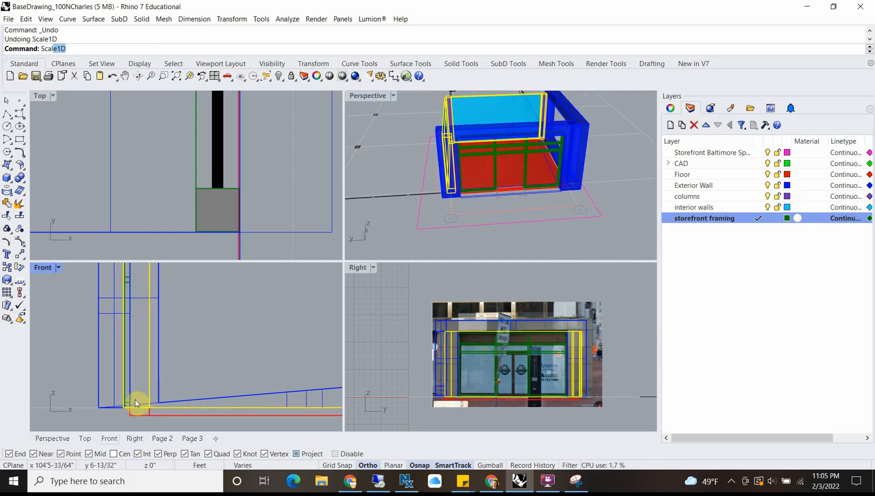
{"action": "key", "text": "Return"}
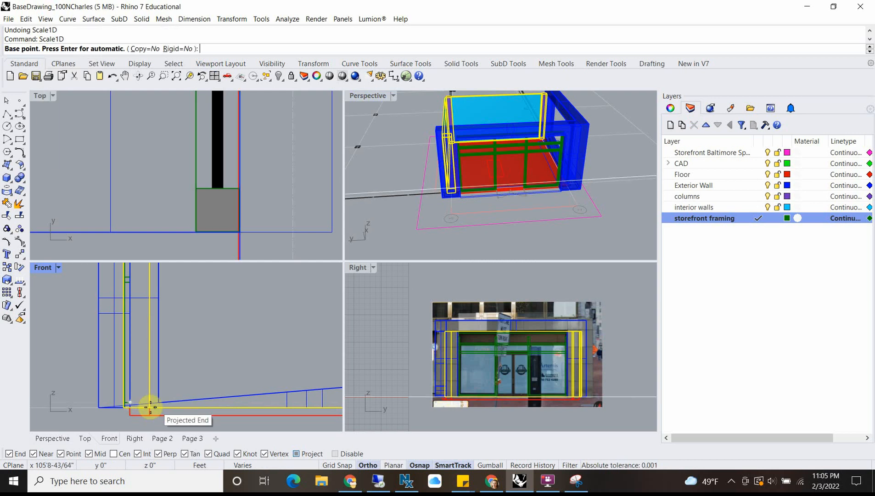
{"action": "left_click", "coordinate": [149, 408]}
{"action": "scroll", "coordinate": [150, 349], "scroll_direction": "down", "scroll_amount": 5}
{"action": "scroll", "coordinate": [141, 341], "scroll_direction": "up", "scroll_amount": 5}
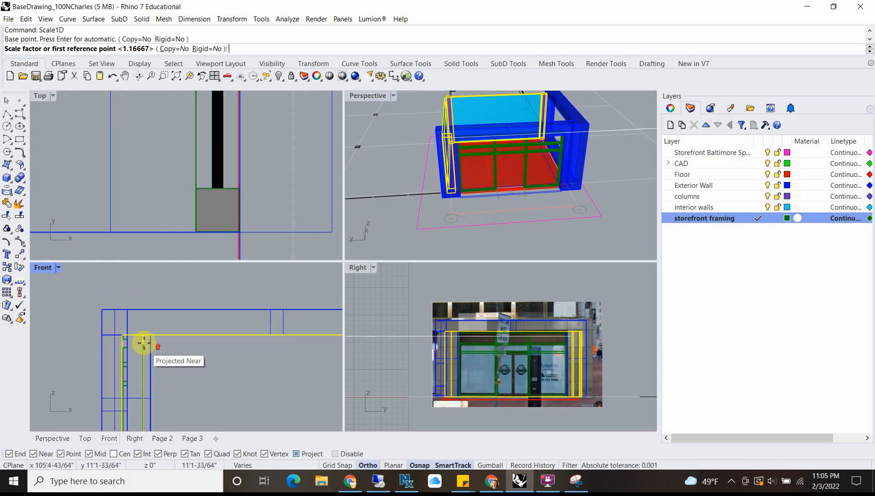
{"action": "left_click", "coordinate": [143, 338]}
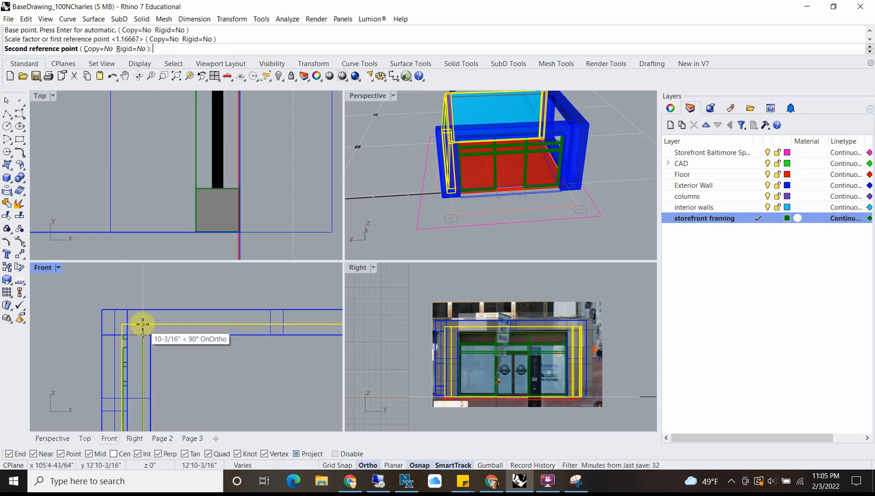
{"action": "type", "text": "12'"}
{"action": "key", "text": "Return"}
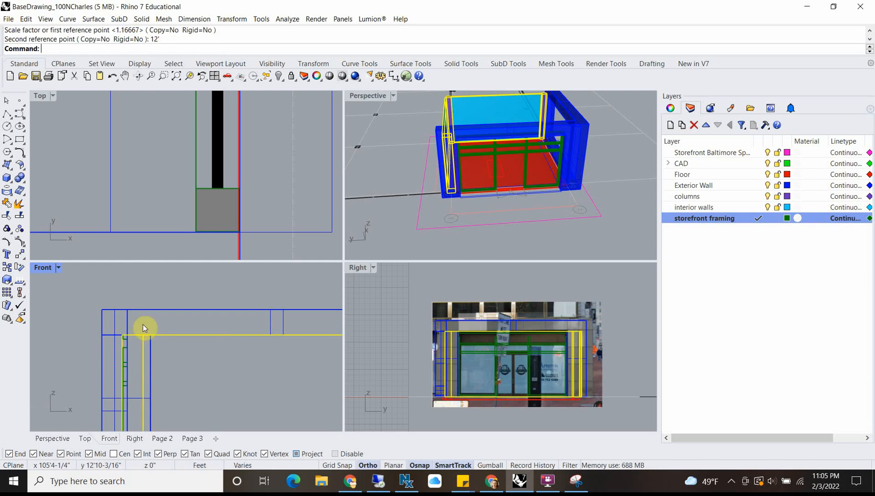
Step: Examine the selected walls' and columns' height against the exterior wall and the storefront photo in the Front, Perspective and Right views
{"action": "scroll", "coordinate": [168, 321], "scroll_direction": "down", "scroll_amount": 5}
{"action": "scroll", "coordinate": [175, 335], "scroll_direction": "up", "scroll_amount": 2}
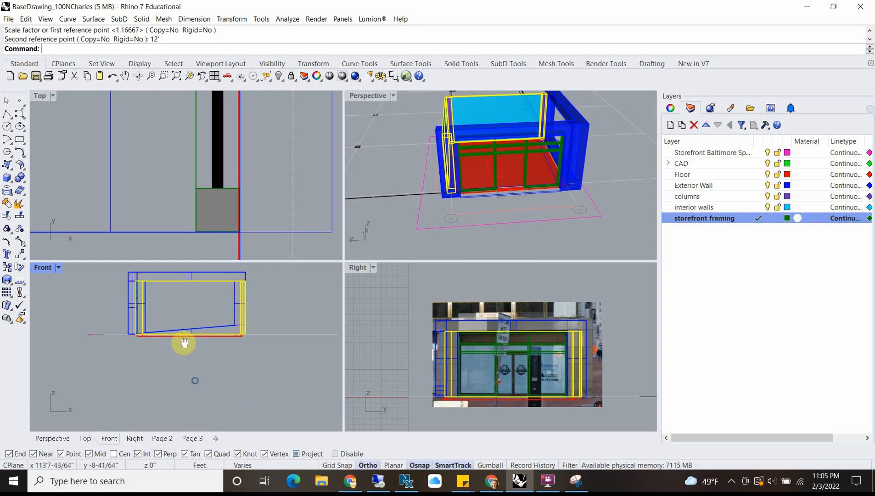
{"action": "right_click_drag", "start_coordinate": [468, 154], "coordinate": [502, 152]}
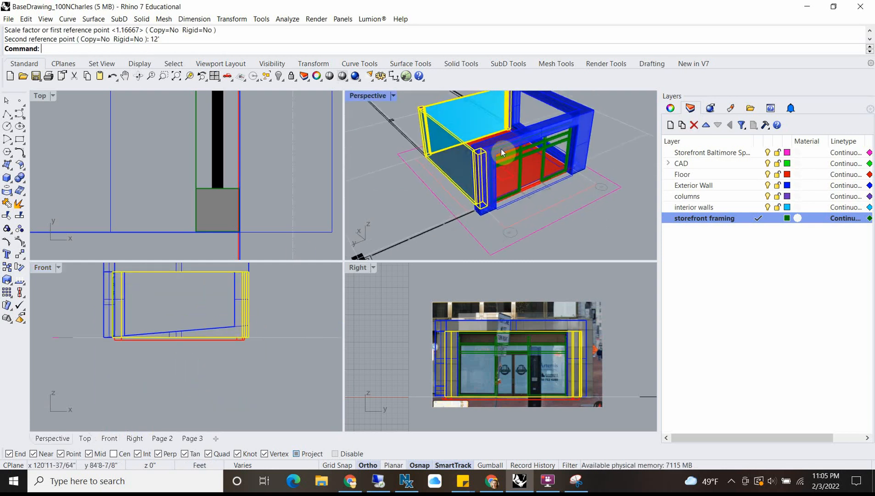
{"action": "scroll", "coordinate": [486, 141], "scroll_direction": "up", "scroll_amount": 5}
{"action": "right_click_drag", "start_coordinate": [458, 185], "coordinate": [479, 170]}
{"action": "scroll", "coordinate": [579, 333], "scroll_direction": "up", "scroll_amount": 6}
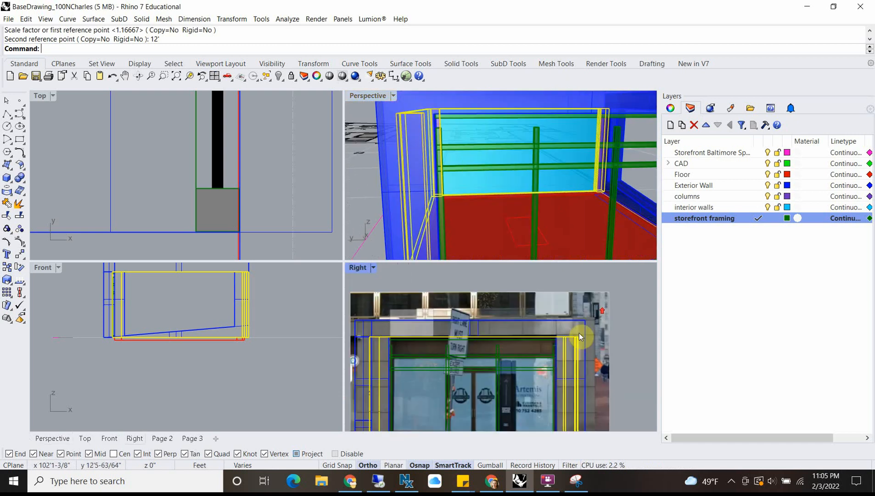
{"action": "scroll", "coordinate": [457, 352], "scroll_direction": "down", "scroll_amount": 2}
{"action": "right_click_drag", "start_coordinate": [457, 353], "coordinate": [549, 350]}
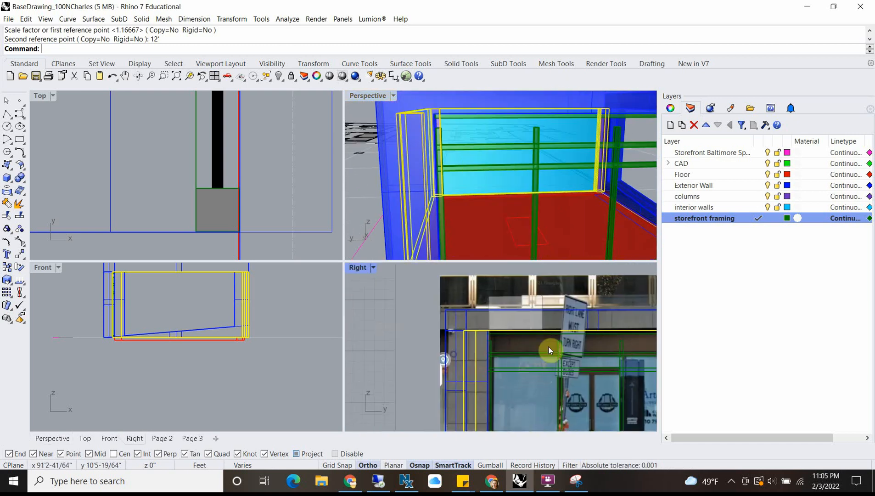
{"action": "right_click_drag", "start_coordinate": [393, 176], "coordinate": [524, 154]}
{"action": "scroll", "coordinate": [463, 152], "scroll_direction": "down", "scroll_amount": 5}
{"action": "scroll", "coordinate": [469, 145], "scroll_direction": "up", "scroll_amount": 10}
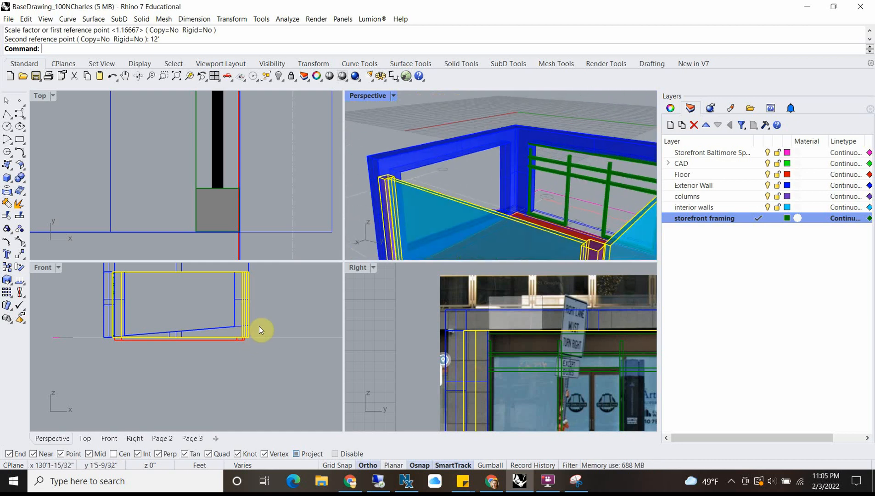
Step: Scale the selected interior walls and columns vertically with Scale1D from their base up to the exterior wall's top edge
{"action": "right_click", "coordinate": [257, 323]}
{"action": "scroll", "coordinate": [257, 323], "scroll_direction": "up", "scroll_amount": 6}
{"action": "left_click", "coordinate": [241, 350]}
{"action": "right_click_drag", "start_coordinate": [257, 318], "coordinate": [278, 454]}
{"action": "left_click", "coordinate": [252, 307]}
{"action": "left_click", "coordinate": [253, 288]}
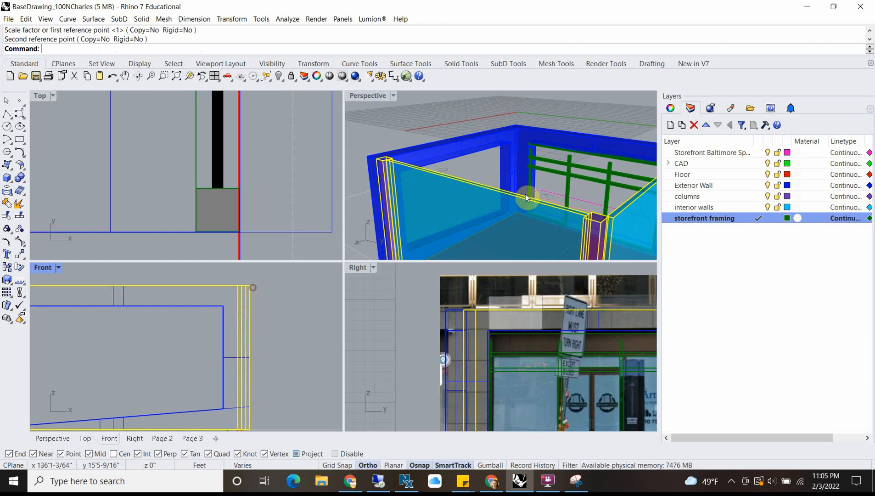
Step: Clear the selection and inspect the storefront framing within the enlarged opening in a maximized Perspective view
{"action": "scroll", "coordinate": [526, 196], "scroll_direction": "down", "scroll_amount": 6}
{"action": "mouse_move", "coordinate": [530, 176]}
{"action": "right_mouse_down"}
{"action": "mouse_move", "coordinate": [437, 157]}
{"action": "mouse_move", "coordinate": [516, 172]}
{"action": "mouse_move", "coordinate": [533, 193]}
{"action": "right_mouse_up"}
{"action": "left_click", "coordinate": [438, 157]}
{"action": "right_click_drag", "start_coordinate": [533, 192], "coordinate": [395, 170], "text": "shift"}
{"action": "double_click", "coordinate": [368, 97]}
{"action": "scroll", "coordinate": [398, 281], "scroll_direction": "up", "scroll_amount": 3}
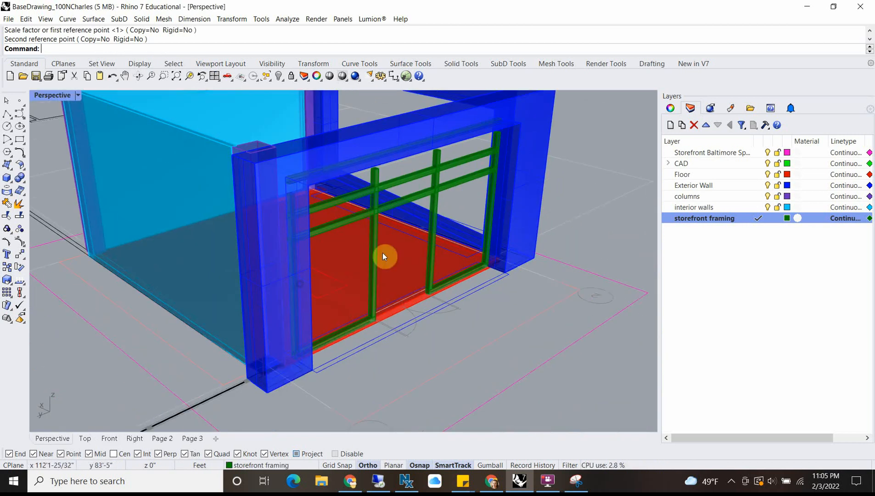
{"action": "scroll", "coordinate": [382, 252], "scroll_direction": "down", "scroll_amount": 4}
{"action": "right_click_drag", "start_coordinate": [371, 250], "coordinate": [331, 239]}
{"action": "scroll", "coordinate": [252, 205], "scroll_direction": "up", "scroll_amount": 8}
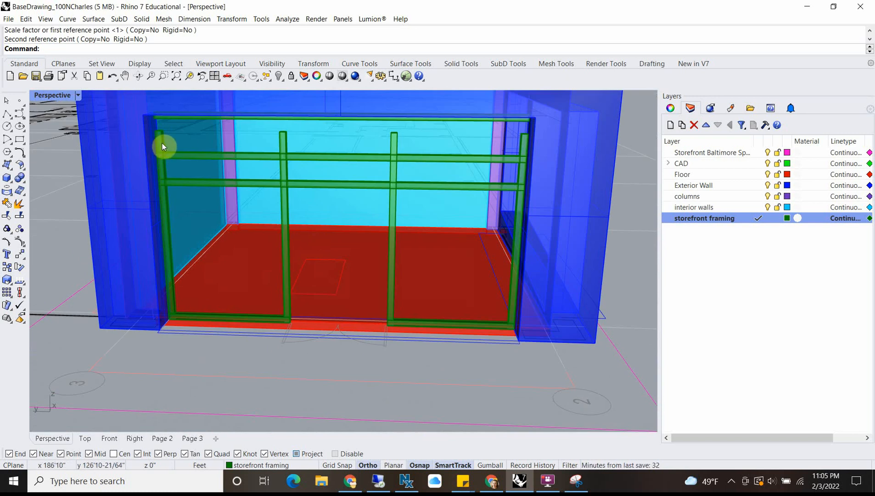
Step: Switch from the Perspective view to a maximized Right view showing the storefront framing over the photo
{"action": "double_click", "coordinate": [49, 97]}
{"action": "scroll", "coordinate": [147, 175], "scroll_direction": "down", "scroll_amount": 1}
{"action": "scroll", "coordinate": [189, 402], "scroll_direction": "down", "scroll_amount": 3}
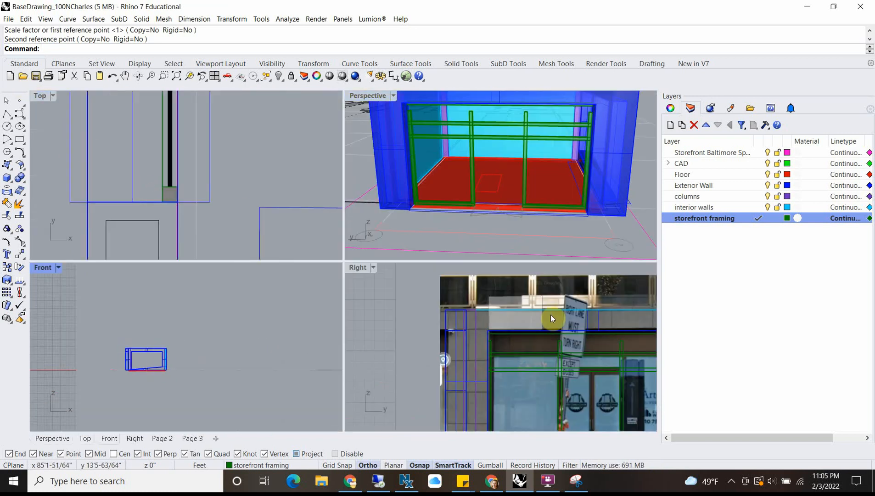
{"action": "scroll", "coordinate": [551, 316], "scroll_direction": "down", "scroll_amount": 4}
{"action": "right_click_drag", "start_coordinate": [617, 366], "coordinate": [372, 290]}
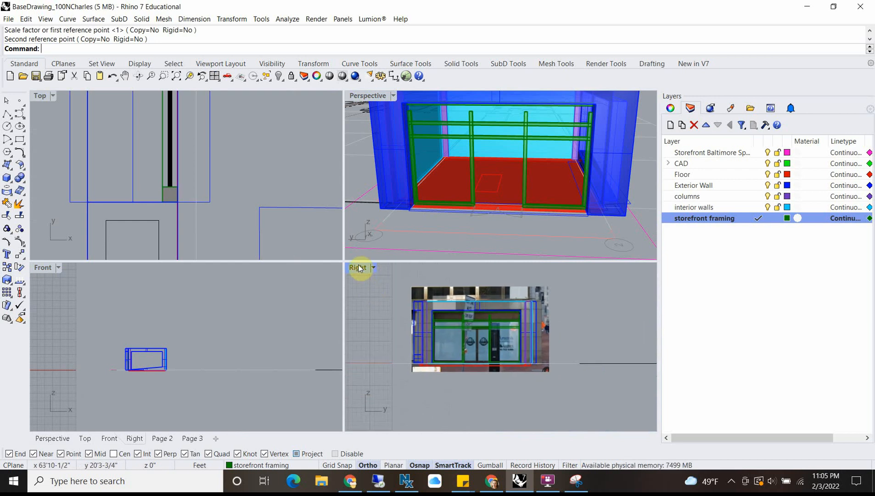
{"action": "double_click", "coordinate": [359, 268]}
{"action": "scroll", "coordinate": [267, 234], "scroll_direction": "up", "scroll_amount": 5}
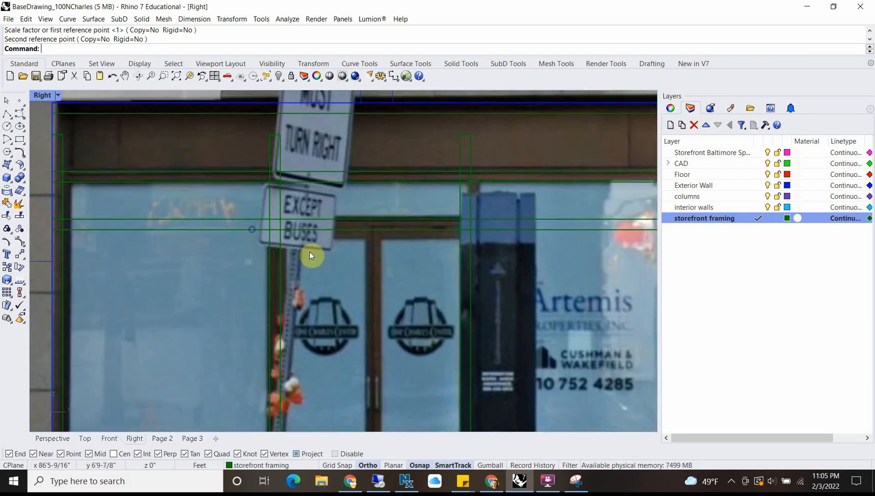
{"action": "scroll", "coordinate": [310, 252], "scroll_direction": "down", "scroll_amount": 2}
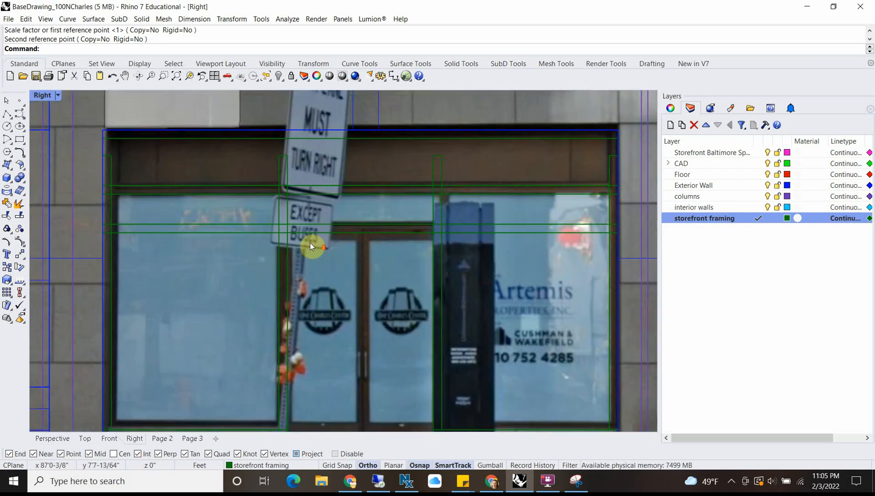
Step: Scale the two door mullions vertically with Scale1D from their base down to the underside of the upper transom rail
{"action": "left_click", "coordinate": [281, 168]}
{"action": "left_click", "coordinate": [443, 169], "text": "shift"}
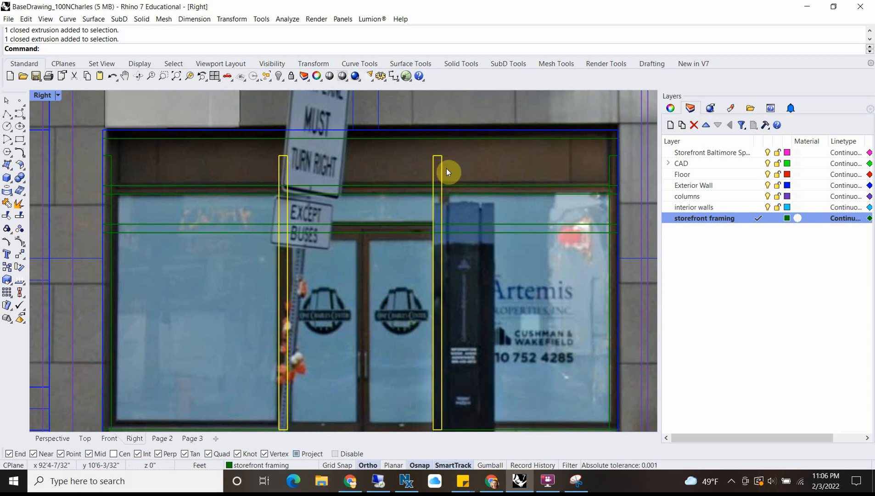
{"action": "key", "text": "Return"}
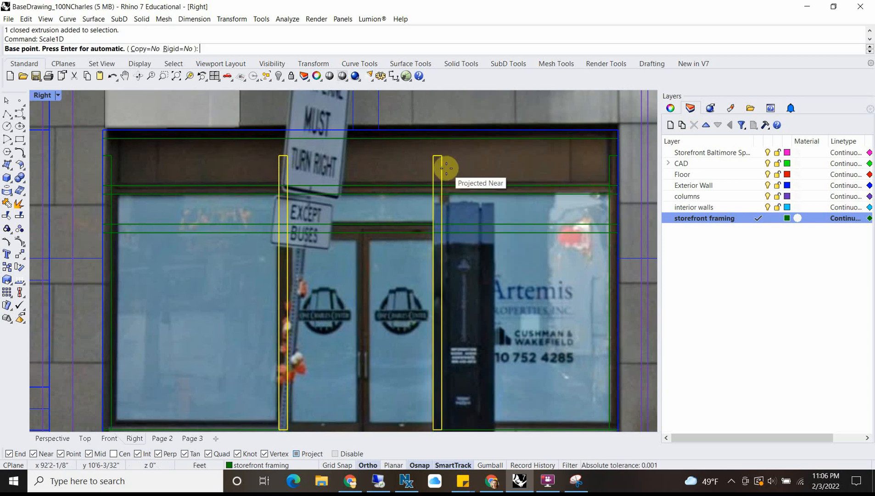
{"action": "scroll", "coordinate": [448, 234], "scroll_direction": "down", "scroll_amount": 1}
{"action": "left_click", "coordinate": [449, 394]}
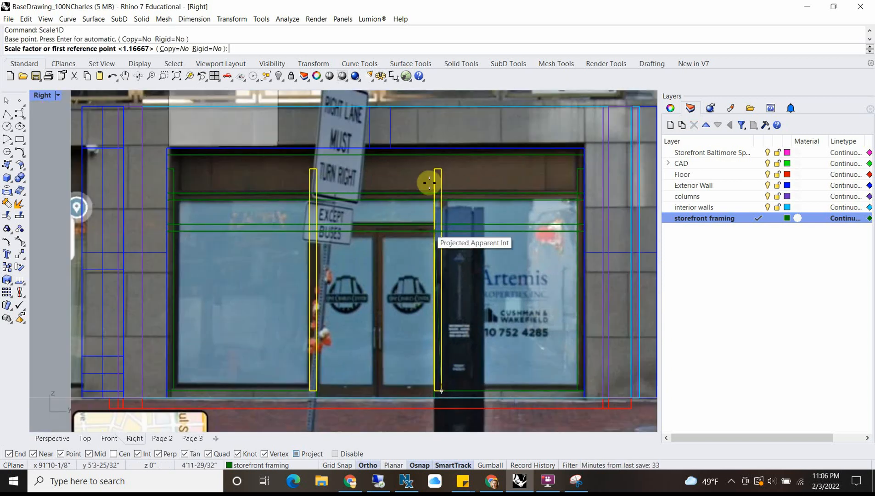
{"action": "scroll", "coordinate": [443, 177], "scroll_direction": "up", "scroll_amount": 2}
{"action": "left_click", "coordinate": [436, 171]}
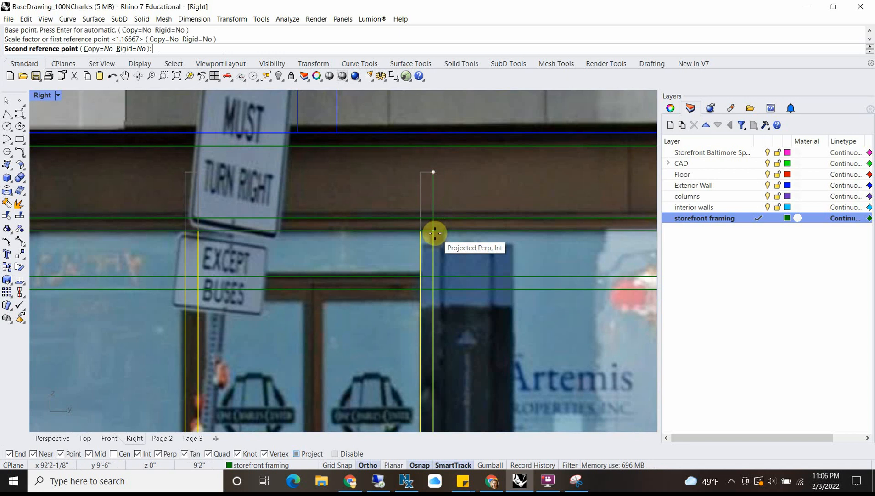
{"action": "left_click", "coordinate": [433, 233]}
Step: Shorten the rail above the doors with Scale1D from its right end so its left end meets the left mullion's inner edge
{"action": "scroll", "coordinate": [400, 236], "scroll_direction": "down", "scroll_amount": 2}
{"action": "right_click_drag", "start_coordinate": [184, 247], "coordinate": [281, 212]}
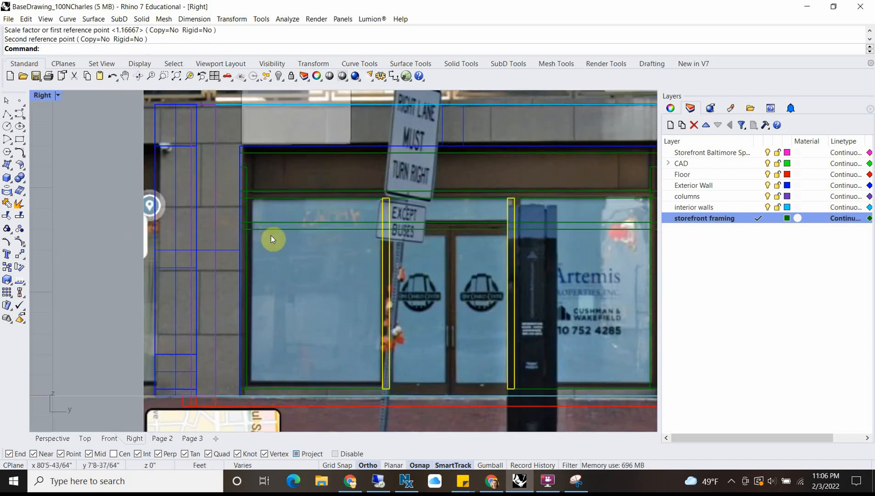
{"action": "left_click", "coordinate": [273, 226]}
{"action": "scroll", "coordinate": [273, 227], "scroll_direction": "down", "scroll_amount": 4}
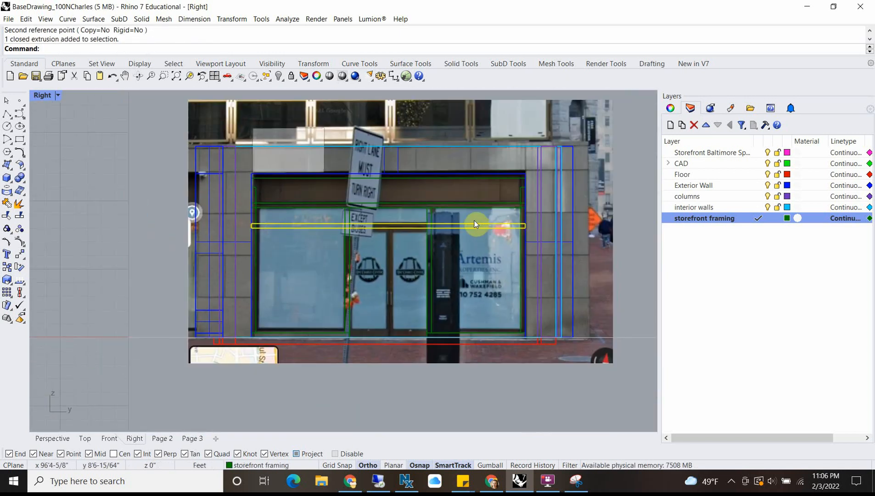
{"action": "scroll", "coordinate": [463, 220], "scroll_direction": "up", "scroll_amount": 4}
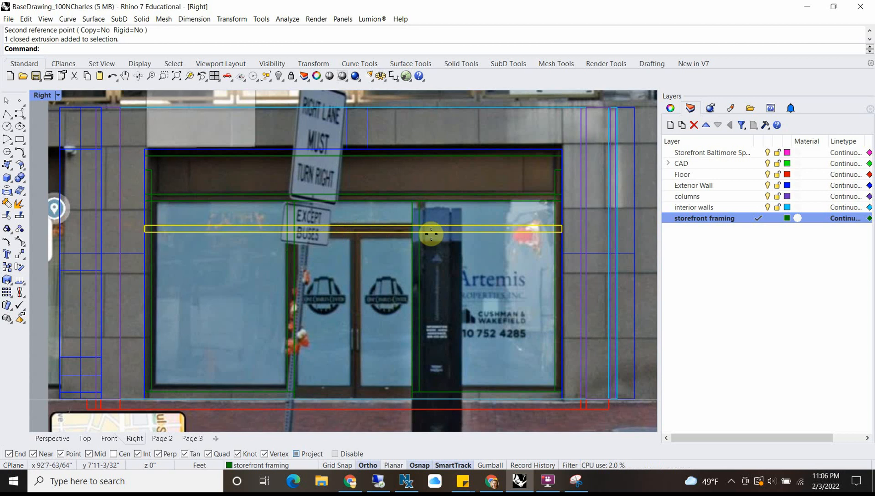
{"action": "key", "text": "Return"}
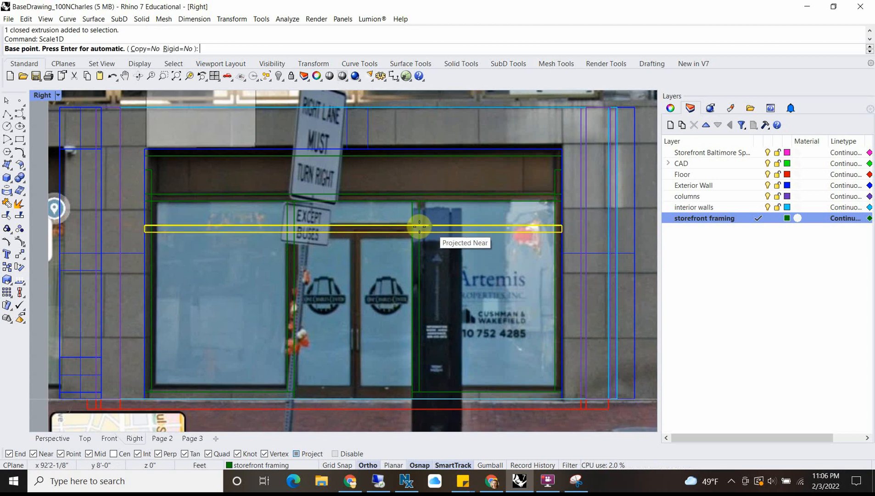
{"action": "left_click", "coordinate": [562, 231]}
{"action": "left_click", "coordinate": [139, 232]}
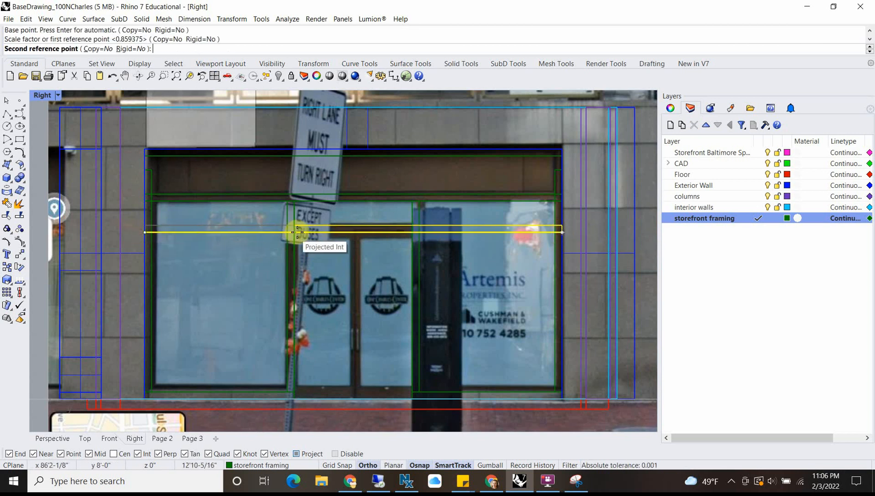
{"action": "scroll", "coordinate": [293, 231], "scroll_direction": "up", "scroll_amount": 3}
{"action": "left_click", "coordinate": [293, 230]}
Step: Shorten the door rail with Scale1D from its left end so its right end meets the right mullion's inner edge
{"action": "key", "text": "Return"}
{"action": "left_click", "coordinate": [292, 231]}
{"action": "scroll", "coordinate": [293, 231], "scroll_direction": "down", "scroll_amount": 3}
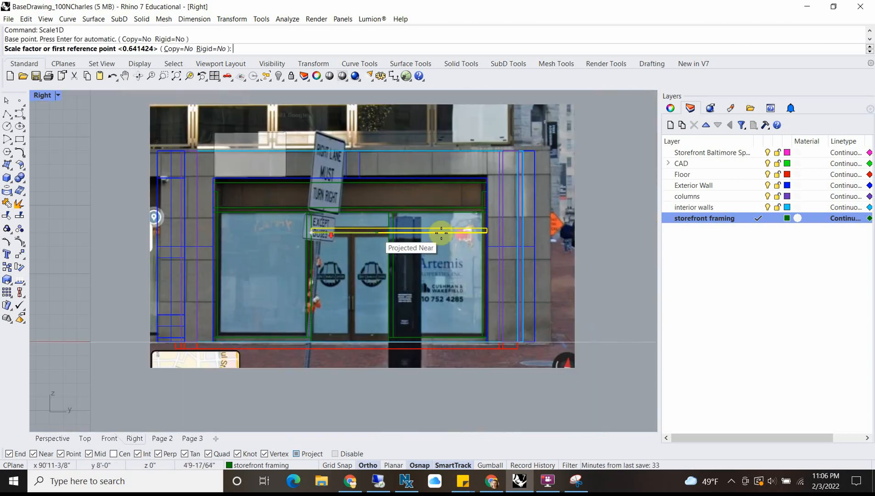
{"action": "scroll", "coordinate": [445, 231], "scroll_direction": "up", "scroll_amount": 3}
{"action": "left_click", "coordinate": [476, 232]}
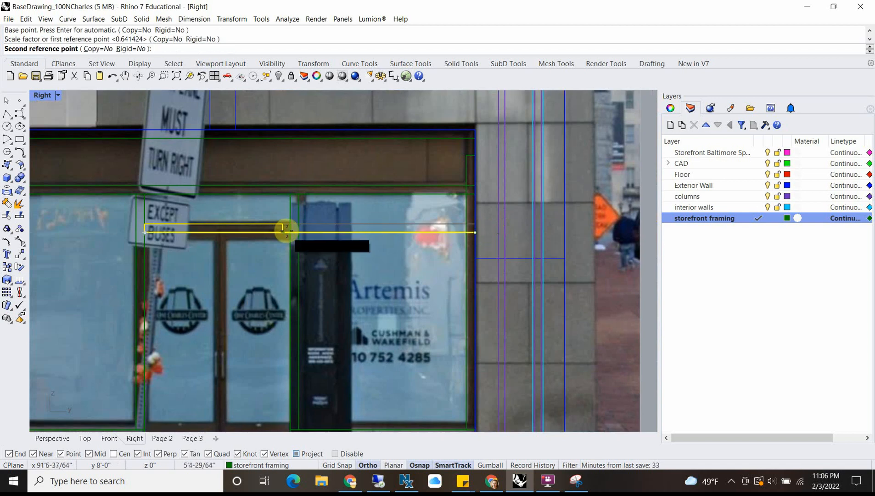
{"action": "left_click", "coordinate": [292, 231]}
{"action": "scroll", "coordinate": [287, 231], "scroll_direction": "down", "scroll_amount": 3}
{"action": "right_click_drag", "start_coordinate": [238, 264], "coordinate": [315, 220]}
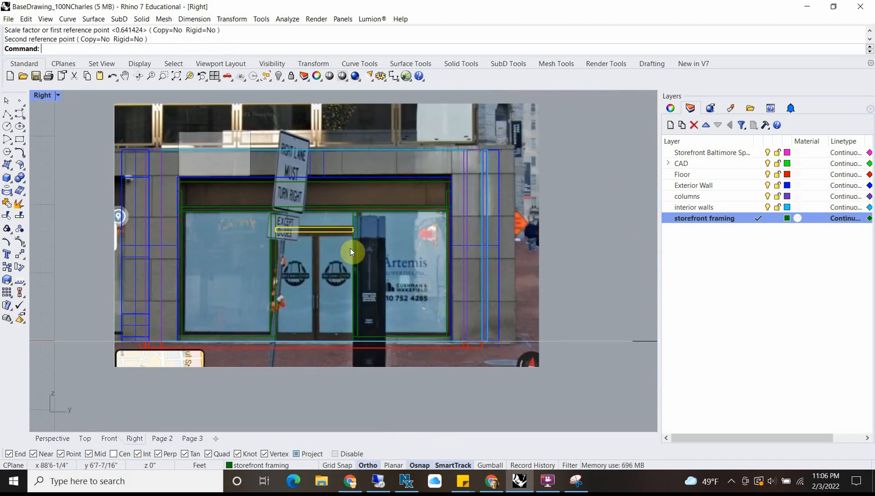
Step: Scale the two outer framing jambs vertically with Scale1D from their base up to the underside of the topmost framing rail
{"action": "scroll", "coordinate": [205, 206], "scroll_direction": "up", "scroll_amount": 4}
{"action": "left_click", "coordinate": [172, 193]}
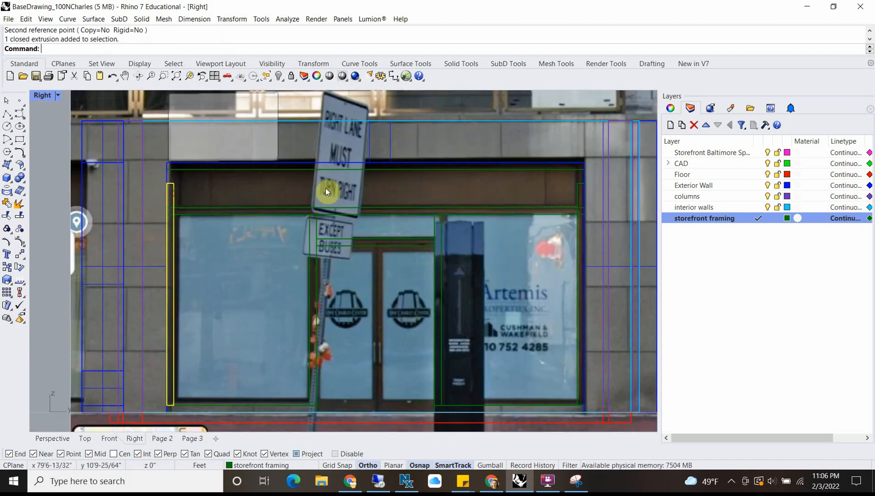
{"action": "left_click", "coordinate": [576, 186], "text": "shift"}
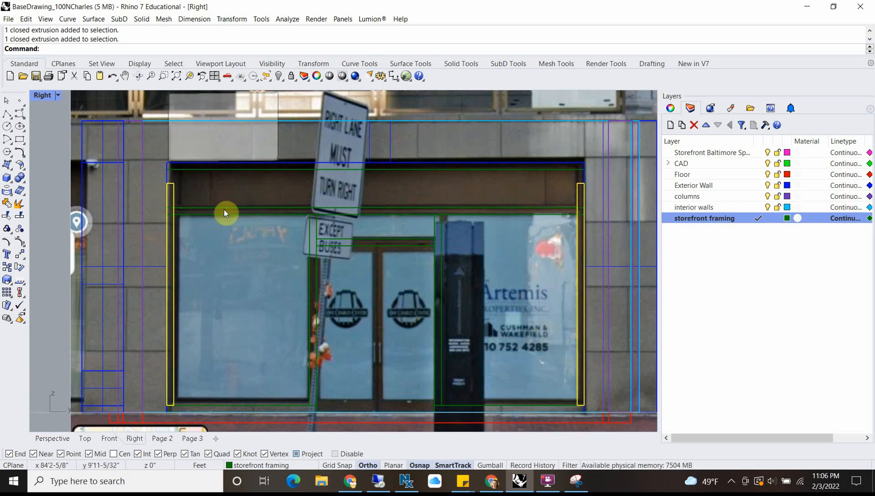
{"action": "scroll", "coordinate": [176, 146], "scroll_direction": "up", "scroll_amount": 5}
{"action": "scroll", "coordinate": [178, 155], "scroll_direction": "down", "scroll_amount": 2}
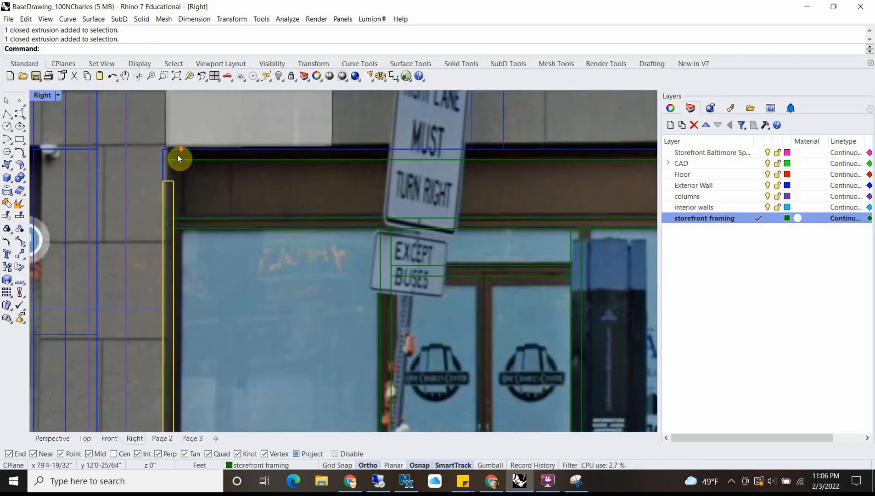
{"action": "key", "text": "Return"}
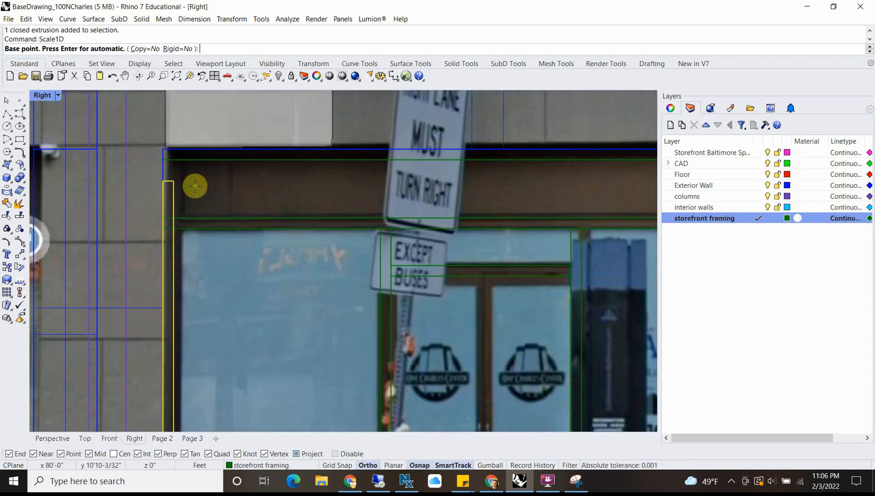
{"action": "scroll", "coordinate": [197, 188], "scroll_direction": "down", "scroll_amount": 4}
{"action": "left_click", "coordinate": [193, 352]}
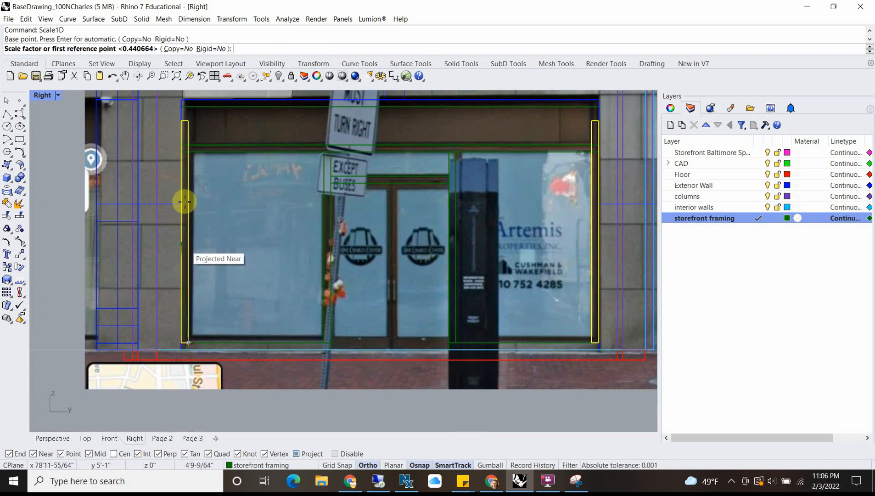
{"action": "scroll", "coordinate": [198, 96], "scroll_direction": "up", "scroll_amount": 2}
{"action": "left_click", "coordinate": [193, 108]}
{"action": "scroll", "coordinate": [209, 172], "scroll_direction": "down", "scroll_amount": 2}
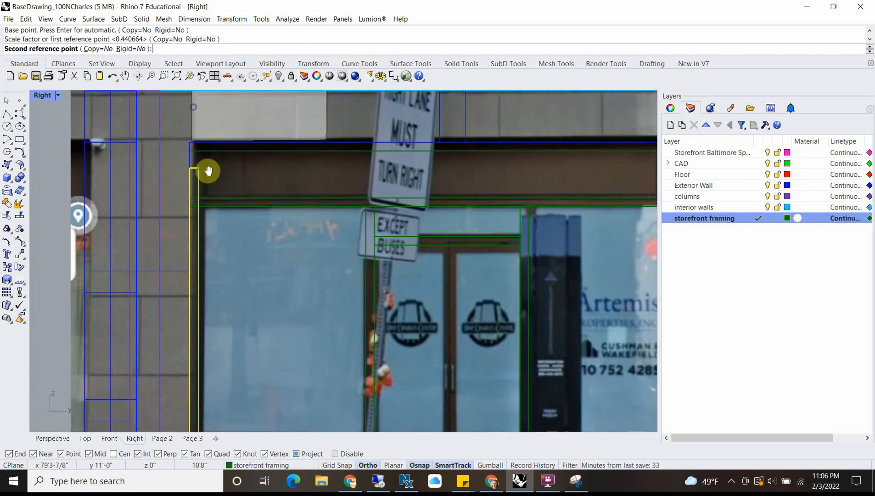
{"action": "left_click", "coordinate": [200, 153]}
Step: Scale the full-width transom rail horizontally with Scale1D about its midpoint so it fits between the outer jambs' inner edges
{"action": "scroll", "coordinate": [221, 182], "scroll_direction": "down", "scroll_amount": 4}
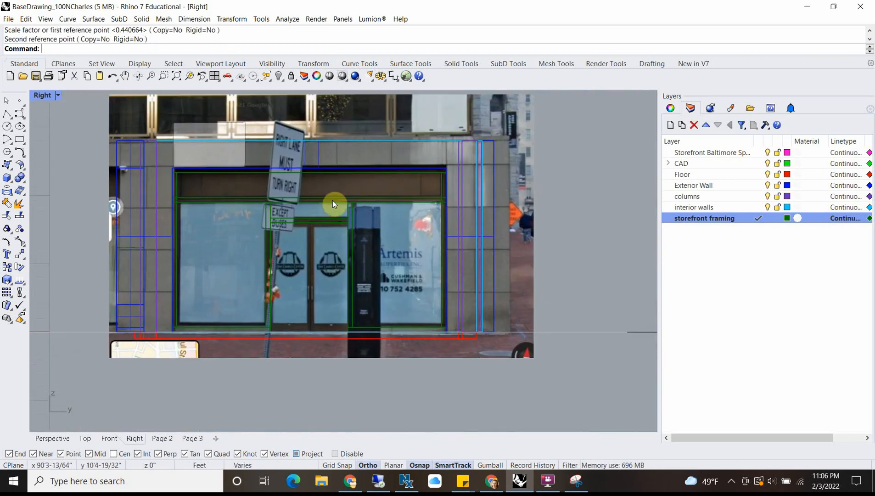
{"action": "left_click", "coordinate": [332, 200]}
{"action": "scroll", "coordinate": [303, 197], "scroll_direction": "up", "scroll_amount": 6}
{"action": "right_click", "coordinate": [302, 197]}
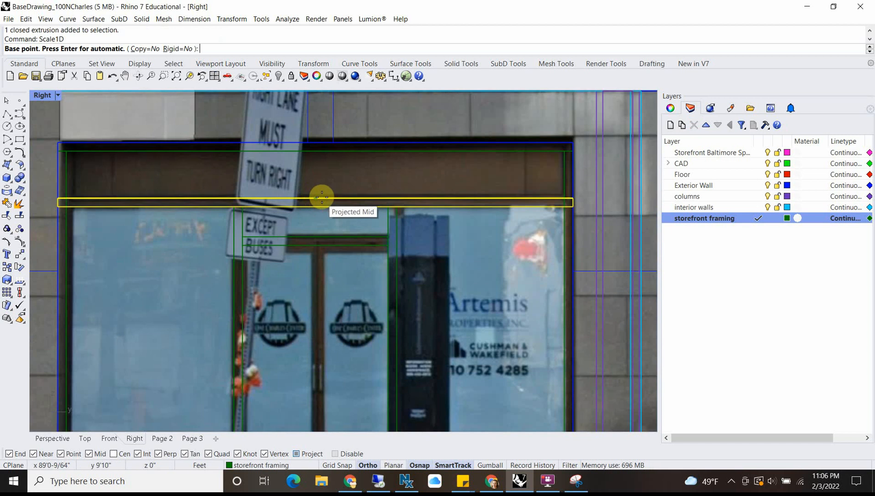
{"action": "left_click", "coordinate": [315, 199]}
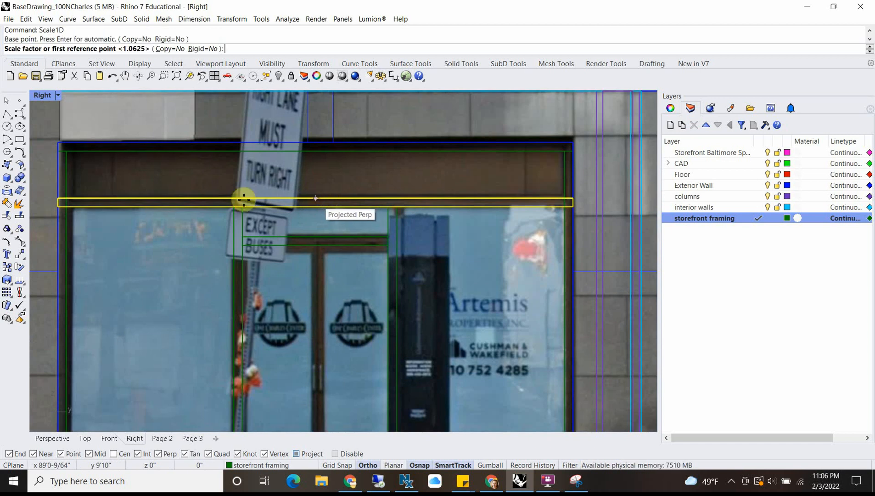
{"action": "left_click", "coordinate": [57, 200]}
{"action": "left_click", "coordinate": [67, 199]}
{"action": "scroll", "coordinate": [470, 170], "scroll_direction": "down", "scroll_amount": 6}
{"action": "key", "text": "Escape"}
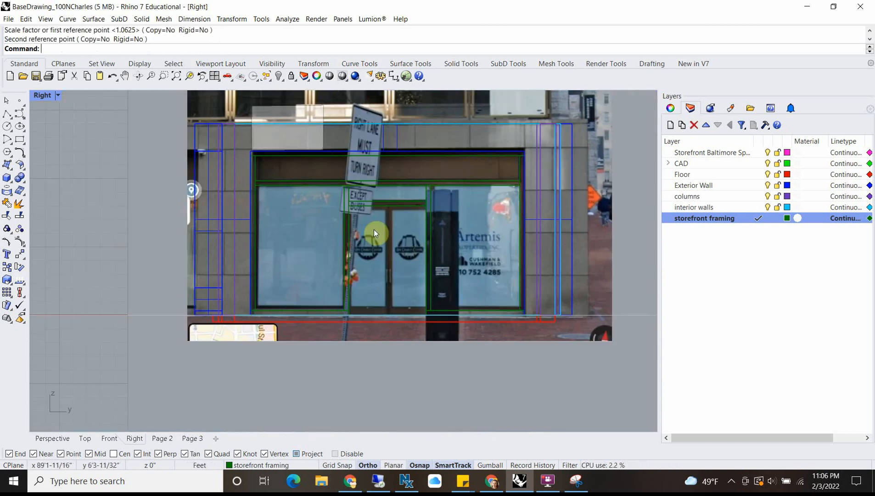
Step: Inspect the trimmed storefront framing in the Perspective and Top views, then return to a maximized Right view
{"action": "double_click", "coordinate": [48, 96]}
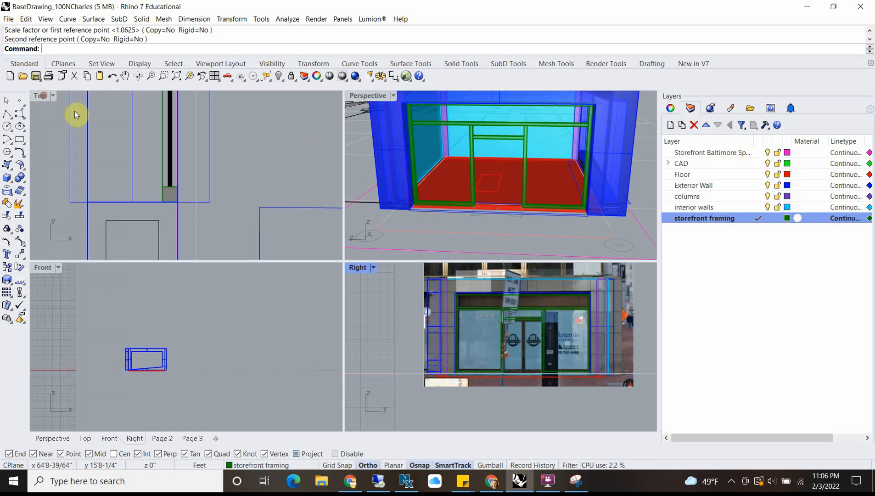
{"action": "right_click_drag", "start_coordinate": [471, 144], "coordinate": [386, 187]}
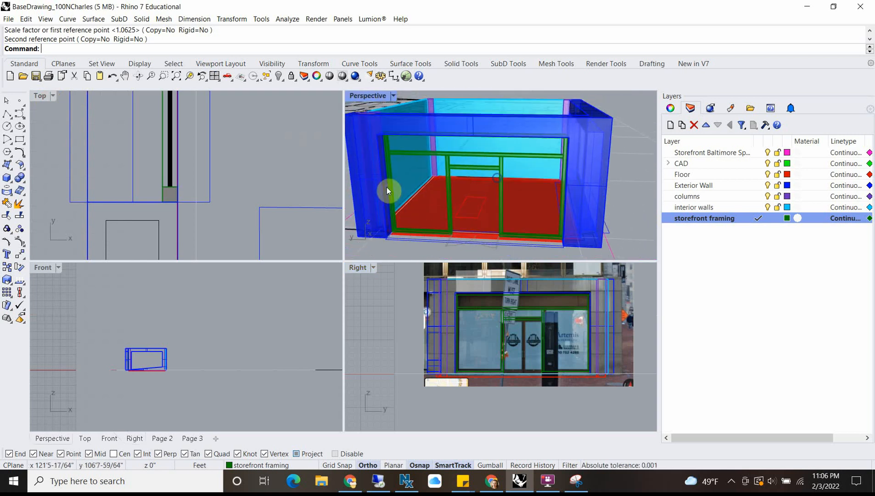
{"action": "double_click", "coordinate": [46, 97]}
{"action": "scroll", "coordinate": [338, 263], "scroll_direction": "up", "scroll_amount": 5}
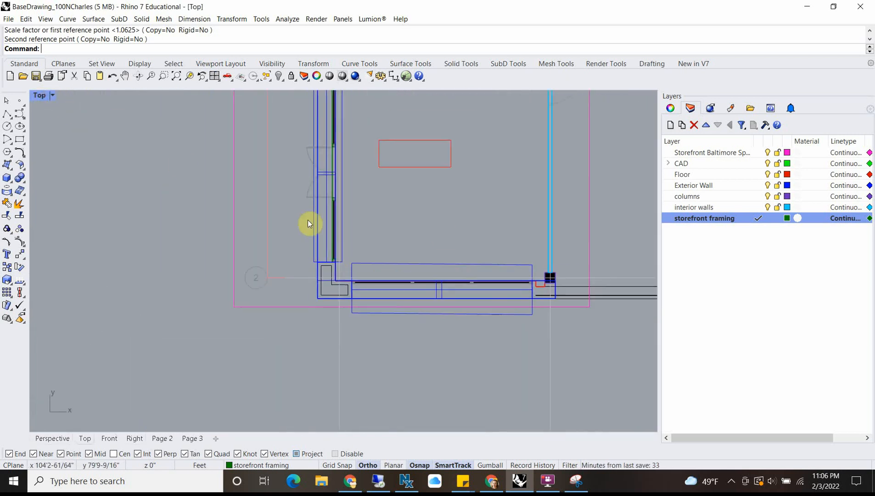
{"action": "double_click", "coordinate": [35, 96]}
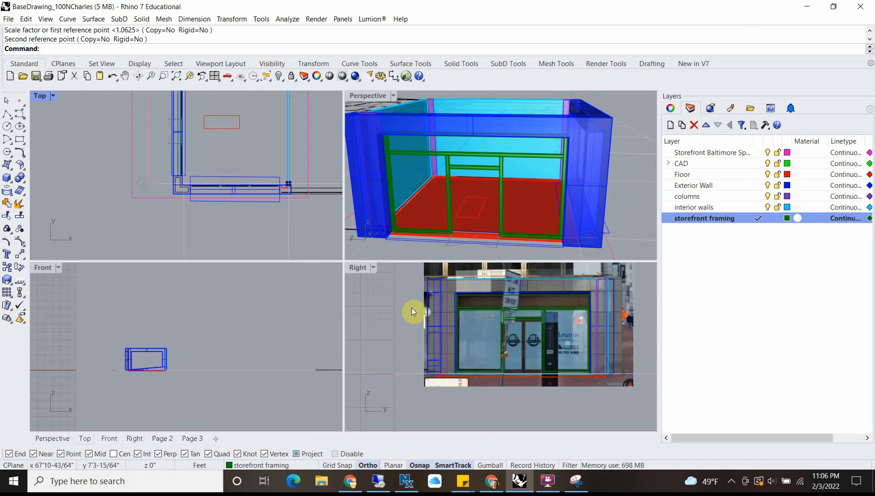
{"action": "double_click", "coordinate": [358, 267]}
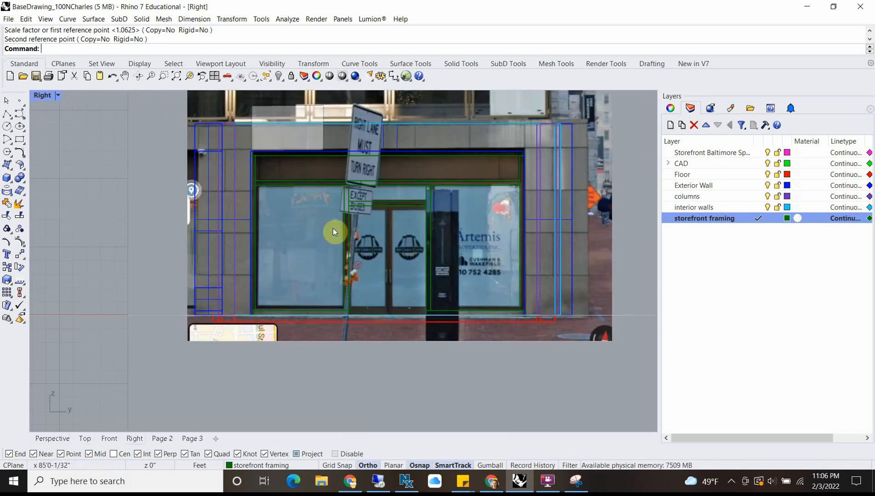
{"action": "scroll", "coordinate": [483, 266], "scroll_direction": "up", "scroll_amount": 3}
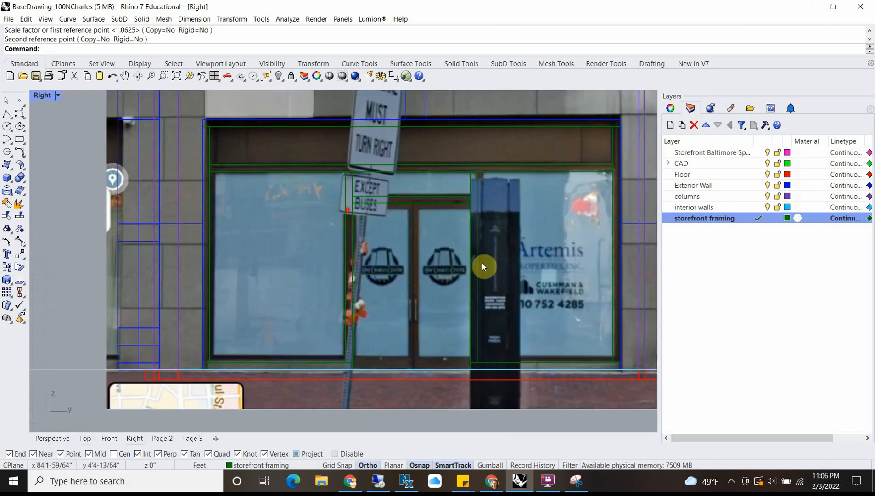
Step: Create a new layer named glass and give it a pale cyan color
{"action": "left_click", "coordinate": [670, 125]}
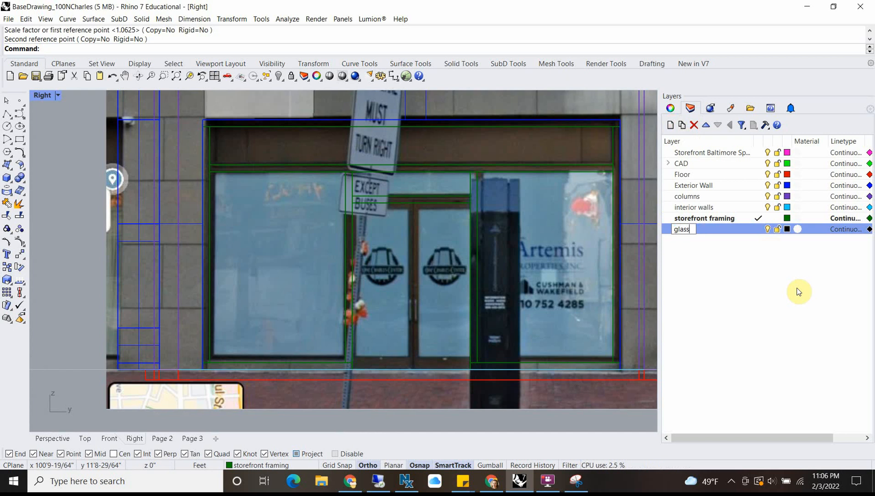
{"action": "key", "text": "Return"}
{"action": "left_click", "coordinate": [786, 228]}
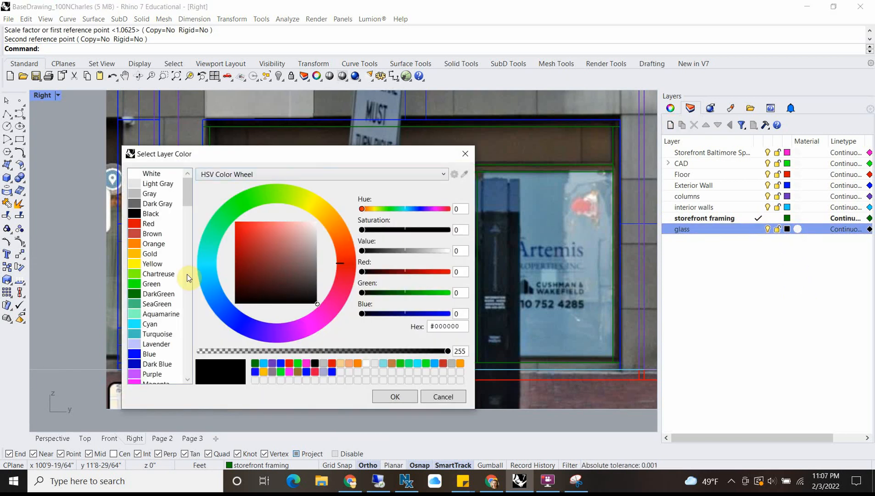
{"action": "left_click", "coordinate": [208, 263]}
{"action": "mouse_move", "coordinate": [255, 246]}
{"action": "left_mouse_down"}
{"action": "mouse_move", "coordinate": [278, 218]}
{"action": "mouse_move", "coordinate": [295, 223]}
{"action": "left_mouse_up"}
{"action": "left_click", "coordinate": [394, 395]}
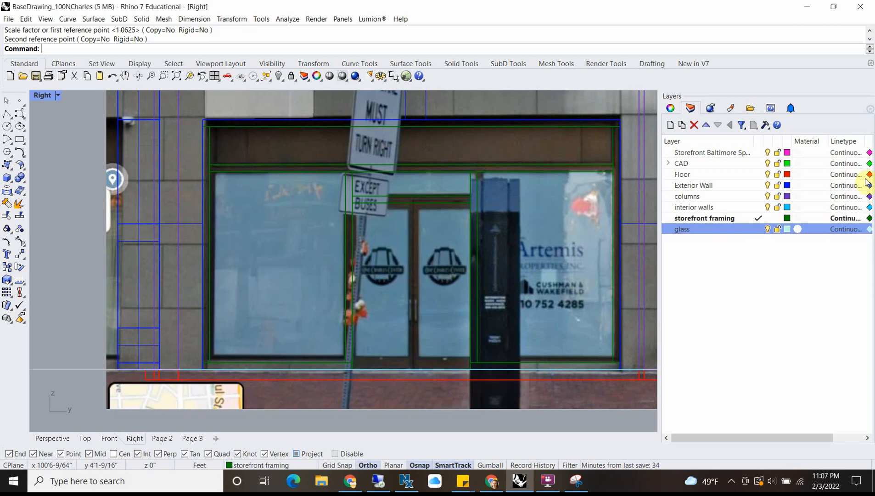
Step: Assign a material of type Glass to the glass layer, keeping its default clarity and IOR of 1.52
{"action": "left_click", "coordinate": [800, 229]}
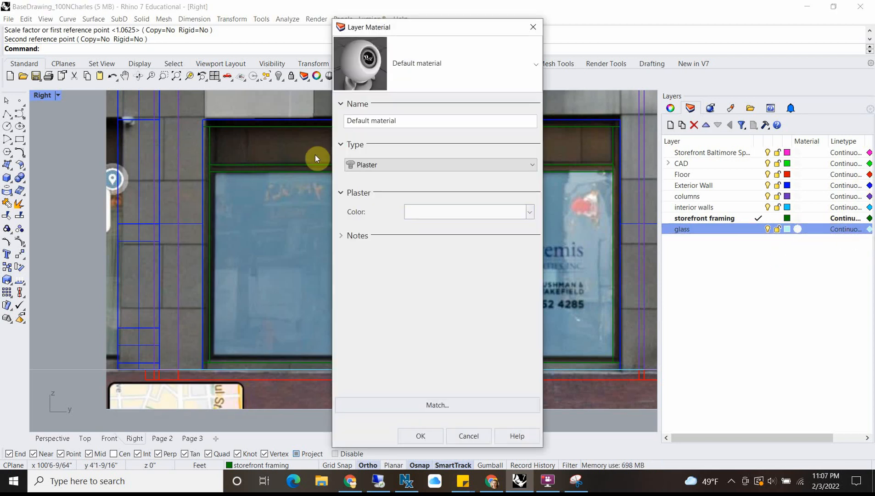
{"action": "left_click", "coordinate": [389, 164]}
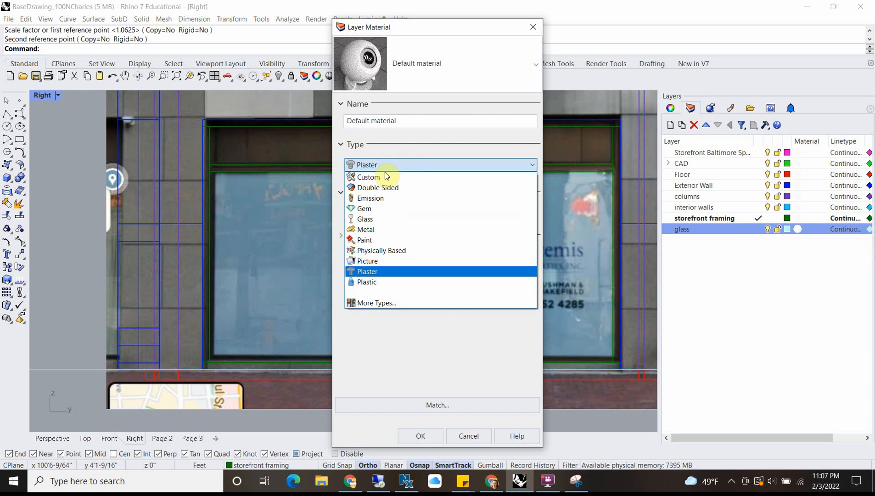
{"action": "left_click", "coordinate": [380, 219]}
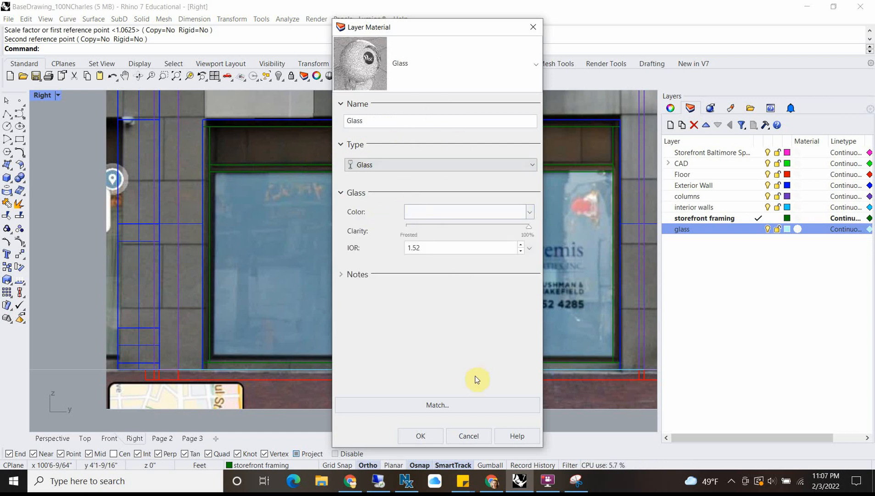
{"action": "left_click", "coordinate": [422, 436]}
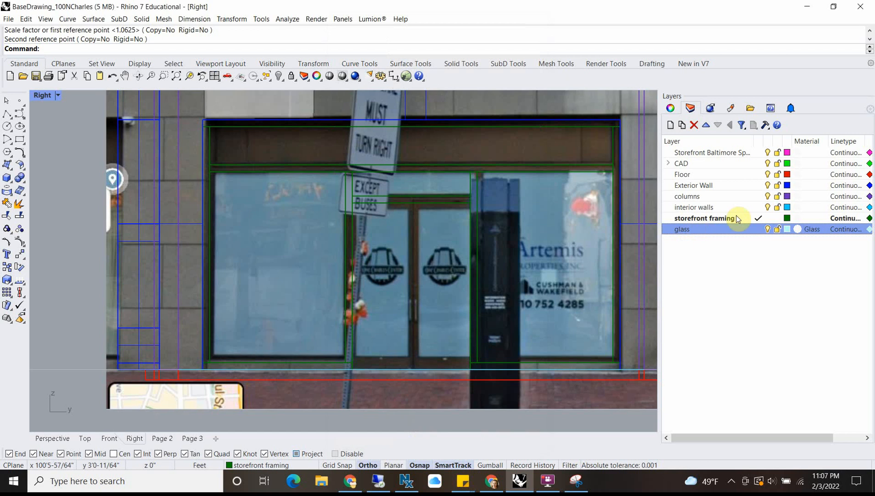
Step: Make the glass layer current and start a corner-to-corner rectangle for a glass pane within the storefront framing
{"action": "double_click", "coordinate": [748, 228]}
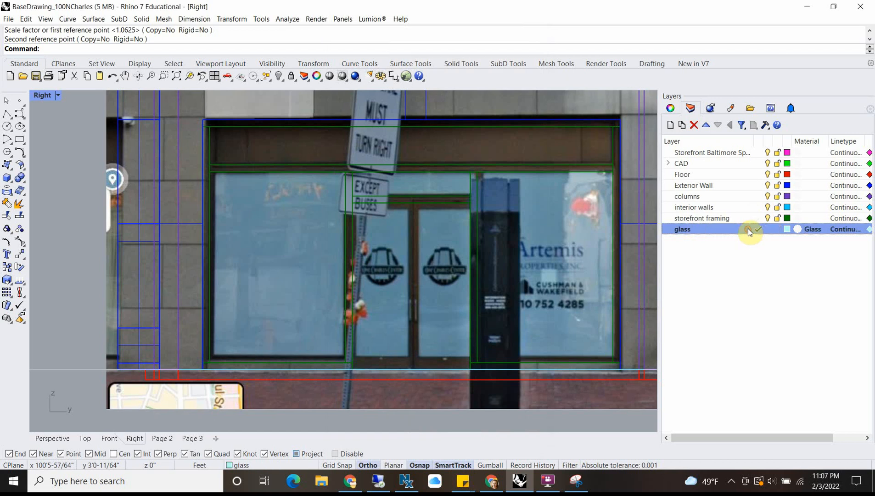
{"action": "left_click", "coordinate": [20, 139]}
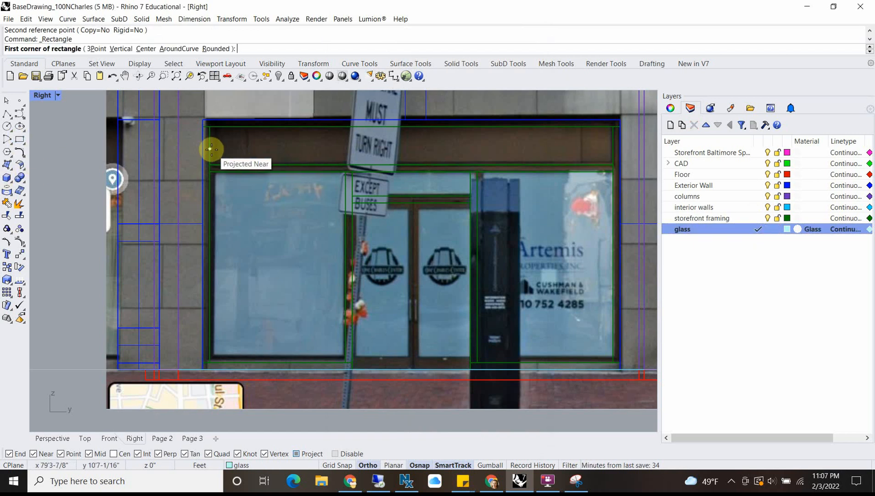
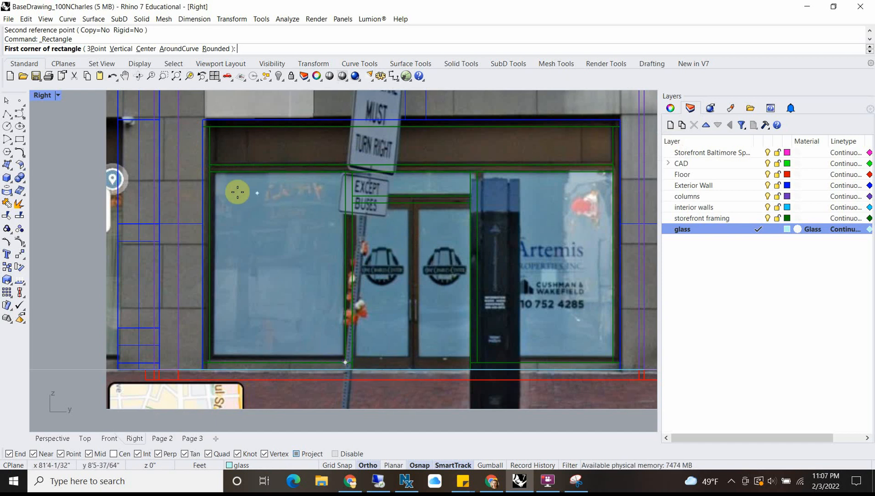
Step: Draw the glass pane rectangle corner to corner in the large framed opening left of the entrance doors
{"action": "scroll", "coordinate": [206, 166], "scroll_direction": "up", "scroll_amount": 3}
{"action": "left_click", "coordinate": [206, 166]}
{"action": "scroll", "coordinate": [285, 275], "scroll_direction": "down", "scroll_amount": 2}
{"action": "scroll", "coordinate": [322, 321], "scroll_direction": "up", "scroll_amount": 2}
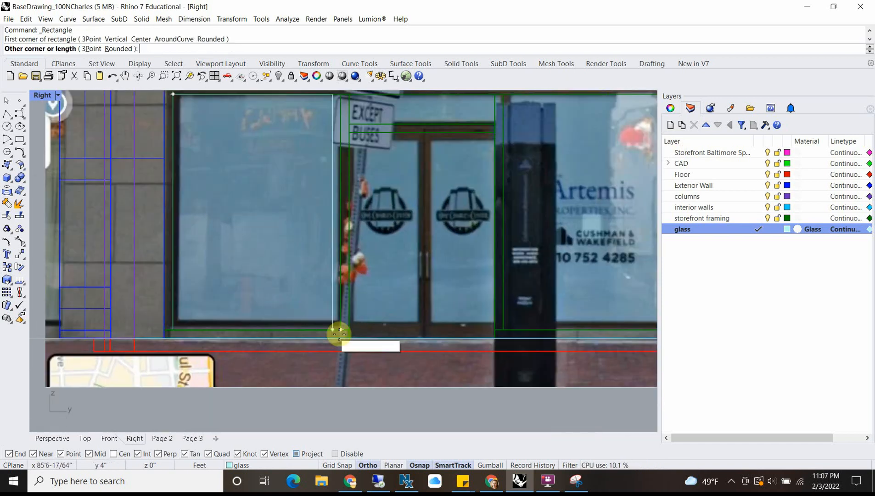
{"action": "left_click", "coordinate": [338, 329]}
Step: Draw a second glass pane rectangle filling the narrow transom opening above the entrance doors
{"action": "scroll", "coordinate": [342, 187], "scroll_direction": "up", "scroll_amount": 2}
{"action": "scroll", "coordinate": [369, 123], "scroll_direction": "up", "scroll_amount": 1}
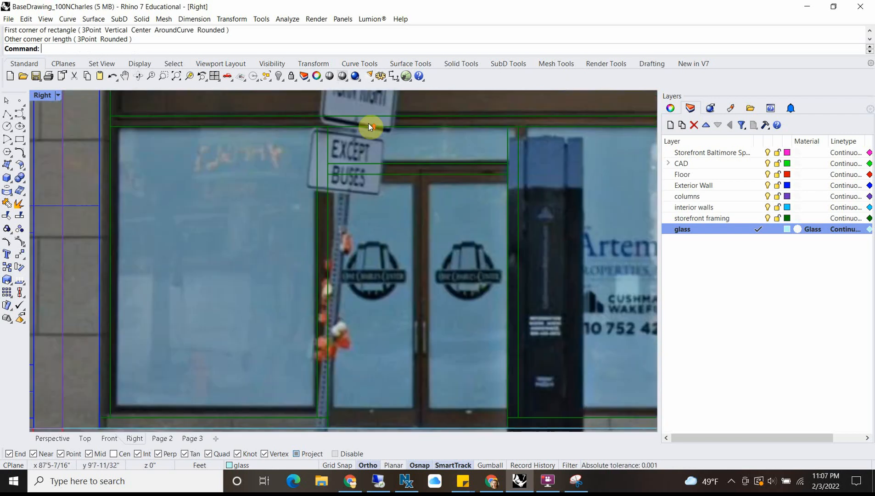
{"action": "key", "text": "Return"}
{"action": "left_click", "coordinate": [327, 126]}
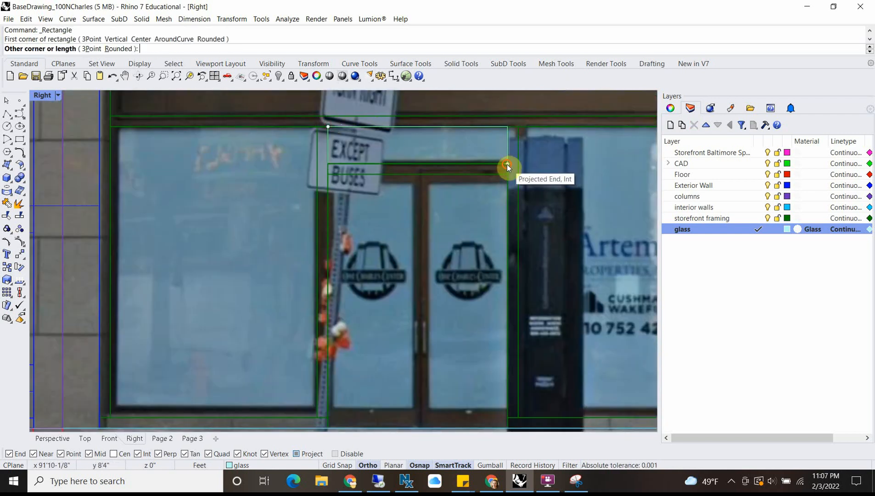
{"action": "left_click", "coordinate": [507, 163]}
Step: Draw a third glass pane rectangle corner to corner in the large framed opening right of the entrance doors
{"action": "key", "text": "Return"}
{"action": "scroll", "coordinate": [520, 129], "scroll_direction": "down", "scroll_amount": 5}
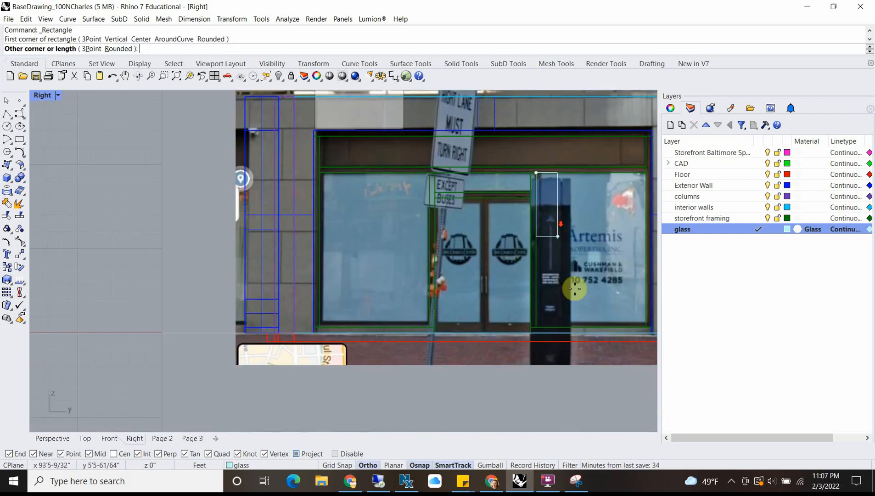
{"action": "scroll", "coordinate": [643, 322], "scroll_direction": "up", "scroll_amount": 5}
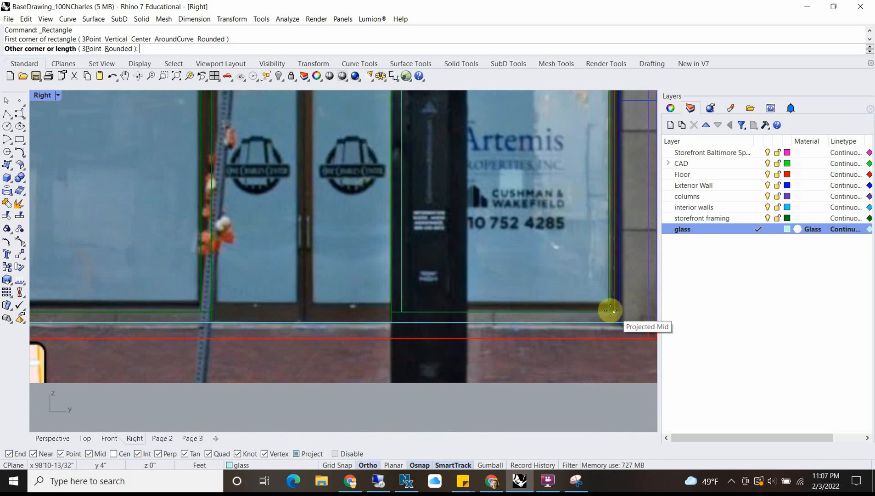
{"action": "key", "text": "Escape"}
{"action": "scroll", "coordinate": [339, 290], "scroll_direction": "down", "scroll_amount": 3}
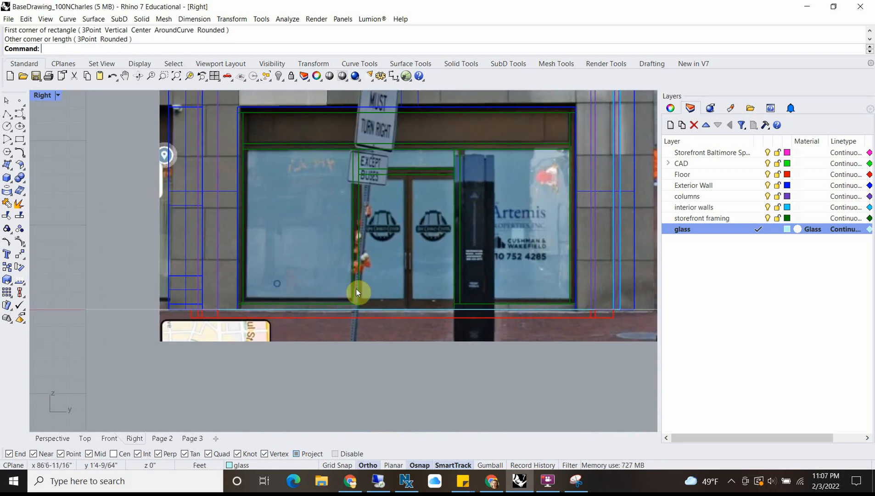
Step: Select all pane outlines on the glass layer and move them in the Top view onto the corner of the black glazing line at the framing
{"action": "left_click", "coordinate": [332, 307]}
{"action": "left_click", "coordinate": [362, 334]}
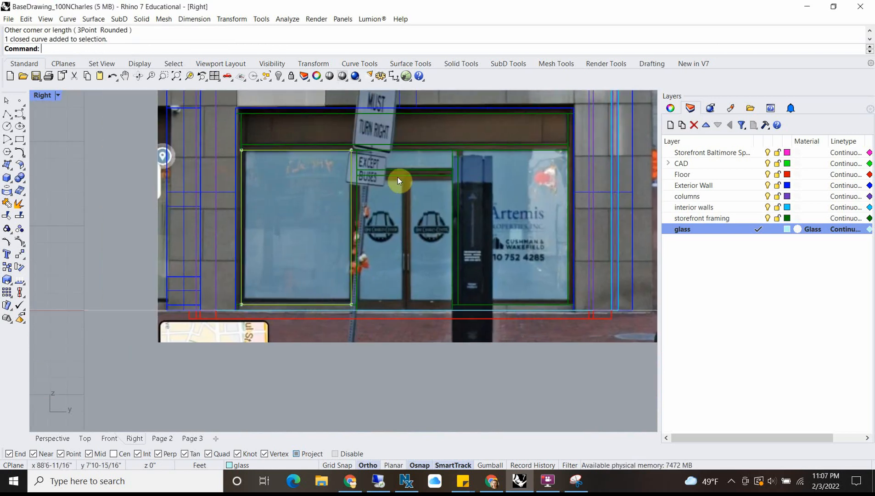
{"action": "right_click", "coordinate": [700, 228]}
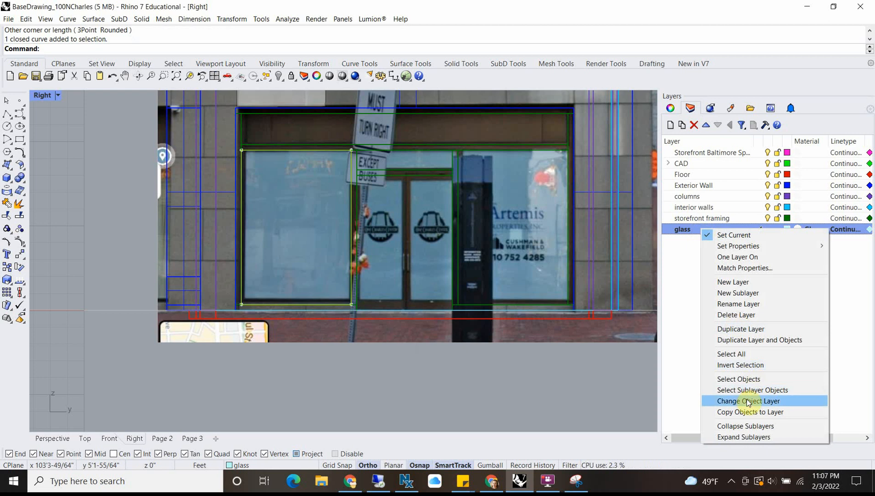
{"action": "left_click", "coordinate": [748, 379]}
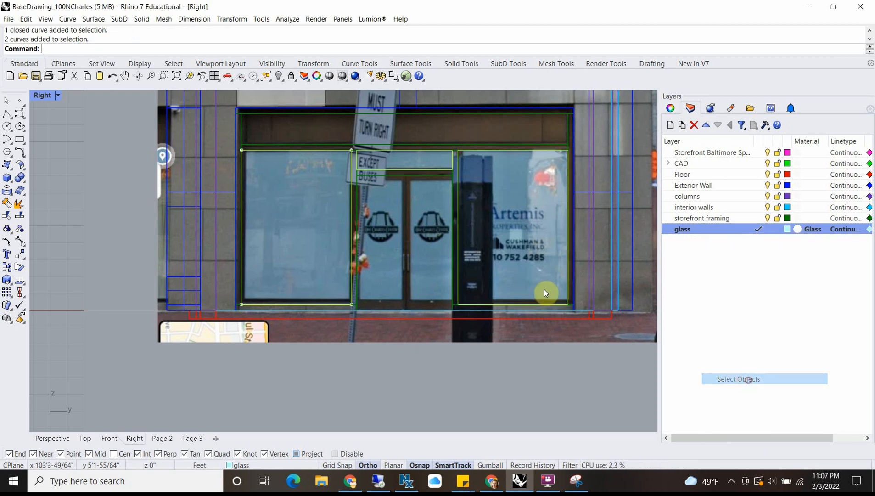
{"action": "double_click", "coordinate": [46, 98]}
{"action": "scroll", "coordinate": [188, 152], "scroll_direction": "down", "scroll_amount": 8}
{"action": "right_click_drag", "start_coordinate": [192, 156], "coordinate": [160, 168]}
{"action": "scroll", "coordinate": [199, 193], "scroll_direction": "down", "scroll_amount": 10}
{"action": "scroll", "coordinate": [166, 193], "scroll_direction": "up", "scroll_amount": 6}
{"action": "scroll", "coordinate": [125, 177], "scroll_direction": "up", "scroll_amount": 5}
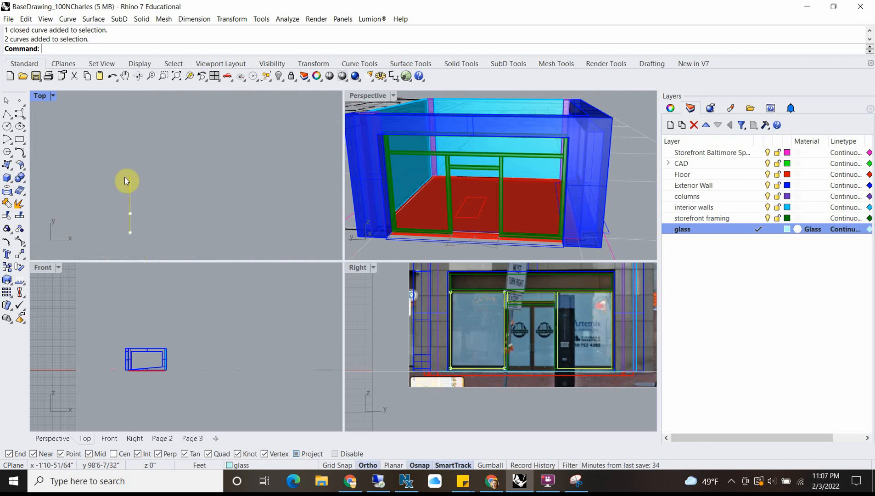
{"action": "type", "text": "M"}
{"action": "key", "text": "Return"}
{"action": "left_click", "coordinate": [130, 175]}
{"action": "scroll", "coordinate": [202, 167], "scroll_direction": "down", "scroll_amount": 6}
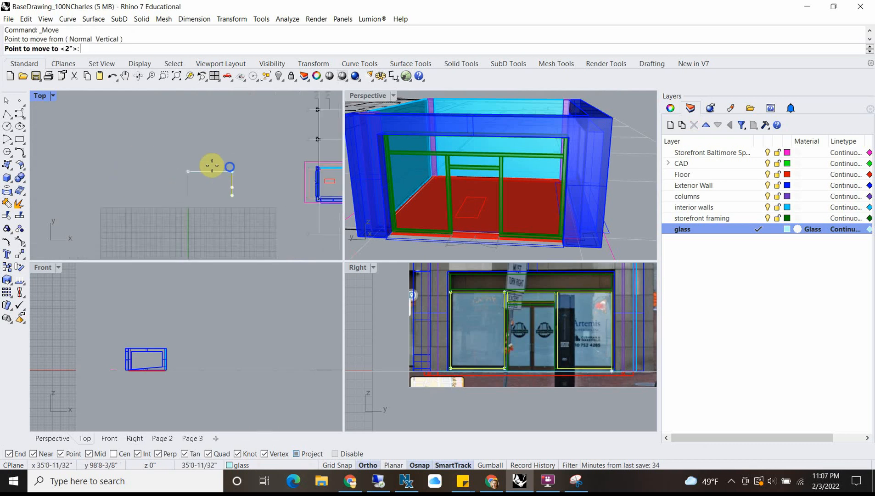
{"action": "right_click_drag", "start_coordinate": [213, 166], "coordinate": [110, 150]}
{"action": "scroll", "coordinate": [202, 151], "scroll_direction": "up", "scroll_amount": 14}
{"action": "scroll", "coordinate": [228, 153], "scroll_direction": "up", "scroll_amount": 10}
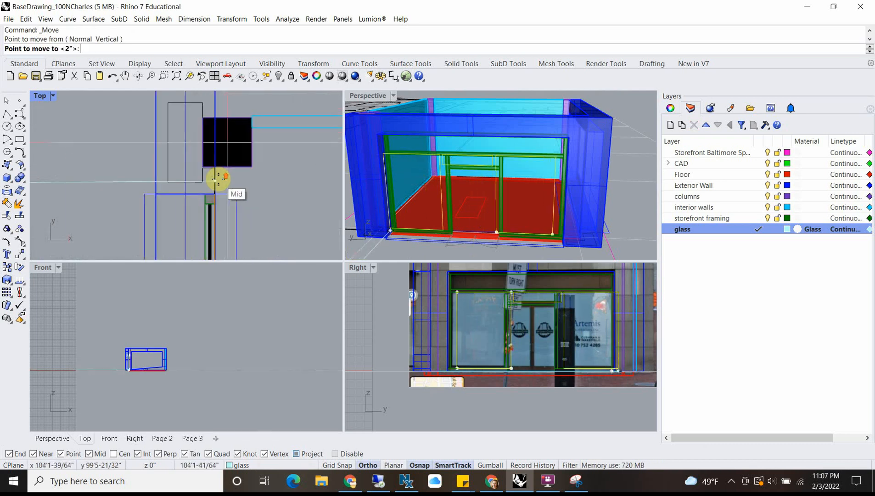
{"action": "scroll", "coordinate": [226, 211], "scroll_direction": "up", "scroll_amount": 5}
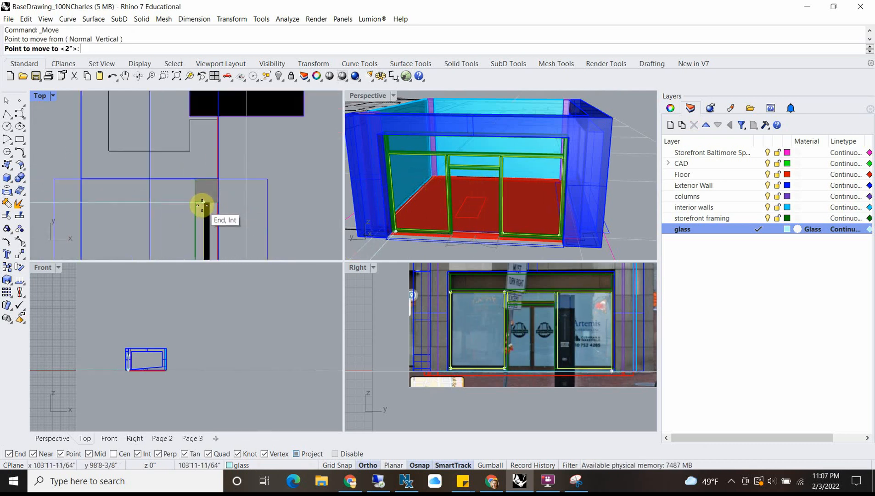
{"action": "left_click", "coordinate": [210, 207]}
Step: Extrude the three pane outlines with ExtrudeCrv as solids up to the far edge of the black glazing line in the Top view
{"action": "right_click_drag", "start_coordinate": [457, 176], "coordinate": [336, 170]}
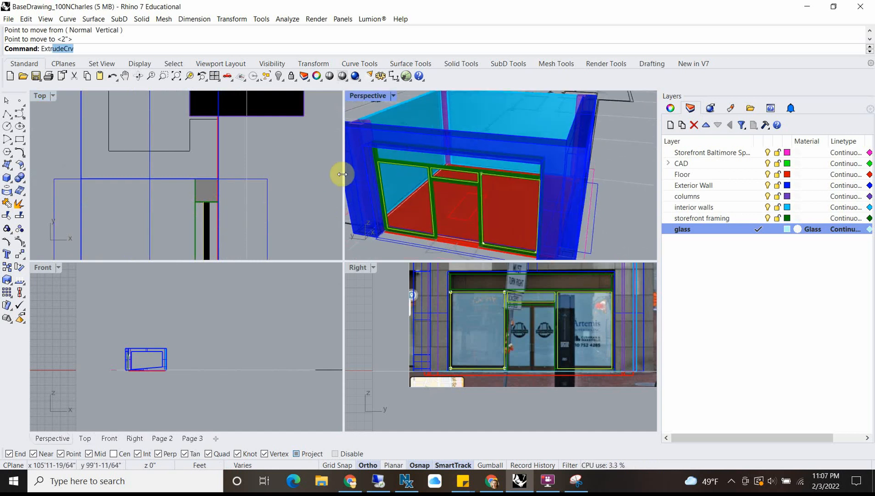
{"action": "key", "text": "Return"}
{"action": "scroll", "coordinate": [198, 202], "scroll_direction": "up", "scroll_amount": 3}
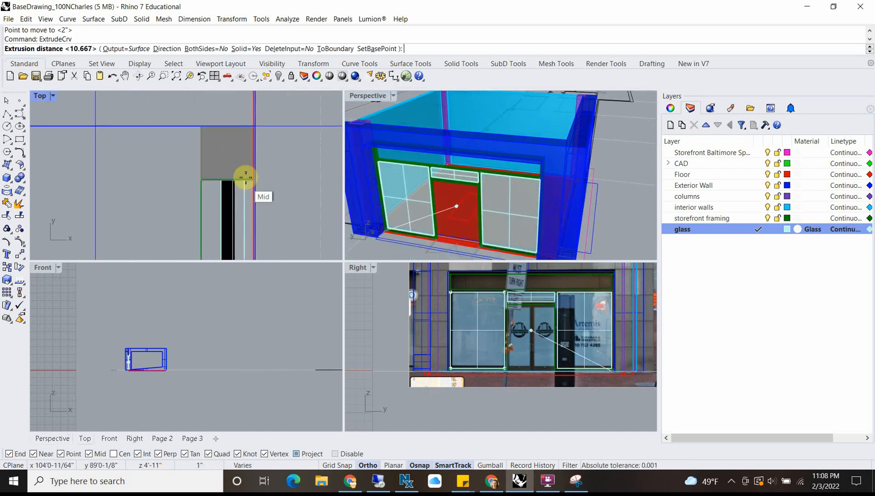
{"action": "scroll", "coordinate": [241, 203], "scroll_direction": "up", "scroll_amount": 3}
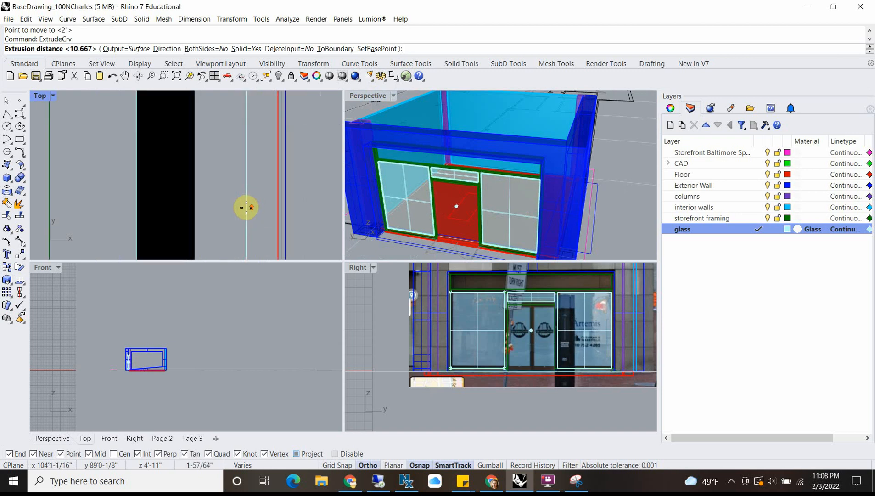
{"action": "left_click", "coordinate": [196, 224]}
Step: Examine in a maximized Perspective view how the extruded glass panes sit within the storefront framing
{"action": "scroll", "coordinate": [473, 183], "scroll_direction": "down", "scroll_amount": 5}
{"action": "right_click_drag", "start_coordinate": [472, 182], "coordinate": [385, 103]}
{"action": "scroll", "coordinate": [432, 149], "scroll_direction": "up", "scroll_amount": 8}
{"action": "scroll", "coordinate": [432, 150], "scroll_direction": "down", "scroll_amount": 5}
{"action": "double_click", "coordinate": [362, 95]}
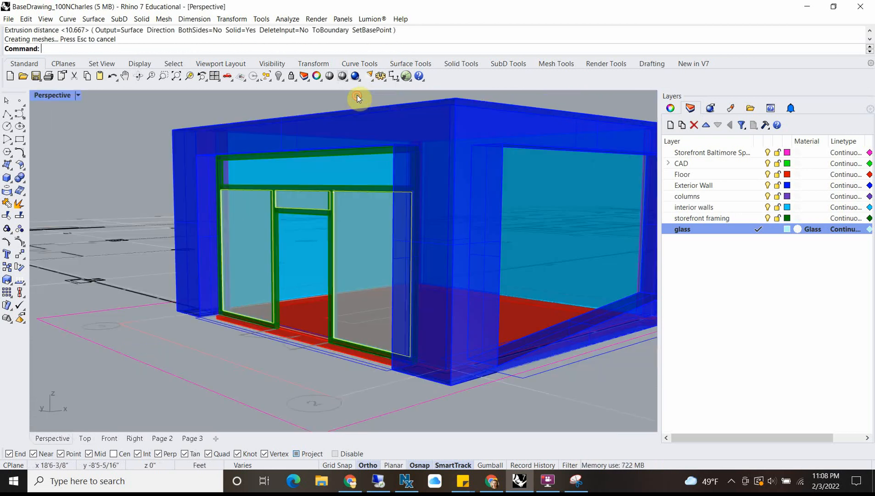
{"action": "scroll", "coordinate": [331, 223], "scroll_direction": "up", "scroll_amount": 5}
{"action": "scroll", "coordinate": [216, 169], "scroll_direction": "up", "scroll_amount": 5}
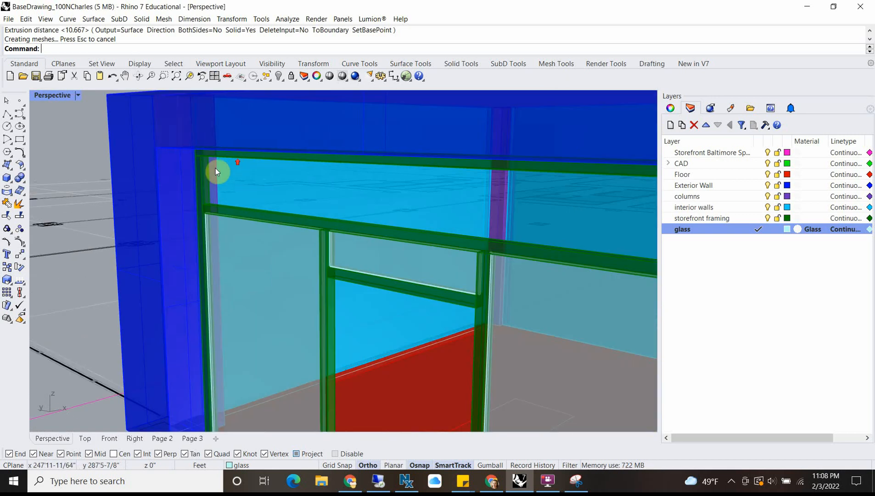
{"action": "right_click_drag", "start_coordinate": [206, 186], "coordinate": [247, 233]}
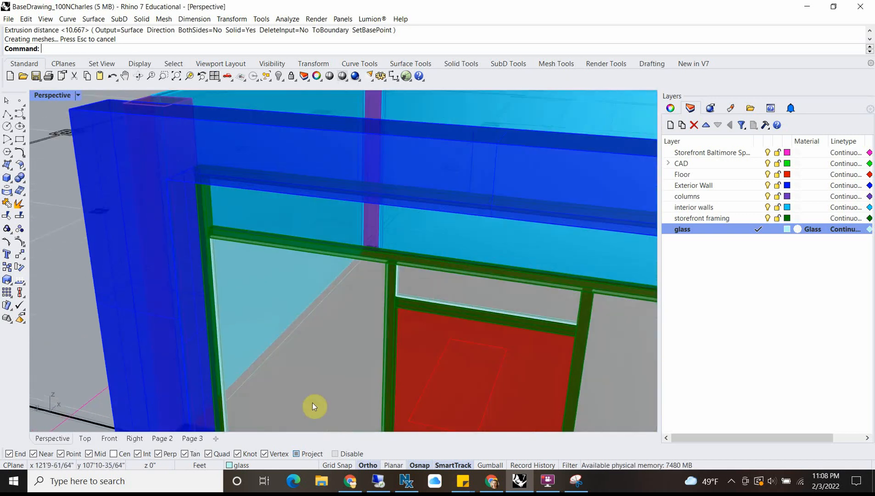
Step: Switch to Chrome to close the open YouTube tabs and check the Street View photo of the storefront, then return to Rhino
{"action": "left_click", "coordinate": [348, 481]}
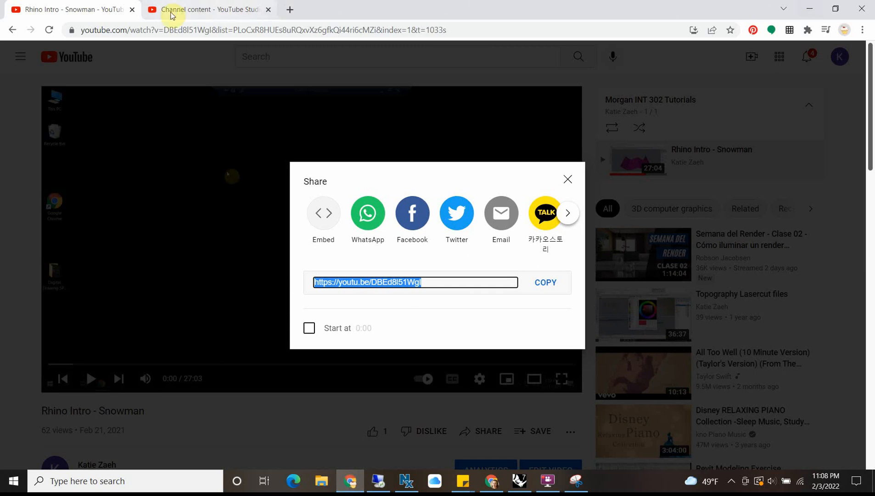
{"action": "left_click", "coordinate": [132, 10]}
{"action": "left_click", "coordinate": [133, 9]}
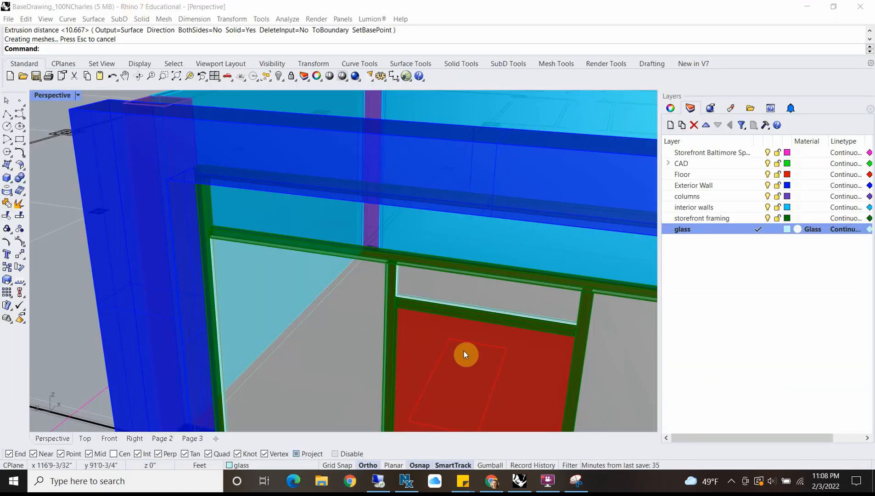
{"action": "left_click", "coordinate": [480, 481]}
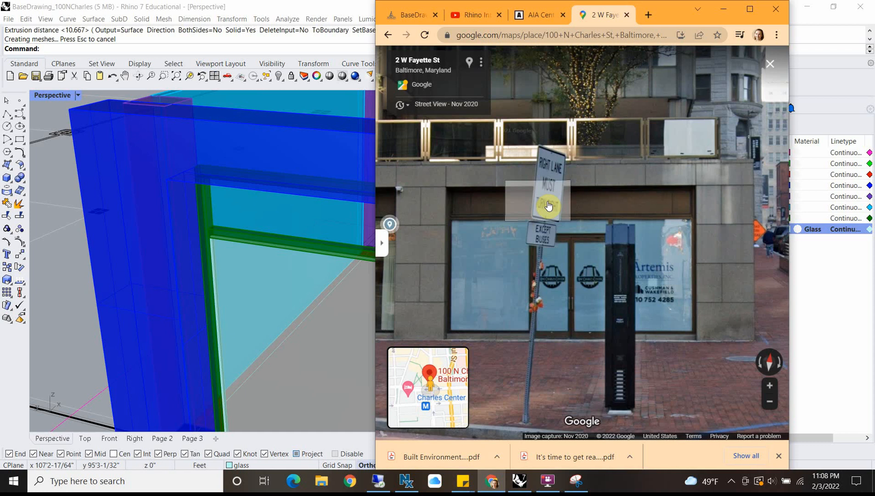
{"action": "left_click", "coordinate": [720, 10]}
Step: Make the storefront framing layer current and draw a rectangle in the Right view around the long panel band above the windows
{"action": "left_click", "coordinate": [755, 218]}
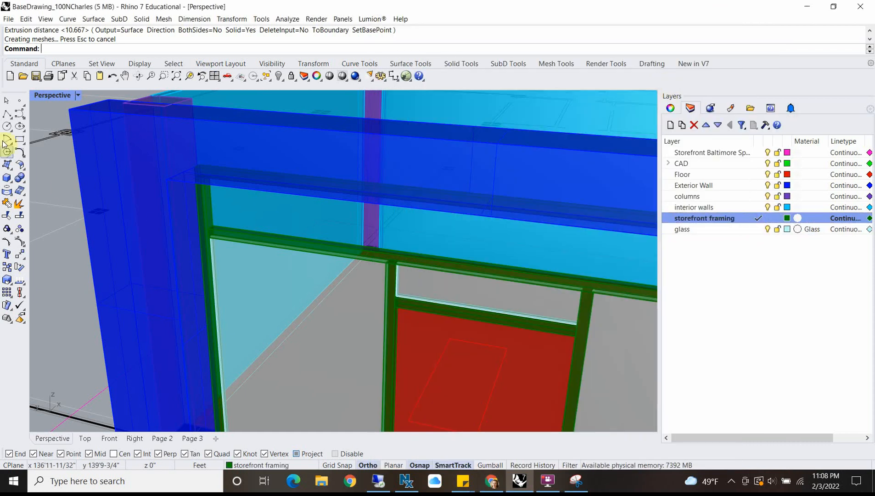
{"action": "double_click", "coordinate": [37, 96]}
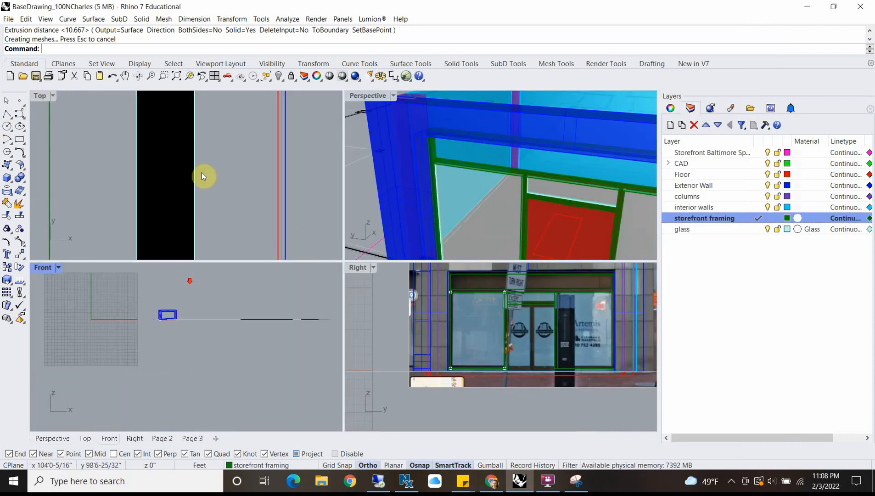
{"action": "scroll", "coordinate": [199, 190], "scroll_direction": "down", "scroll_amount": 3}
{"action": "scroll", "coordinate": [520, 223], "scroll_direction": "down", "scroll_amount": 2}
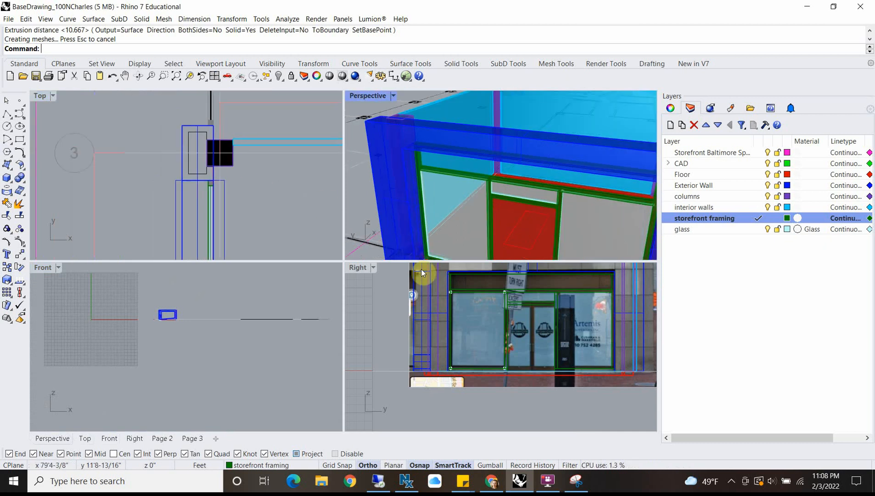
{"action": "double_click", "coordinate": [350, 268]}
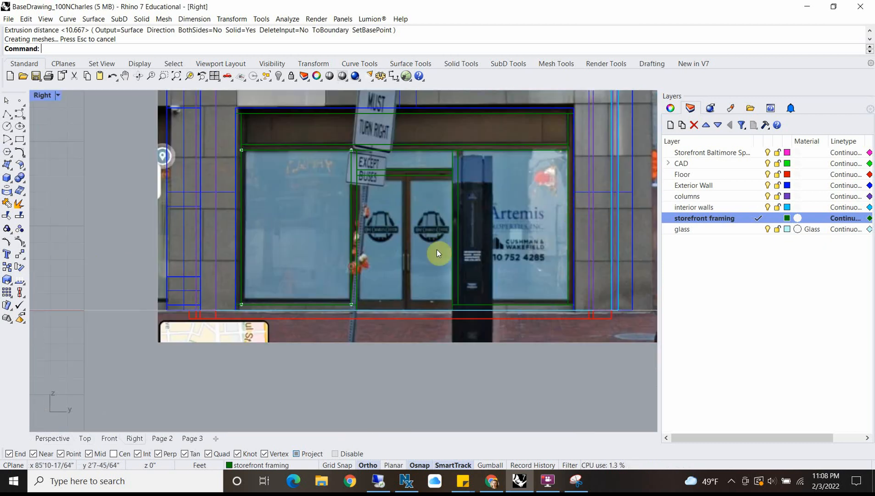
{"action": "left_click", "coordinate": [17, 137]}
{"action": "scroll", "coordinate": [241, 110], "scroll_direction": "up", "scroll_amount": 4}
{"action": "left_click", "coordinate": [248, 125]}
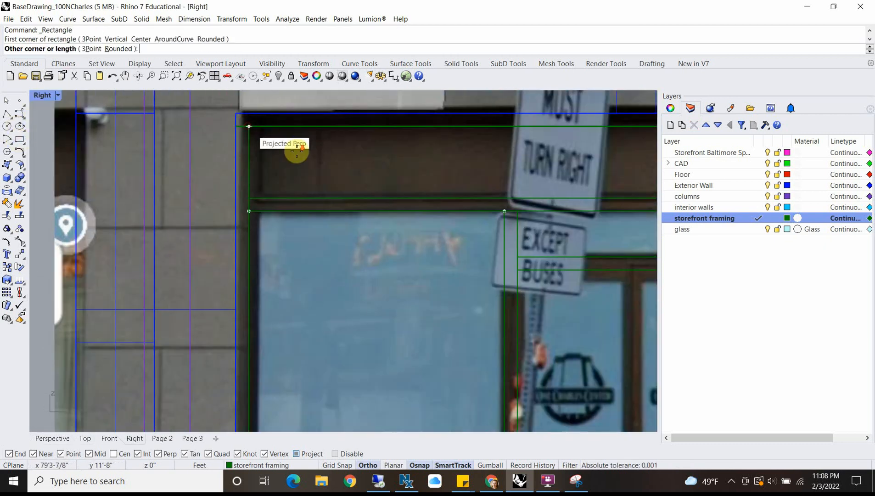
{"action": "scroll", "coordinate": [435, 165], "scroll_direction": "down", "scroll_amount": 3}
{"action": "scroll", "coordinate": [571, 172], "scroll_direction": "up", "scroll_amount": 3}
{"action": "left_click", "coordinate": [580, 176]}
Step: Select the panel band's rectangle curve and move it in the Top view onto the corner of the black glazing line at the framing
{"action": "left_click", "coordinate": [578, 164]}
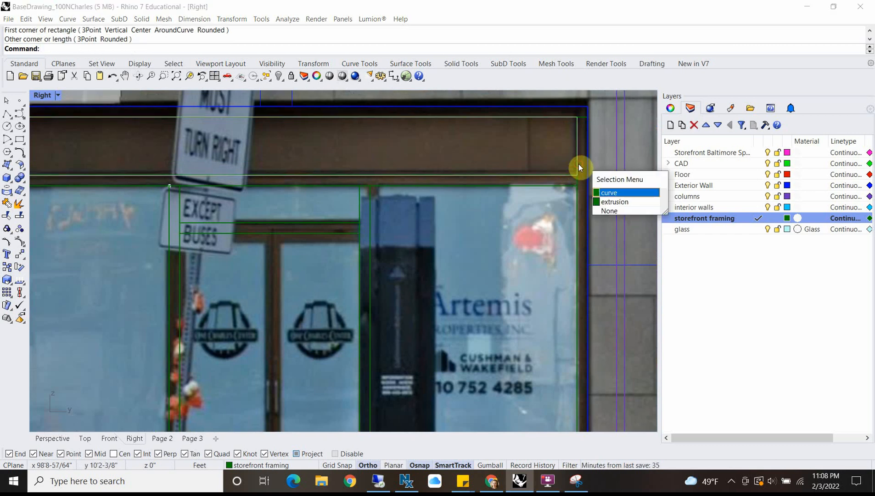
{"action": "left_click", "coordinate": [606, 193]}
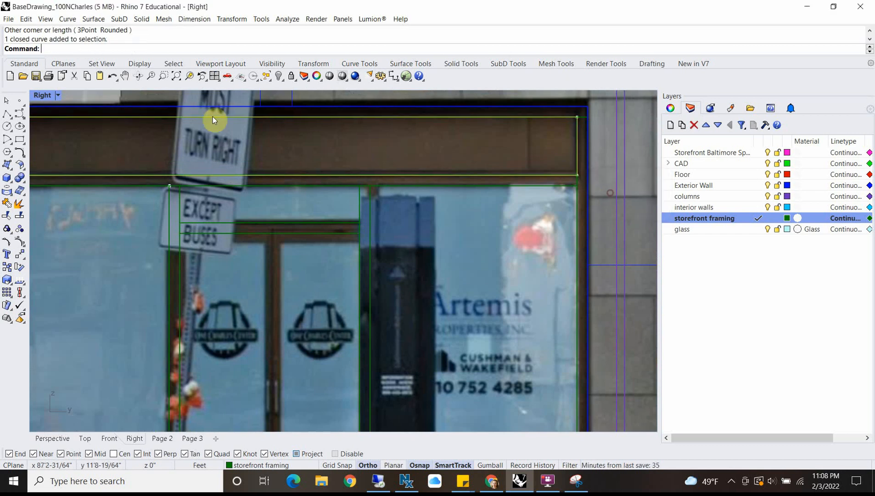
{"action": "double_click", "coordinate": [40, 96]}
{"action": "scroll", "coordinate": [124, 167], "scroll_direction": "down", "scroll_amount": 5}
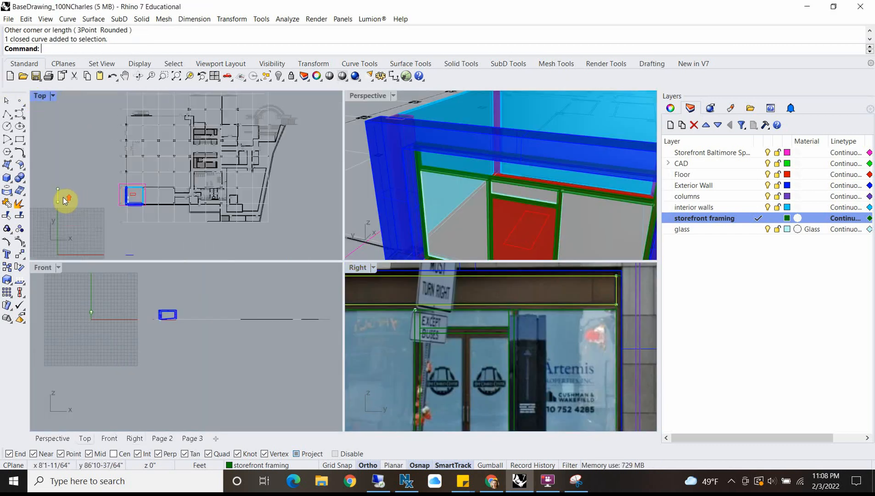
{"action": "scroll", "coordinate": [62, 197], "scroll_direction": "up", "scroll_amount": 2}
{"action": "type", "text": "m"}
{"action": "key", "text": "Return"}
{"action": "scroll", "coordinate": [131, 184], "scroll_direction": "up", "scroll_amount": 4}
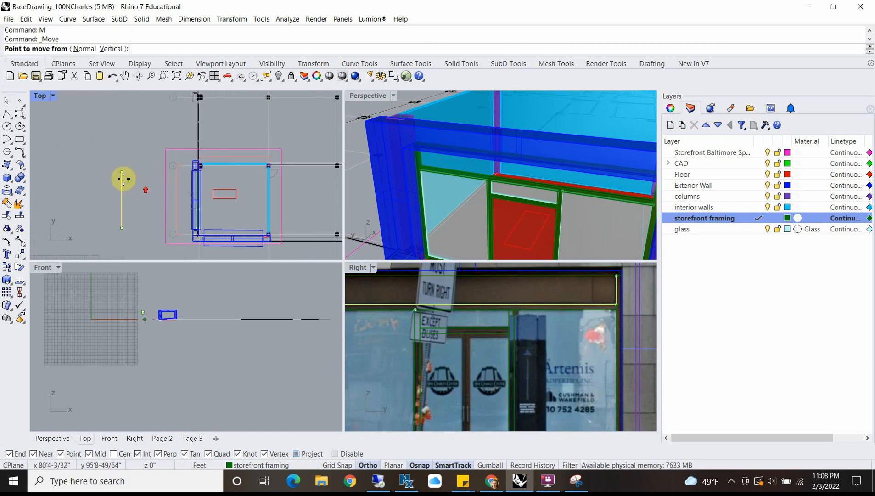
{"action": "left_click", "coordinate": [122, 174]}
{"action": "scroll", "coordinate": [202, 170], "scroll_direction": "up", "scroll_amount": 6}
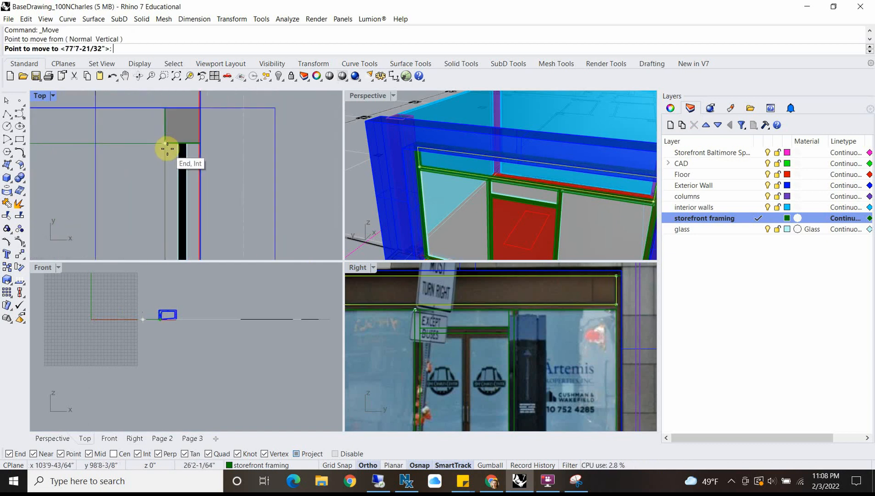
{"action": "left_click", "coordinate": [178, 143]}
Step: Extrude the panel band outline with ExtrudeCrv into a solid about 17/32 inch thick, ending at the glazing line's far edge
{"action": "type", "text": "Ex"}
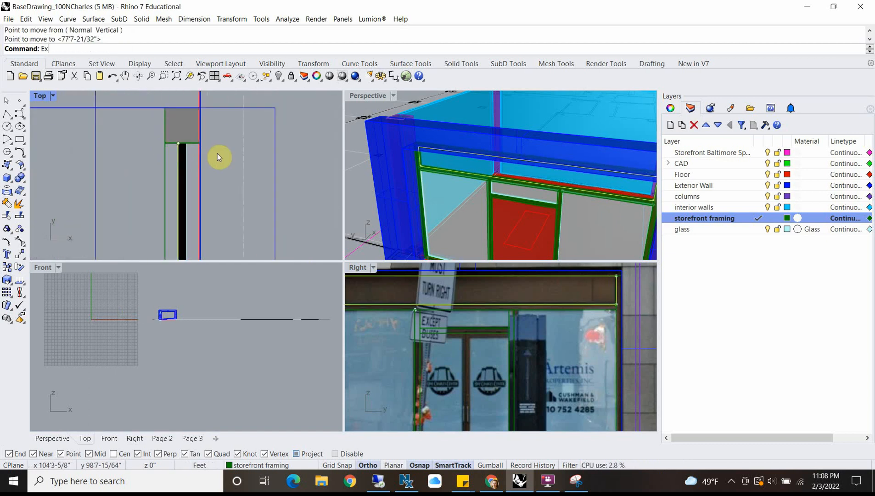
{"action": "type", "text": "trudecrv"}
{"action": "key", "text": "Return"}
{"action": "scroll", "coordinate": [184, 140], "scroll_direction": "up", "scroll_amount": 4}
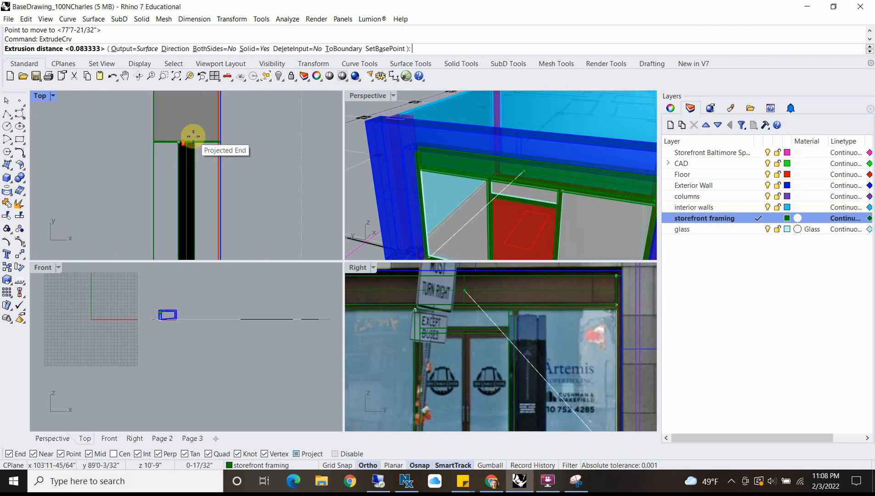
{"action": "left_click", "coordinate": [193, 135]}
{"action": "scroll", "coordinate": [506, 162], "scroll_direction": "down", "scroll_amount": 5}
{"action": "scroll", "coordinate": [485, 210], "scroll_direction": "up", "scroll_amount": 2}
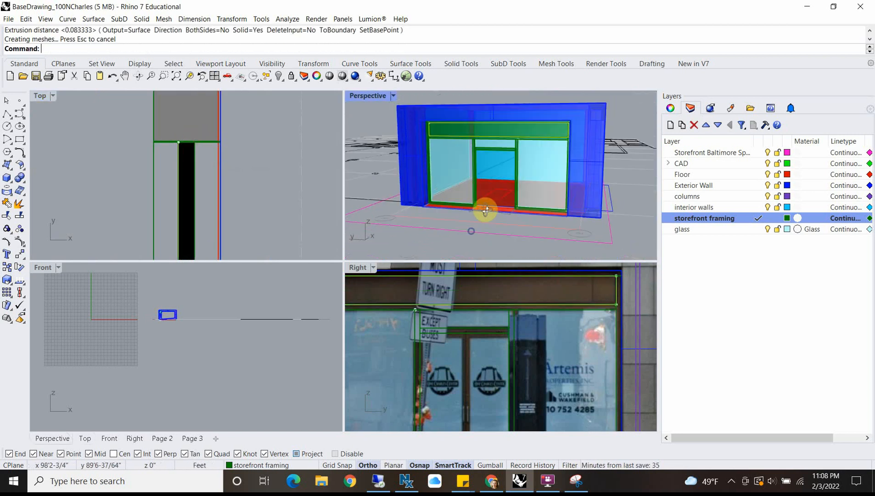
Step: Maximize the Right view to show the whole storefront over the photo
{"action": "scroll", "coordinate": [482, 164], "scroll_direction": "up", "scroll_amount": 5}
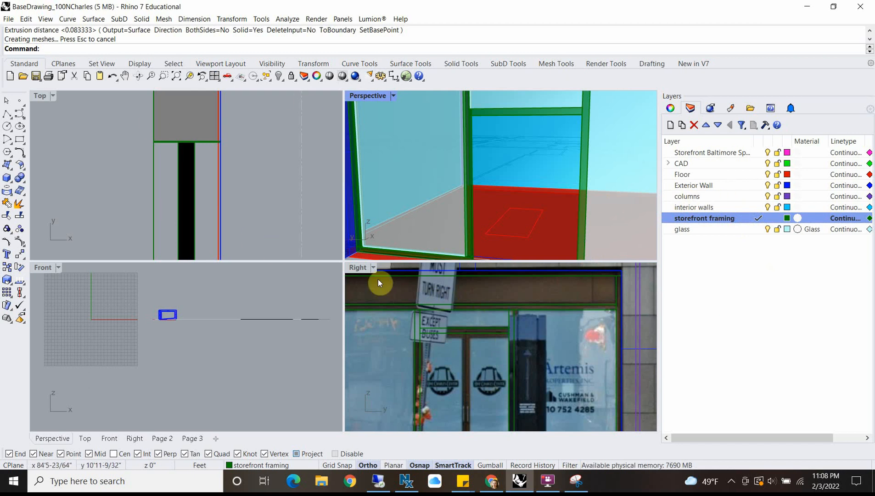
{"action": "double_click", "coordinate": [360, 267]}
{"action": "scroll", "coordinate": [371, 239], "scroll_direction": "down", "scroll_amount": 2}
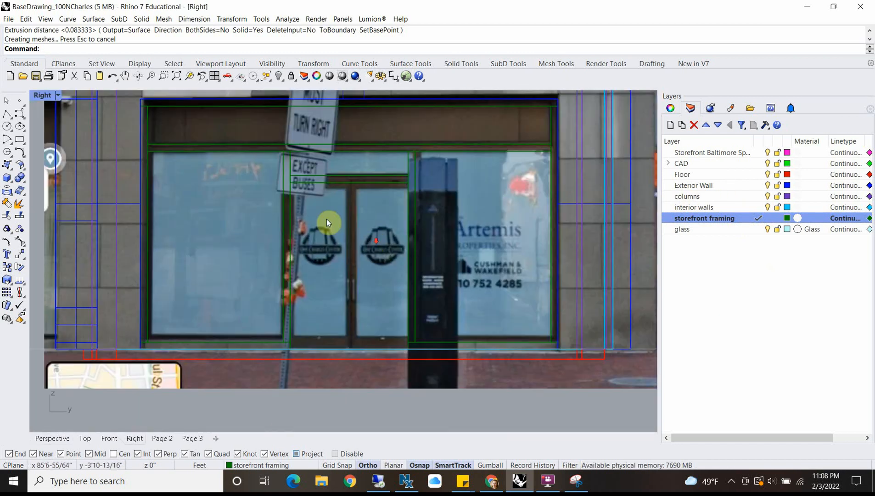
{"action": "left_click", "coordinate": [6, 113]}
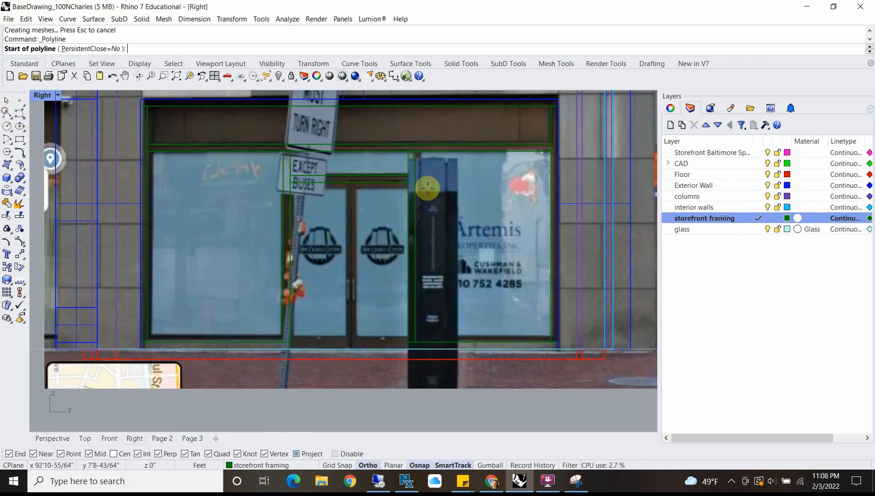
{"action": "scroll", "coordinate": [367, 188], "scroll_direction": "up", "scroll_amount": 3}
{"action": "left_click", "coordinate": [333, 160]}
{"action": "scroll", "coordinate": [332, 283], "scroll_direction": "down", "scroll_amount": 2}
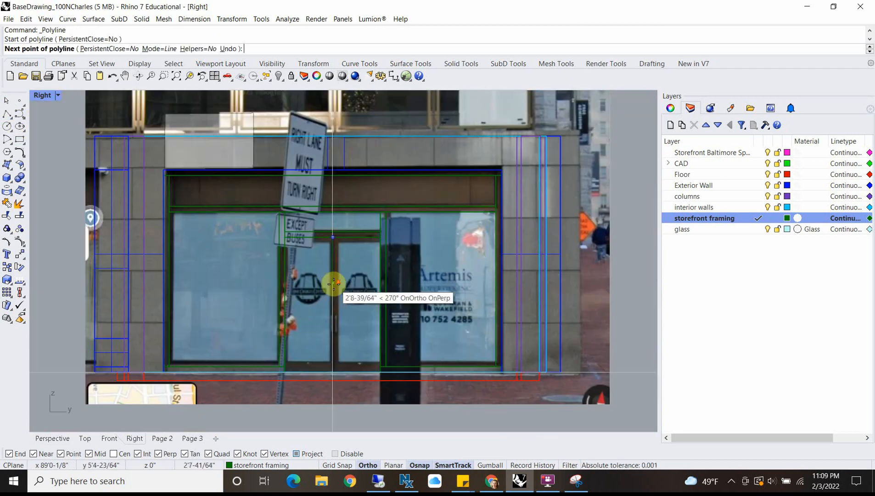
{"action": "scroll", "coordinate": [321, 284], "scroll_direction": "up", "scroll_amount": 3}
{"action": "scroll", "coordinate": [342, 295], "scroll_direction": "down", "scroll_amount": 2}
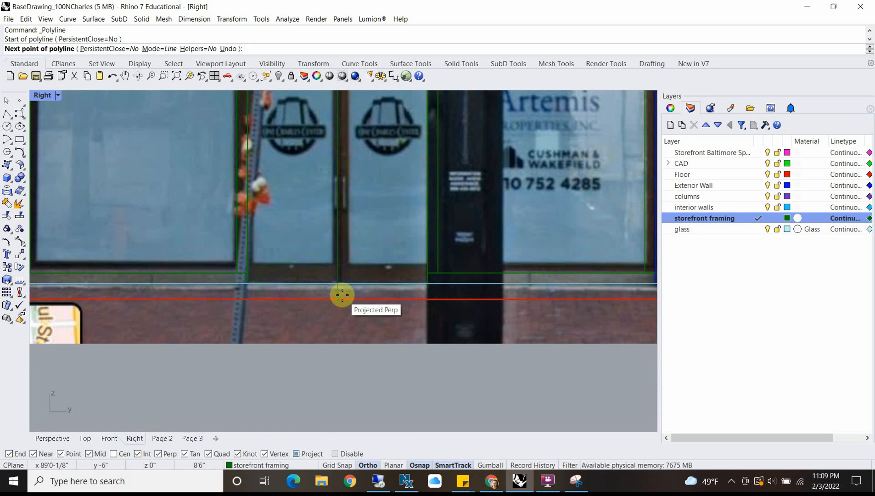
{"action": "scroll", "coordinate": [322, 244], "scroll_direction": "down", "scroll_amount": 3}
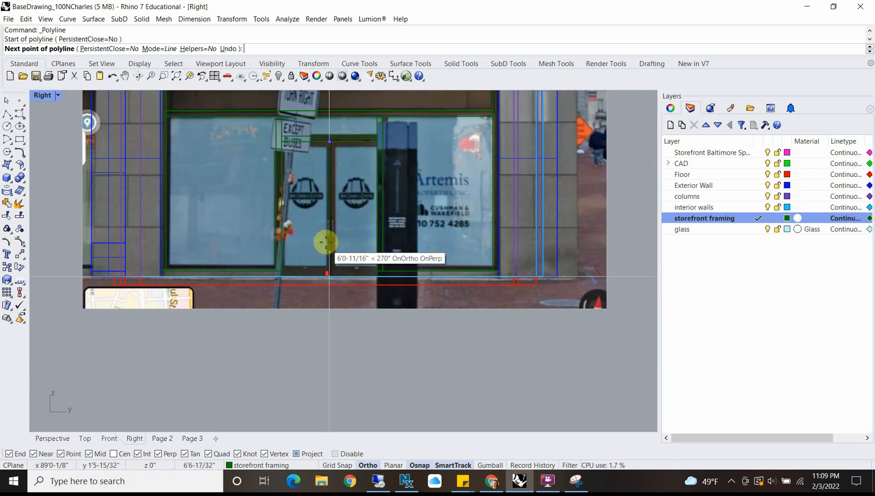
{"action": "scroll", "coordinate": [331, 207], "scroll_direction": "up", "scroll_amount": 3}
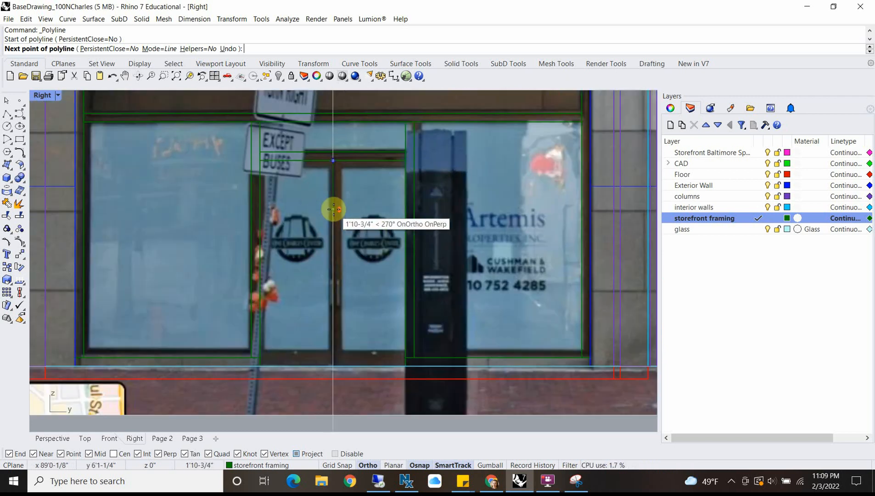
{"action": "key", "text": "Return"}
{"action": "key", "text": "Return"}
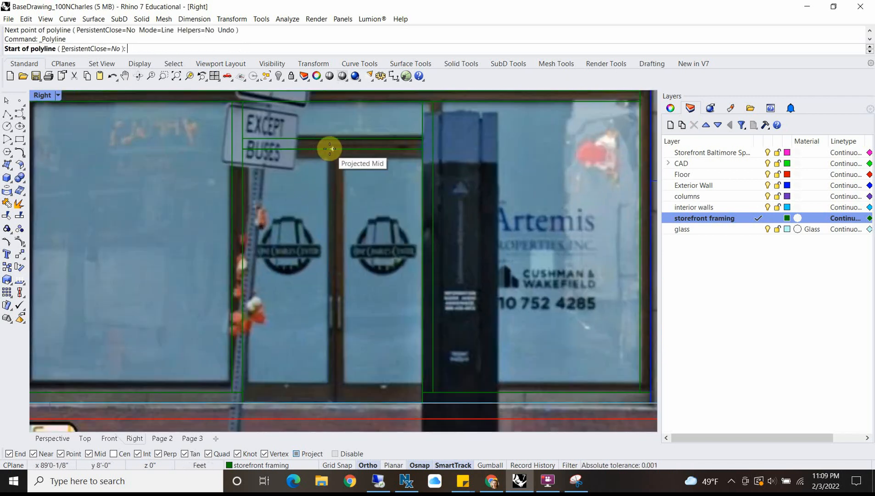
Step: Draw a vertical polyline about 11'9" long from the midpoint of the door header's underside down past the floor line
{"action": "left_click", "coordinate": [330, 149]}
{"action": "key", "text": "Down"}
{"action": "key", "text": "Down"}
{"action": "key", "text": "Down"}
{"action": "key", "text": "Down"}
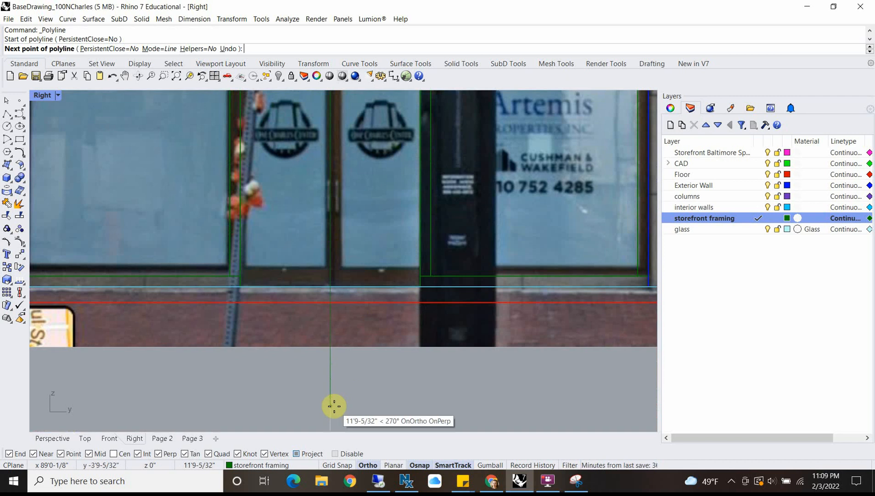
{"action": "left_click", "coordinate": [334, 406]}
{"action": "key", "text": "Return"}
{"action": "scroll", "coordinate": [350, 223], "scroll_direction": "down", "scroll_amount": 3}
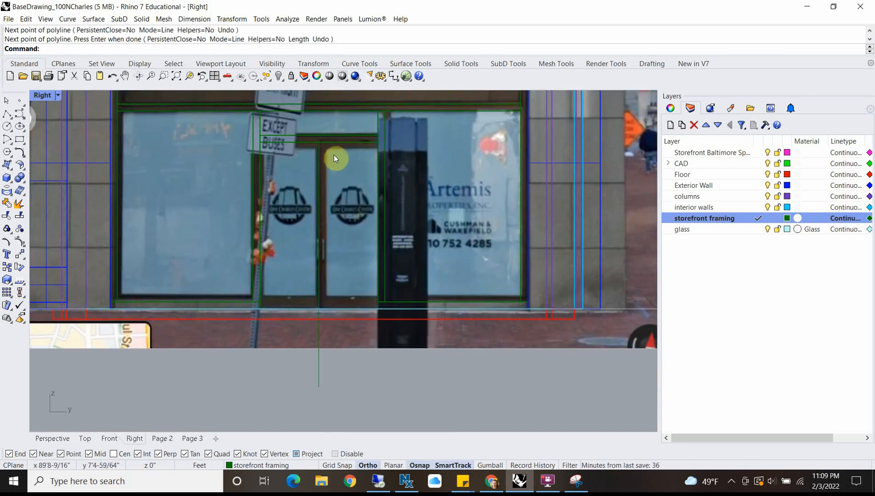
Step: Draw a rectangle for the door leaf beside the pillar, from the centre line's upper end to the jamb's corner at floor level
{"action": "left_click", "coordinate": [19, 138]}
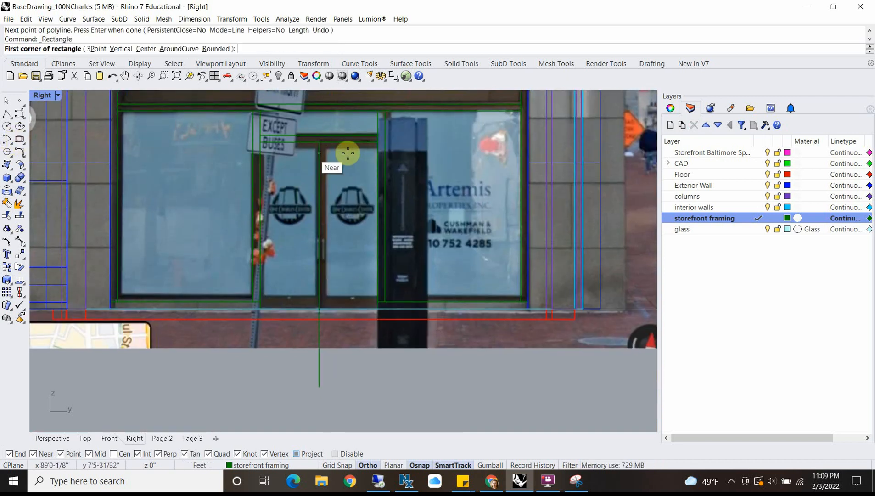
{"action": "left_click", "coordinate": [319, 142]}
{"action": "scroll", "coordinate": [378, 309], "scroll_direction": "up", "scroll_amount": 3}
{"action": "scroll", "coordinate": [393, 353], "scroll_direction": "down", "scroll_amount": 3}
{"action": "scroll", "coordinate": [401, 383], "scroll_direction": "up", "scroll_amount": 3}
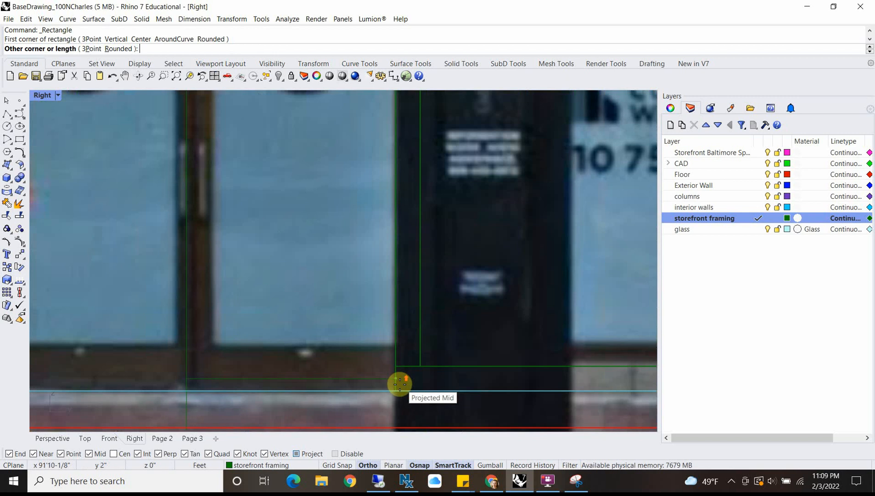
{"action": "left_click", "coordinate": [400, 392]}
Step: Select the door leaf rectangle and offset it 4" inward to outline the glass opening
{"action": "left_click", "coordinate": [379, 393]}
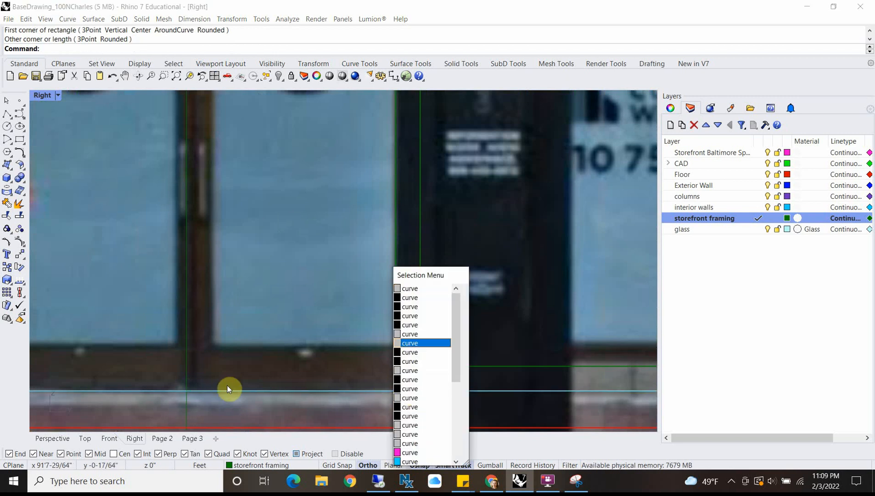
{"action": "left_click", "coordinate": [189, 343]}
{"action": "left_click", "coordinate": [221, 368]}
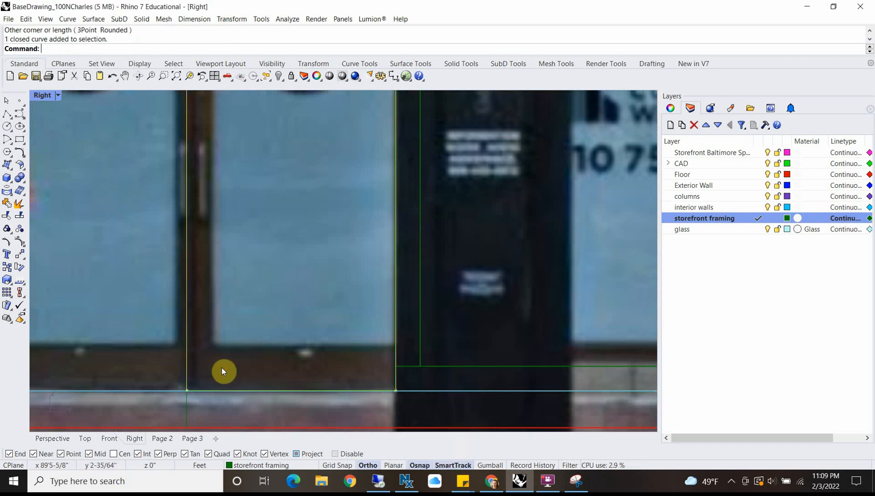
{"action": "scroll", "coordinate": [222, 292], "scroll_direction": "down", "scroll_amount": 2}
{"action": "right_click_drag", "start_coordinate": [236, 269], "coordinate": [296, 331]}
{"action": "scroll", "coordinate": [309, 201], "scroll_direction": "down", "scroll_amount": 4}
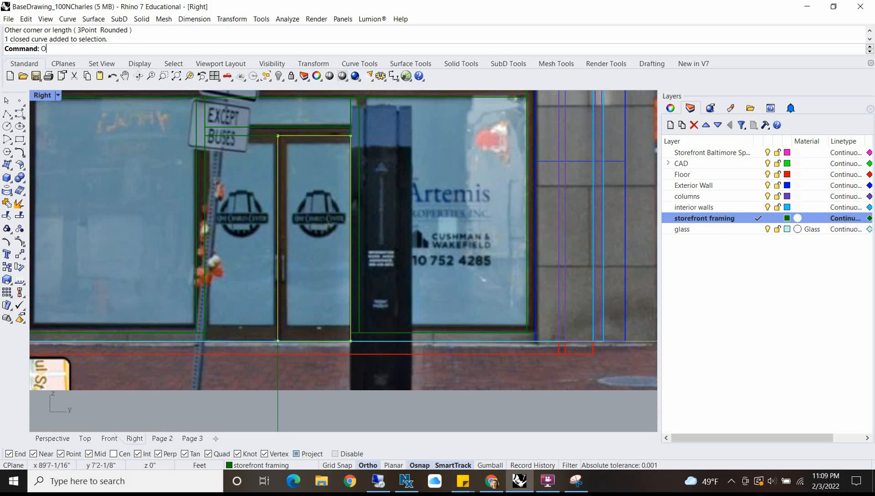
{"action": "key", "text": "Return"}
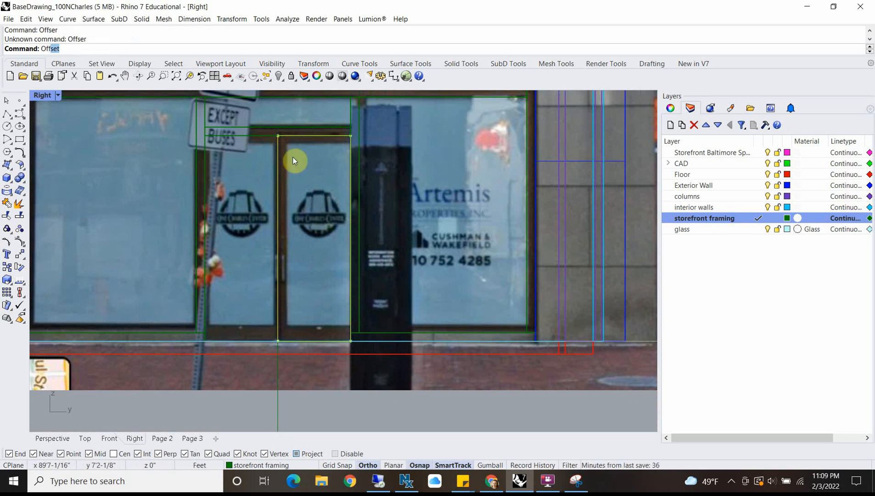
{"action": "key", "text": "Return"}
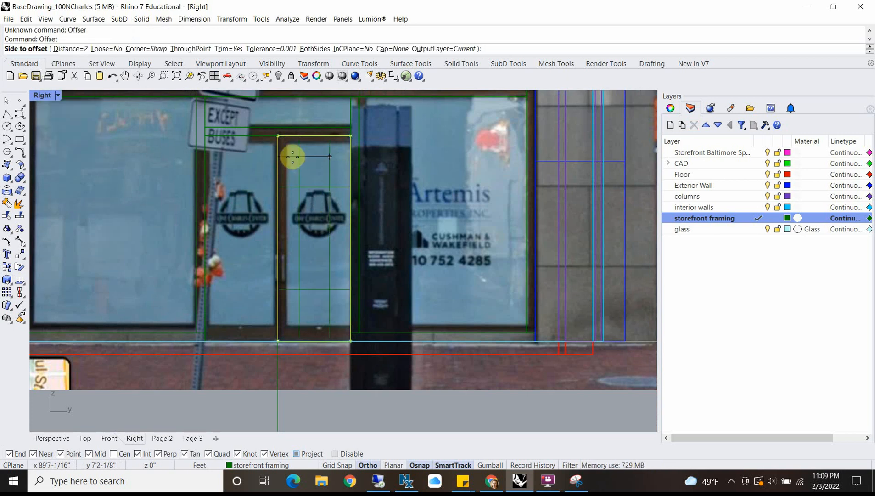
{"action": "type", "text": "4\""}
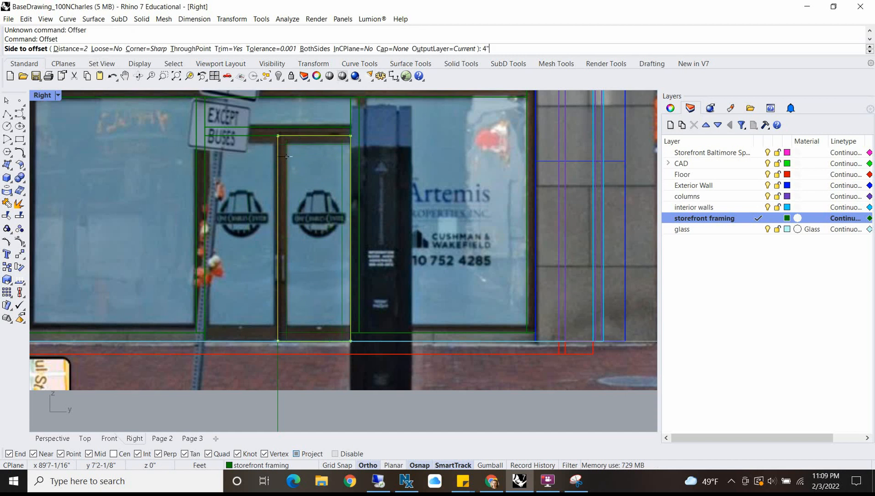
{"action": "key", "text": "Return"}
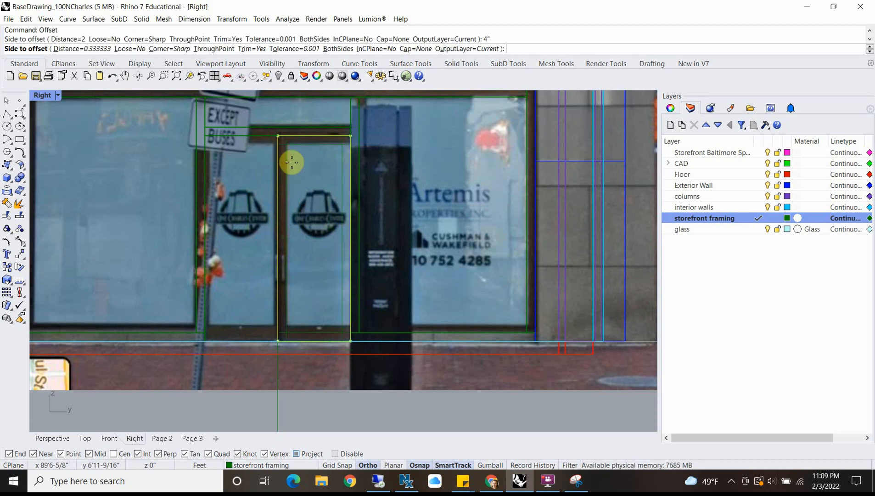
{"action": "left_click", "coordinate": [292, 162]}
Step: Select the two lower corner points of the offset door rectangle and move them 6" straight up
{"action": "left_click", "coordinate": [307, 331]}
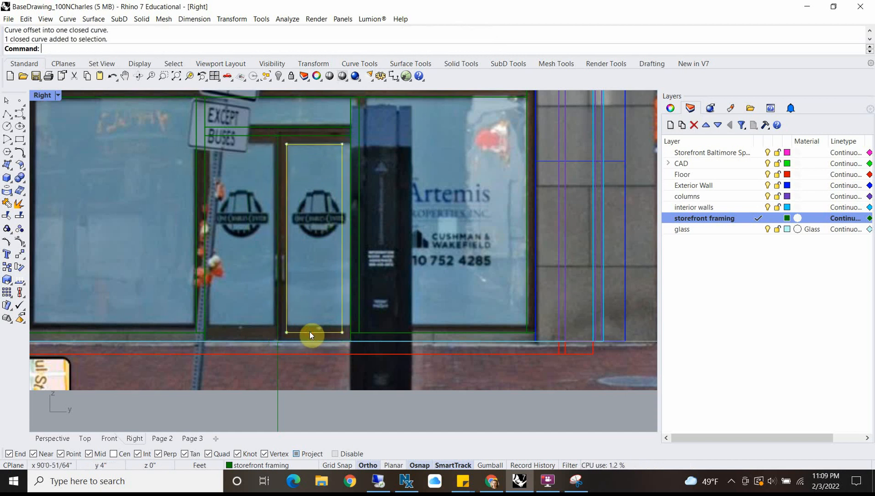
{"action": "scroll", "coordinate": [312, 332], "scroll_direction": "up", "scroll_amount": 4}
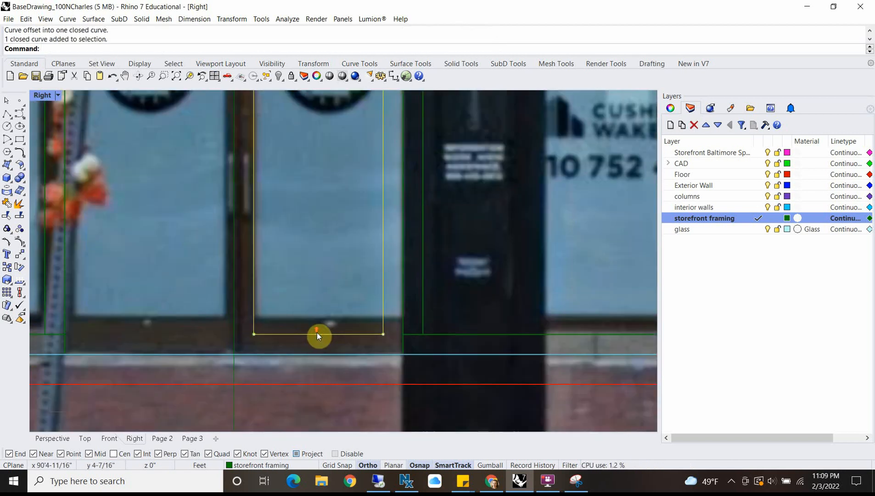
{"action": "left_click", "coordinate": [254, 334]}
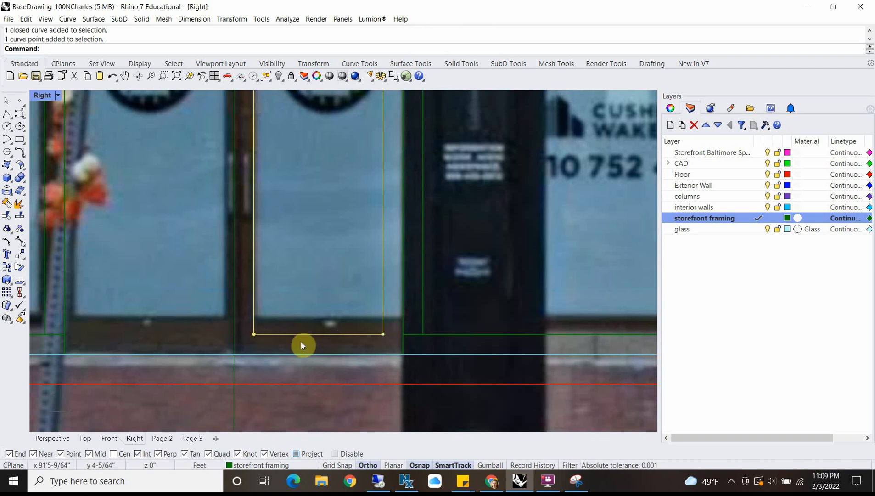
{"action": "key", "text": "Escape"}
{"action": "left_click", "coordinate": [282, 334]}
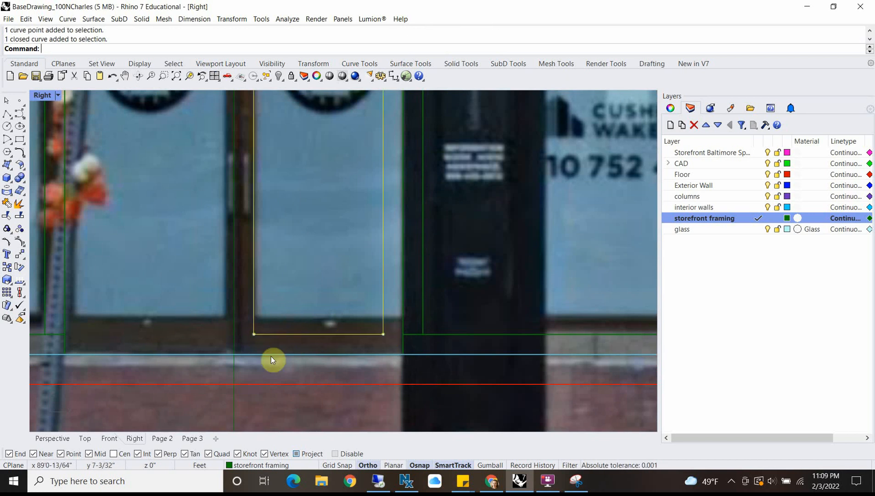
{"action": "scroll", "coordinate": [251, 338], "scroll_direction": "up", "scroll_amount": 3}
{"action": "left_click", "coordinate": [259, 329]}
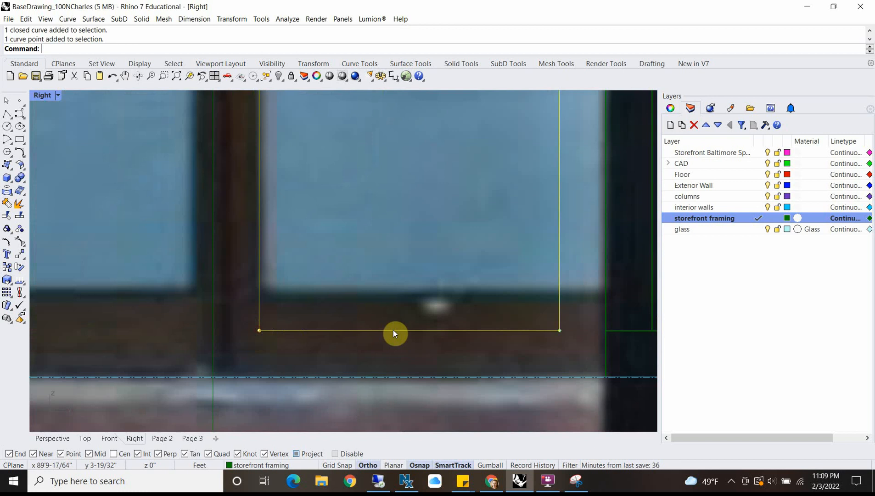
{"action": "left_click", "coordinate": [559, 330]}
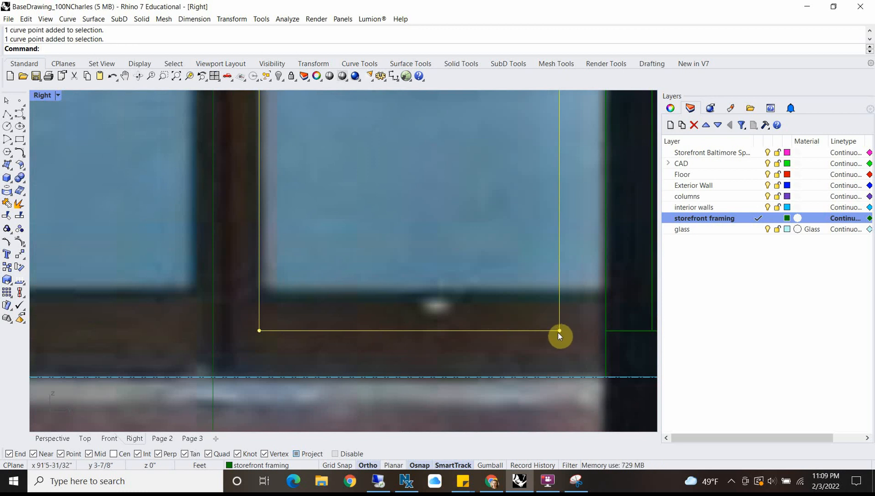
{"action": "type", "text": "m"}
{"action": "key", "text": "Return"}
{"action": "left_click", "coordinate": [560, 330]}
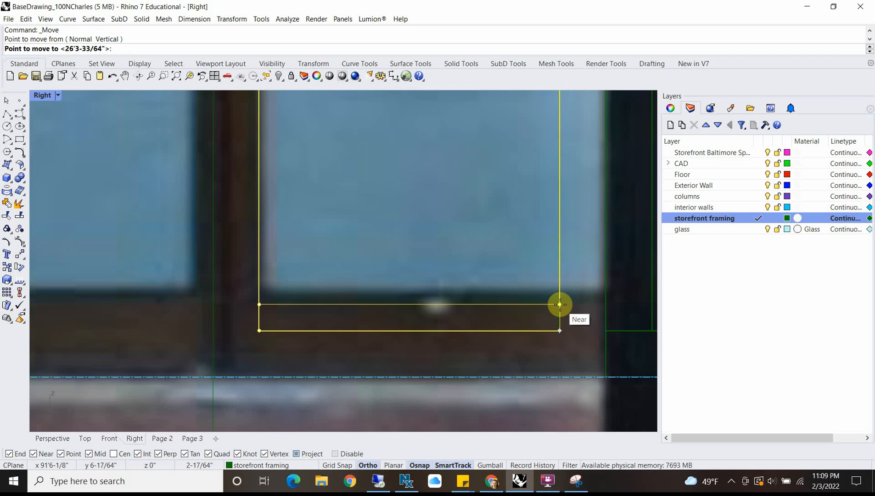
{"action": "type", "text": "6"}
{"action": "key", "text": "Return"}
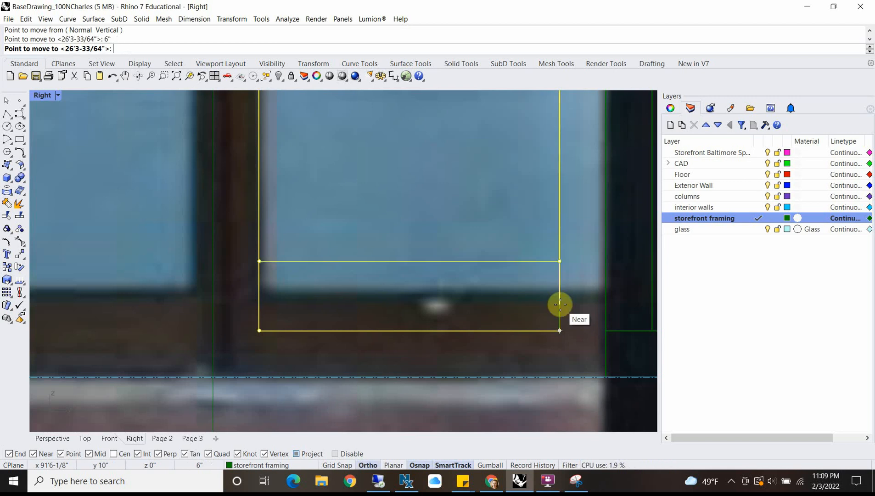
{"action": "left_click", "coordinate": [560, 304]}
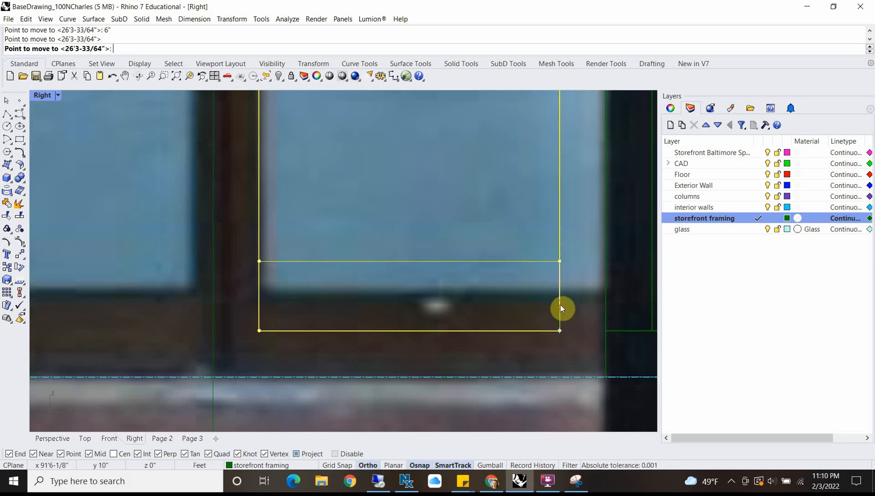
{"action": "scroll", "coordinate": [500, 241], "scroll_direction": "down", "scroll_amount": 6}
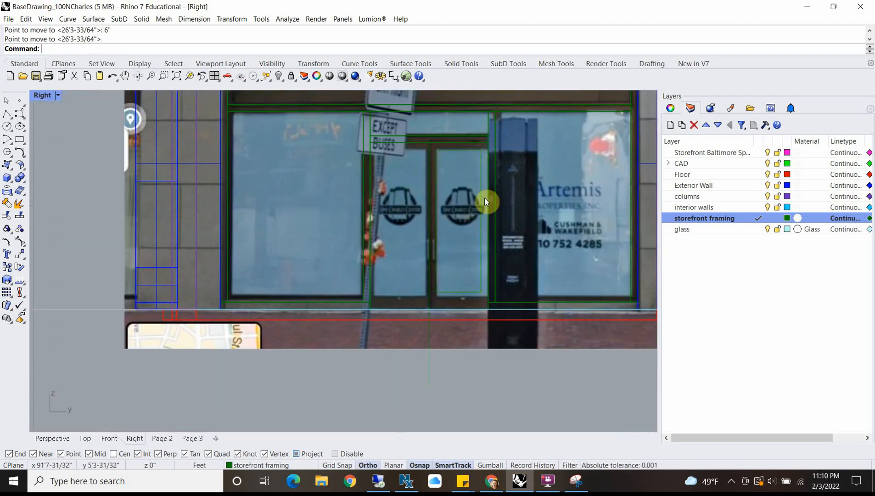
{"action": "left_click", "coordinate": [481, 197]}
{"action": "scroll", "coordinate": [441, 320], "scroll_direction": "up", "scroll_amount": 4}
{"action": "left_click", "coordinate": [440, 329]}
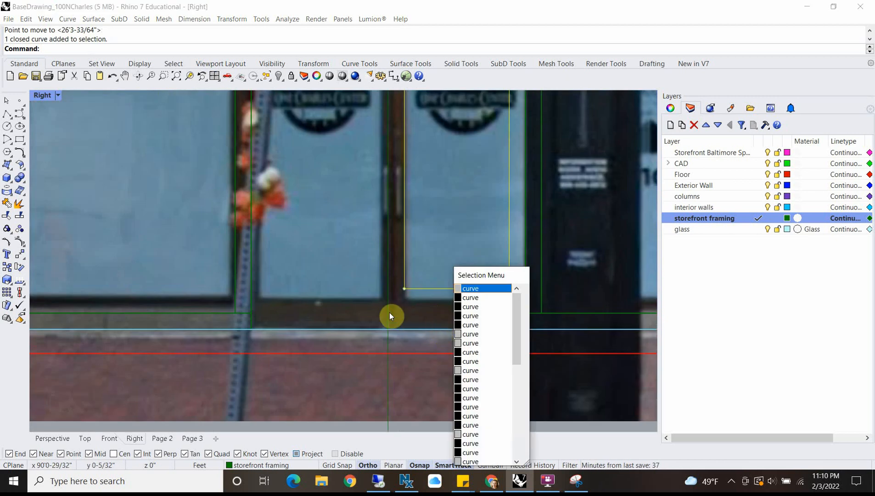
{"action": "key", "text": "Escape"}
{"action": "scroll", "coordinate": [397, 307], "scroll_direction": "down", "scroll_amount": 3}
{"action": "scroll", "coordinate": [413, 202], "scroll_direction": "up", "scroll_amount": 5}
{"action": "left_click", "coordinate": [405, 185]}
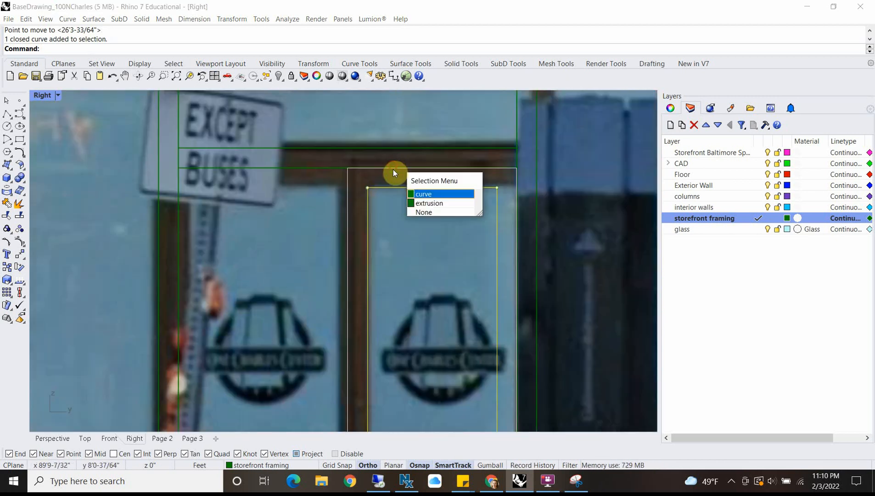
{"action": "left_click", "coordinate": [425, 191]}
{"action": "scroll", "coordinate": [438, 239], "scroll_direction": "down", "scroll_amount": 4}
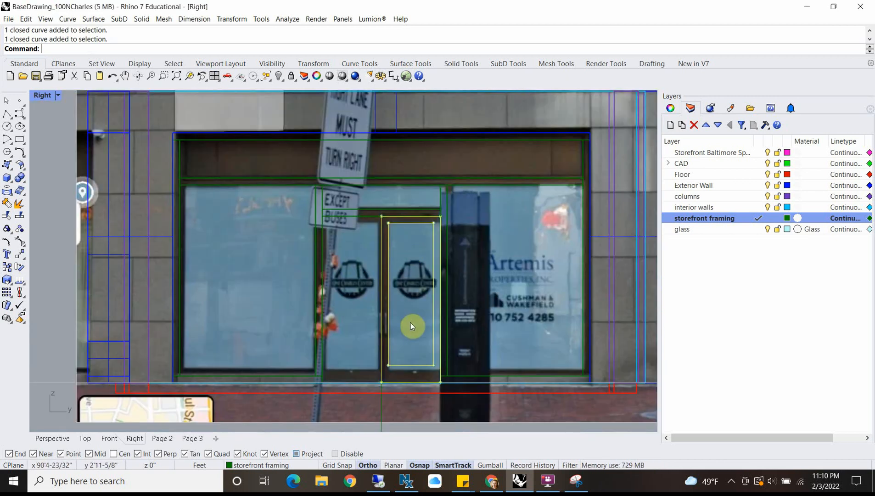
{"action": "key", "text": "Escape"}
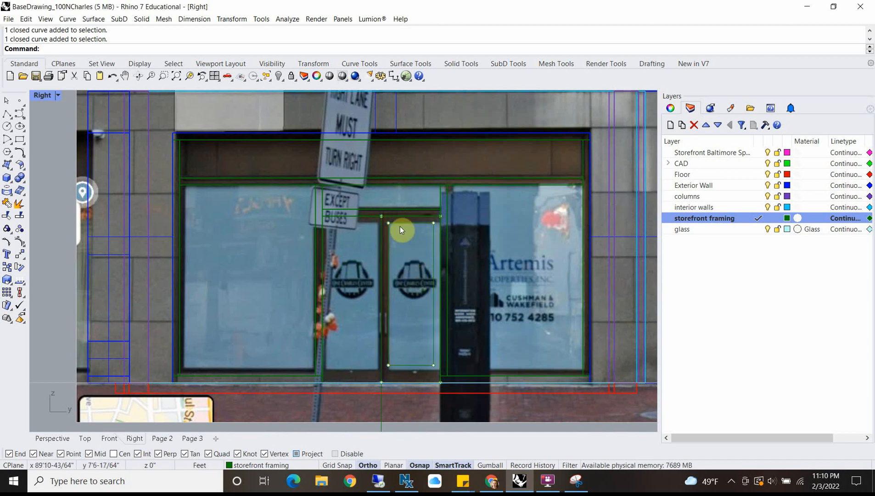
Step: Make glass the current layer and draw a rectangle between the opposite corners of the door leaf's glass opening
{"action": "left_click", "coordinate": [756, 229]}
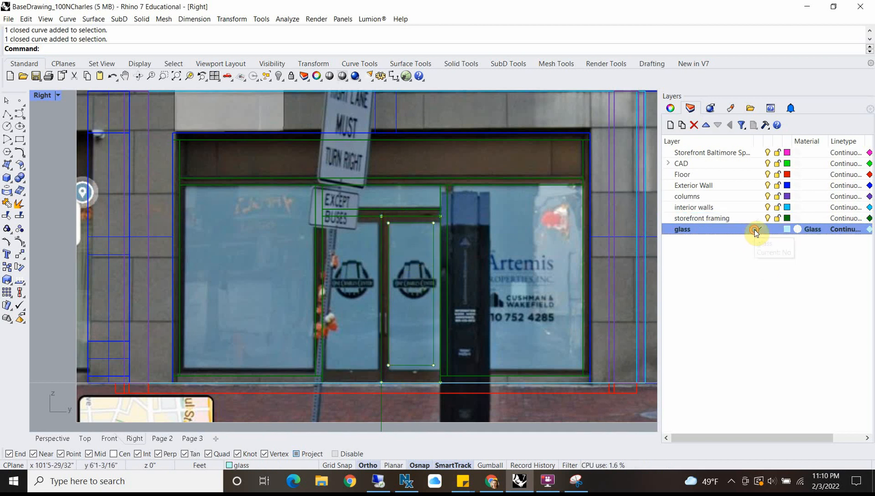
{"action": "left_click", "coordinate": [18, 136]}
{"action": "scroll", "coordinate": [400, 231], "scroll_direction": "up", "scroll_amount": 3}
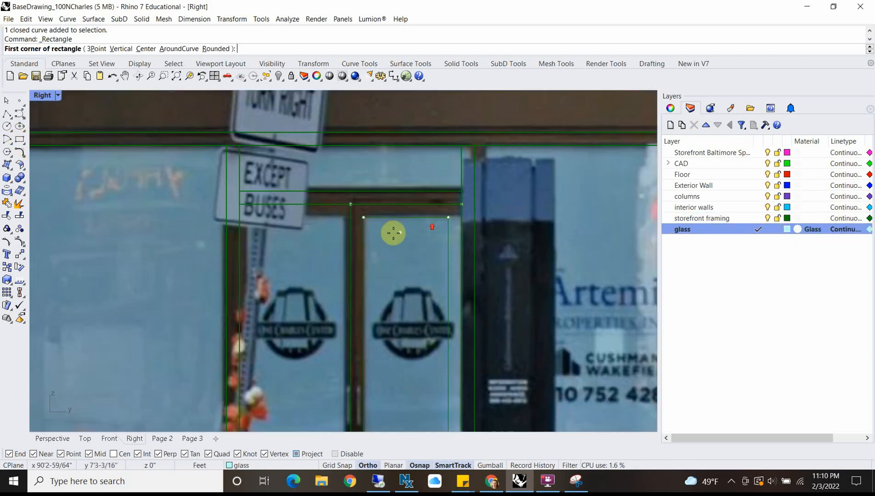
{"action": "left_click", "coordinate": [364, 218]}
{"action": "scroll", "coordinate": [401, 290], "scroll_direction": "down", "scroll_amount": 3}
{"action": "scroll", "coordinate": [414, 349], "scroll_direction": "up", "scroll_amount": 4}
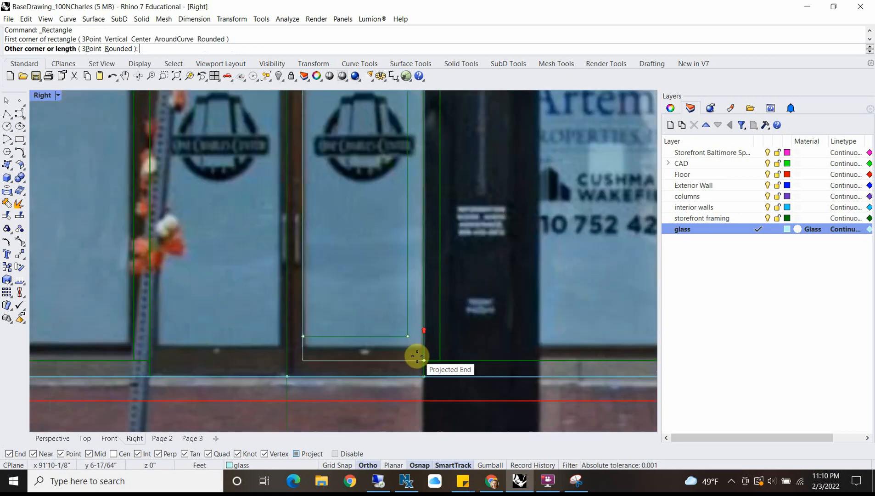
{"action": "left_click", "coordinate": [408, 334]}
{"action": "scroll", "coordinate": [340, 334], "scroll_direction": "down", "scroll_amount": 3}
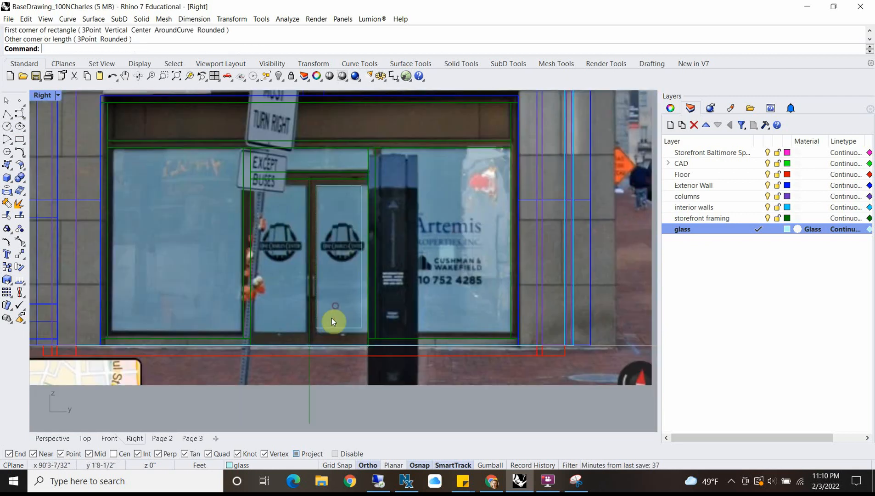
Step: Select the outer door leaf rectangle and its inner opening rectangle, and bring them up in a perspective view
{"action": "scroll", "coordinate": [324, 340], "scroll_direction": "up", "scroll_amount": 3}
{"action": "left_click", "coordinate": [315, 322]}
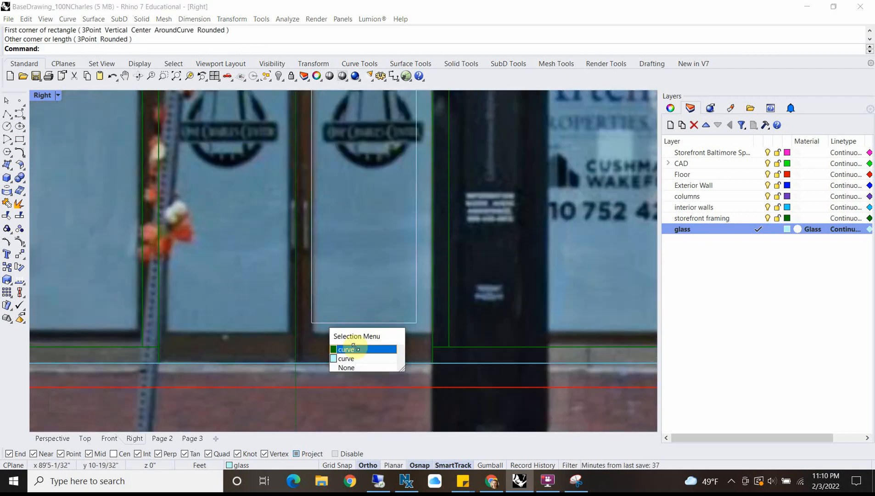
{"action": "left_click", "coordinate": [309, 343]}
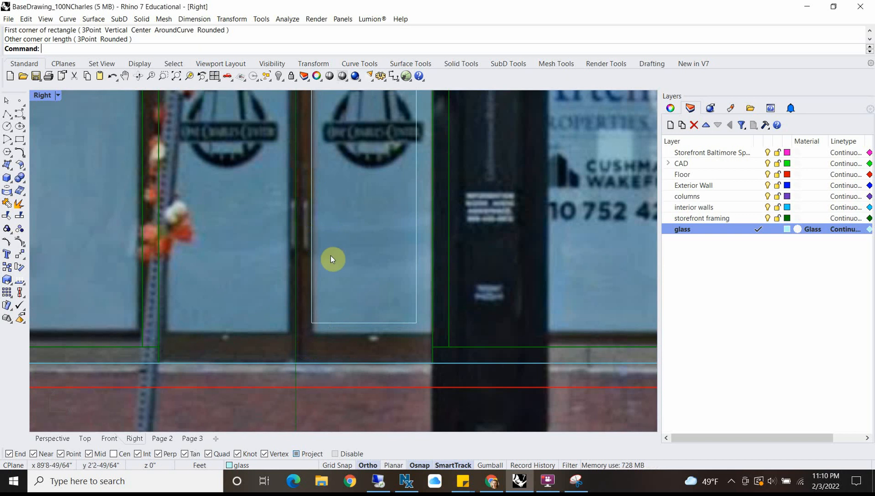
{"action": "scroll", "coordinate": [332, 260], "scroll_direction": "down", "scroll_amount": 3}
{"action": "scroll", "coordinate": [333, 127], "scroll_direction": "up", "scroll_amount": 3}
{"action": "right_click_drag", "start_coordinate": [334, 124], "coordinate": [329, 170]}
{"action": "left_click", "coordinate": [309, 144]}
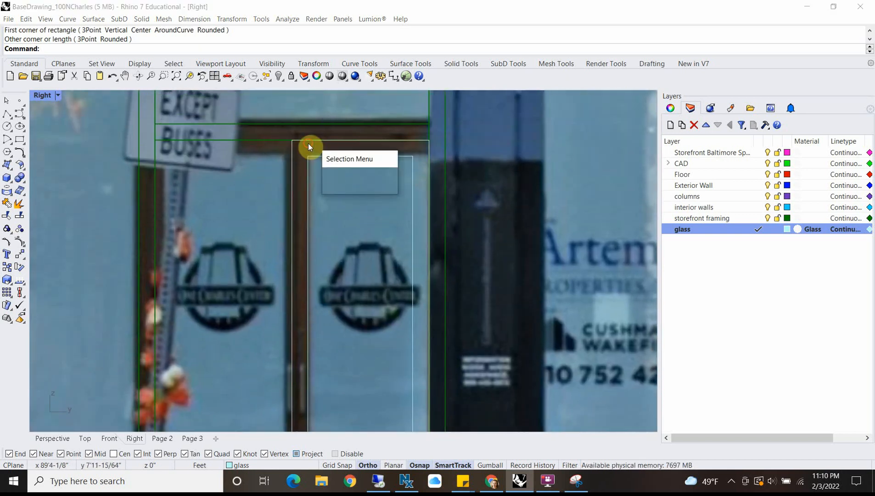
{"action": "left_click", "coordinate": [343, 170]}
{"action": "left_click", "coordinate": [310, 156], "text": "shift"}
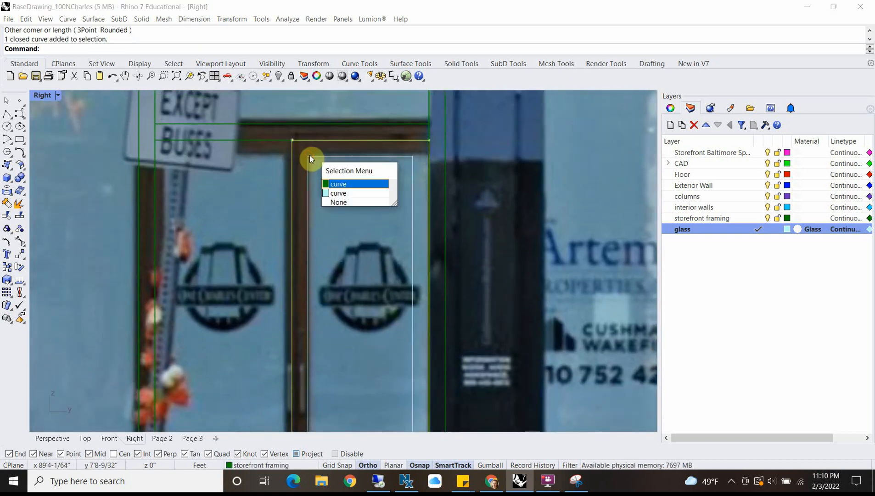
{"action": "left_click", "coordinate": [339, 193]}
{"action": "double_click", "coordinate": [42, 95]}
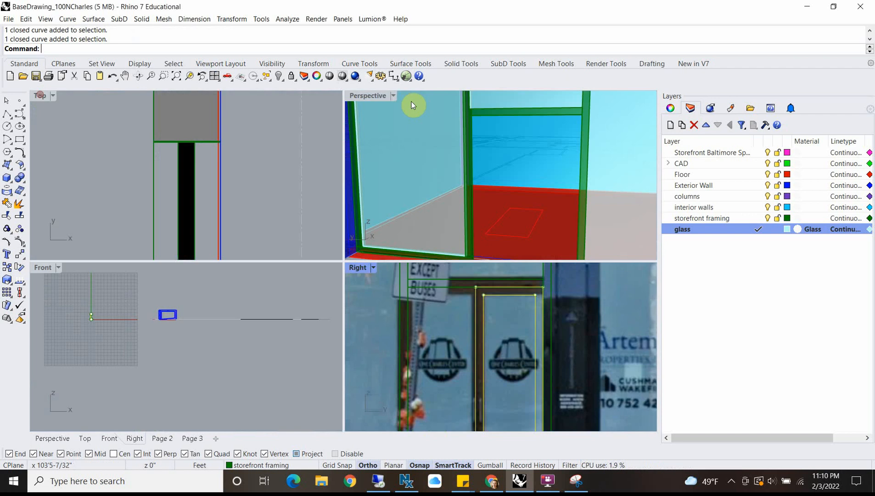
{"action": "scroll", "coordinate": [411, 101], "scroll_direction": "down", "scroll_amount": 10}
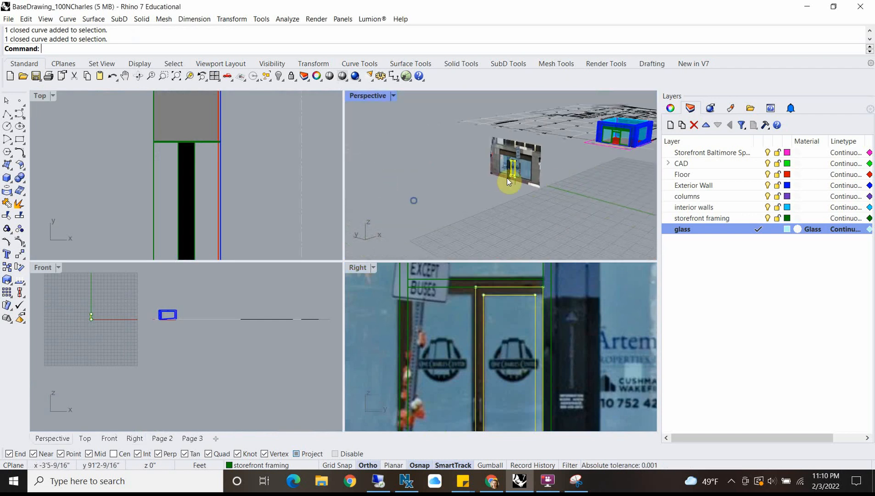
{"action": "scroll", "coordinate": [507, 178], "scroll_direction": "up", "scroll_amount": 10}
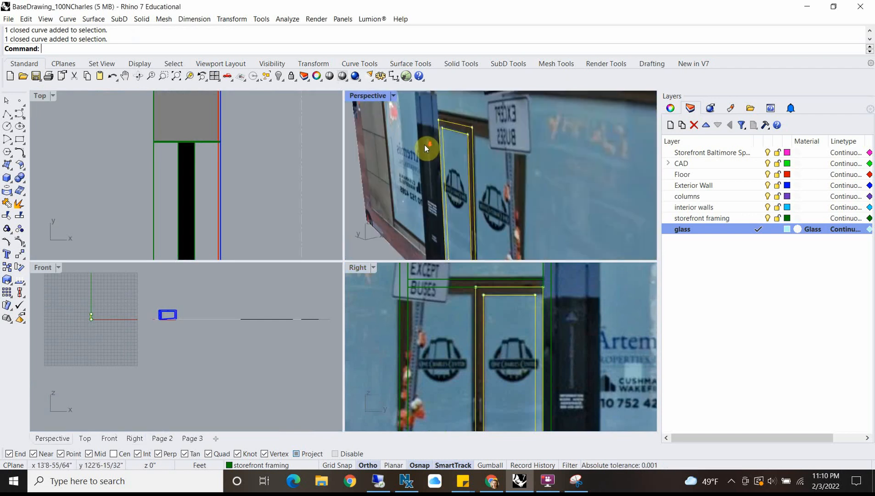
{"action": "type", "text": "xtrudecrv"}
{"action": "key", "text": "Return"}
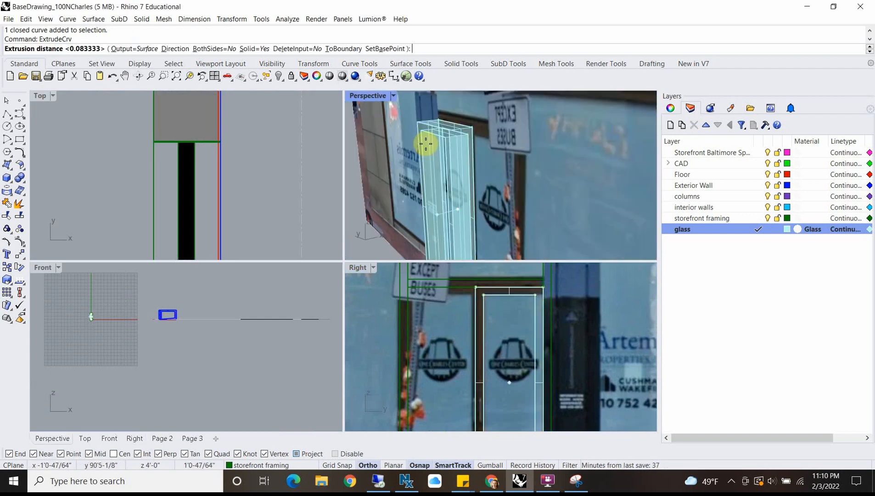
{"action": "key", "text": "Escape"}
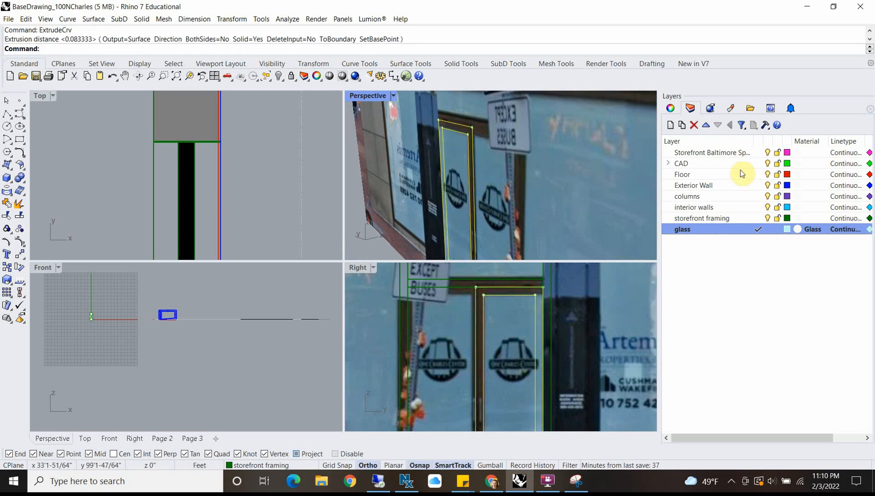
Step: Make storefront framing the current layer and extrude the two selected door rectangles 2" as a solid door frame
{"action": "left_click", "coordinate": [758, 218]}
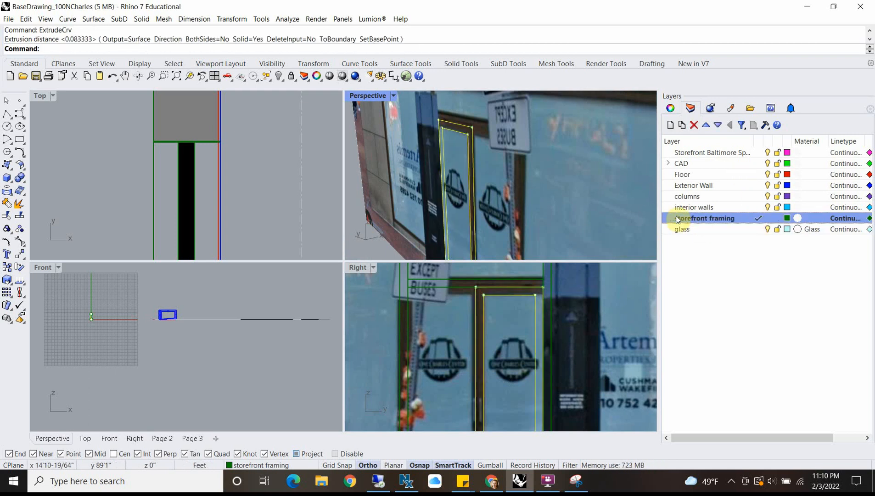
{"action": "type", "text": "Extrudecrv"}
{"action": "key", "text": "Return"}
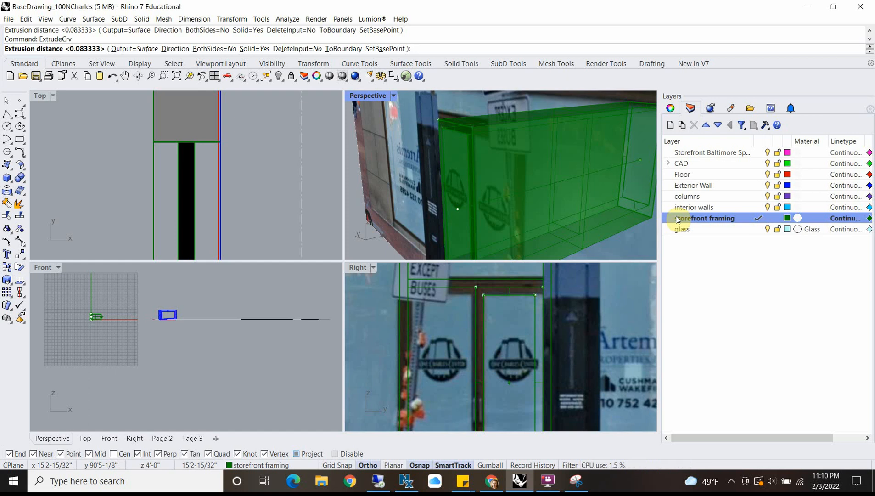
{"action": "type", "text": "2\""}
{"action": "key", "text": "Return"}
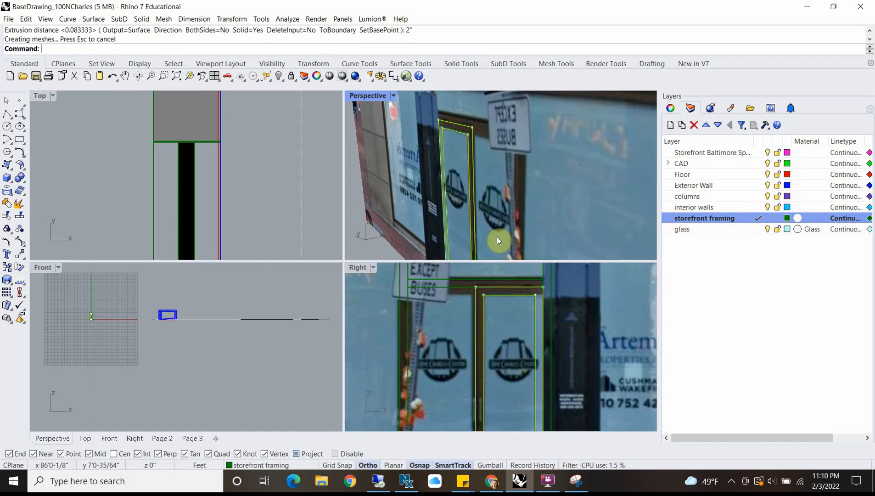
Step: Select only the rectangle for the door's glass pane and make glass the current layer
{"action": "scroll", "coordinate": [190, 188], "scroll_direction": "down", "scroll_amount": 8}
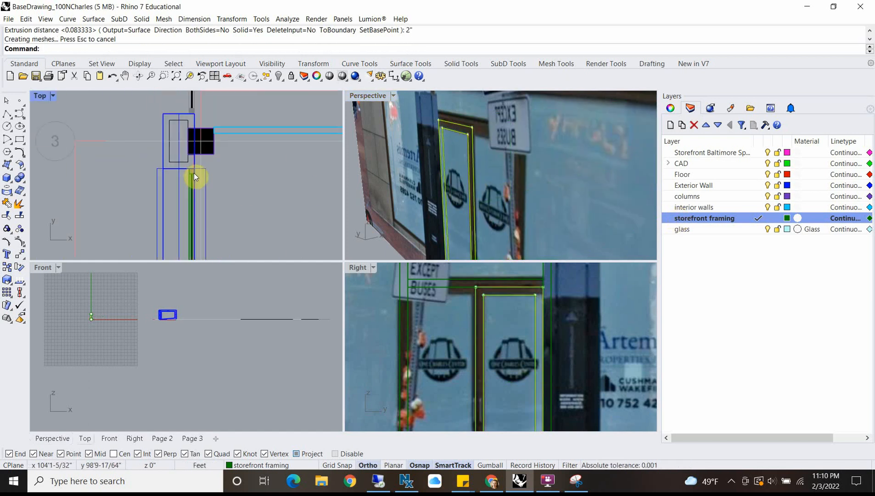
{"action": "scroll", "coordinate": [229, 154], "scroll_direction": "up", "scroll_amount": 10}
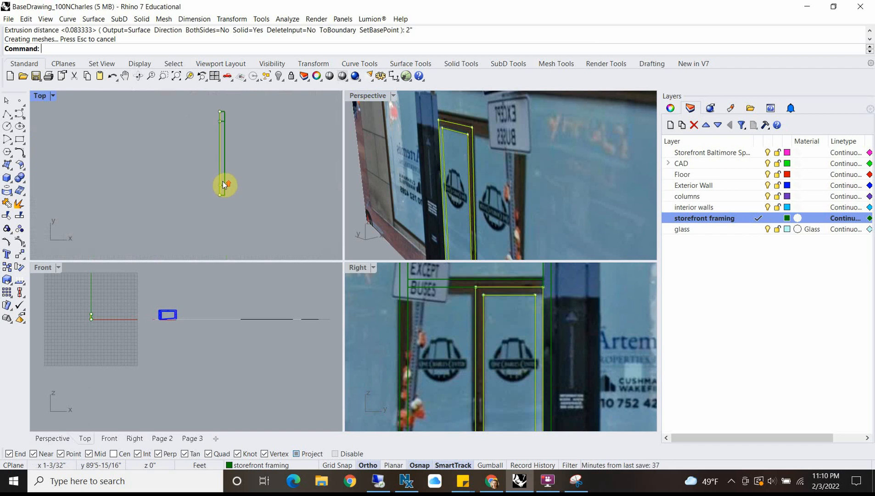
{"action": "left_click", "coordinate": [499, 303]}
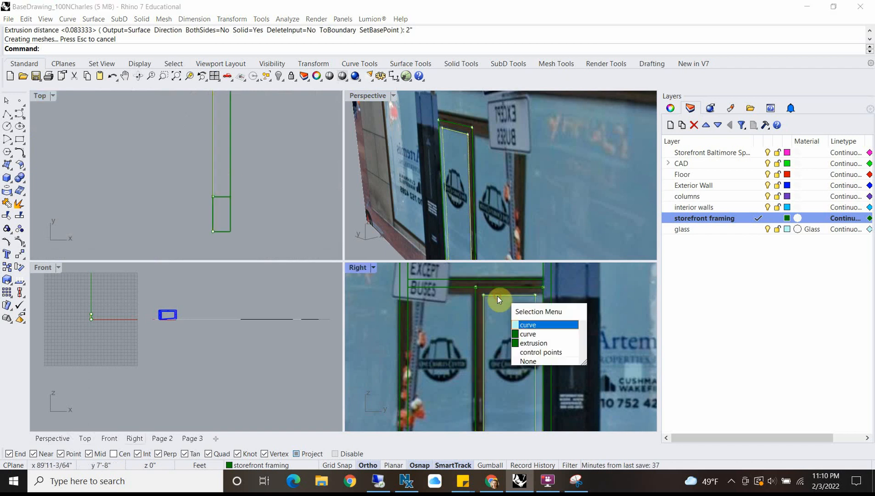
{"action": "left_click", "coordinate": [528, 329]}
{"action": "left_click", "coordinate": [759, 229]}
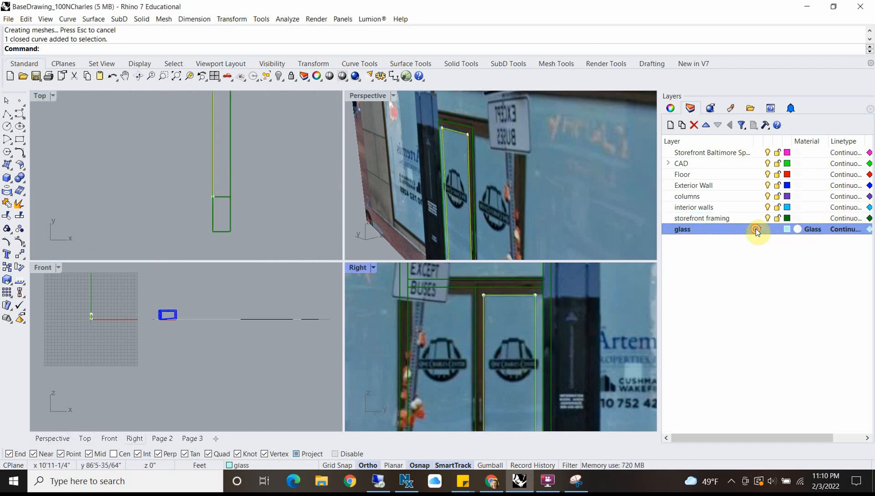
Step: Move the glass pane rectangle 1/2" into the thickness of the door frame in plan
{"action": "scroll", "coordinate": [239, 171], "scroll_direction": "up", "scroll_amount": 3}
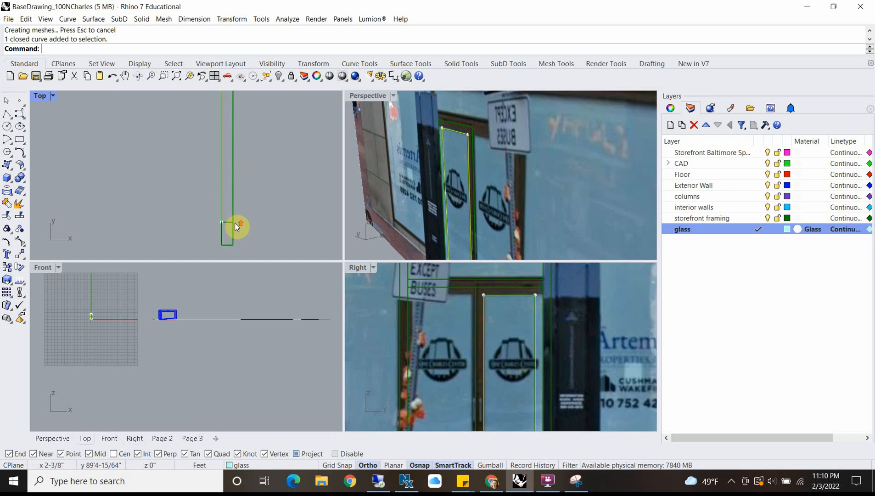
{"action": "type", "text": "m"}
{"action": "key", "text": "Return"}
{"action": "left_click", "coordinate": [261, 201]}
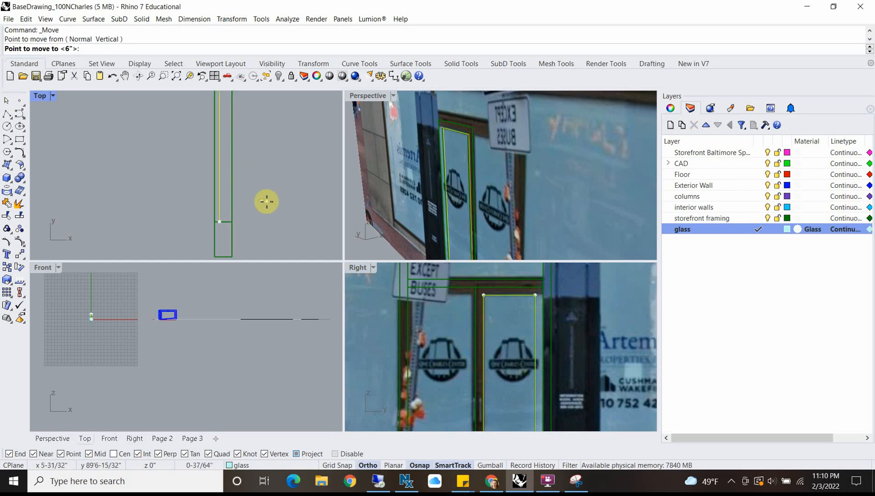
{"action": "type", "text": "1/2"}
{"action": "key", "text": "Return"}
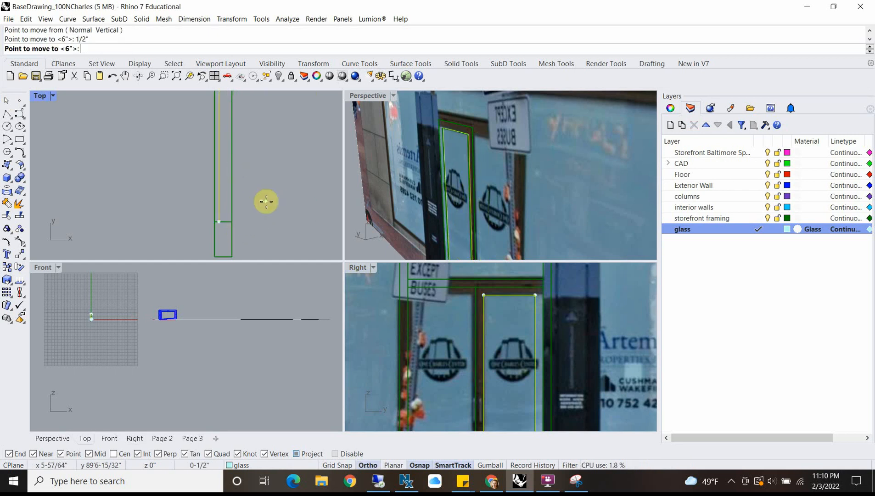
{"action": "left_click", "coordinate": [267, 204]}
Step: Extrude the glass pane rectangle 1" as a solid and clear the selection
{"action": "type", "text": "Extr"}
{"action": "key", "text": "Return"}
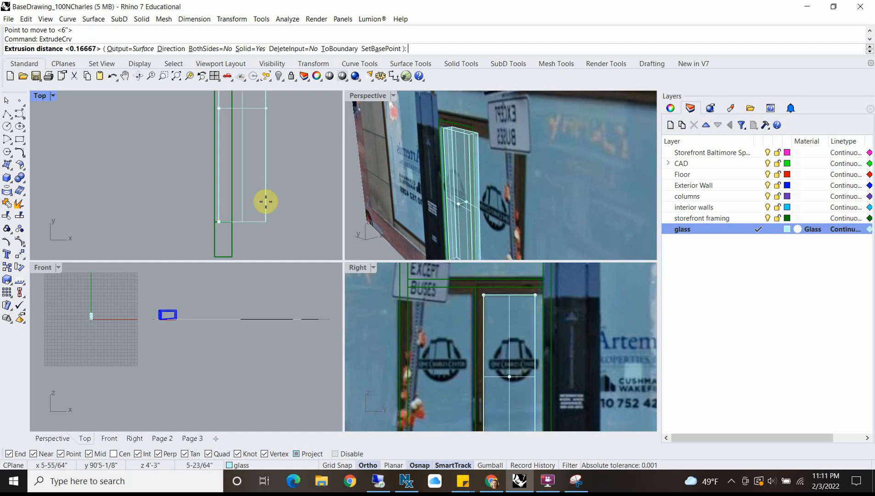
{"action": "type", "text": "1"}
{"action": "key", "text": "Return"}
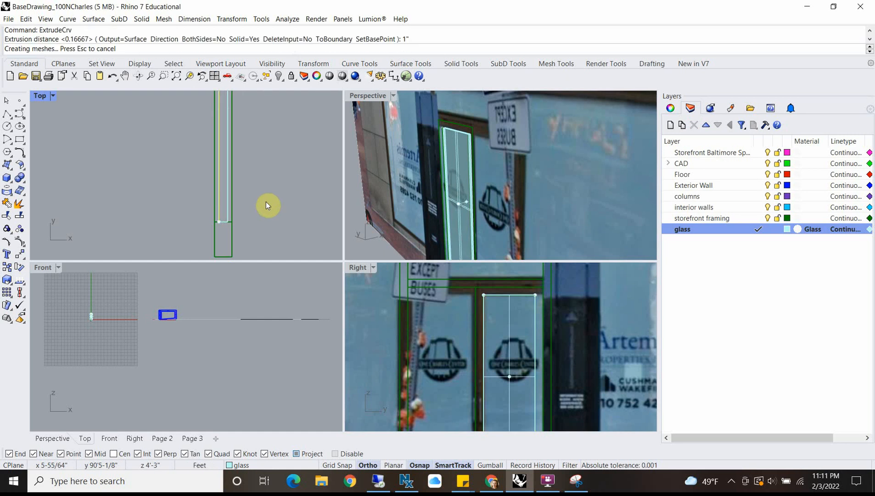
{"action": "scroll", "coordinate": [468, 162], "scroll_direction": "down", "scroll_amount": 10}
{"action": "scroll", "coordinate": [255, 180], "scroll_direction": "down", "scroll_amount": 9}
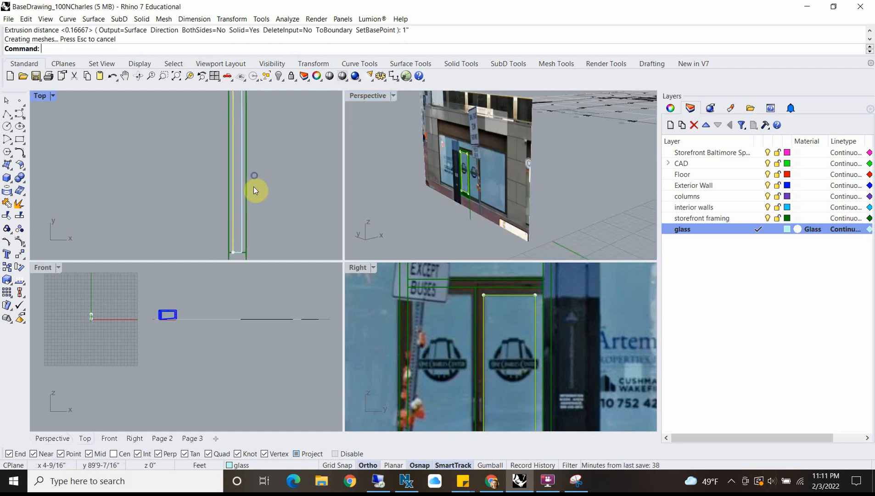
{"action": "scroll", "coordinate": [248, 140], "scroll_direction": "up", "scroll_amount": 7}
{"action": "left_click", "coordinate": [278, 130]}
{"action": "scroll", "coordinate": [251, 140], "scroll_direction": "down", "scroll_amount": 2}
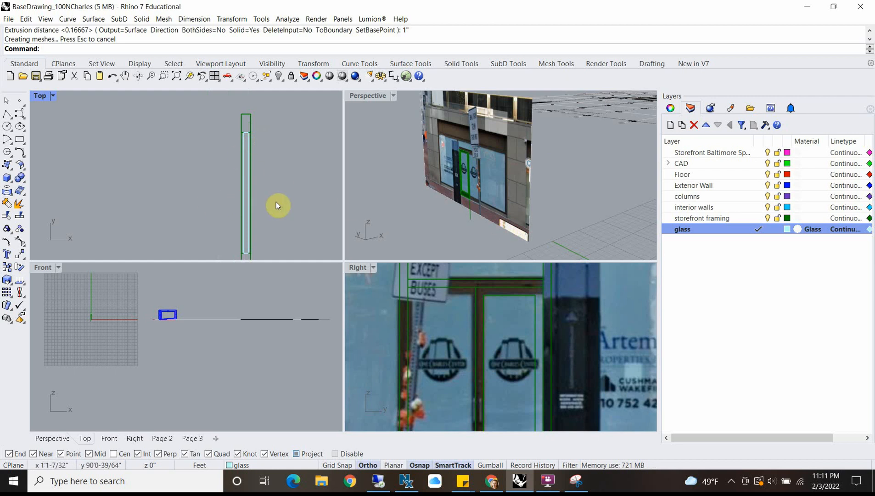
Step: Try outlining the pull on the right-hand door with a rectangle over the photo in the maximized Right view
{"action": "scroll", "coordinate": [485, 402], "scroll_direction": "up", "scroll_amount": 8}
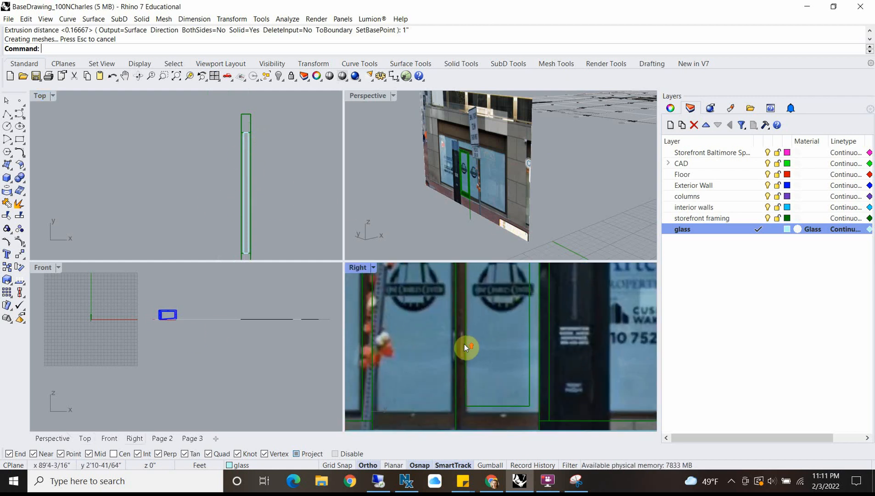
{"action": "scroll", "coordinate": [458, 318], "scroll_direction": "down", "scroll_amount": 3}
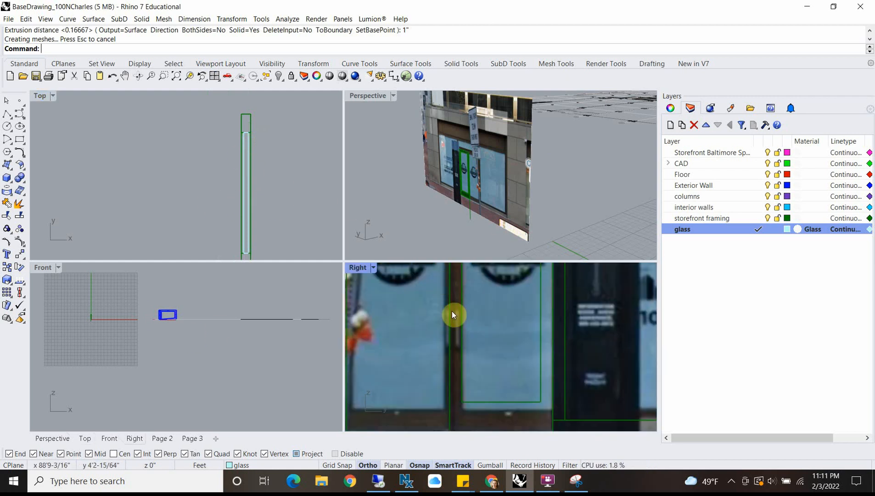
{"action": "scroll", "coordinate": [469, 311], "scroll_direction": "up", "scroll_amount": 3}
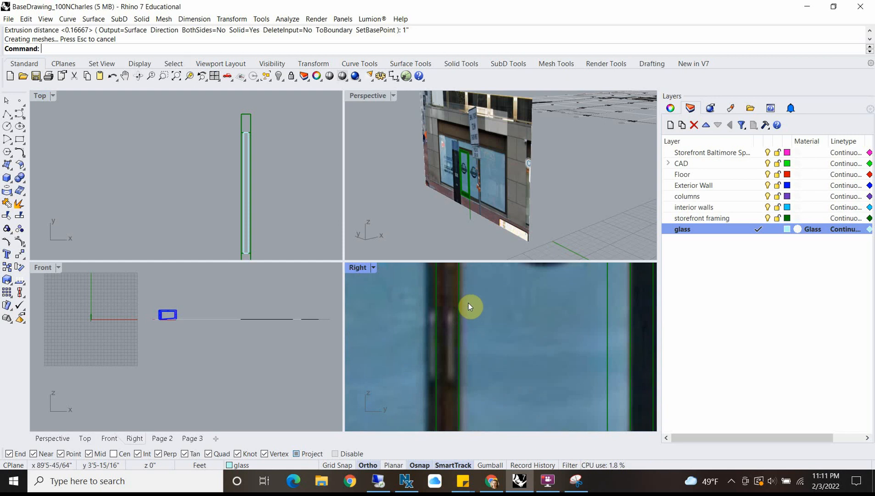
{"action": "scroll", "coordinate": [448, 325], "scroll_direction": "up", "scroll_amount": 5}
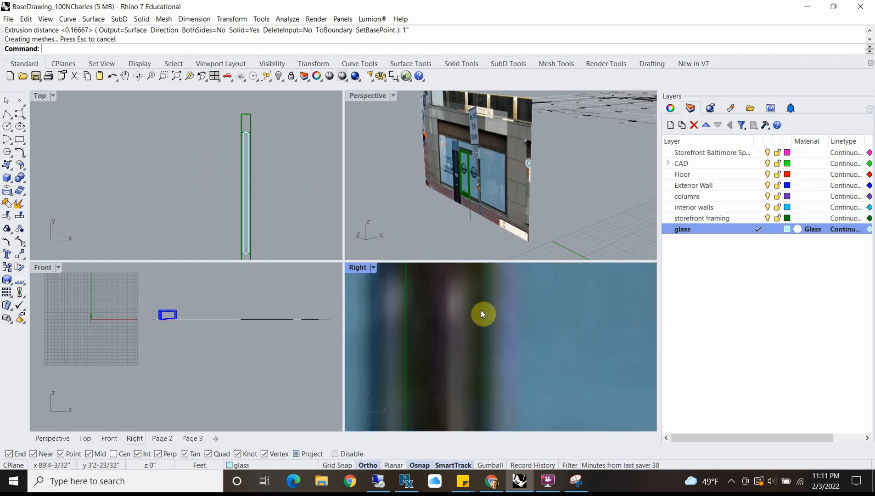
{"action": "scroll", "coordinate": [465, 294], "scroll_direction": "down", "scroll_amount": 4}
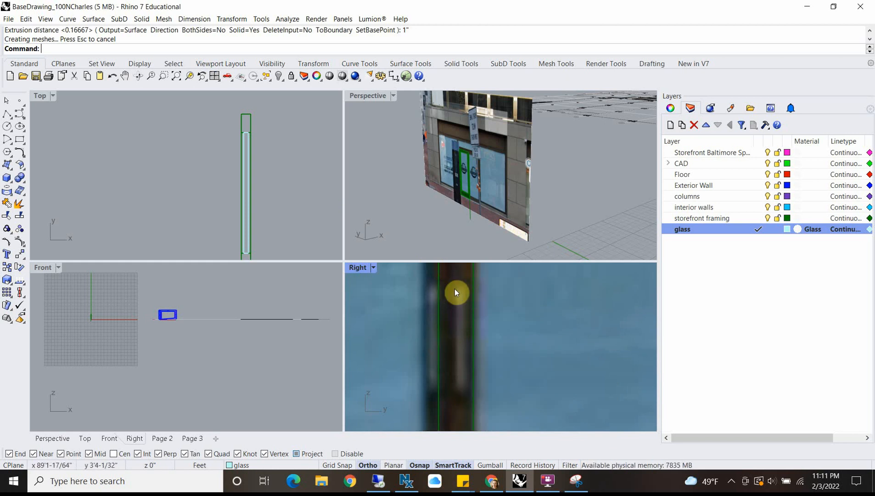
{"action": "double_click", "coordinate": [358, 267]}
{"action": "scroll", "coordinate": [349, 293], "scroll_direction": "down", "scroll_amount": 3}
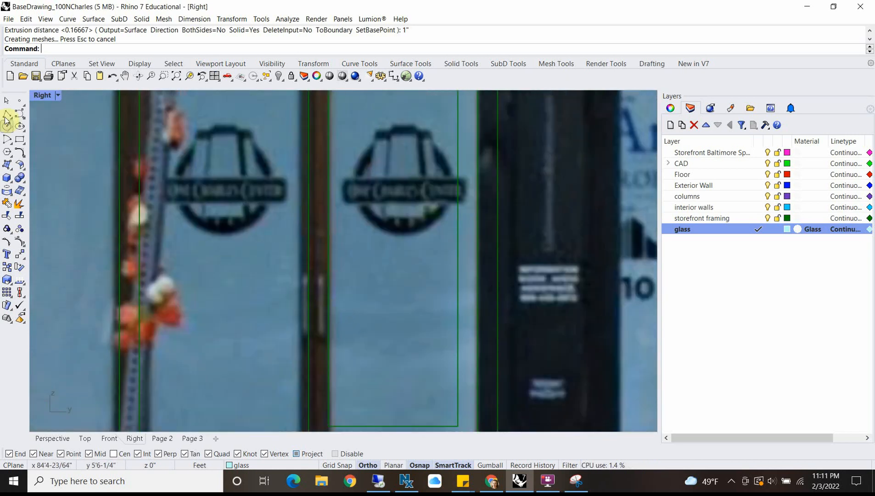
{"action": "left_click", "coordinate": [5, 115]}
{"action": "scroll", "coordinate": [312, 265], "scroll_direction": "up", "scroll_amount": 4}
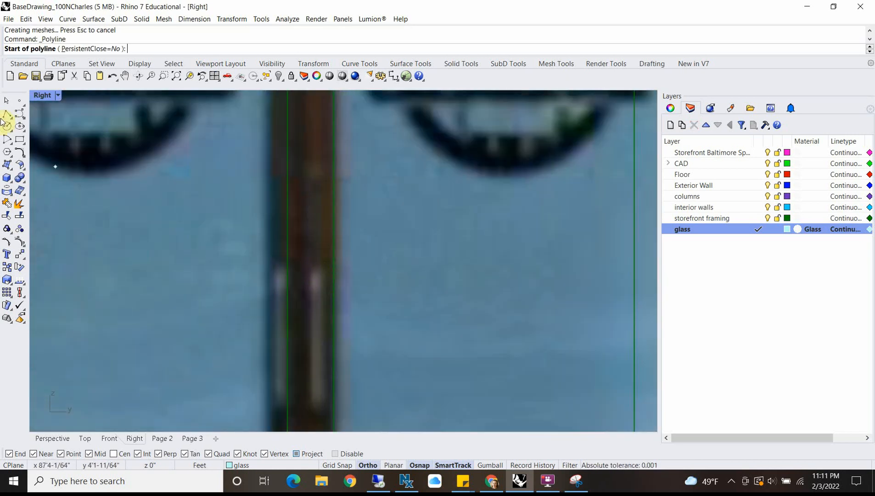
{"action": "left_click", "coordinate": [20, 140]}
{"action": "scroll", "coordinate": [328, 266], "scroll_direction": "up", "scroll_amount": 3}
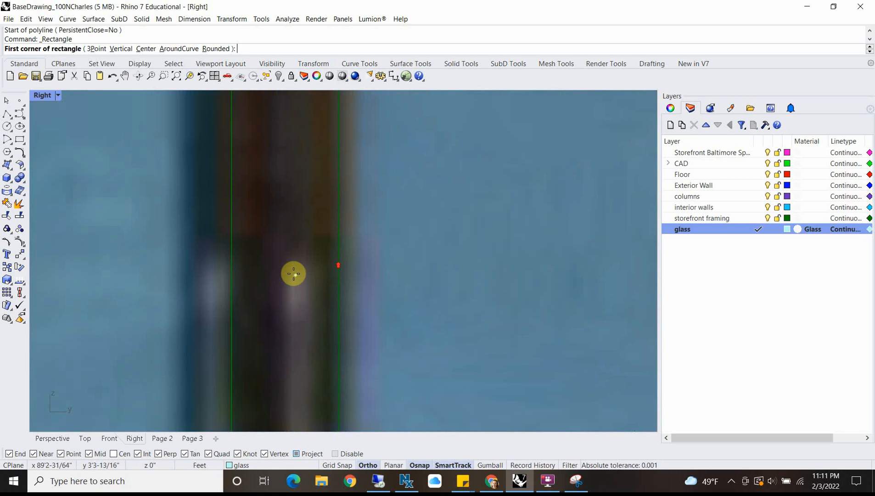
{"action": "left_click", "coordinate": [278, 251]}
{"action": "scroll", "coordinate": [294, 312], "scroll_direction": "down", "scroll_amount": 5}
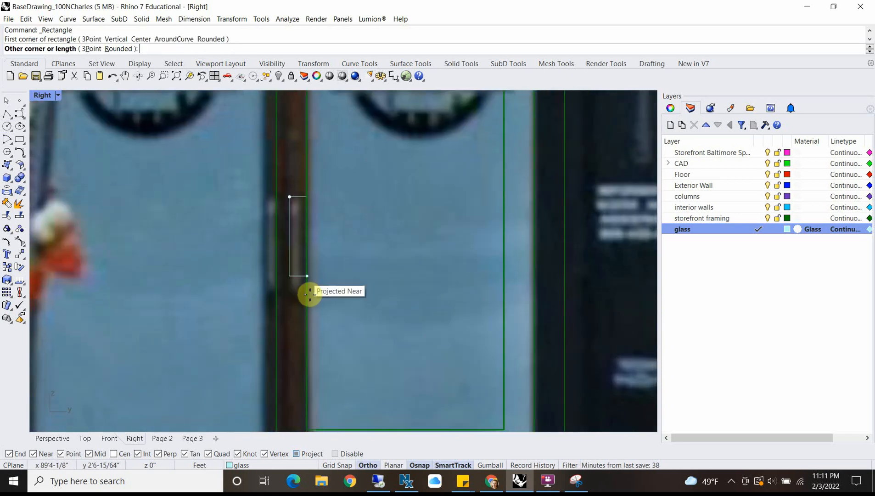
{"action": "left_click", "coordinate": [299, 291]}
Step: Create a new layer named "door pull" and make it the current layer
{"action": "left_click", "coordinate": [670, 125]}
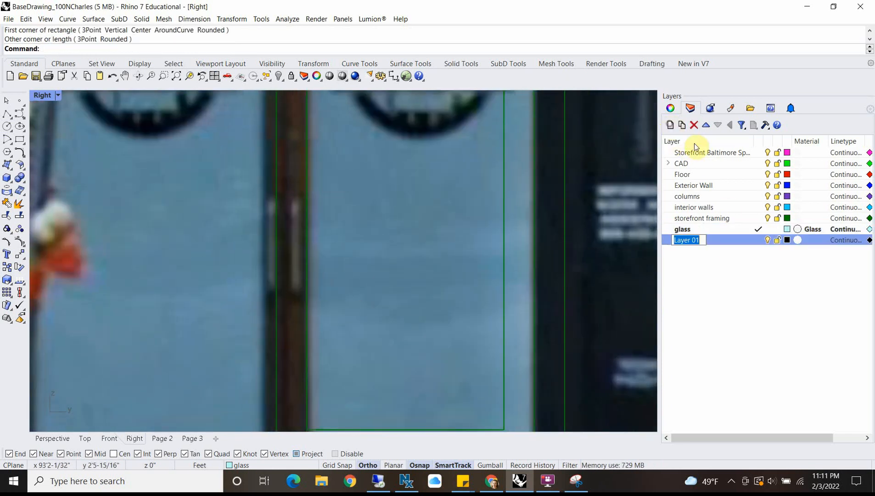
{"action": "type", "text": "handrai"}
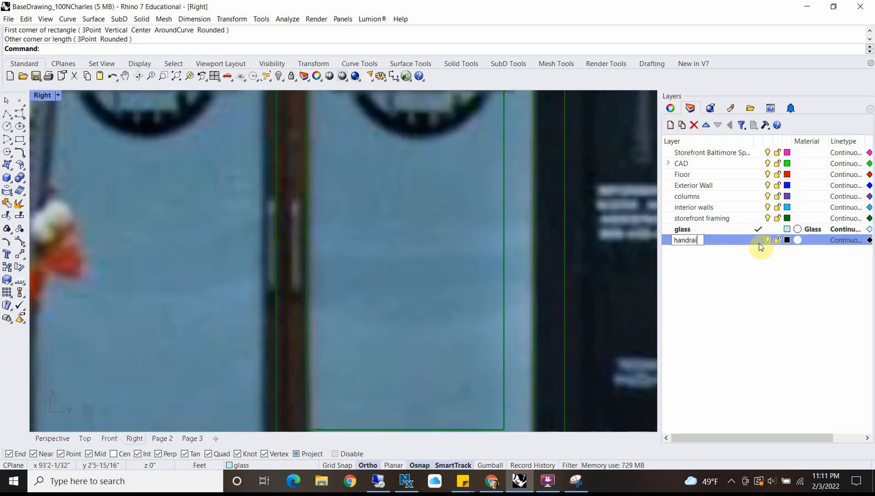
{"action": "key", "text": "BackSpace"}
{"action": "key", "text": "BackSpace"}
{"action": "key", "text": "BackSpace"}
{"action": "key", "text": "BackSpace"}
{"action": "key", "text": "BackSpace"}
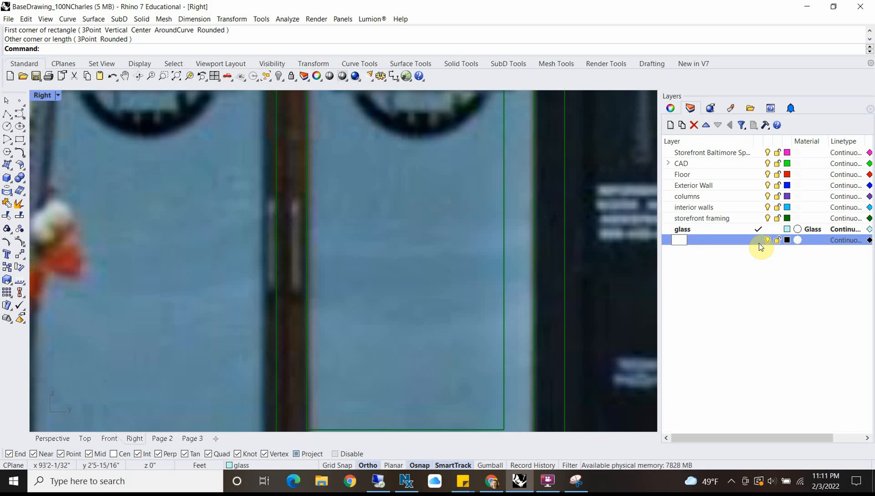
{"action": "type", "text": "d"}
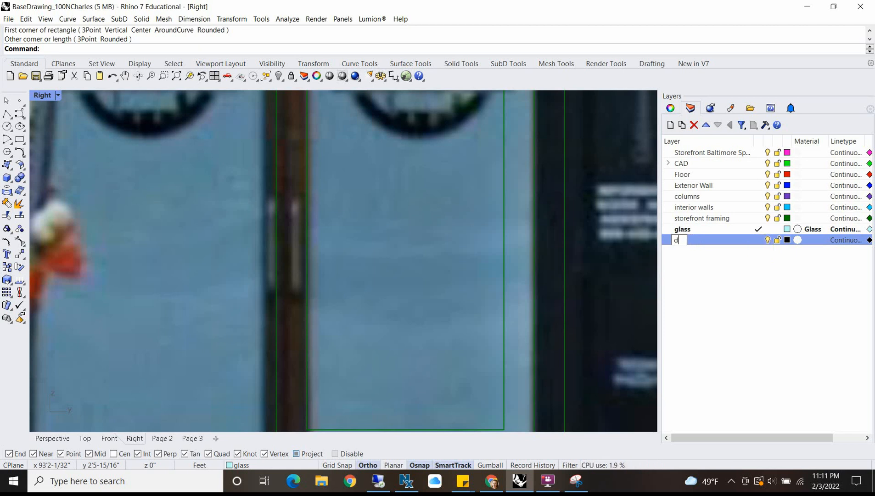
{"action": "type", "text": "oor pull"}
{"action": "key", "text": "Return"}
{"action": "left_click", "coordinate": [758, 240]}
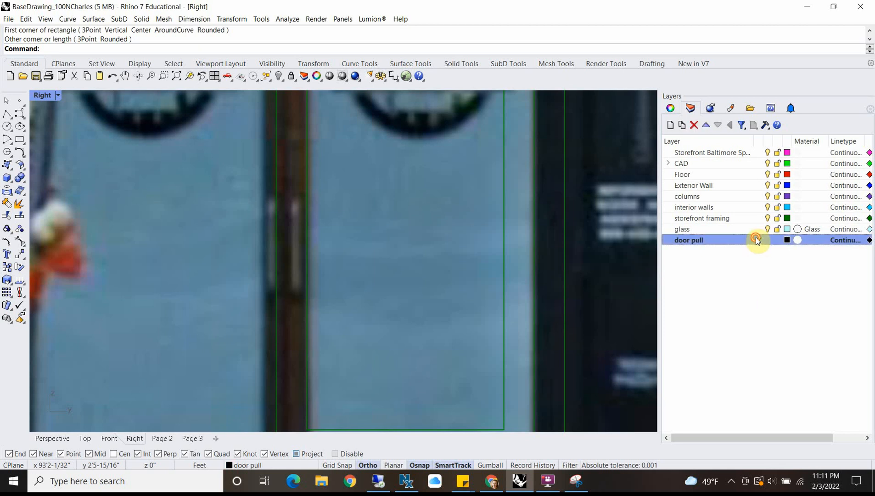
Step: Draw a rectangle around the right-hand door's pull as shown in the photo, on the door pull layer
{"action": "left_click", "coordinate": [20, 139]}
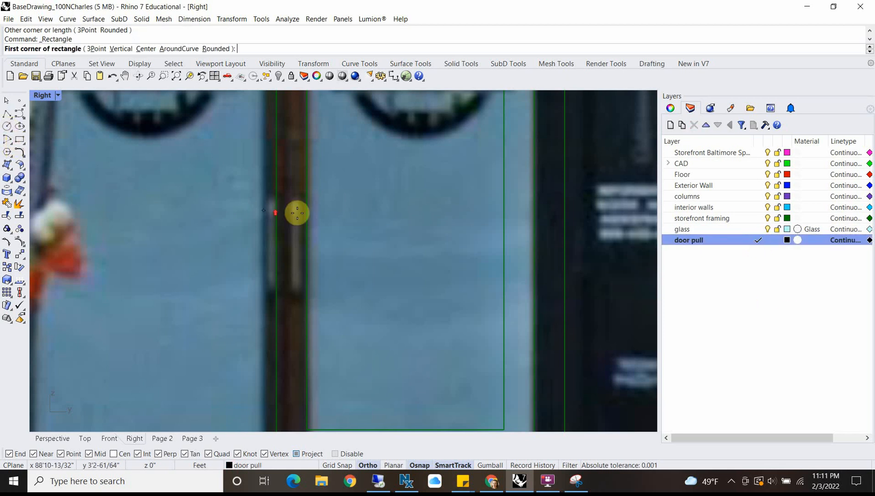
{"action": "scroll", "coordinate": [288, 187], "scroll_direction": "up", "scroll_amount": 5}
{"action": "left_click", "coordinate": [281, 178]}
{"action": "scroll", "coordinate": [296, 321], "scroll_direction": "down", "scroll_amount": 3}
{"action": "scroll", "coordinate": [295, 340], "scroll_direction": "up", "scroll_amount": 3}
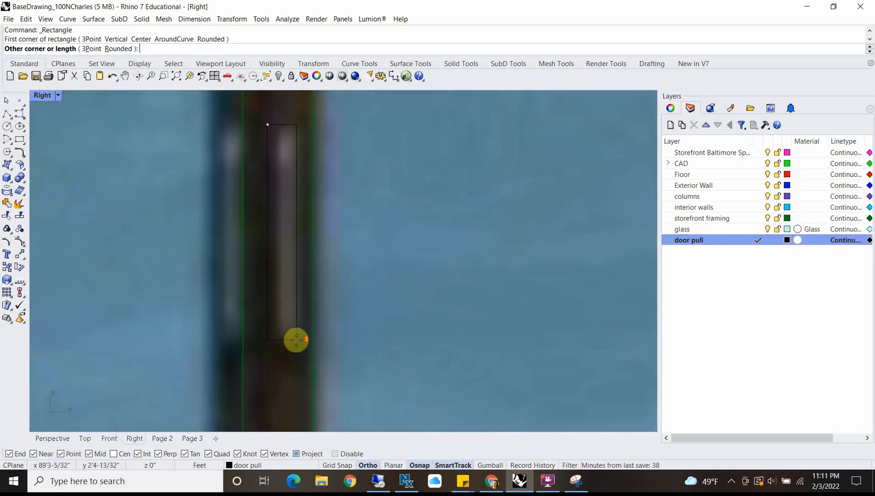
{"action": "left_click", "coordinate": [301, 347]}
Step: Extrude the door pull rectangle 4" outward from the door face as a solid
{"action": "left_click", "coordinate": [302, 329]}
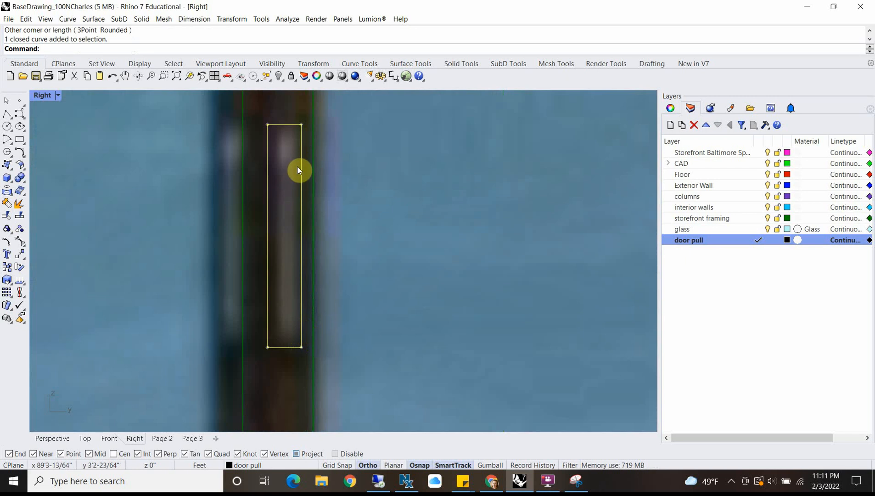
{"action": "scroll", "coordinate": [299, 166], "scroll_direction": "down", "scroll_amount": 3}
{"action": "key", "text": "Return"}
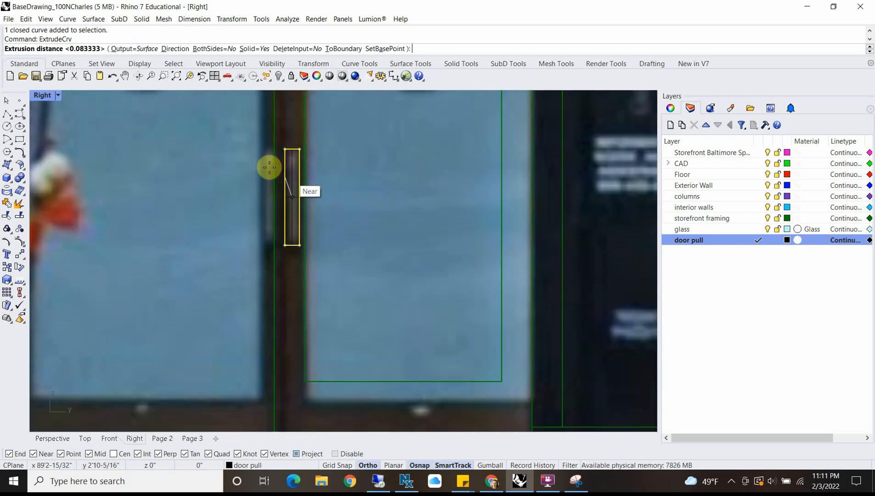
{"action": "double_click", "coordinate": [43, 97]}
{"action": "scroll", "coordinate": [172, 220], "scroll_direction": "down", "scroll_amount": 3}
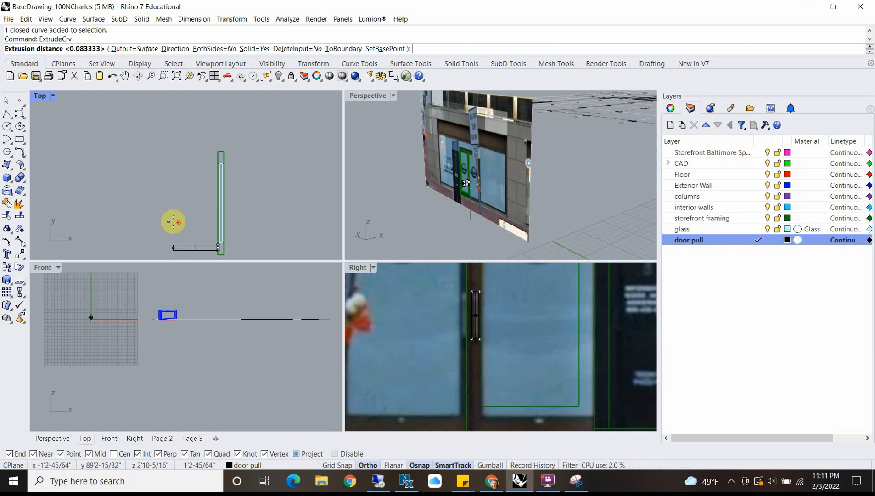
{"action": "type", "text": "4"}
{"action": "key", "text": "Return"}
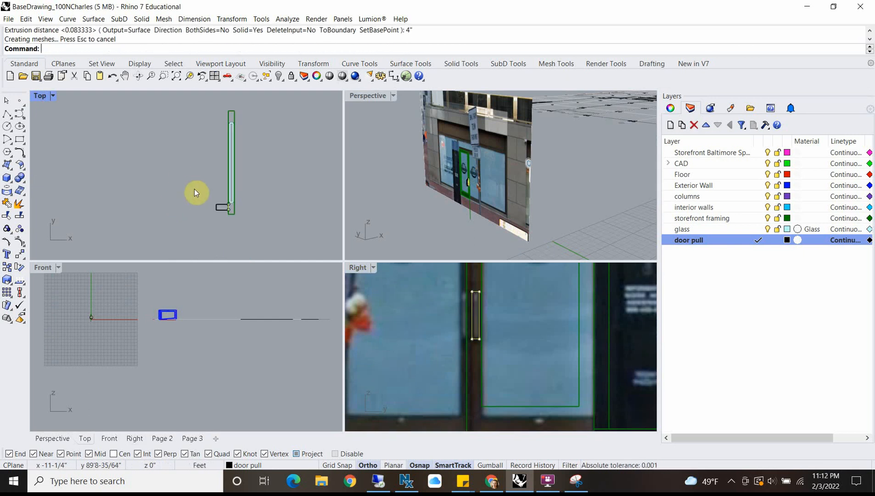
Step: In the maximized Front view, trace the extruded pull's two horizontal edges and outer vertical edge with an open three-segment polyline
{"action": "scroll", "coordinate": [239, 209], "scroll_direction": "up", "scroll_amount": 2}
{"action": "scroll", "coordinate": [191, 200], "scroll_direction": "up", "scroll_amount": 3}
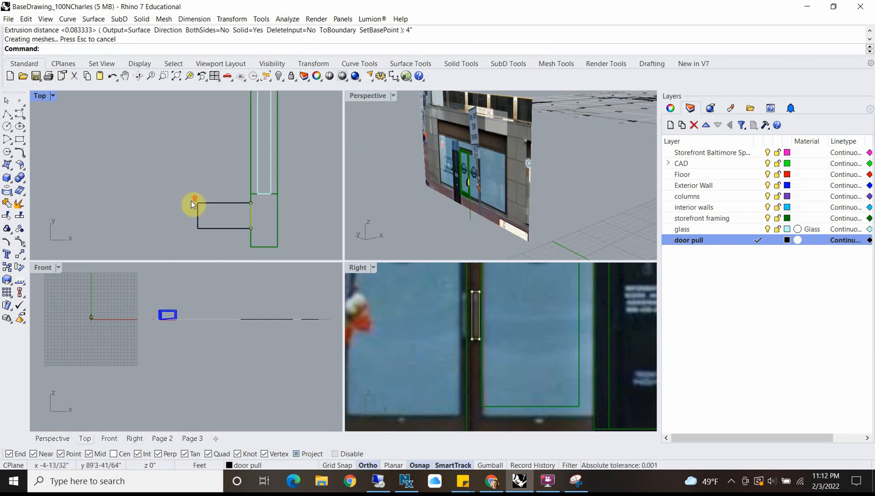
{"action": "left_click", "coordinate": [224, 203]}
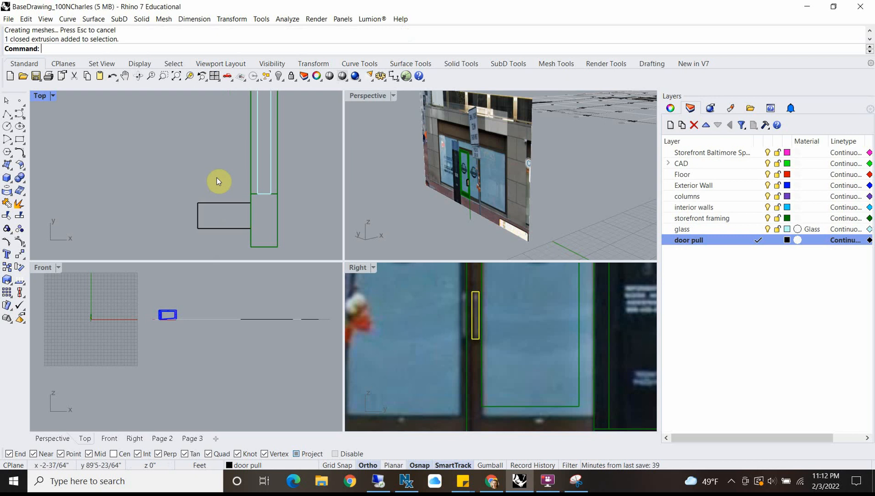
{"action": "scroll", "coordinate": [184, 294], "scroll_direction": "down", "scroll_amount": 1}
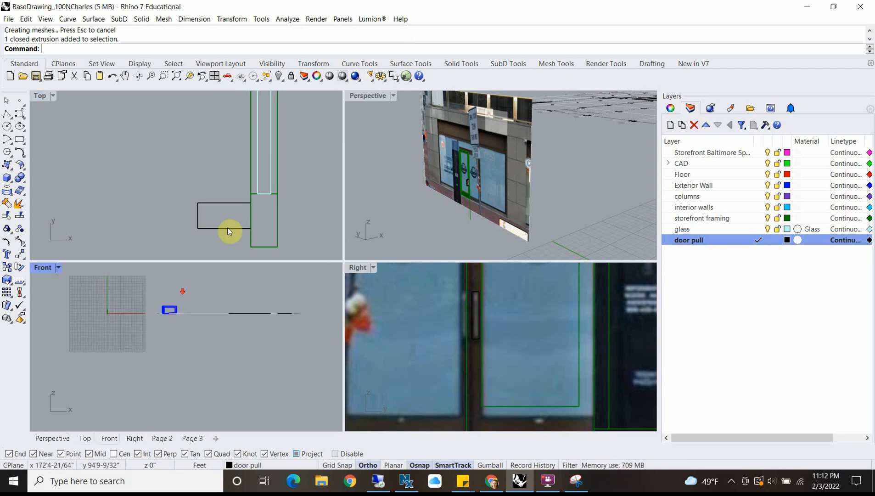
{"action": "scroll", "coordinate": [236, 189], "scroll_direction": "down", "scroll_amount": 3}
{"action": "scroll", "coordinate": [211, 317], "scroll_direction": "up", "scroll_amount": 6}
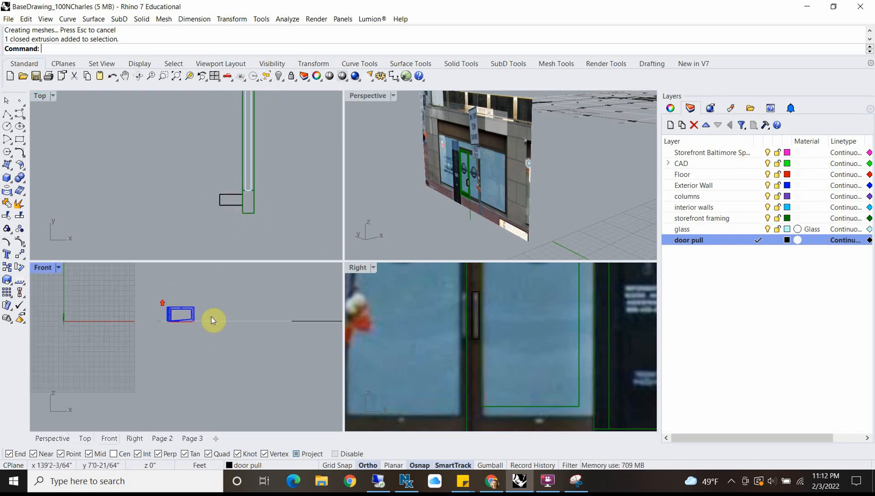
{"action": "scroll", "coordinate": [94, 322], "scroll_direction": "down", "scroll_amount": 3}
{"action": "scroll", "coordinate": [196, 332], "scroll_direction": "up", "scroll_amount": 8}
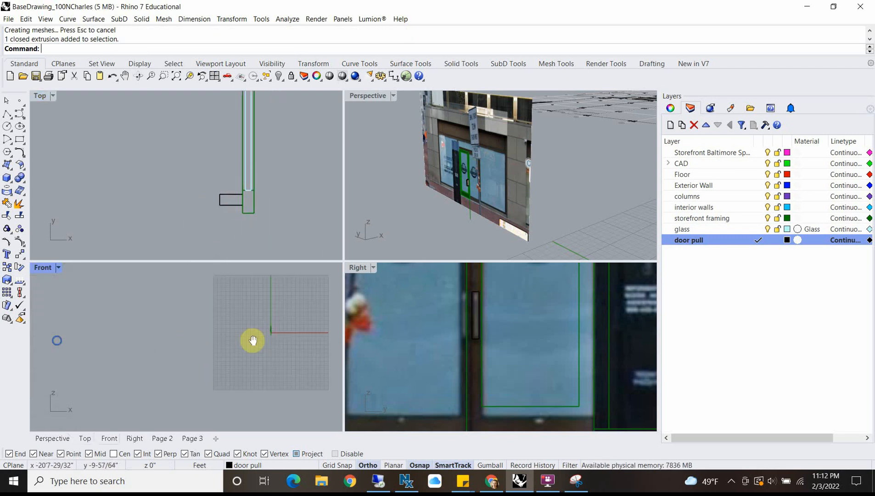
{"action": "double_click", "coordinate": [42, 267]}
{"action": "scroll", "coordinate": [377, 221], "scroll_direction": "up", "scroll_amount": 4}
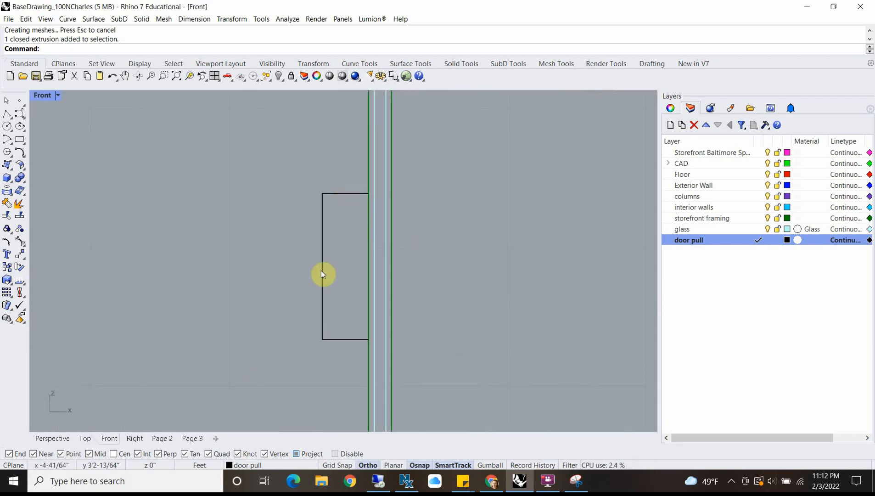
{"action": "left_click", "coordinate": [7, 114]}
{"action": "scroll", "coordinate": [376, 211], "scroll_direction": "up", "scroll_amount": 3}
{"action": "left_click", "coordinate": [349, 178]}
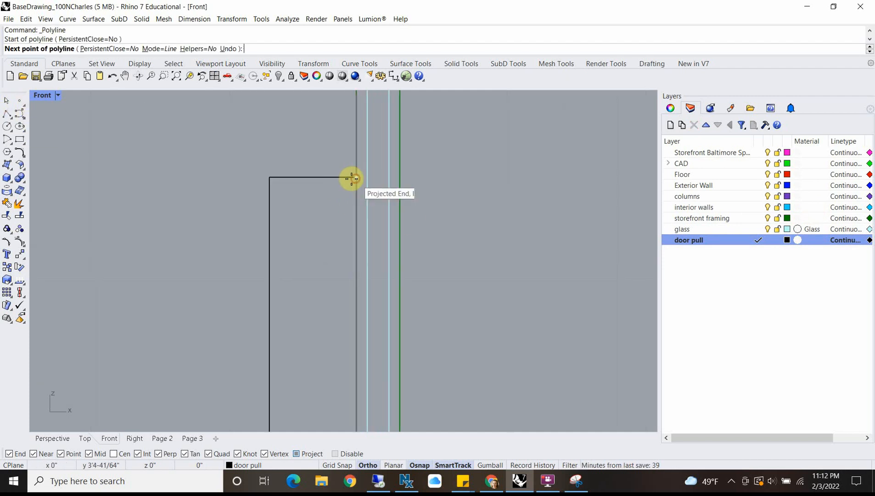
{"action": "left_click", "coordinate": [269, 178]}
{"action": "scroll", "coordinate": [280, 235], "scroll_direction": "down", "scroll_amount": 5}
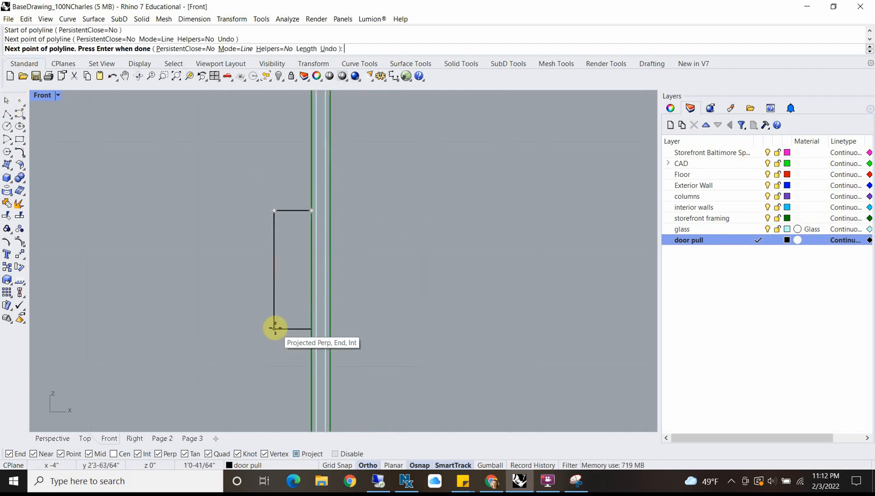
{"action": "left_click", "coordinate": [274, 328]}
{"action": "left_click", "coordinate": [308, 328]}
{"action": "key", "text": "Return"}
Step: Try filleting the corners of the pull's open profile polyline with a 1" radius, and undo it
{"action": "left_click", "coordinate": [286, 328]}
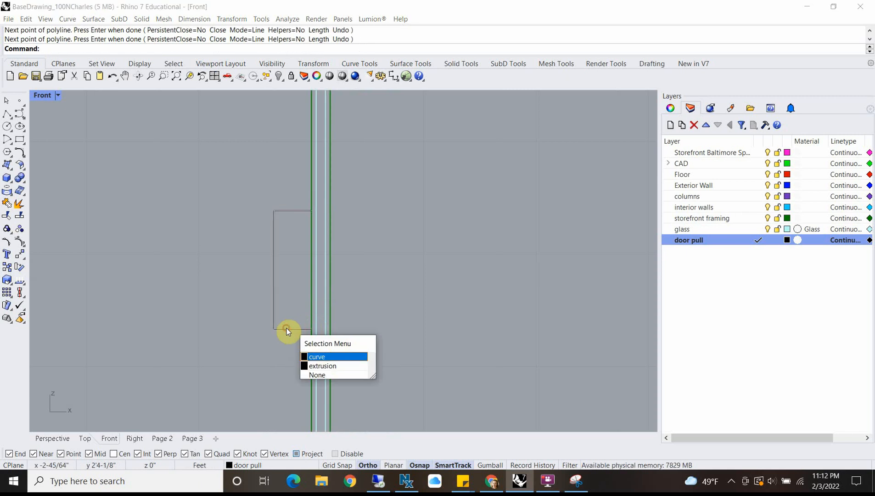
{"action": "left_click", "coordinate": [319, 356]}
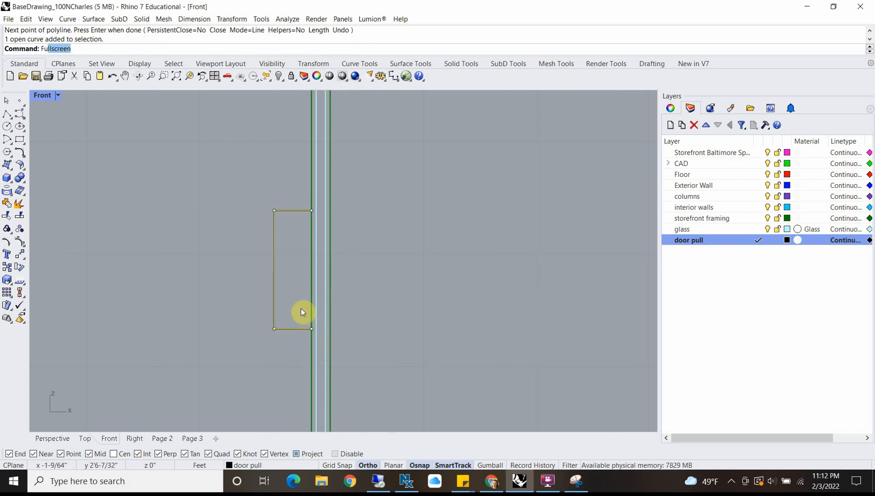
{"action": "type", "text": "Fillet"}
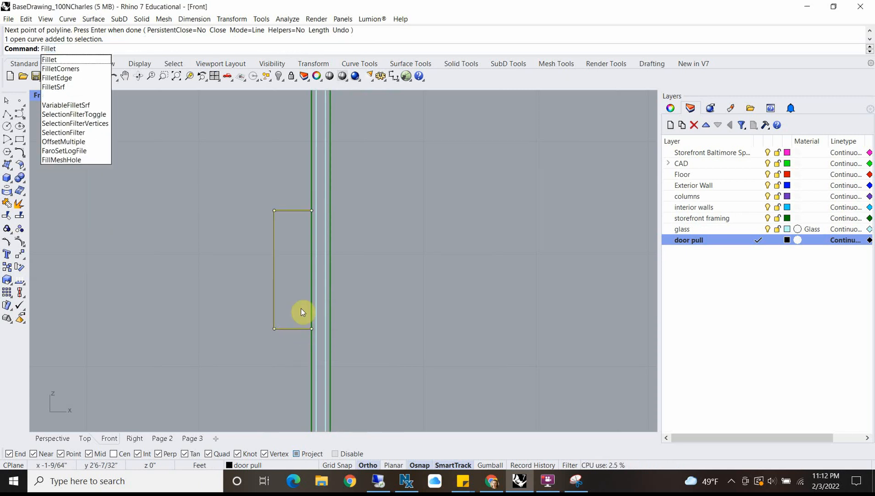
{"action": "left_click", "coordinate": [62, 69]}
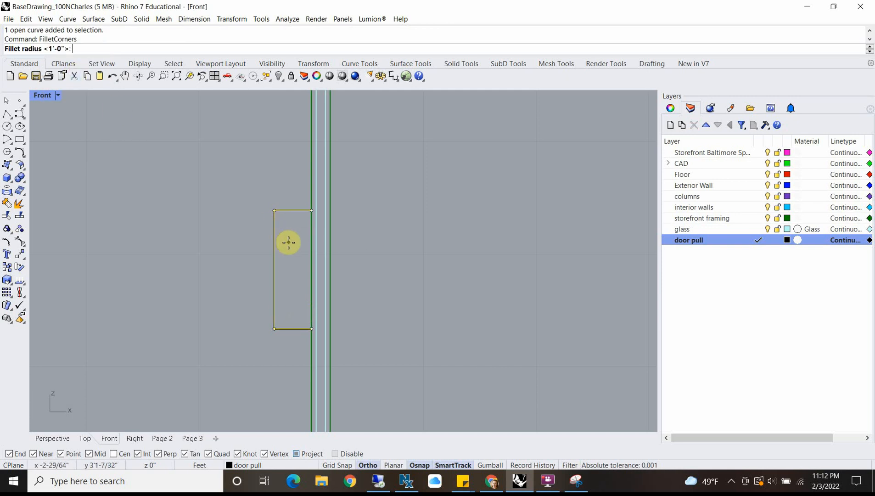
{"action": "type", "text": "1\""}
{"action": "key", "text": "Return"}
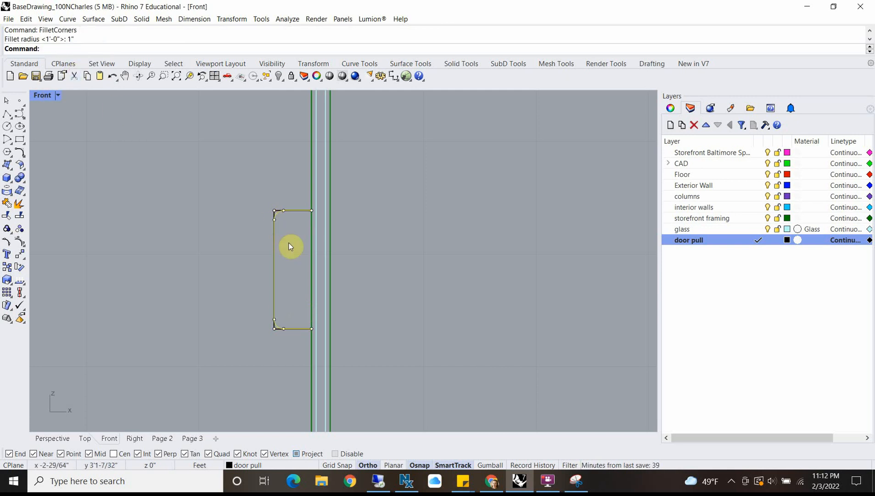
{"action": "scroll", "coordinate": [296, 285], "scroll_direction": "up", "scroll_amount": 3}
{"action": "key", "text": "ctrl+z"}
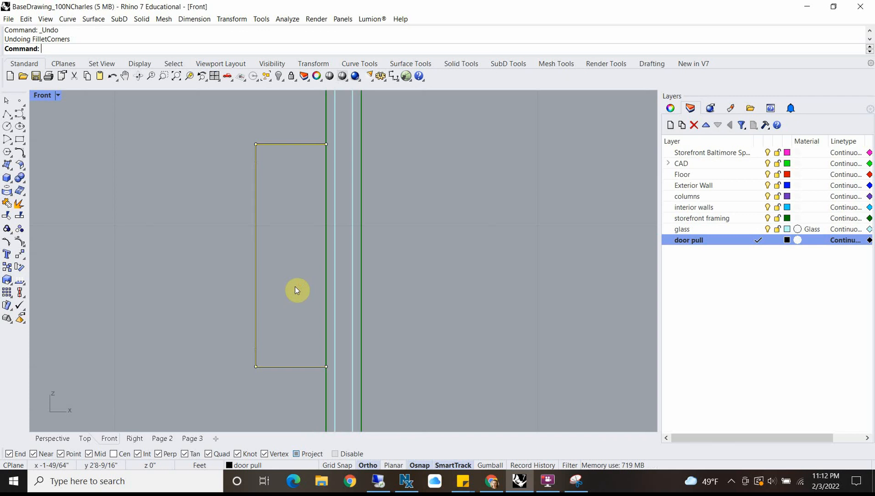
Step: Fillet the corners of the door pull's open profile polyline with a 1.5" radius
{"action": "key", "text": "Return"}
{"action": "type", "text": "1.5"}
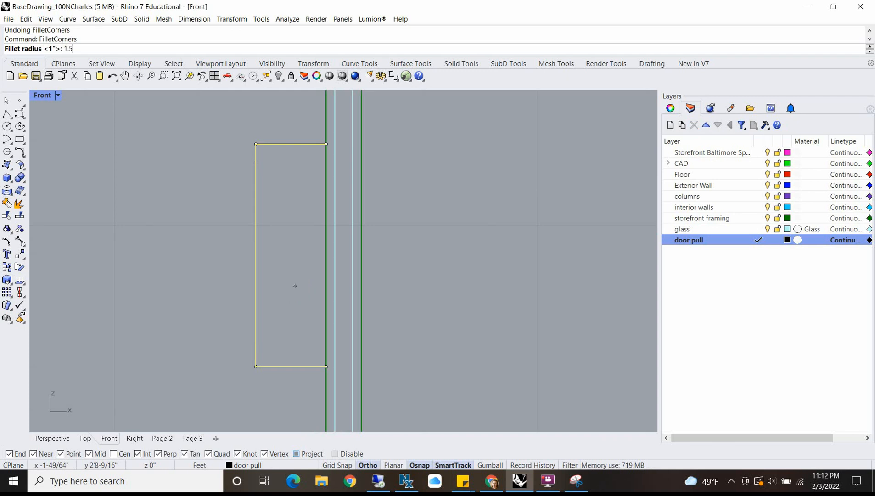
{"action": "key", "text": "Return"}
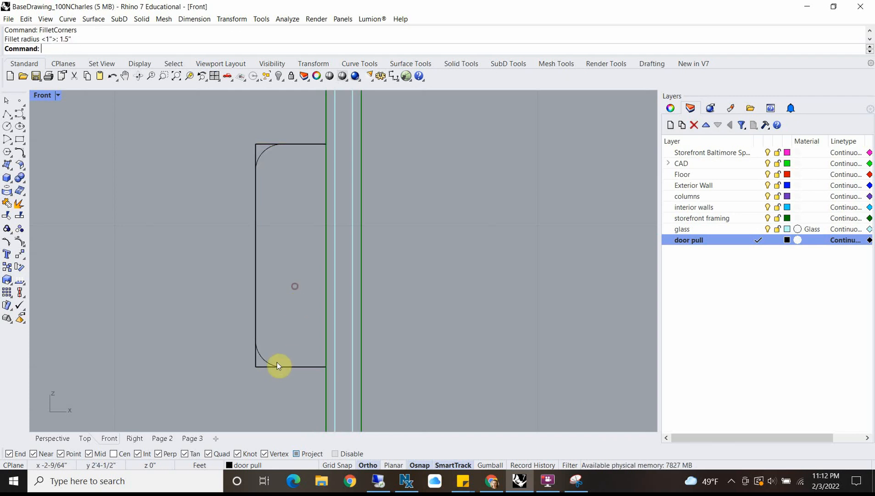
Step: Move the filleted profile curve in the Top view from the origin straight along the Y axis towards the door pull block
{"action": "left_click", "coordinate": [265, 358]}
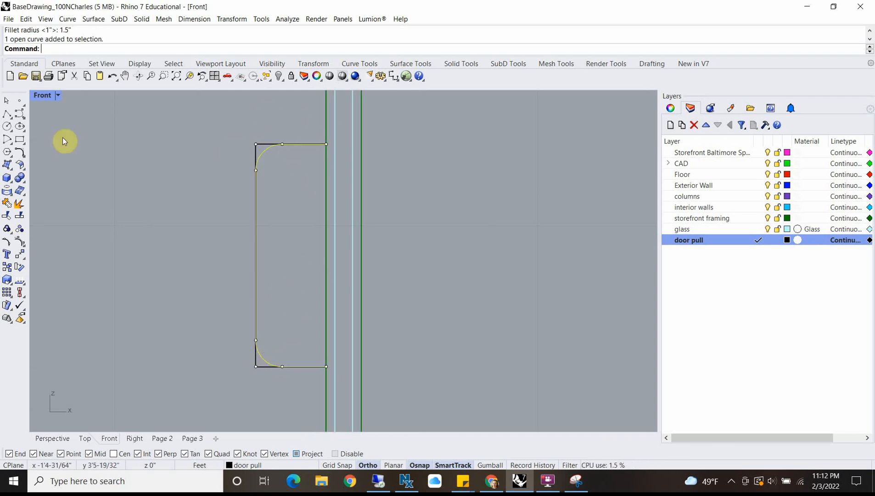
{"action": "double_click", "coordinate": [43, 95]}
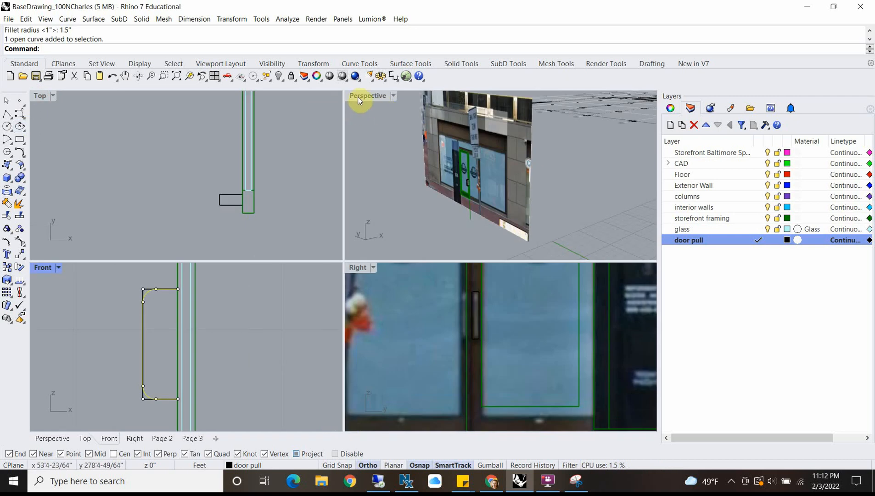
{"action": "scroll", "coordinate": [215, 184], "scroll_direction": "down", "scroll_amount": 20}
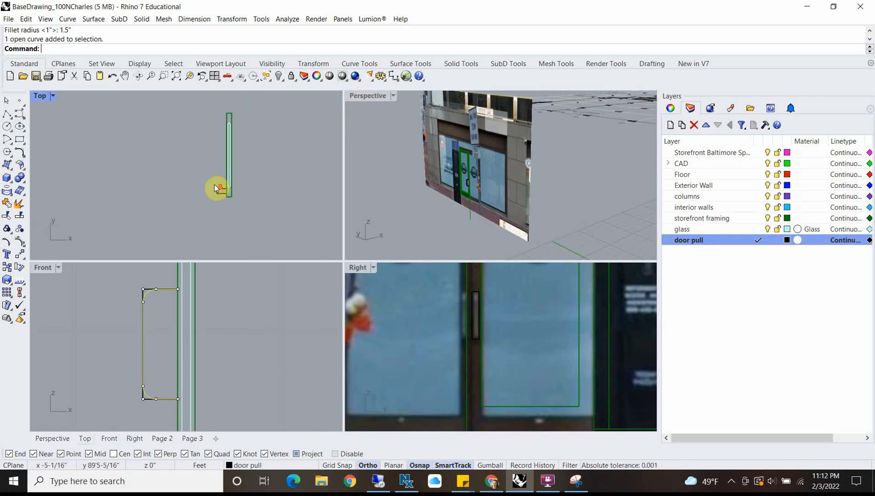
{"action": "scroll", "coordinate": [228, 206], "scroll_direction": "down", "scroll_amount": 14}
{"action": "scroll", "coordinate": [224, 236], "scroll_direction": "up", "scroll_amount": 12}
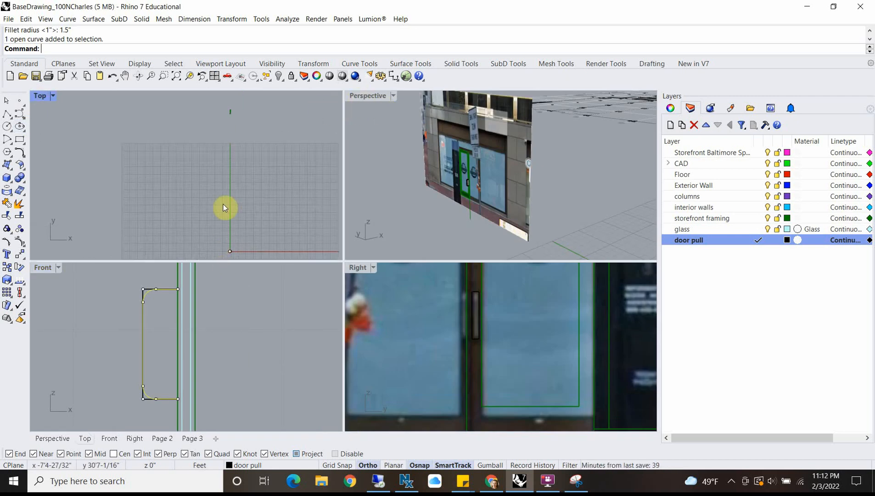
{"action": "type", "text": "m"}
{"action": "key", "text": "Return"}
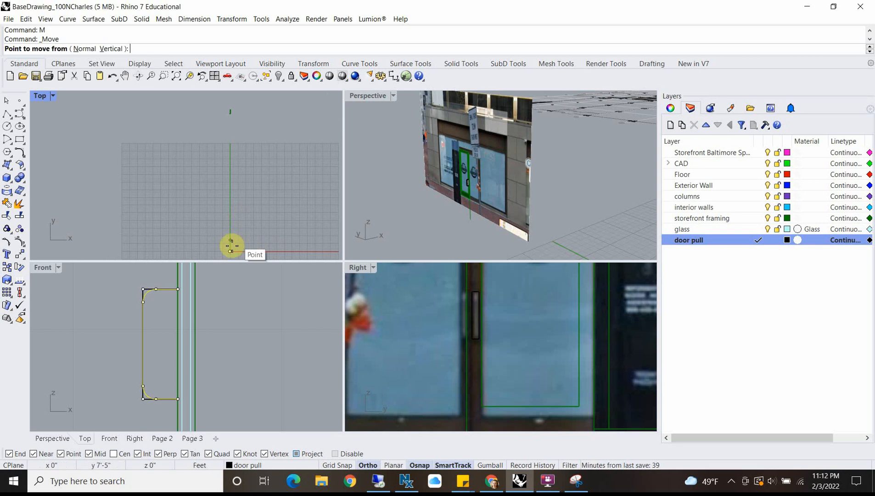
{"action": "left_click", "coordinate": [230, 251]}
{"action": "scroll", "coordinate": [228, 166], "scroll_direction": "up", "scroll_amount": 12}
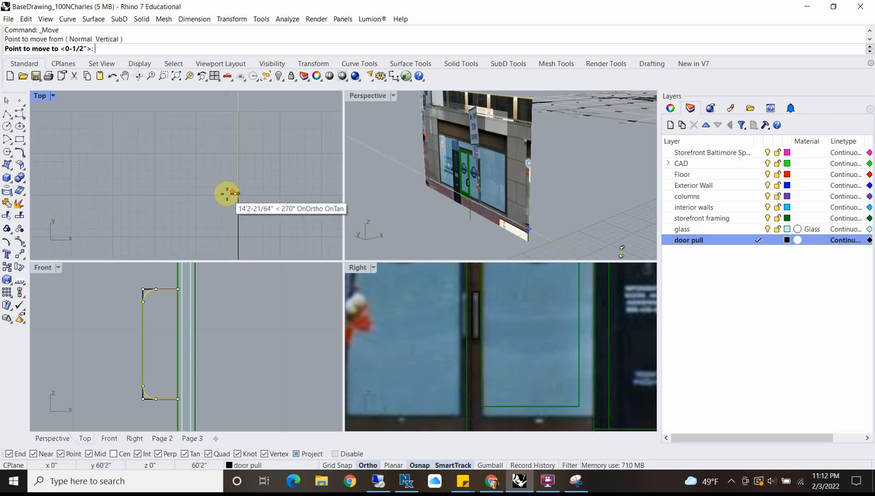
{"action": "left_click", "coordinate": [227, 193]}
{"action": "type", "text": "m"}
{"action": "key", "text": "Return"}
{"action": "left_click", "coordinate": [279, 219]}
{"action": "left_click", "coordinate": [278, 143]}
{"action": "scroll", "coordinate": [264, 201], "scroll_direction": "down", "scroll_amount": 3}
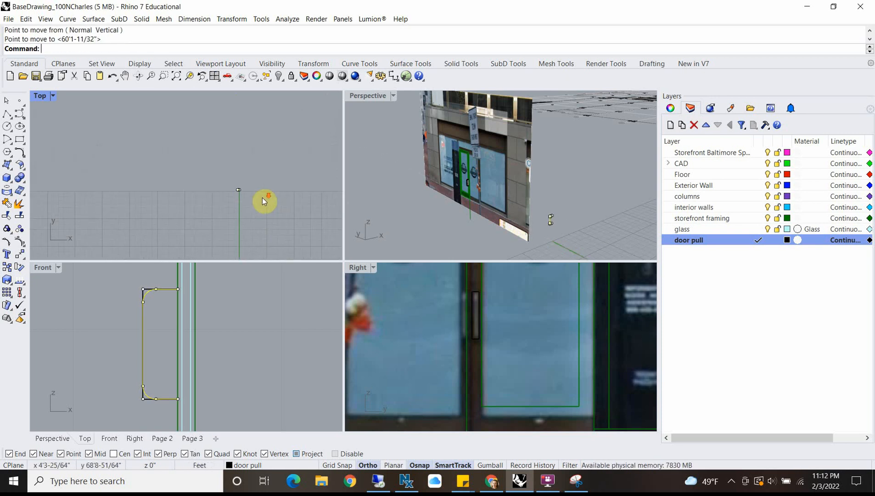
Step: In the maximized Top view, move the filleted curve further along the Y axis to just beside the pull block
{"action": "double_click", "coordinate": [39, 96]}
{"action": "scroll", "coordinate": [358, 198], "scroll_direction": "down", "scroll_amount": 6}
{"action": "right_click", "coordinate": [357, 197]}
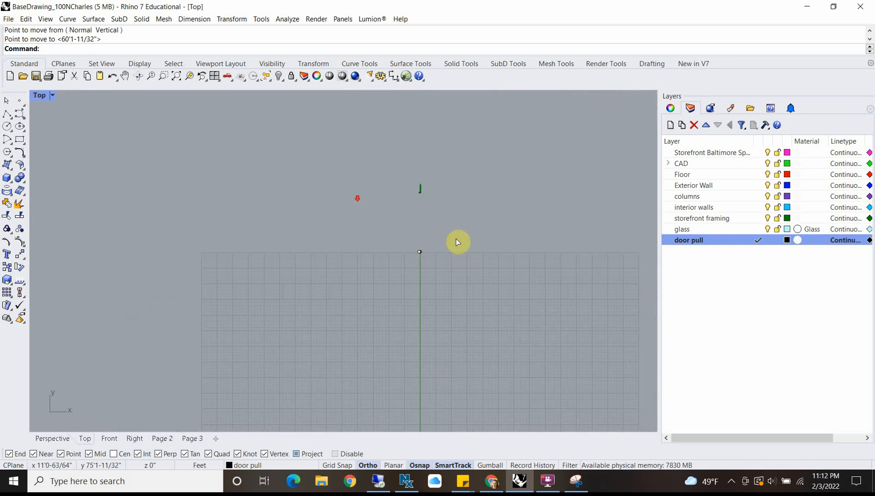
{"action": "left_click", "coordinate": [456, 242]}
{"action": "scroll", "coordinate": [466, 176], "scroll_direction": "up", "scroll_amount": 5}
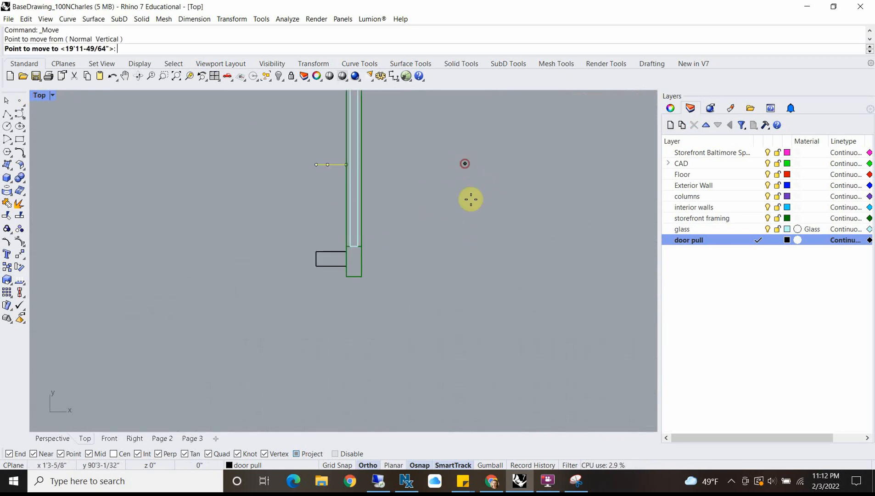
{"action": "left_click", "coordinate": [471, 257]}
Step: Move the filleted curve by its outer end onto the midpoint of the pull block's outer edge, and restore the four-viewport layout
{"action": "scroll", "coordinate": [330, 252], "scroll_direction": "up", "scroll_amount": 5}
{"action": "type", "text": "m"}
{"action": "key", "text": "Return"}
{"action": "left_click", "coordinate": [282, 255]}
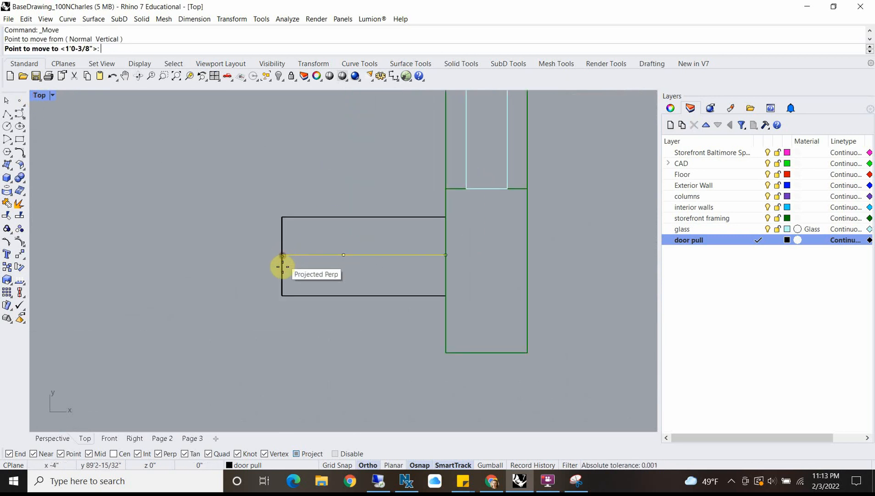
{"action": "left_click", "coordinate": [283, 255]}
{"action": "scroll", "coordinate": [344, 260], "scroll_direction": "down", "scroll_amount": 5}
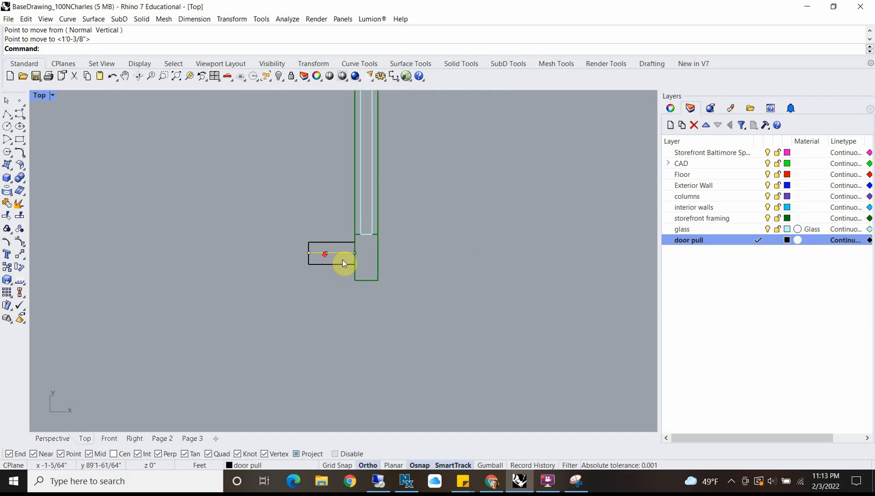
{"action": "double_click", "coordinate": [40, 97]}
Step: In the maximized Perspective view, draw a 1" radius circle centred on the curve's upper end, reaching the block's top back corner
{"action": "scroll", "coordinate": [471, 184], "scroll_direction": "up", "scroll_amount": 3}
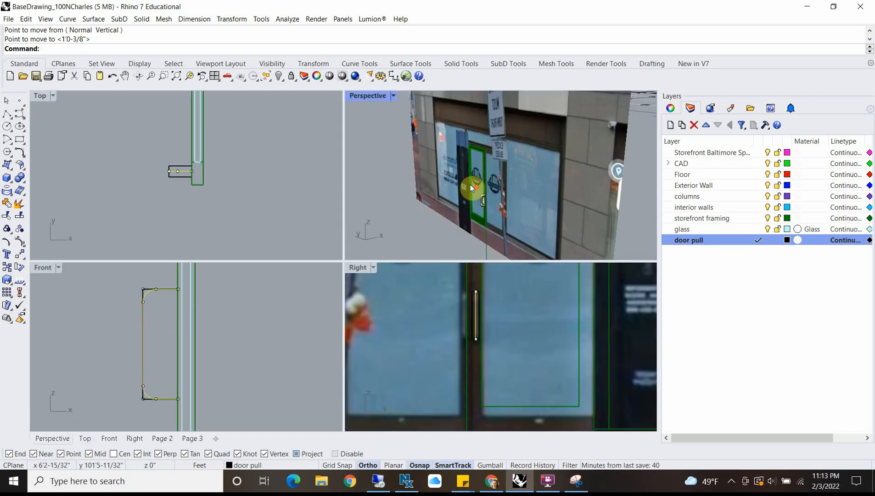
{"action": "type", "text": "z"}
{"action": "key", "text": "Return"}
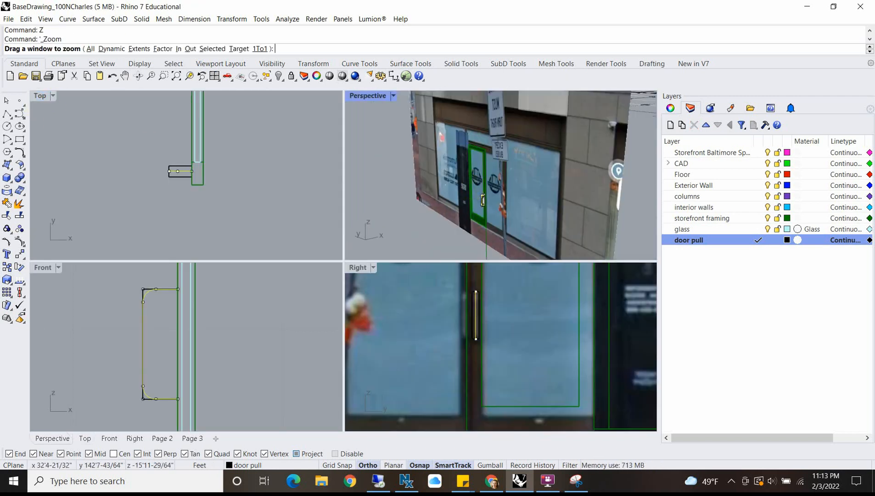
{"action": "type", "text": "s"}
{"action": "key", "text": "Return"}
{"action": "double_click", "coordinate": [363, 96]}
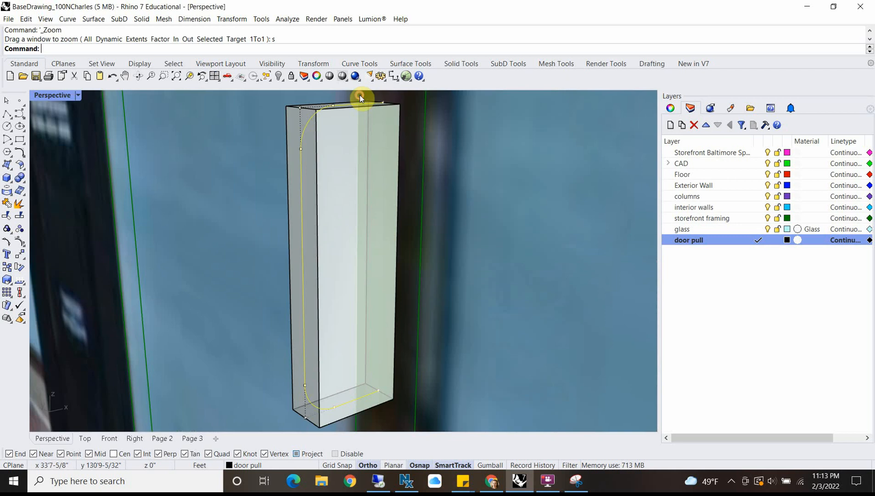
{"action": "right_click_drag", "start_coordinate": [306, 146], "coordinate": [323, 153]}
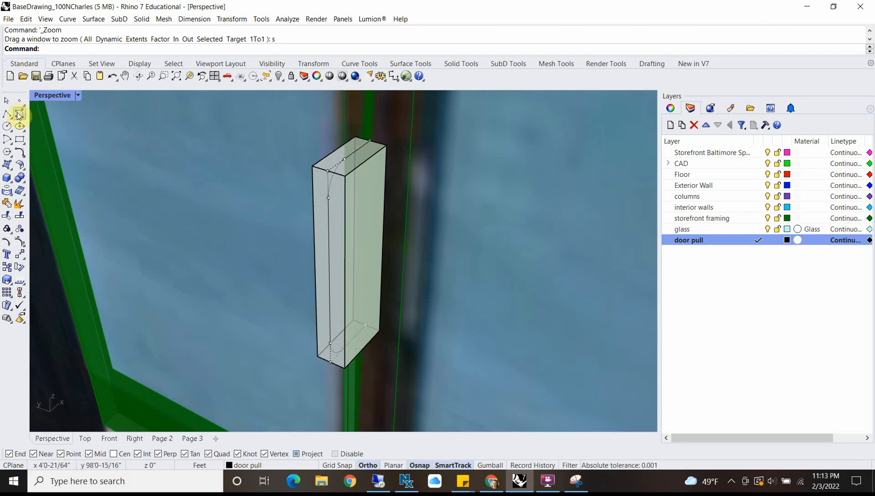
{"action": "left_click", "coordinate": [7, 126]}
{"action": "scroll", "coordinate": [361, 133], "scroll_direction": "up", "scroll_amount": 2}
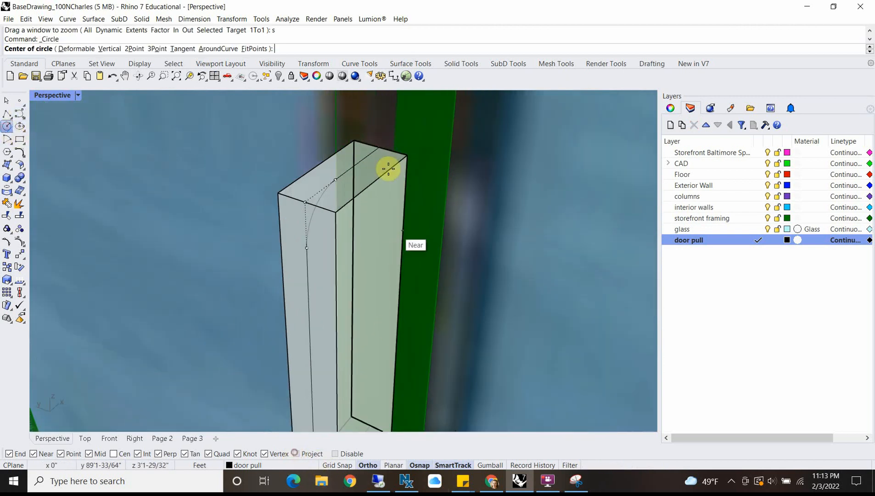
{"action": "left_click", "coordinate": [379, 148]}
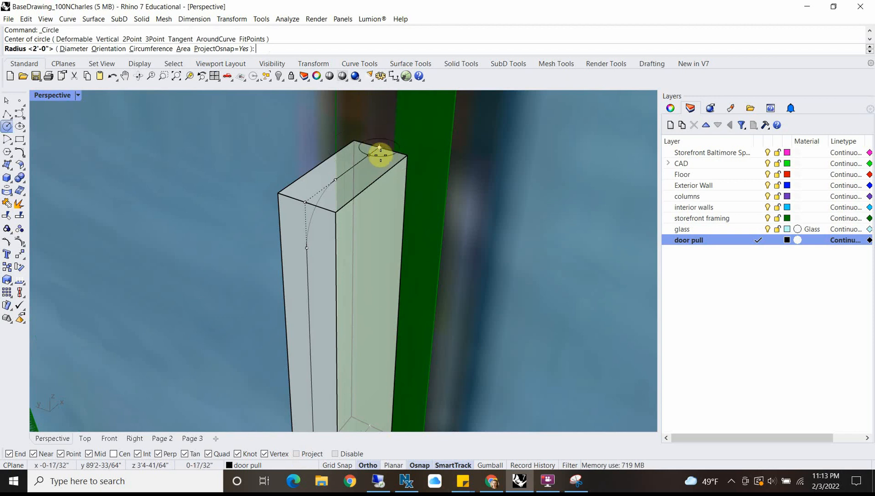
{"action": "left_click", "coordinate": [408, 154]}
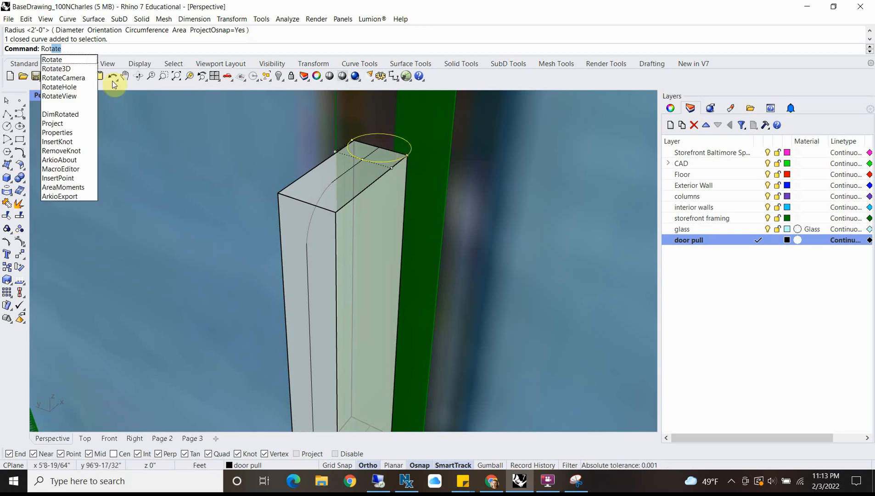
Step: Rotate the circle 90° in 3D about the axis from its centre to the block's top back corner, so it stands vertical
{"action": "left_click", "coordinate": [56, 68]}
{"action": "scroll", "coordinate": [358, 150], "scroll_direction": "up", "scroll_amount": 2}
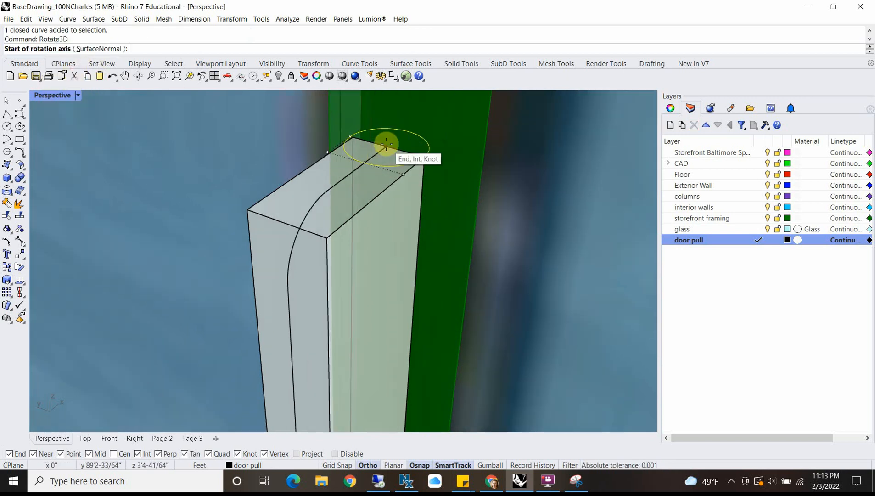
{"action": "left_click", "coordinate": [386, 146]}
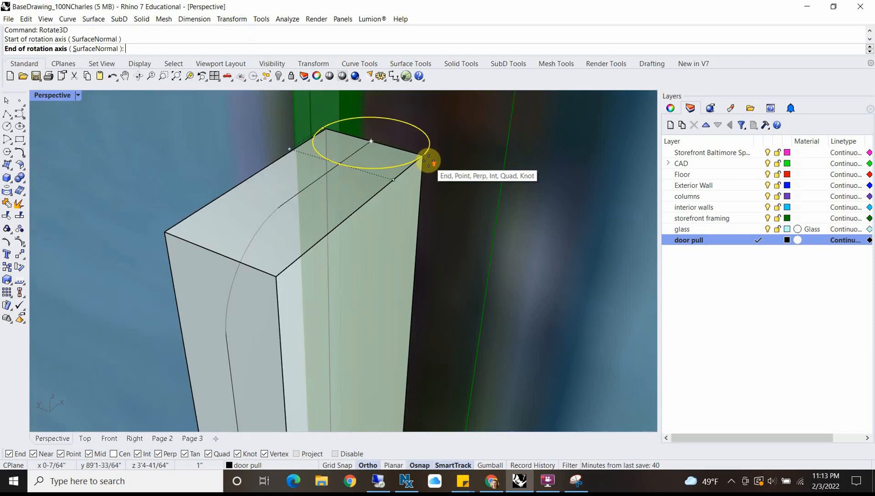
{"action": "scroll", "coordinate": [426, 160], "scroll_direction": "up", "scroll_amount": 3}
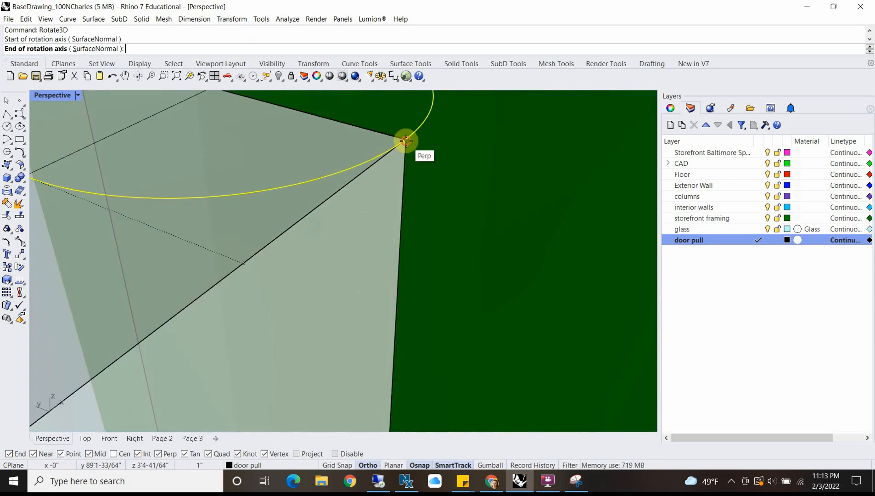
{"action": "left_click", "coordinate": [406, 141]}
{"action": "scroll", "coordinate": [445, 101], "scroll_direction": "down", "scroll_amount": 8}
{"action": "right_click_drag", "start_coordinate": [444, 103], "coordinate": [356, 185]}
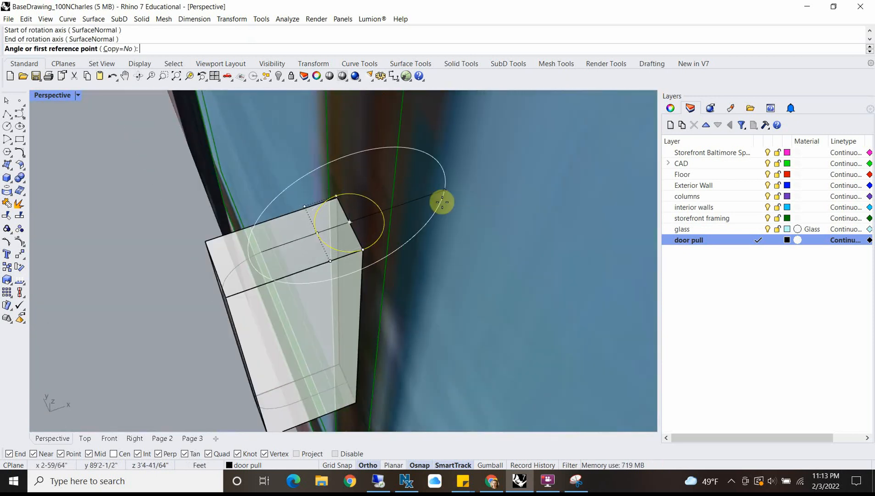
{"action": "left_click", "coordinate": [441, 192]}
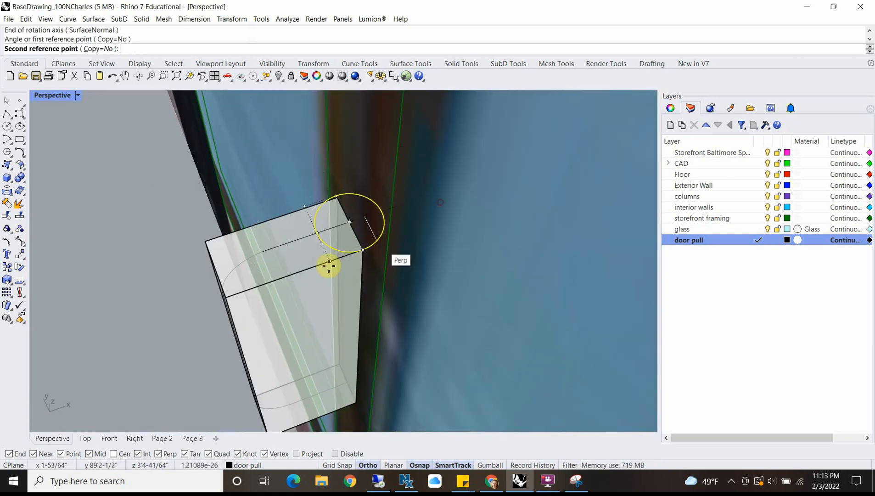
{"action": "left_click", "coordinate": [349, 294]}
{"action": "right_click_drag", "start_coordinate": [344, 297], "coordinate": [421, 252]}
{"action": "scroll", "coordinate": [366, 266], "scroll_direction": "down", "scroll_amount": 5}
{"action": "scroll", "coordinate": [398, 138], "scroll_direction": "up", "scroll_amount": 8}
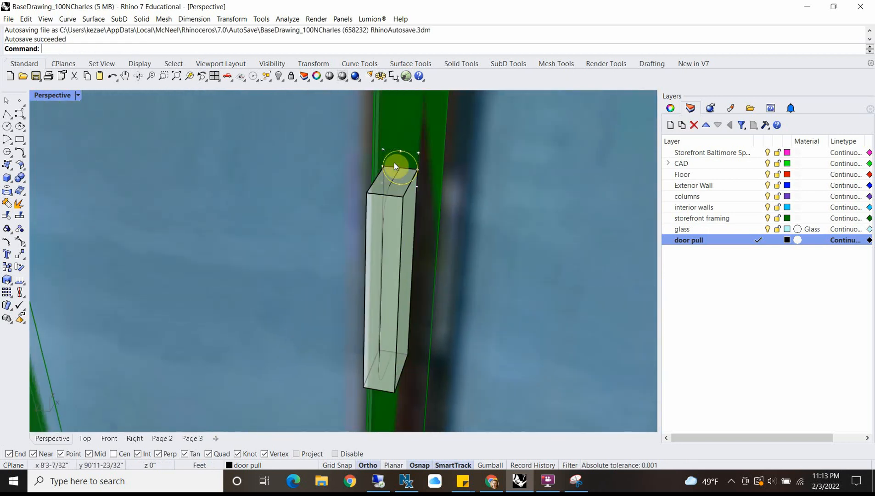
Step: Move the vertical circle down by its top quadrant point onto the upper end of the filleted curve
{"action": "type", "text": "m"}
{"action": "key", "text": "Return"}
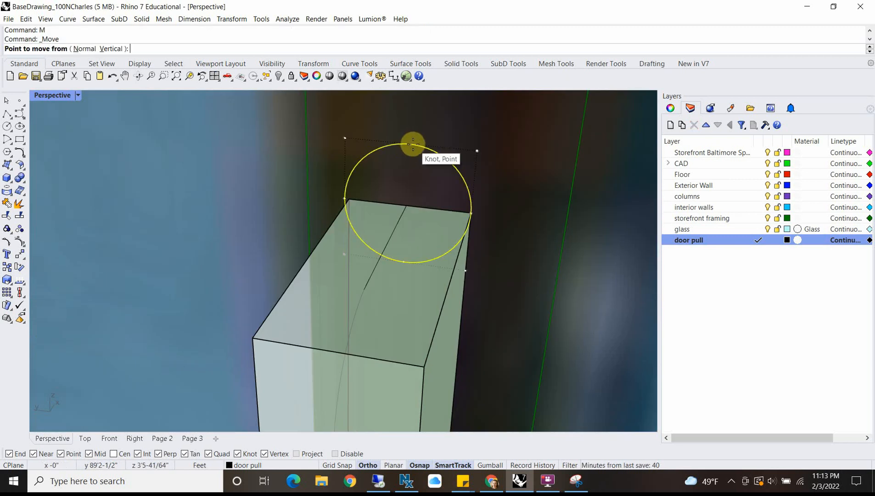
{"action": "left_click", "coordinate": [409, 146]}
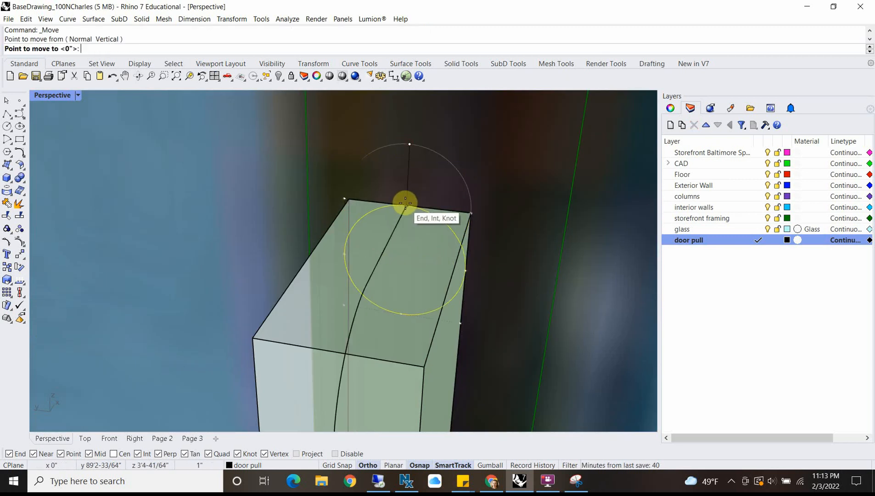
{"action": "scroll", "coordinate": [407, 202], "scroll_direction": "up", "scroll_amount": 4}
{"action": "left_click", "coordinate": [409, 216]}
{"action": "scroll", "coordinate": [433, 257], "scroll_direction": "down", "scroll_amount": 6}
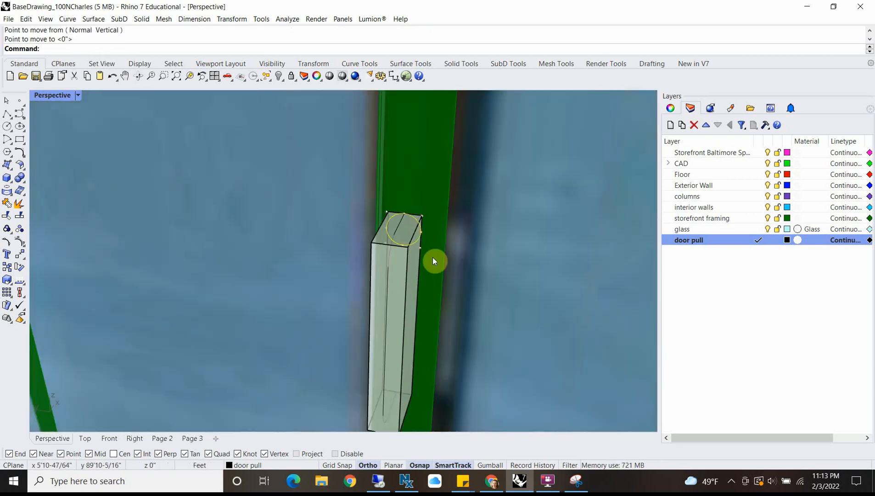
Step: Delete the extruded rectangular door pull block, keeping the filleted curve and the circle
{"action": "key", "text": "Escape"}
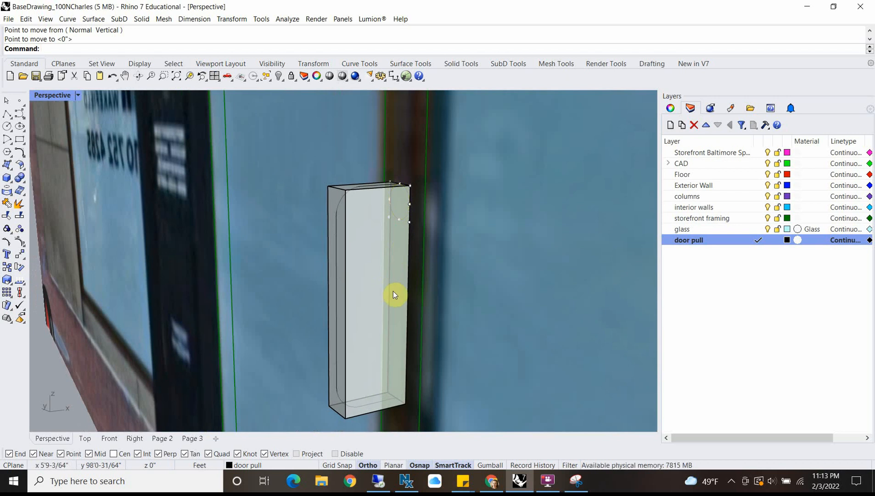
{"action": "left_click", "coordinate": [343, 288]}
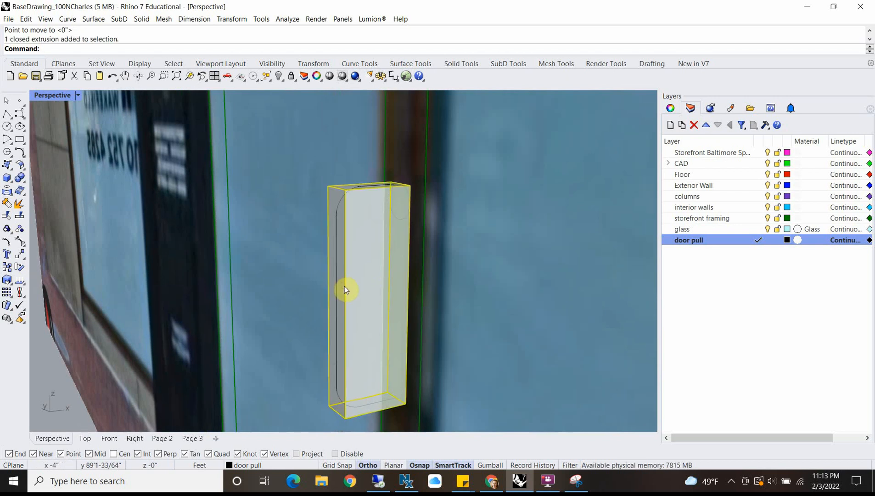
{"action": "key", "text": "Delete"}
Step: Try a Sweep1 of the vertical circle along the filleted curve with the default options to form a rounded door pull
{"action": "type", "text": "Sweep1"}
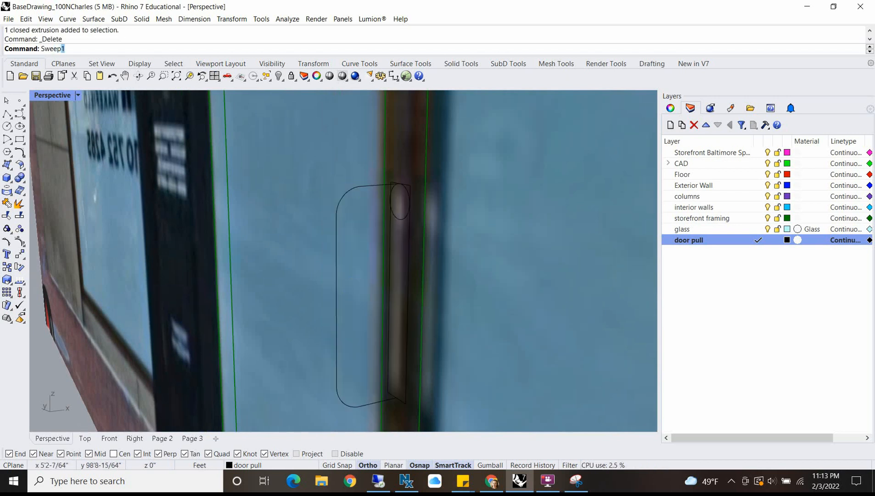
{"action": "key", "text": "Return"}
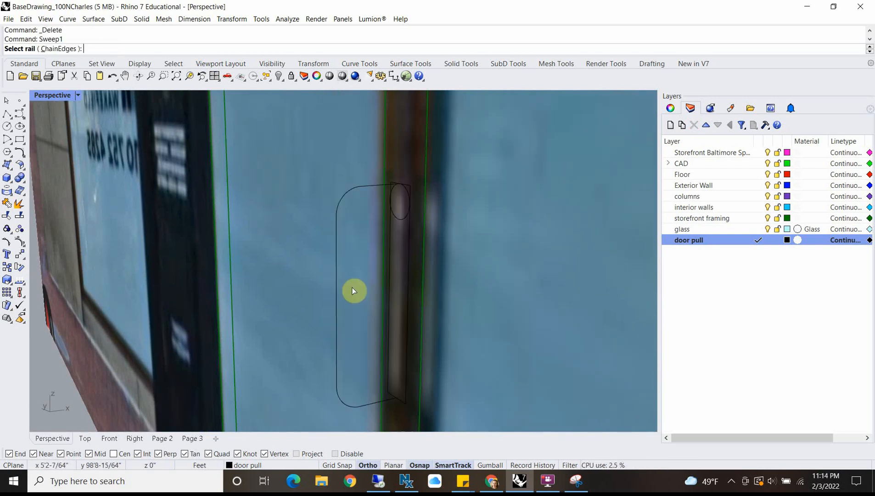
{"action": "left_click", "coordinate": [338, 204]}
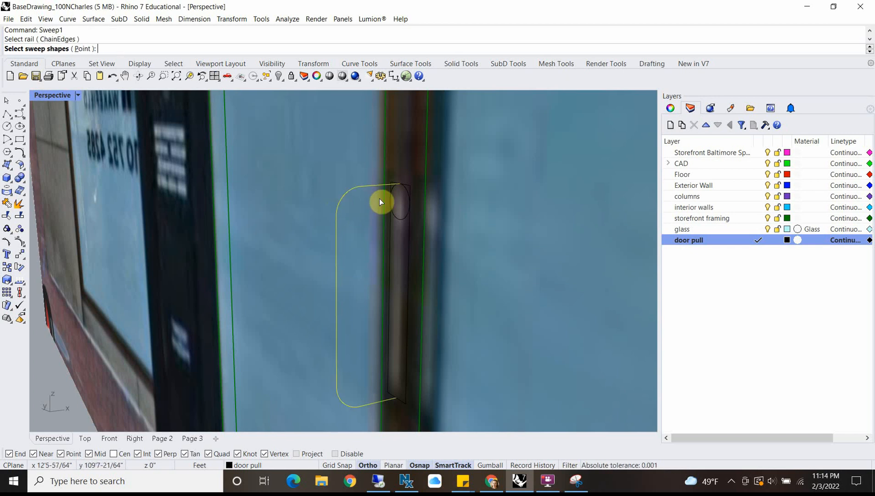
{"action": "left_click", "coordinate": [406, 220]}
{"action": "left_click", "coordinate": [440, 251]}
{"action": "key", "text": "Return"}
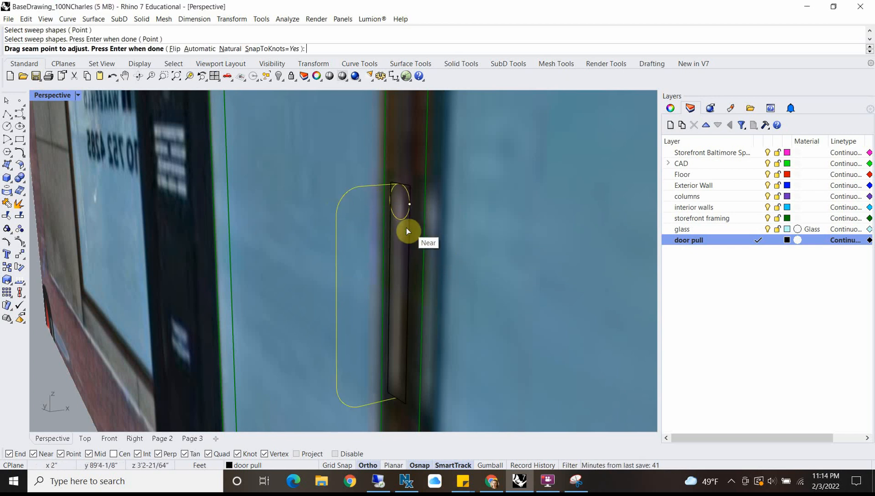
{"action": "key", "text": "Return"}
{"action": "right_click_drag", "start_coordinate": [372, 334], "coordinate": [478, 342]}
{"action": "left_click", "coordinate": [228, 354]}
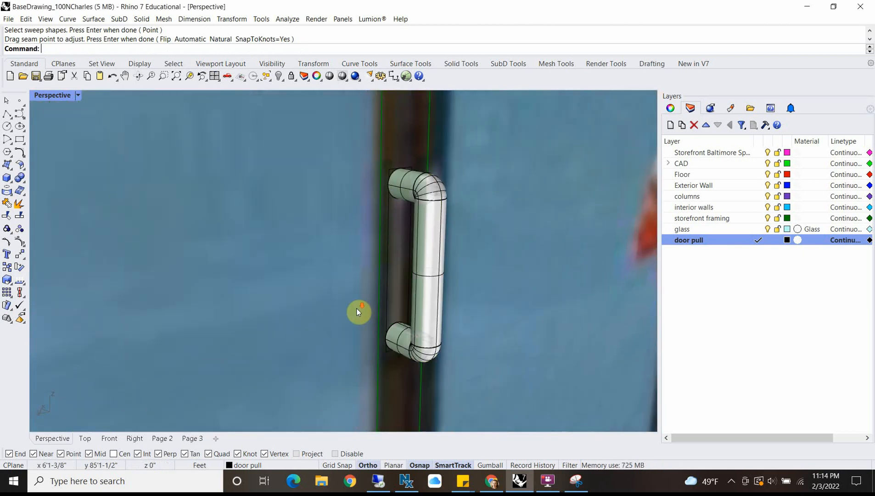
Step: Inspect the swept door pull against the door frame and undo the sweep
{"action": "right_click_drag", "start_coordinate": [360, 312], "coordinate": [344, 232]}
{"action": "scroll", "coordinate": [435, 317], "scroll_direction": "down", "scroll_amount": 8}
{"action": "scroll", "coordinate": [344, 323], "scroll_direction": "up", "scroll_amount": 9}
{"action": "scroll", "coordinate": [342, 319], "scroll_direction": "up", "scroll_amount": 2}
{"action": "key", "text": "ctrl+z"}
Step: Delete the profile circle at the curve's upper end and undo that deletion
{"action": "left_click", "coordinate": [337, 252]}
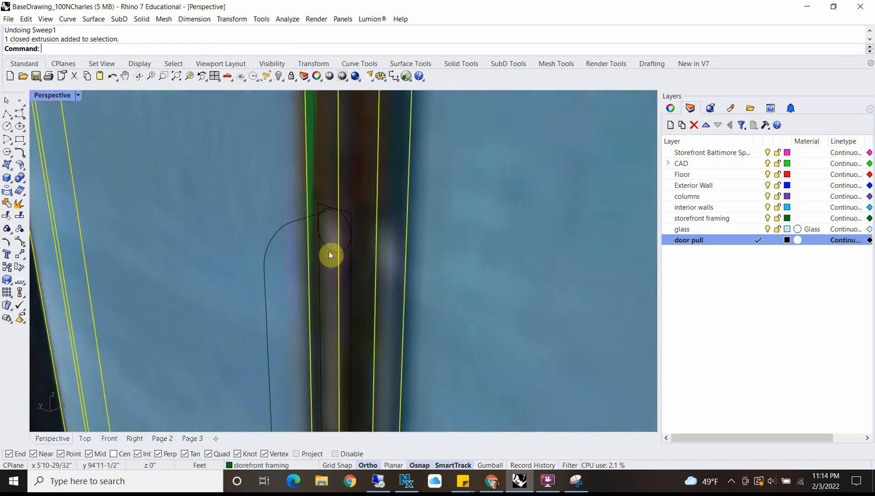
{"action": "left_click", "coordinate": [329, 249]}
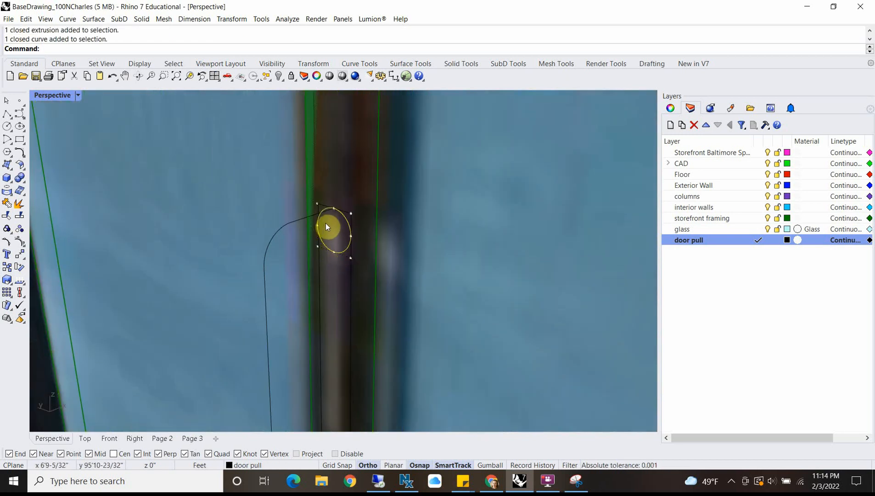
{"action": "key", "text": "Delete"}
{"action": "scroll", "coordinate": [329, 279], "scroll_direction": "down", "scroll_amount": 3}
{"action": "scroll", "coordinate": [317, 216], "scroll_direction": "up", "scroll_amount": 2}
{"action": "scroll", "coordinate": [316, 216], "scroll_direction": "down", "scroll_amount": 1}
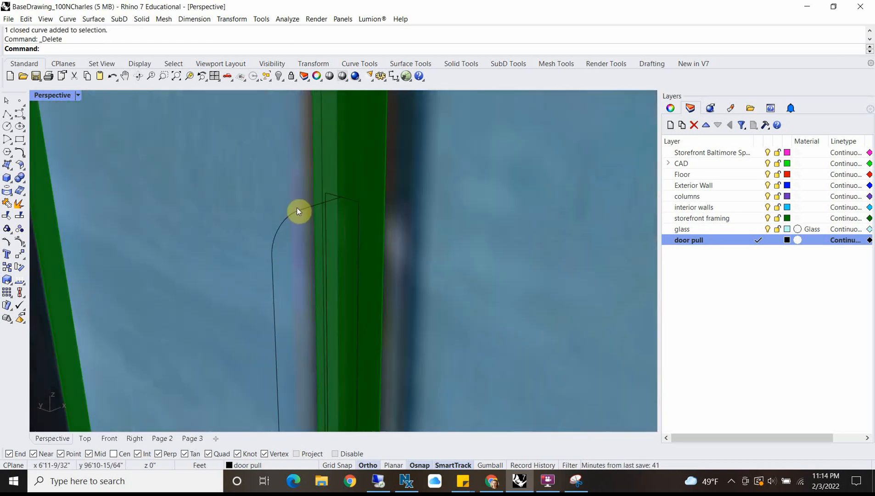
{"action": "key", "text": "ctrl+z"}
Step: Try to scale the circle from its top quadrant point, using its bottom quadrant point as the first reference
{"action": "scroll", "coordinate": [344, 242], "scroll_direction": "up", "scroll_amount": 3}
{"action": "scroll", "coordinate": [344, 242], "scroll_direction": "up", "scroll_amount": 2}
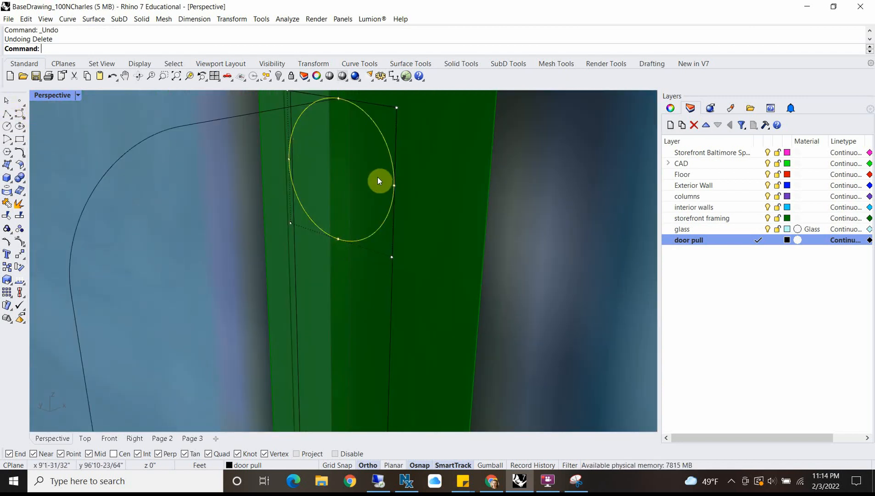
{"action": "type", "text": "le"}
{"action": "key", "text": "Return"}
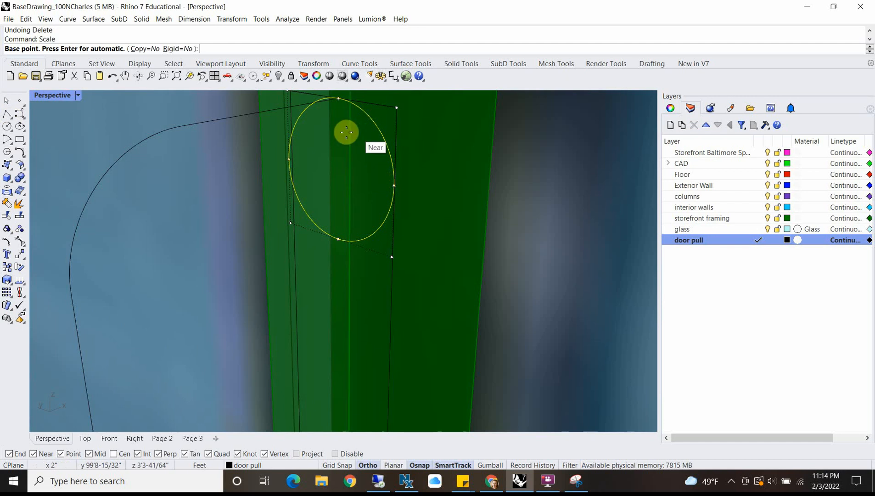
{"action": "left_click", "coordinate": [338, 98]}
{"action": "left_click", "coordinate": [339, 239]}
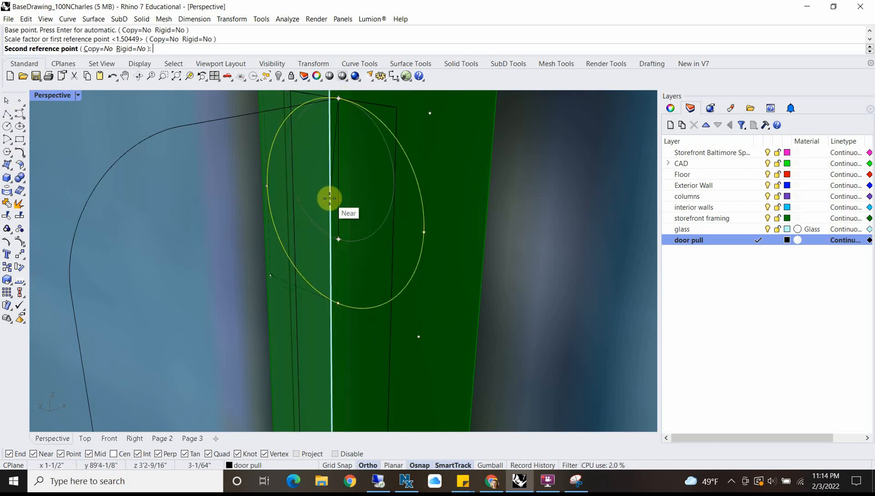
{"action": "scroll", "coordinate": [345, 101], "scroll_direction": "up", "scroll_amount": 4}
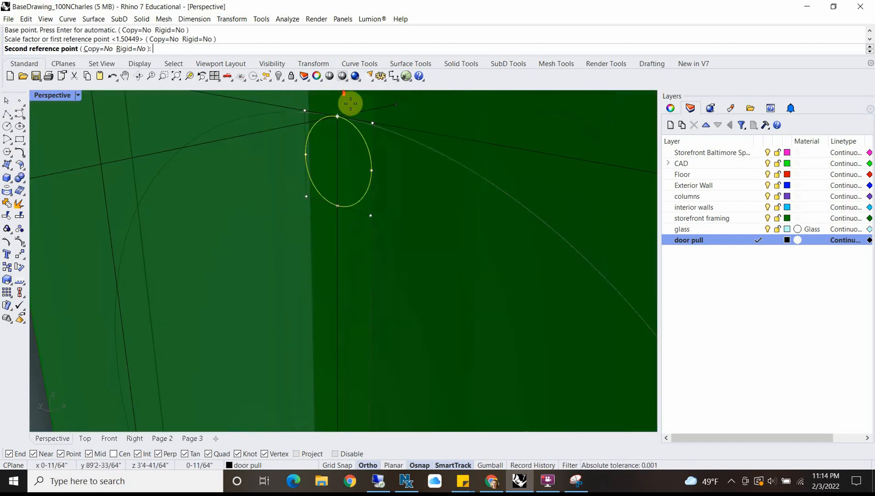
{"action": "scroll", "coordinate": [345, 128], "scroll_direction": "down", "scroll_amount": 5}
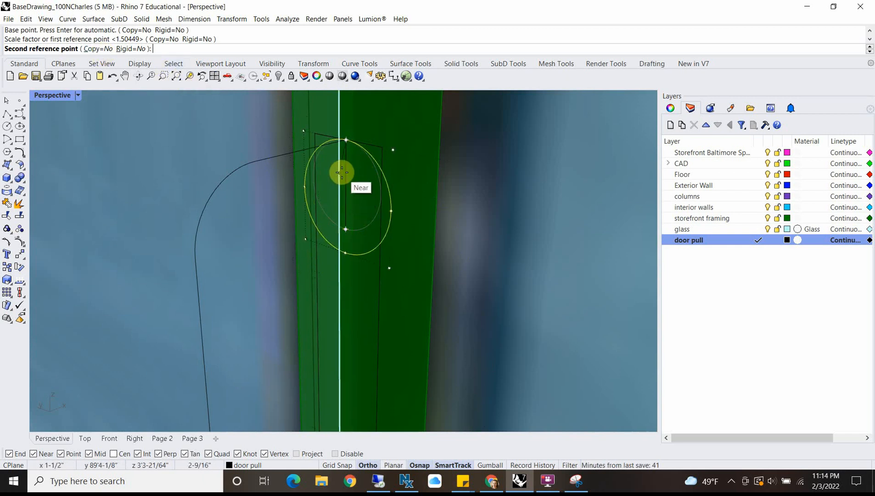
{"action": "left_click", "coordinate": [346, 188]}
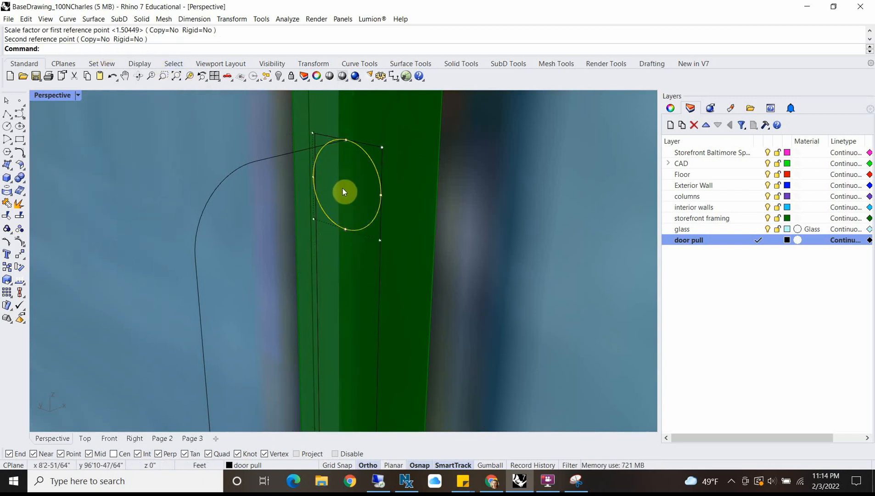
Step: Scale the circle down slightly from its top quadrant point, with object snaps disabled for the second reference point
{"action": "key", "text": "Return"}
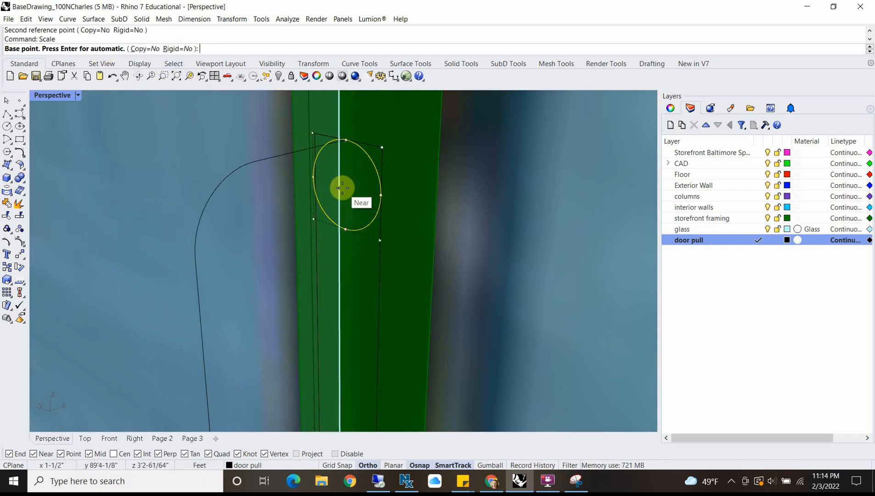
{"action": "left_click", "coordinate": [342, 141]}
{"action": "left_click", "coordinate": [346, 228]}
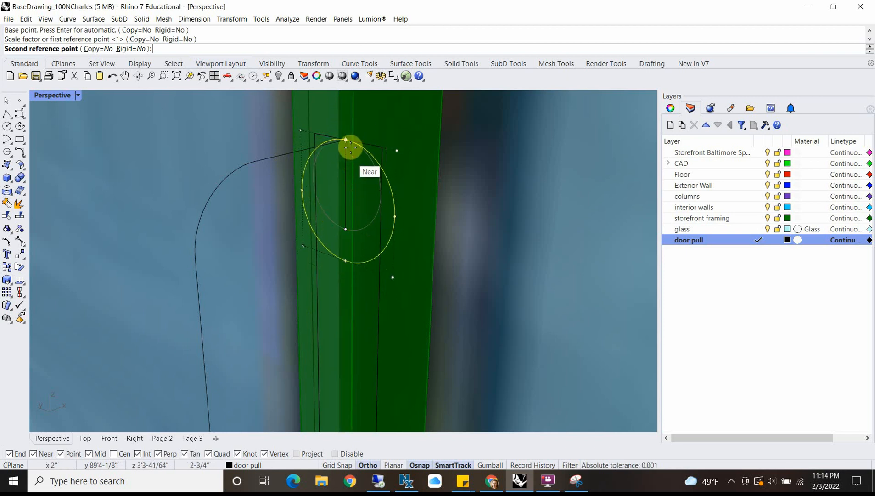
{"action": "left_click", "coordinate": [335, 454]}
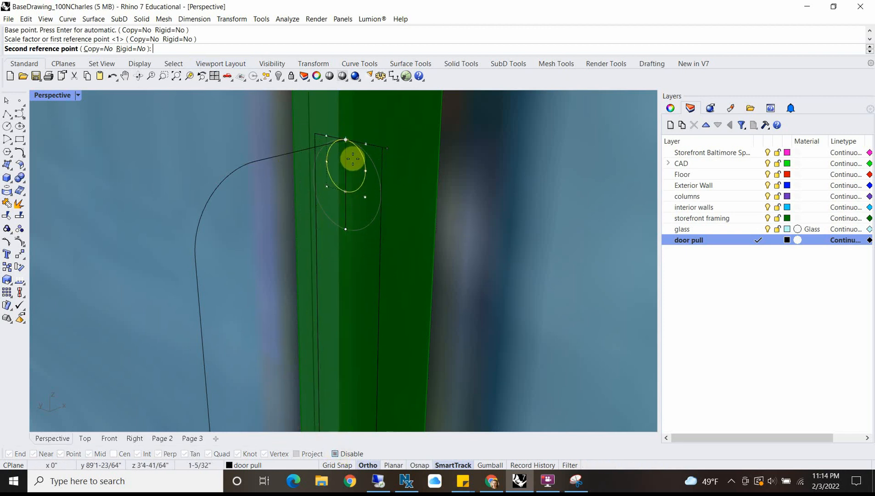
{"action": "left_click", "coordinate": [357, 164]}
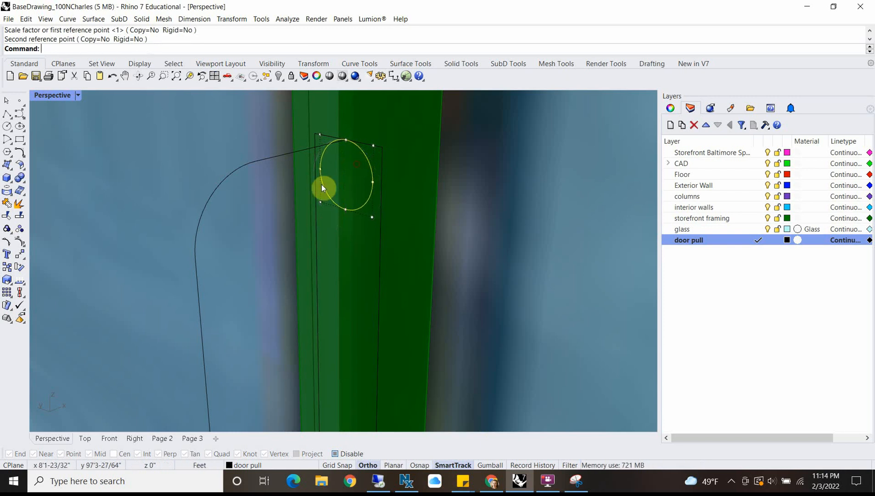
Step: Sweep the reduced circle along the filleted curve with Sweep1, keeping Freeform frame style and unchanged cross sections
{"action": "scroll", "coordinate": [321, 184], "scroll_direction": "down", "scroll_amount": 5}
{"action": "left_click", "coordinate": [288, 183]}
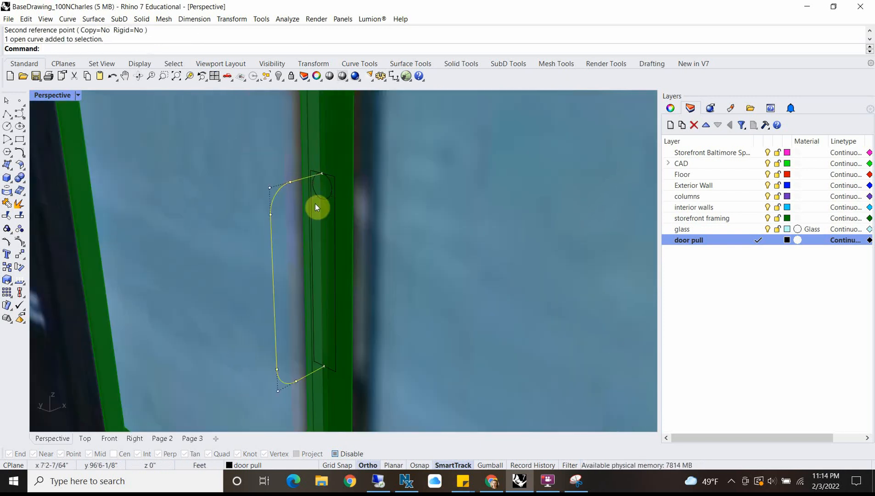
{"action": "key", "text": "F10"}
{"action": "key", "text": "Return"}
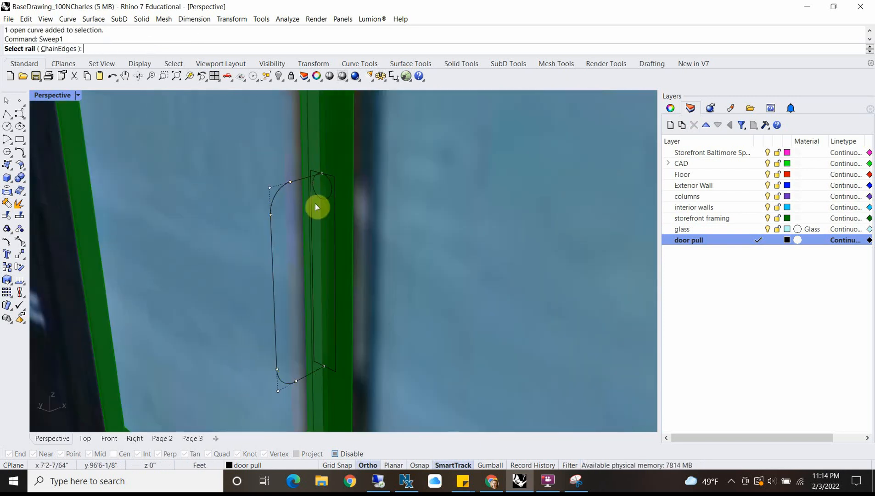
{"action": "left_click", "coordinate": [274, 196]}
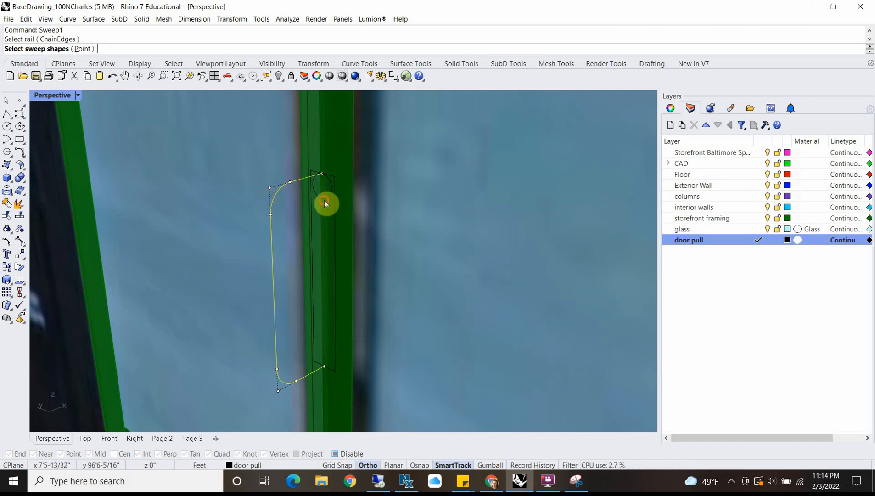
{"action": "left_click", "coordinate": [324, 199]}
{"action": "key", "text": "Return"}
{"action": "key", "text": "Return"}
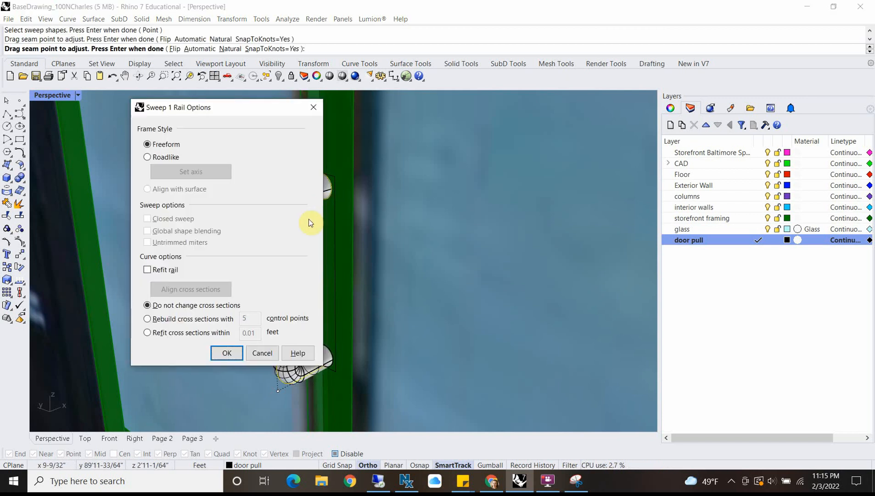
{"action": "left_click", "coordinate": [225, 352]}
Step: Group the swept door pull with the door's frame and glass pane
{"action": "scroll", "coordinate": [383, 290], "scroll_direction": "down", "scroll_amount": 5}
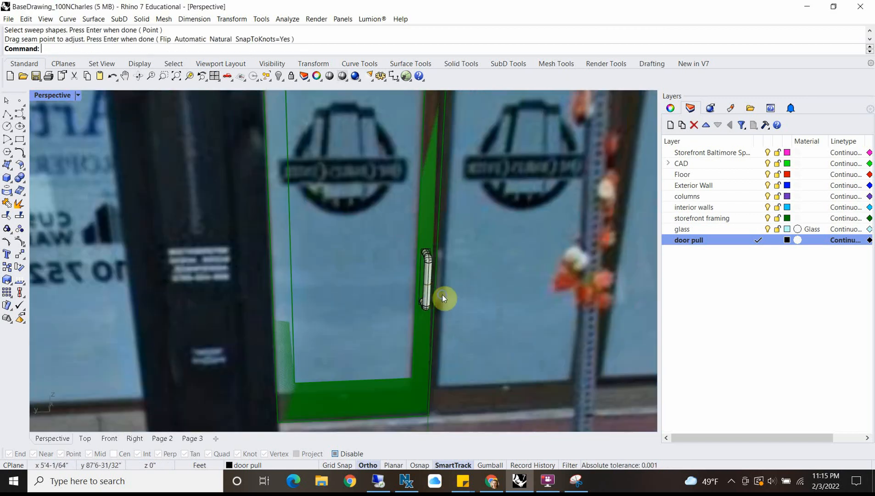
{"action": "right_click_drag", "start_coordinate": [442, 294], "coordinate": [397, 274]}
{"action": "scroll", "coordinate": [396, 275], "scroll_direction": "up", "scroll_amount": 8}
{"action": "left_click", "coordinate": [379, 299]}
{"action": "scroll", "coordinate": [379, 298], "scroll_direction": "down", "scroll_amount": 6}
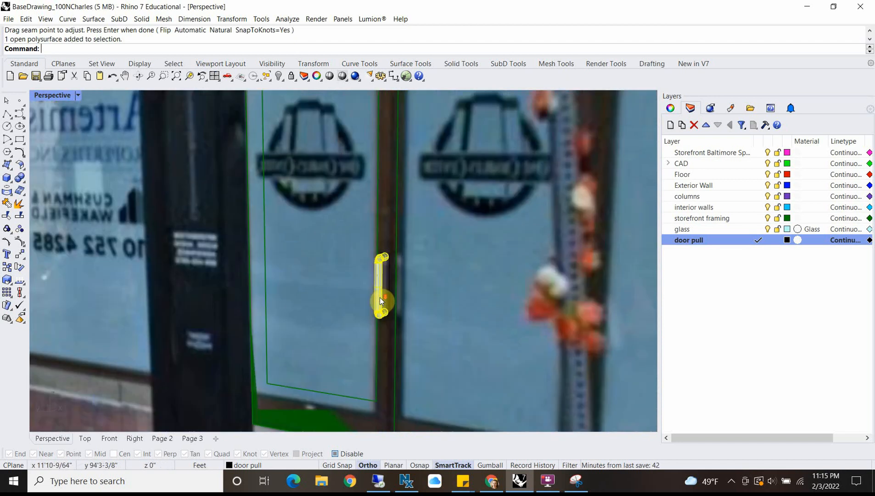
{"action": "scroll", "coordinate": [379, 298], "scroll_direction": "down", "scroll_amount": 6}
{"action": "scroll", "coordinate": [312, 251], "scroll_direction": "up", "scroll_amount": 6}
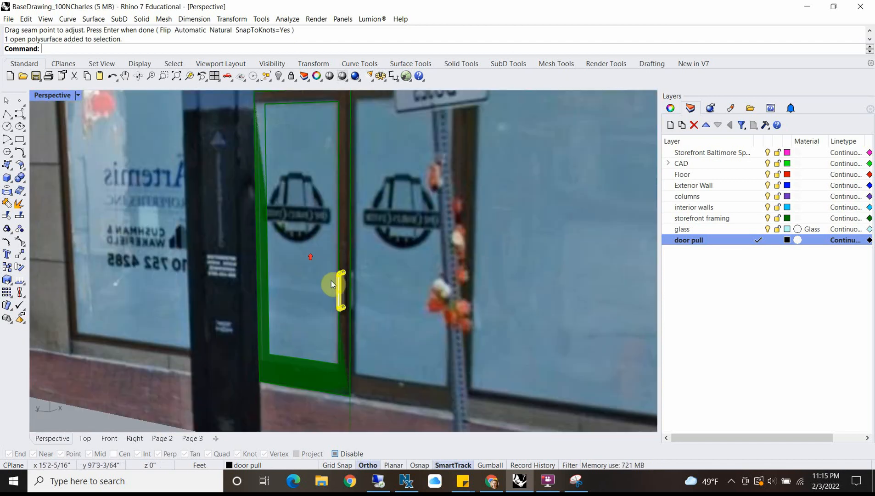
{"action": "left_click", "coordinate": [342, 233], "text": "shift"}
{"action": "left_click", "coordinate": [297, 300], "text": "shift"}
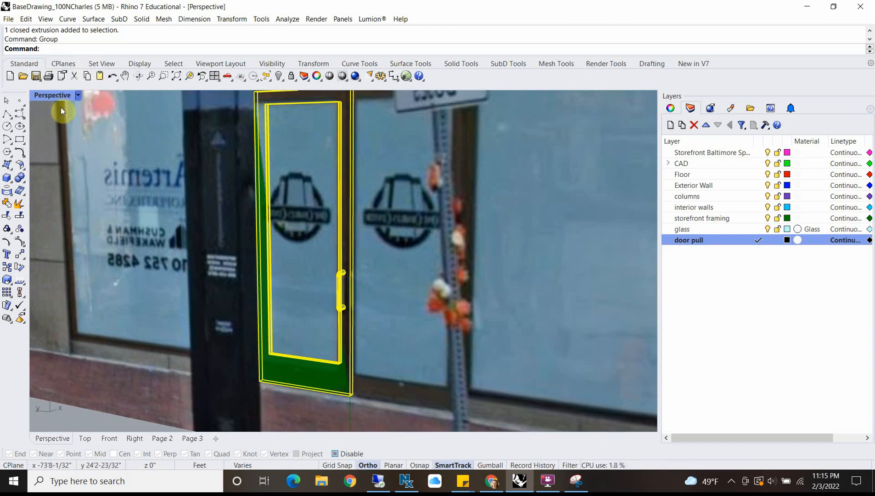
Step: In the maximized Right view, mirror a copy of the grouped door about its vertical pull-side edge, with object snaps enabled
{"action": "double_click", "coordinate": [42, 95]}
{"action": "scroll", "coordinate": [220, 275], "scroll_direction": "down", "scroll_amount": 5}
{"action": "scroll", "coordinate": [452, 328], "scroll_direction": "down", "scroll_amount": 5}
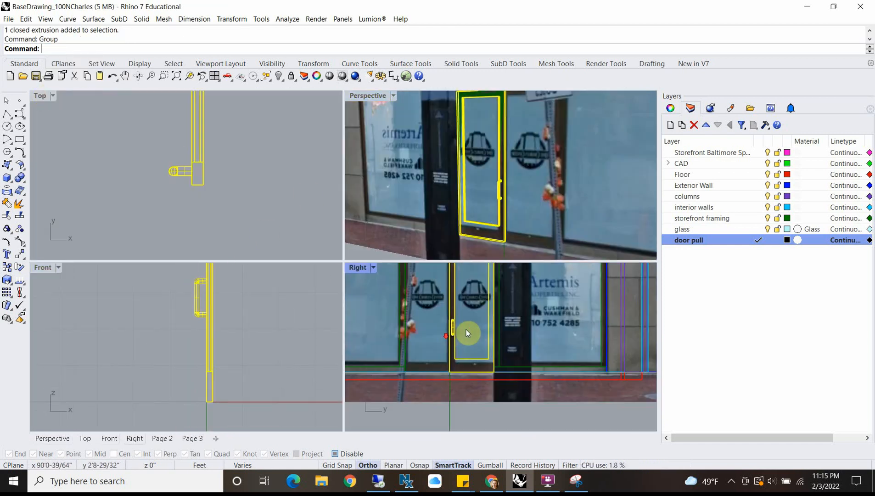
{"action": "double_click", "coordinate": [363, 269]}
{"action": "scroll", "coordinate": [276, 218], "scroll_direction": "down", "scroll_amount": 3}
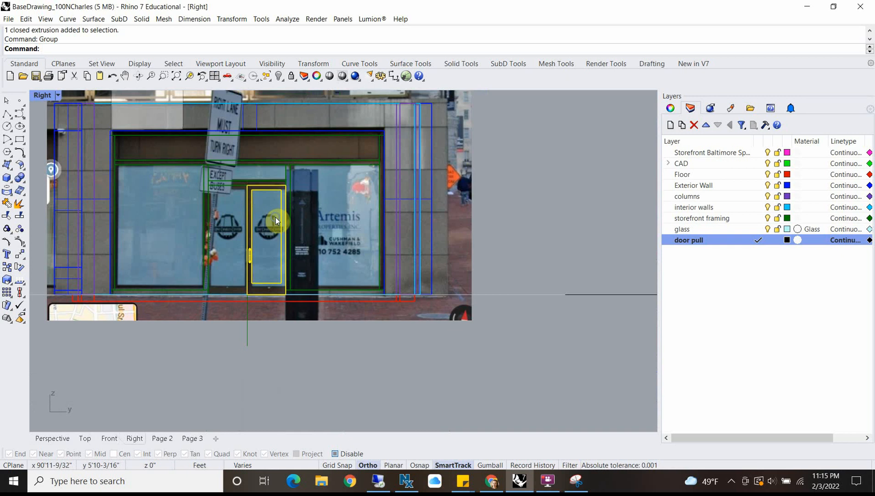
{"action": "scroll", "coordinate": [264, 241], "scroll_direction": "up", "scroll_amount": 5}
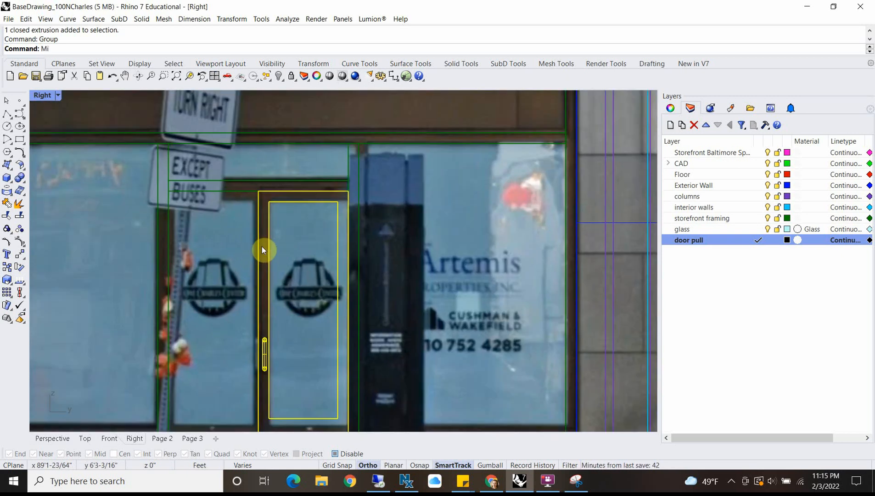
{"action": "key", "text": "Return"}
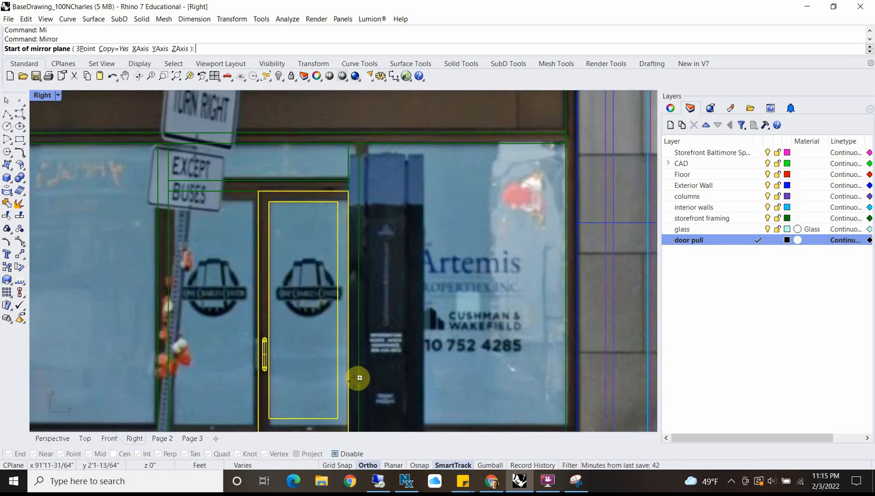
{"action": "left_click", "coordinate": [349, 454]}
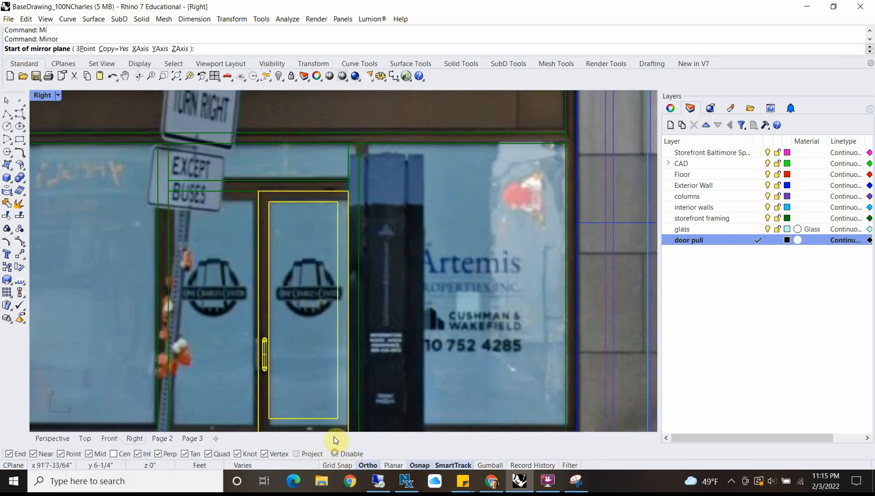
{"action": "left_click", "coordinate": [258, 191]}
{"action": "right_click_drag", "start_coordinate": [269, 300], "coordinate": [267, 210]}
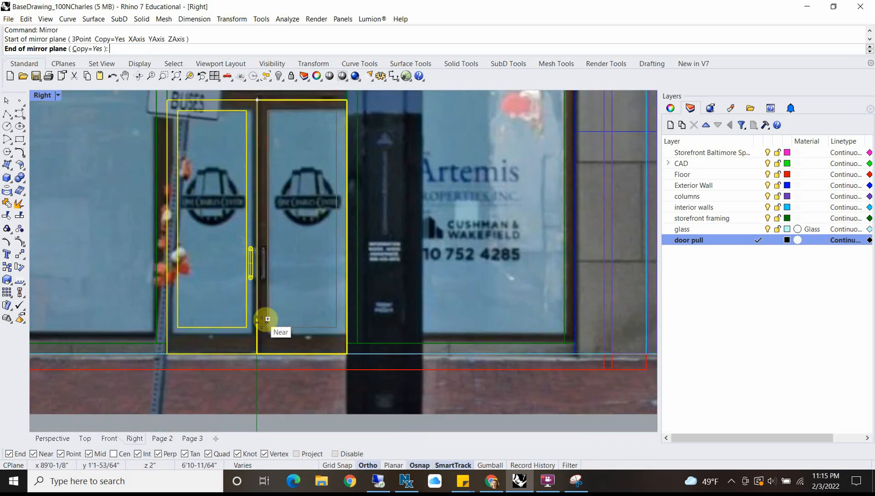
{"action": "left_click", "coordinate": [255, 386]}
Step: Restore the four-view layout, deselect both doors and examine the paired door pulls in the Top view
{"action": "left_click", "coordinate": [247, 282]}
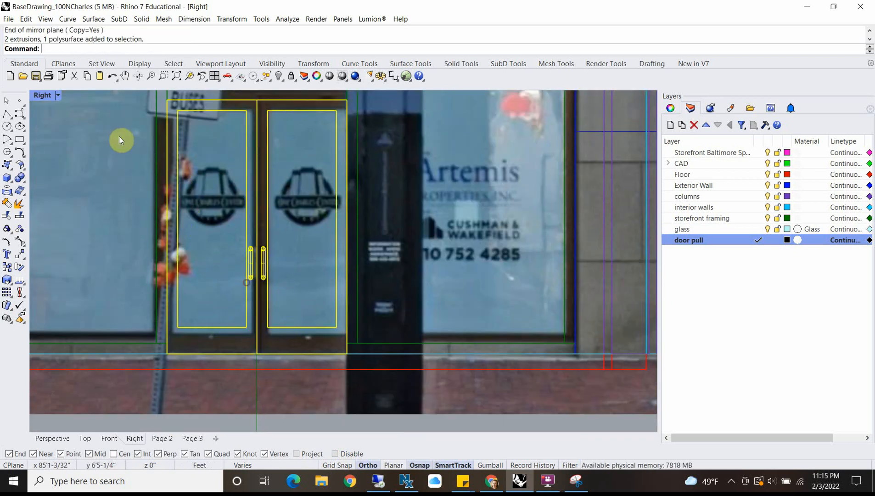
{"action": "double_click", "coordinate": [47, 95]}
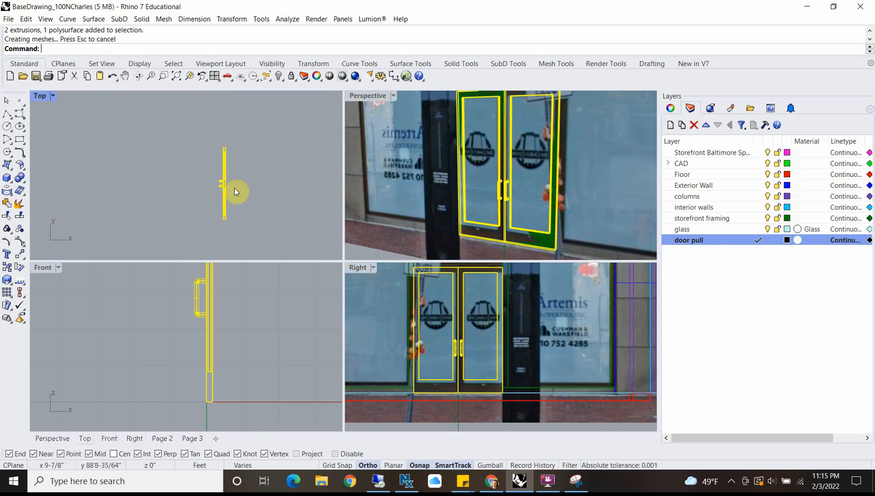
{"action": "left_click", "coordinate": [233, 188]}
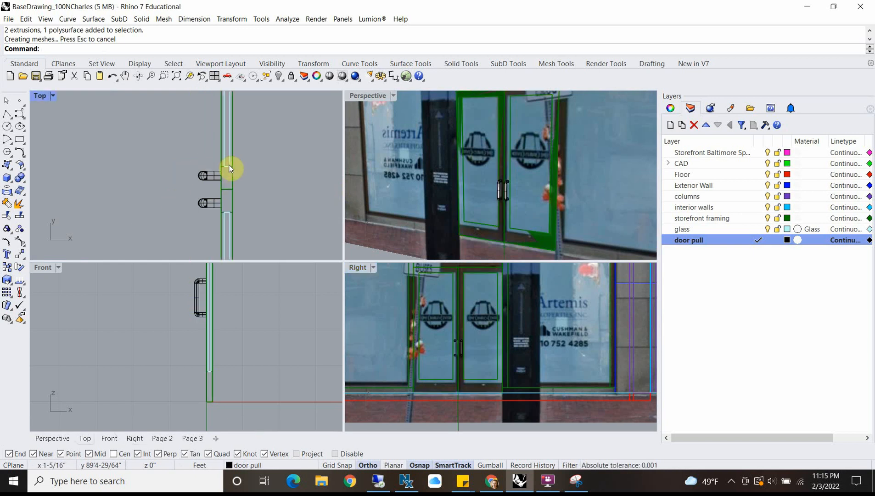
Step: In the Top view, delete the original grouped door, keeping only its mirrored copy
{"action": "scroll", "coordinate": [234, 183], "scroll_direction": "down", "scroll_amount": 5}
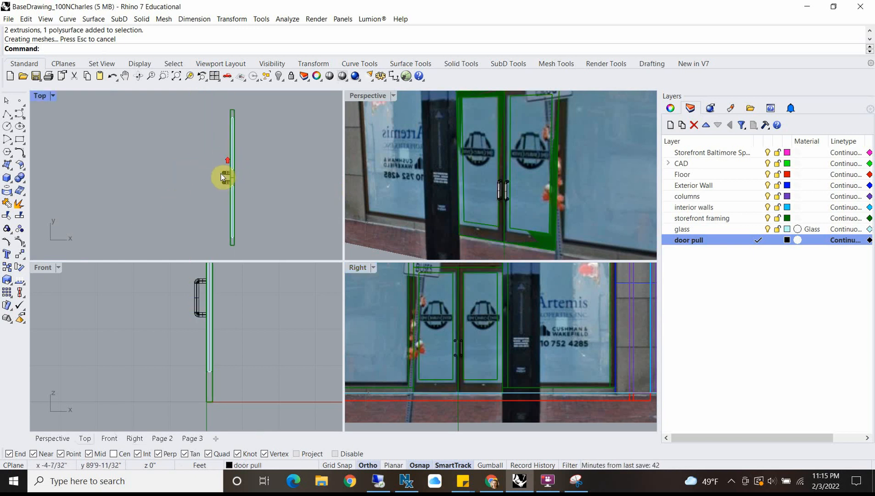
{"action": "scroll", "coordinate": [223, 174], "scroll_direction": "up", "scroll_amount": 5}
{"action": "scroll", "coordinate": [232, 180], "scroll_direction": "up", "scroll_amount": 3}
{"action": "left_click", "coordinate": [231, 173]}
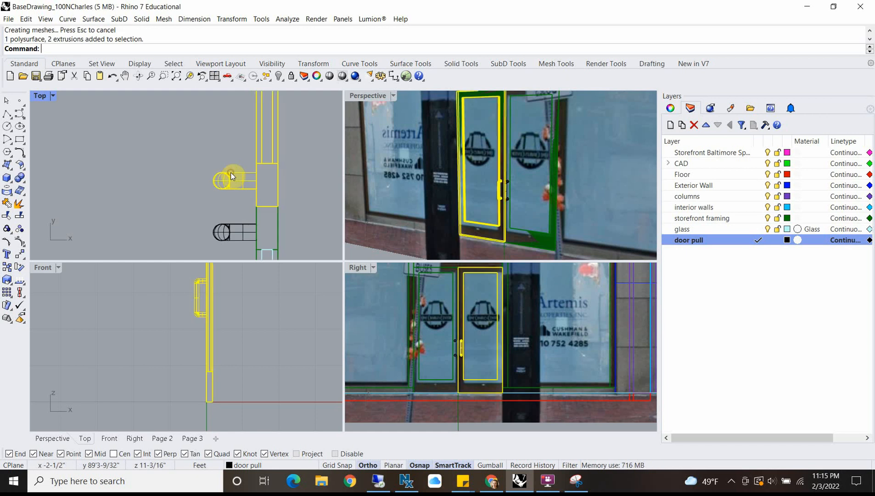
{"action": "scroll", "coordinate": [223, 166], "scroll_direction": "down", "scroll_amount": 2}
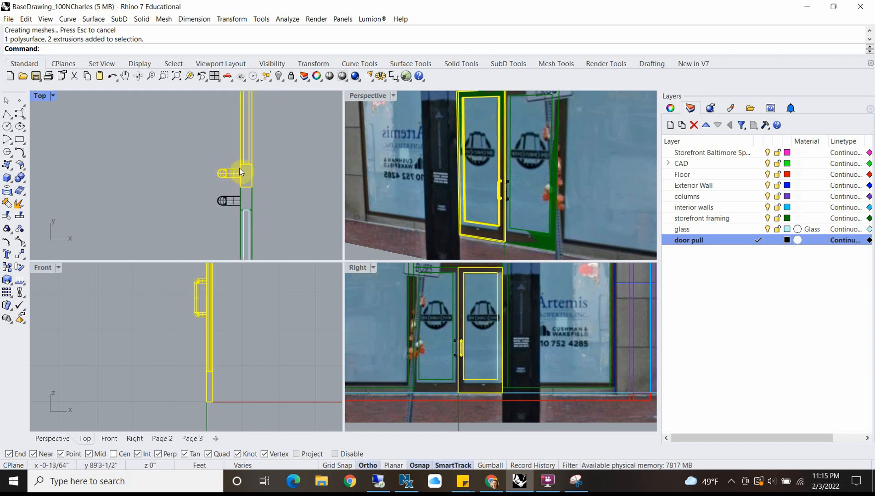
{"action": "key", "text": "Delete"}
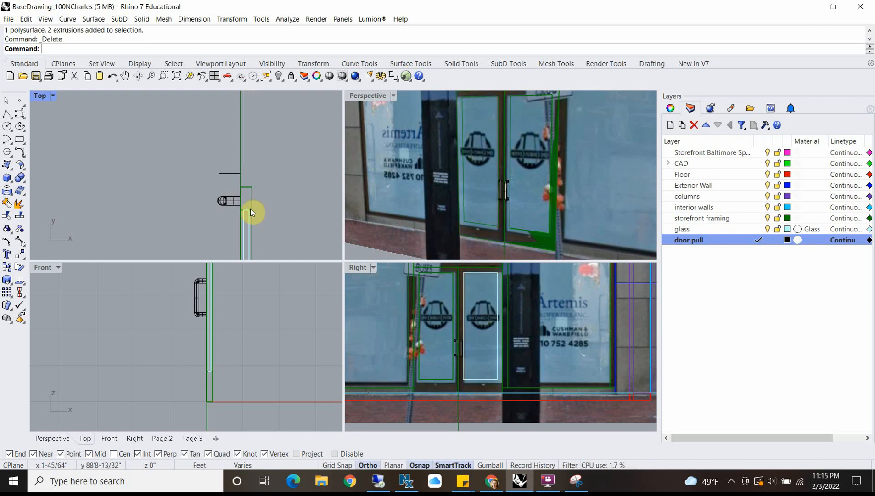
Step: Ungroup the remaining door so its frame, glass pane and pull are separate objects
{"action": "left_click", "coordinate": [251, 209]}
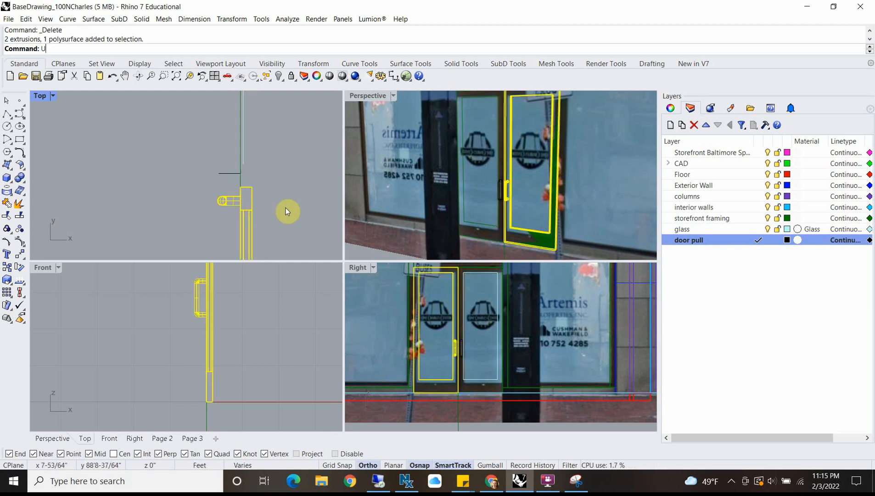
{"action": "type", "text": "Ungroup"}
{"action": "key", "text": "Return"}
Step: Mirror a copy of the door pull to the other face, about the midline of the door's thickness
{"action": "left_click", "coordinate": [230, 201]}
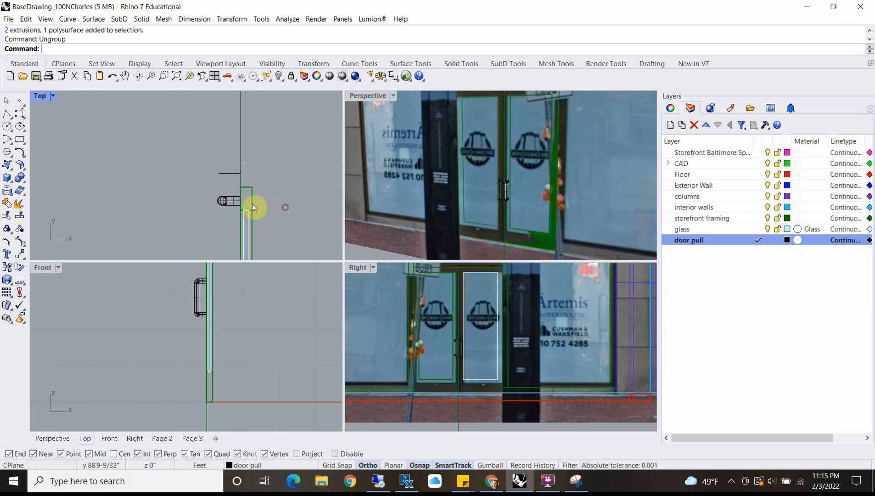
{"action": "type", "text": "Mirror"}
{"action": "key", "text": "Return"}
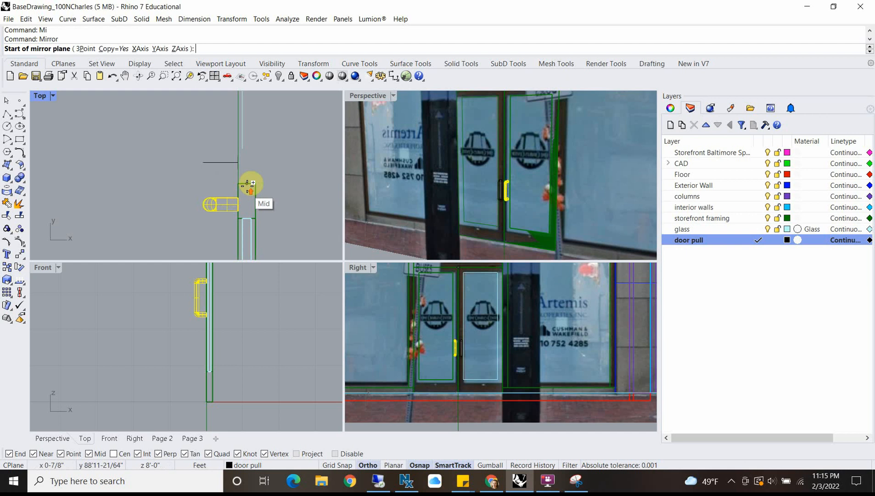
{"action": "left_click", "coordinate": [246, 183]}
{"action": "left_click", "coordinate": [249, 161]}
{"action": "scroll", "coordinate": [271, 175], "scroll_direction": "down", "scroll_amount": 4}
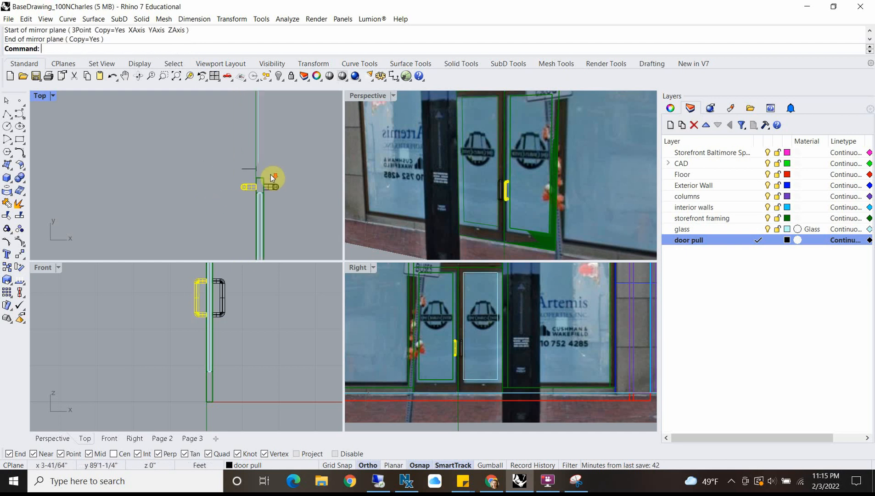
Step: Group the door frame, glass pane and both door pulls
{"action": "scroll", "coordinate": [284, 187], "scroll_direction": "up", "scroll_amount": 6}
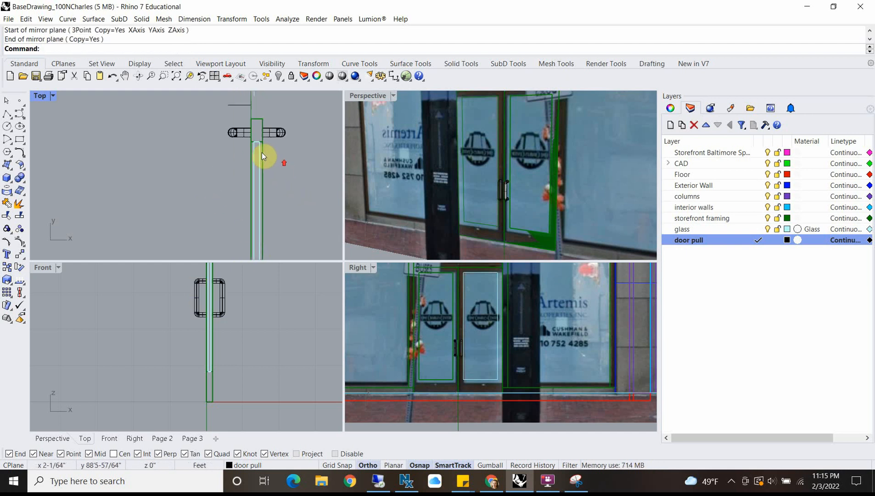
{"action": "left_click", "coordinate": [257, 140]}
{"action": "left_click", "coordinate": [264, 141]}
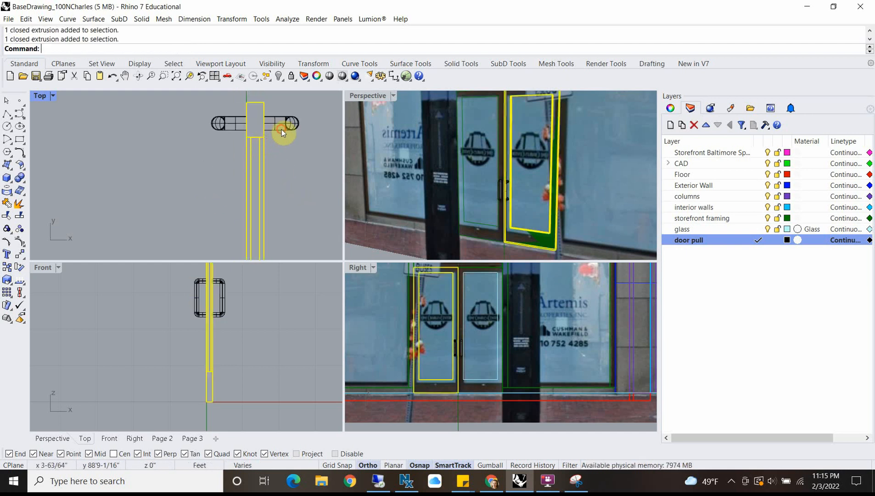
{"action": "left_click", "coordinate": [281, 128]}
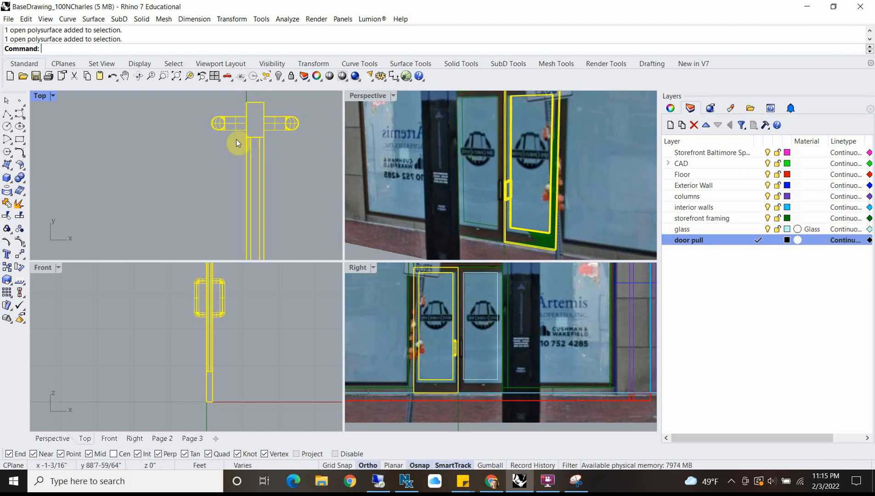
{"action": "scroll", "coordinate": [260, 143], "scroll_direction": "down", "scroll_amount": 3}
Step: Mirror a copy of the grouped door about its pull-side end edge to form a double door
{"action": "type", "text": "Mi"}
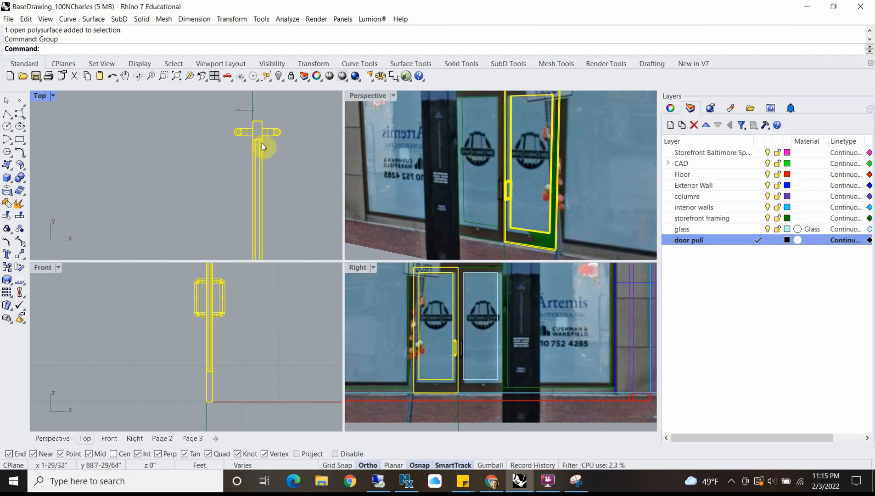
{"action": "key", "text": "Return"}
{"action": "left_click", "coordinate": [262, 121]}
{"action": "left_click", "coordinate": [176, 119]}
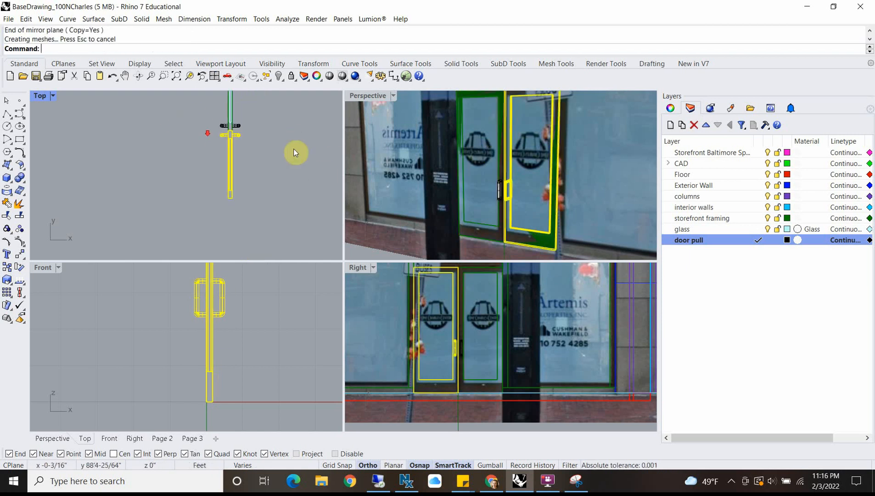
{"action": "scroll", "coordinate": [486, 174], "scroll_direction": "down", "scroll_amount": 5}
Step: Unlock the Street View photo surface behind the doors and delete it
{"action": "mouse_move", "coordinate": [486, 174]}
{"action": "right_mouse_down"}
{"action": "mouse_move", "coordinate": [475, 178]}
{"action": "mouse_move", "coordinate": [490, 184]}
{"action": "right_mouse_up"}
{"action": "scroll", "coordinate": [505, 169], "scroll_direction": "up", "scroll_amount": 2}
{"action": "scroll", "coordinate": [509, 170], "scroll_direction": "down", "scroll_amount": 4}
{"action": "scroll", "coordinate": [491, 185], "scroll_direction": "up", "scroll_amount": 6}
{"action": "left_click", "coordinate": [510, 176]}
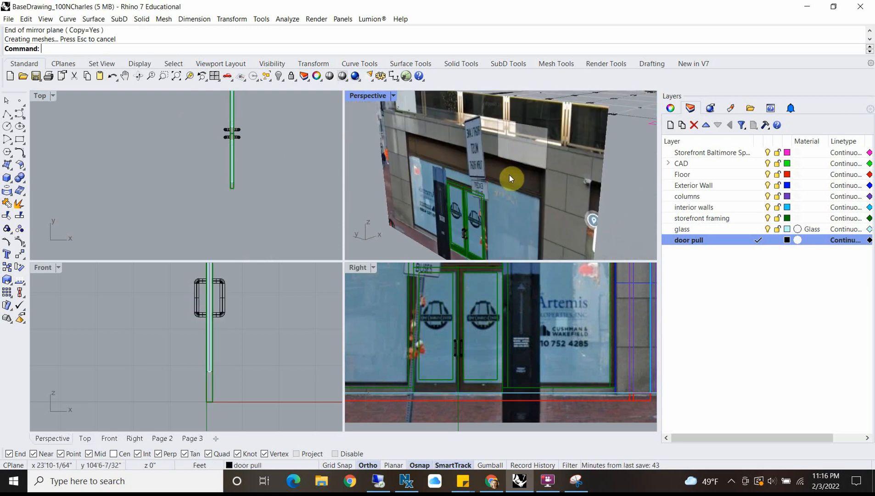
{"action": "scroll", "coordinate": [462, 162], "scroll_direction": "down", "scroll_amount": 6}
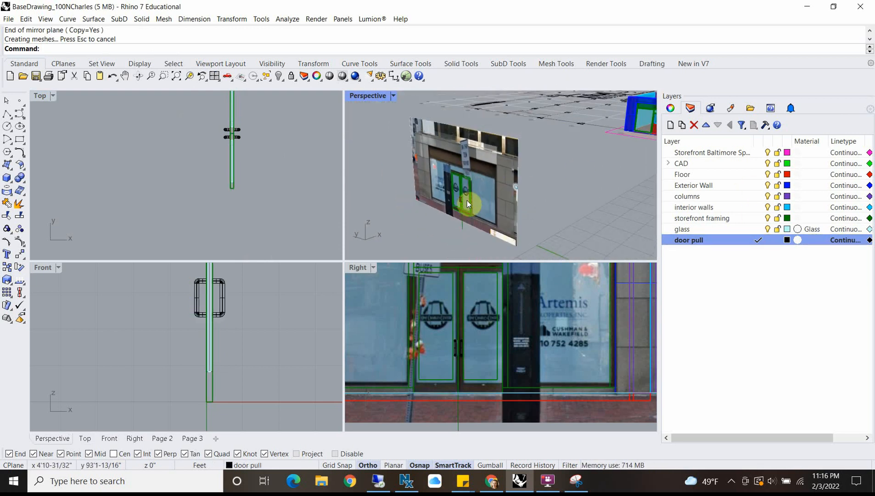
{"action": "key", "text": "BackSpace"}
{"action": "key", "text": "BackSpace"}
{"action": "type", "text": "ck"}
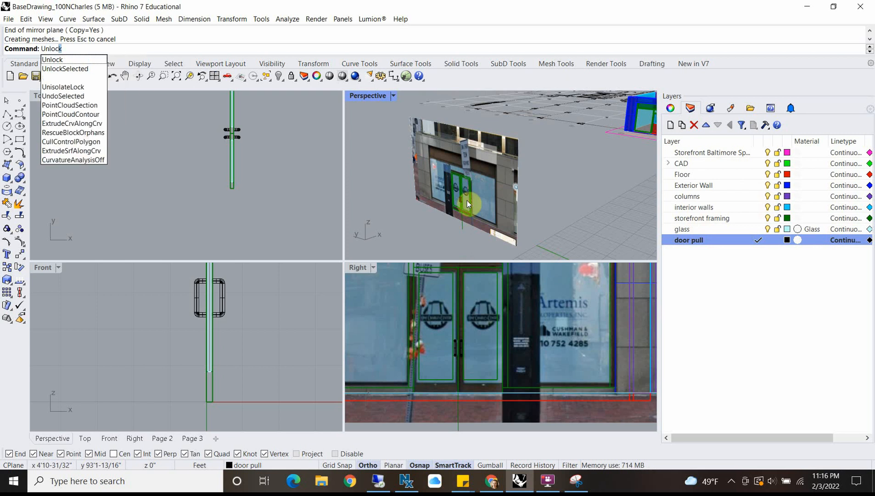
{"action": "key", "text": "Return"}
{"action": "left_click", "coordinate": [466, 200]}
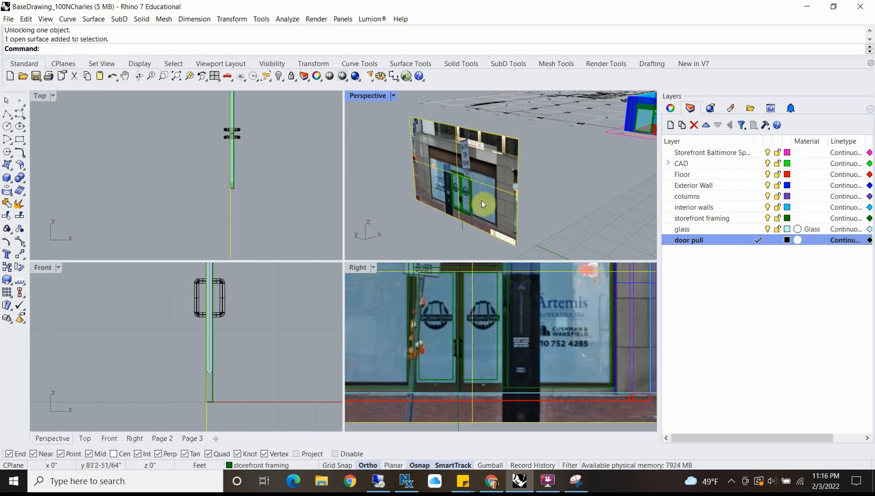
{"action": "key", "text": "Delete"}
Step: Select both grouped doors and, in the maximized Top view, move them horizontally about 110'8" to the building plan
{"action": "left_click", "coordinate": [473, 246]}
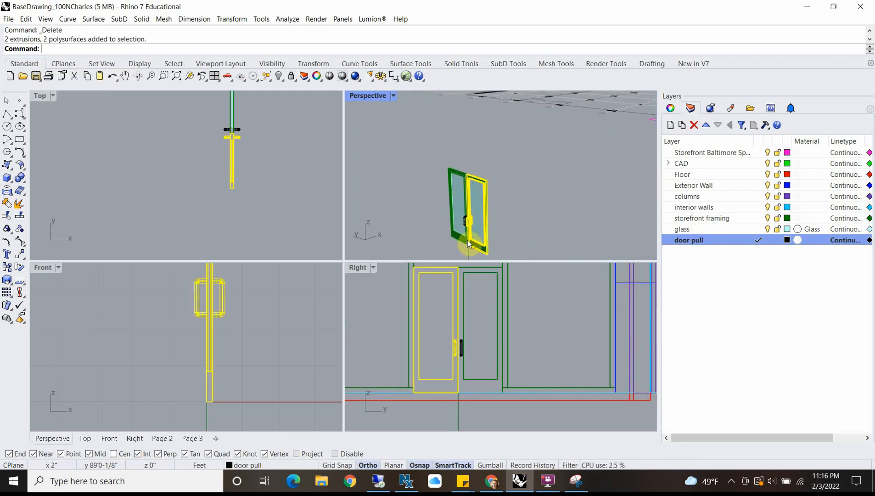
{"action": "left_click", "coordinate": [456, 210], "text": "shift"}
{"action": "scroll", "coordinate": [197, 165], "scroll_direction": "down", "scroll_amount": 5}
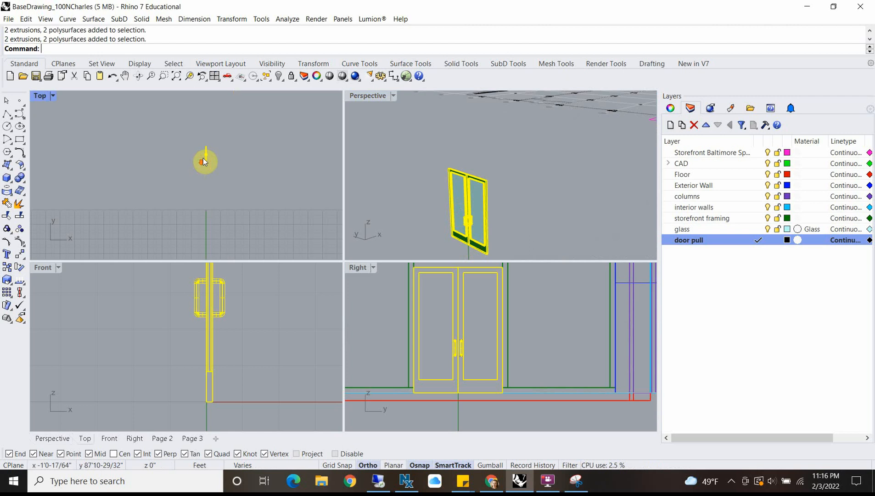
{"action": "double_click", "coordinate": [40, 95]}
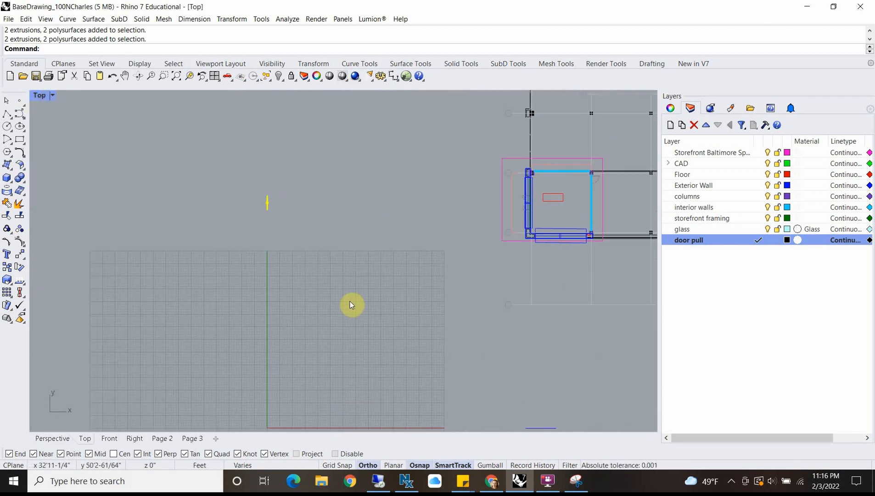
{"action": "type", "text": "m"}
{"action": "key", "text": "Return"}
{"action": "left_click", "coordinate": [275, 180]}
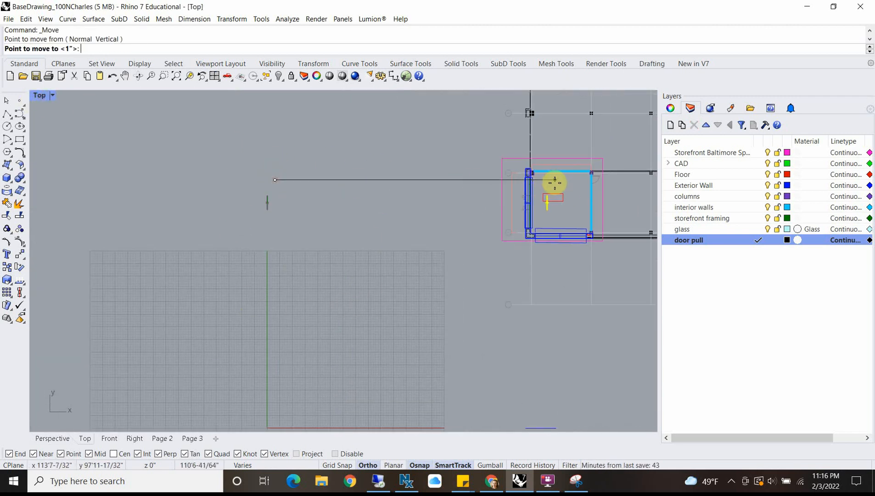
{"action": "left_click", "coordinate": [553, 184]}
{"action": "scroll", "coordinate": [552, 184], "scroll_direction": "up", "scroll_amount": 4}
Step: Move the double doors horizontally about 6'6" toward the storefront opening in the Top view
{"action": "type", "text": "m"}
{"action": "key", "text": "Return"}
{"action": "left_click", "coordinate": [583, 286]}
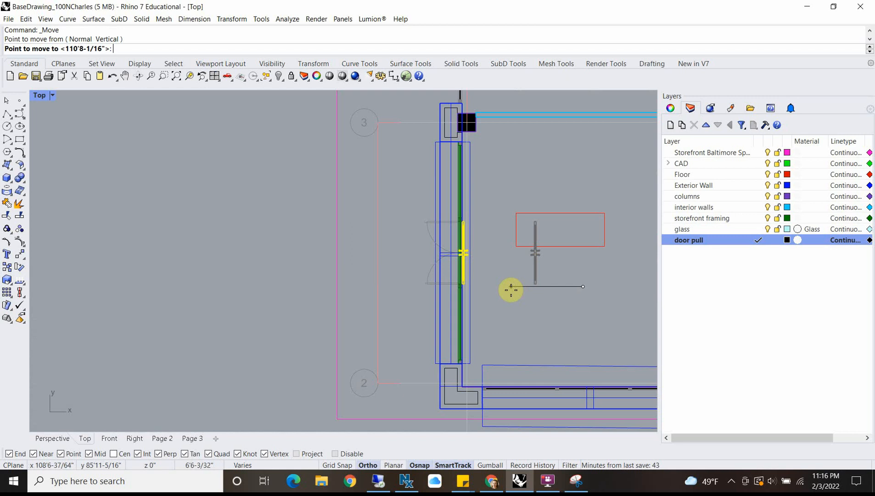
{"action": "left_click", "coordinate": [511, 290]}
{"action": "scroll", "coordinate": [467, 283], "scroll_direction": "up", "scroll_amount": 5}
Step: Move the double doors from the midpoint of their end edge onto the midpoint of the storefront framing post
{"action": "type", "text": "m"}
{"action": "key", "text": "Return"}
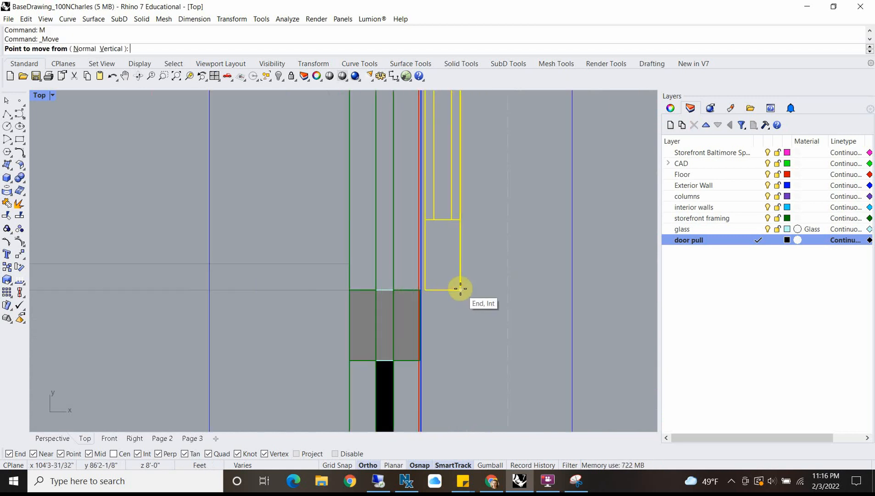
{"action": "left_click", "coordinate": [444, 289]}
{"action": "scroll", "coordinate": [448, 275], "scroll_direction": "down", "scroll_amount": 3}
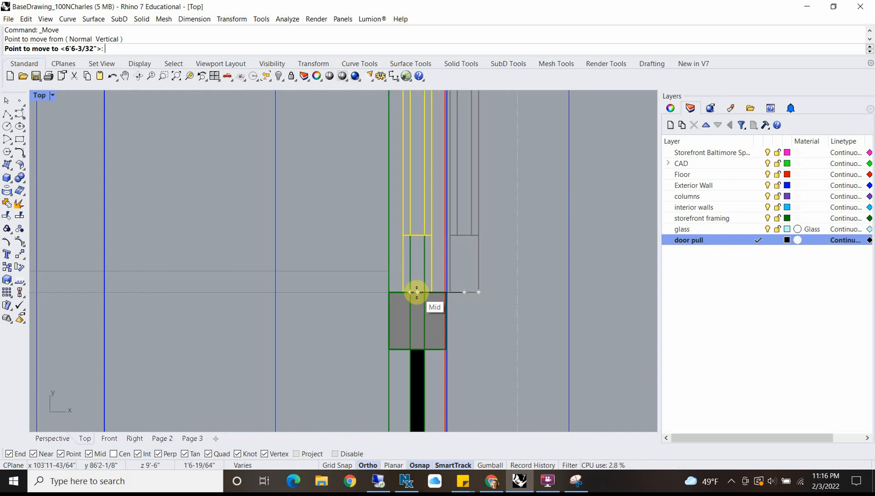
{"action": "scroll", "coordinate": [417, 292], "scroll_direction": "up", "scroll_amount": 8}
{"action": "left_click", "coordinate": [417, 292]}
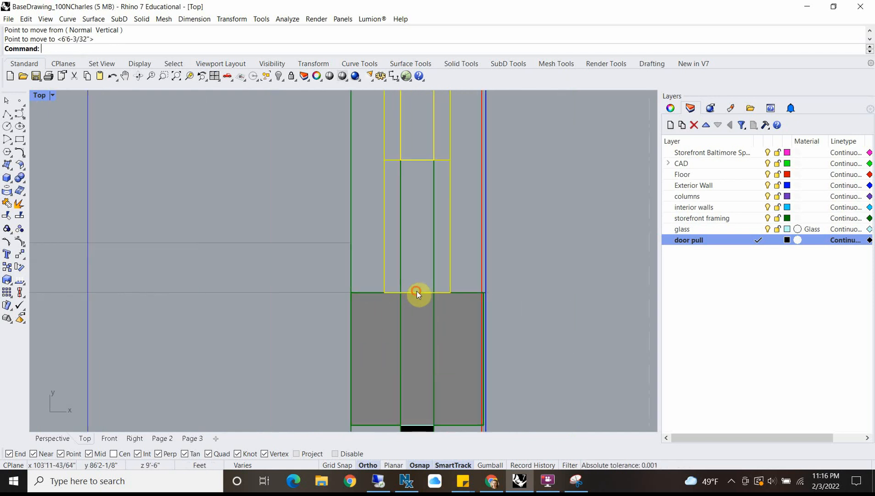
{"action": "scroll", "coordinate": [426, 272], "scroll_direction": "down", "scroll_amount": 18}
{"action": "scroll", "coordinate": [400, 229], "scroll_direction": "down", "scroll_amount": 5}
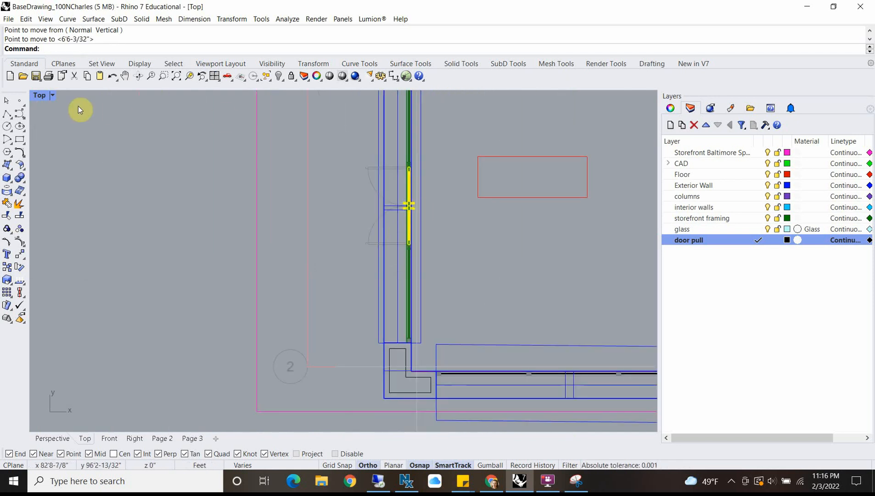
Step: With Project snapping enabled, move the double doors down 1'6" in the Right view to the base of the storefront framing
{"action": "double_click", "coordinate": [36, 96]}
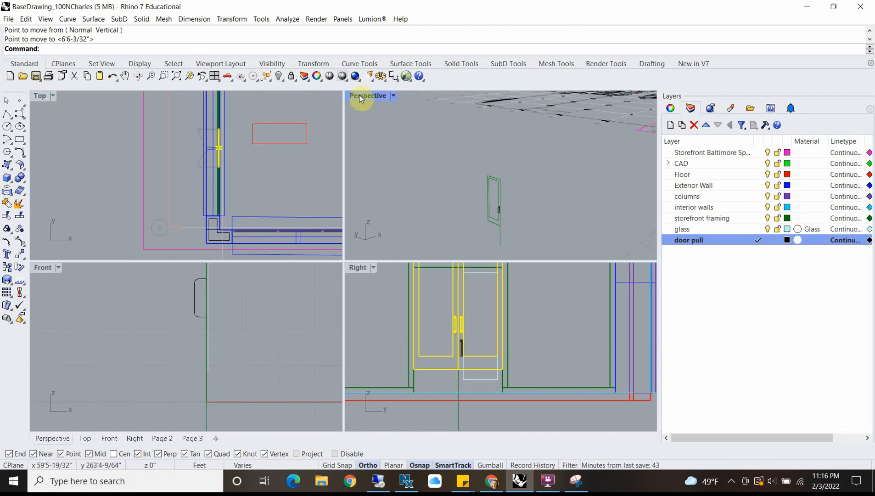
{"action": "scroll", "coordinate": [417, 371], "scroll_direction": "up", "scroll_amount": 5}
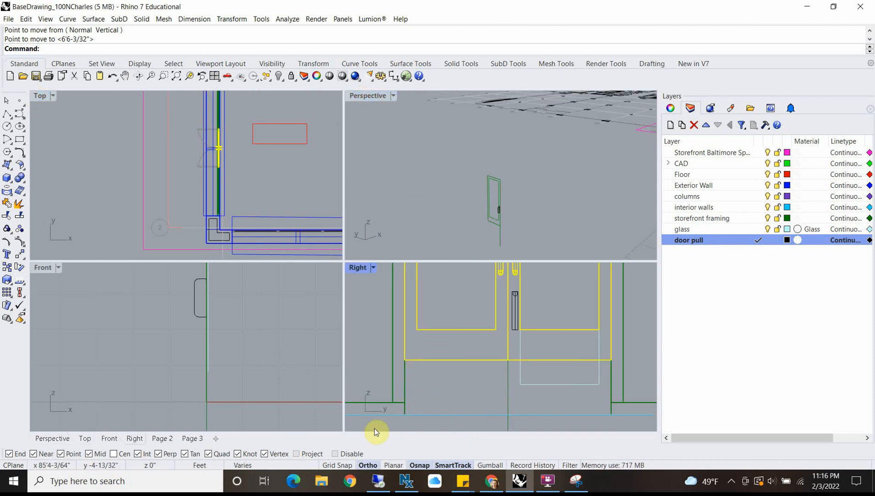
{"action": "scroll", "coordinate": [415, 351], "scroll_direction": "down", "scroll_amount": 8}
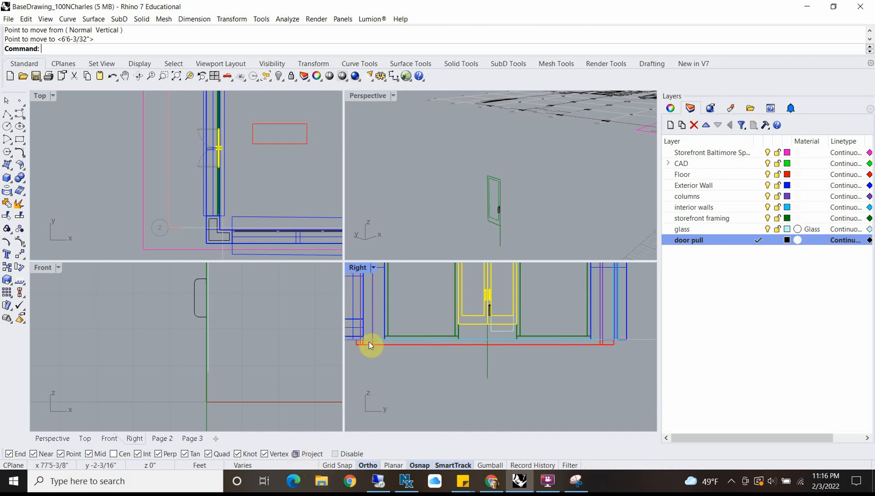
{"action": "type", "text": "M"}
{"action": "key", "text": "Return"}
{"action": "scroll", "coordinate": [468, 316], "scroll_direction": "up", "scroll_amount": 5}
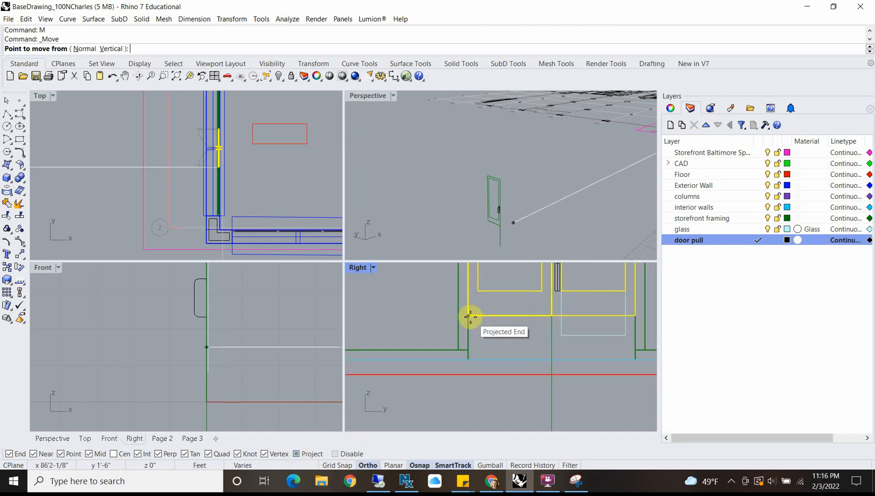
{"action": "left_click", "coordinate": [470, 317]}
{"action": "scroll", "coordinate": [470, 357], "scroll_direction": "up", "scroll_amount": 4}
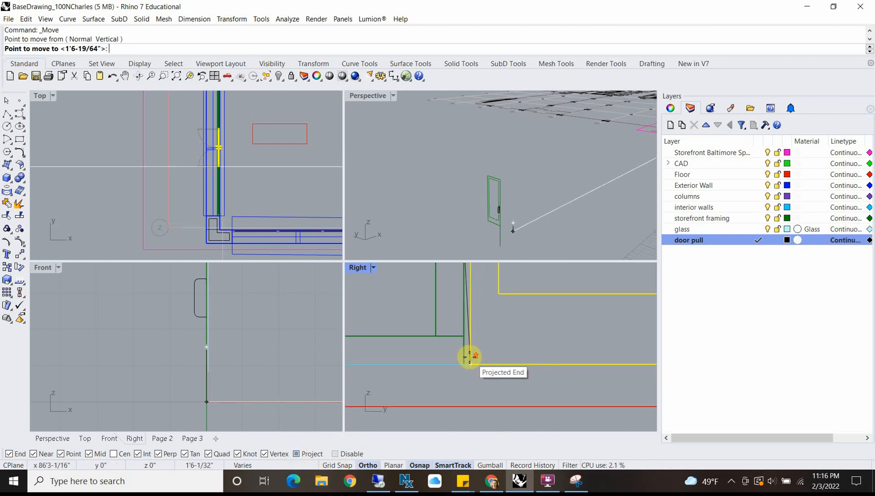
{"action": "scroll", "coordinate": [469, 357], "scroll_direction": "up", "scroll_amount": 4}
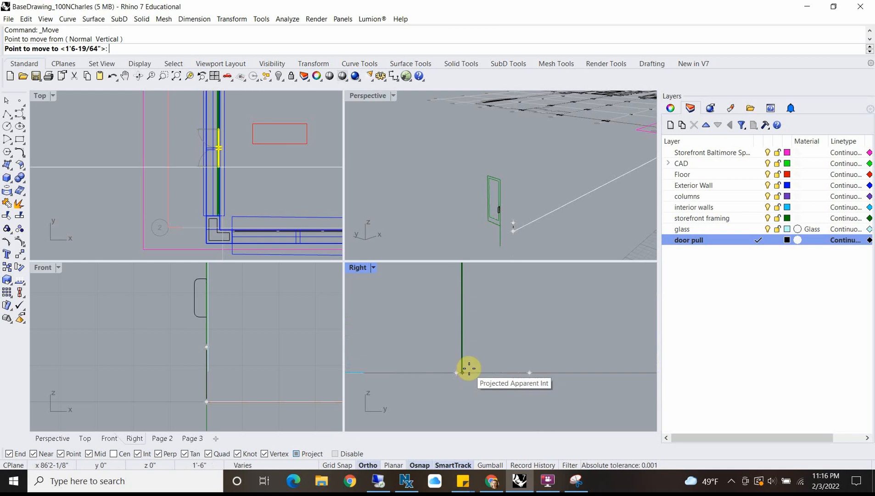
{"action": "left_click", "coordinate": [469, 368]}
{"action": "scroll", "coordinate": [482, 328], "scroll_direction": "down", "scroll_amount": 5}
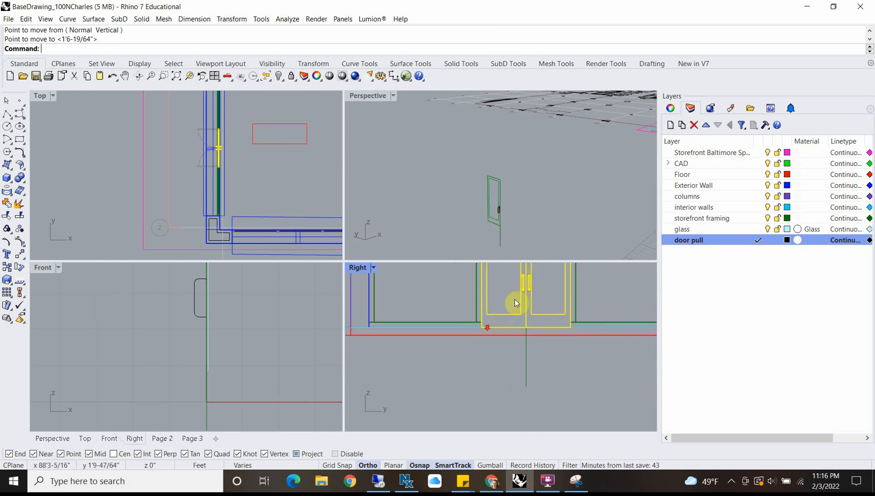
{"action": "scroll", "coordinate": [514, 299], "scroll_direction": "down", "scroll_amount": 5}
Step: Maximize the Perspective view and examine the double doors in the building's storefront framing
{"action": "left_click", "coordinate": [359, 99]}
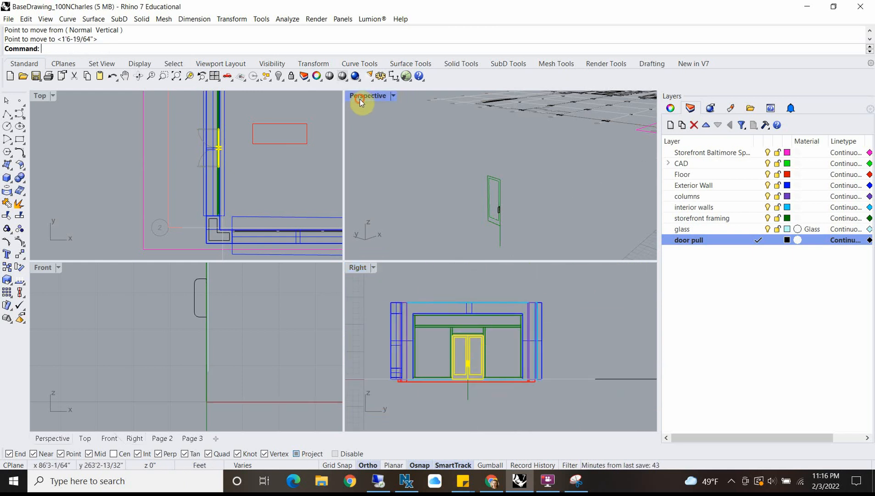
{"action": "double_click", "coordinate": [359, 98]}
{"action": "scroll", "coordinate": [474, 223], "scroll_direction": "down", "scroll_amount": 5}
{"action": "right_click_drag", "start_coordinate": [474, 223], "coordinate": [370, 239]}
{"action": "scroll", "coordinate": [524, 225], "scroll_direction": "up", "scroll_amount": 4}
{"action": "right_click_drag", "start_coordinate": [524, 225], "coordinate": [536, 263]}
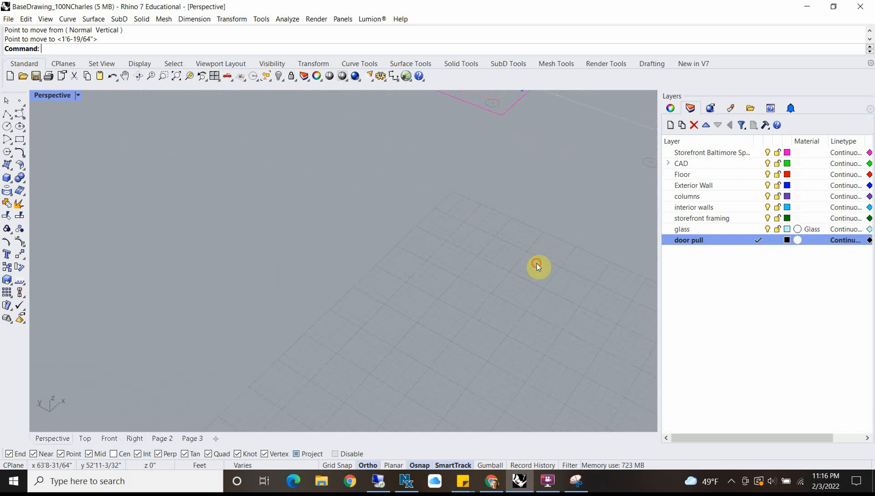
{"action": "right_click_drag", "start_coordinate": [529, 154], "coordinate": [436, 313], "text": "shift"}
{"action": "scroll", "coordinate": [380, 294], "scroll_direction": "up", "scroll_amount": 5}
{"action": "scroll", "coordinate": [401, 251], "scroll_direction": "down", "scroll_amount": 5}
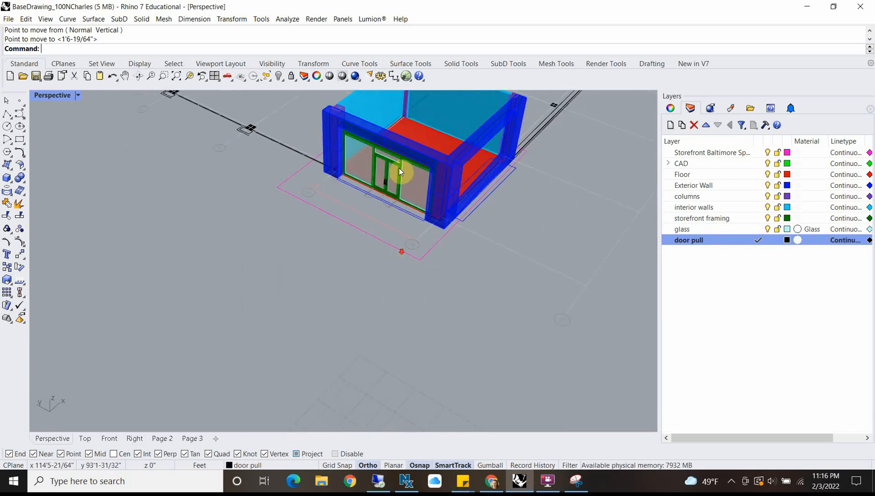
Step: Zoom to the selected horizontal framing member above the storefront glass and inspect the building model from several sides, including the open side-wall opening
{"action": "left_click", "coordinate": [398, 146]}
{"action": "left_click", "coordinate": [434, 177]}
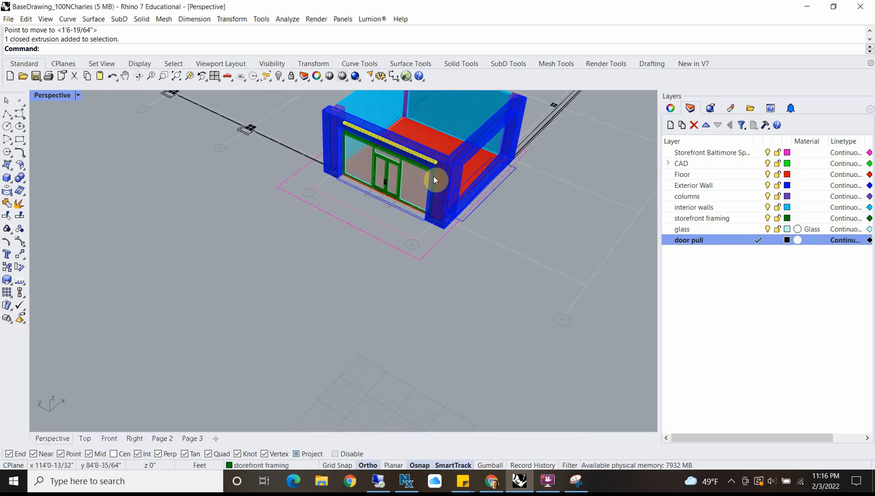
{"action": "type", "text": "z"}
{"action": "key", "text": "Return"}
{"action": "type", "text": "s"}
{"action": "key", "text": "Return"}
{"action": "scroll", "coordinate": [407, 208], "scroll_direction": "down", "scroll_amount": 8}
{"action": "right_click_drag", "start_coordinate": [404, 248], "coordinate": [528, 255]}
{"action": "left_click", "coordinate": [563, 323]}
{"action": "right_click_drag", "start_coordinate": [363, 335], "coordinate": [323, 388]}
{"action": "scroll", "coordinate": [211, 129], "scroll_direction": "up", "scroll_amount": 6}
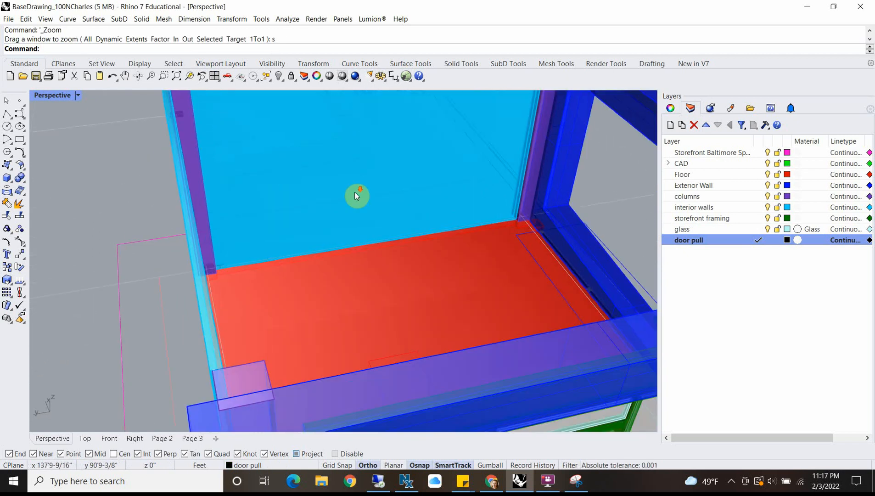
{"action": "scroll", "coordinate": [404, 197], "scroll_direction": "down", "scroll_amount": 4}
{"action": "right_click_drag", "start_coordinate": [438, 199], "coordinate": [234, 113], "text": "shift"}
{"action": "right_click_drag", "start_coordinate": [419, 179], "coordinate": [243, 147]}
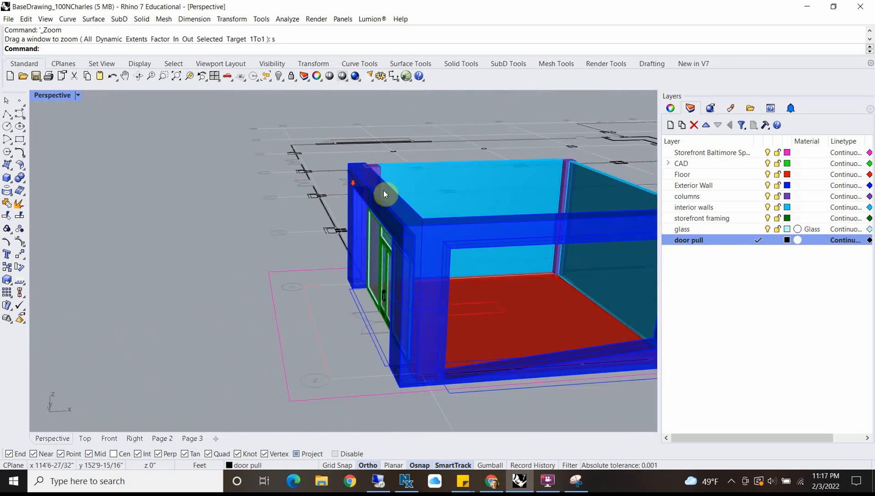
{"action": "right_click_drag", "start_coordinate": [383, 190], "coordinate": [364, 184]}
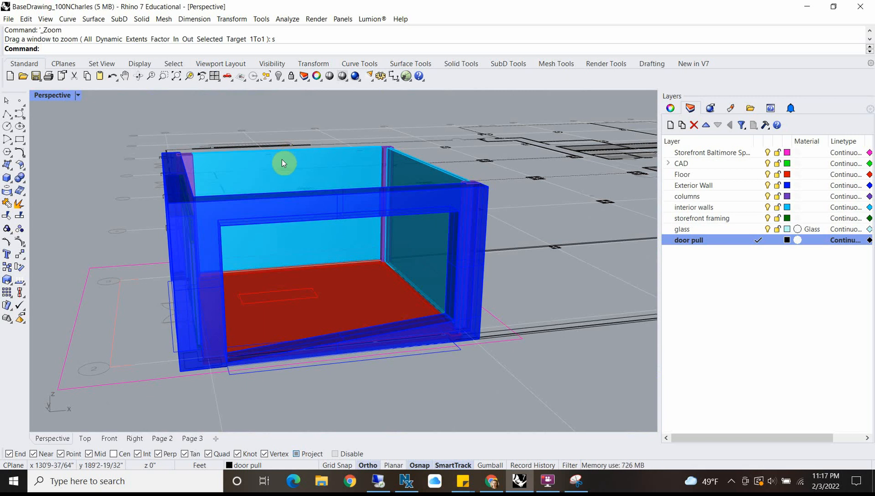
{"action": "right_click_drag", "start_coordinate": [270, 215], "coordinate": [164, 243]}
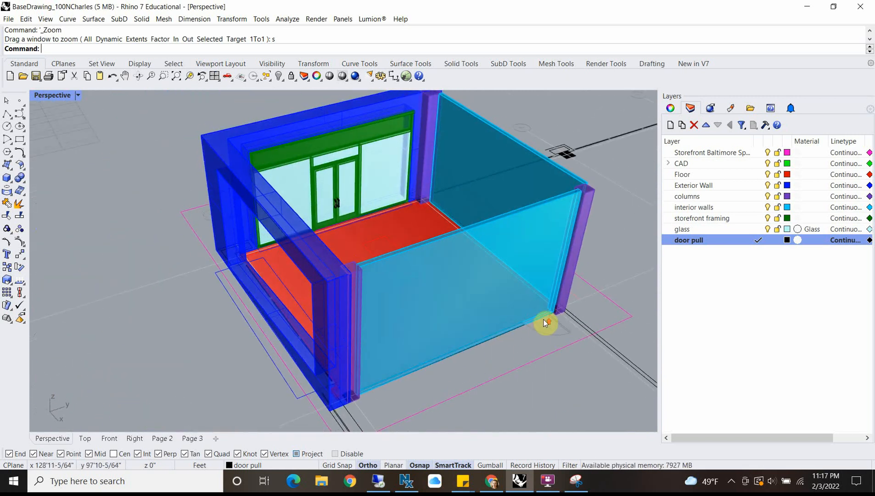
{"action": "scroll", "coordinate": [545, 322], "scroll_direction": "up", "scroll_amount": 5}
{"action": "scroll", "coordinate": [541, 320], "scroll_direction": "down", "scroll_amount": 6}
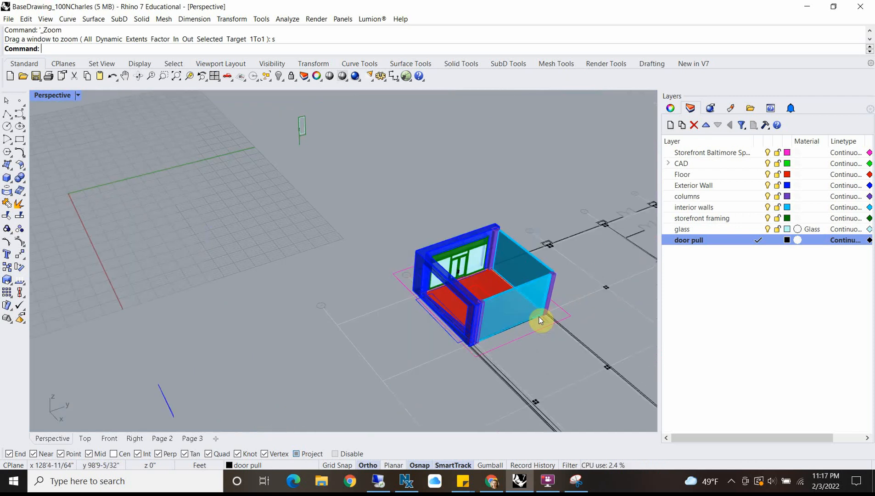
{"action": "right_click_drag", "start_coordinate": [470, 311], "coordinate": [417, 232]}
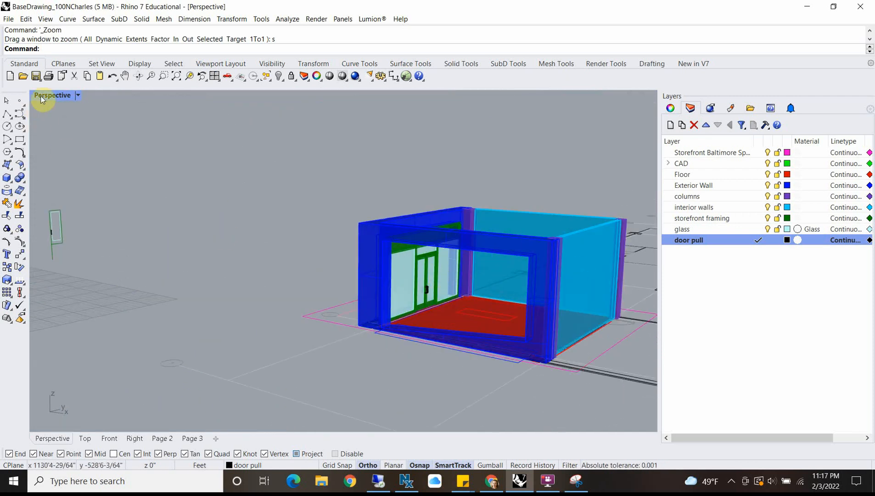
Step: Switch to Chrome and examine the One Charles Center facade and windows from N Charles St in Google Street View
{"action": "left_click", "coordinate": [492, 481]}
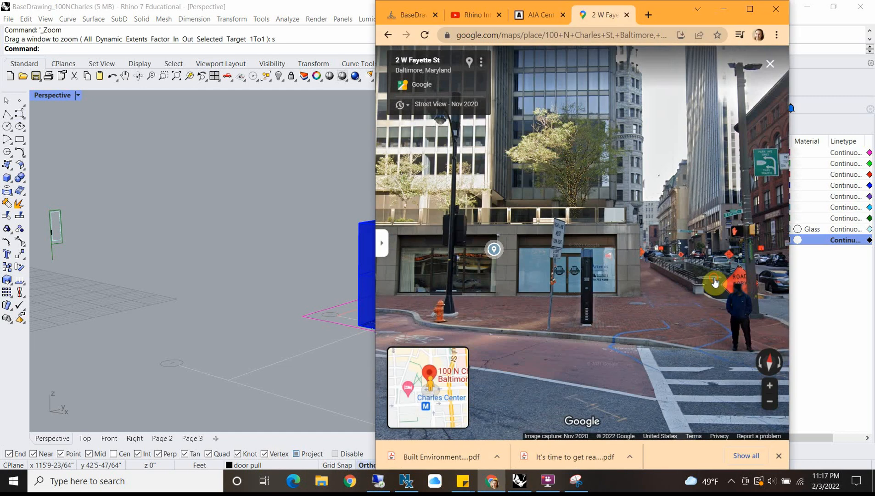
{"action": "left_click", "coordinate": [713, 282]}
{"action": "mouse_move", "coordinate": [426, 308]}
{"action": "left_mouse_down"}
{"action": "mouse_move", "coordinate": [553, 275]}
{"action": "mouse_move", "coordinate": [636, 287]}
{"action": "mouse_move", "coordinate": [761, 285]}
{"action": "left_mouse_up"}
{"action": "mouse_move", "coordinate": [491, 307]}
{"action": "left_mouse_down"}
{"action": "mouse_move", "coordinate": [705, 268]}
{"action": "mouse_move", "coordinate": [662, 264]}
{"action": "left_mouse_up"}
{"action": "scroll", "coordinate": [723, 271], "scroll_direction": "up", "scroll_amount": 2}
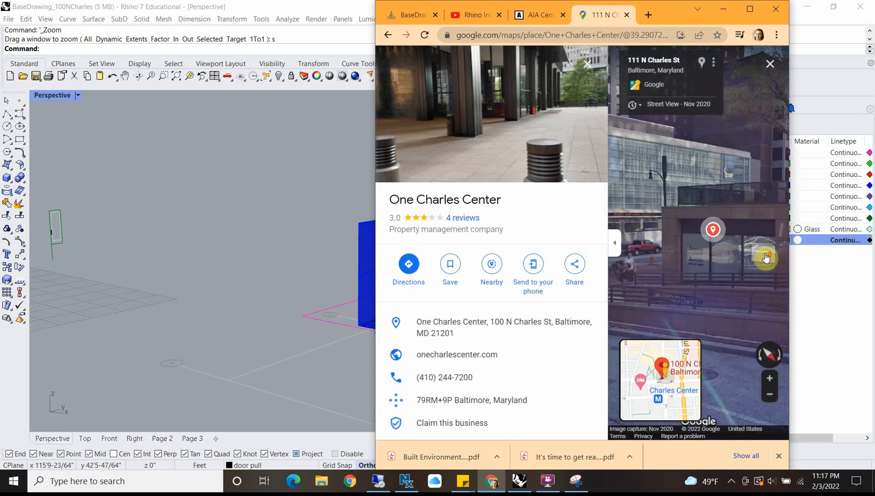
{"action": "left_click", "coordinate": [735, 243]}
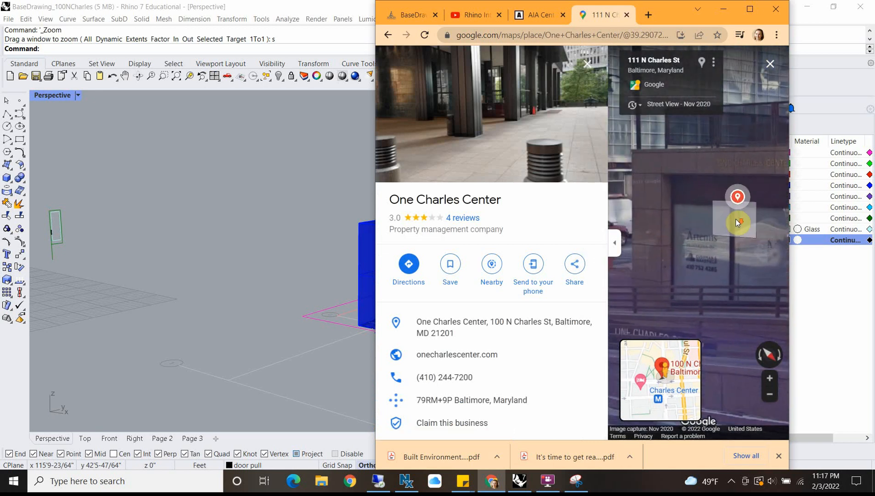
{"action": "scroll", "coordinate": [739, 241], "scroll_direction": "down", "scroll_amount": 2}
{"action": "left_click_drag", "start_coordinate": [740, 242], "coordinate": [688, 234]}
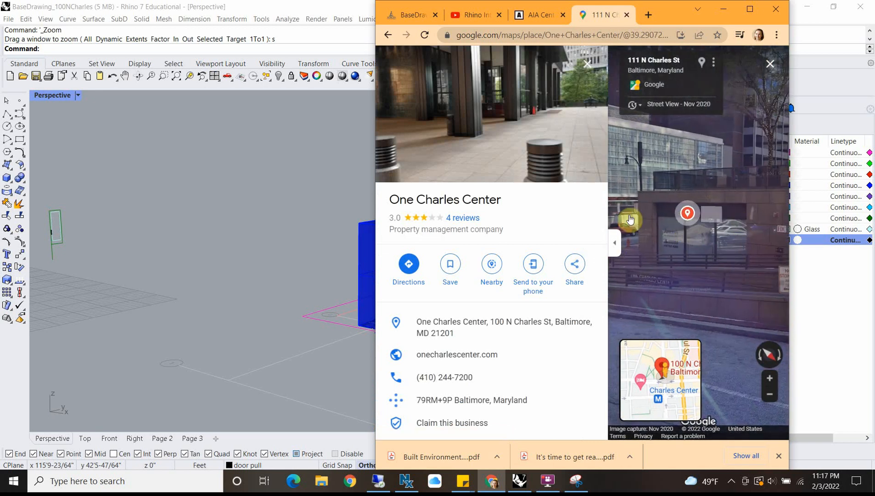
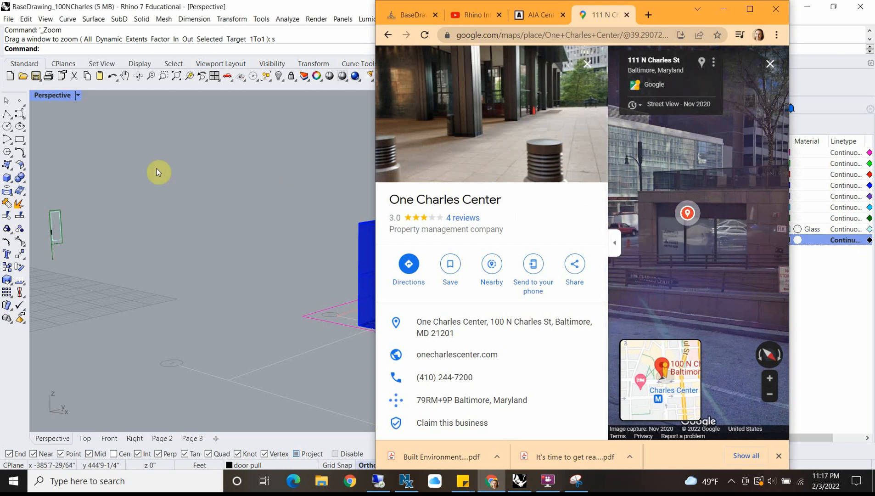
Step: Switch to Rhino and delete the stray door curves lying at the origin, away from the storefront model
{"action": "left_click", "coordinate": [207, 197]}
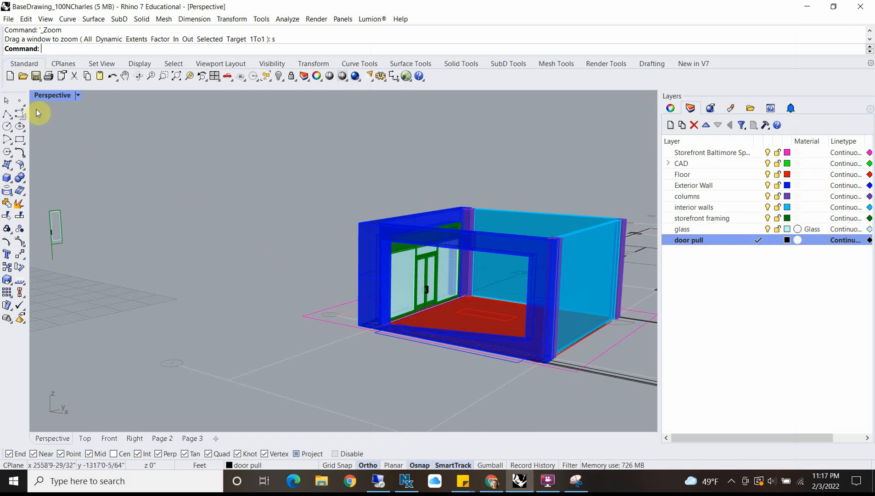
{"action": "double_click", "coordinate": [50, 97]}
{"action": "left_click", "coordinate": [210, 324]}
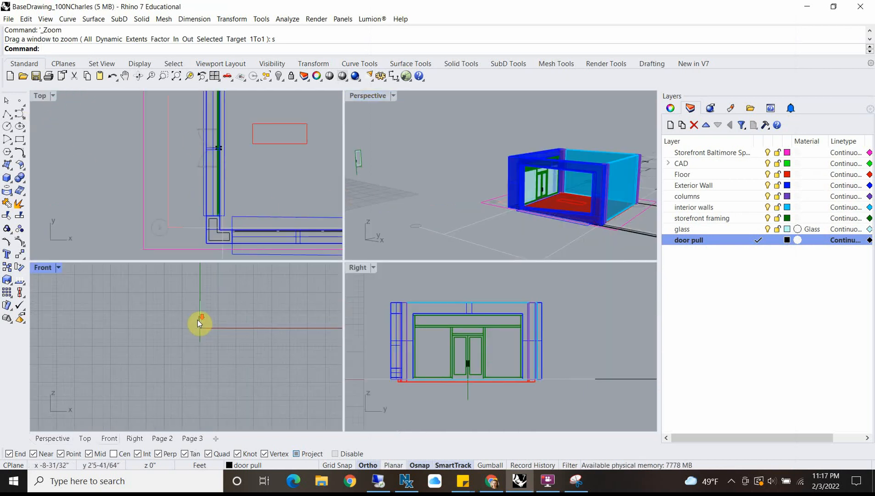
{"action": "scroll", "coordinate": [197, 324], "scroll_direction": "down", "scroll_amount": 18}
{"action": "scroll", "coordinate": [306, 320], "scroll_direction": "up", "scroll_amount": 20}
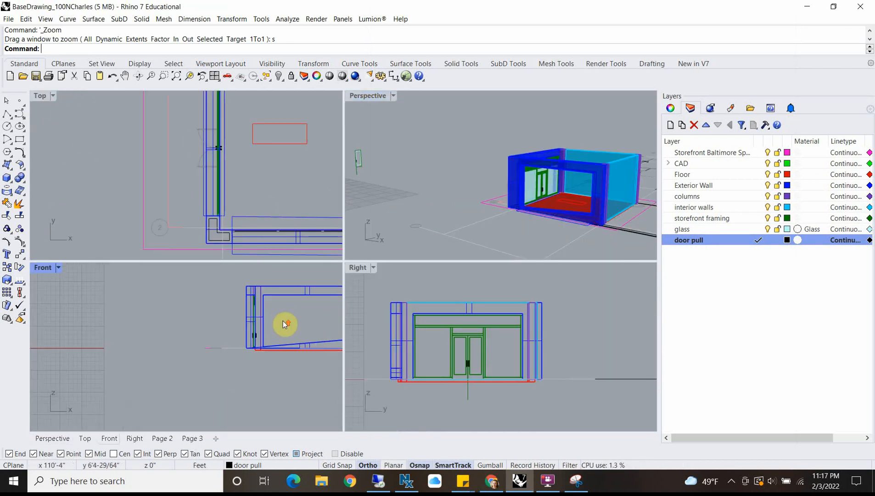
{"action": "scroll", "coordinate": [243, 324], "scroll_direction": "down", "scroll_amount": 4}
{"action": "left_click_drag", "start_coordinate": [150, 382], "coordinate": [151, 382]}
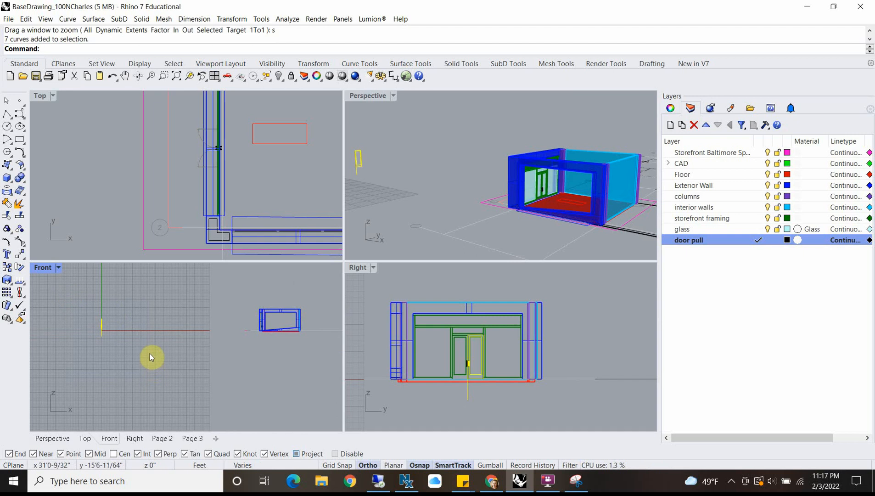
{"action": "key", "text": "Delete"}
{"action": "scroll", "coordinate": [292, 328], "scroll_direction": "up", "scroll_amount": 4}
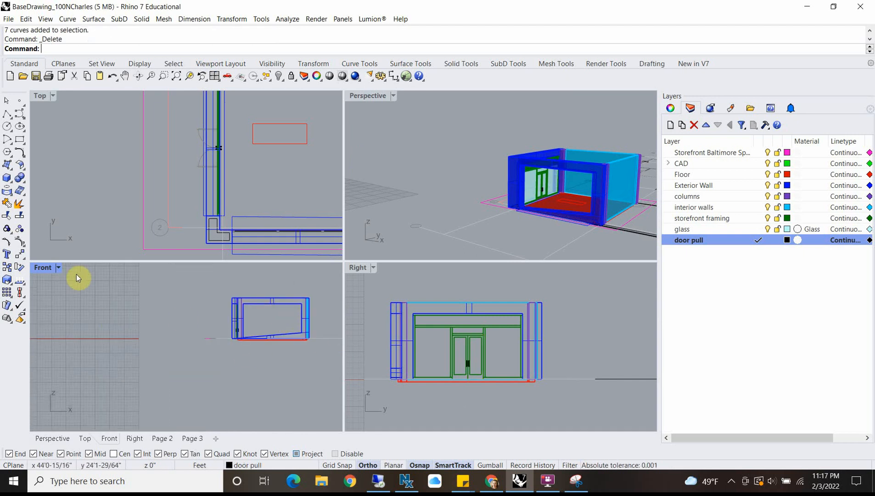
Step: On the storefront framing layer, draw a line in the Front view along the full top edge of the window opening
{"action": "double_click", "coordinate": [42, 267]}
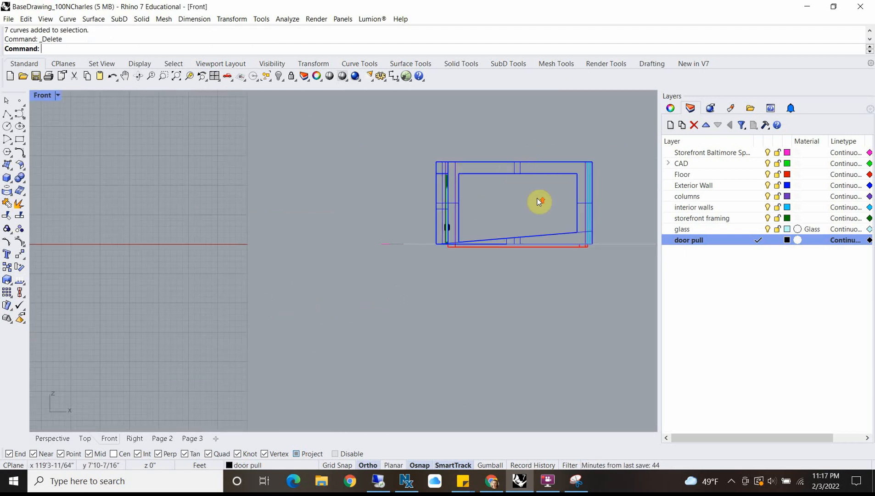
{"action": "scroll", "coordinate": [540, 201], "scroll_direction": "up", "scroll_amount": 4}
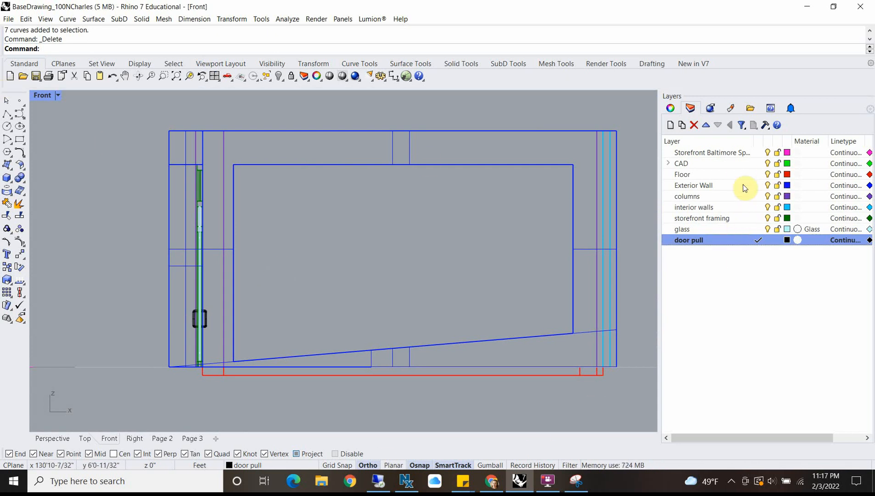
{"action": "double_click", "coordinate": [715, 219]}
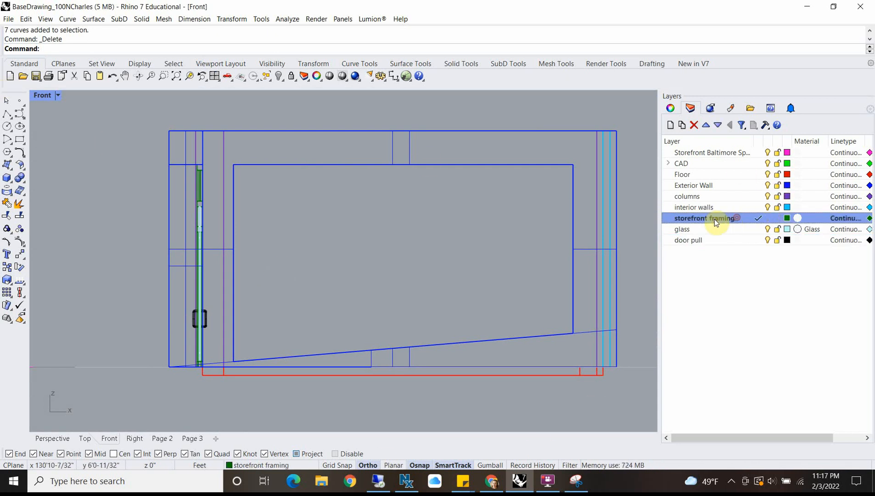
{"action": "left_click", "coordinate": [7, 113]}
{"action": "left_click", "coordinate": [235, 164]}
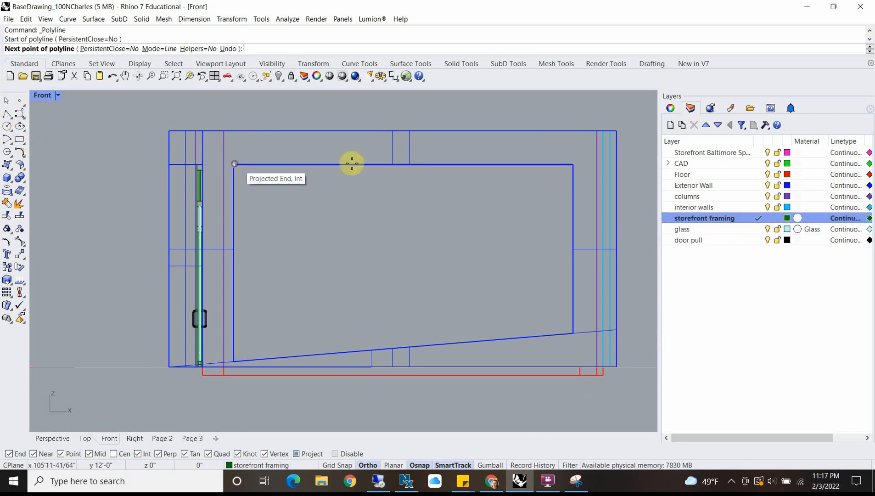
{"action": "left_click", "coordinate": [570, 164]}
{"action": "key", "text": "Return"}
Step: Divide the line along the opening's top edge into 3 segments with point markers
{"action": "left_click", "coordinate": [563, 164]}
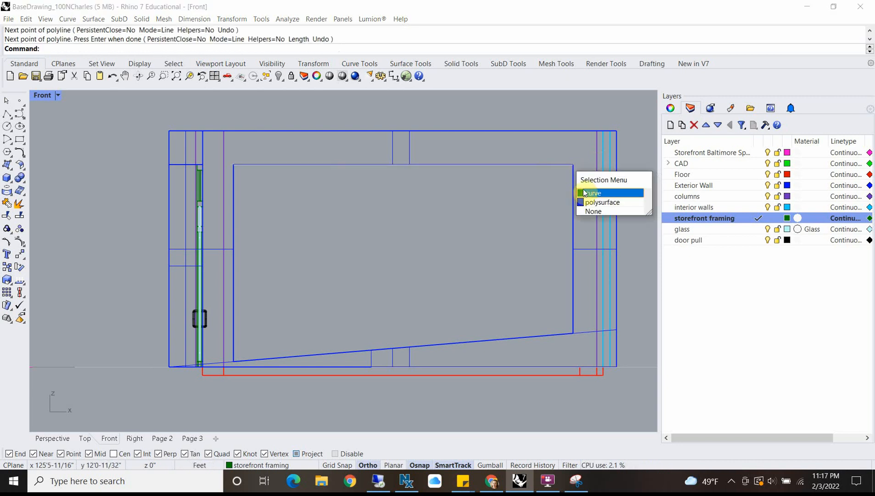
{"action": "left_click", "coordinate": [601, 192]}
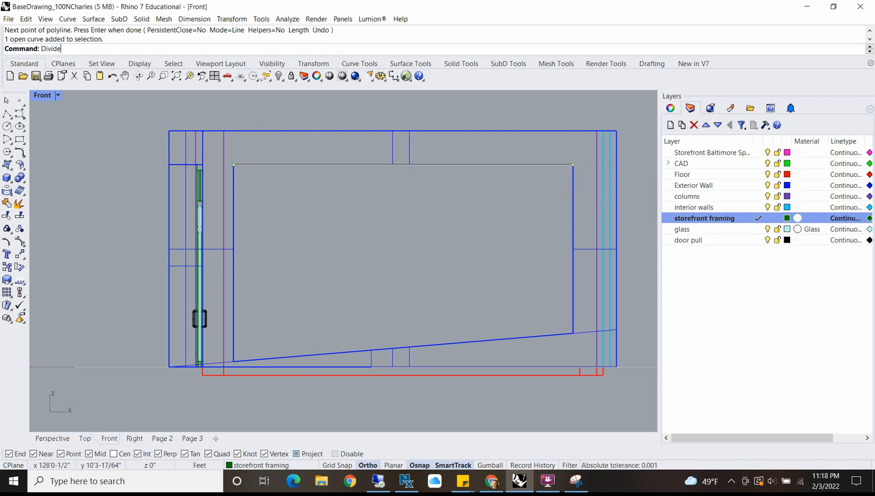
{"action": "key", "text": "Return"}
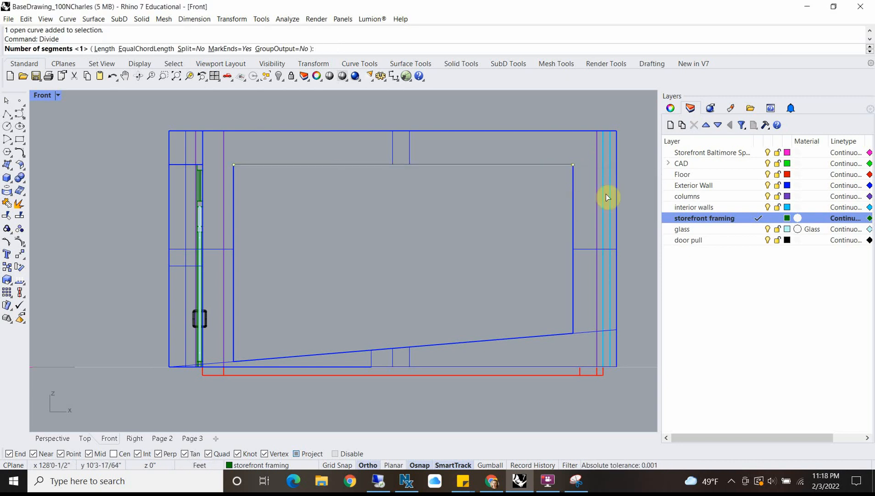
{"action": "type", "text": "3"}
{"action": "key", "text": "Return"}
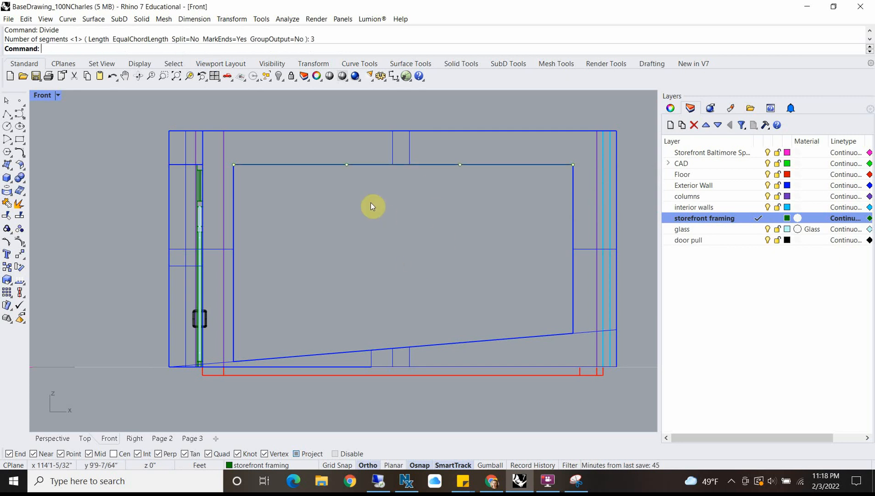
Step: Draw vertical lines about 14'-6" long down from the two intermediate division points, past the opening's sloped bottom edge
{"action": "type", "text": "L"}
{"action": "key", "text": "Return"}
{"action": "left_click", "coordinate": [347, 165]}
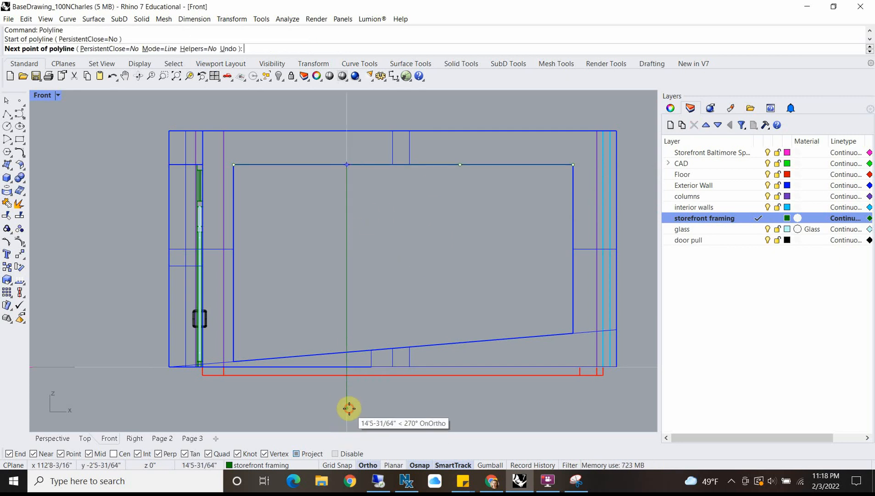
{"action": "left_click", "coordinate": [349, 409]}
{"action": "key", "text": "Return"}
{"action": "key", "text": "Return"}
{"action": "left_click", "coordinate": [460, 164]}
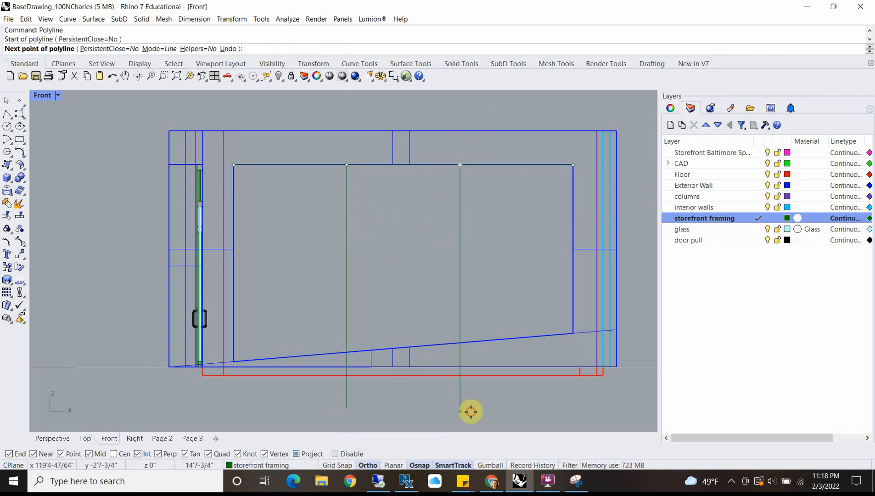
{"action": "left_click", "coordinate": [470, 411]}
{"action": "key", "text": "Return"}
Step: Trace a closed polyline through the four corners of the window opening, following its sloped bottom edge
{"action": "scroll", "coordinate": [412, 305], "scroll_direction": "down", "scroll_amount": 4}
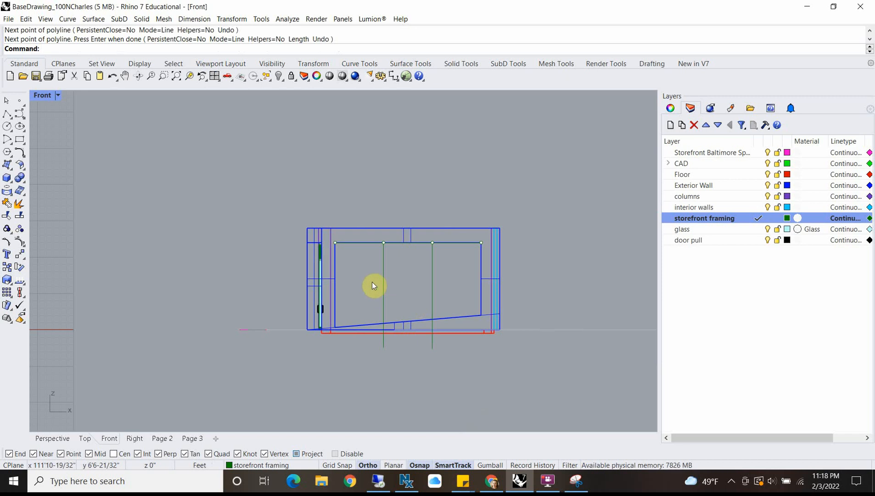
{"action": "scroll", "coordinate": [333, 281], "scroll_direction": "up", "scroll_amount": 3}
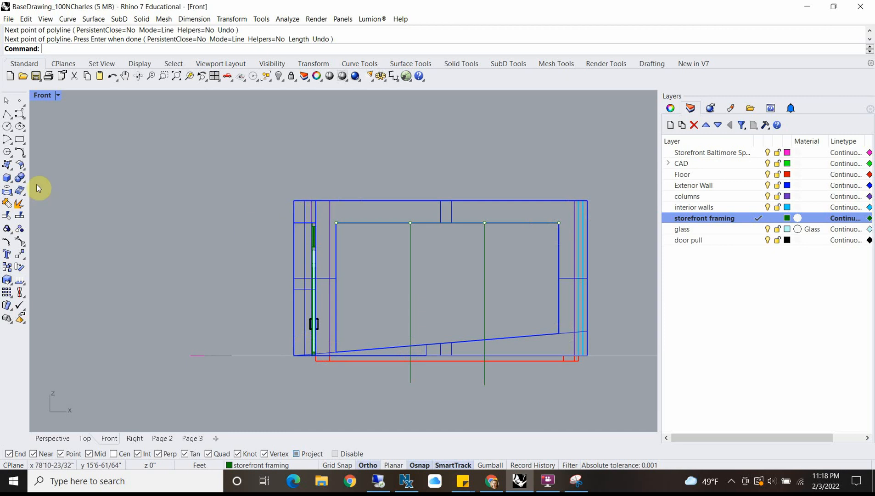
{"action": "left_click", "coordinate": [5, 113]}
{"action": "scroll", "coordinate": [362, 238], "scroll_direction": "up", "scroll_amount": 3}
{"action": "scroll", "coordinate": [282, 163], "scroll_direction": "up", "scroll_amount": 3}
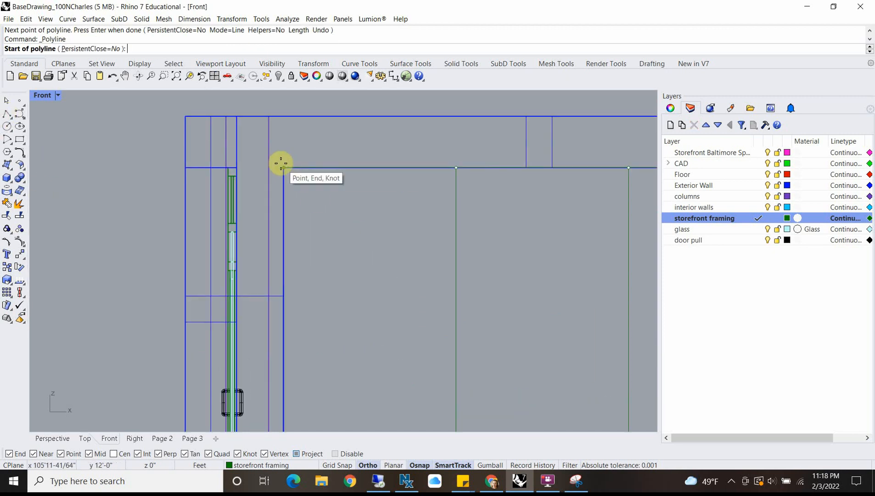
{"action": "left_click", "coordinate": [282, 165]}
{"action": "scroll", "coordinate": [281, 253], "scroll_direction": "down", "scroll_amount": 4}
{"action": "left_click", "coordinate": [282, 365]}
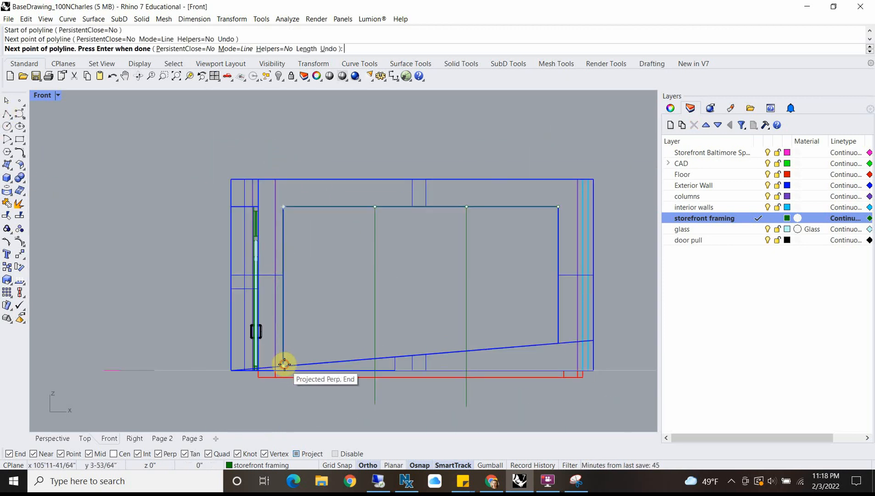
{"action": "scroll", "coordinate": [573, 335], "scroll_direction": "up", "scroll_amount": 3}
{"action": "left_click", "coordinate": [551, 347]}
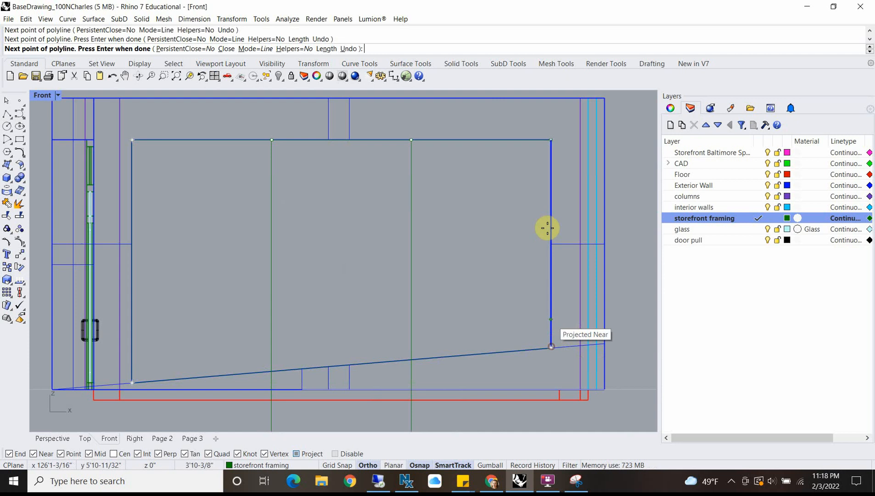
{"action": "left_click", "coordinate": [552, 140]}
{"action": "left_click", "coordinate": [137, 140]}
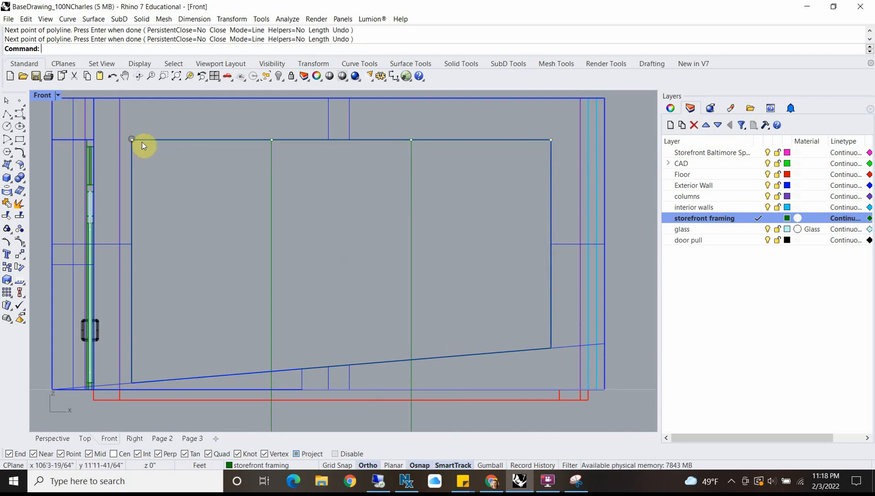
Step: Offset the closed window outline inward by 0.333333 ft and select both the outline and its offset
{"action": "left_click", "coordinate": [147, 139]}
{"action": "left_click", "coordinate": [186, 168]}
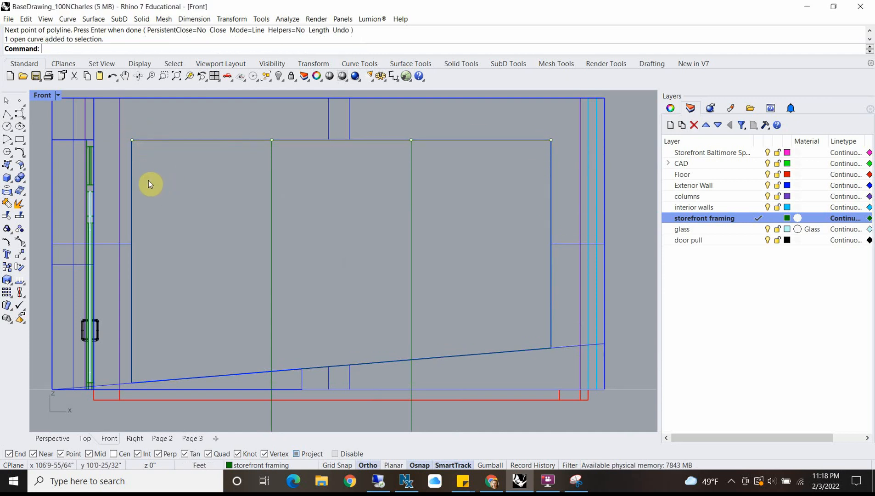
{"action": "left_click", "coordinate": [132, 185]}
{"action": "left_click", "coordinate": [171, 214]}
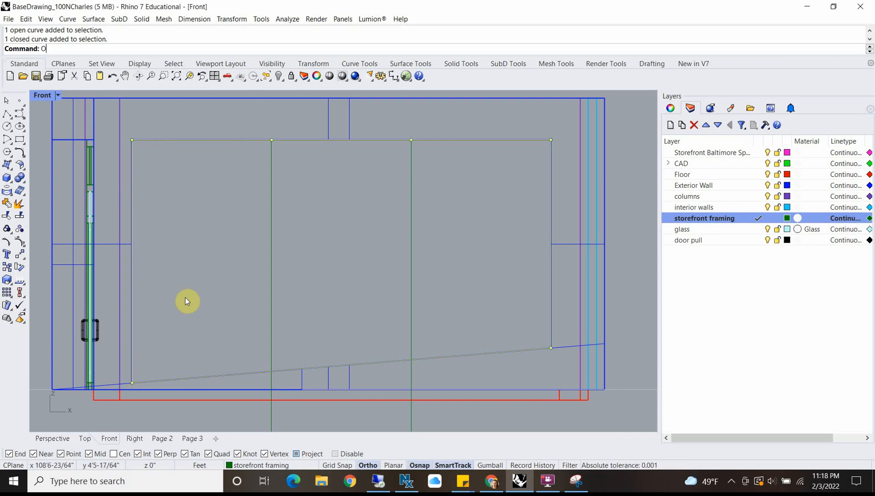
{"action": "key", "text": "Return"}
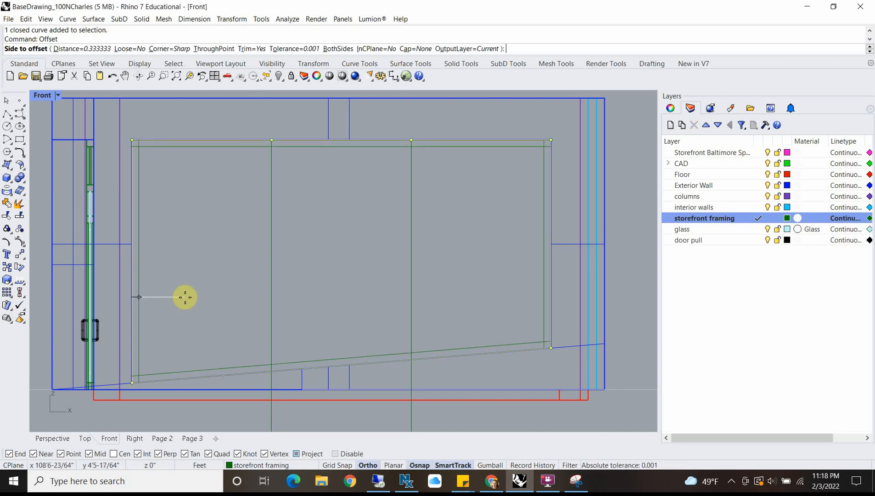
{"action": "left_click", "coordinate": [185, 297]}
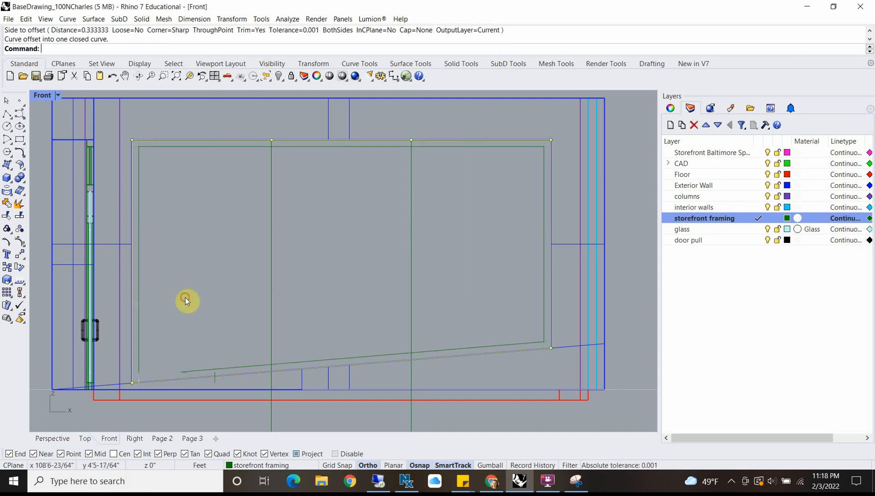
{"action": "scroll", "coordinate": [188, 298], "scroll_direction": "down", "scroll_amount": 1}
{"action": "left_click", "coordinate": [166, 358]}
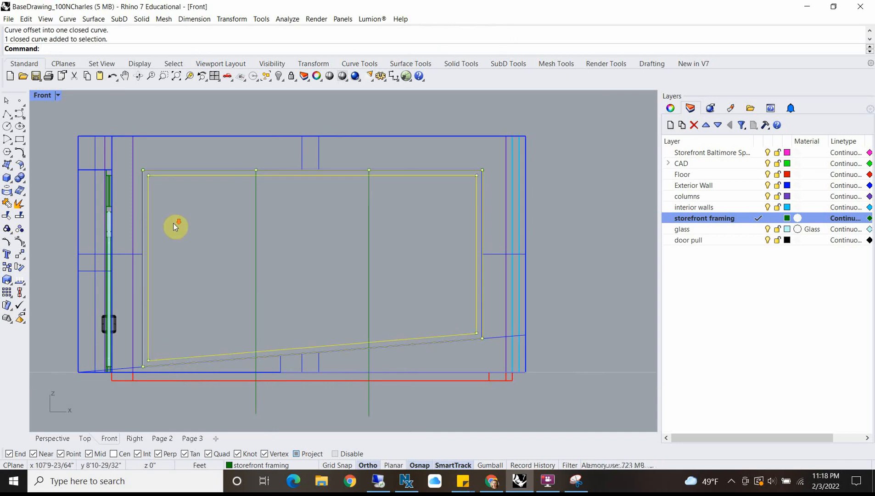
Step: In the Top view, measure from the outer edge of the existing storefront's end mullion to the wall face
{"action": "scroll", "coordinate": [184, 226], "scroll_direction": "down", "scroll_amount": 3}
{"action": "right_click_drag", "start_coordinate": [184, 227], "coordinate": [243, 227]}
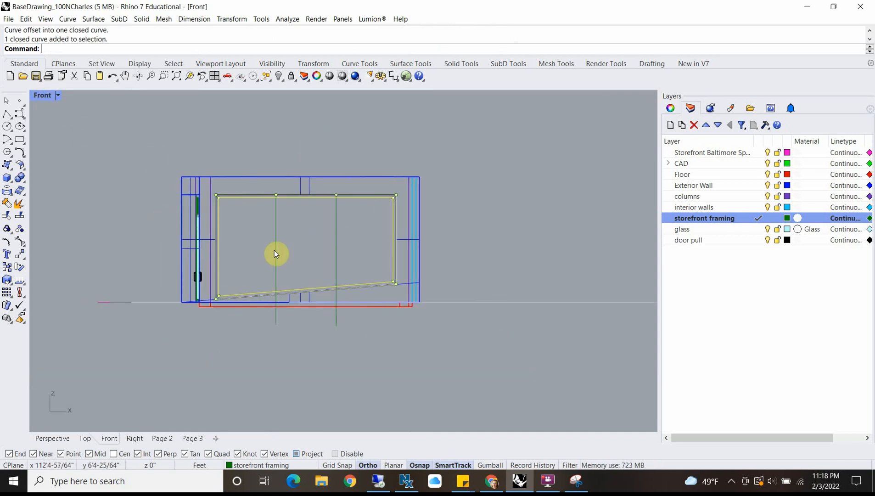
{"action": "scroll", "coordinate": [274, 249], "scroll_direction": "up", "scroll_amount": 5}
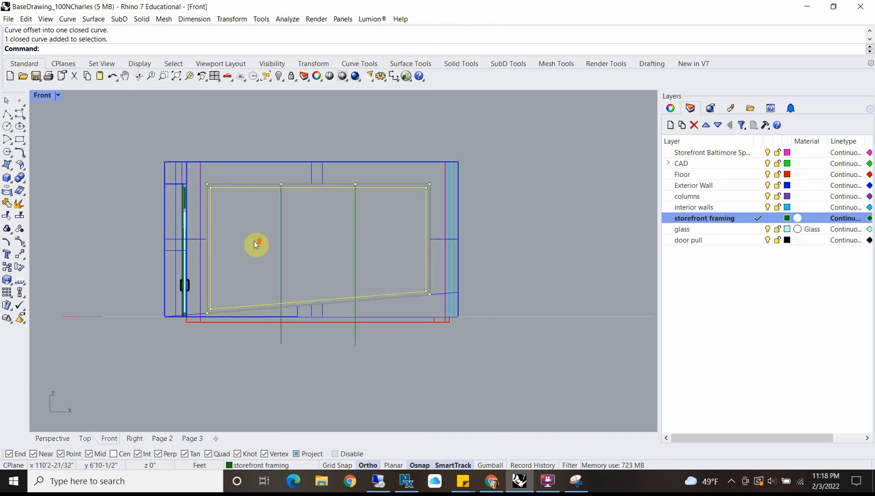
{"action": "double_click", "coordinate": [44, 96]}
{"action": "scroll", "coordinate": [208, 171], "scroll_direction": "up", "scroll_amount": 5}
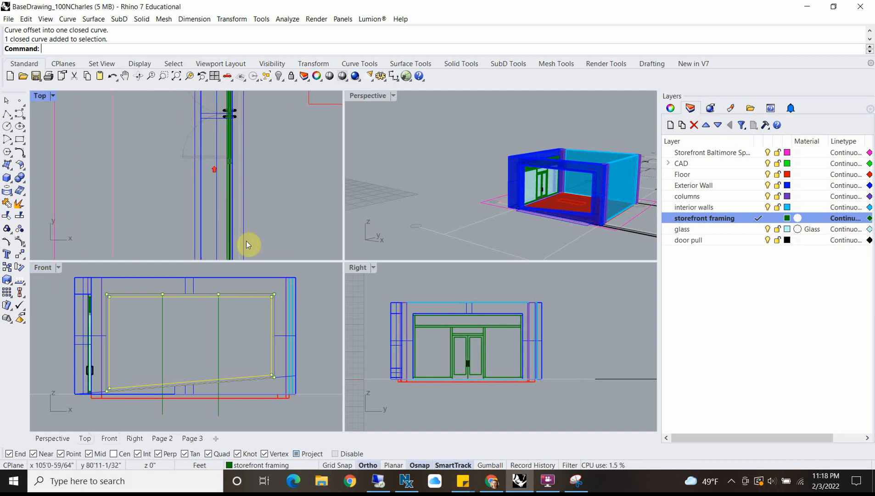
{"action": "double_click", "coordinate": [41, 97]}
{"action": "scroll", "coordinate": [279, 204], "scroll_direction": "up", "scroll_amount": 6}
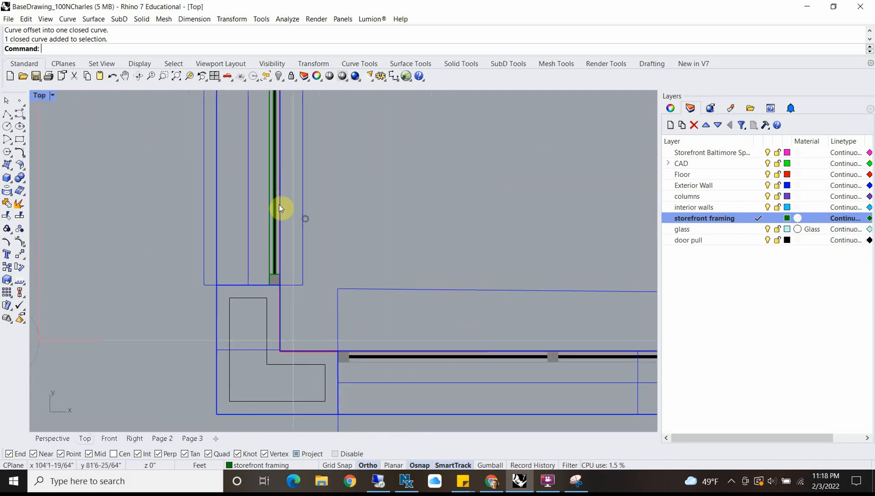
{"action": "type", "text": "Distance"}
{"action": "key", "text": "Return"}
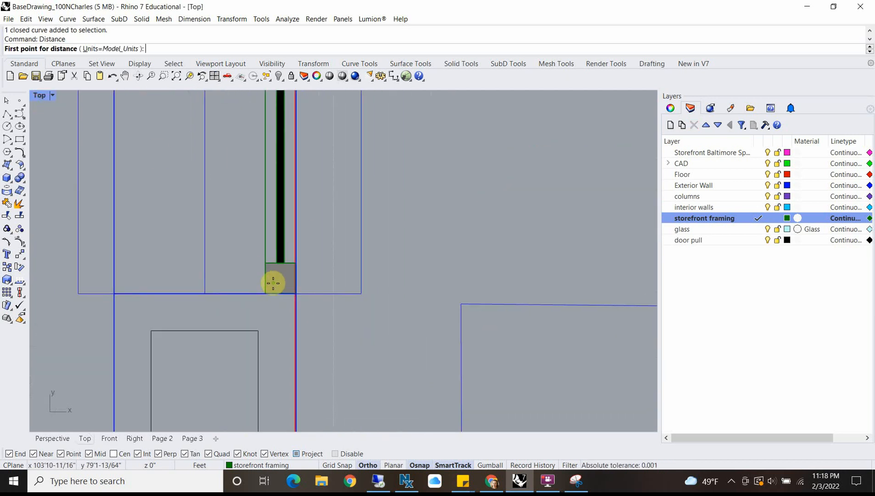
{"action": "left_click", "coordinate": [265, 260]}
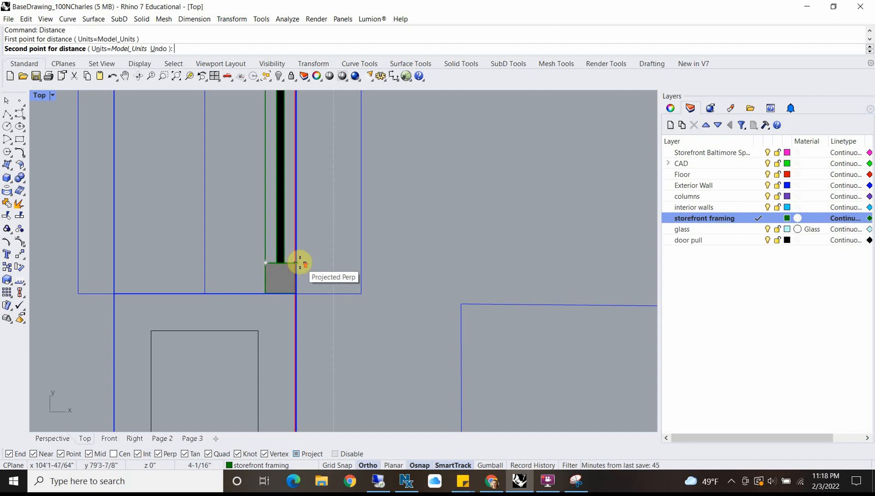
{"action": "scroll", "coordinate": [299, 260], "scroll_direction": "up", "scroll_amount": 4}
{"action": "left_click", "coordinate": [296, 264]}
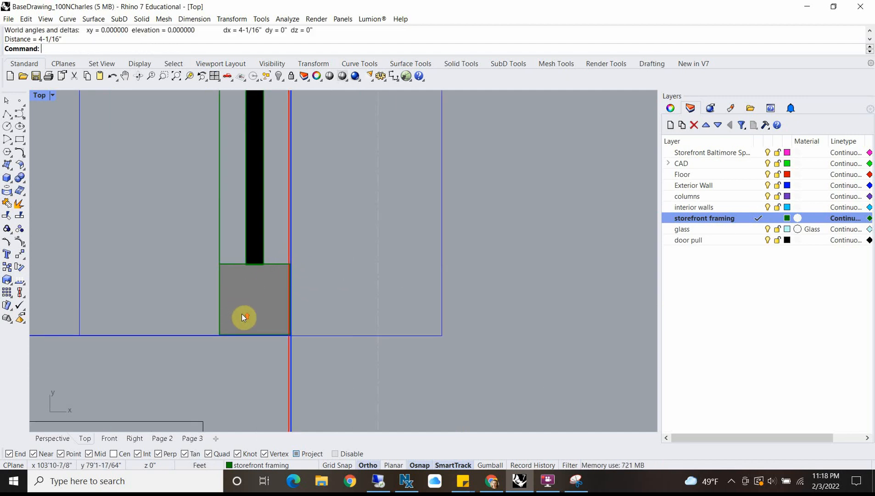
Step: Measure the depth of the end mullion itself between its two opposite edges
{"action": "scroll", "coordinate": [242, 314], "scroll_direction": "up", "scroll_amount": 3}
{"action": "key", "text": "Return"}
{"action": "left_click", "coordinate": [200, 334]}
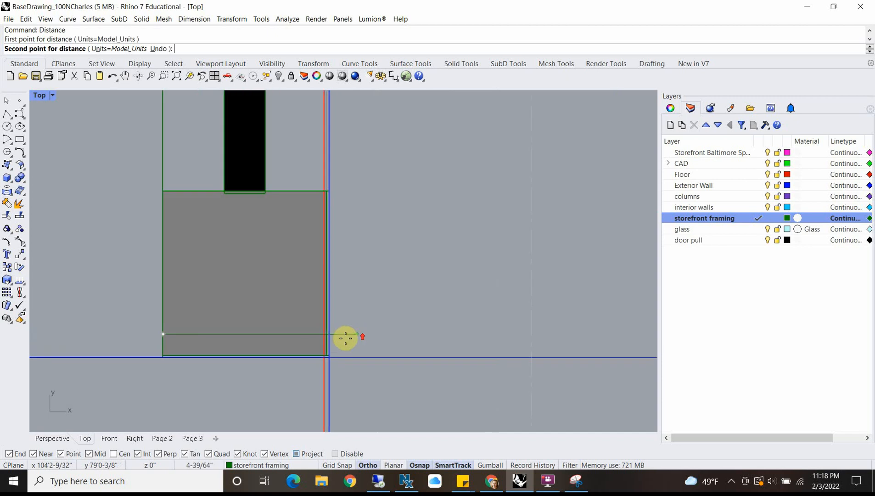
{"action": "scroll", "coordinate": [346, 338], "scroll_direction": "up", "scroll_amount": 3}
{"action": "left_click", "coordinate": [299, 331]}
{"action": "scroll", "coordinate": [276, 310], "scroll_direction": "down", "scroll_amount": 6}
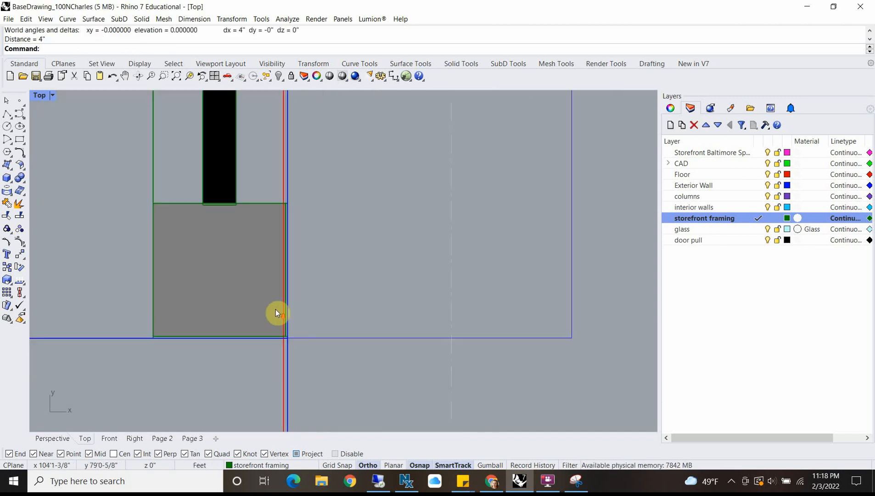
Step: Return to the Front view and extrude the selected window outline and its inner offset as a solid frame 4" deep
{"action": "scroll", "coordinate": [270, 289], "scroll_direction": "down", "scroll_amount": 3}
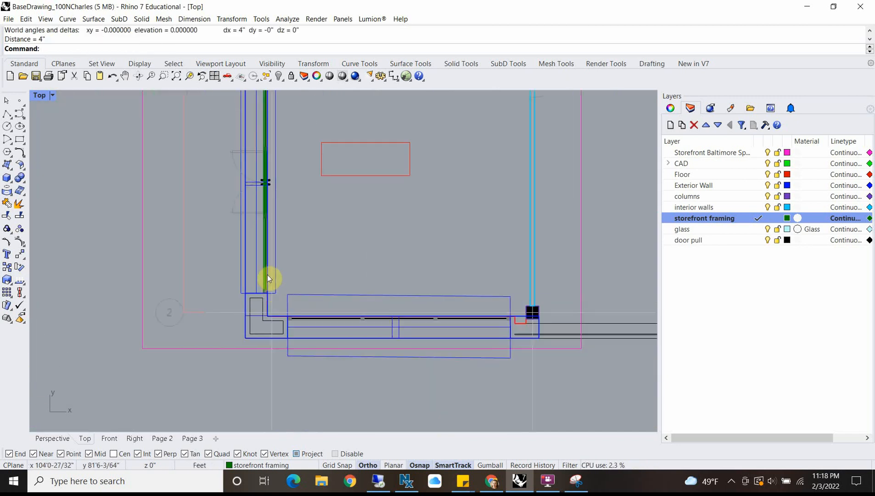
{"action": "double_click", "coordinate": [39, 95]}
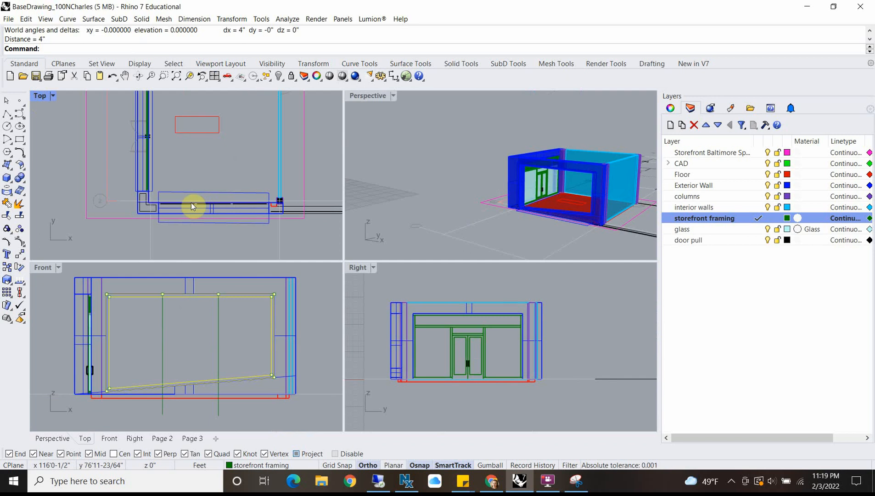
{"action": "right_click_drag", "start_coordinate": [216, 335], "coordinate": [205, 332]}
{"action": "double_click", "coordinate": [43, 268]}
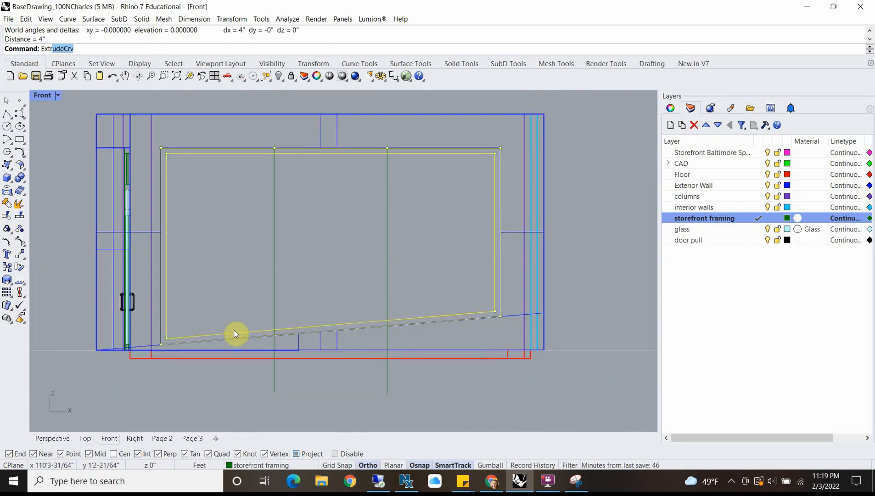
{"action": "key", "text": "Return"}
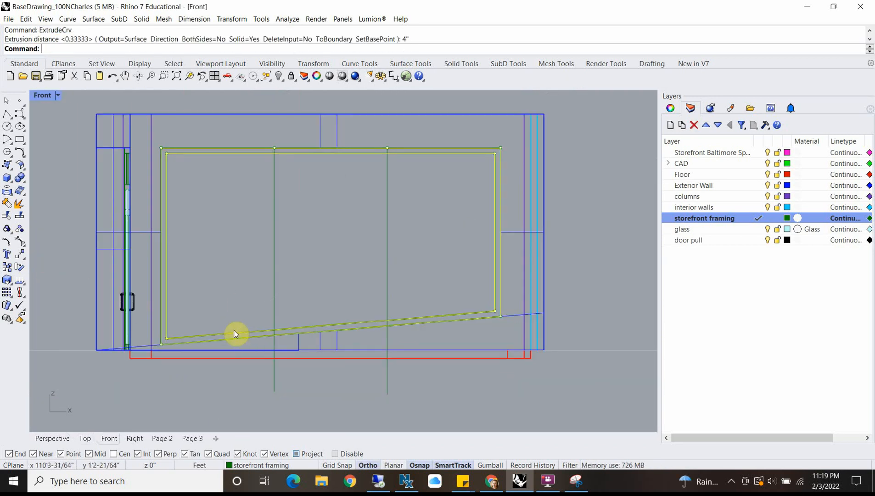
{"action": "right_click", "coordinate": [230, 303]}
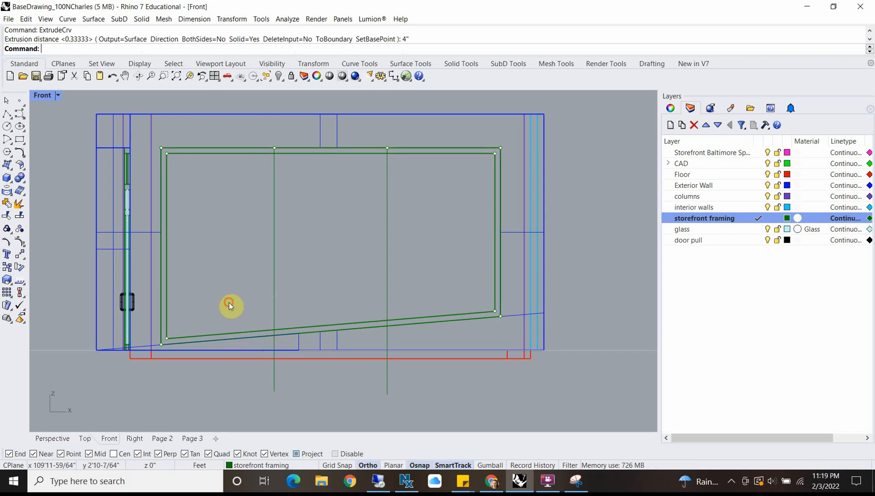
{"action": "left_click", "coordinate": [7, 115]}
{"action": "scroll", "coordinate": [272, 156], "scroll_direction": "up", "scroll_amount": 2}
{"action": "left_click", "coordinate": [271, 148]}
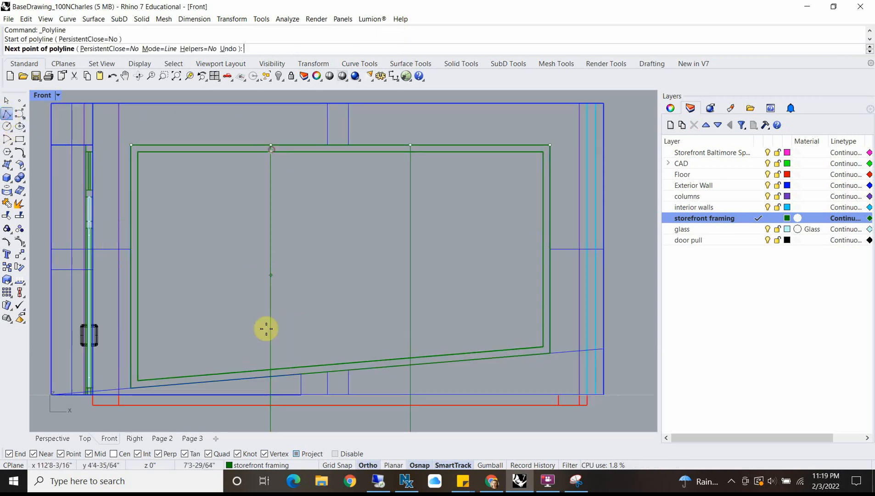
{"action": "scroll", "coordinate": [270, 368], "scroll_direction": "up", "scroll_amount": 6}
{"action": "scroll", "coordinate": [270, 320], "scroll_direction": "down", "scroll_amount": 12}
{"action": "right_click", "coordinate": [269, 372]}
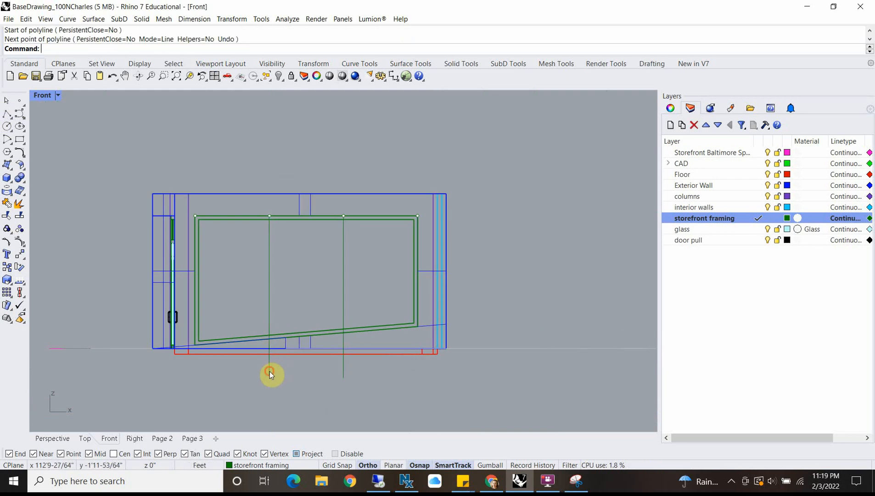
Step: Offset the vertical guide line of the window's left mullion by 2" to both sides
{"action": "left_click", "coordinate": [270, 371]}
{"action": "type", "text": "O"}
{"action": "key", "text": "Return"}
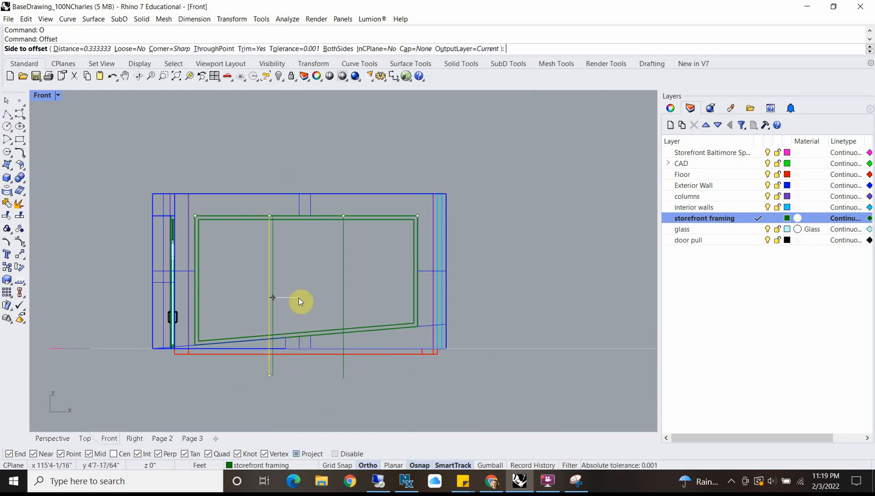
{"action": "type", "text": "2\""}
{"action": "key", "text": "Return"}
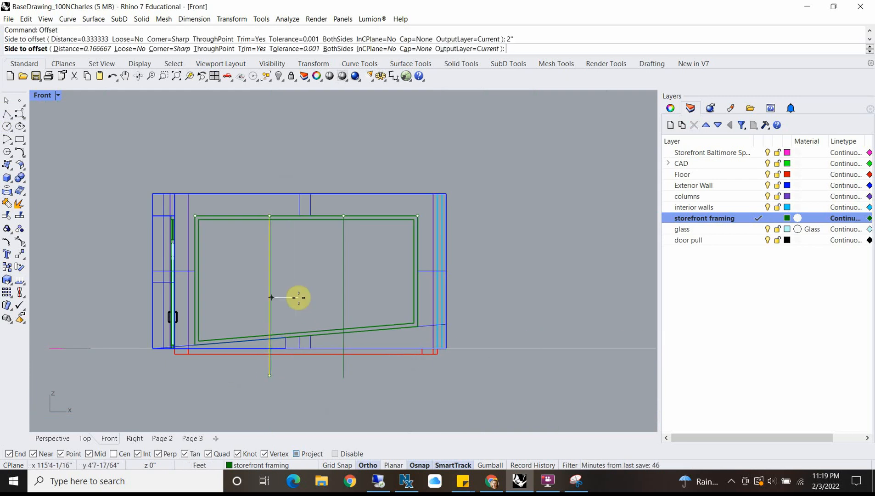
{"action": "left_click", "coordinate": [298, 298]}
{"action": "right_click", "coordinate": [210, 252]}
{"action": "left_click", "coordinate": [209, 251]}
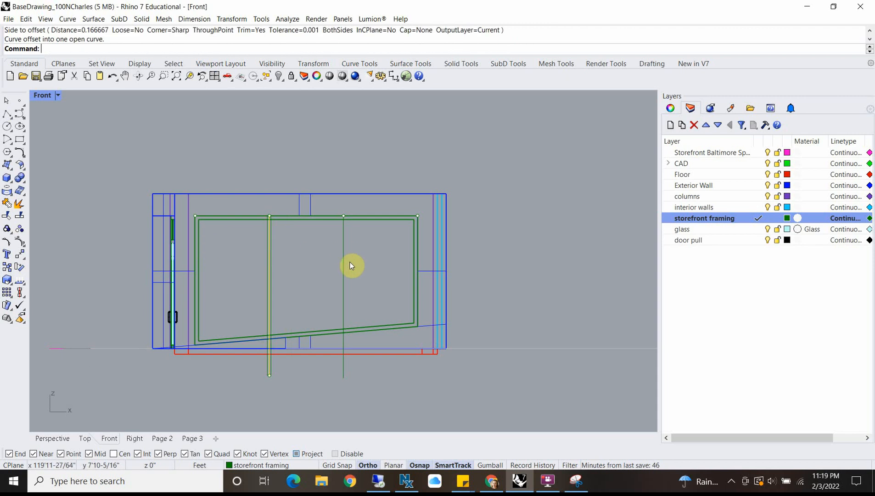
Step: Offset the right mullion's vertical guide line to both sides by the same 2" distance
{"action": "left_click", "coordinate": [341, 264]}
{"action": "right_click", "coordinate": [354, 268]}
{"action": "left_click", "coordinate": [341, 267]}
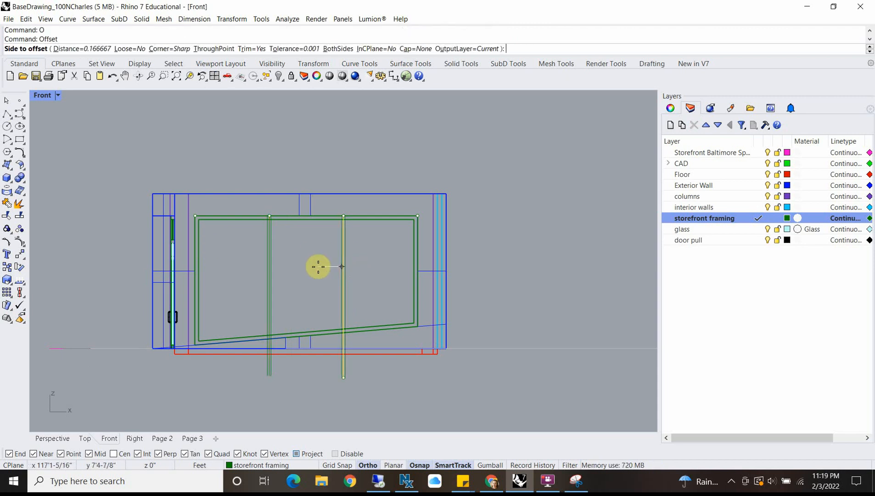
{"action": "scroll", "coordinate": [284, 280], "scroll_direction": "up", "scroll_amount": 3}
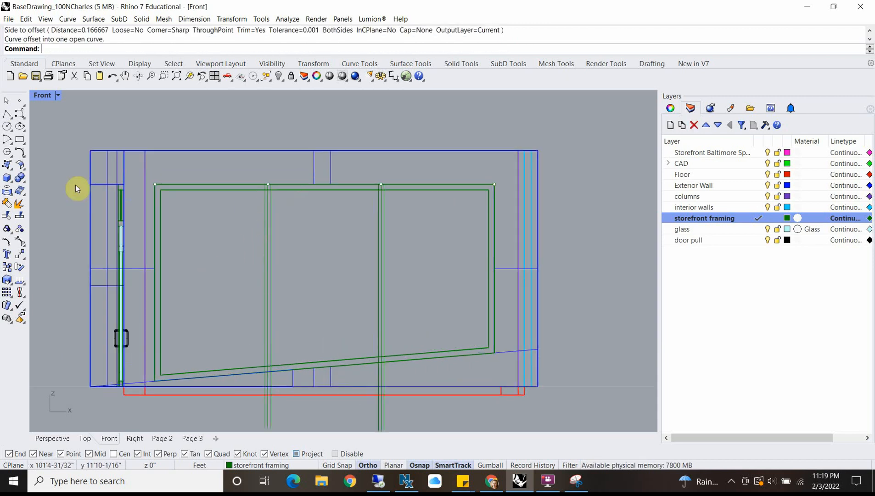
Step: Trace a closed polyline for the left mullion between its offset lines, from the frame's inner top edge to its sloped inner bottom edge
{"action": "left_click", "coordinate": [13, 119]}
{"action": "scroll", "coordinate": [277, 203], "scroll_direction": "up", "scroll_amount": 5}
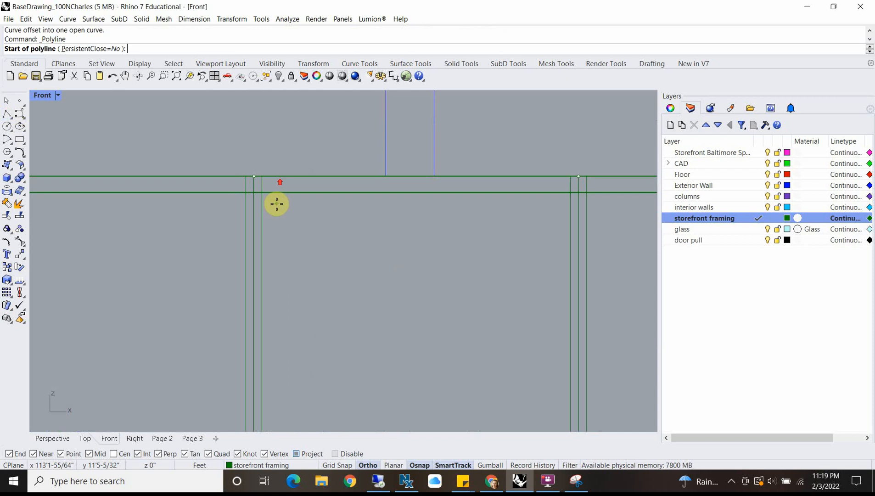
{"action": "left_click", "coordinate": [248, 187]}
{"action": "left_click", "coordinate": [265, 186]}
{"action": "scroll", "coordinate": [310, 328], "scroll_direction": "down", "scroll_amount": 5}
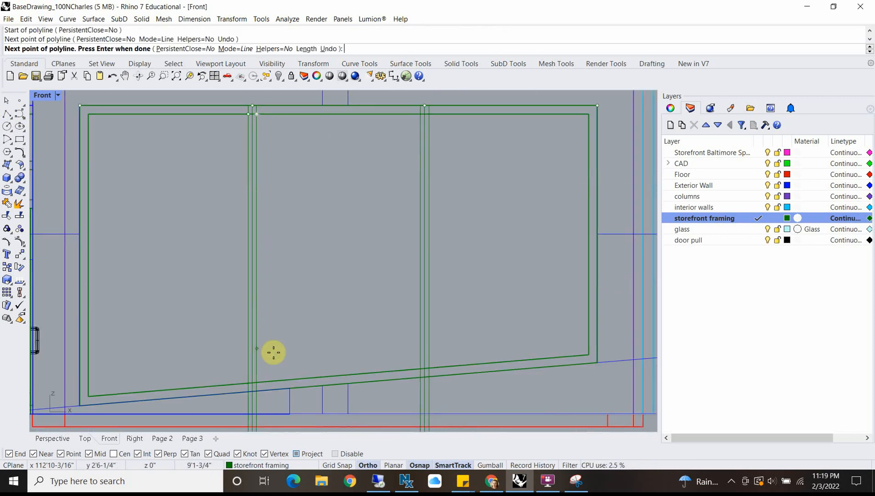
{"action": "left_click", "coordinate": [257, 380]}
{"action": "left_click", "coordinate": [243, 381]}
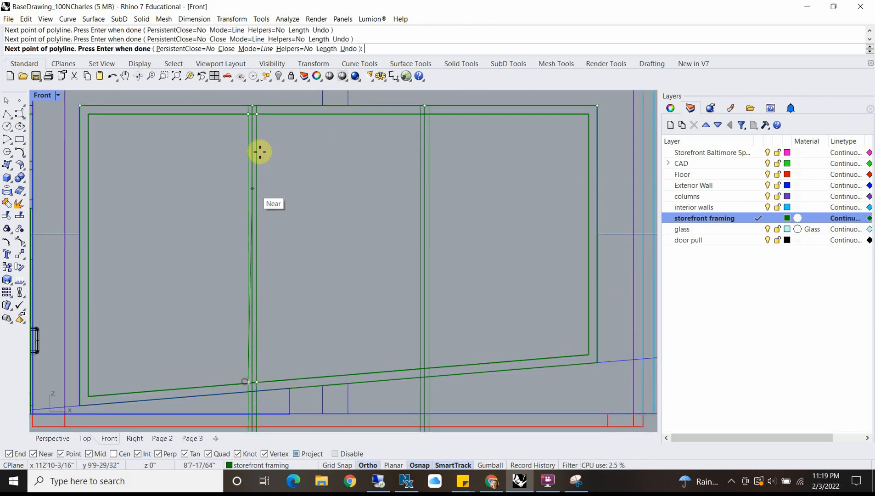
{"action": "scroll", "coordinate": [256, 107], "scroll_direction": "up", "scroll_amount": 6}
{"action": "left_click", "coordinate": [236, 120]}
{"action": "scroll", "coordinate": [256, 144], "scroll_direction": "down", "scroll_amount": 8}
Step: Trace a closed polyline for the right mullion between its offset lines, snapping the bottom corners to the frame's sloped inner edge
{"action": "key", "text": "Return"}
{"action": "scroll", "coordinate": [396, 136], "scroll_direction": "up", "scroll_amount": 4}
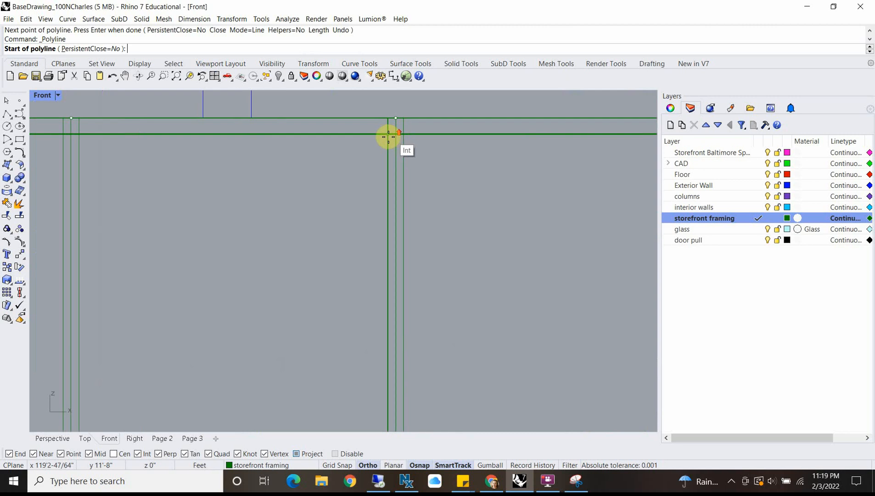
{"action": "left_click", "coordinate": [389, 135]}
{"action": "left_click", "coordinate": [407, 136]}
{"action": "scroll", "coordinate": [406, 227], "scroll_direction": "down", "scroll_amount": 3}
{"action": "scroll", "coordinate": [404, 317], "scroll_direction": "up", "scroll_amount": 5}
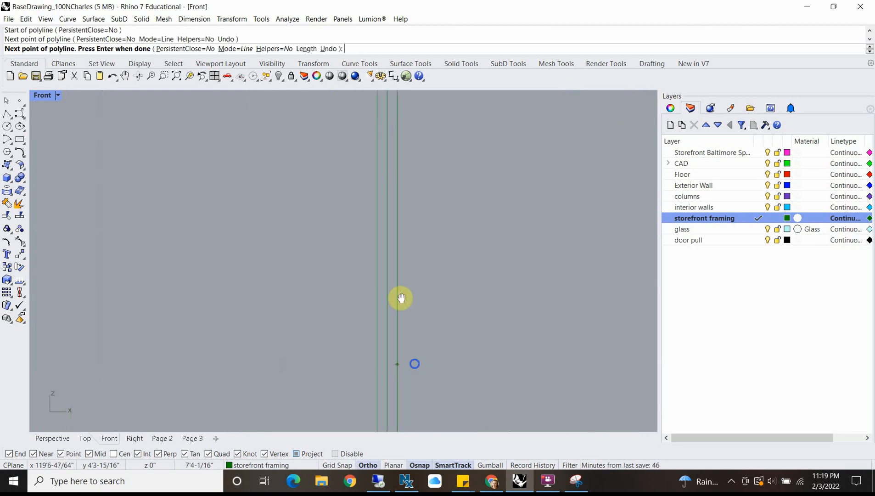
{"action": "left_click", "coordinate": [369, 353]}
{"action": "left_click", "coordinate": [348, 356]}
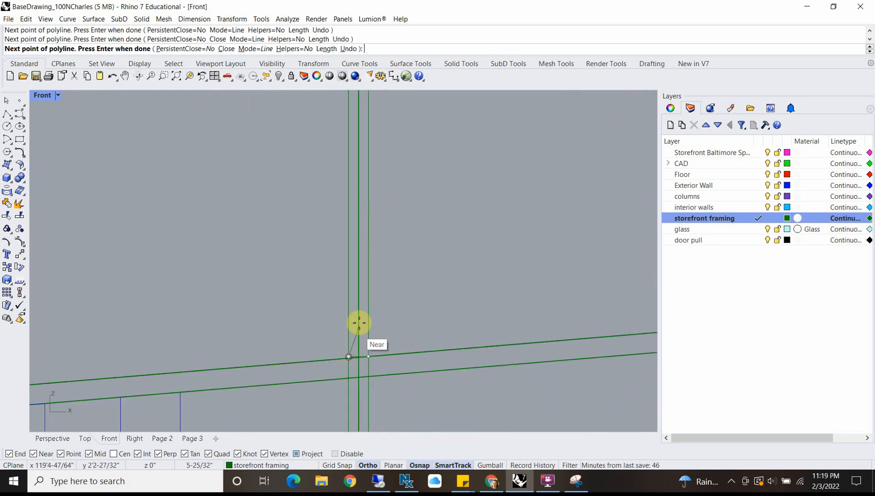
{"action": "type", "text": "u"}
{"action": "key", "text": "Return"}
{"action": "scroll", "coordinate": [353, 363], "scroll_direction": "up", "scroll_amount": 3}
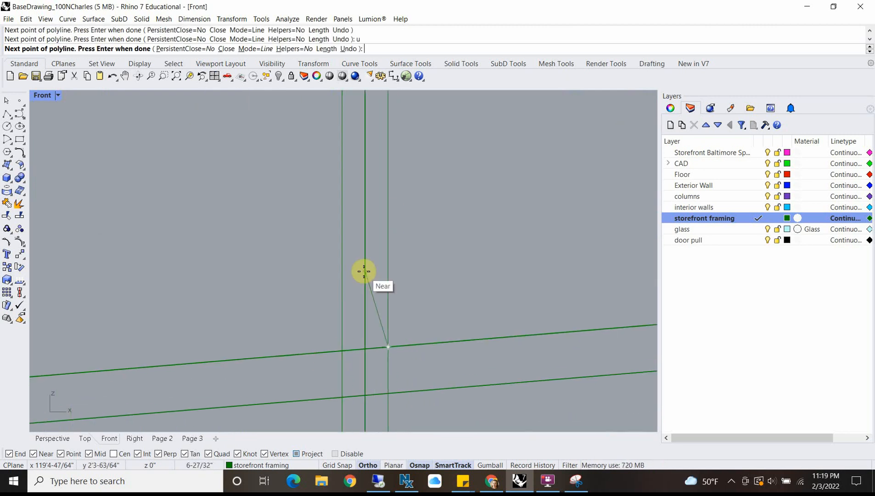
{"action": "left_click", "coordinate": [342, 351]}
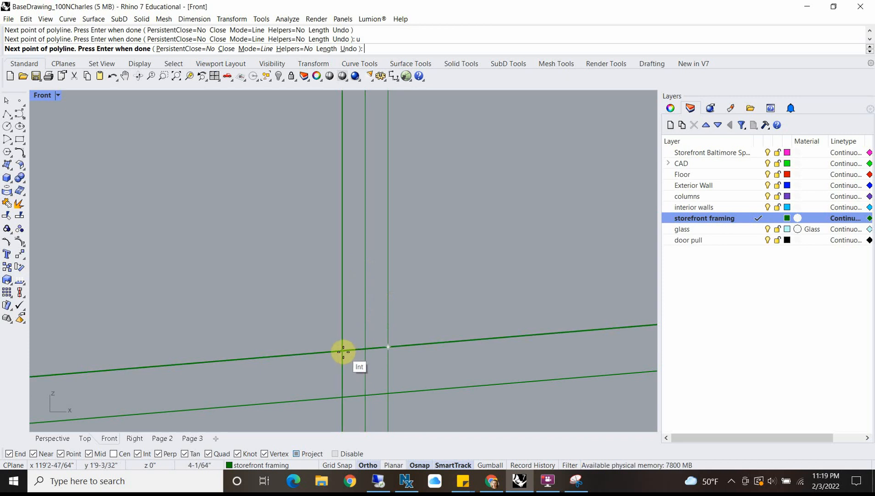
{"action": "scroll", "coordinate": [328, 294], "scroll_direction": "down", "scroll_amount": 3}
{"action": "scroll", "coordinate": [312, 185], "scroll_direction": "up", "scroll_amount": 4}
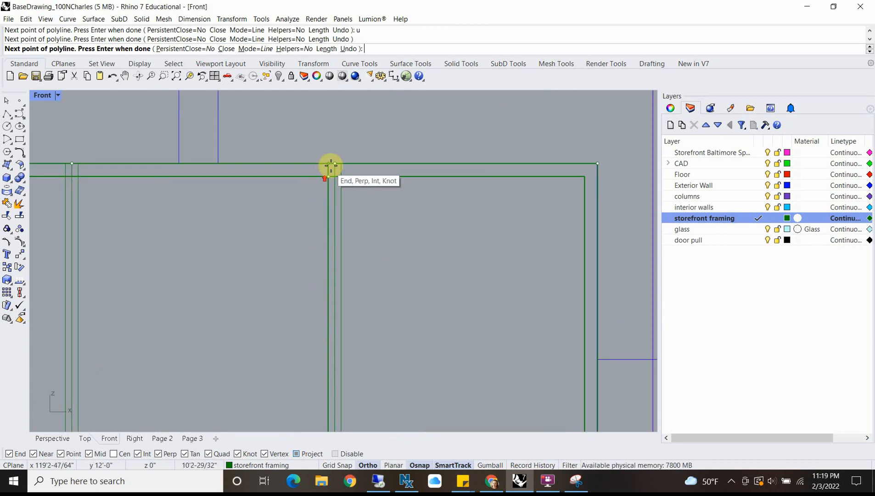
{"action": "left_click", "coordinate": [326, 179]}
{"action": "left_click", "coordinate": [332, 178]}
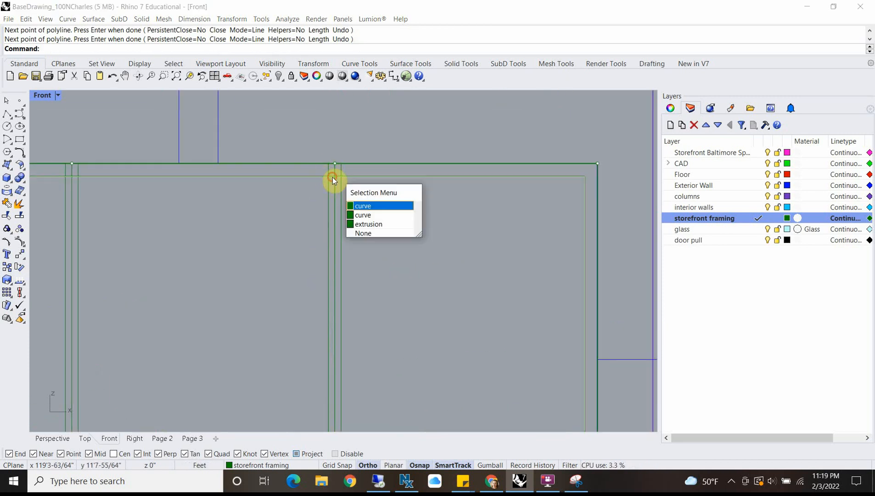
{"action": "left_click", "coordinate": [363, 212]}
{"action": "scroll", "coordinate": [276, 237], "scroll_direction": "down", "scroll_amount": 5}
{"action": "left_click", "coordinate": [218, 267], "text": "shift"}
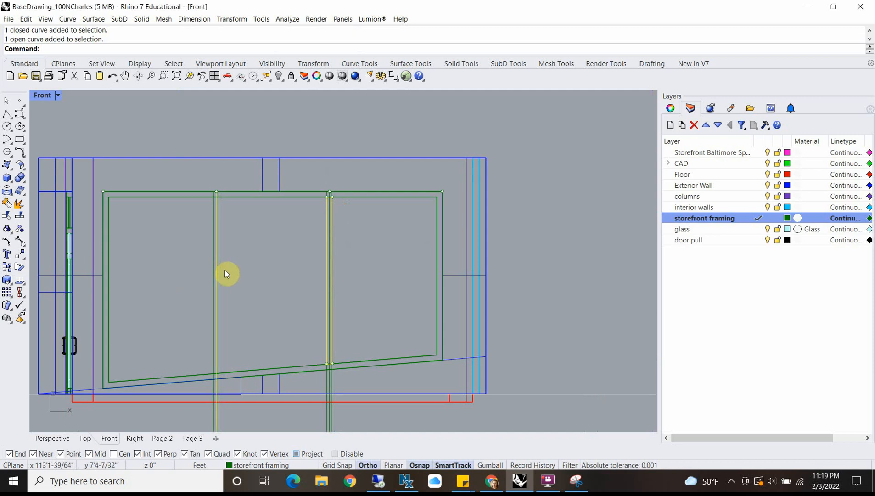
{"action": "left_click", "coordinate": [224, 272], "text": "shift"}
{"action": "left_click", "coordinate": [273, 255]}
Step: Select the closed outlines of both mullions and extrude them as solids 4" deep
{"action": "left_click", "coordinate": [220, 307]}
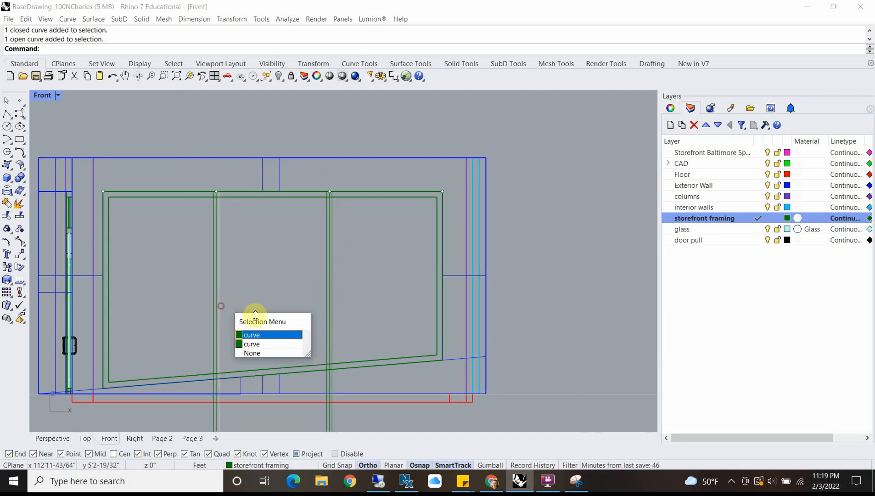
{"action": "left_click", "coordinate": [258, 344]}
{"action": "left_click", "coordinate": [334, 324]}
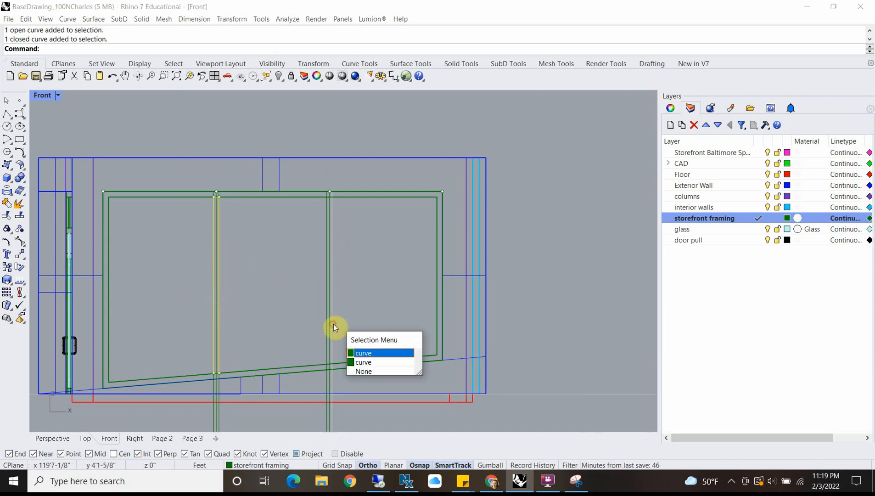
{"action": "left_click", "coordinate": [362, 362]}
{"action": "double_click", "coordinate": [39, 96]}
{"action": "scroll", "coordinate": [215, 303], "scroll_direction": "down", "scroll_amount": 3}
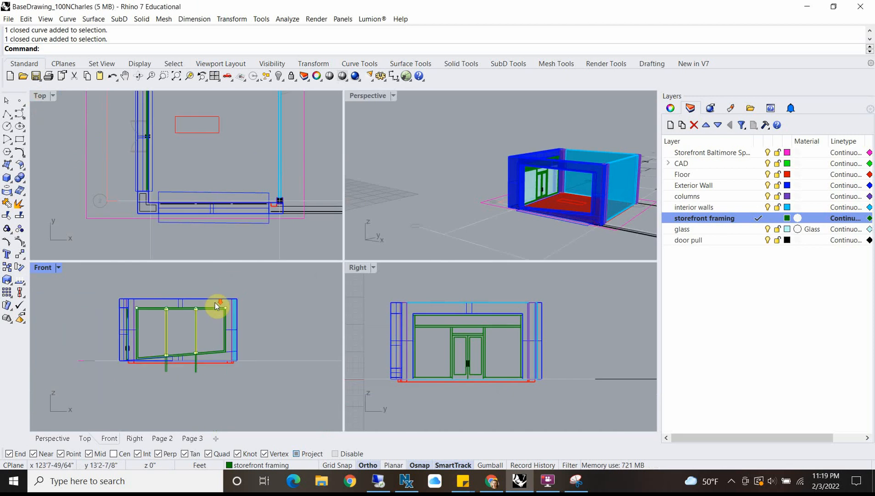
{"action": "scroll", "coordinate": [237, 168], "scroll_direction": "down", "scroll_amount": 5}
{"action": "scroll", "coordinate": [234, 209], "scroll_direction": "up", "scroll_amount": 10}
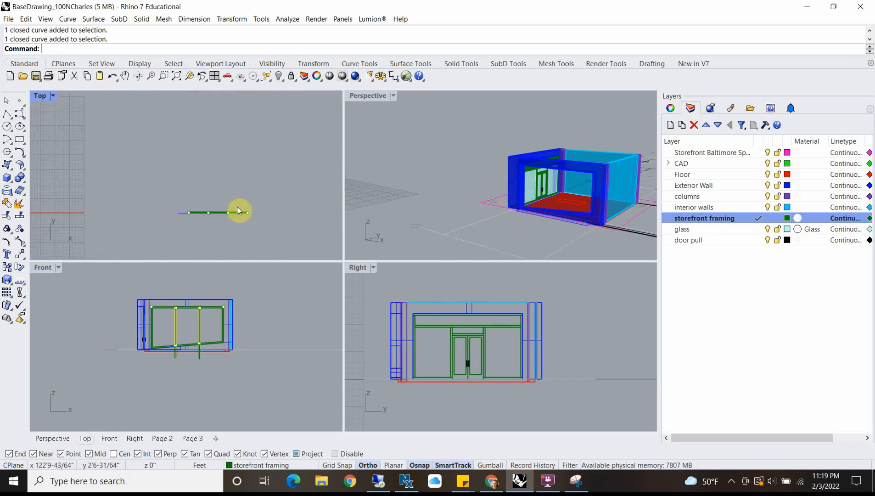
{"action": "key", "text": "Return"}
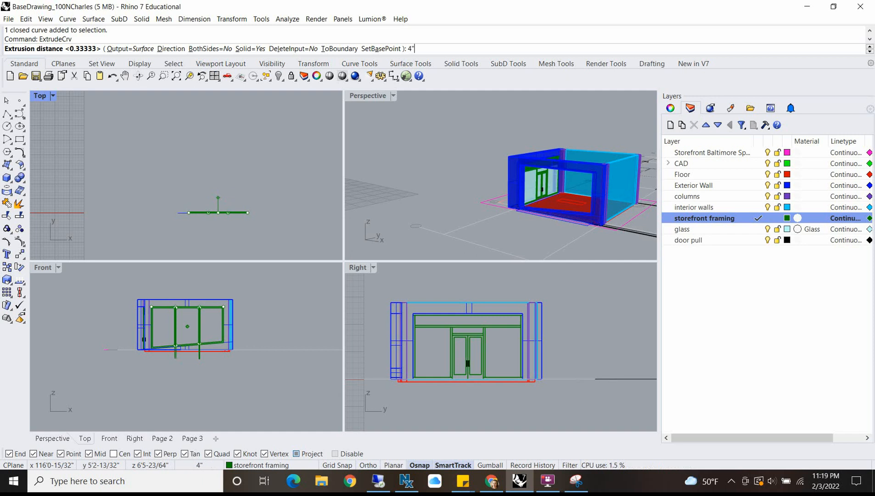
{"action": "key", "text": "Return"}
Step: Examine the extruded window frame and mullions in the Perspective view
{"action": "scroll", "coordinate": [480, 323], "scroll_direction": "down", "scroll_amount": 8}
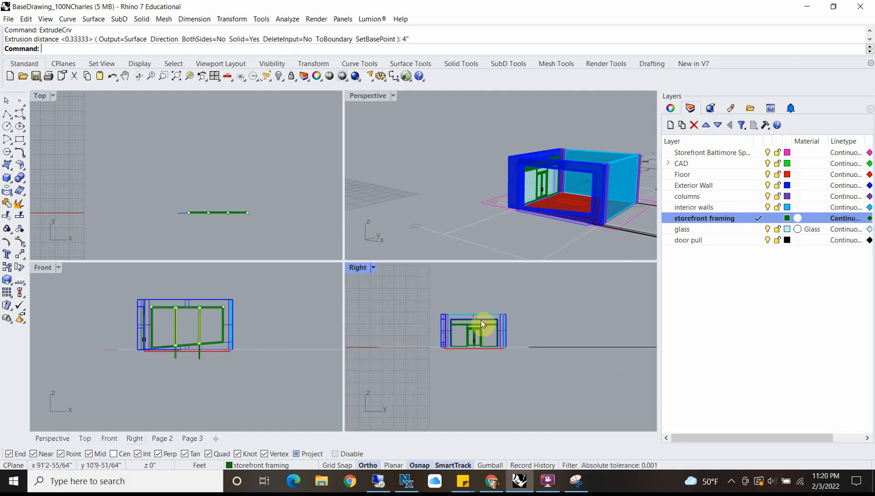
{"action": "scroll", "coordinate": [562, 181], "scroll_direction": "down", "scroll_amount": 9}
{"action": "scroll", "coordinate": [480, 204], "scroll_direction": "up", "scroll_amount": 5}
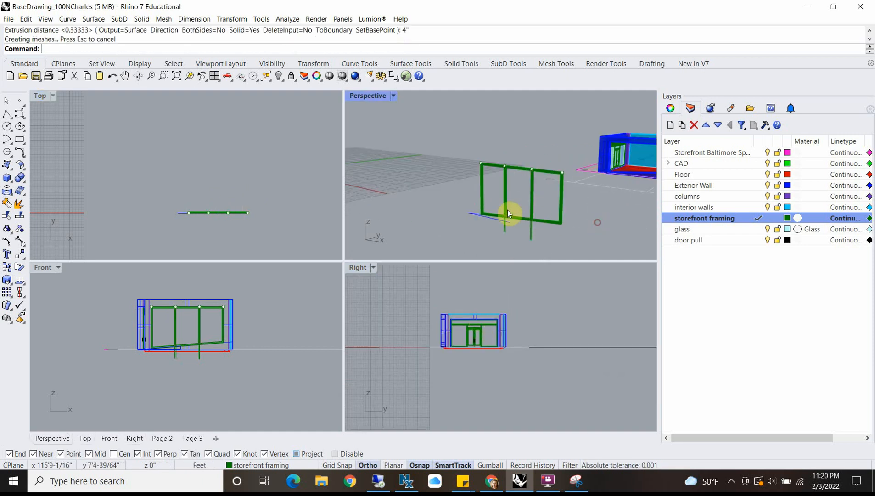
{"action": "scroll", "coordinate": [514, 204], "scroll_direction": "up", "scroll_amount": 5}
{"action": "scroll", "coordinate": [505, 174], "scroll_direction": "down", "scroll_amount": 5}
{"action": "right_click_drag", "start_coordinate": [505, 173], "coordinate": [487, 195]}
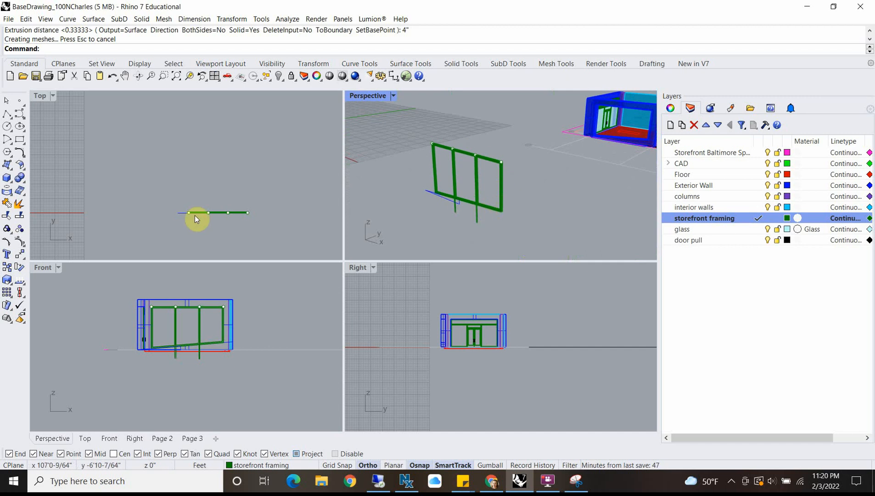
Step: Switch to the Front view and make glass the current layer for a new polyline
{"action": "double_click", "coordinate": [43, 268]}
{"action": "left_click", "coordinate": [8, 119]}
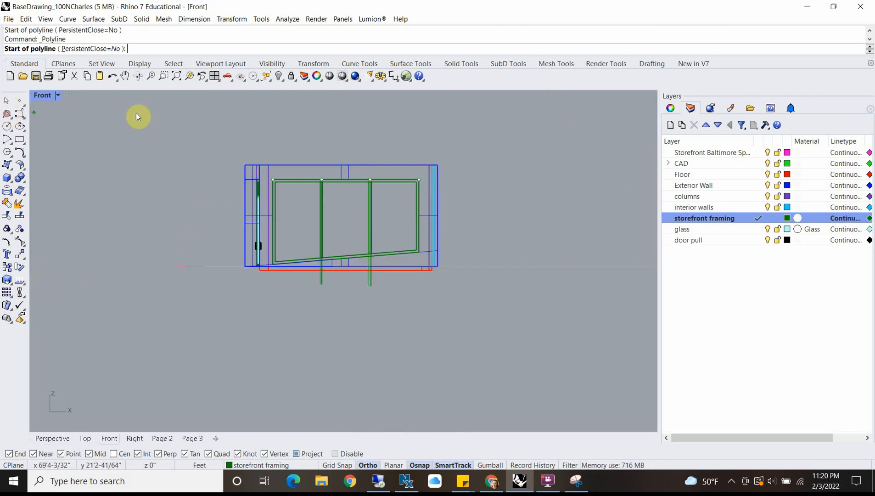
{"action": "left_click", "coordinate": [753, 229]}
Step: Trace a closed polyline around the left pane opening, snapping to the frame's inner corners and the left mullion along the sloped bottom
{"action": "scroll", "coordinate": [289, 186], "scroll_direction": "up", "scroll_amount": 5}
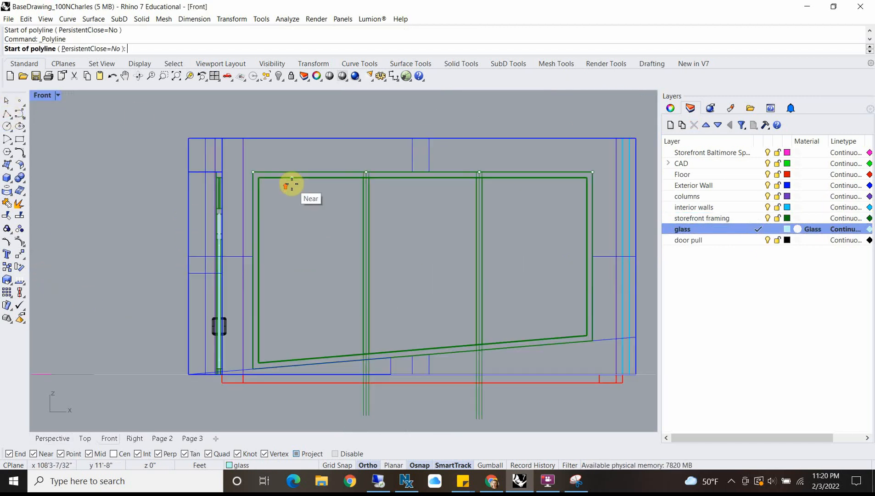
{"action": "left_click", "coordinate": [258, 178]}
{"action": "scroll", "coordinate": [347, 179], "scroll_direction": "up", "scroll_amount": 5}
{"action": "left_click", "coordinate": [384, 178]}
{"action": "scroll", "coordinate": [390, 257], "scroll_direction": "down", "scroll_amount": 5}
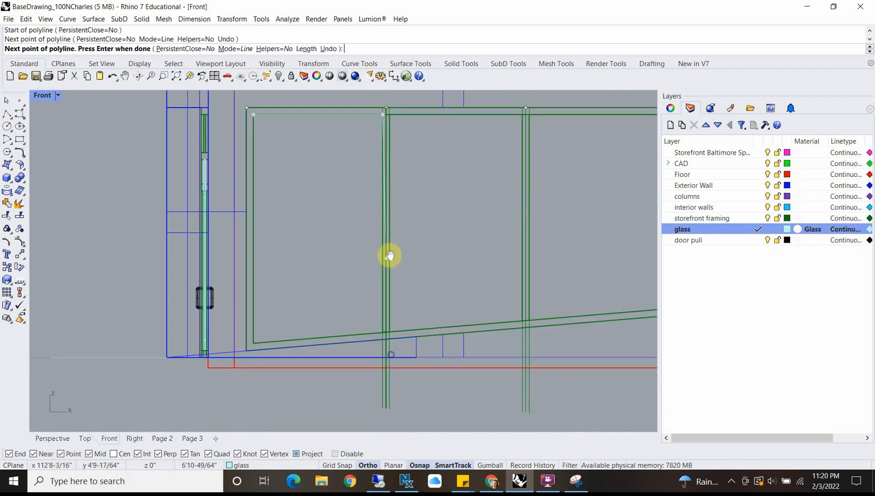
{"action": "scroll", "coordinate": [378, 329], "scroll_direction": "up", "scroll_amount": 5}
{"action": "left_click", "coordinate": [378, 329]}
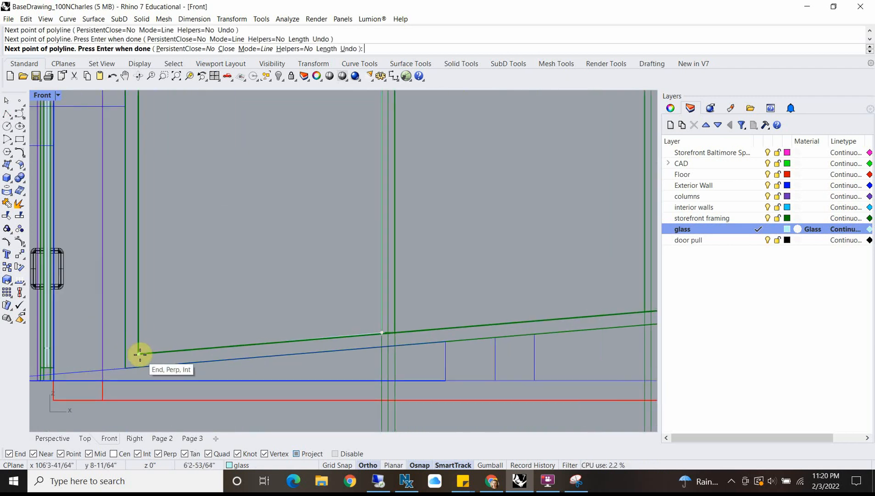
{"action": "scroll", "coordinate": [146, 331], "scroll_direction": "down", "scroll_amount": 2}
{"action": "left_click", "coordinate": [146, 330]}
{"action": "scroll", "coordinate": [146, 330], "scroll_direction": "down", "scroll_amount": 3}
{"action": "scroll", "coordinate": [141, 188], "scroll_direction": "up", "scroll_amount": 5}
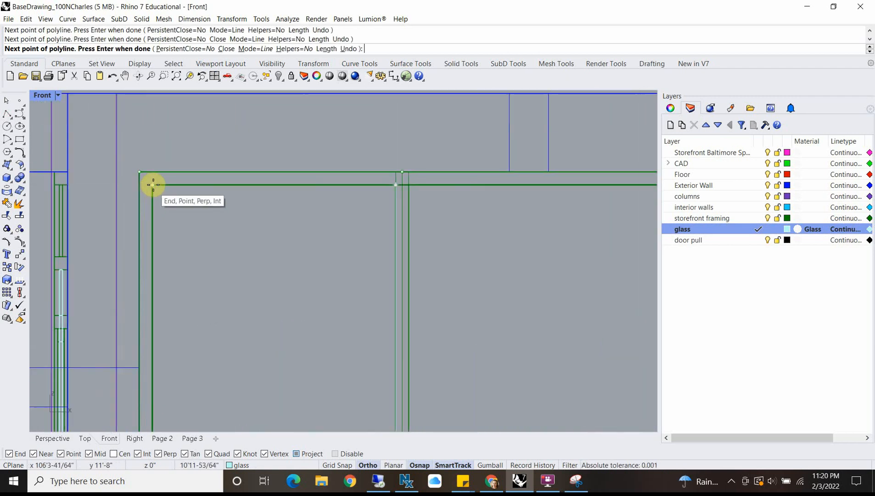
{"action": "left_click", "coordinate": [155, 187]}
Step: Trace a closed polyline around the middle pane opening between the two mullions, following the frame's sloped inner bottom edge
{"action": "key", "text": "Return"}
{"action": "left_click", "coordinate": [410, 184]}
{"action": "scroll", "coordinate": [502, 195], "scroll_direction": "down", "scroll_amount": 10}
{"action": "right_click_drag", "start_coordinate": [502, 194], "coordinate": [271, 194]}
{"action": "scroll", "coordinate": [271, 194], "scroll_direction": "up", "scroll_amount": 6}
{"action": "left_click", "coordinate": [376, 196]}
{"action": "right_click_drag", "start_coordinate": [379, 331], "coordinate": [366, 184]}
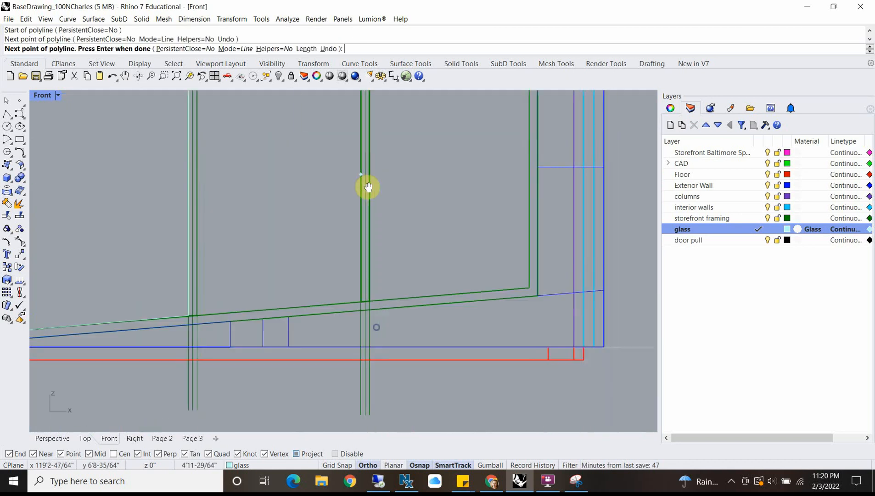
{"action": "left_click", "coordinate": [356, 306]}
{"action": "scroll", "coordinate": [206, 316], "scroll_direction": "up", "scroll_amount": 2}
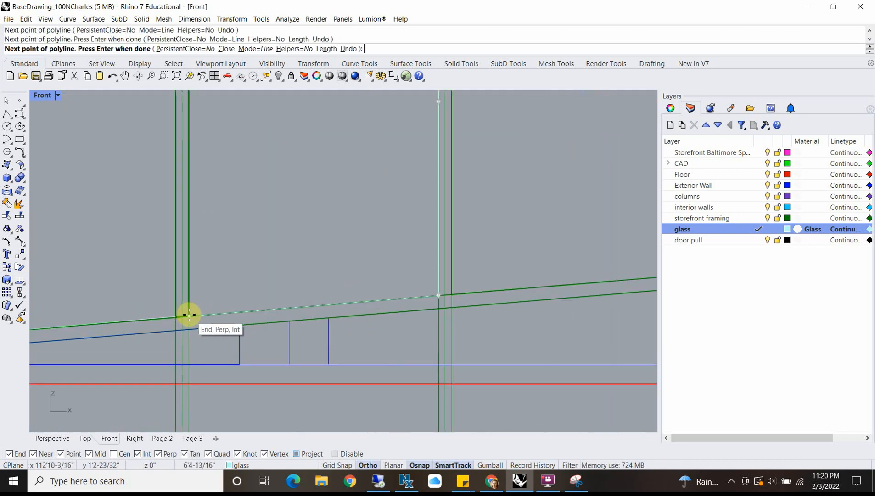
{"action": "left_click", "coordinate": [189, 315]}
{"action": "scroll", "coordinate": [211, 275], "scroll_direction": "down", "scroll_amount": 10}
{"action": "right_click_drag", "start_coordinate": [223, 207], "coordinate": [234, 258]}
{"action": "scroll", "coordinate": [215, 197], "scroll_direction": "up", "scroll_amount": 6}
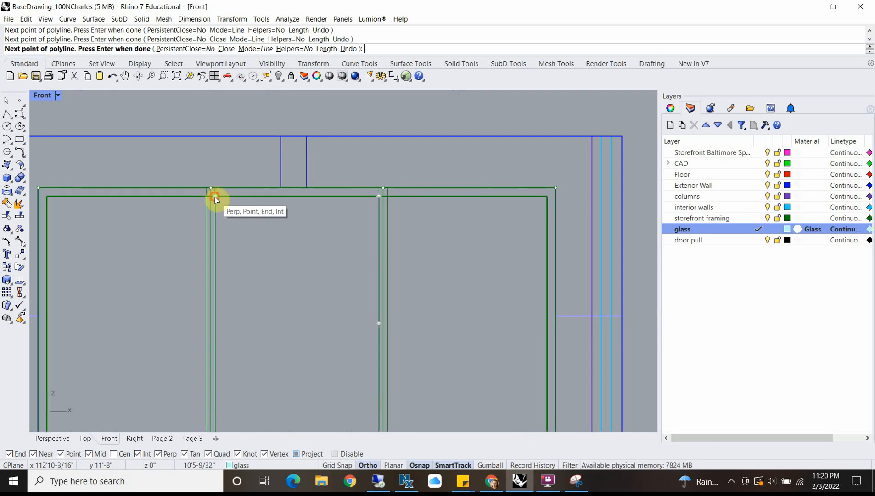
{"action": "left_click", "coordinate": [216, 197]}
Step: Trace a closed polyline around the right pane opening, from the right mullion to the frame's inner corners and sloped bottom edge
{"action": "key", "text": "Return"}
{"action": "left_click", "coordinate": [388, 196]}
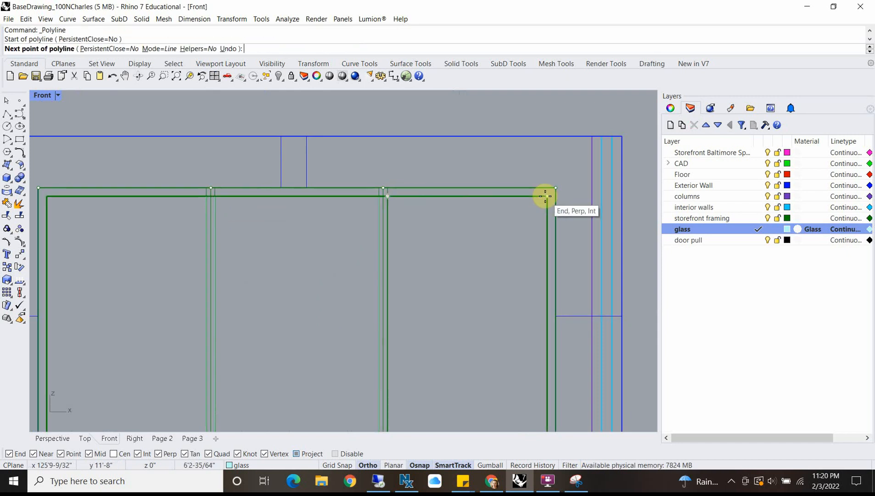
{"action": "left_click", "coordinate": [547, 197]}
{"action": "scroll", "coordinate": [537, 276], "scroll_direction": "down", "scroll_amount": 6}
{"action": "scroll", "coordinate": [538, 294], "scroll_direction": "down", "scroll_amount": 2}
{"action": "right_click_drag", "start_coordinate": [542, 340], "coordinate": [523, 253]}
{"action": "scroll", "coordinate": [521, 250], "scroll_direction": "up", "scroll_amount": 6}
{"action": "left_click", "coordinate": [517, 271]}
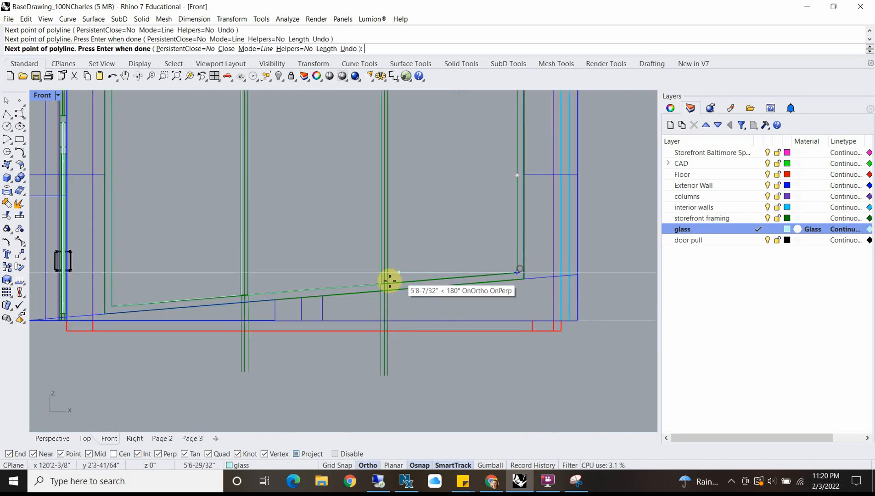
{"action": "left_click", "coordinate": [388, 282]}
{"action": "right_click_drag", "start_coordinate": [400, 190], "coordinate": [397, 293]}
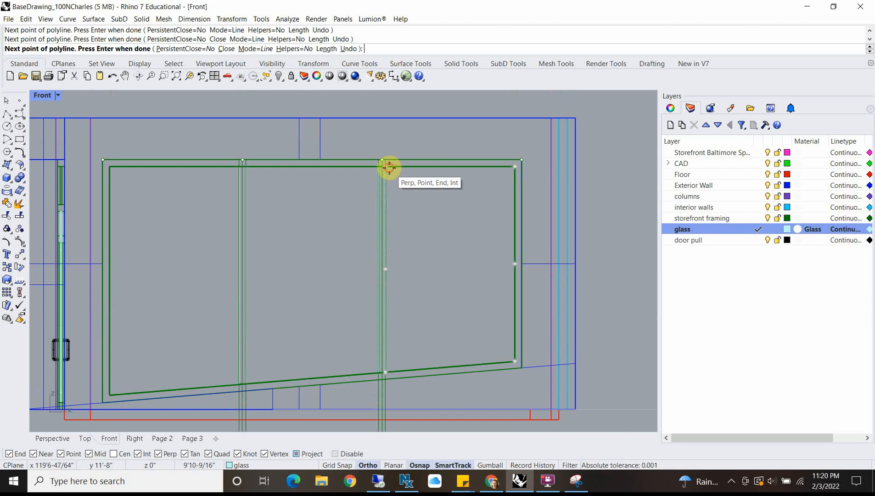
{"action": "left_click", "coordinate": [387, 168]}
Step: Delete the six leftover mullion construction lines that extend below the window frame
{"action": "scroll", "coordinate": [395, 199], "scroll_direction": "down", "scroll_amount": 2}
{"action": "scroll", "coordinate": [394, 201], "scroll_direction": "down", "scroll_amount": 4}
{"action": "left_click_drag", "start_coordinate": [337, 286], "coordinate": [353, 295]}
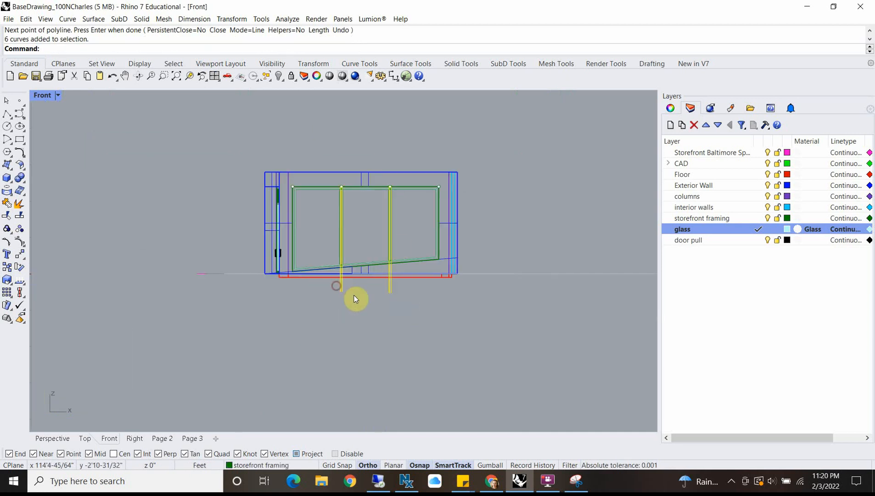
{"action": "key", "text": "Delete"}
{"action": "scroll", "coordinate": [314, 201], "scroll_direction": "down", "scroll_amount": 1}
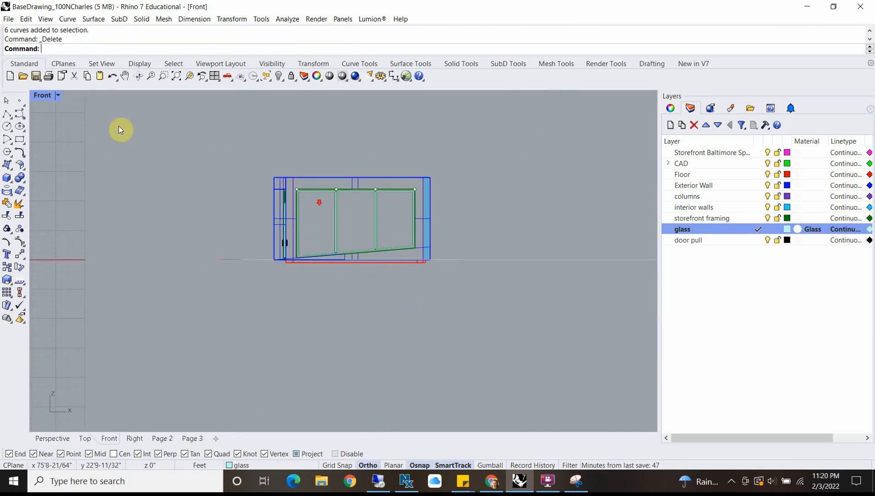
Step: Select the whole window assembly in the Top view and move it straight in Y into the building's side wall opening
{"action": "double_click", "coordinate": [41, 95]}
{"action": "left_click_drag", "start_coordinate": [137, 190], "coordinate": [337, 244]}
{"action": "double_click", "coordinate": [37, 97]}
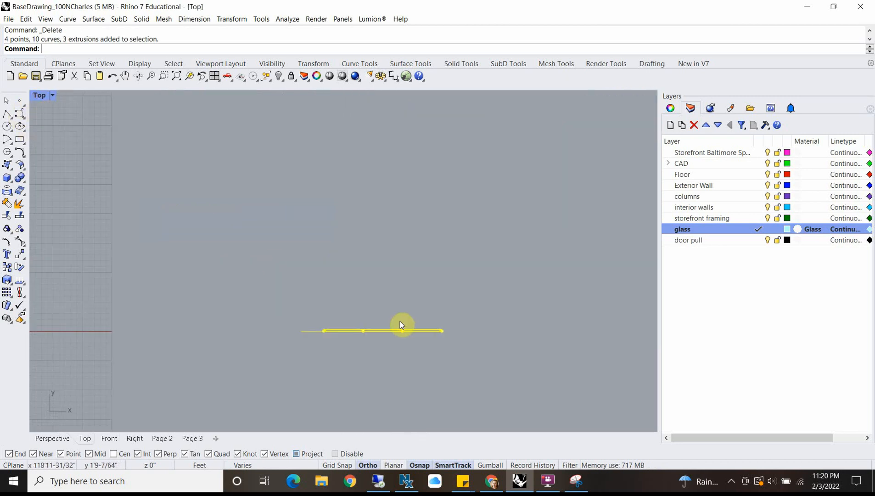
{"action": "scroll", "coordinate": [352, 305], "scroll_direction": "down", "scroll_amount": 4}
{"action": "scroll", "coordinate": [379, 280], "scroll_direction": "up", "scroll_amount": 4}
{"action": "type", "text": "m"}
{"action": "key", "text": "Return"}
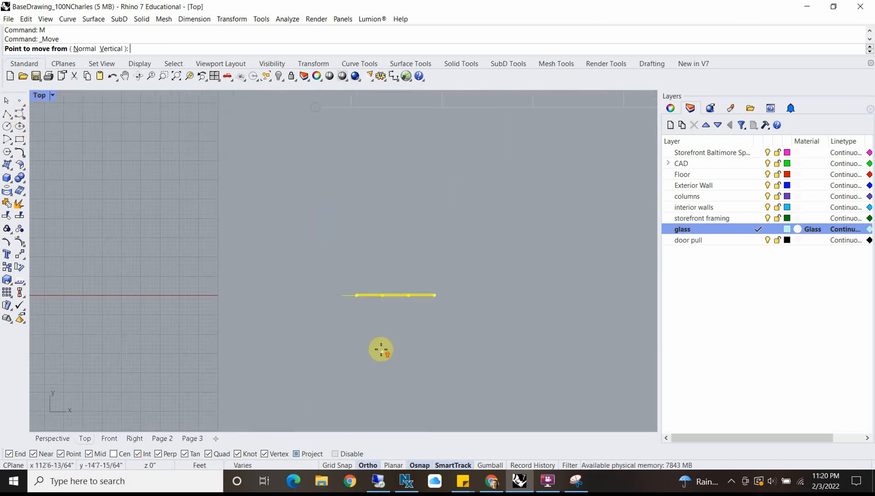
{"action": "scroll", "coordinate": [352, 227], "scroll_direction": "up", "scroll_amount": 5}
{"action": "left_click", "coordinate": [353, 215]}
{"action": "scroll", "coordinate": [347, 188], "scroll_direction": "down", "scroll_amount": 9}
{"action": "right_click_drag", "start_coordinate": [348, 148], "coordinate": [344, 321]}
{"action": "right_click_drag", "start_coordinate": [338, 173], "coordinate": [343, 322]}
{"action": "right_click_drag", "start_coordinate": [342, 193], "coordinate": [346, 343]}
{"action": "scroll", "coordinate": [328, 188], "scroll_direction": "up", "scroll_amount": 4}
{"action": "scroll", "coordinate": [328, 187], "scroll_direction": "up", "scroll_amount": 5}
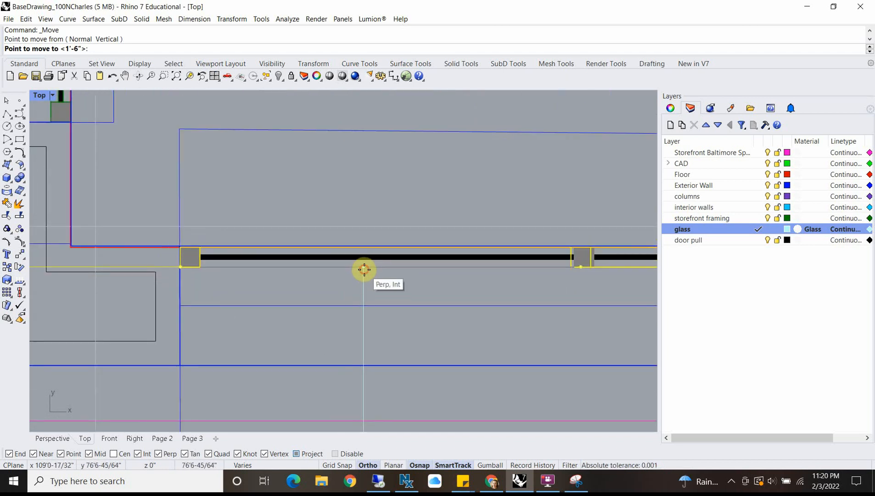
{"action": "left_click", "coordinate": [364, 269]}
Step: Delete the stray open curve crossing the building corner beside the relocated window frame
{"action": "scroll", "coordinate": [266, 289], "scroll_direction": "down", "scroll_amount": 3}
{"action": "left_click", "coordinate": [174, 286]}
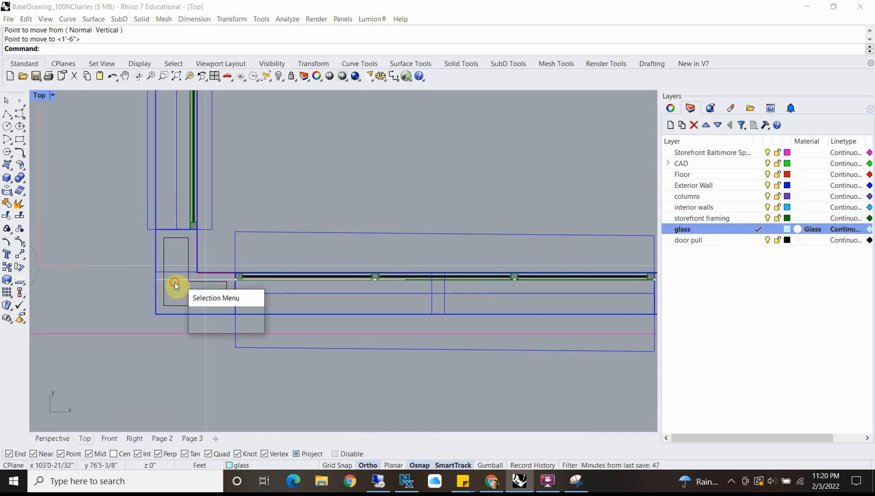
{"action": "left_click", "coordinate": [216, 306]}
{"action": "key", "text": "Delete"}
Step: Select the three glass pane outlines and move them in plan from the frame's outer face to the near edge of the black glass band
{"action": "scroll", "coordinate": [299, 293], "scroll_direction": "up", "scroll_amount": 4}
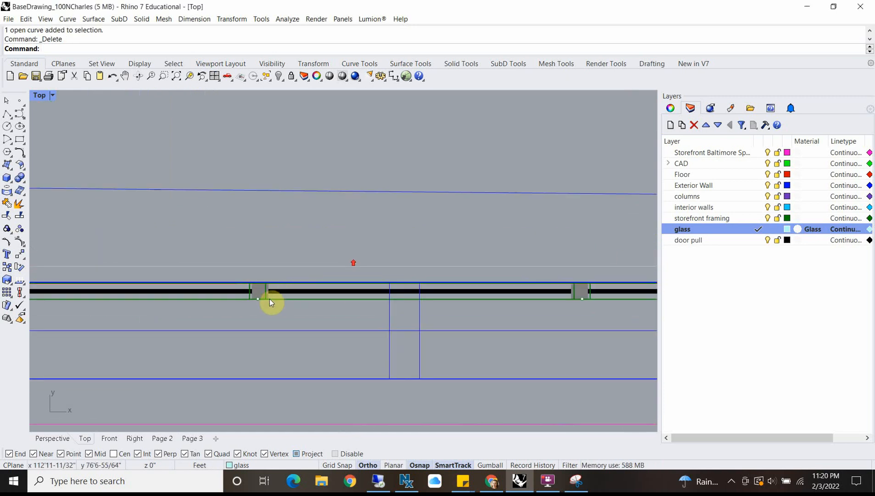
{"action": "scroll", "coordinate": [270, 299], "scroll_direction": "up", "scroll_amount": 3}
{"action": "scroll", "coordinate": [258, 287], "scroll_direction": "down", "scroll_amount": 5}
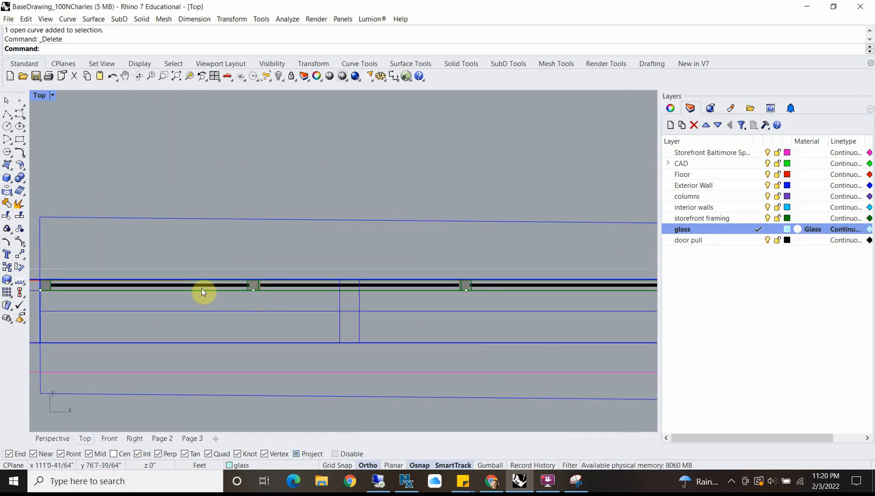
{"action": "double_click", "coordinate": [40, 97]}
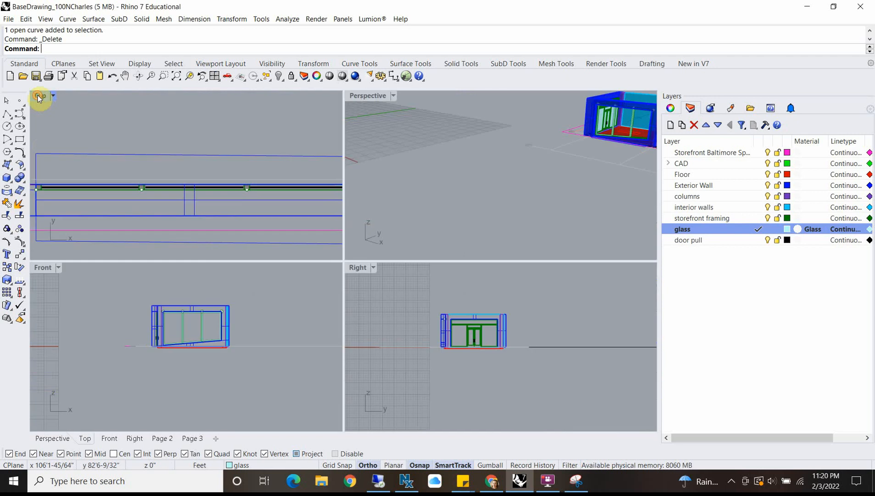
{"action": "scroll", "coordinate": [188, 336], "scroll_direction": "up", "scroll_amount": 6}
{"action": "left_click", "coordinate": [192, 334]}
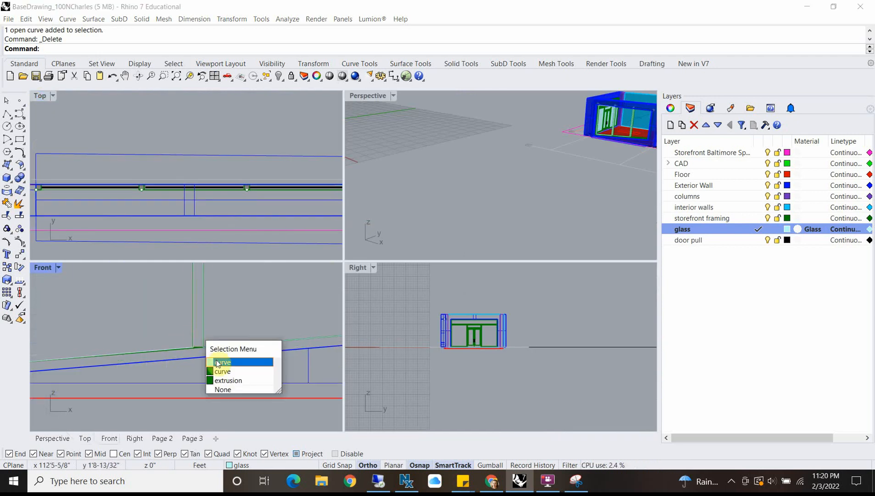
{"action": "left_click", "coordinate": [218, 362]}
{"action": "left_click", "coordinate": [206, 331]}
{"action": "left_click", "coordinate": [234, 362]}
{"action": "scroll", "coordinate": [204, 344], "scroll_direction": "down", "scroll_amount": 5}
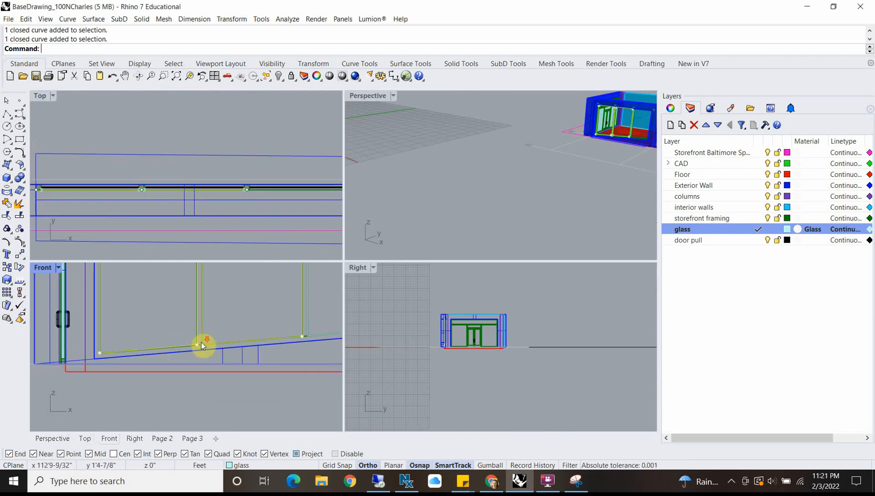
{"action": "scroll", "coordinate": [220, 351], "scroll_direction": "up", "scroll_amount": 5}
{"action": "left_click", "coordinate": [205, 365]}
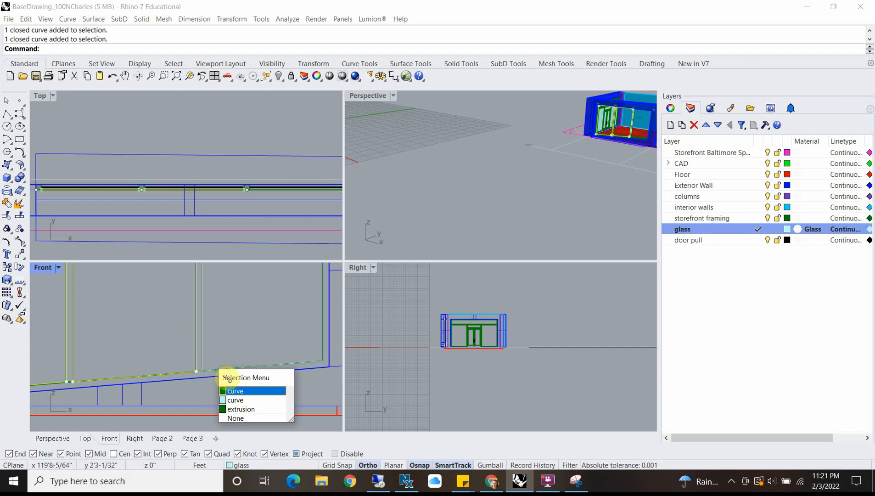
{"action": "left_click", "coordinate": [234, 400]}
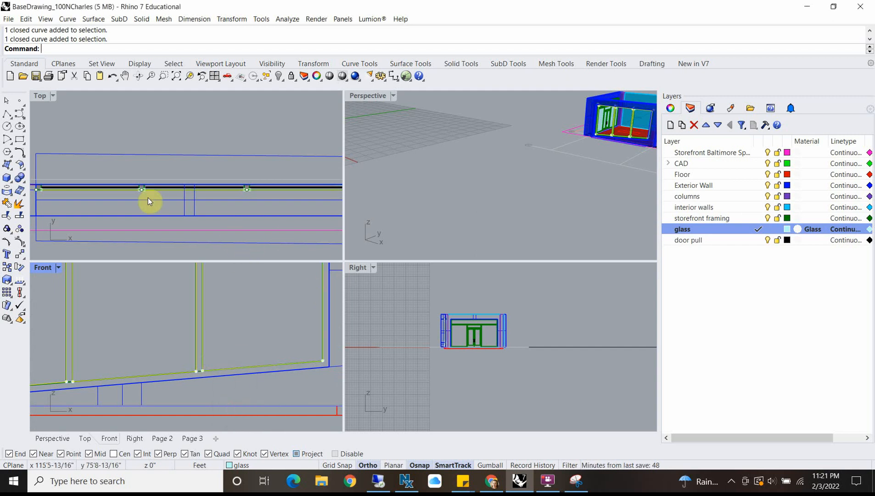
{"action": "scroll", "coordinate": [120, 183], "scroll_direction": "up", "scroll_amount": 4}
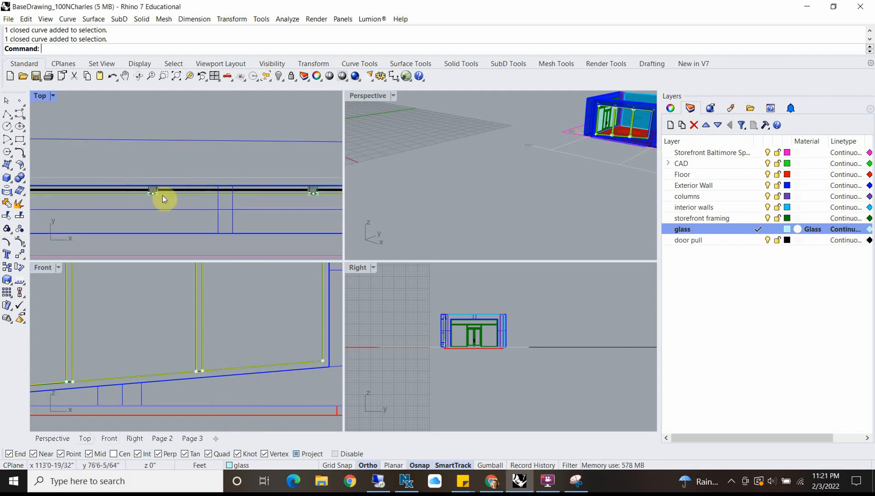
{"action": "scroll", "coordinate": [172, 182], "scroll_direction": "up", "scroll_amount": 8}
{"action": "scroll", "coordinate": [187, 164], "scroll_direction": "down", "scroll_amount": 13}
{"action": "scroll", "coordinate": [187, 164], "scroll_direction": "down", "scroll_amount": 8}
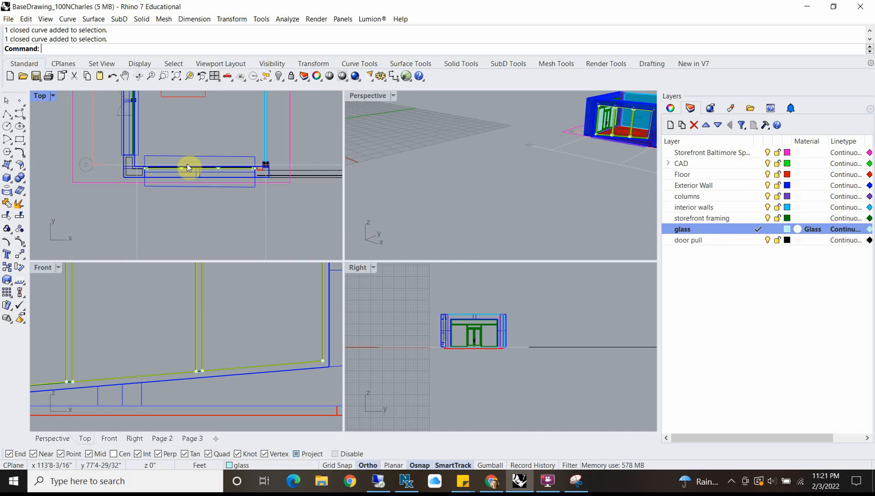
{"action": "scroll", "coordinate": [185, 341], "scroll_direction": "down", "scroll_amount": 6}
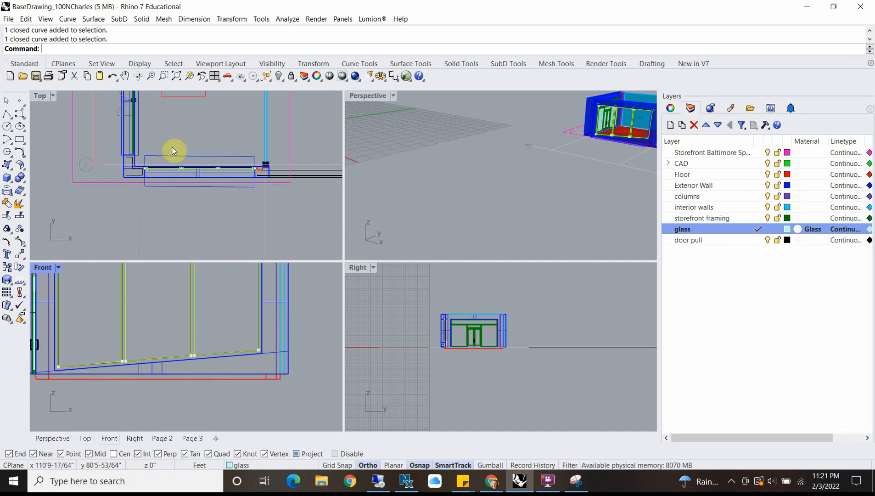
{"action": "scroll", "coordinate": [112, 202], "scroll_direction": "up", "scroll_amount": 10}
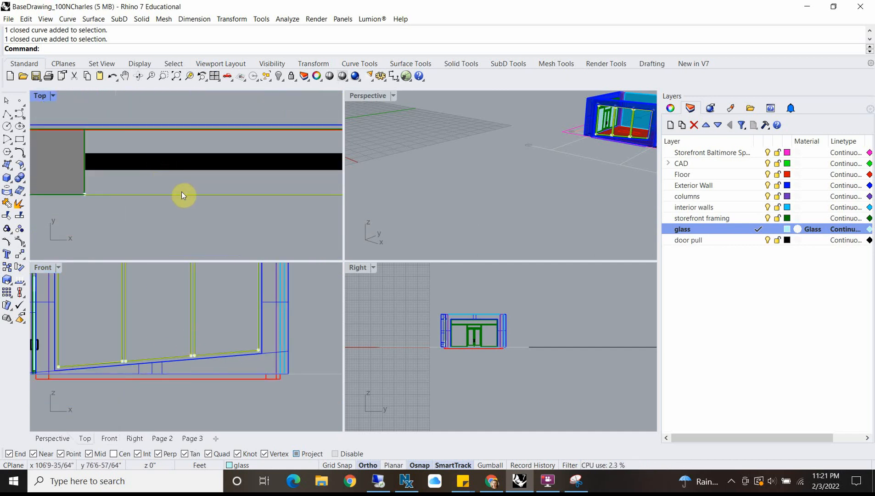
{"action": "type", "text": "m"}
{"action": "key", "text": "Return"}
{"action": "left_click", "coordinate": [181, 194]}
{"action": "left_click", "coordinate": [180, 171]}
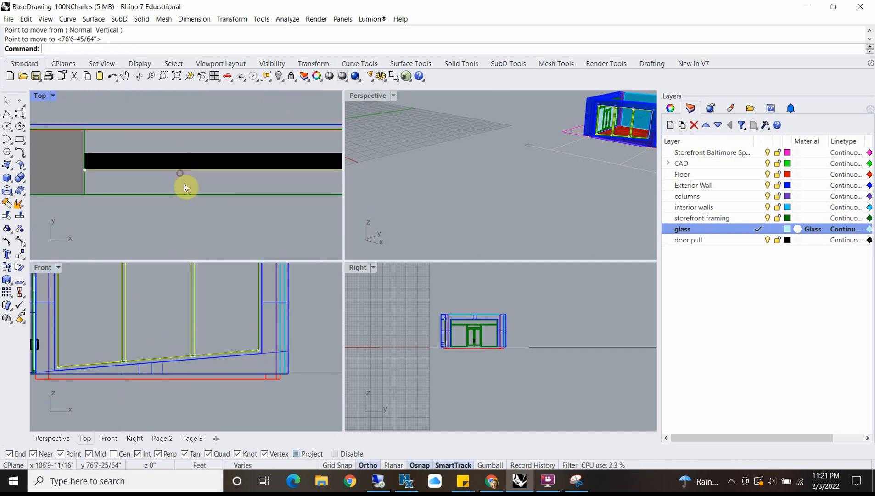
Step: Extrude the three glass outlines as solids 1" thick, across the width of the black glass band
{"action": "type", "text": "ExtrudeCrv"}
{"action": "key", "text": "Return"}
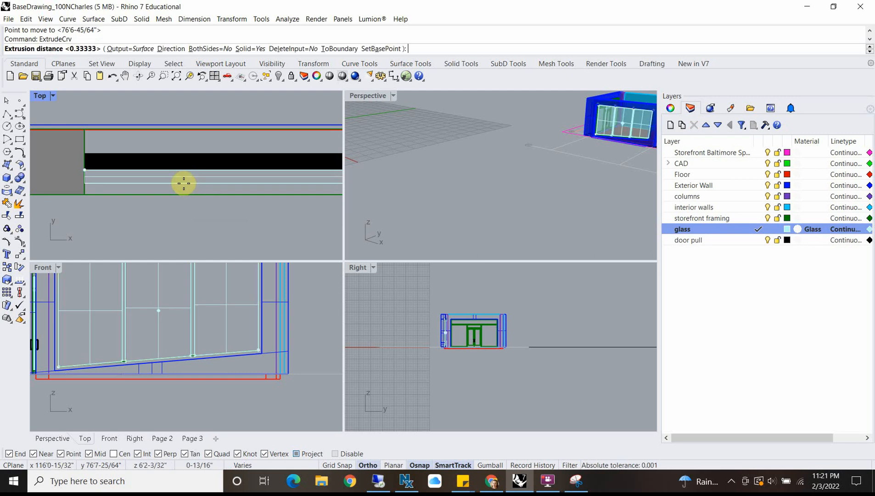
{"action": "left_click", "coordinate": [200, 151]}
Step: Examine the glazed side window in the Perspective view and select the horizontal framing bar above the entrance door
{"action": "double_click", "coordinate": [370, 94]}
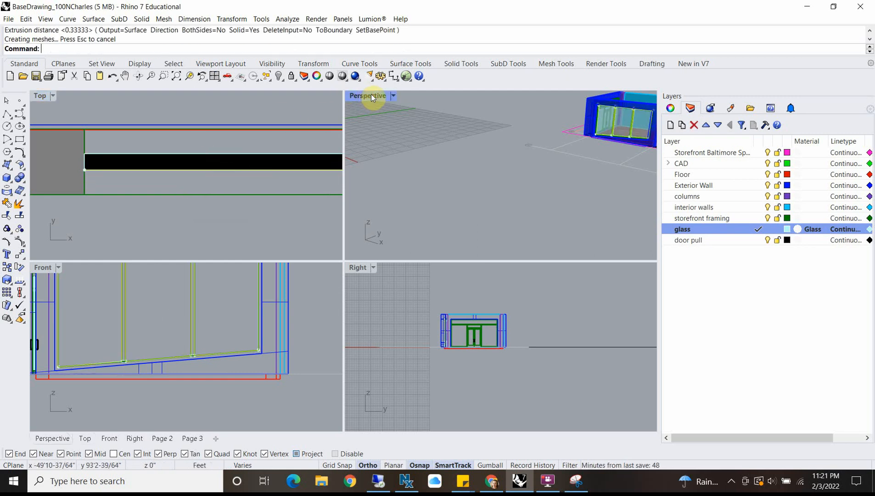
{"action": "right_click_drag", "start_coordinate": [534, 205], "coordinate": [420, 254], "text": "shift"}
{"action": "scroll", "coordinate": [387, 175], "scroll_direction": "up", "scroll_amount": 3}
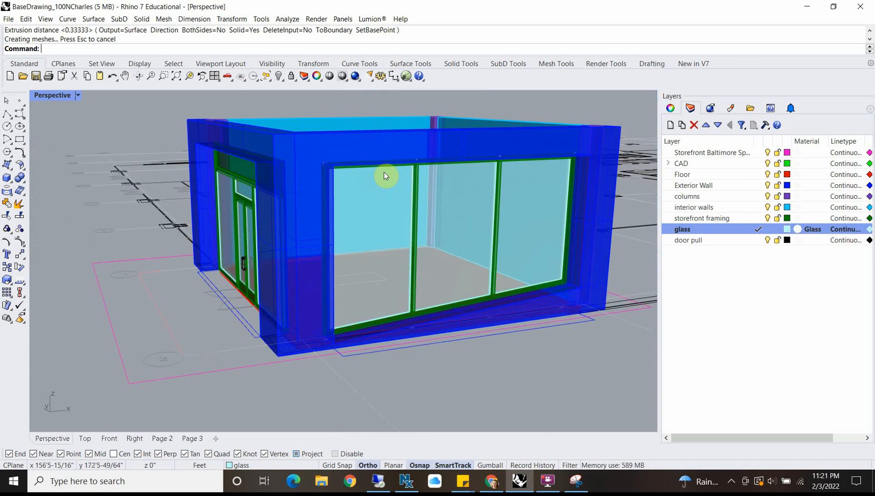
{"action": "left_click", "coordinate": [235, 175]}
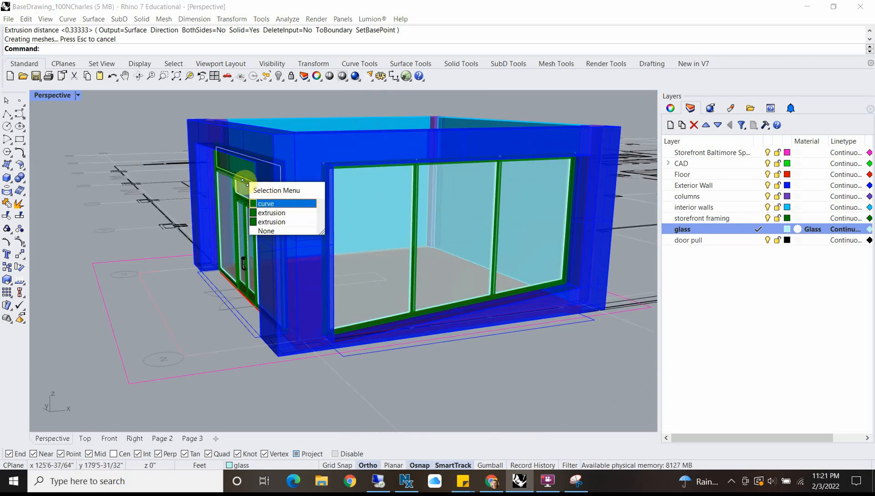
{"action": "left_click", "coordinate": [224, 172]}
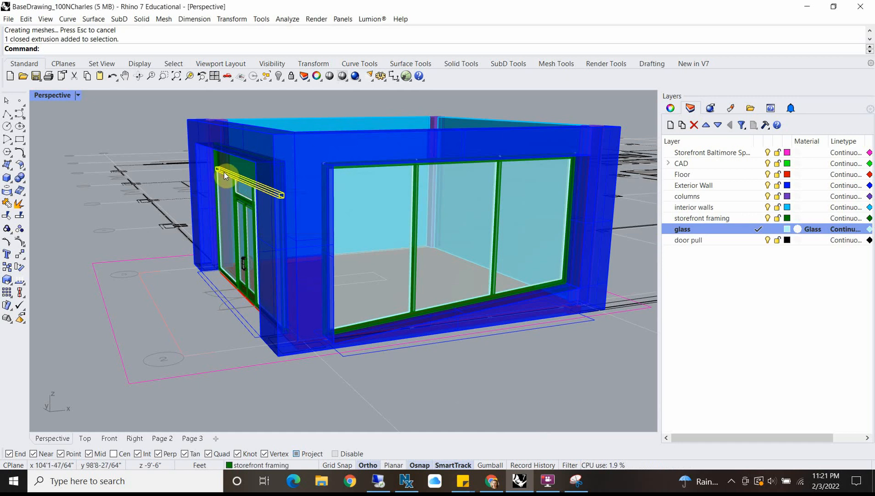
{"action": "scroll", "coordinate": [344, 189], "scroll_direction": "down", "scroll_amount": 3}
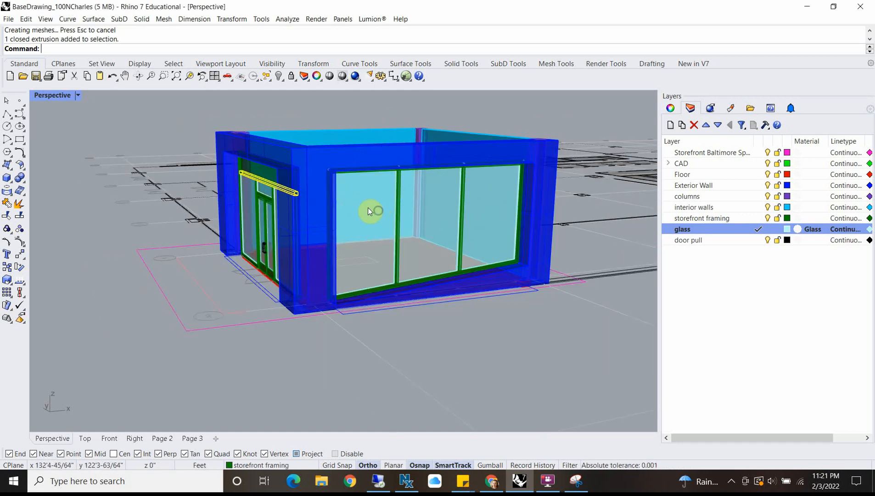
Step: Copy the horizontal bar above the entrance door in plan, from its end corner to the side window frame's corner nearest the entrance
{"action": "mouse_move", "coordinate": [369, 209]}
{"action": "right_mouse_down"}
{"action": "mouse_move", "coordinate": [288, 191]}
{"action": "mouse_move", "coordinate": [381, 211]}
{"action": "right_mouse_up"}
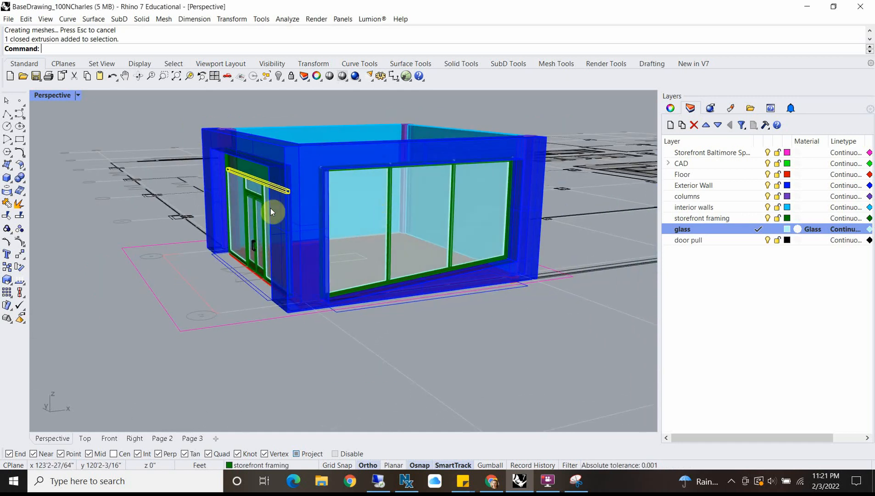
{"action": "double_click", "coordinate": [51, 95]}
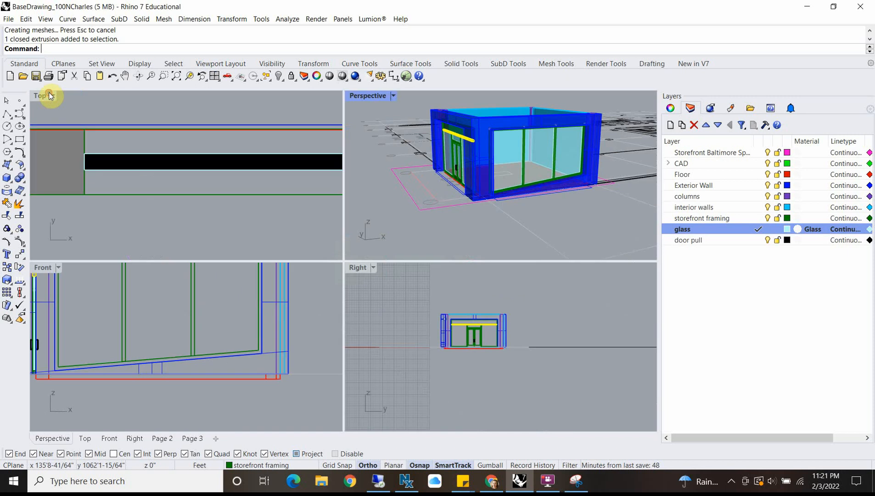
{"action": "scroll", "coordinate": [167, 220], "scroll_direction": "down", "scroll_amount": 6}
{"action": "scroll", "coordinate": [159, 147], "scroll_direction": "up", "scroll_amount": 5}
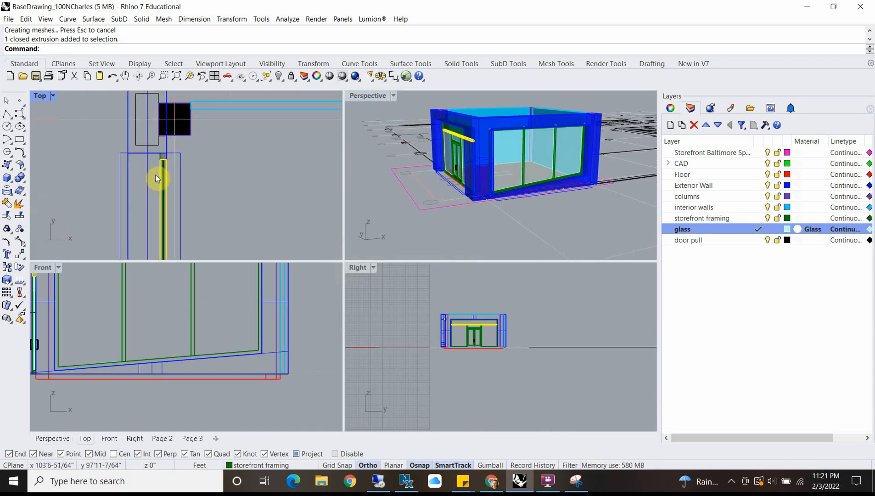
{"action": "type", "text": "c"}
{"action": "key", "text": "Return"}
{"action": "scroll", "coordinate": [157, 175], "scroll_direction": "up", "scroll_amount": 6}
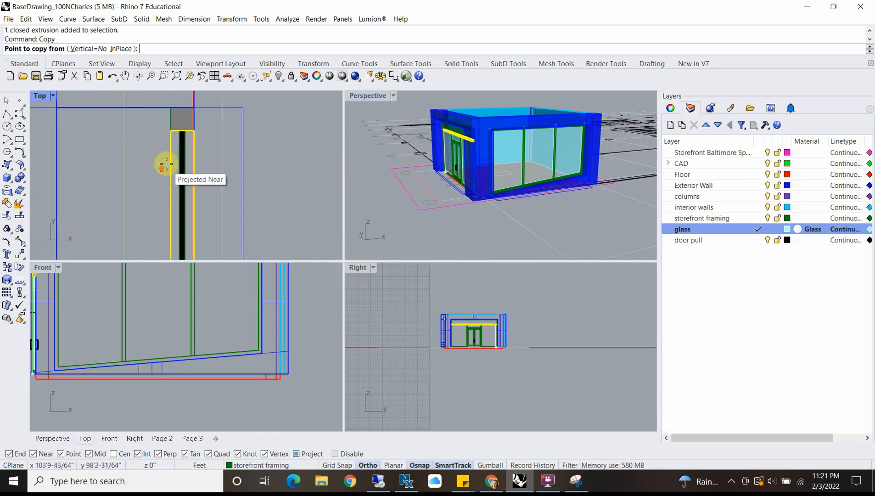
{"action": "left_click", "coordinate": [170, 131]}
{"action": "scroll", "coordinate": [179, 156], "scroll_direction": "down", "scroll_amount": 4}
{"action": "scroll", "coordinate": [187, 312], "scroll_direction": "down", "scroll_amount": 5}
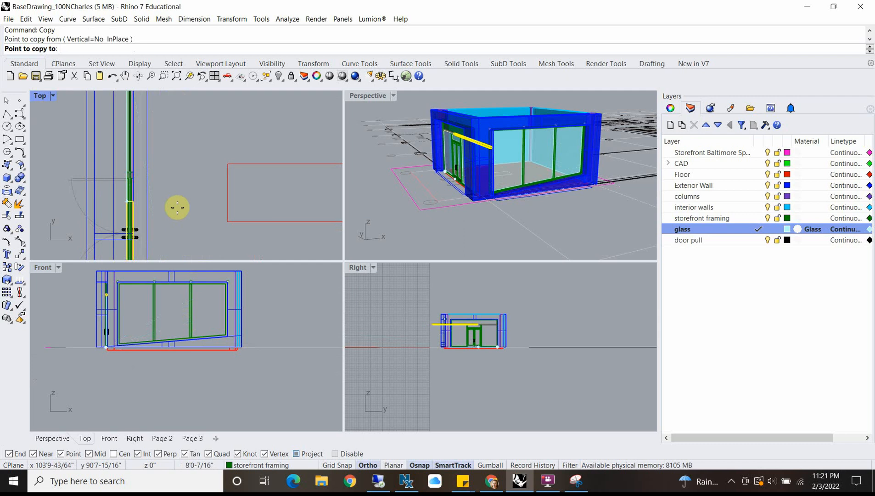
{"action": "double_click", "coordinate": [39, 96]}
{"action": "scroll", "coordinate": [195, 153], "scroll_direction": "down", "scroll_amount": 4}
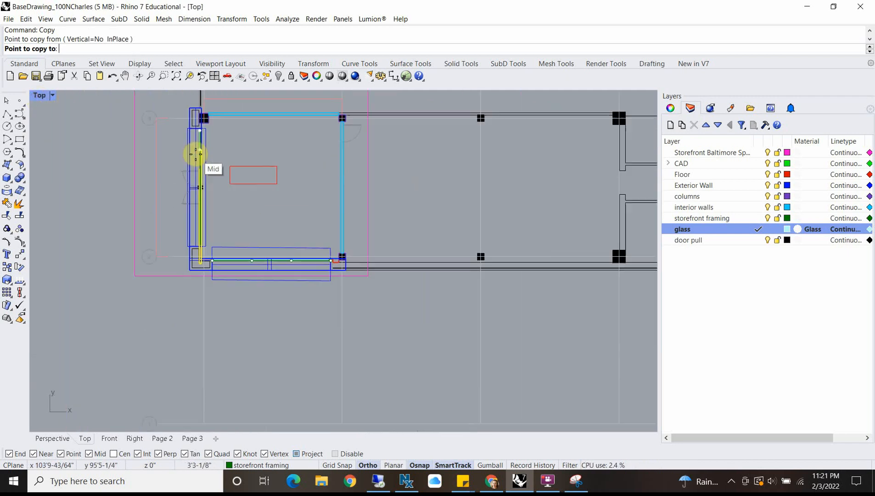
{"action": "scroll", "coordinate": [331, 220], "scroll_direction": "up", "scroll_amount": 1}
{"action": "scroll", "coordinate": [166, 248], "scroll_direction": "up", "scroll_amount": 8}
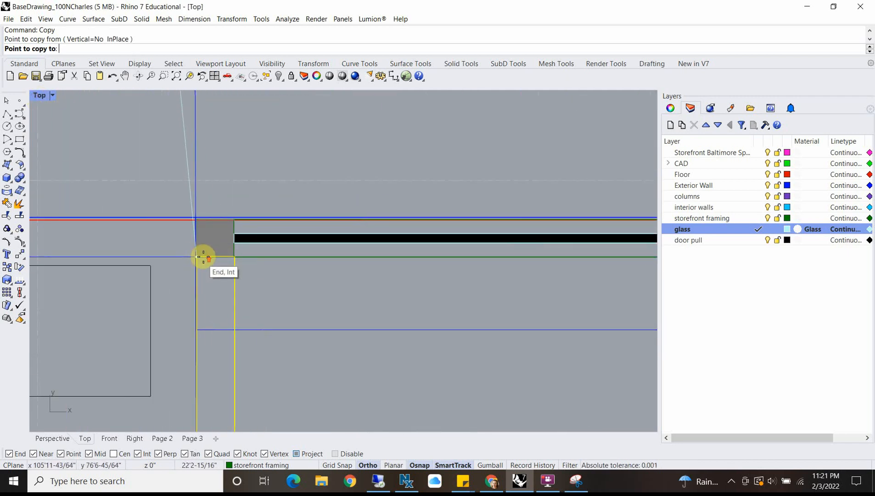
{"action": "scroll", "coordinate": [195, 255], "scroll_direction": "up", "scroll_amount": 5}
{"action": "scroll", "coordinate": [188, 258], "scroll_direction": "up", "scroll_amount": 5}
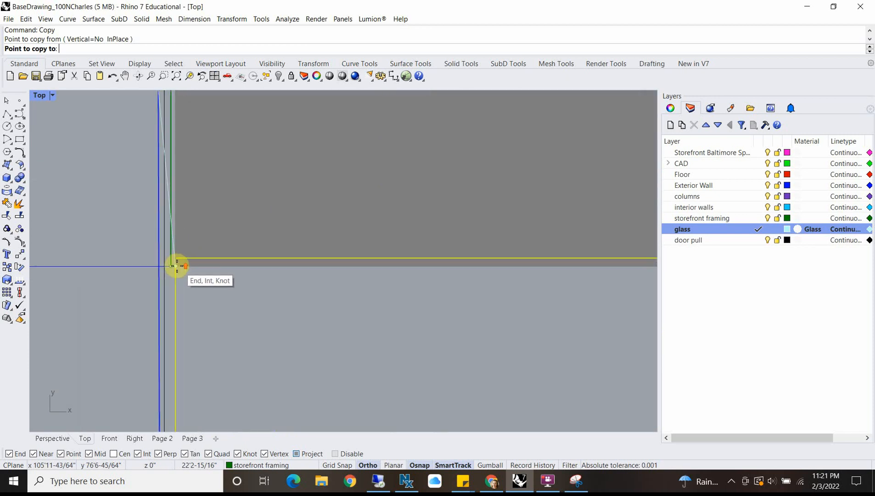
{"action": "left_click", "coordinate": [173, 258]}
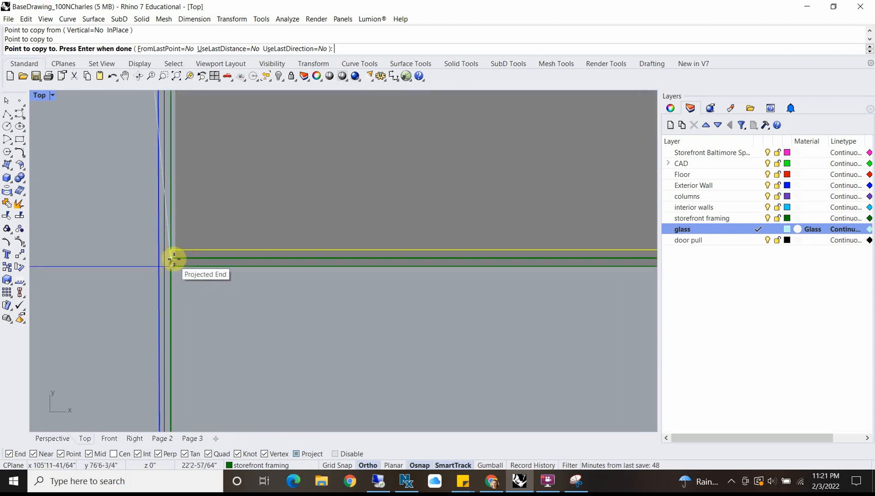
{"action": "key", "text": "Return"}
Step: Move the copied bar's end corner in plan onto the outer face line of the side window frame
{"action": "left_click", "coordinate": [197, 256]}
{"action": "left_click", "coordinate": [171, 288]}
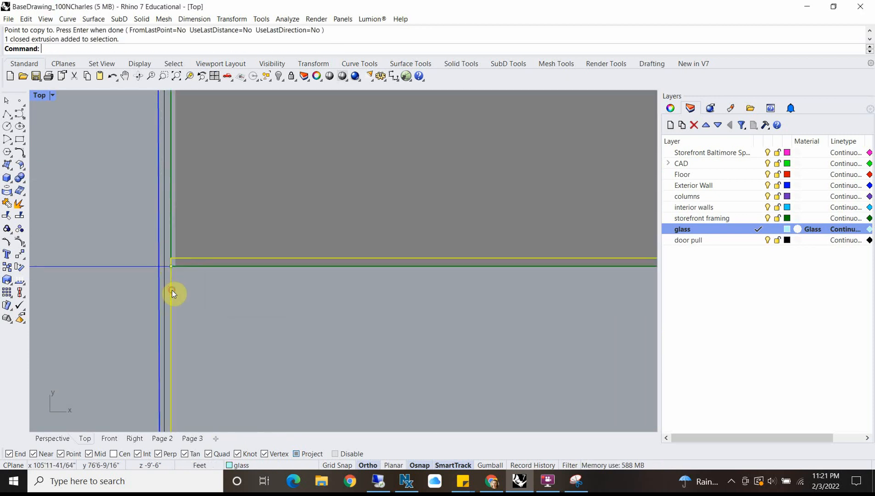
{"action": "type", "text": "m"}
{"action": "key", "text": "Return"}
{"action": "scroll", "coordinate": [173, 260], "scroll_direction": "up", "scroll_amount": 3}
{"action": "left_click", "coordinate": [171, 257]}
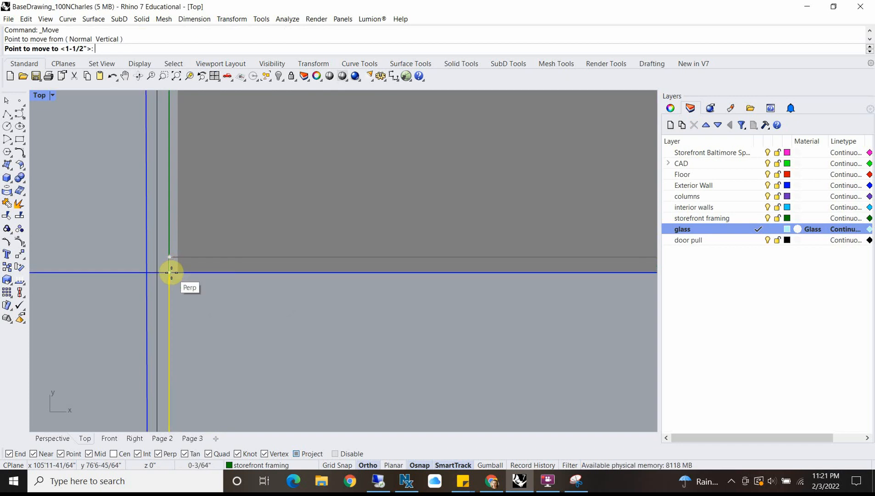
{"action": "left_click", "coordinate": [172, 272]}
{"action": "scroll", "coordinate": [203, 224], "scroll_direction": "down", "scroll_amount": 10}
{"action": "scroll", "coordinate": [208, 225], "scroll_direction": "down", "scroll_amount": 5}
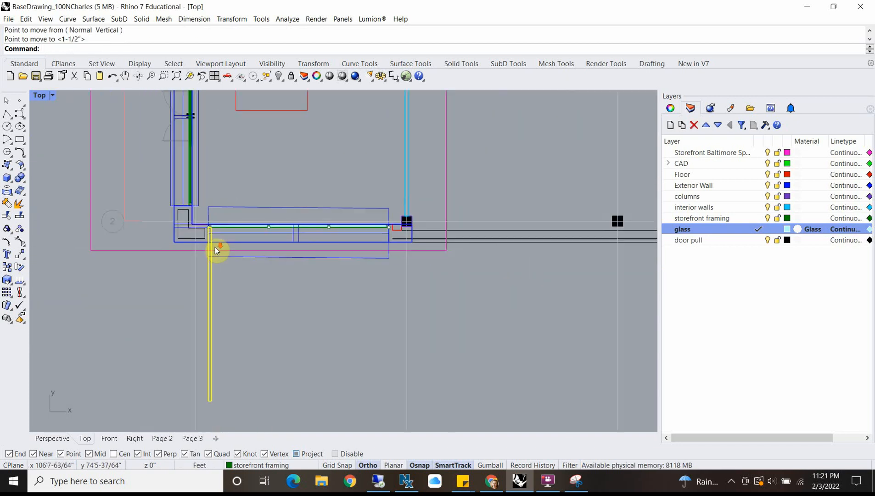
Step: Rotate the copied bar 90 degrees about its end corner so it runs along the side window frame
{"action": "type", "text": "Rotate"}
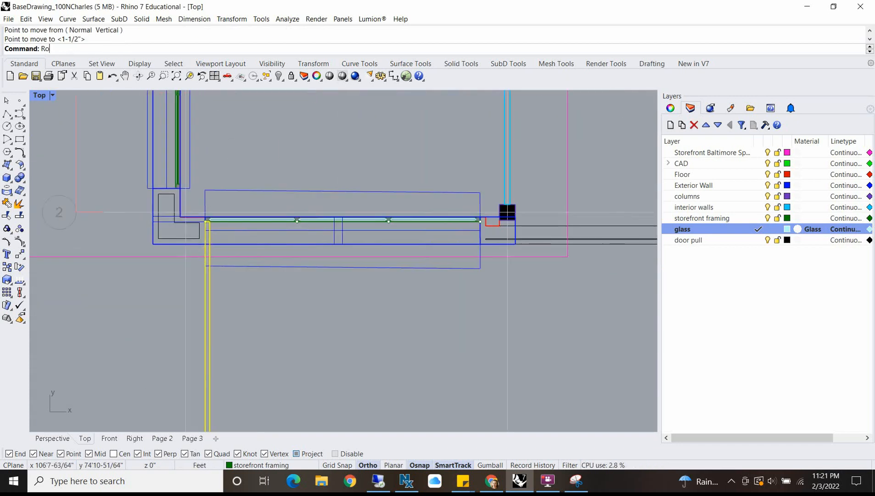
{"action": "key", "text": "Return"}
{"action": "scroll", "coordinate": [203, 250], "scroll_direction": "up", "scroll_amount": 8}
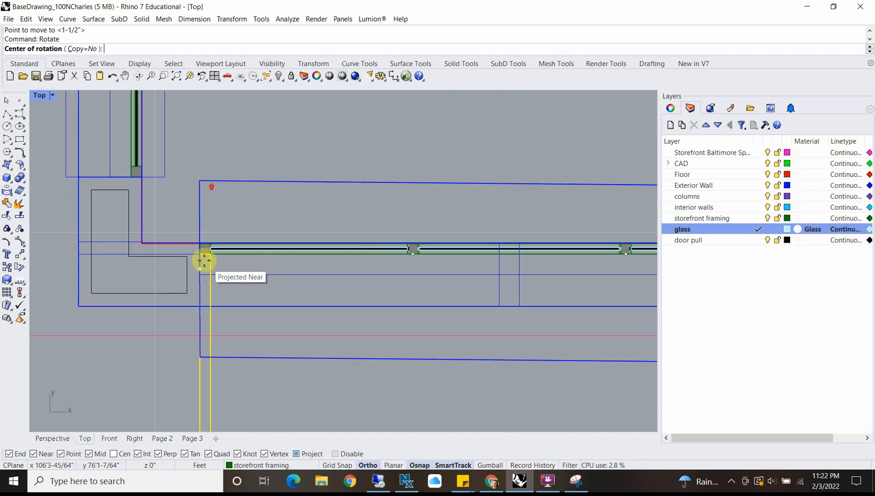
{"action": "left_click", "coordinate": [198, 251]}
{"action": "left_click", "coordinate": [195, 400]}
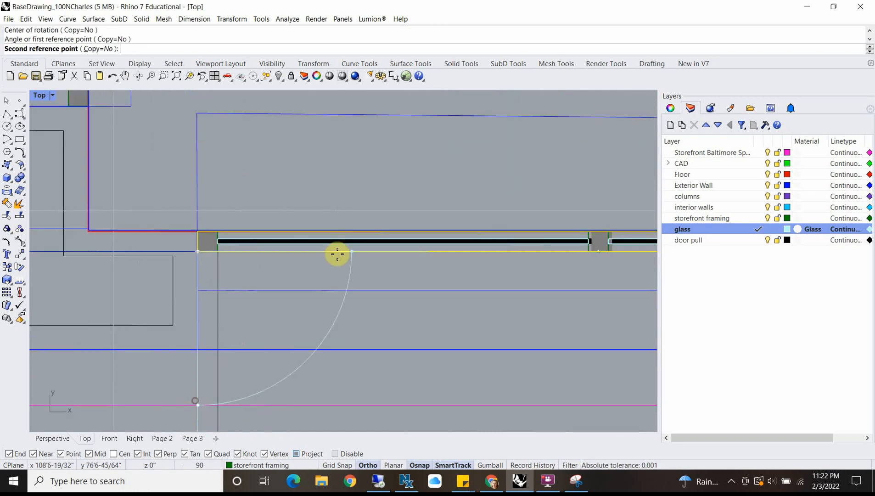
{"action": "left_click", "coordinate": [349, 250]}
{"action": "scroll", "coordinate": [423, 255], "scroll_direction": "down", "scroll_amount": 3}
{"action": "scroll", "coordinate": [505, 255], "scroll_direction": "down", "scroll_amount": 5}
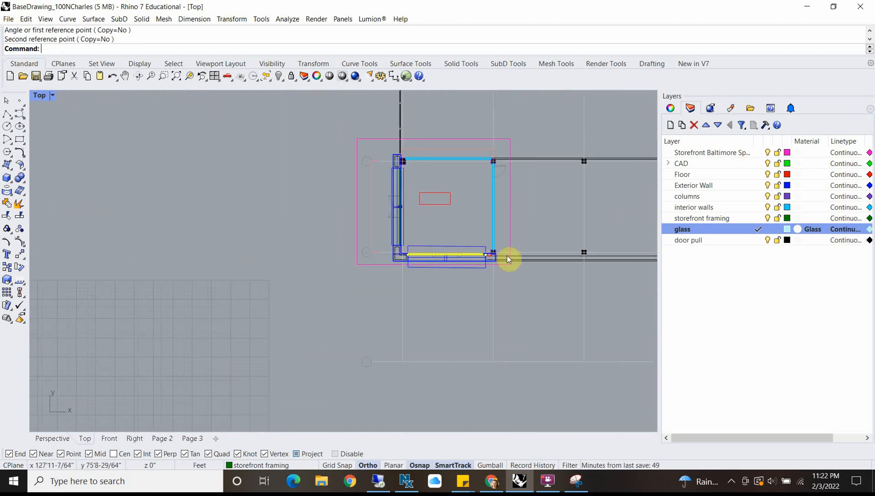
{"action": "scroll", "coordinate": [485, 254], "scroll_direction": "up", "scroll_amount": 6}
{"action": "scroll", "coordinate": [459, 276], "scroll_direction": "down", "scroll_amount": 1}
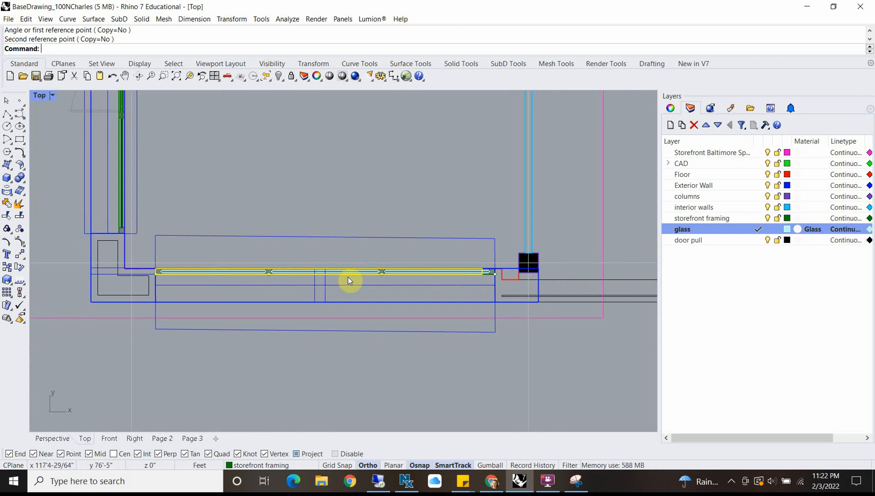
{"action": "key", "text": "Return"}
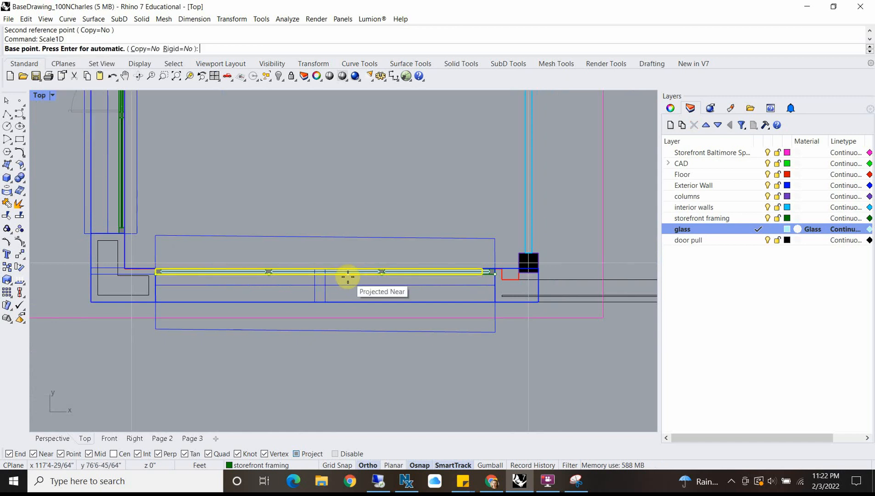
{"action": "scroll", "coordinate": [294, 283], "scroll_direction": "up", "scroll_amount": 5}
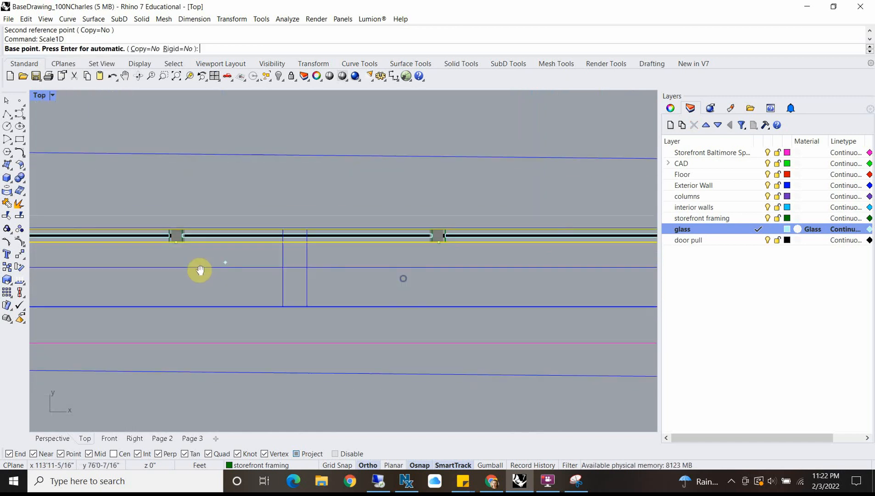
{"action": "scroll", "coordinate": [471, 239], "scroll_direction": "up", "scroll_amount": 4}
{"action": "key", "text": "Escape"}
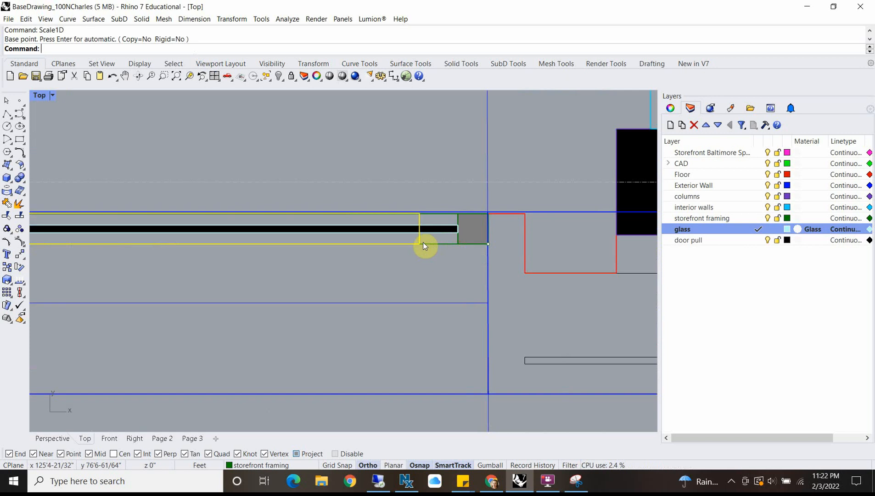
Step: Move the bar along the side window so its far end meets the inner face of the end post near the column
{"action": "type", "text": "M"}
{"action": "key", "text": "Return"}
{"action": "left_click", "coordinate": [419, 243]}
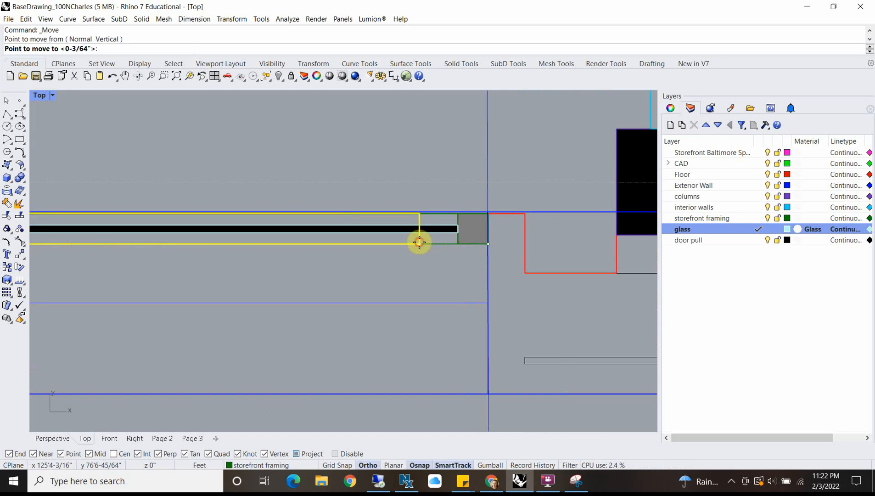
{"action": "left_click", "coordinate": [460, 246]}
{"action": "scroll", "coordinate": [416, 260], "scroll_direction": "down", "scroll_amount": 4}
{"action": "scroll", "coordinate": [319, 250], "scroll_direction": "up", "scroll_amount": 5}
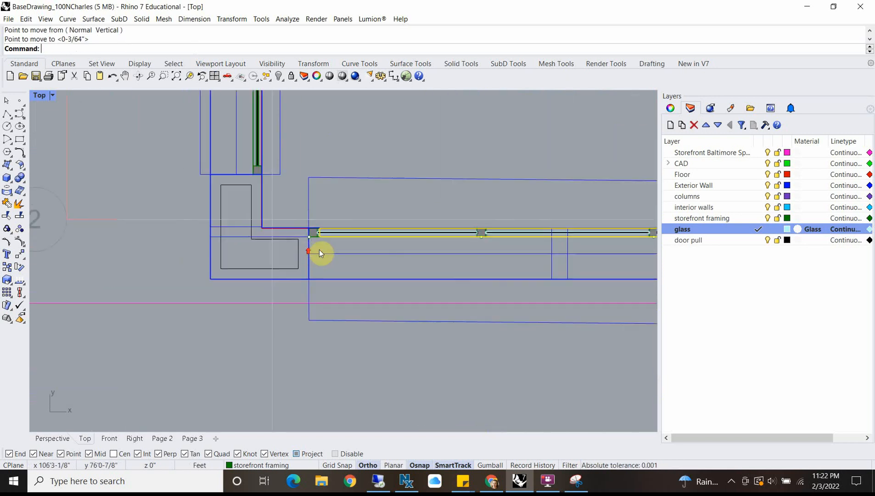
Step: Scale the bar in one direction from its column-side end until its other end meets the inner face of the corner-side post
{"action": "scroll", "coordinate": [319, 237], "scroll_direction": "down", "scroll_amount": 4}
{"action": "scroll", "coordinate": [364, 228], "scroll_direction": "up", "scroll_amount": 2}
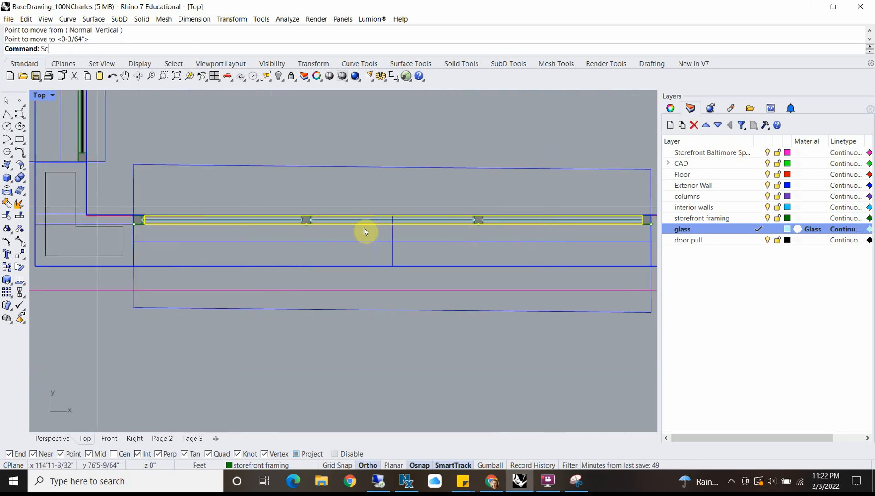
{"action": "type", "text": "Scale1D"}
{"action": "key", "text": "Return"}
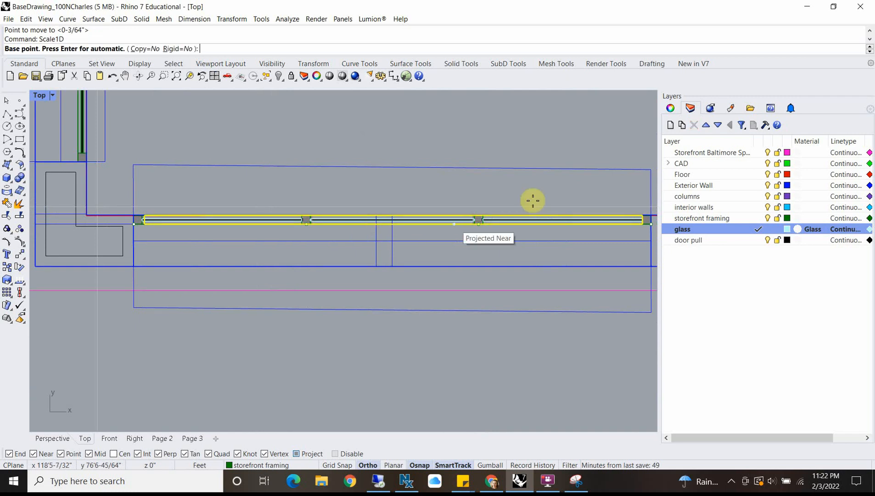
{"action": "left_click", "coordinate": [642, 223]}
{"action": "scroll", "coordinate": [129, 226], "scroll_direction": "up", "scroll_amount": 4}
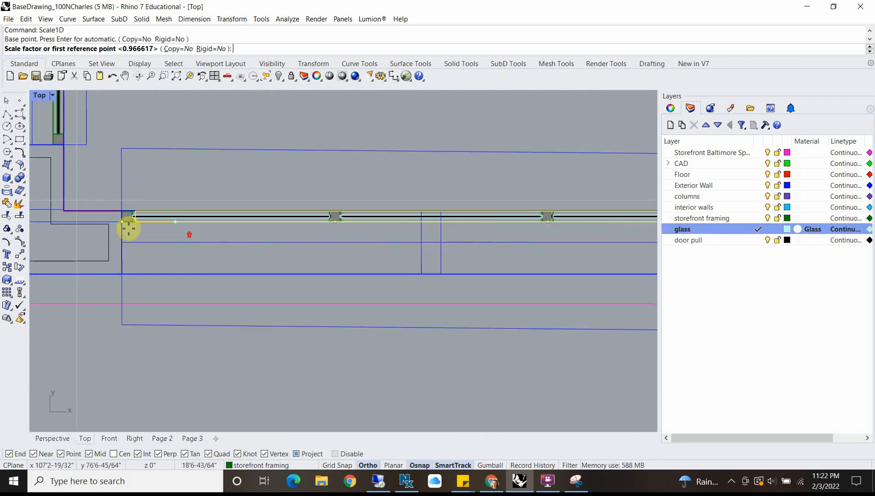
{"action": "left_click", "coordinate": [125, 217]}
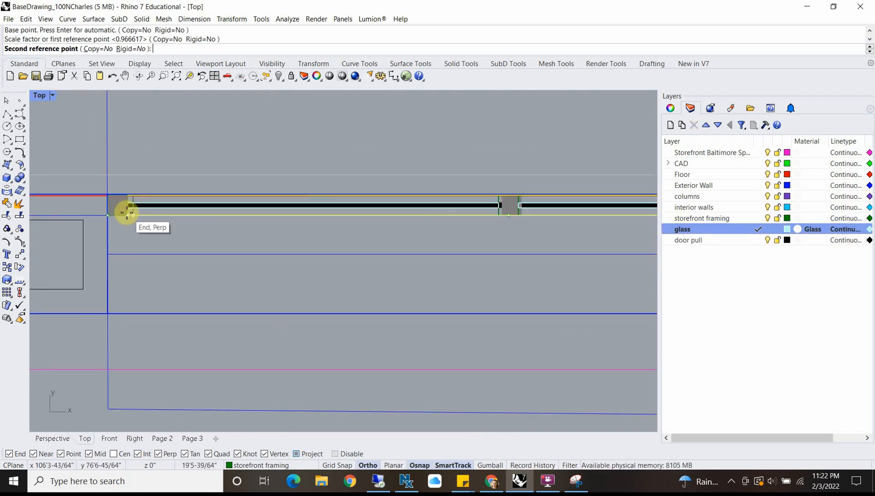
{"action": "scroll", "coordinate": [127, 217], "scroll_direction": "up", "scroll_amount": 2}
{"action": "left_click", "coordinate": [129, 219]}
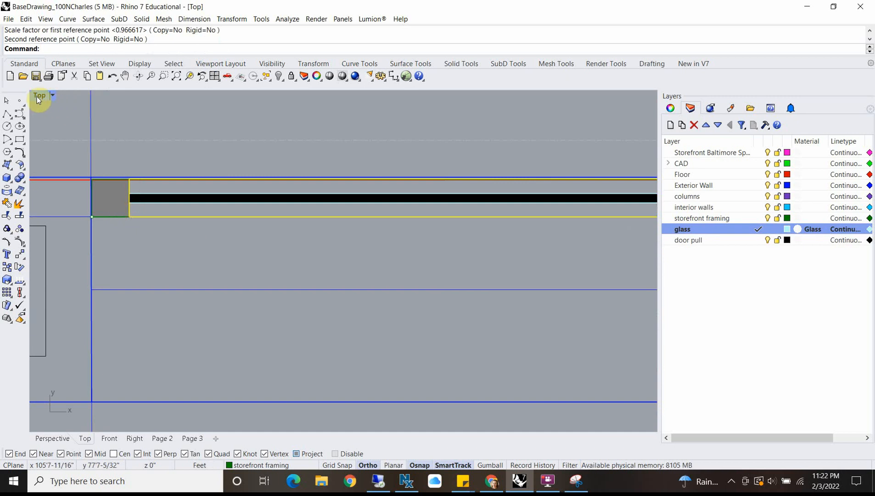
Step: Check the new bar in the Front view, switch to Chrome and examine the building's side window in Google Maps Street View
{"action": "double_click", "coordinate": [39, 96]}
{"action": "scroll", "coordinate": [170, 280], "scroll_direction": "up", "scroll_amount": 3}
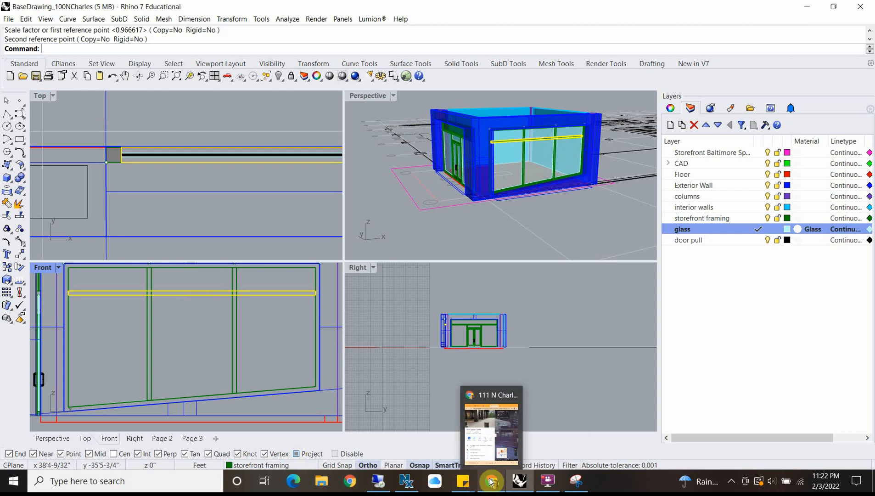
{"action": "left_click", "coordinate": [492, 429]}
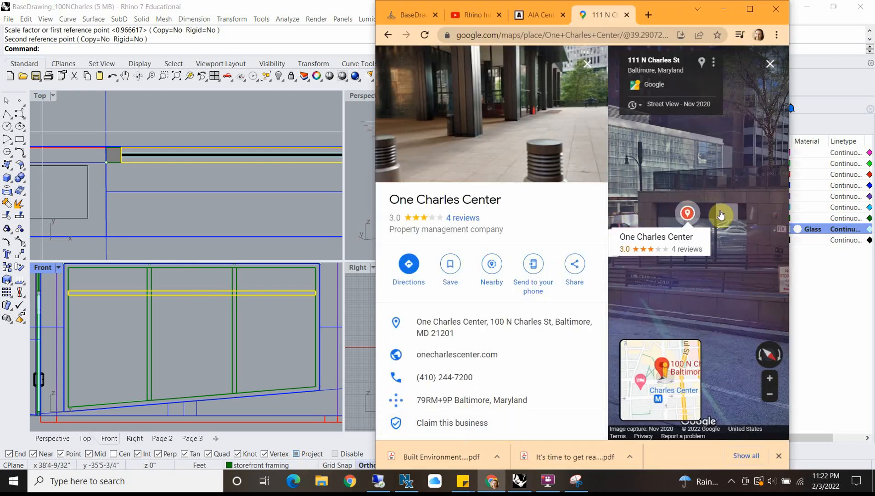
{"action": "left_click", "coordinate": [723, 218]}
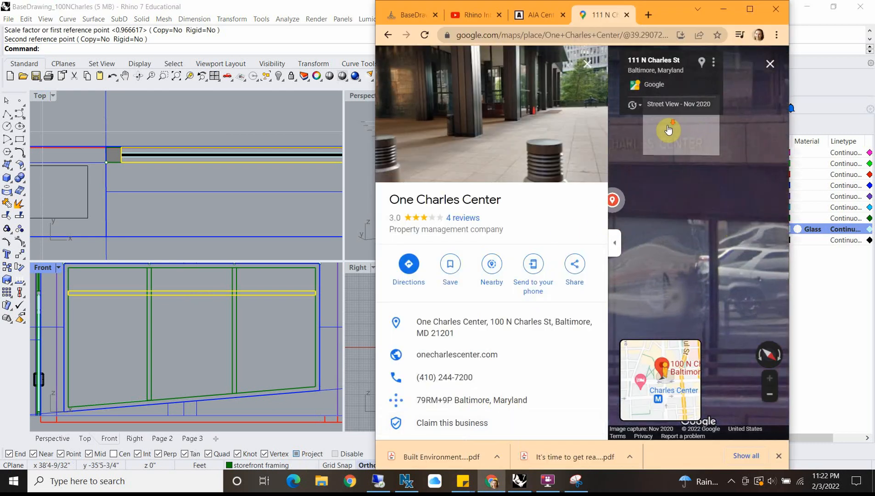
{"action": "left_click", "coordinate": [668, 132]}
{"action": "left_click", "coordinate": [680, 145]}
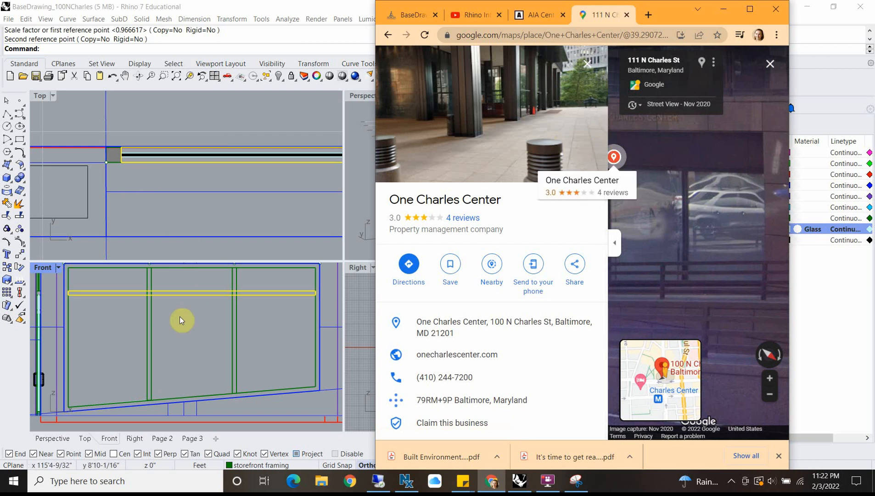
Step: Return to Rhino and inspect in the Perspective view where the new horizontal bar crosses the side window's vertical mullions
{"action": "left_click", "coordinate": [146, 280]}
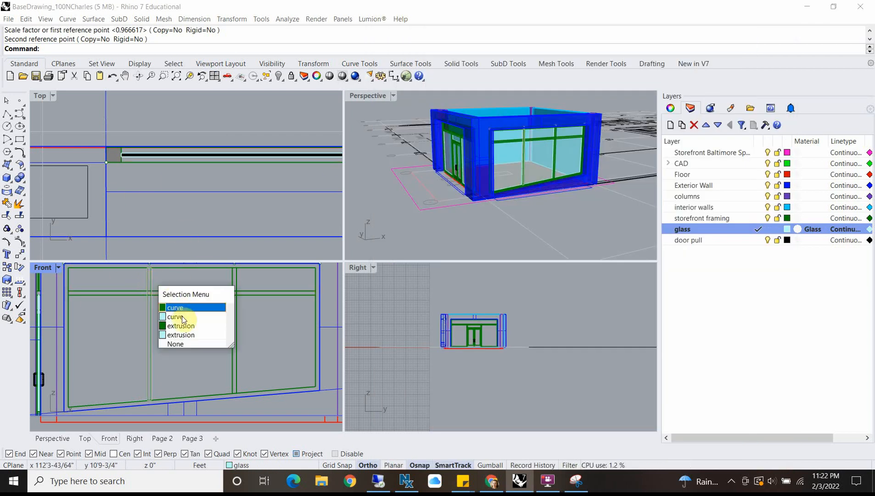
{"action": "key", "text": "Escape"}
{"action": "double_click", "coordinate": [372, 96]}
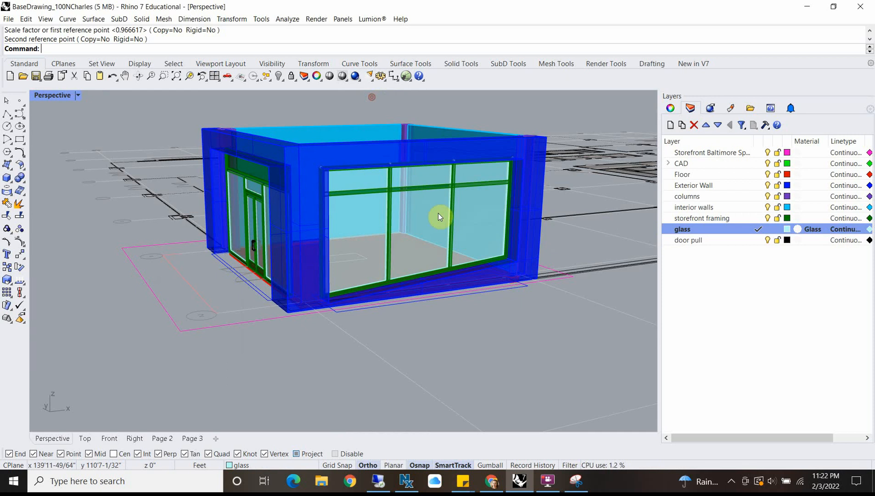
{"action": "scroll", "coordinate": [437, 214], "scroll_direction": "up", "scroll_amount": 8}
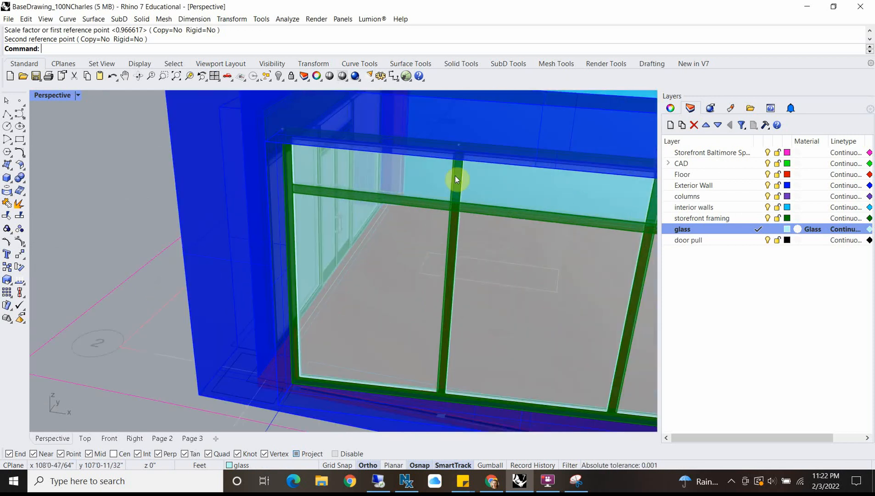
{"action": "left_click", "coordinate": [456, 177]}
{"action": "key", "text": "Escape"}
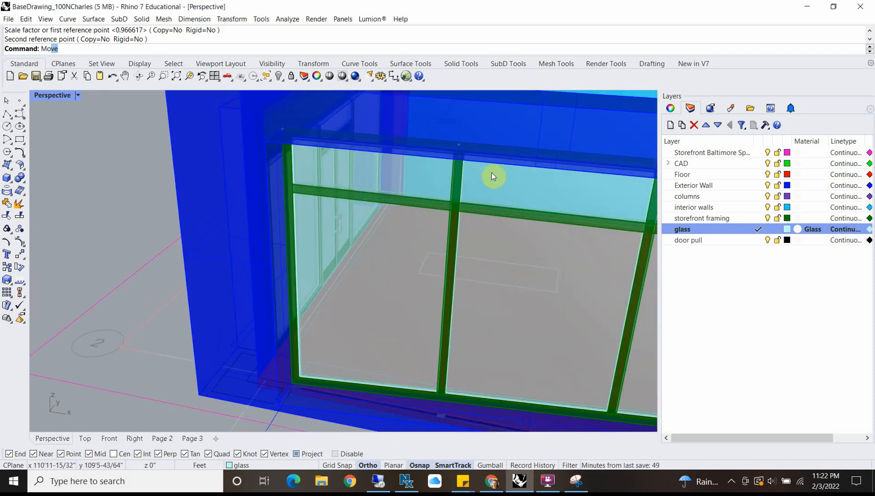
Step: Start MoveFace for the side window and hide the Exterior Wall layer to expose the top of the framing
{"action": "key", "text": "BackSpace"}
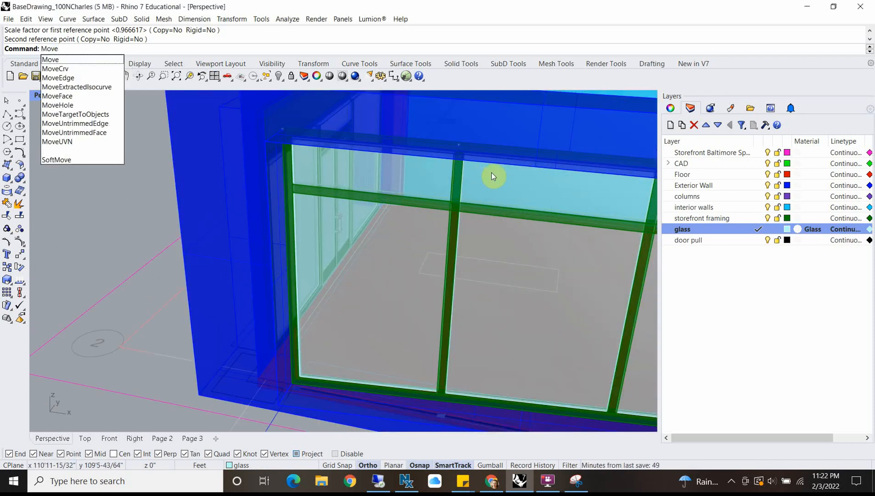
{"action": "type", "text": "Face"}
{"action": "key", "text": "Return"}
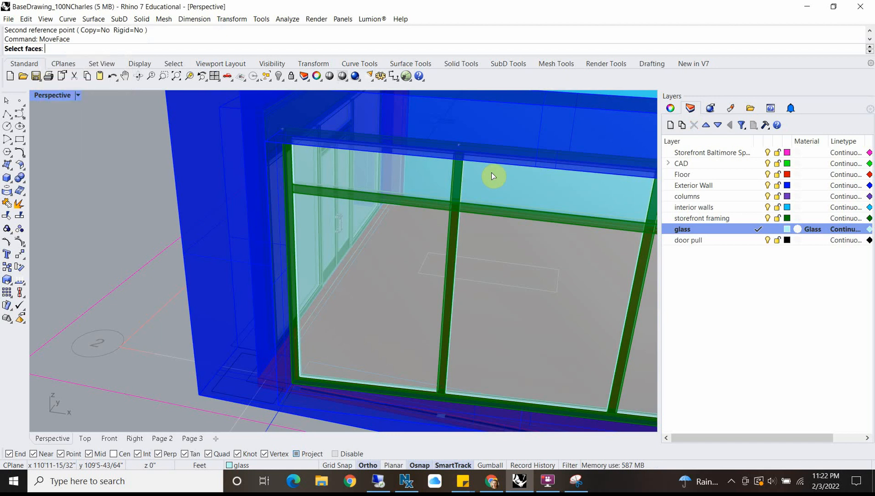
{"action": "right_click_drag", "start_coordinate": [383, 163], "coordinate": [371, 190]}
{"action": "right_click_drag", "start_coordinate": [461, 190], "coordinate": [414, 313], "text": "shift"}
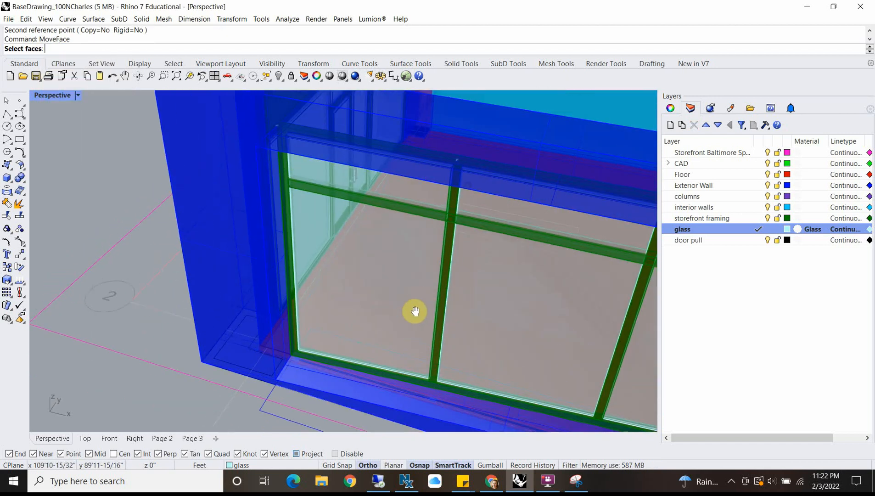
{"action": "scroll", "coordinate": [371, 167], "scroll_direction": "up", "scroll_amount": 3}
{"action": "scroll", "coordinate": [371, 166], "scroll_direction": "up", "scroll_amount": 3}
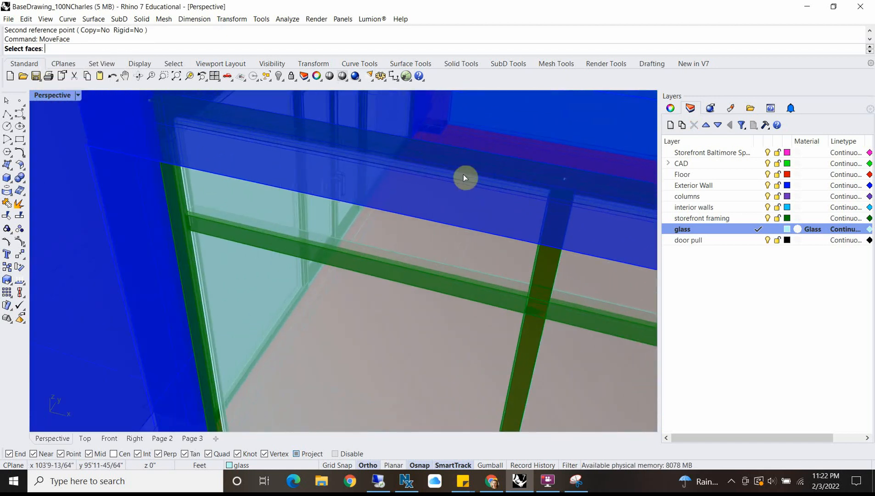
{"action": "left_click", "coordinate": [767, 185]}
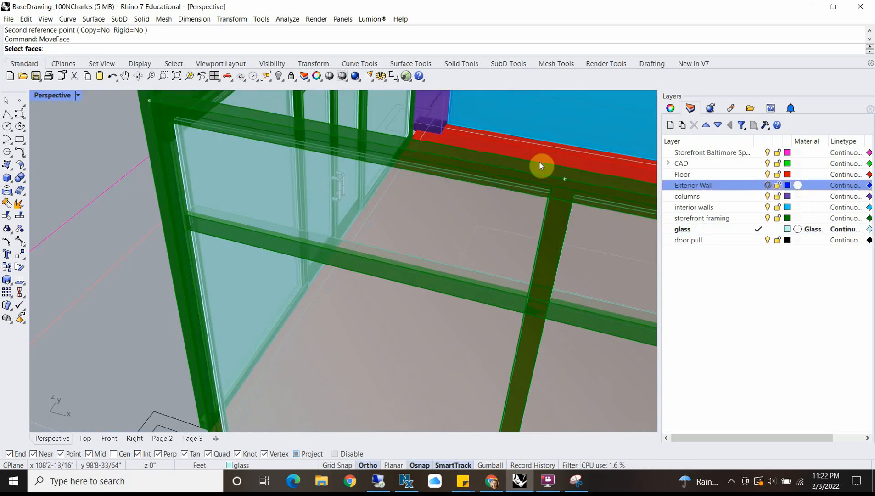
Step: Select the top faces of the corner-side glass pane and the adjacent vertical mullion for the face move
{"action": "left_click", "coordinate": [228, 132]}
{"action": "left_click", "coordinate": [267, 168]}
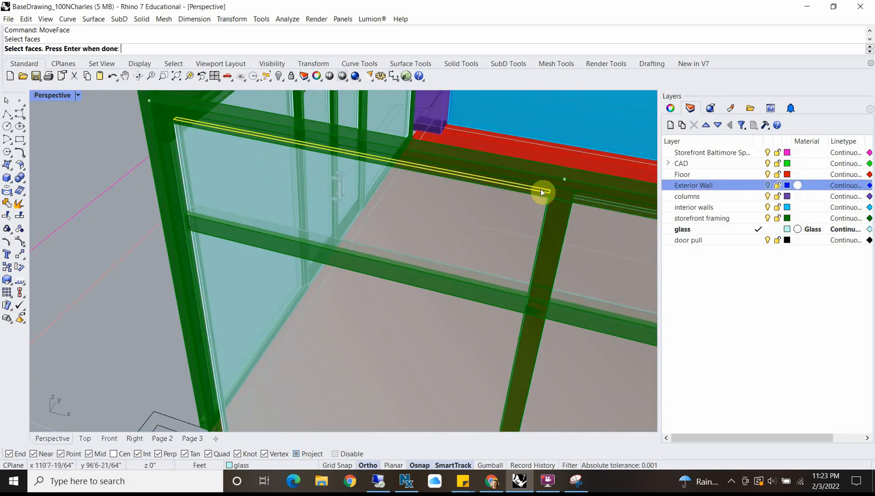
{"action": "left_click", "coordinate": [565, 201]}
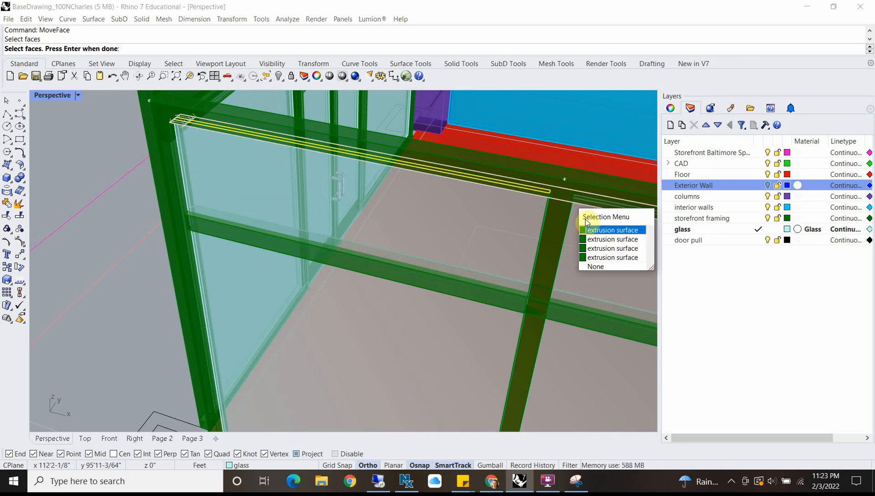
{"action": "left_click", "coordinate": [604, 257]}
Step: Add the top faces of the middle glass pane, the second vertical mullion and the column-side pane to the selection
{"action": "scroll", "coordinate": [554, 242], "scroll_direction": "down", "scroll_amount": 2}
{"action": "scroll", "coordinate": [342, 227], "scroll_direction": "down", "scroll_amount": 5}
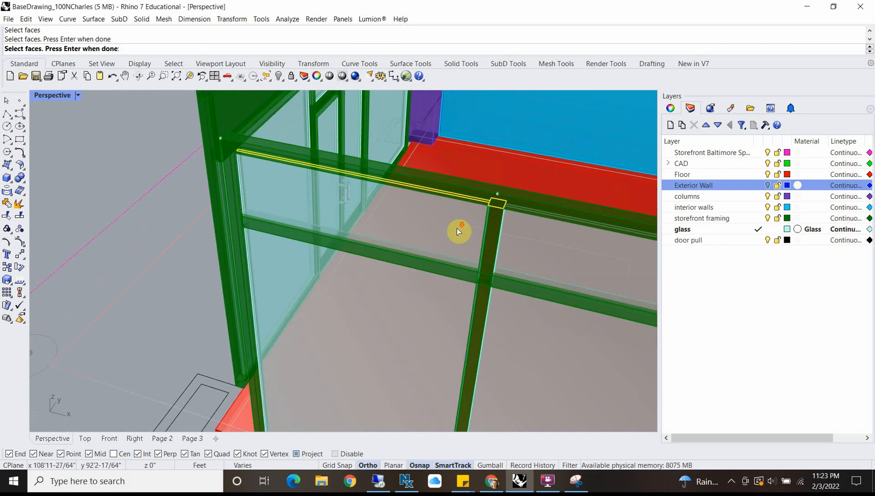
{"action": "scroll", "coordinate": [530, 273], "scroll_direction": "up", "scroll_amount": 3}
{"action": "scroll", "coordinate": [541, 254], "scroll_direction": "up", "scroll_amount": 3}
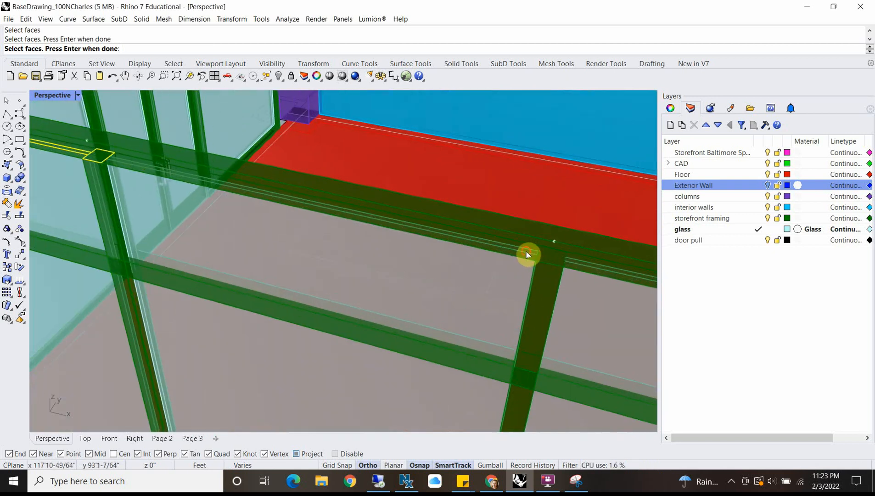
{"action": "left_click", "coordinate": [533, 252]}
{"action": "left_click", "coordinate": [563, 291]}
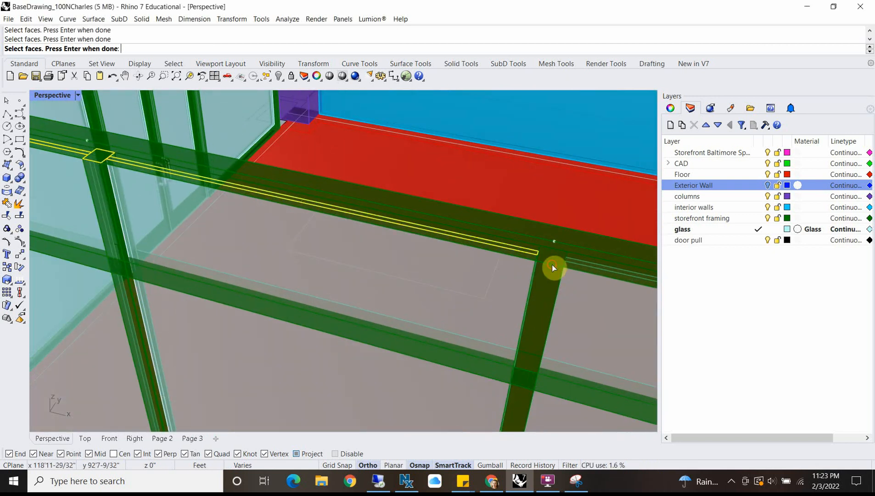
{"action": "left_click", "coordinate": [552, 264]}
{"action": "left_click", "coordinate": [601, 312]}
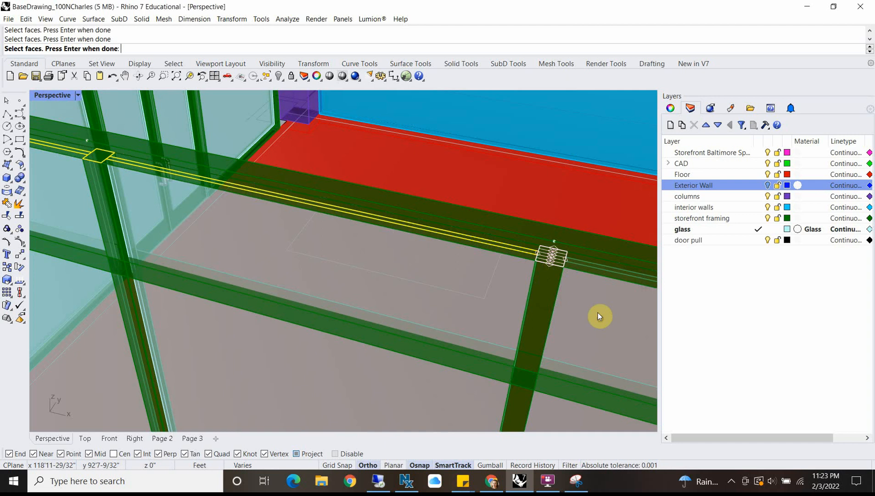
{"action": "scroll", "coordinate": [594, 303], "scroll_direction": "down", "scroll_amount": 2}
{"action": "scroll", "coordinate": [588, 280], "scroll_direction": "up", "scroll_amount": 2}
{"action": "left_click", "coordinate": [585, 281]}
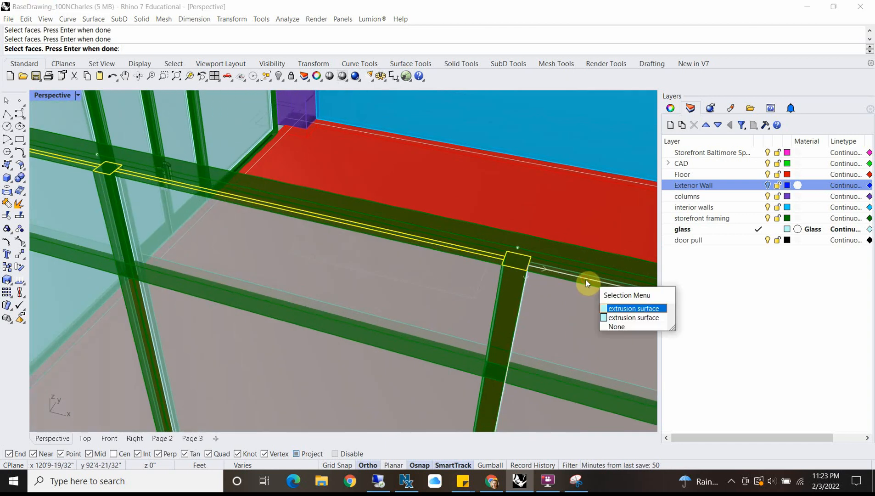
{"action": "left_click", "coordinate": [610, 317]}
{"action": "scroll", "coordinate": [355, 260], "scroll_direction": "down", "scroll_amount": 4}
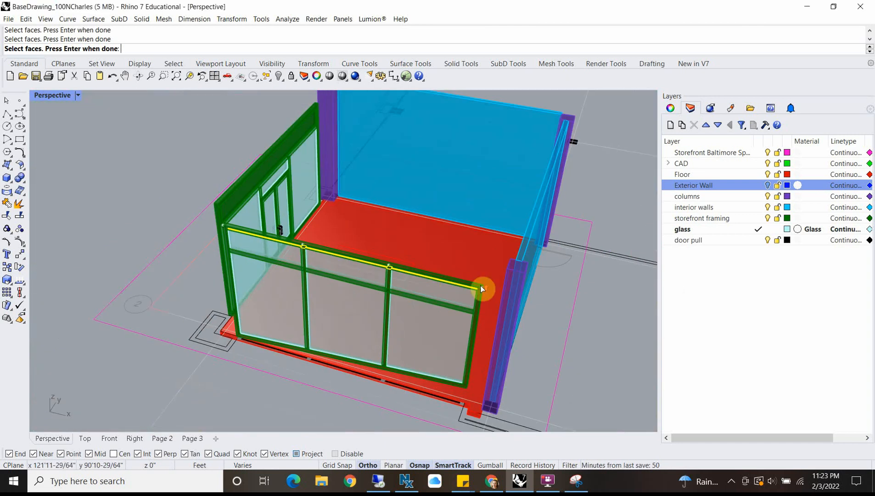
Step: Move the selected pane and mullion top faces down 2'-2" to the underside of the horizontal bar
{"action": "scroll", "coordinate": [479, 286], "scroll_direction": "up", "scroll_amount": 6}
{"action": "right_click_drag", "start_coordinate": [278, 292], "coordinate": [453, 289], "text": "shift"}
{"action": "scroll", "coordinate": [250, 204], "scroll_direction": "up", "scroll_amount": 5}
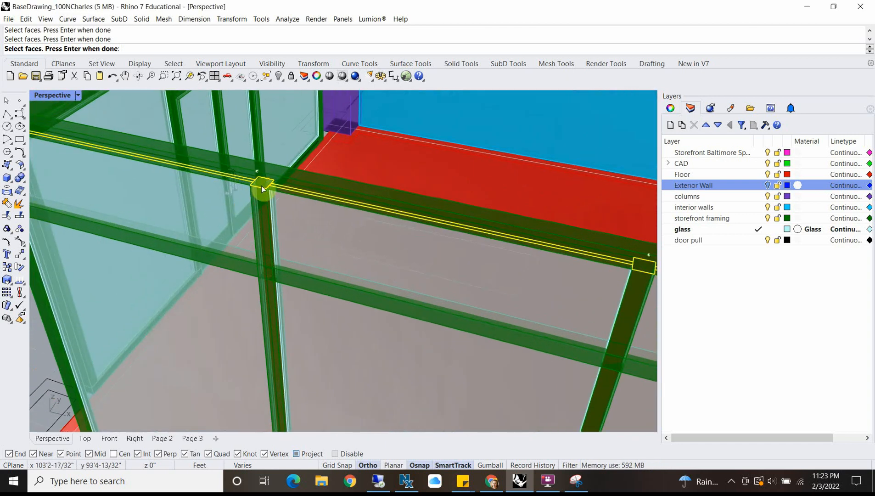
{"action": "scroll", "coordinate": [261, 186], "scroll_direction": "up", "scroll_amount": 1}
{"action": "right_click", "coordinate": [262, 185]}
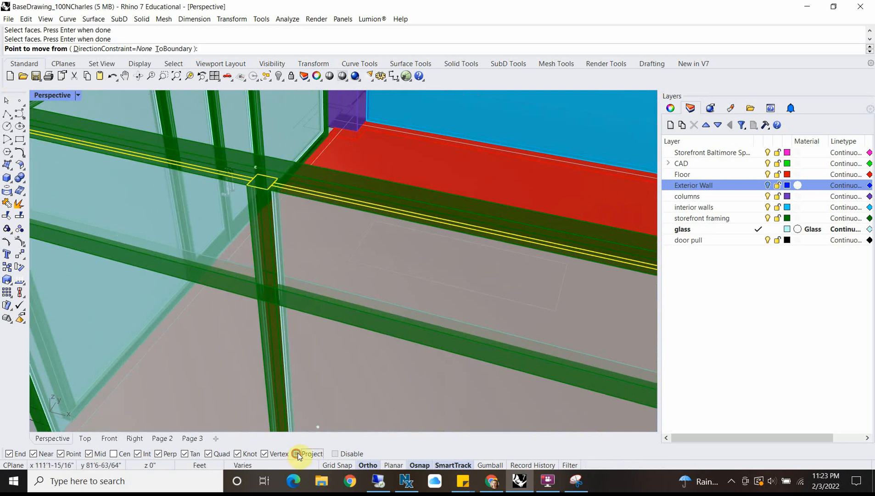
{"action": "left_click", "coordinate": [242, 188]}
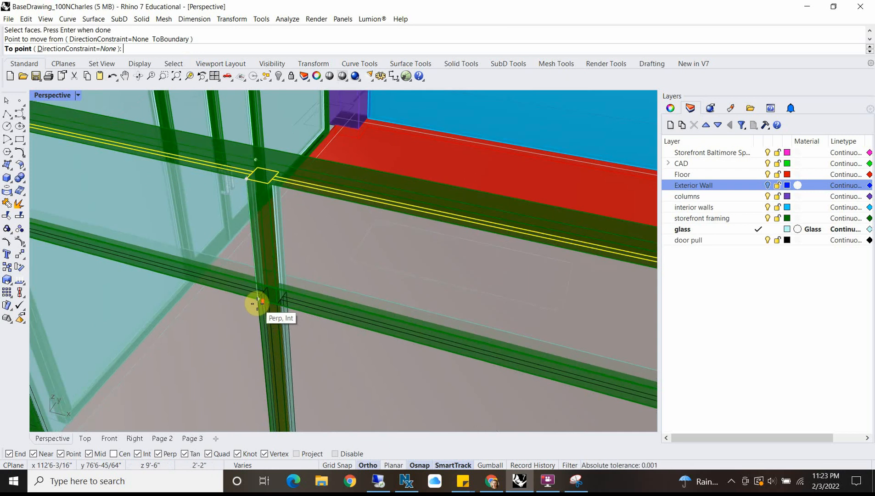
{"action": "left_click", "coordinate": [254, 299]}
{"action": "scroll", "coordinate": [221, 240], "scroll_direction": "down", "scroll_amount": 8}
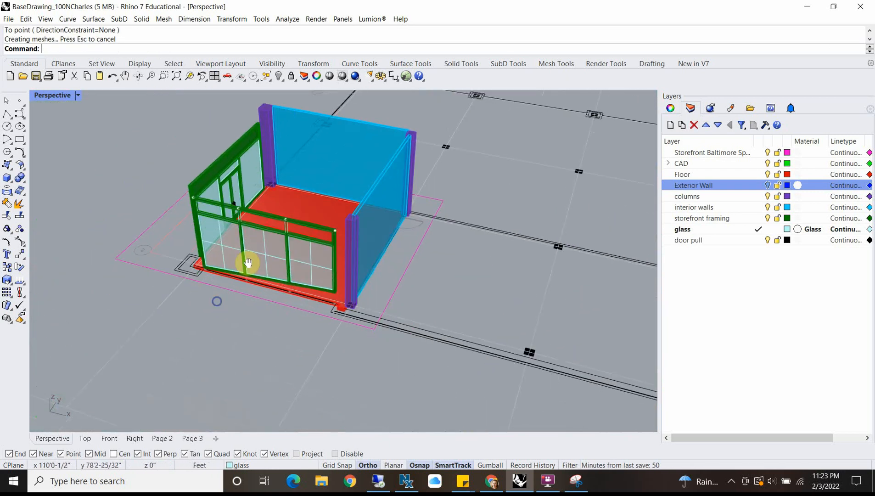
Step: In the Front view, draw a rectangle on the storefront framing layer filling the frame opening above the horizontal bar
{"action": "right_click_drag", "start_coordinate": [248, 263], "coordinate": [284, 215]}
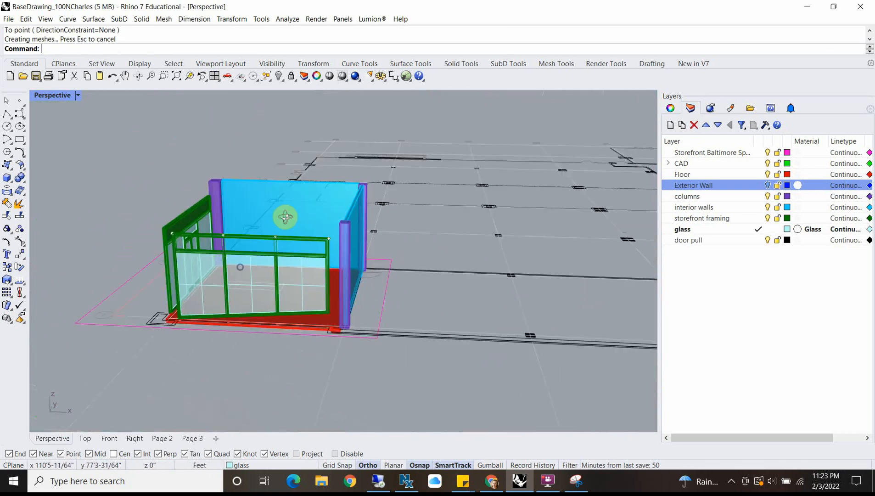
{"action": "scroll", "coordinate": [199, 249], "scroll_direction": "up", "scroll_amount": 8}
{"action": "right_click_drag", "start_coordinate": [211, 251], "coordinate": [178, 248]}
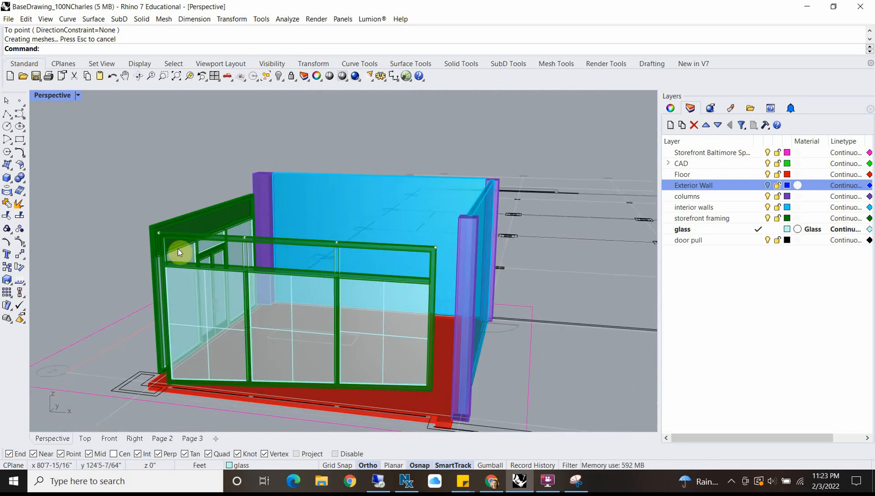
{"action": "double_click", "coordinate": [40, 97]}
{"action": "double_click", "coordinate": [43, 268]}
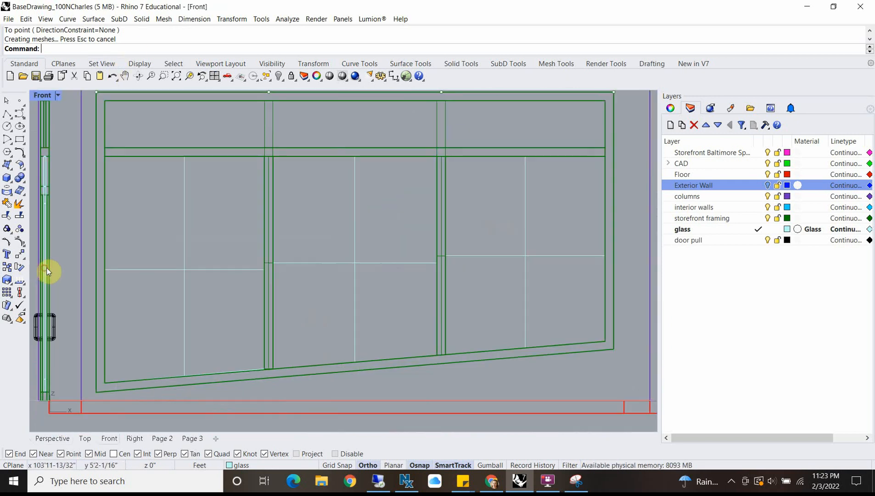
{"action": "right_click_drag", "start_coordinate": [246, 178], "coordinate": [207, 237]}
{"action": "left_click", "coordinate": [20, 139]}
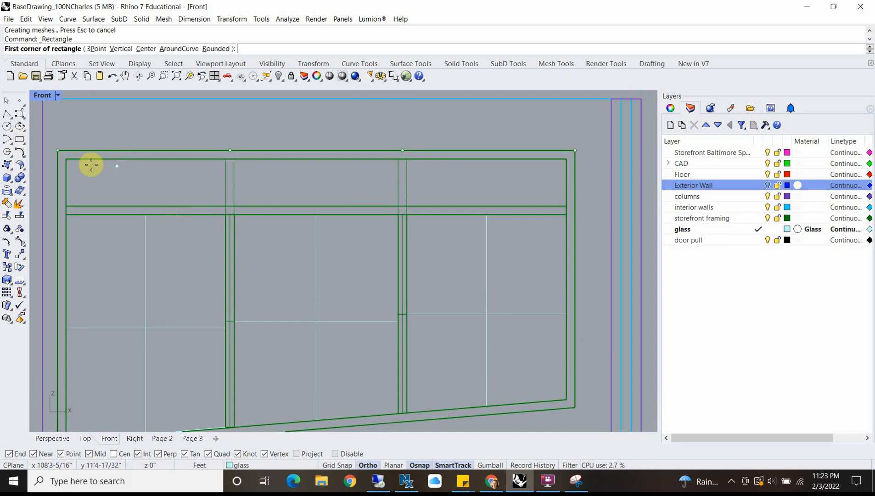
{"action": "double_click", "coordinate": [749, 219]}
{"action": "left_click", "coordinate": [64, 160]}
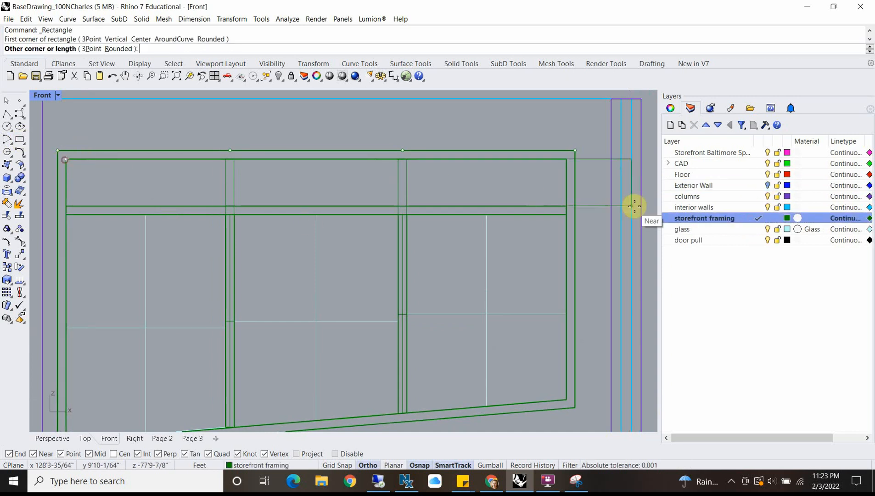
{"action": "left_click", "coordinate": [557, 204]}
Step: Move the new rectangle 1-1/2" inward in the Top view, with Project snapping on, to the glass's outer face
{"action": "left_click", "coordinate": [555, 205]}
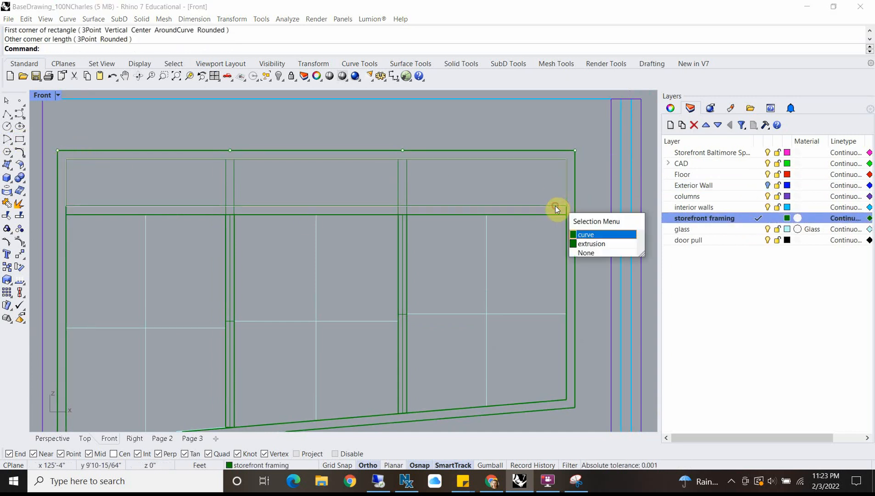
{"action": "left_click", "coordinate": [581, 235]}
{"action": "double_click", "coordinate": [48, 96]}
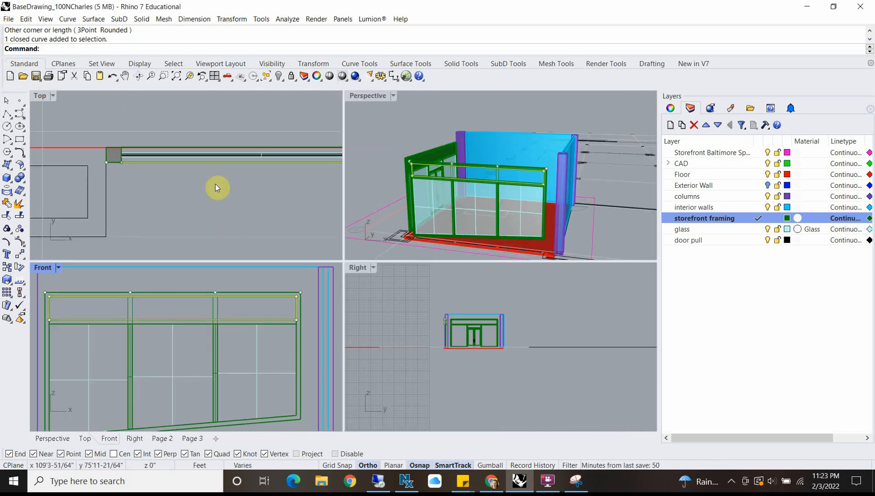
{"action": "scroll", "coordinate": [295, 173], "scroll_direction": "down", "scroll_amount": 6}
{"action": "right_click_drag", "start_coordinate": [295, 173], "coordinate": [216, 153]}
{"action": "scroll", "coordinate": [314, 159], "scroll_direction": "down", "scroll_amount": 6}
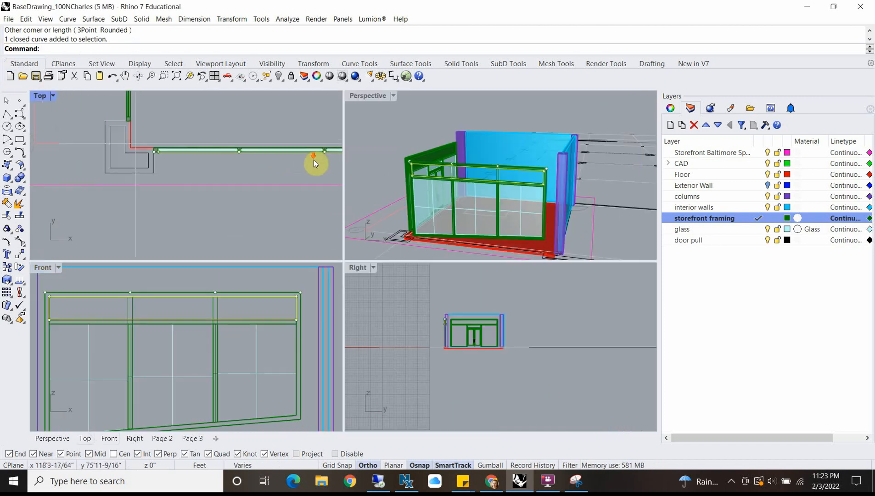
{"action": "scroll", "coordinate": [172, 163], "scroll_direction": "up", "scroll_amount": 8}
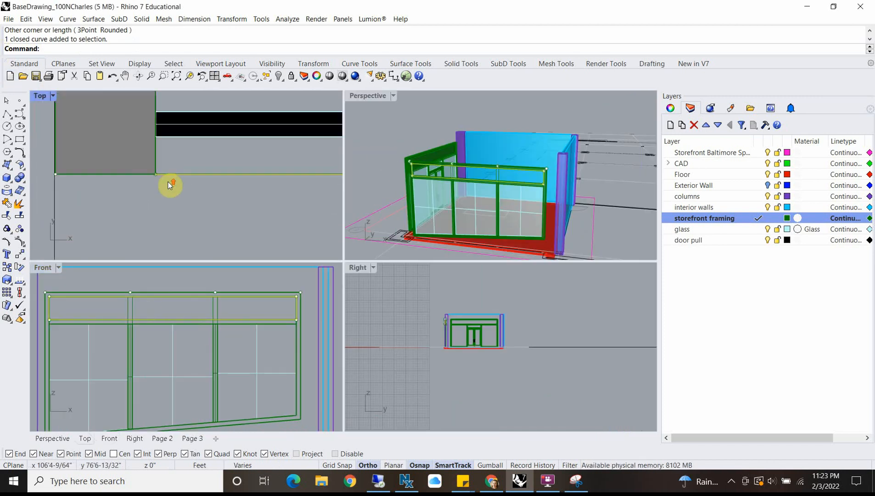
{"action": "type", "text": "M"}
{"action": "key", "text": "Return"}
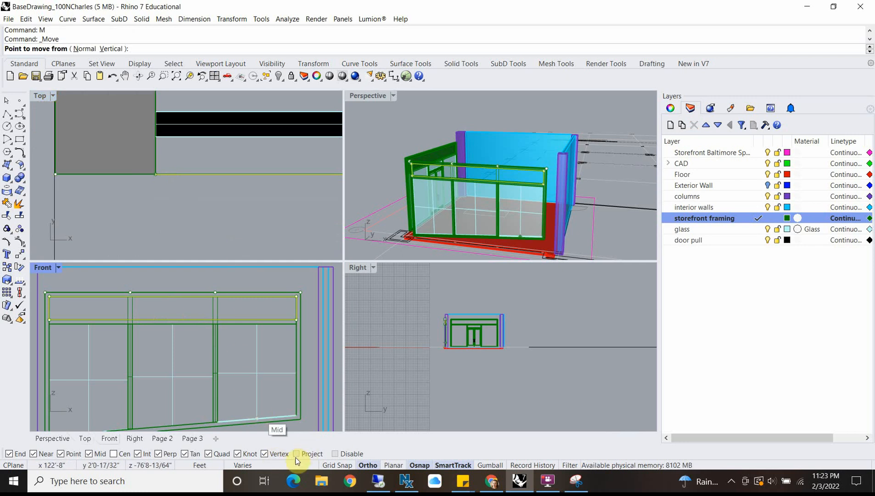
{"action": "left_click", "coordinate": [296, 455]}
{"action": "left_click", "coordinate": [202, 174]}
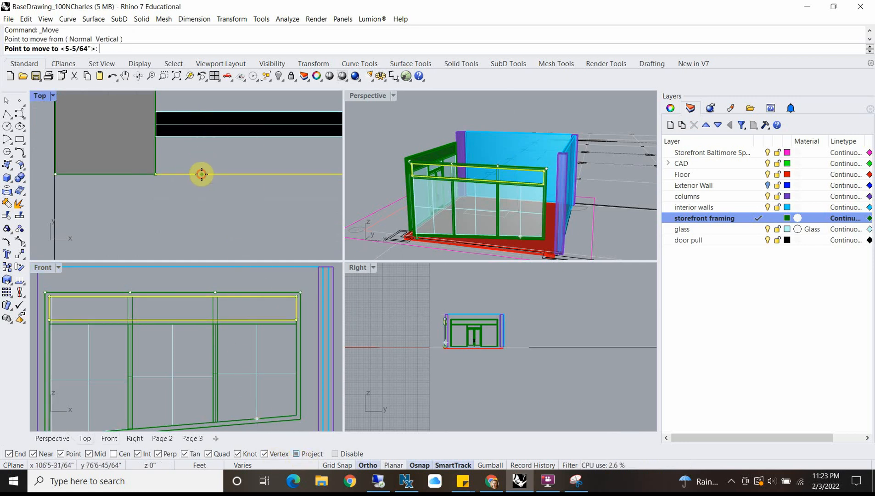
{"action": "left_click", "coordinate": [202, 137]}
Step: Extrude the rectangle 1" as a solid panel to the glass's inner face
{"action": "type", "text": "ExtrudeCrv"}
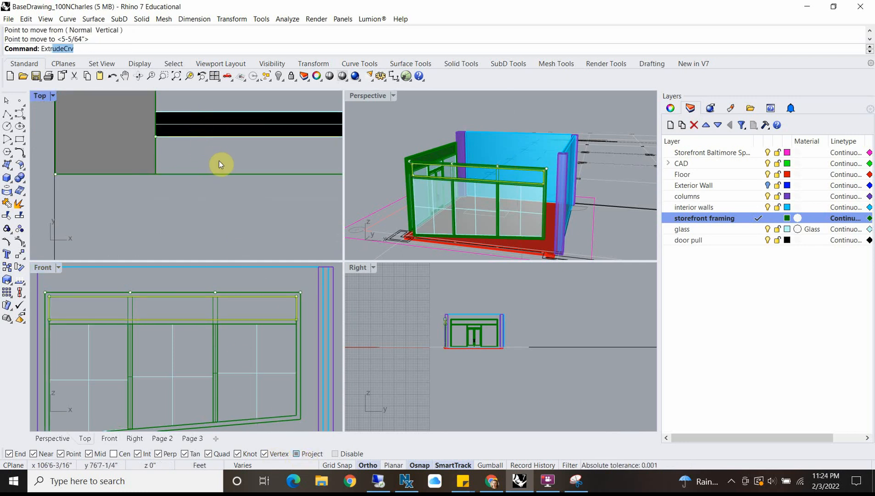
{"action": "key", "text": "Return"}
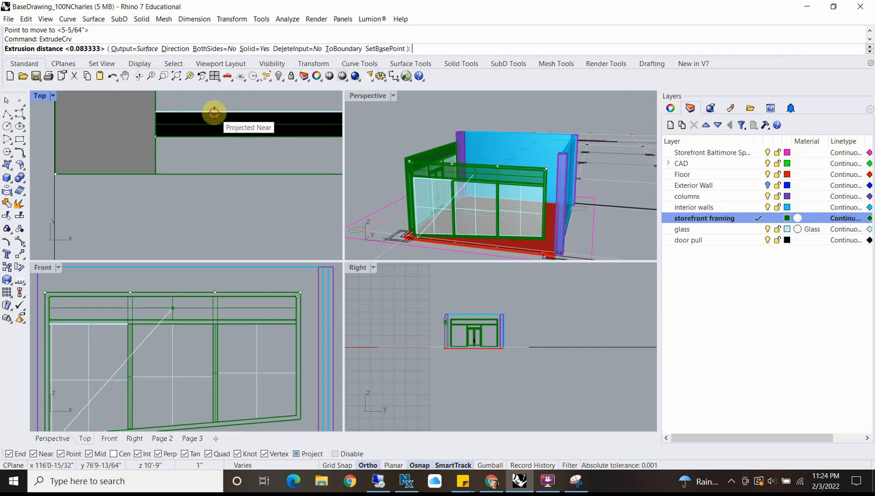
{"action": "left_click", "coordinate": [214, 113]}
{"action": "right_click_drag", "start_coordinate": [491, 166], "coordinate": [560, 195]}
{"action": "scroll", "coordinate": [541, 140], "scroll_direction": "up", "scroll_amount": 3}
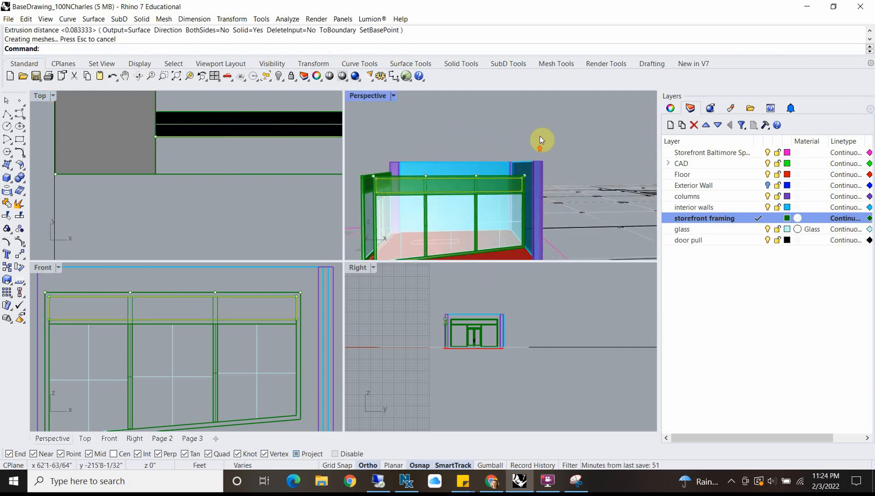
{"action": "scroll", "coordinate": [540, 140], "scroll_direction": "up", "scroll_amount": 2}
{"action": "left_click", "coordinate": [541, 137]}
Step: Show the Exterior Wall layer again, check both storefronts in the Perspective view and save the file
{"action": "left_click", "coordinate": [769, 186]}
{"action": "scroll", "coordinate": [544, 178], "scroll_direction": "down", "scroll_amount": 3}
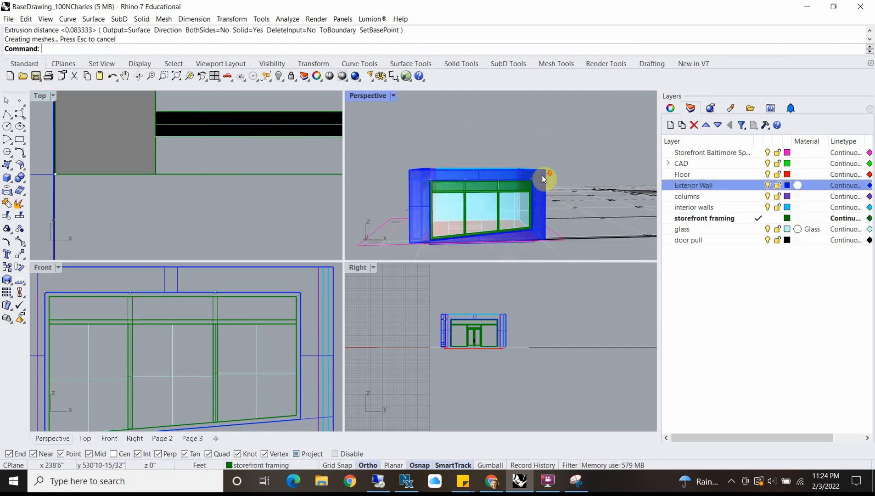
{"action": "right_click_drag", "start_coordinate": [479, 197], "coordinate": [594, 221]}
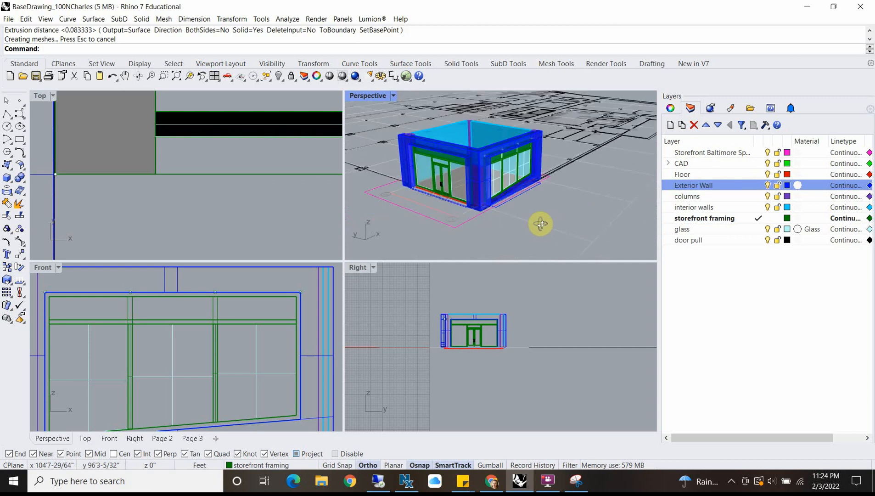
{"action": "scroll", "coordinate": [468, 160], "scroll_direction": "up", "scroll_amount": 5}
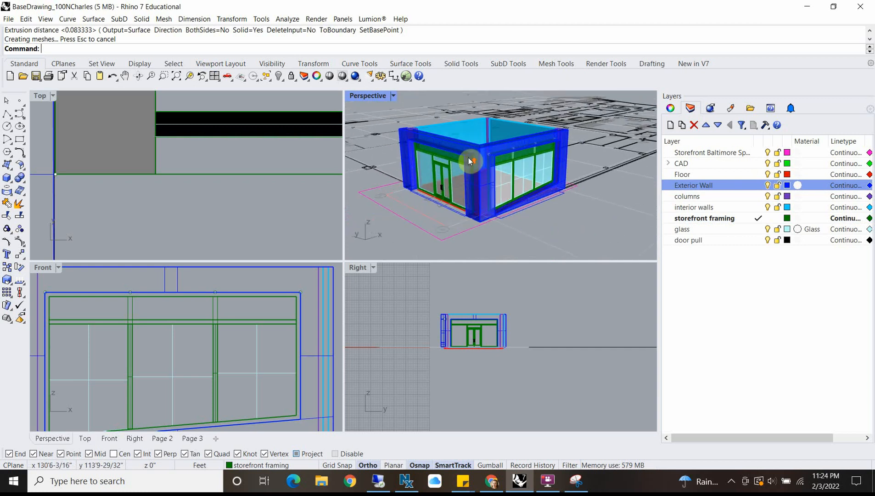
{"action": "left_click", "coordinate": [8, 18]}
{"action": "left_click", "coordinate": [28, 67]}
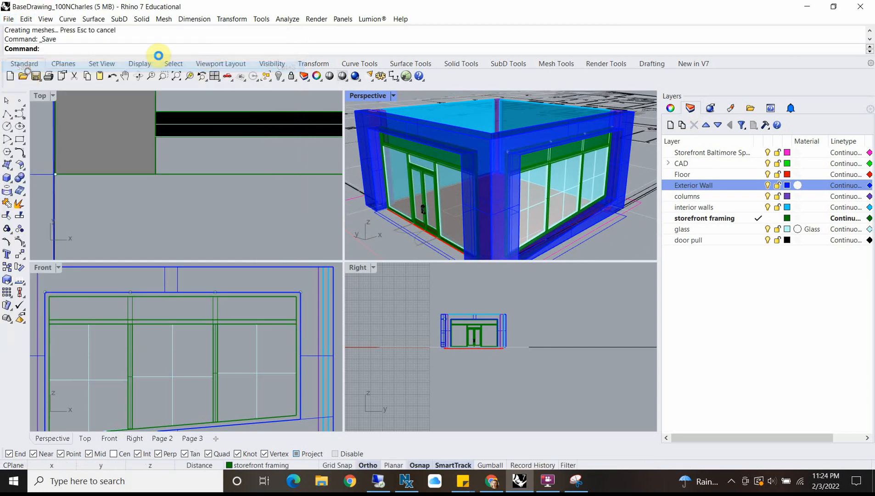
Step: Switch to Chrome and examine the AIA Center for Architecture and Design gallery photos of the exterior storefront and the interior ceiling
{"action": "right_click_drag", "start_coordinate": [528, 181], "coordinate": [441, 202]}
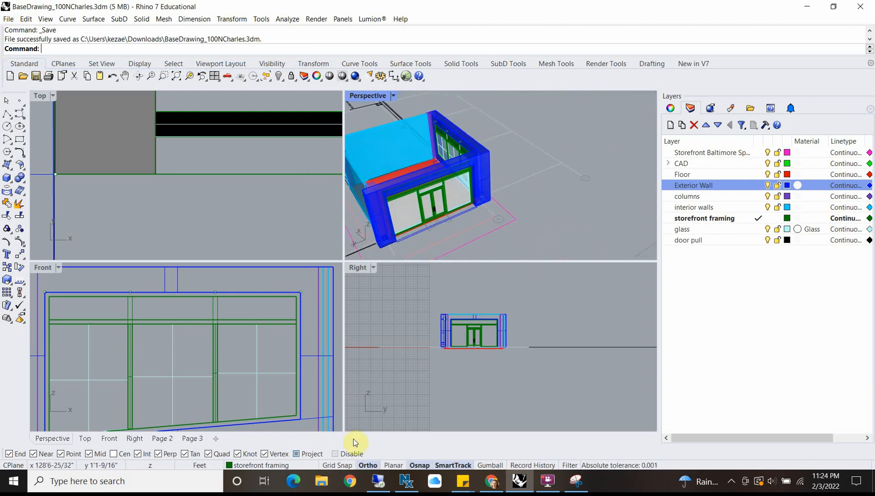
{"action": "left_click", "coordinate": [500, 487]}
{"action": "left_click", "coordinate": [748, 9]}
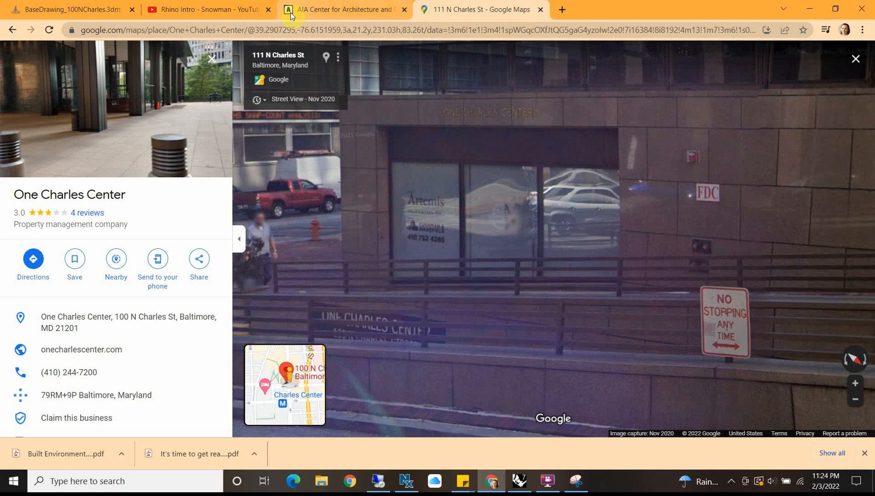
{"action": "left_click", "coordinate": [289, 9]}
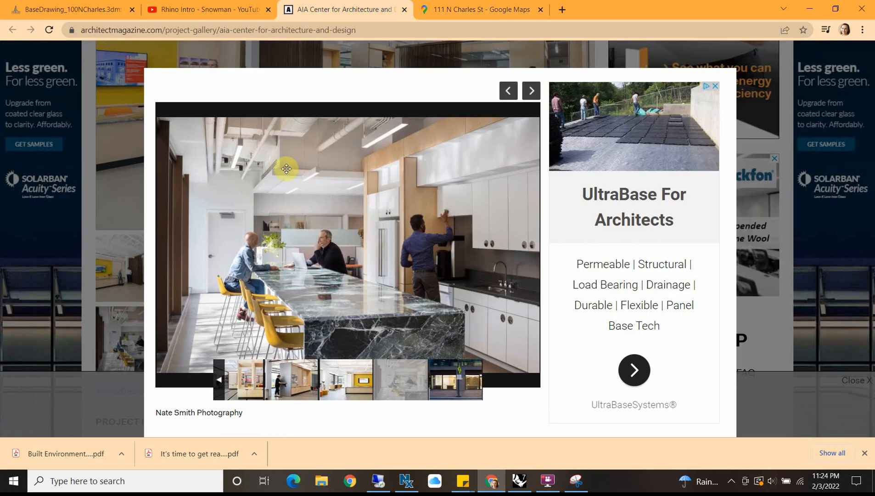
{"action": "left_click", "coordinate": [531, 90]}
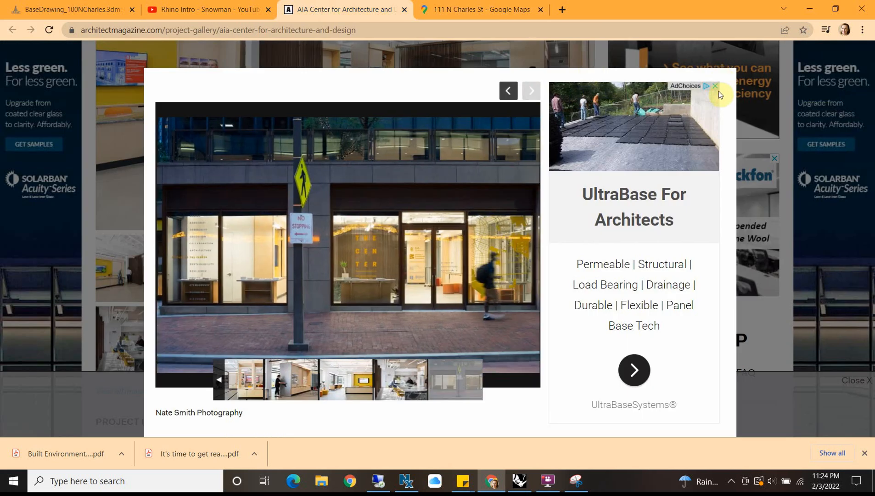
{"action": "left_click", "coordinate": [120, 90]}
{"action": "scroll", "coordinate": [309, 207], "scroll_direction": "up", "scroll_amount": 10}
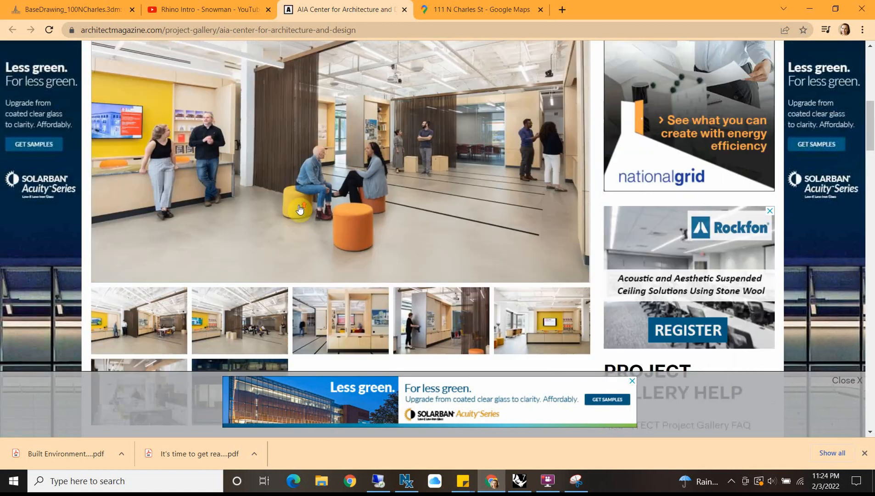
{"action": "scroll", "coordinate": [309, 207], "scroll_direction": "down", "scroll_amount": 2}
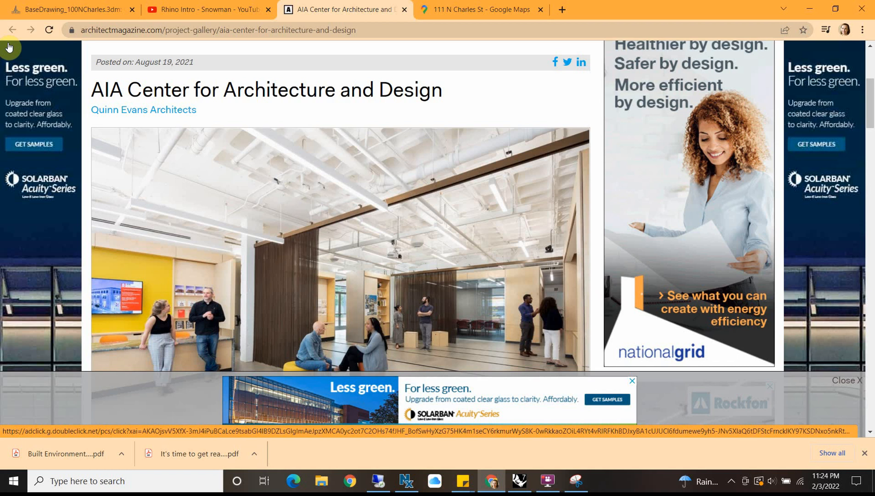
{"action": "left_click", "coordinate": [810, 8]}
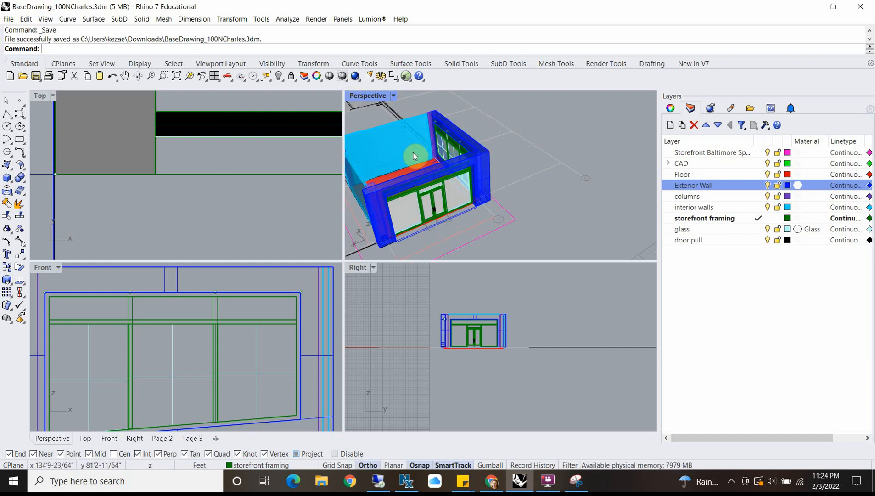
Step: Create a layer named roof, give it the purple colour #C100FF and make it the current layer
{"action": "double_click", "coordinate": [39, 96]}
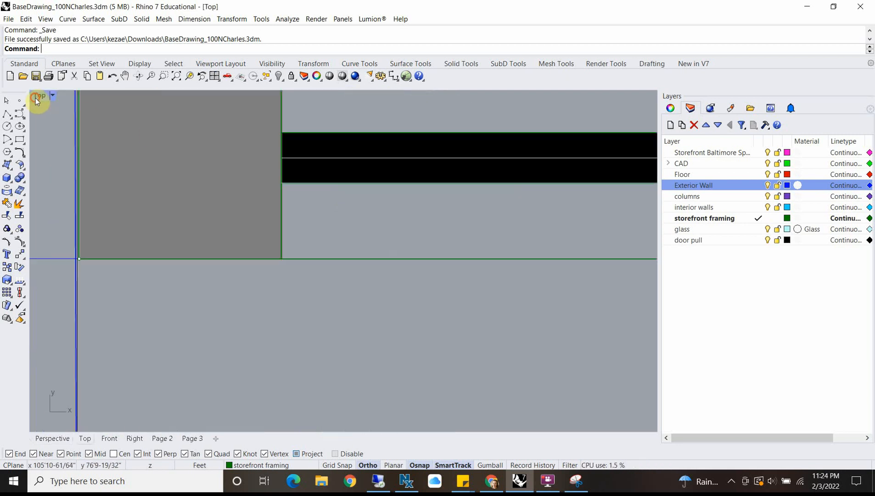
{"action": "scroll", "coordinate": [303, 250], "scroll_direction": "down", "scroll_amount": 5}
{"action": "scroll", "coordinate": [305, 254], "scroll_direction": "down", "scroll_amount": 10}
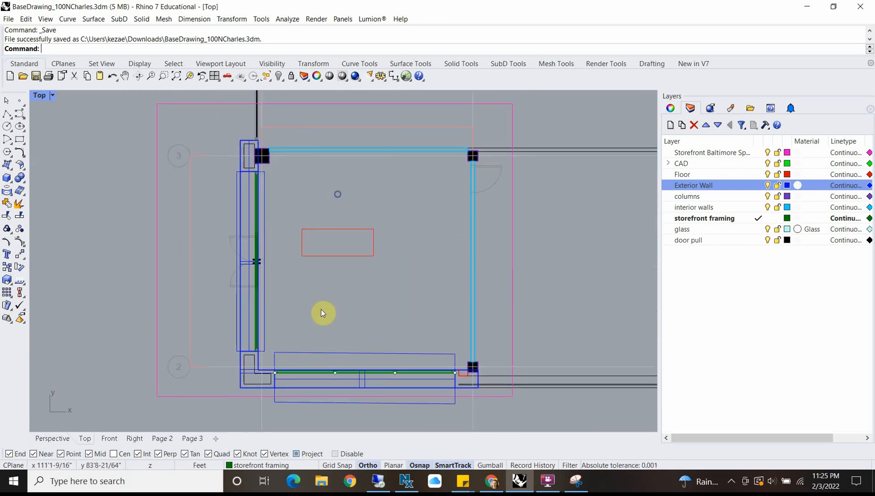
{"action": "left_click", "coordinate": [670, 125]}
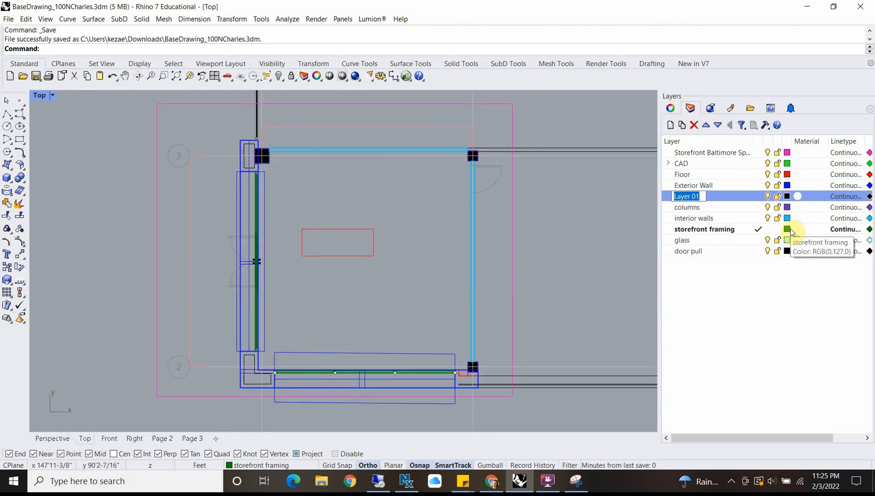
{"action": "type", "text": "roof"}
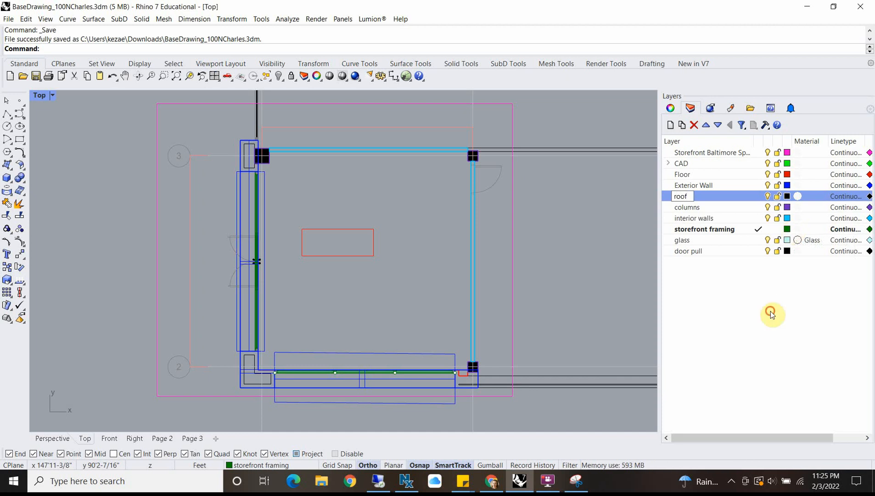
{"action": "left_click", "coordinate": [772, 315]}
{"action": "left_click", "coordinate": [788, 196]}
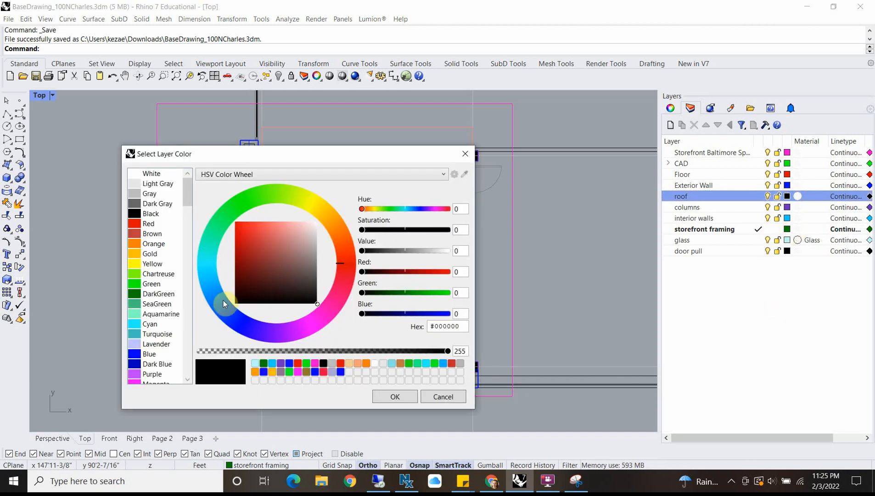
{"action": "left_click", "coordinate": [264, 329]}
{"action": "left_click", "coordinate": [297, 329]}
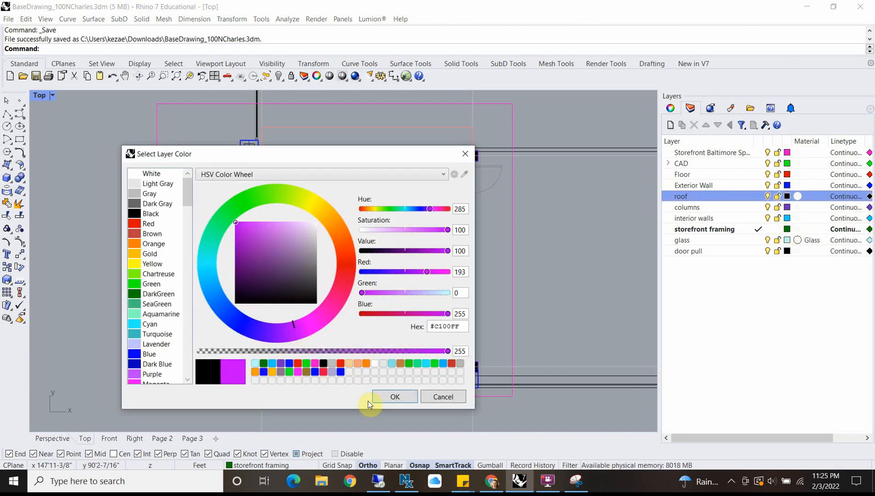
{"action": "left_click", "coordinate": [395, 396]}
{"action": "left_click", "coordinate": [758, 196]}
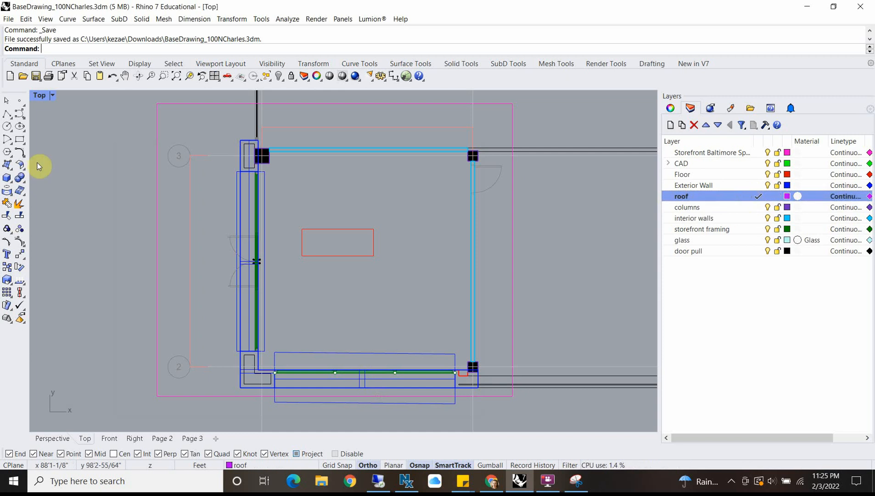
Step: In the Top view, draw a rectangle from the exterior walls' inner corner to the diagonally opposite column's outer face at the outer wall line
{"action": "left_click", "coordinate": [20, 139]}
{"action": "scroll", "coordinate": [250, 374], "scroll_direction": "up", "scroll_amount": 8}
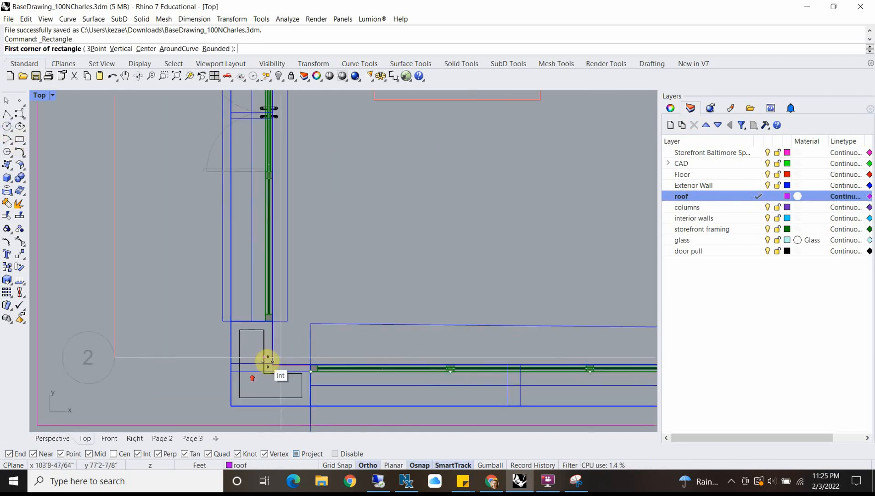
{"action": "scroll", "coordinate": [276, 370], "scroll_direction": "up", "scroll_amount": 4}
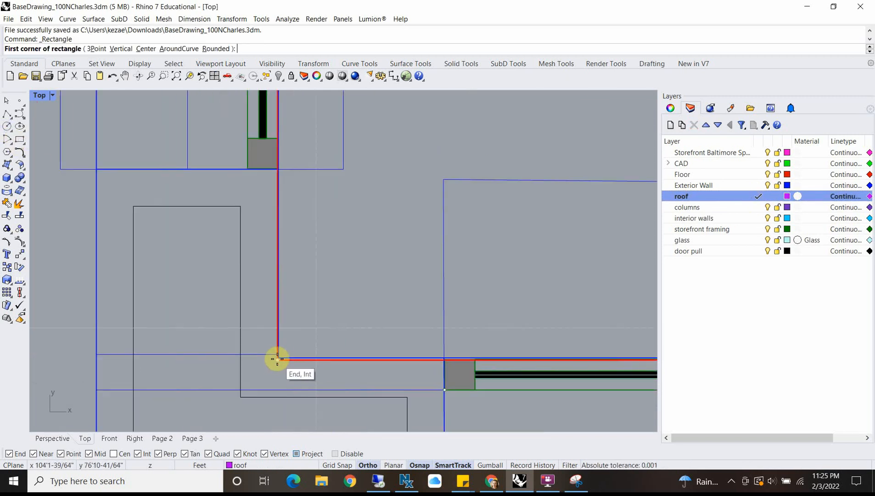
{"action": "left_click", "coordinate": [278, 354]}
{"action": "scroll", "coordinate": [312, 289], "scroll_direction": "down", "scroll_amount": 4}
{"action": "scroll", "coordinate": [347, 336], "scroll_direction": "up", "scroll_amount": 4}
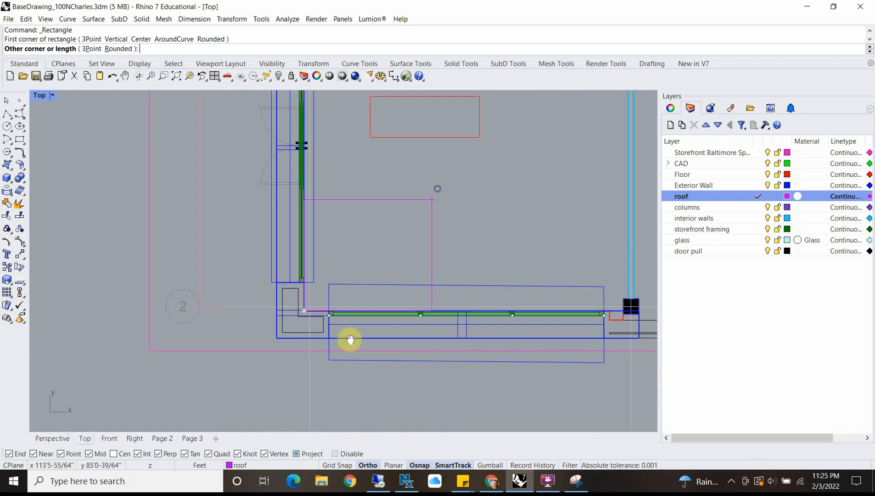
{"action": "scroll", "coordinate": [535, 125], "scroll_direction": "up", "scroll_amount": 6}
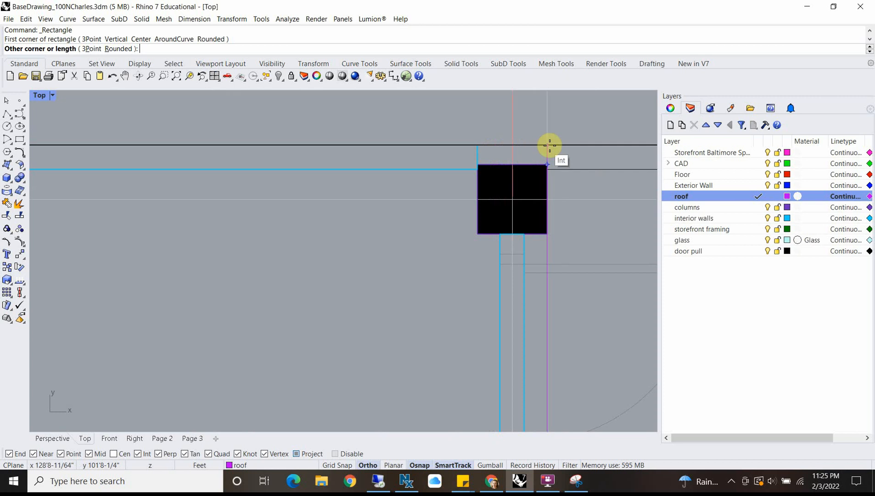
{"action": "left_click", "coordinate": [551, 146]}
{"action": "scroll", "coordinate": [506, 155], "scroll_direction": "down", "scroll_amount": 15}
{"action": "scroll", "coordinate": [518, 251], "scroll_direction": "up", "scroll_amount": 6}
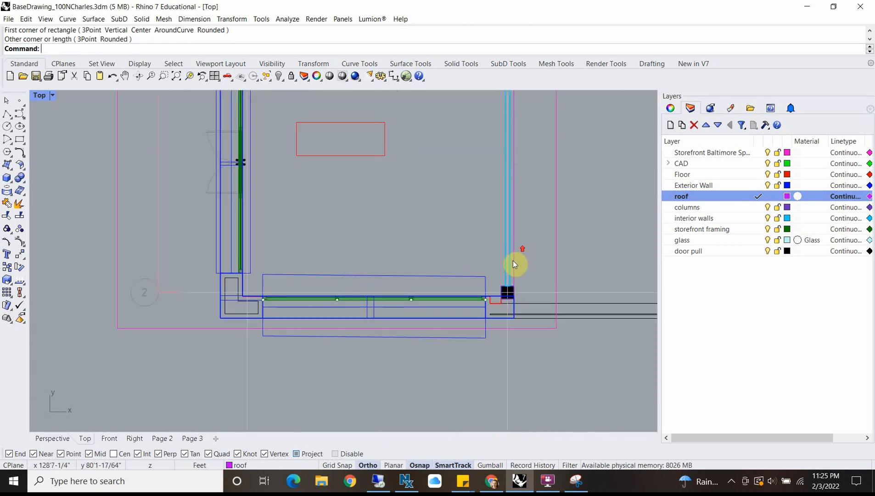
Step: Move the roof rectangle straight up in the Front view, from ground level to the top of the exterior wall
{"action": "left_click", "coordinate": [513, 261]}
{"action": "scroll", "coordinate": [514, 260], "scroll_direction": "down", "scroll_amount": 6}
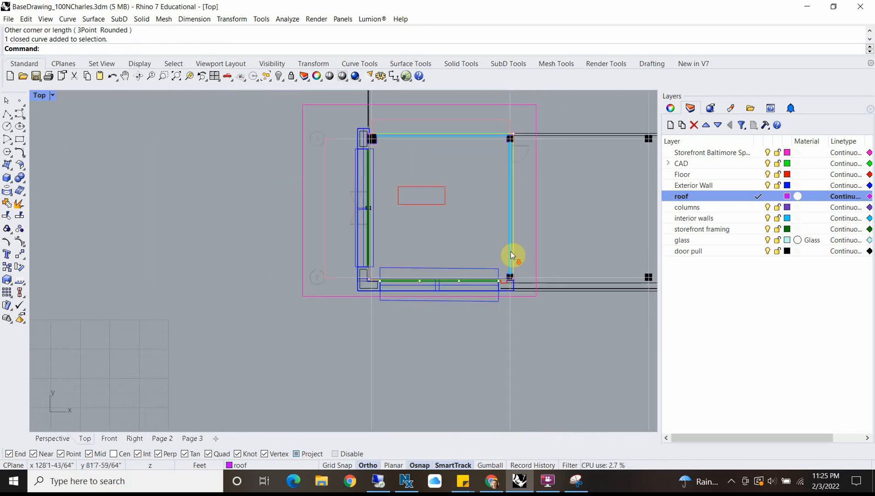
{"action": "double_click", "coordinate": [39, 95]}
{"action": "scroll", "coordinate": [332, 357], "scroll_direction": "down", "scroll_amount": 5}
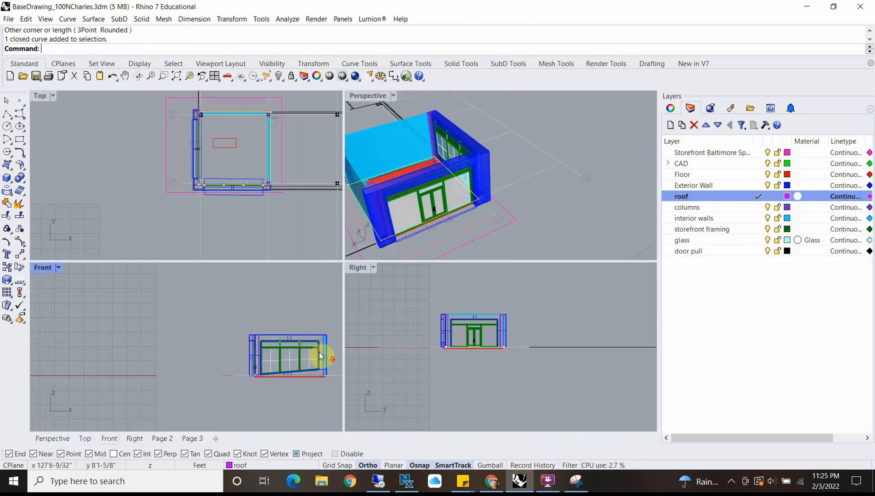
{"action": "double_click", "coordinate": [43, 267]}
{"action": "scroll", "coordinate": [323, 333], "scroll_direction": "down", "scroll_amount": 3}
{"action": "type", "text": "m"}
{"action": "key", "text": "Return"}
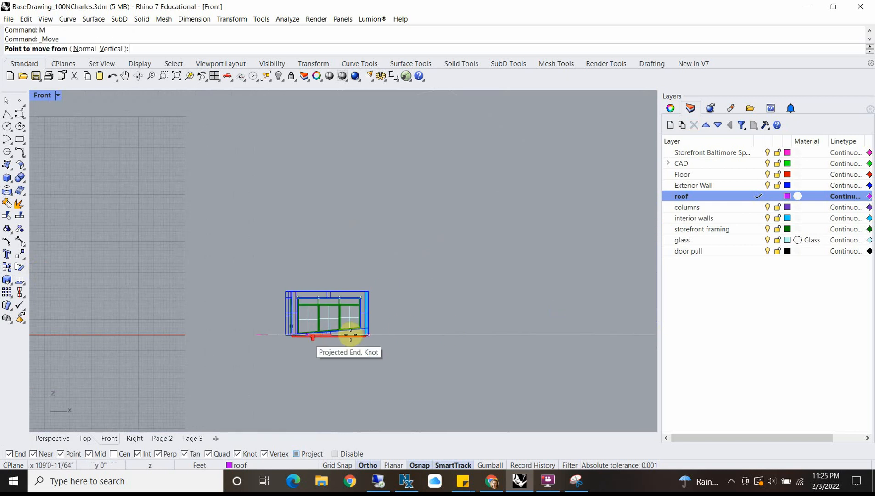
{"action": "scroll", "coordinate": [344, 335], "scroll_direction": "up", "scroll_amount": 4}
{"action": "left_click", "coordinate": [416, 331]}
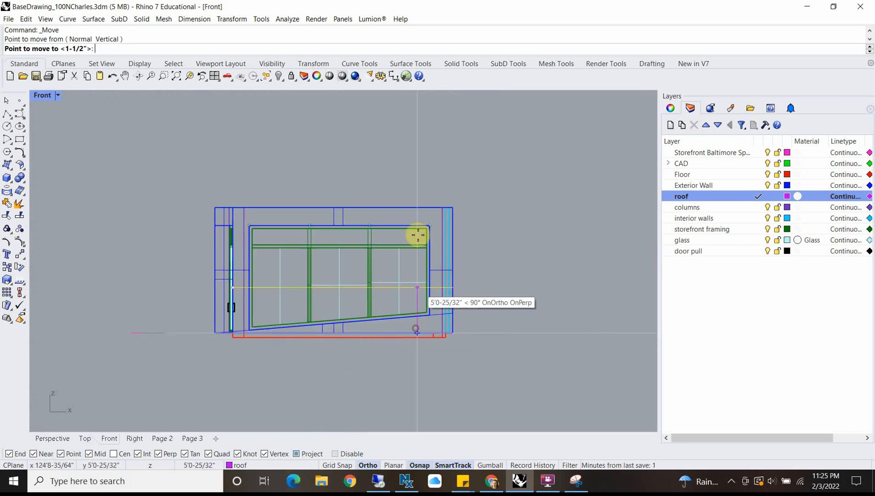
{"action": "left_click", "coordinate": [412, 203]}
Step: Try to extrude the roof rectangle 6" downward as a solid
{"action": "type", "text": "ExtrudeCrv"}
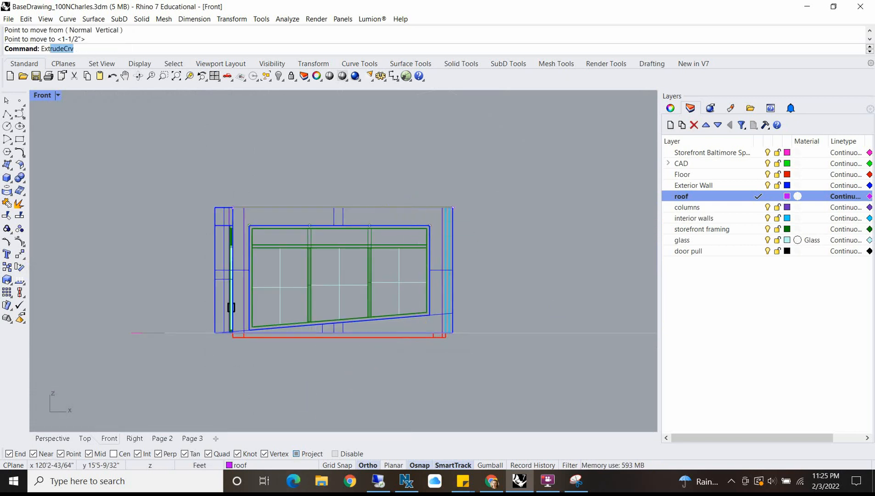
{"action": "key", "text": "Return"}
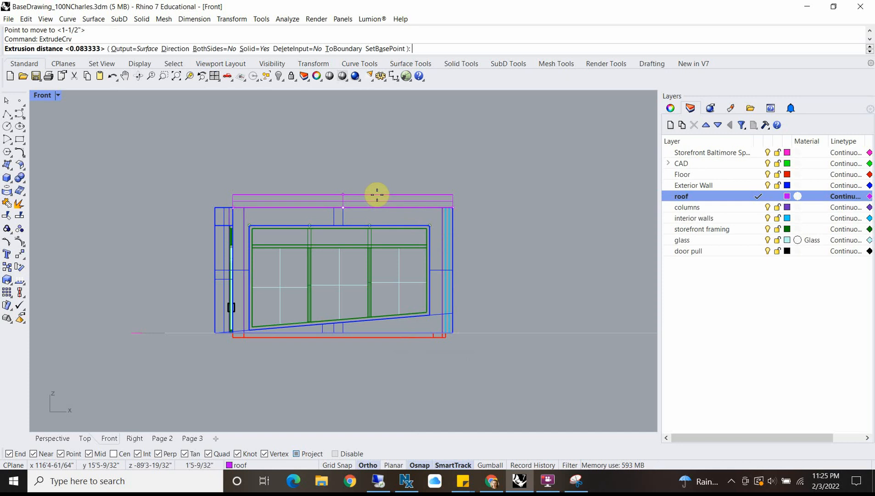
{"action": "type", "text": "-6\""}
{"action": "key", "text": "Return"}
{"action": "scroll", "coordinate": [377, 198], "scroll_direction": "up", "scroll_amount": 4}
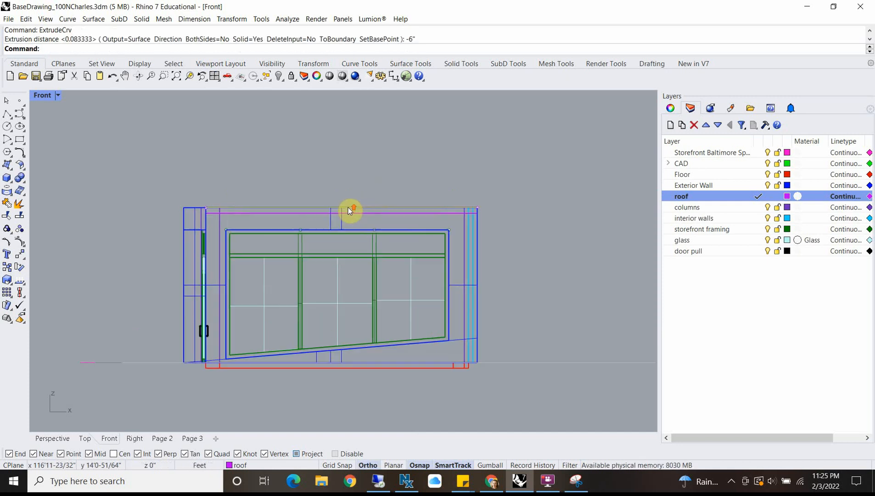
{"action": "key", "text": "ctrl+z"}
Step: Extrude the roof rectangle 4" downward as a solid slab from the top of the exterior wall
{"action": "key", "text": "Return"}
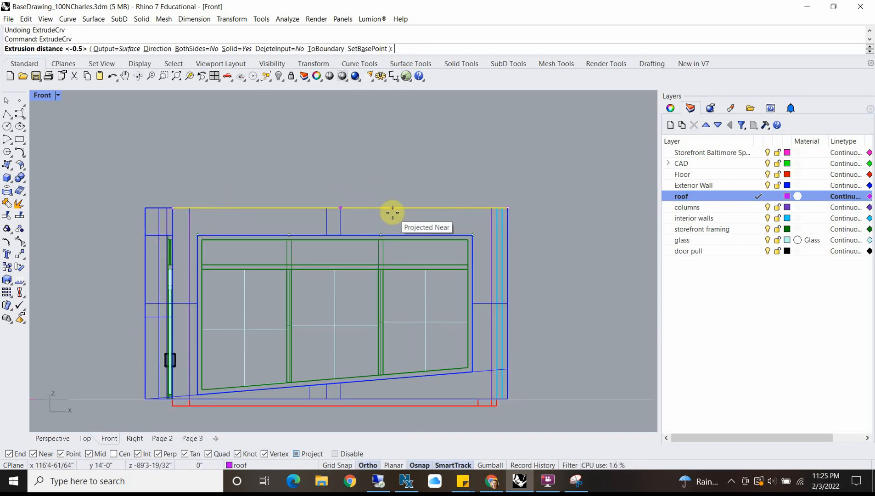
{"action": "type", "text": "-4"}
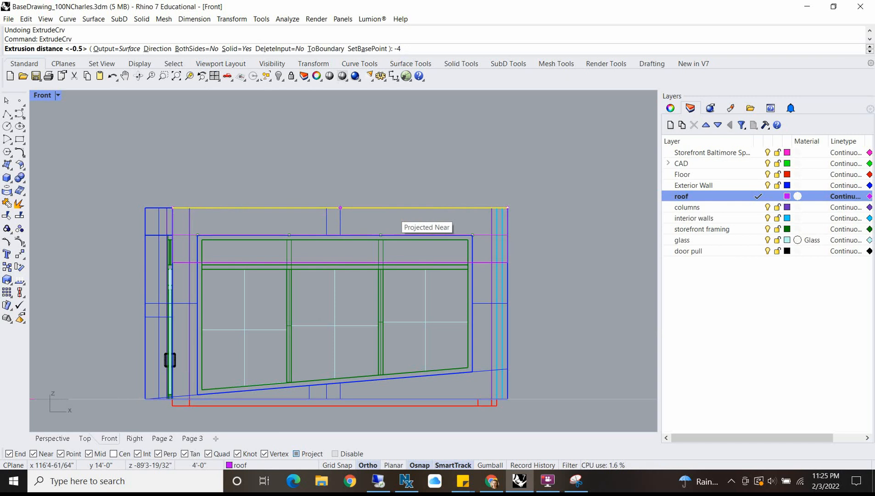
{"action": "key", "text": "Return"}
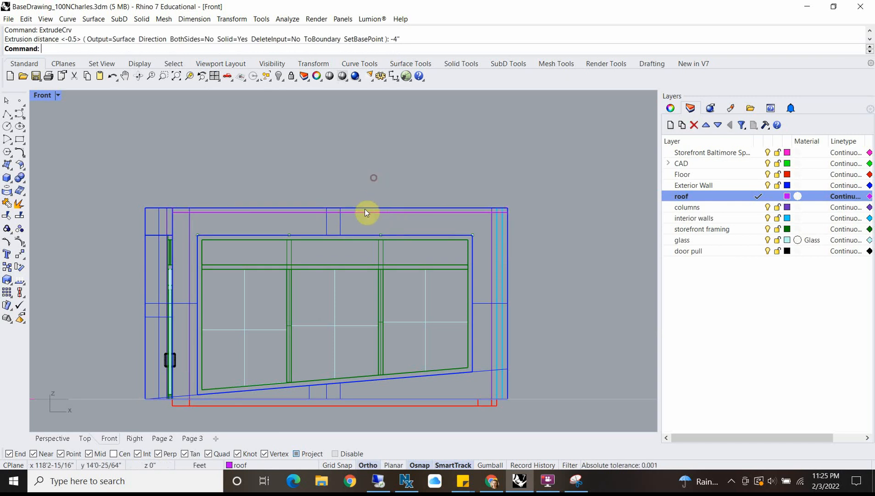
Step: Select the roof slab and examine how it sits on the walls in the Perspective view, from above and from the entrance side
{"action": "left_click", "coordinate": [366, 212]}
{"action": "left_click", "coordinate": [395, 236]}
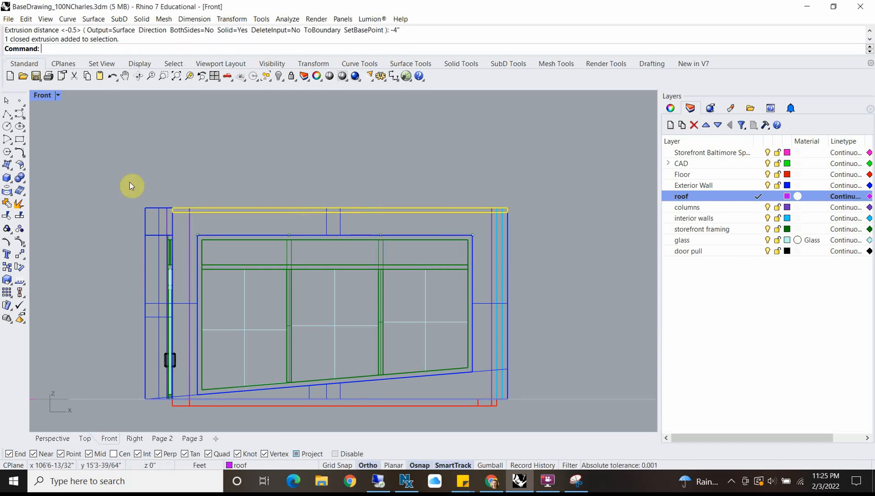
{"action": "double_click", "coordinate": [47, 97]}
{"action": "double_click", "coordinate": [358, 95]}
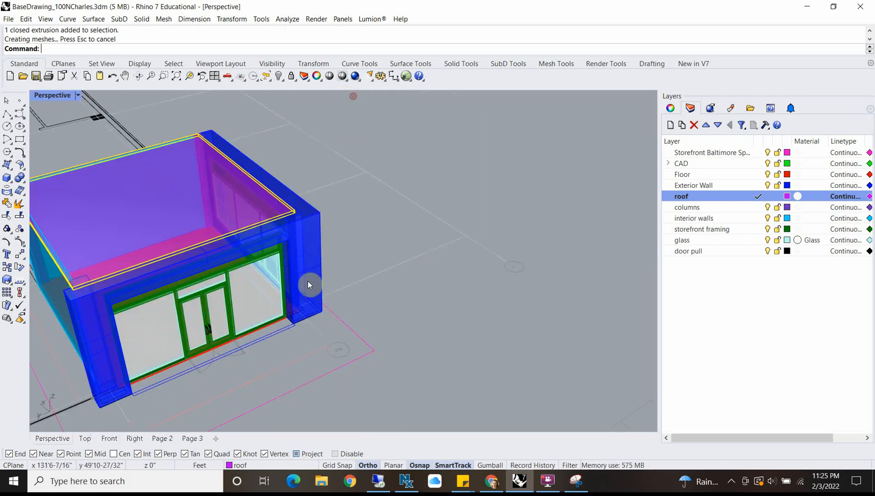
{"action": "scroll", "coordinate": [255, 294], "scroll_direction": "down", "scroll_amount": 7}
{"action": "scroll", "coordinate": [181, 255], "scroll_direction": "up", "scroll_amount": 7}
{"action": "scroll", "coordinate": [190, 318], "scroll_direction": "up", "scroll_amount": 5}
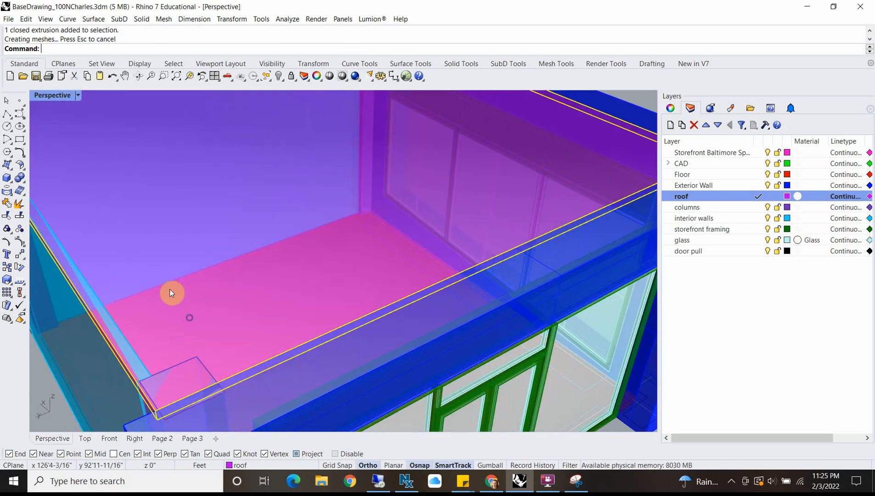
{"action": "scroll", "coordinate": [230, 322], "scroll_direction": "down", "scroll_amount": 6}
{"action": "right_click_drag", "start_coordinate": [238, 301], "coordinate": [188, 284]}
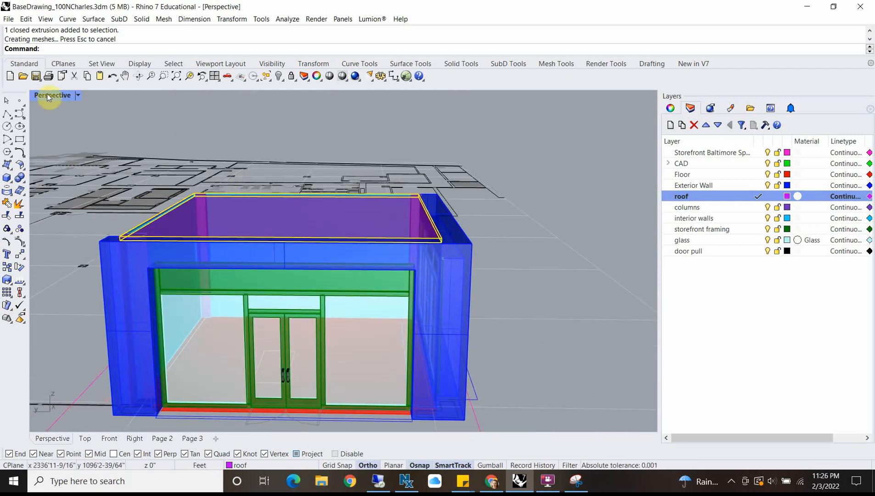
Step: Move the roof outline curve straight down in the Front view, from the top of the roof slab to its underside
{"action": "left_click", "coordinate": [145, 243]}
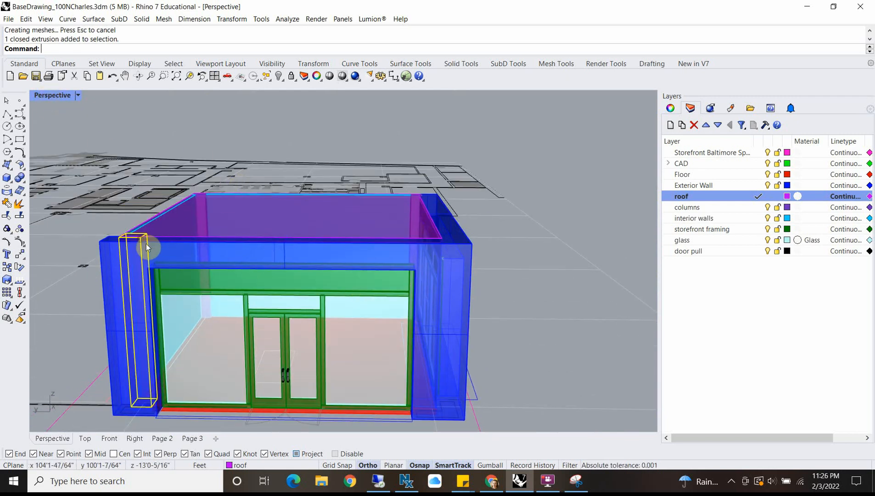
{"action": "left_click", "coordinate": [179, 237]}
{"action": "left_click", "coordinate": [402, 194]}
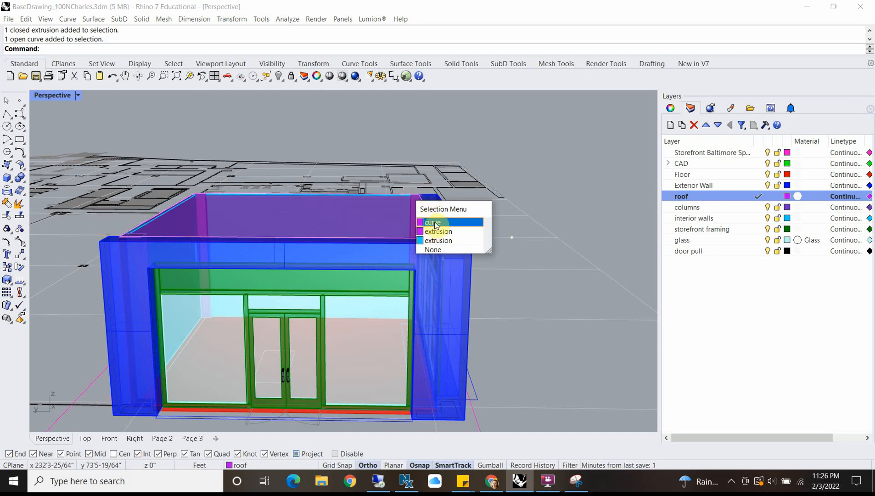
{"action": "left_click", "coordinate": [433, 222]}
{"action": "double_click", "coordinate": [47, 95]}
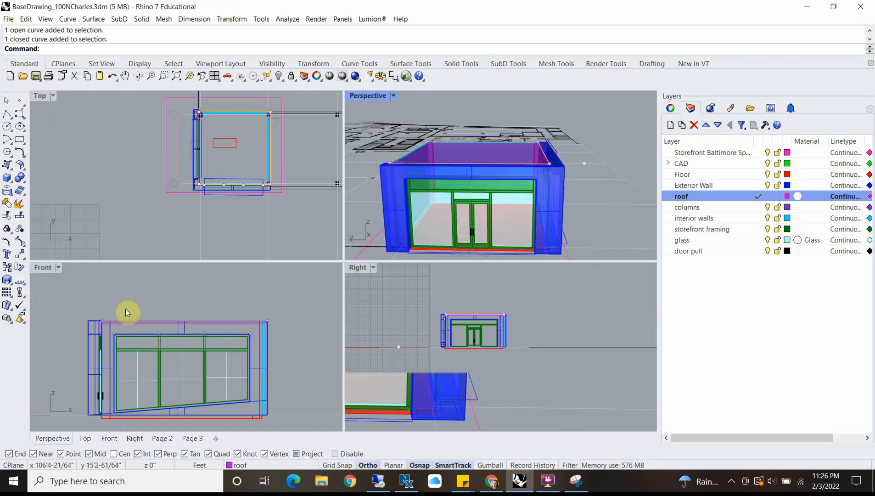
{"action": "scroll", "coordinate": [109, 335], "scroll_direction": "up", "scroll_amount": 5}
{"action": "type", "text": "m"}
{"action": "key", "text": "Return"}
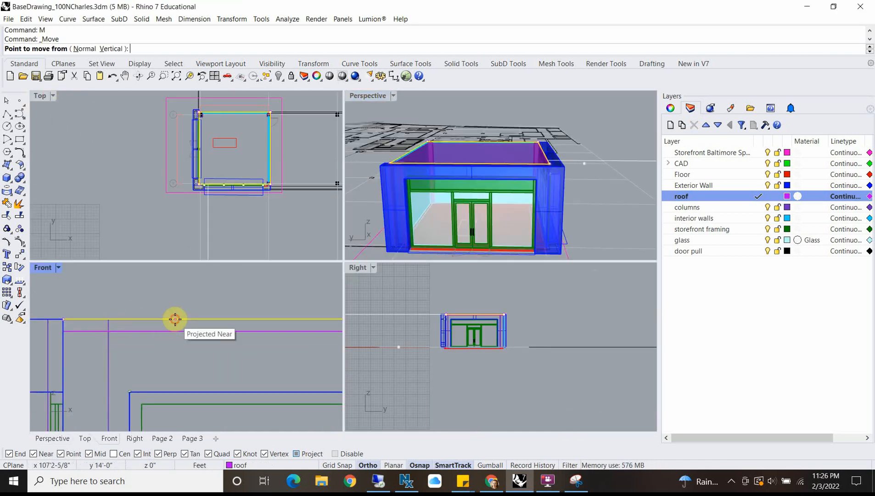
{"action": "left_click", "coordinate": [176, 331]}
{"action": "left_click", "coordinate": [176, 331]}
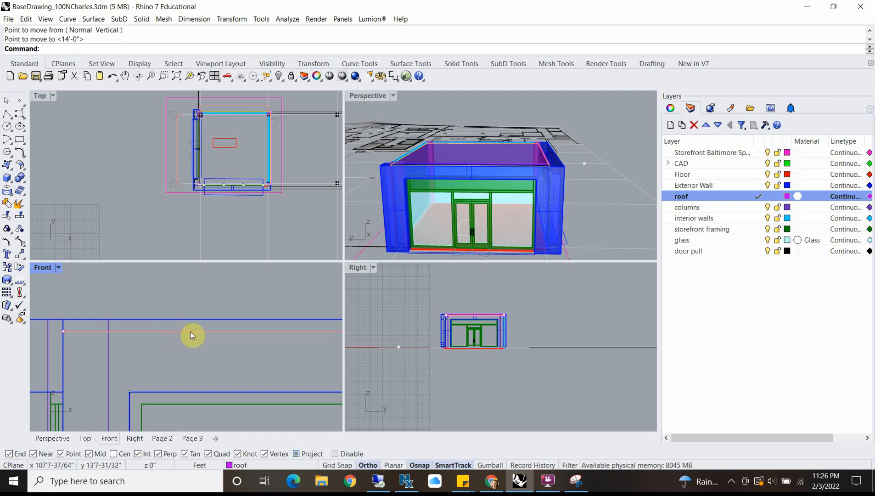
Step: Try to extrude the lowered roof outline 6" as a solid
{"action": "key", "text": "Return"}
{"action": "left_click", "coordinate": [190, 331]}
{"action": "key", "text": "Return"}
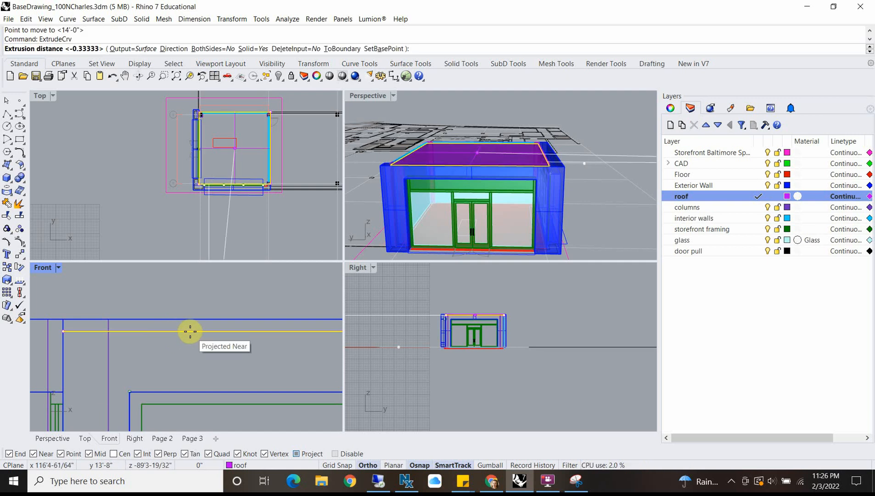
{"action": "type", "text": "6\""}
Step: Extrude the lowered roof outline 6" downward as a solid beneath the roof slab
{"action": "key", "text": "Return"}
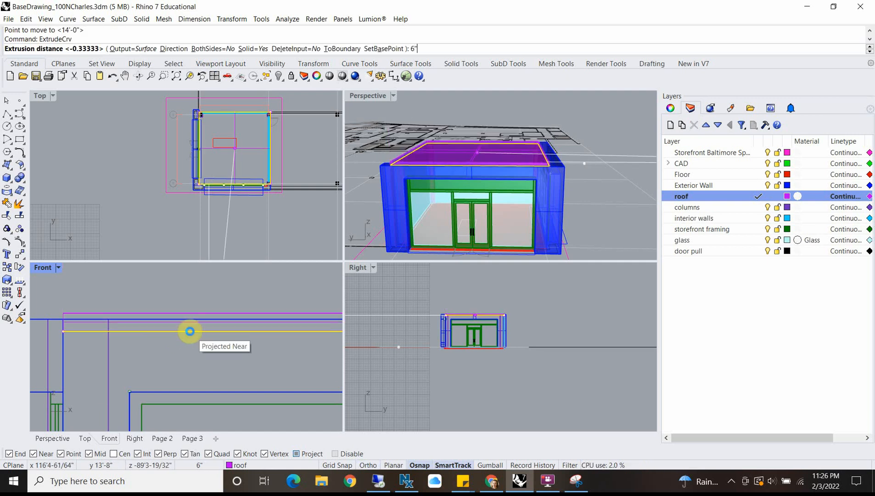
{"action": "key", "text": "ctrl+z"}
{"action": "key", "text": "Return"}
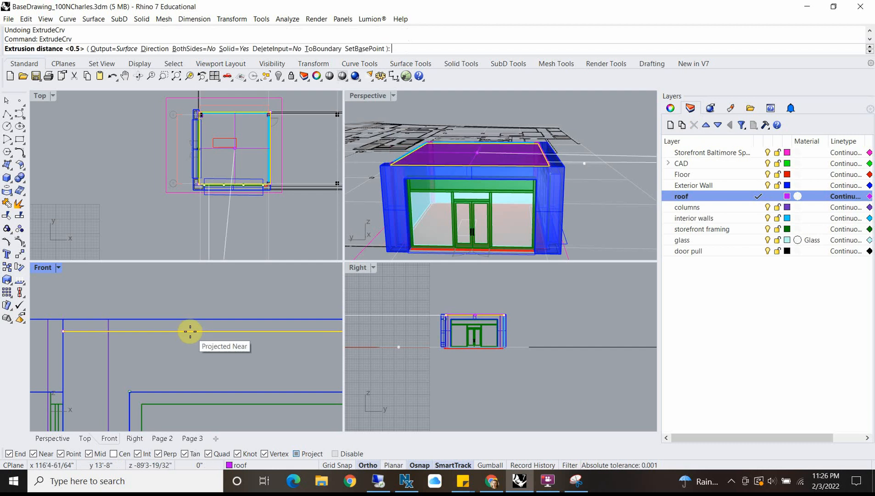
{"action": "type", "text": "-6\""}
{"action": "key", "text": "Return"}
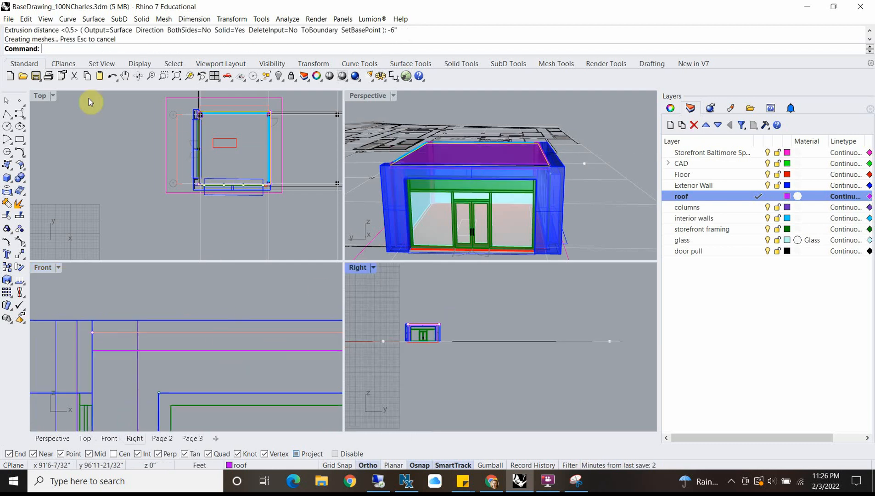
{"action": "double_click", "coordinate": [40, 96]}
{"action": "scroll", "coordinate": [365, 223], "scroll_direction": "up", "scroll_amount": 5}
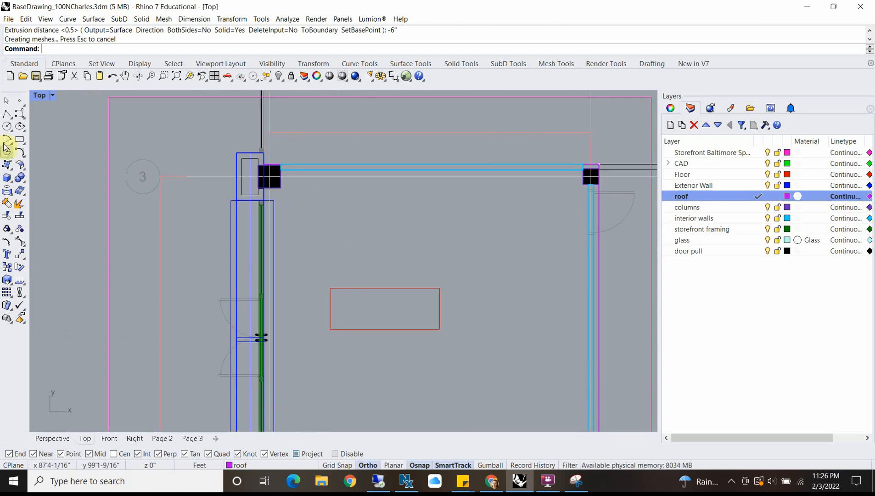
{"action": "left_click", "coordinate": [8, 114]}
{"action": "scroll", "coordinate": [313, 203], "scroll_direction": "up", "scroll_amount": 3}
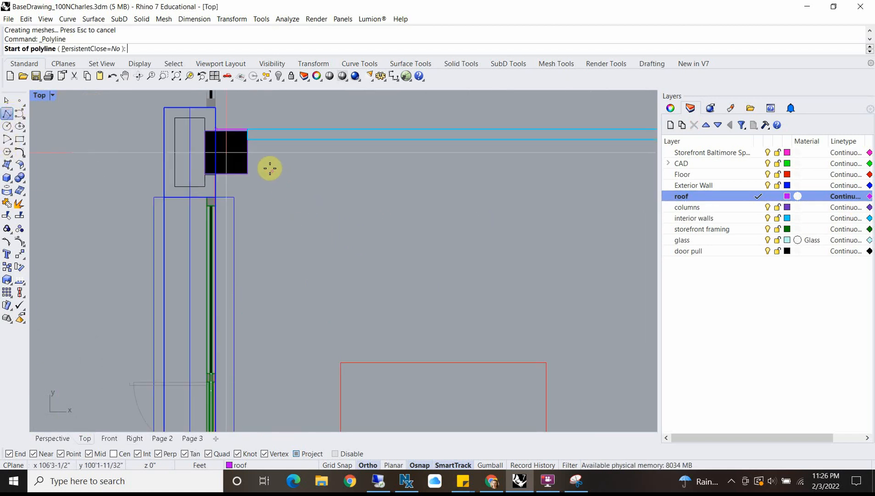
{"action": "left_click", "coordinate": [270, 168]}
{"action": "type", "text": "1'"}
{"action": "key", "text": "Return"}
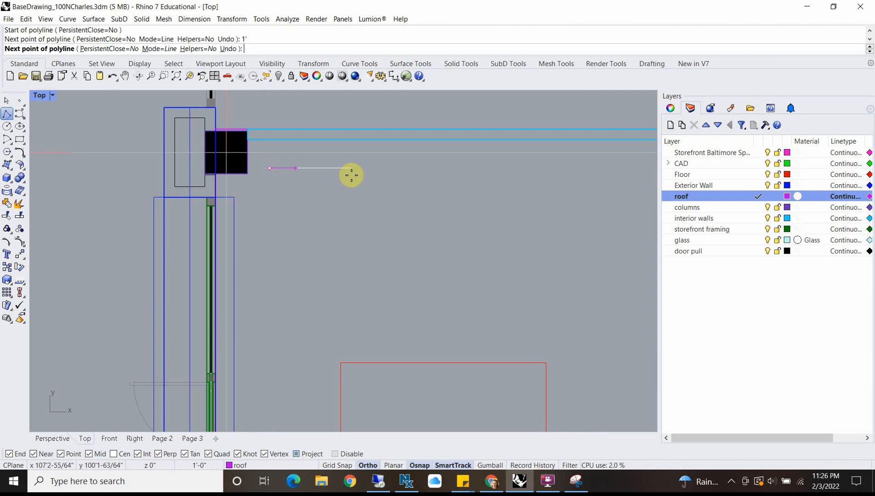
{"action": "key", "text": "Escape"}
{"action": "right_click", "coordinate": [328, 176]}
{"action": "left_click", "coordinate": [285, 171]}
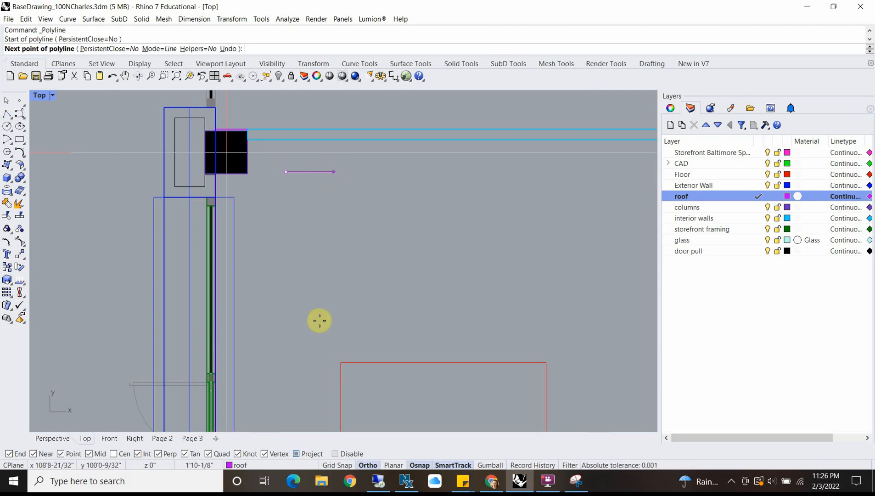
{"action": "key", "text": "Escape"}
Step: Switch to Chrome and examine the ceiling grid in the AIA Center for Architecture and Design interior photo
{"action": "mouse_move", "coordinate": [491, 481]}
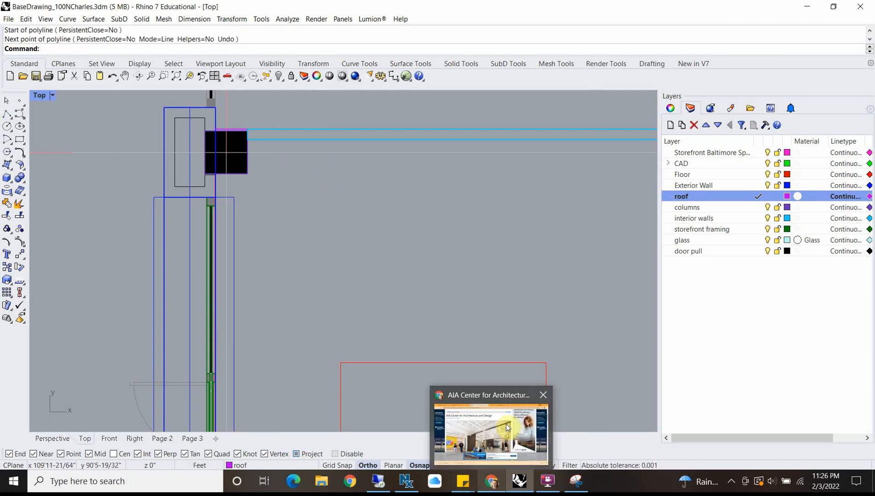
{"action": "mouse_move", "coordinate": [506, 423]}
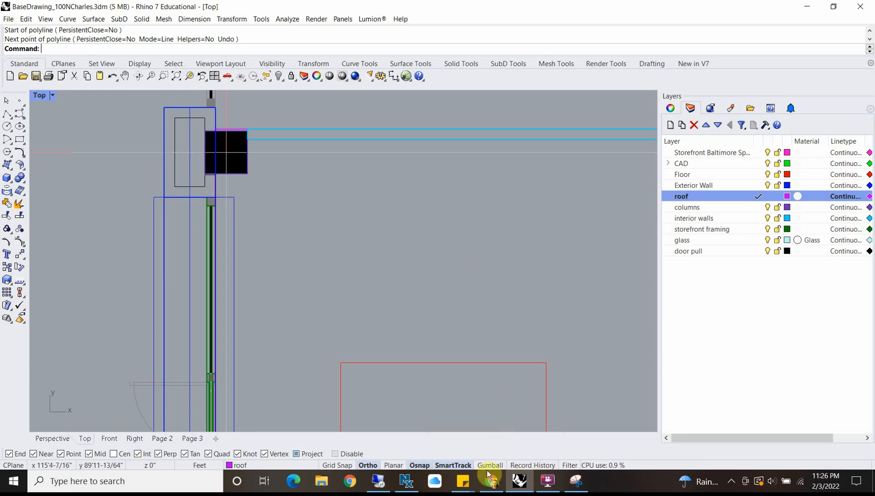
{"action": "left_click", "coordinate": [490, 482]}
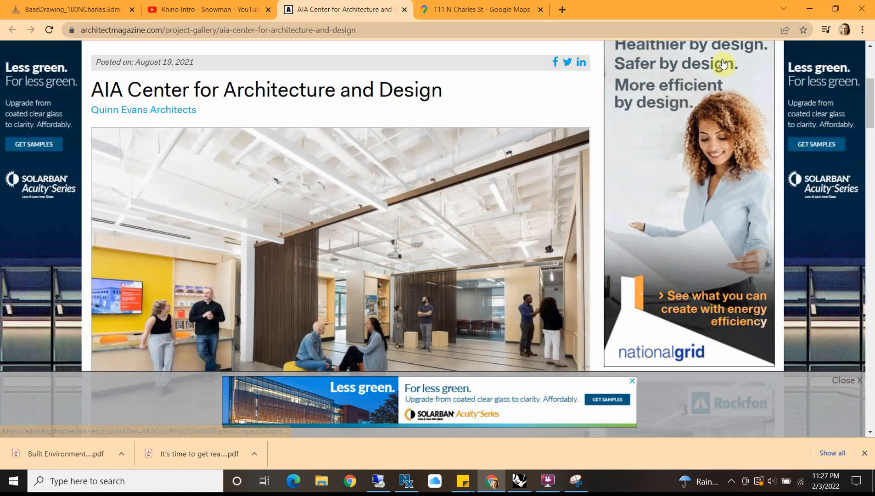
{"action": "left_click", "coordinate": [808, 6]}
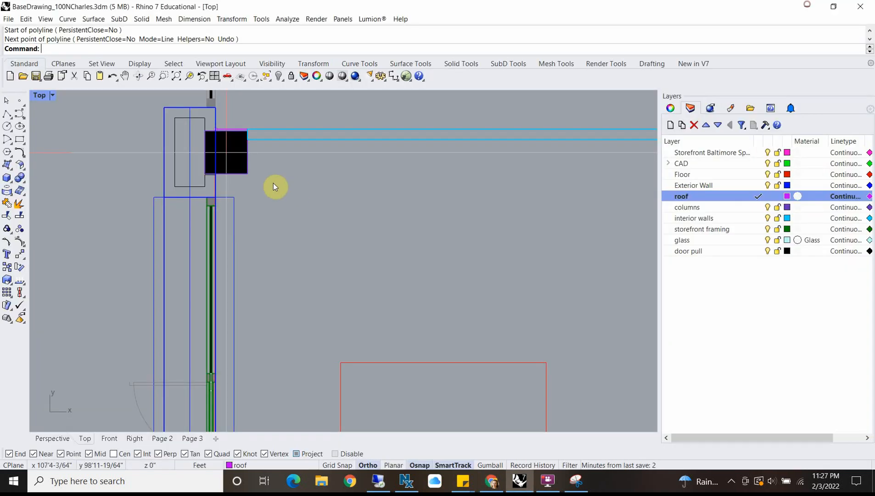
Step: Draw a closed 2' by 2' polyline square in the Top view, inside the room near the upper-left column
{"action": "left_click", "coordinate": [7, 113]}
{"action": "left_click", "coordinate": [281, 212]}
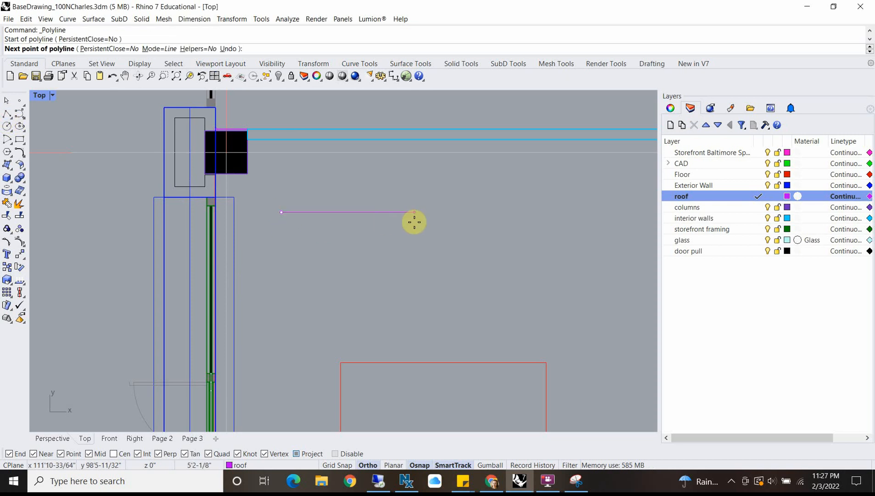
{"action": "type", "text": "2'"}
{"action": "key", "text": "Return"}
{"action": "left_click", "coordinate": [404, 204]}
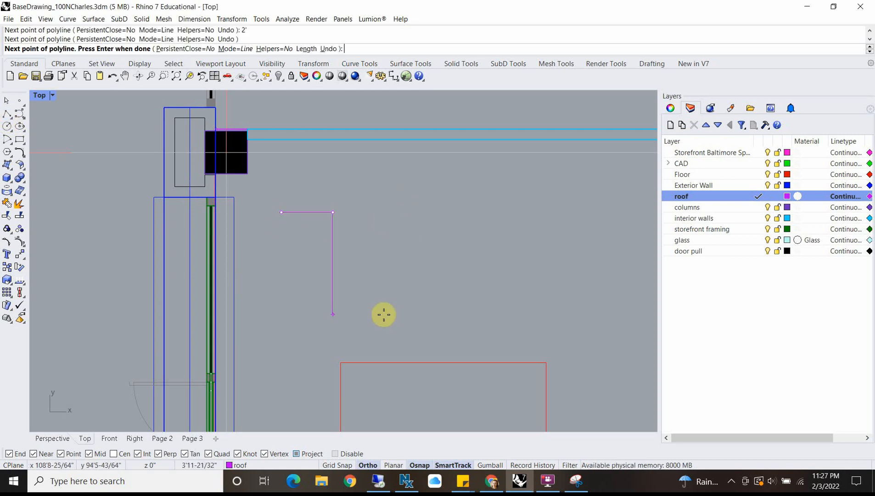
{"action": "type", "text": "2'"}
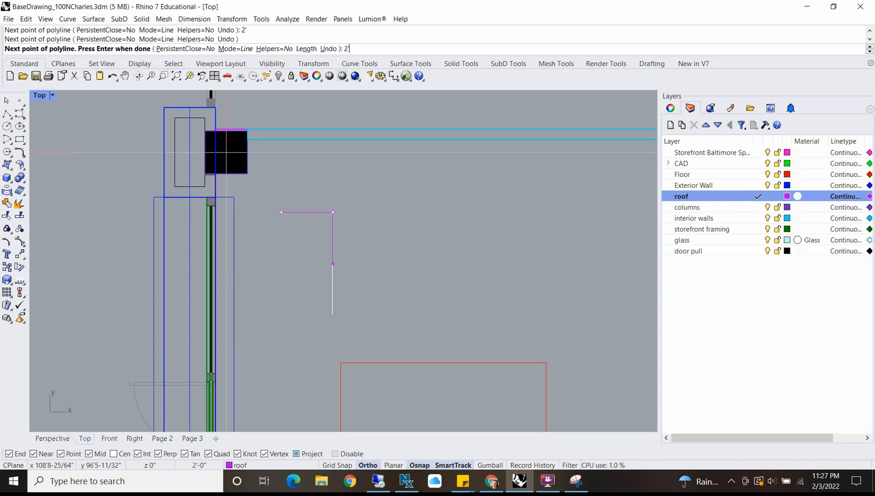
{"action": "key", "text": "Return"}
{"action": "left_click", "coordinate": [321, 313]}
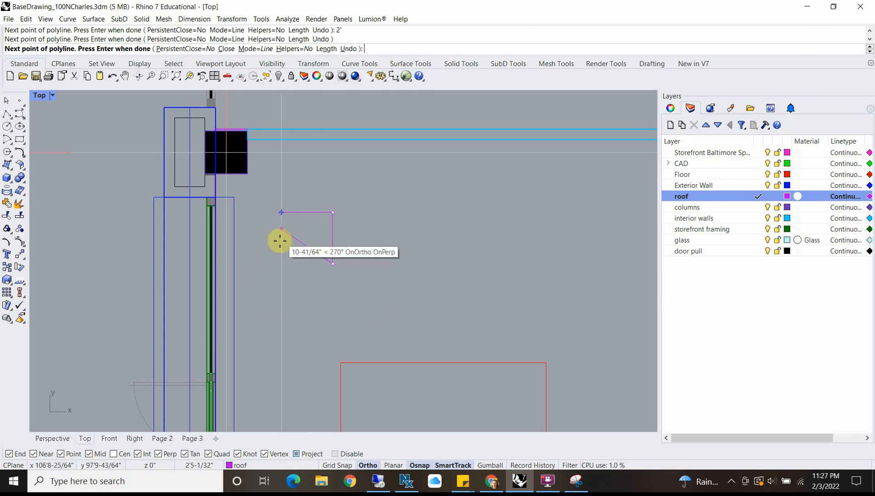
{"action": "left_click", "coordinate": [281, 263]}
{"action": "left_click", "coordinate": [283, 213]}
Step: Copy the 2' square from its upper-left corner to its upper-right corner, placing the two squares side by side
{"action": "left_click", "coordinate": [288, 213]}
{"action": "scroll", "coordinate": [320, 244], "scroll_direction": "down", "scroll_amount": 4}
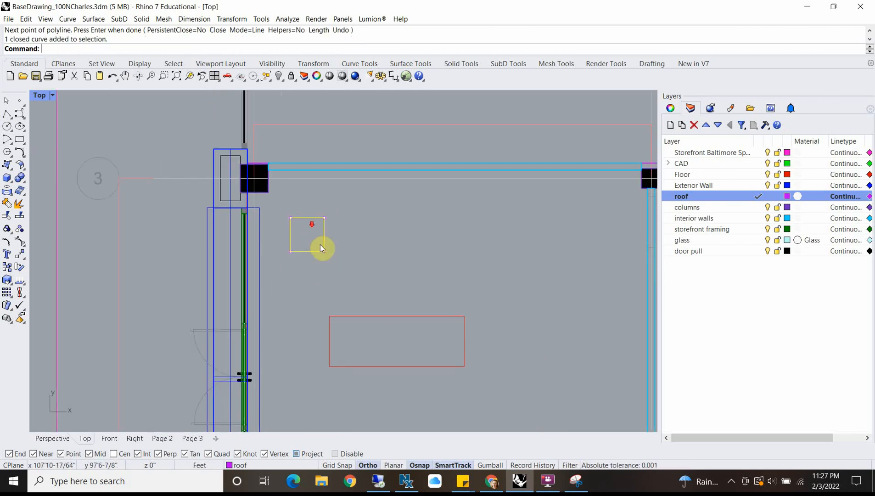
{"action": "scroll", "coordinate": [318, 239], "scroll_direction": "up", "scroll_amount": 6}
{"action": "left_click", "coordinate": [285, 289]}
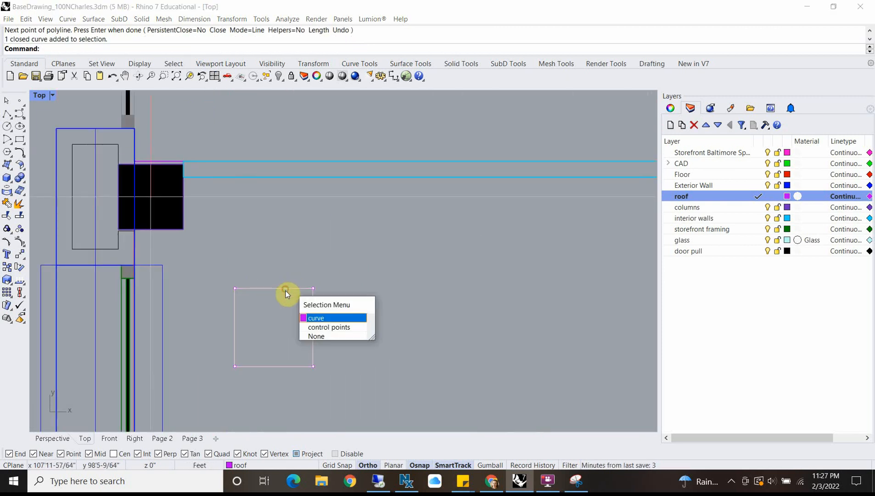
{"action": "left_click", "coordinate": [299, 284]}
{"action": "left_click", "coordinate": [283, 289]}
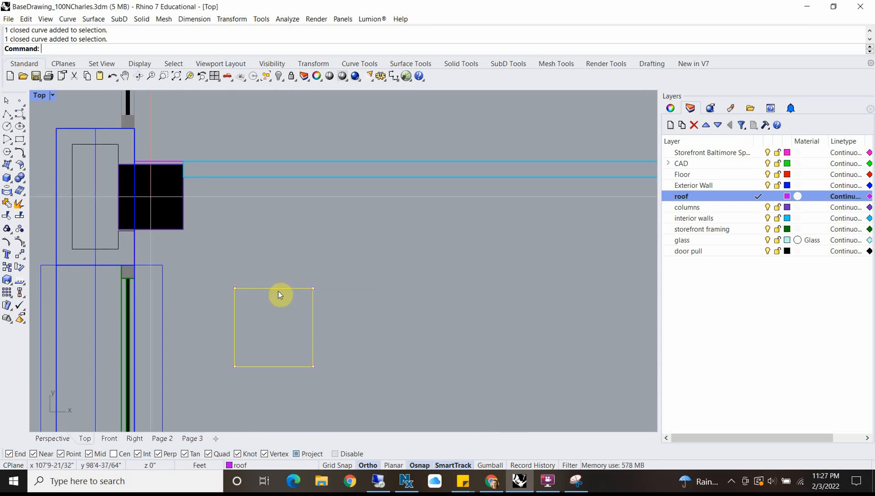
{"action": "type", "text": "copy"}
{"action": "key", "text": "Return"}
{"action": "left_click", "coordinate": [235, 288]}
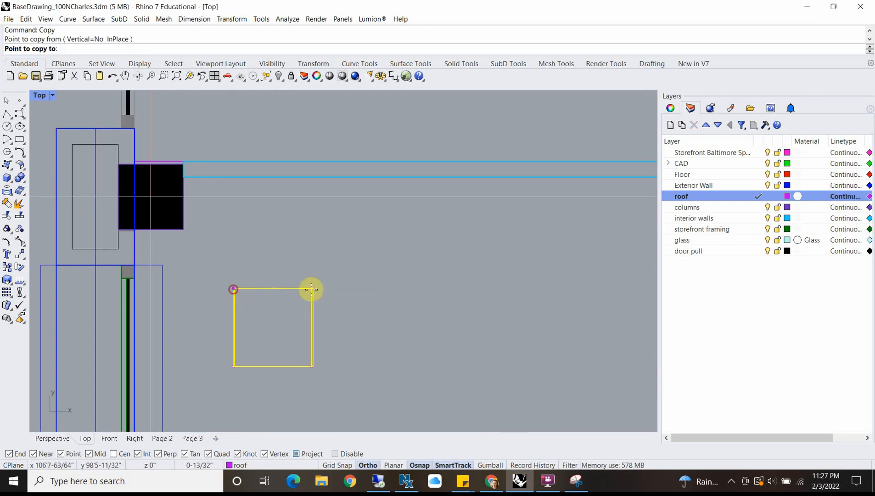
{"action": "left_click", "coordinate": [316, 289]}
{"action": "key", "text": "Return"}
Step: Offset the left 2' square 1" inward, checking the ceiling reference photo in Chrome for the rib spacing
{"action": "scroll", "coordinate": [305, 335], "scroll_direction": "up", "scroll_amount": 5}
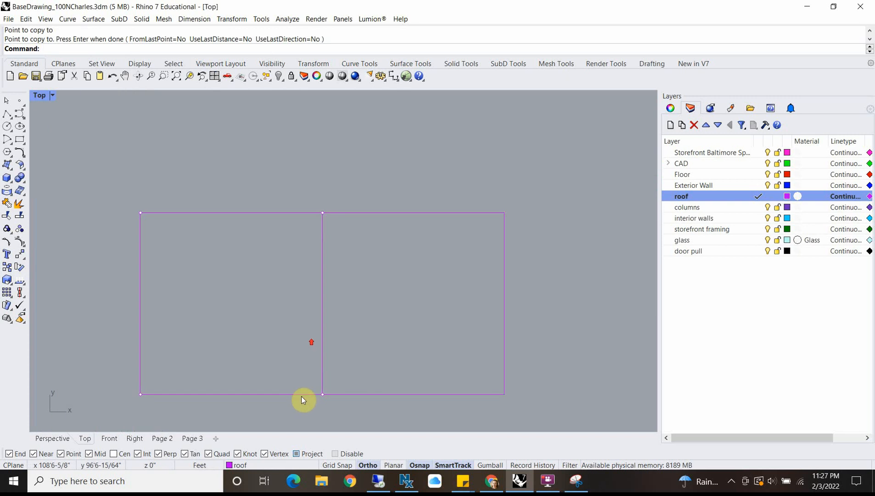
{"action": "left_click", "coordinate": [301, 396]}
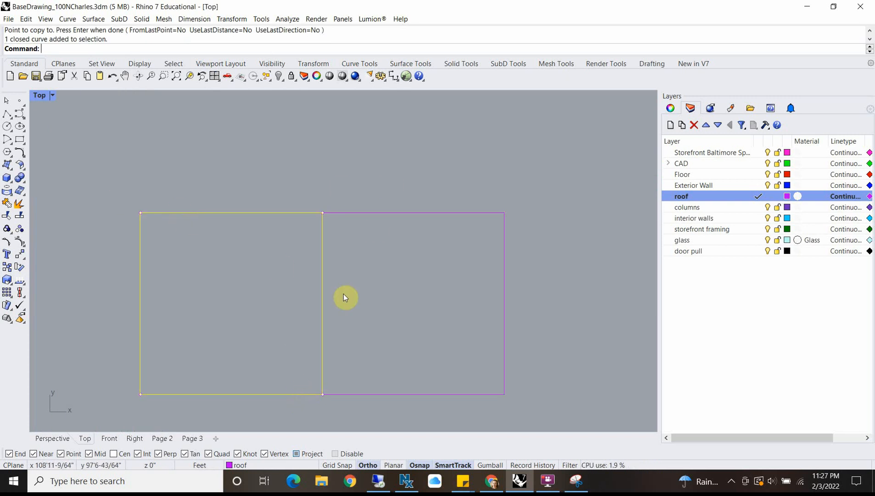
{"action": "type", "text": "Offset"}
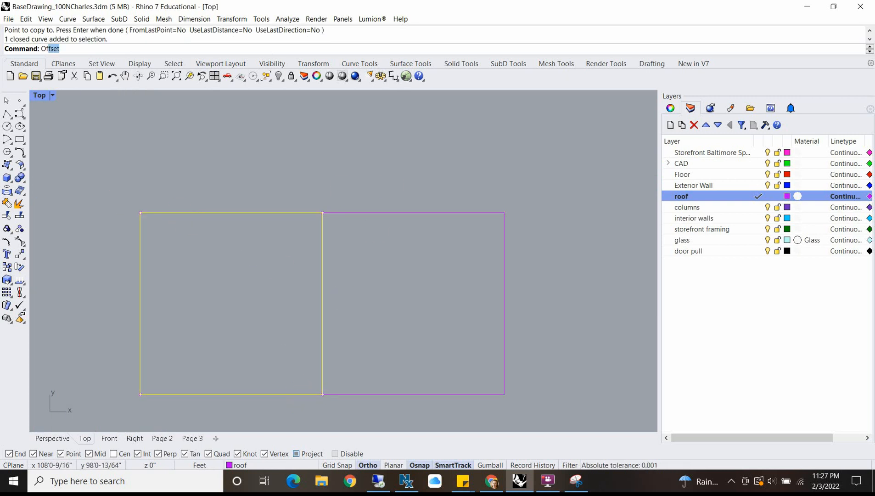
{"action": "right_click", "coordinate": [261, 250]}
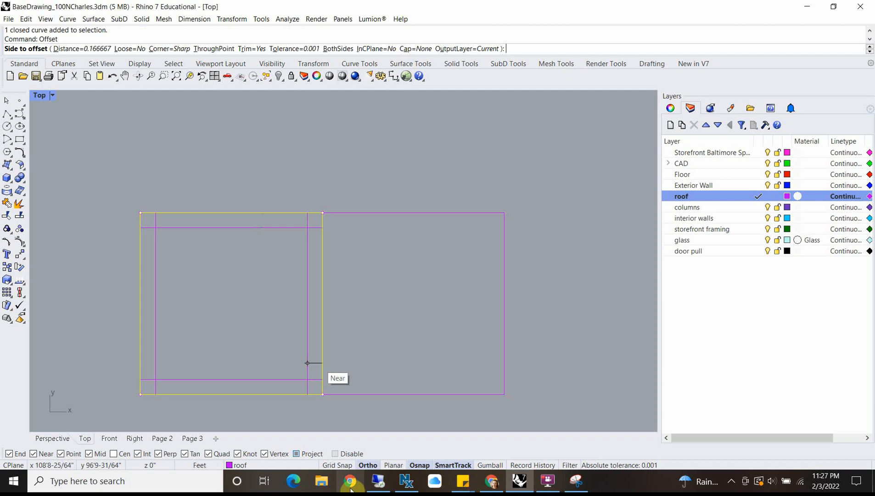
{"action": "left_click", "coordinate": [492, 481]}
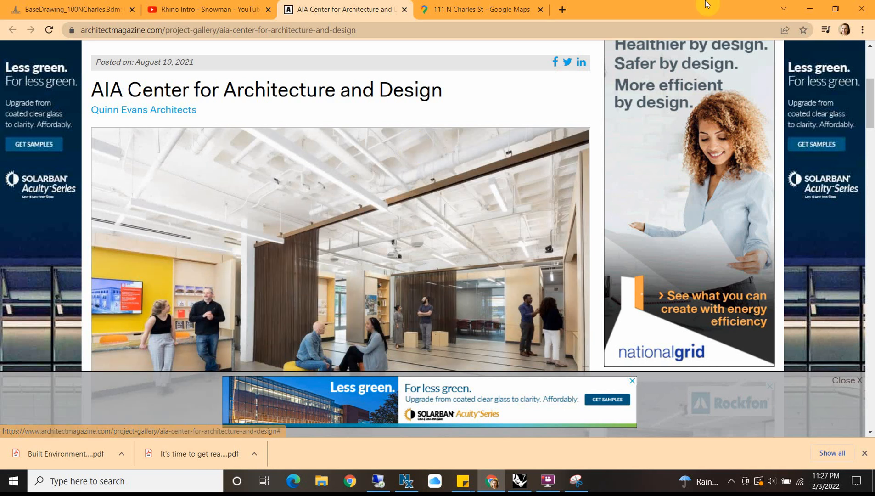
{"action": "left_click", "coordinate": [809, 9]}
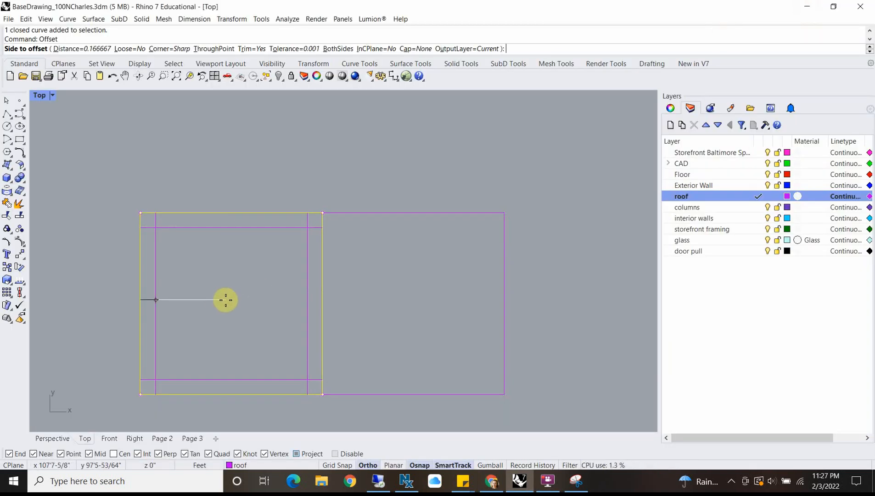
{"action": "type", "text": "1\""}
{"action": "key", "text": "Return"}
{"action": "left_click", "coordinate": [229, 301]}
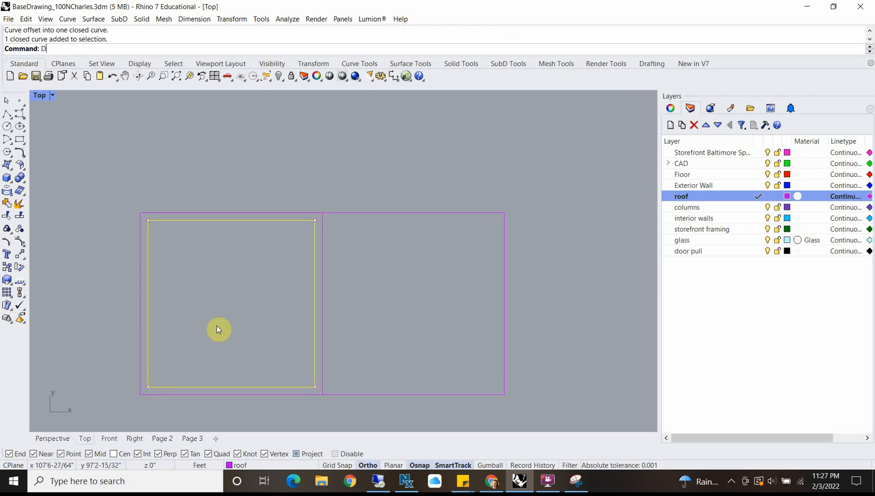
Step: Round all corners of the inner offset square with FilletCorners at a 2" radius
{"action": "type", "text": "Fillet"}
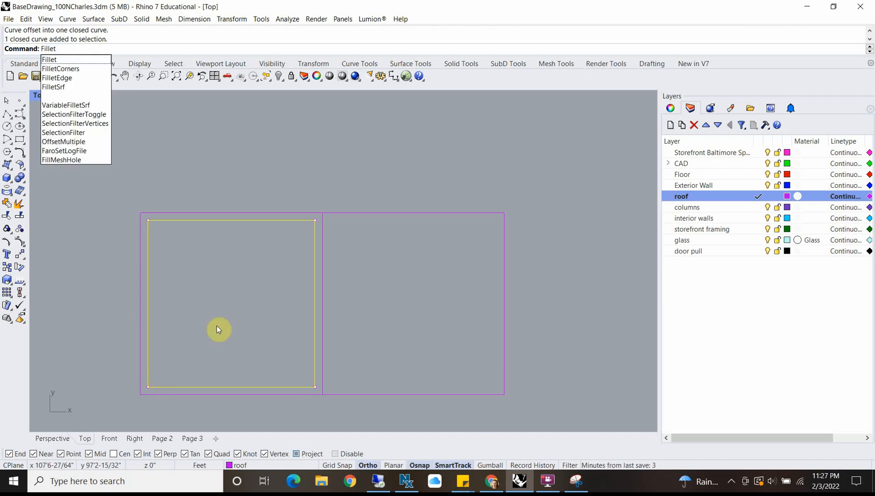
{"action": "left_click", "coordinate": [76, 70]}
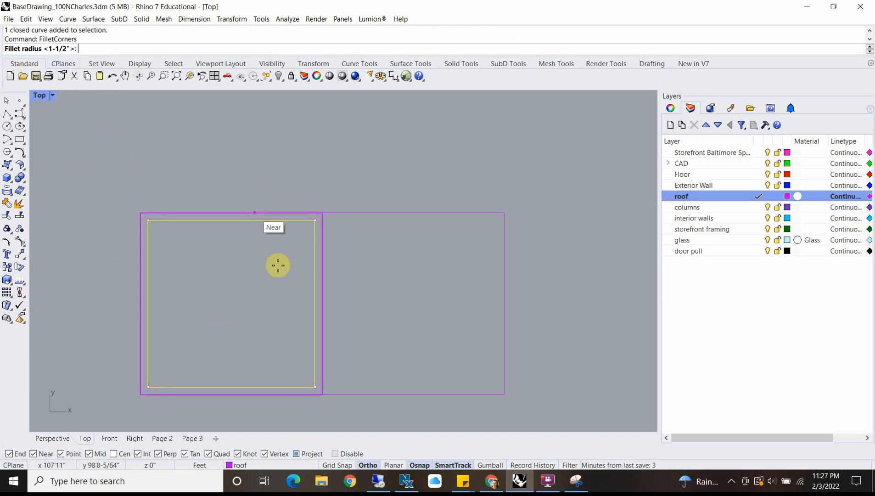
{"action": "right_click", "coordinate": [272, 242]}
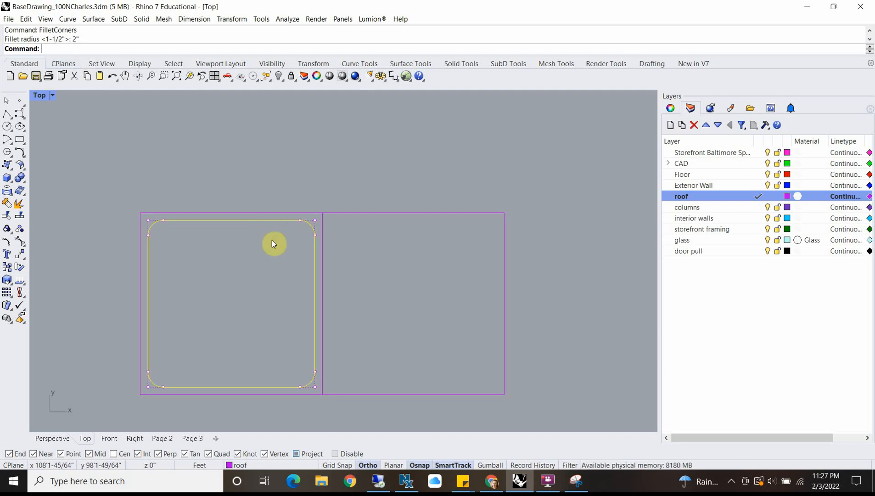
Step: Move both 2' squares and the rounded inner square by their upper-left corner to the roof outline's corner at the upper-left column
{"action": "left_click", "coordinate": [272, 249]}
{"action": "scroll", "coordinate": [267, 284], "scroll_direction": "down", "scroll_amount": 4}
{"action": "scroll", "coordinate": [276, 321], "scroll_direction": "up", "scroll_amount": 4}
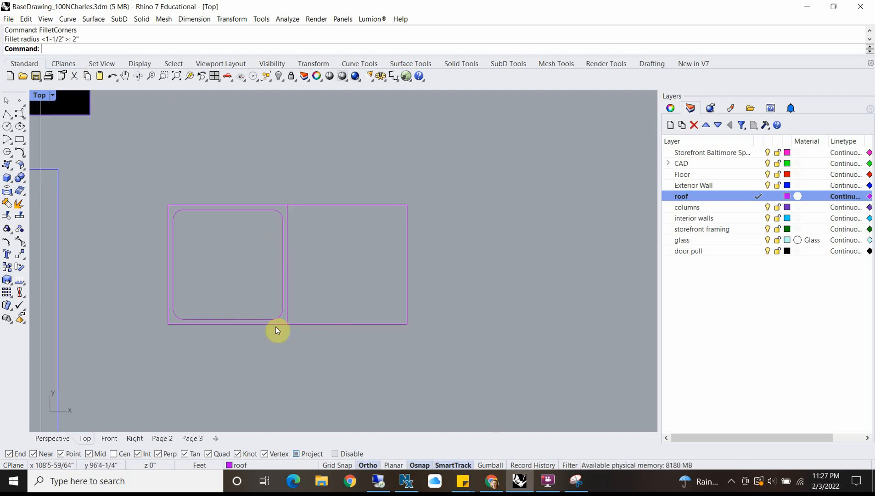
{"action": "left_click", "coordinate": [275, 325]}
{"action": "left_click", "coordinate": [275, 316]}
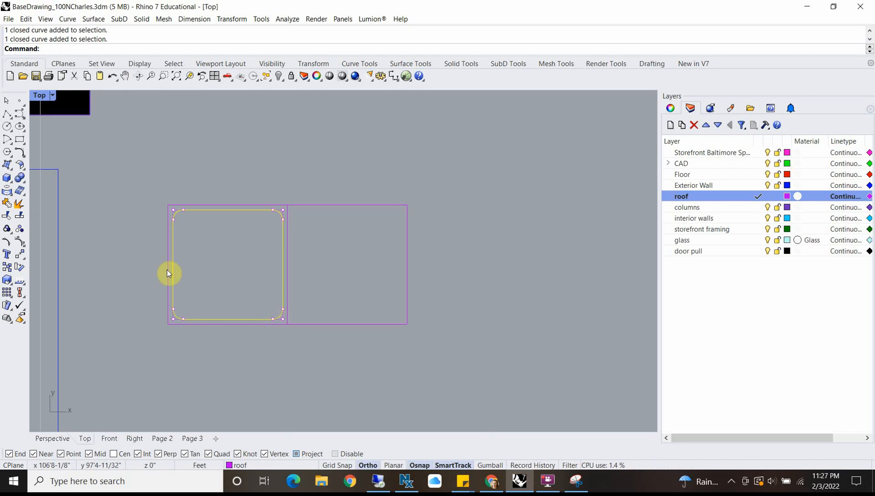
{"action": "scroll", "coordinate": [232, 293], "scroll_direction": "down", "scroll_amount": 4}
{"action": "scroll", "coordinate": [231, 292], "scroll_direction": "up", "scroll_amount": 2}
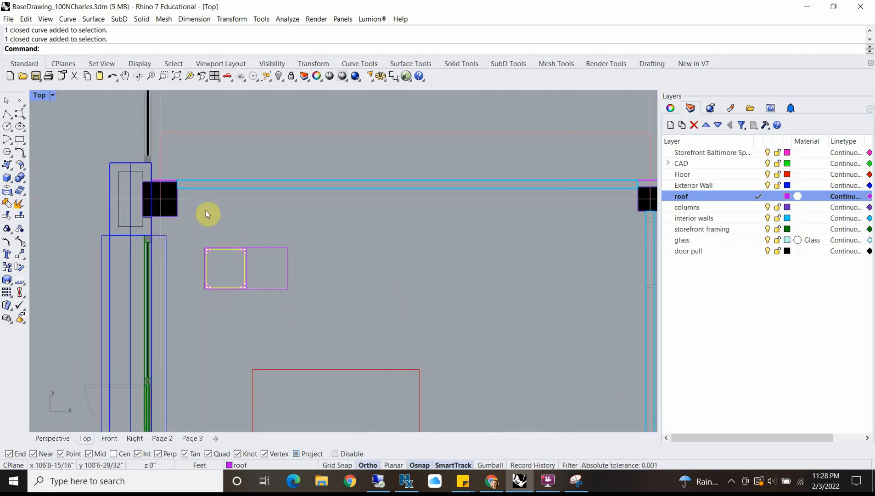
{"action": "left_click_drag", "start_coordinate": [212, 256], "coordinate": [355, 327]}
{"action": "type", "text": "M"}
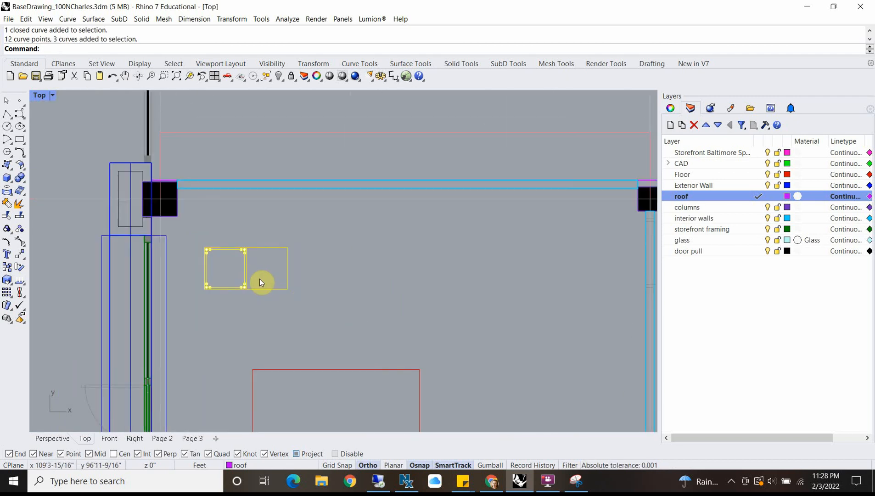
{"action": "key", "text": "Return"}
{"action": "scroll", "coordinate": [228, 256], "scroll_direction": "up", "scroll_amount": 8}
{"action": "left_click", "coordinate": [172, 236]}
{"action": "scroll", "coordinate": [151, 216], "scroll_direction": "down", "scroll_amount": 4}
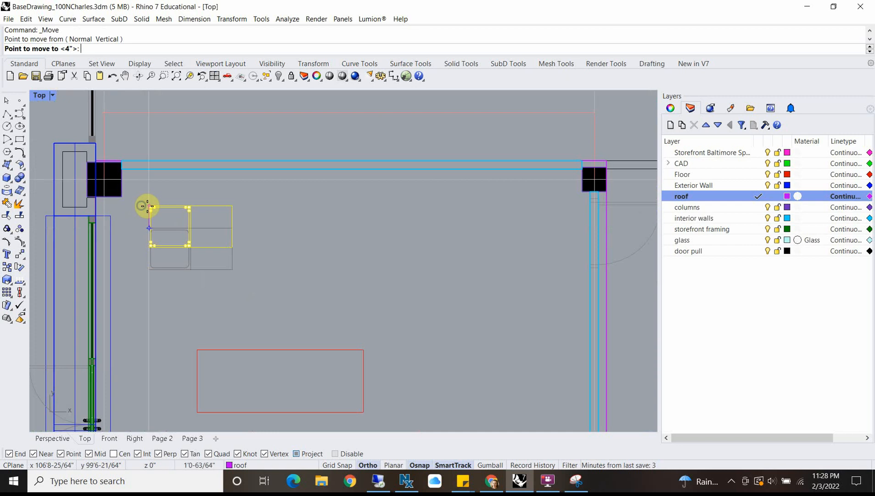
{"action": "scroll", "coordinate": [263, 197], "scroll_direction": "up", "scroll_amount": 6}
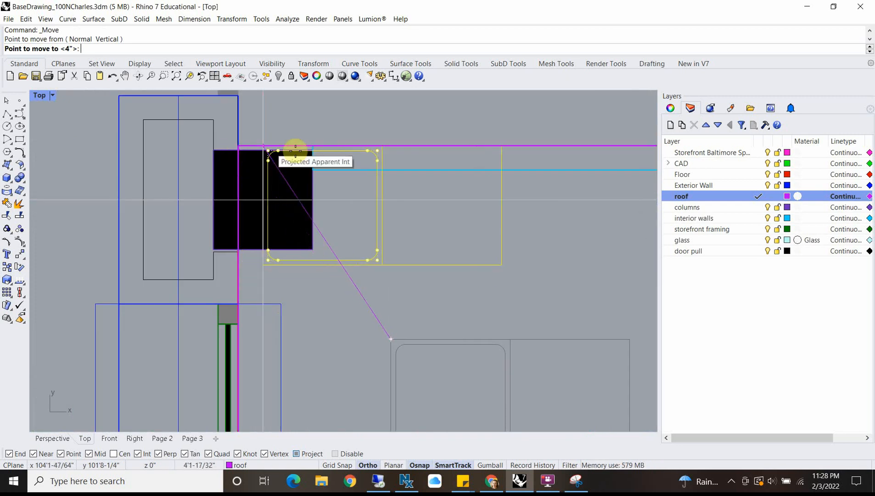
{"action": "left_click", "coordinate": [241, 139]}
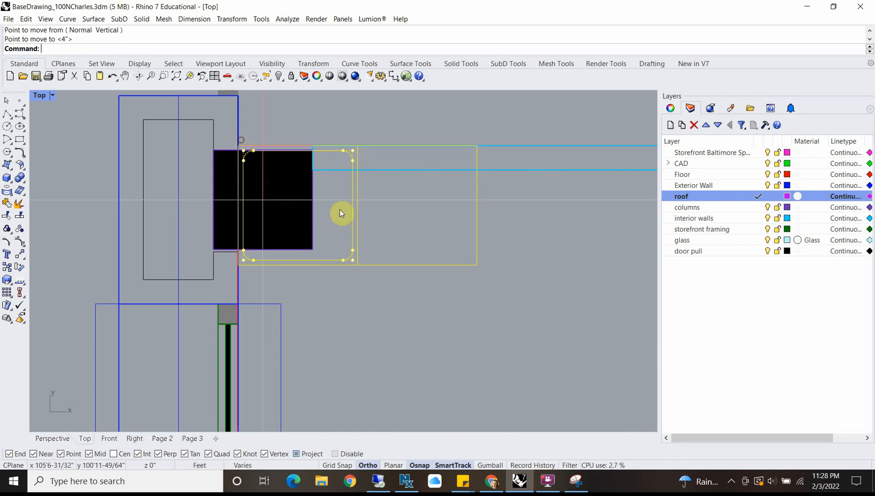
Step: Create a new layer named waffles, make it the current layer and set its colour to orange
{"action": "left_click", "coordinate": [352, 240]}
{"action": "scroll", "coordinate": [359, 252], "scroll_direction": "down", "scroll_amount": 3}
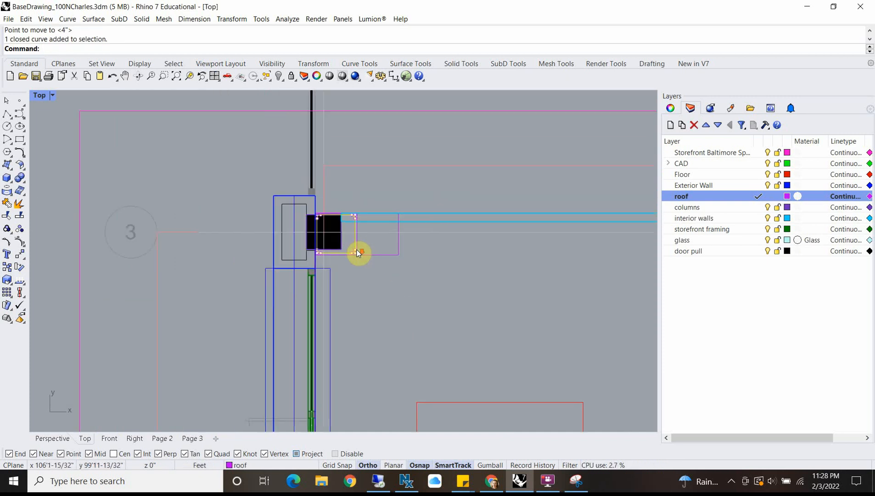
{"action": "scroll", "coordinate": [361, 253], "scroll_direction": "up", "scroll_amount": 2}
{"action": "left_click", "coordinate": [670, 124]}
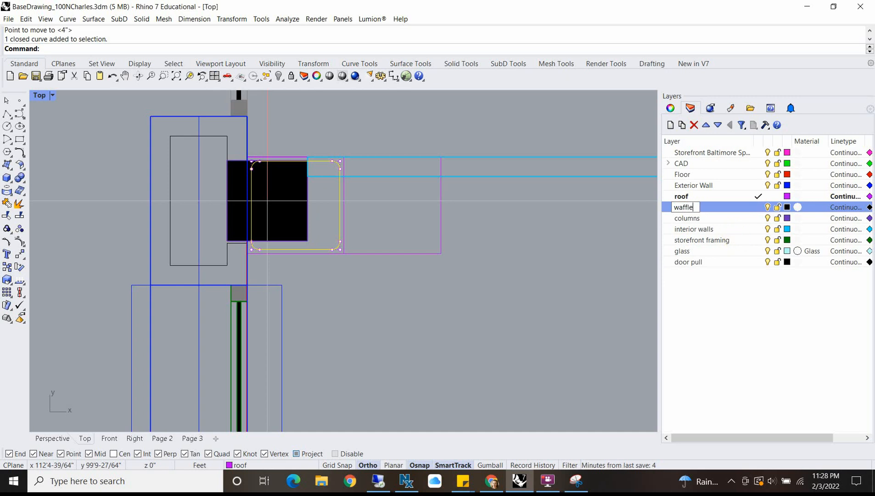
{"action": "type", "text": "waffles"}
{"action": "key", "text": "Return"}
{"action": "left_click", "coordinate": [757, 207]}
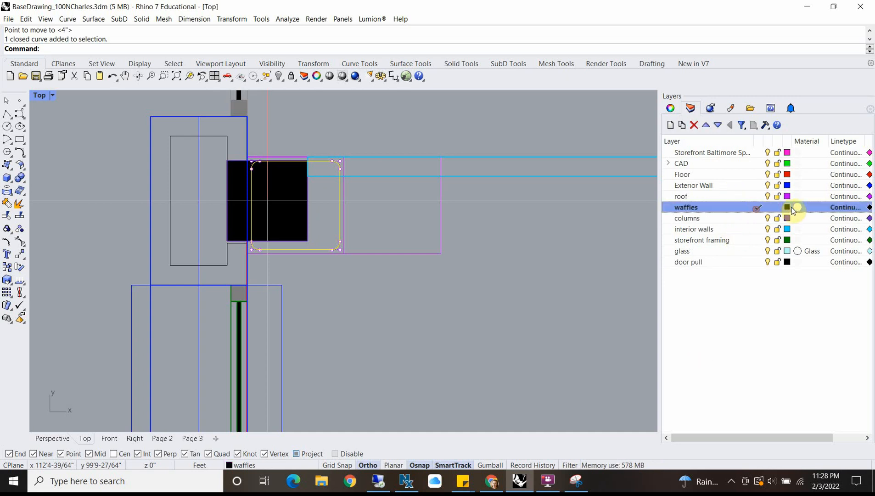
{"action": "left_click", "coordinate": [789, 207]}
{"action": "left_click_drag", "start_coordinate": [338, 227], "coordinate": [343, 235]}
{"action": "left_click", "coordinate": [393, 397]}
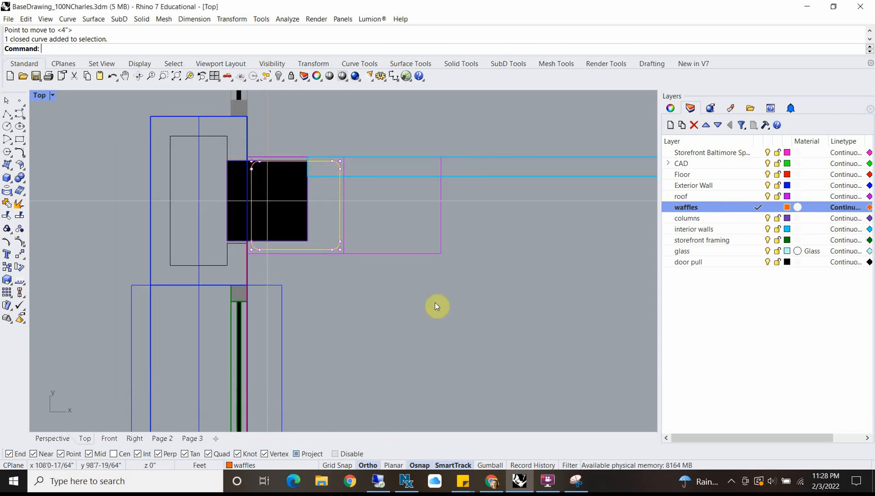
Step: Change the rounded inner square to the waffles layer
{"action": "left_click", "coordinate": [339, 234]}
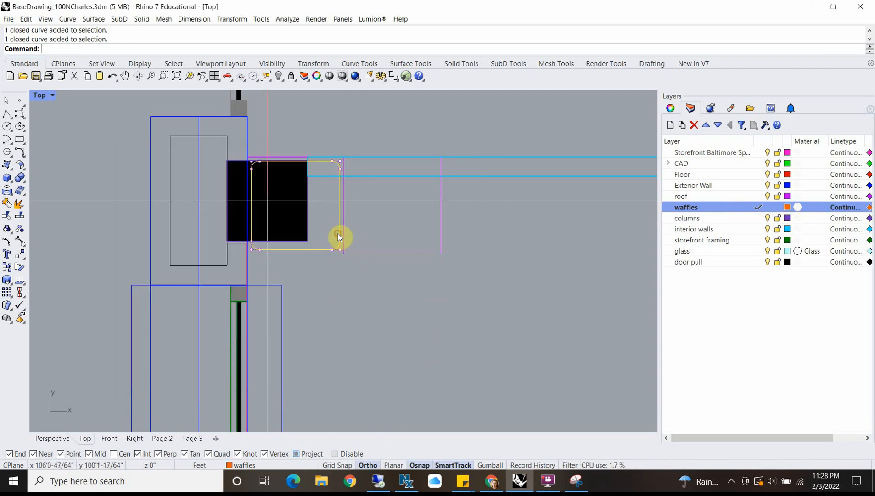
{"action": "right_click", "coordinate": [741, 209]}
{"action": "left_click", "coordinate": [781, 379]}
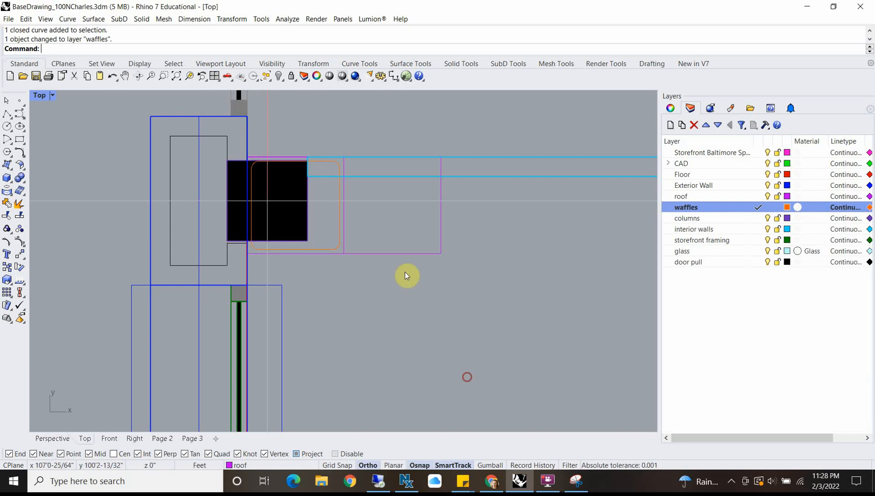
{"action": "scroll", "coordinate": [337, 227], "scroll_direction": "down", "scroll_amount": 12}
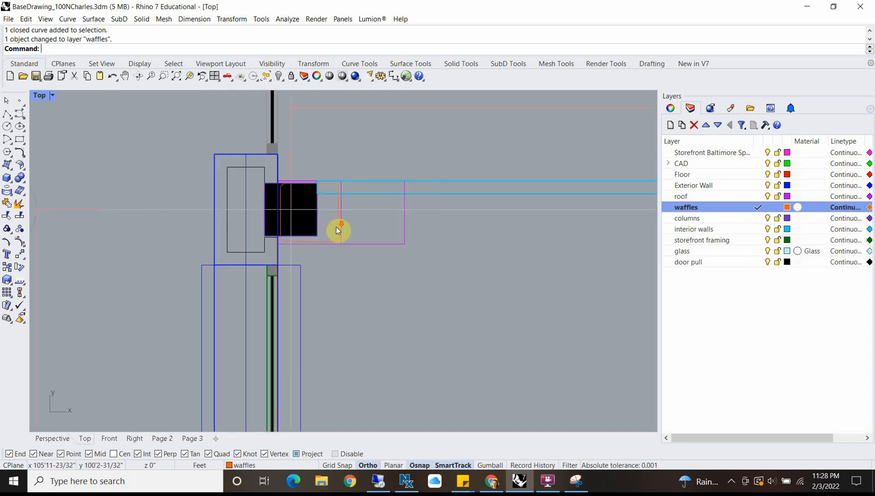
Step: Start a rectangular Array of the rounded square at the upper-left column
{"action": "right_click_drag", "start_coordinate": [383, 288], "coordinate": [332, 209]}
{"action": "right_click_drag", "start_coordinate": [304, 133], "coordinate": [288, 189]}
{"action": "scroll", "coordinate": [288, 190], "scroll_direction": "up", "scroll_amount": 2}
{"action": "scroll", "coordinate": [290, 192], "scroll_direction": "up", "scroll_amount": 3}
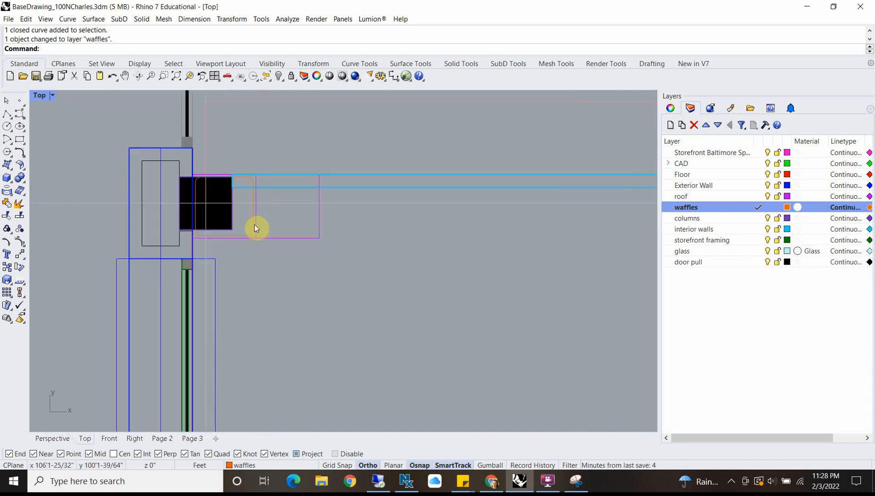
{"action": "left_click", "coordinate": [253, 225]}
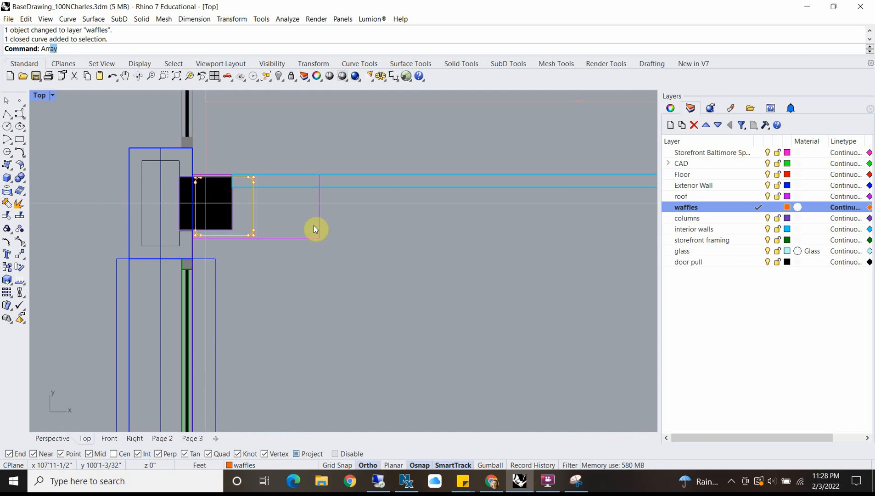
{"action": "key", "text": "Return"}
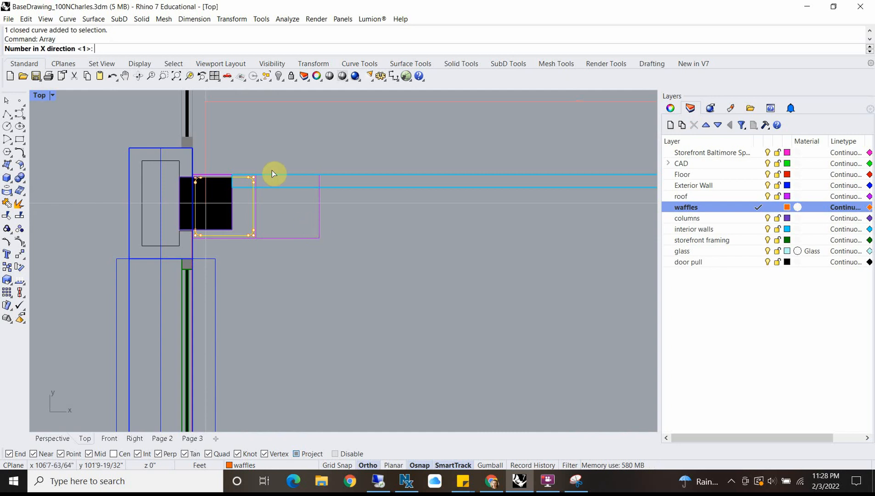
{"action": "scroll", "coordinate": [205, 173], "scroll_direction": "up", "scroll_amount": 2}
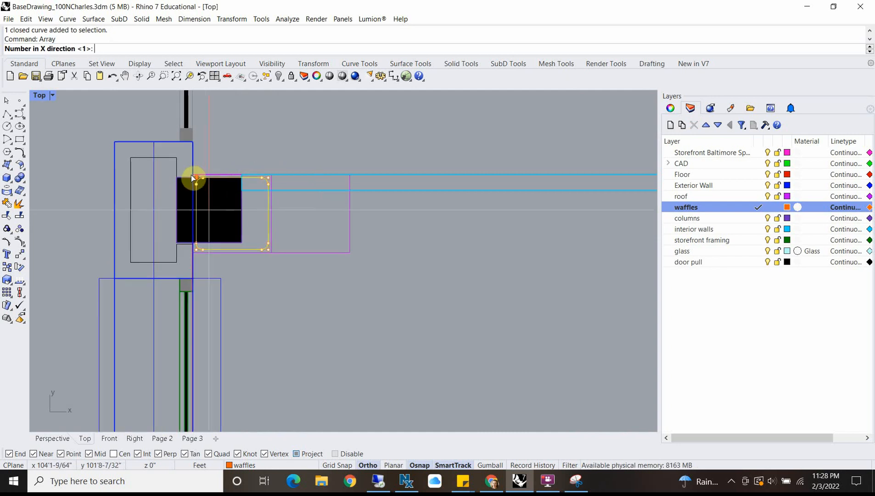
{"action": "scroll", "coordinate": [193, 176], "scroll_direction": "down", "scroll_amount": 6}
{"action": "scroll", "coordinate": [211, 190], "scroll_direction": "up", "scroll_amount": 4}
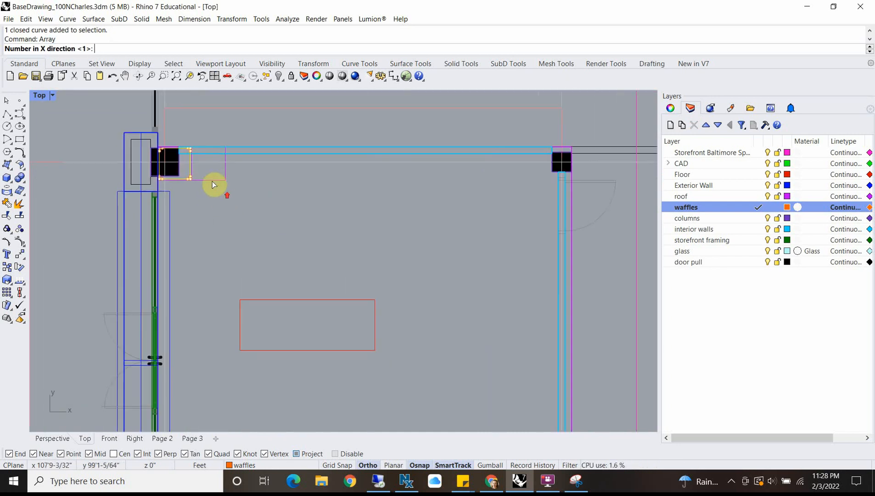
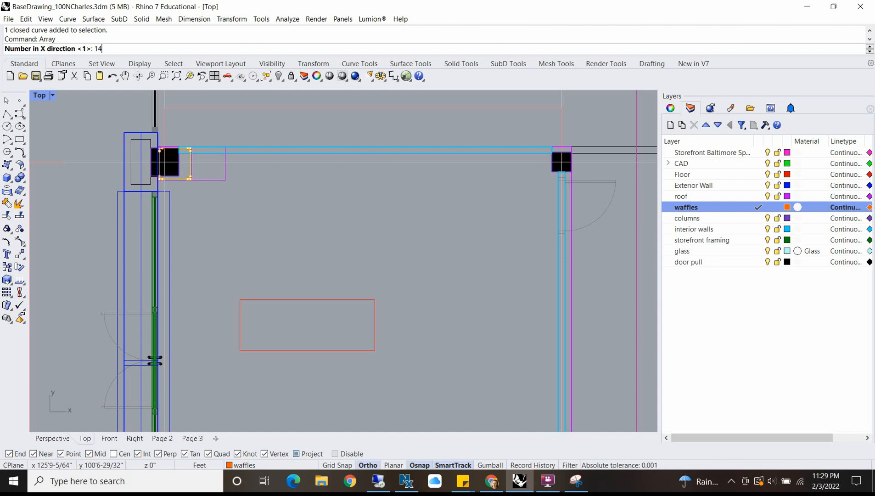
Step: Set the array to 14 by 14 by 1 and define its unit cell diagonally across the first 2' square from the roof corner
{"action": "key", "text": "Return"}
{"action": "scroll", "coordinate": [441, 206], "scroll_direction": "down", "scroll_amount": 5}
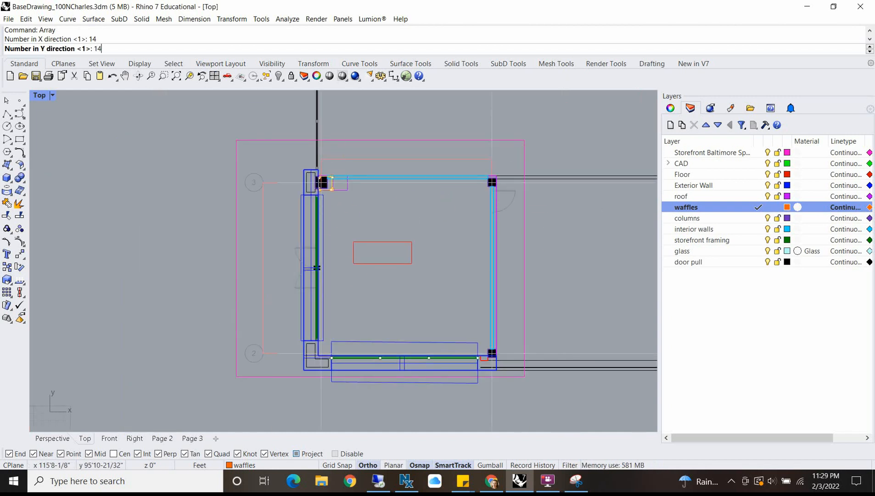
{"action": "key", "text": "Return"}
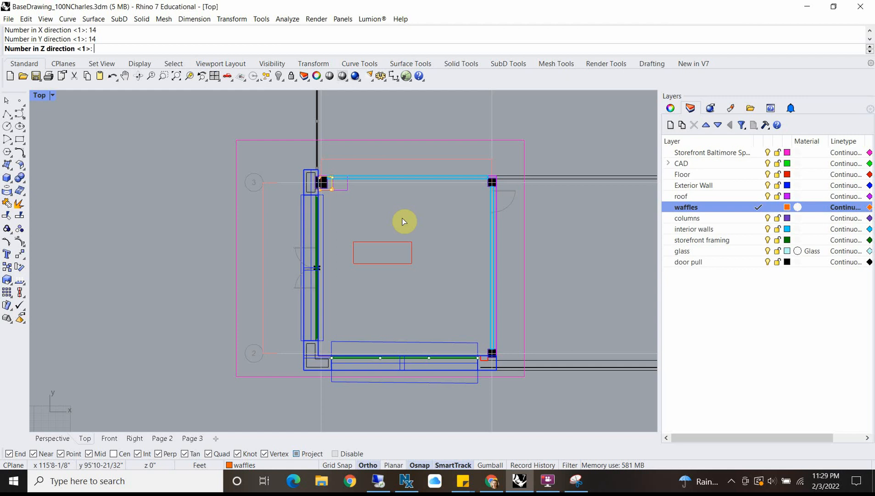
{"action": "key", "text": "Return"}
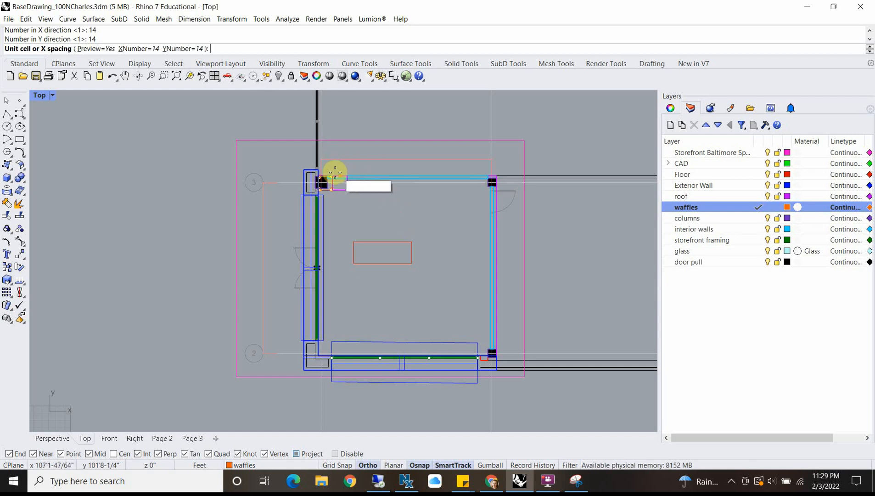
{"action": "scroll", "coordinate": [336, 177], "scroll_direction": "up", "scroll_amount": 3}
{"action": "scroll", "coordinate": [336, 177], "scroll_direction": "up", "scroll_amount": 6}
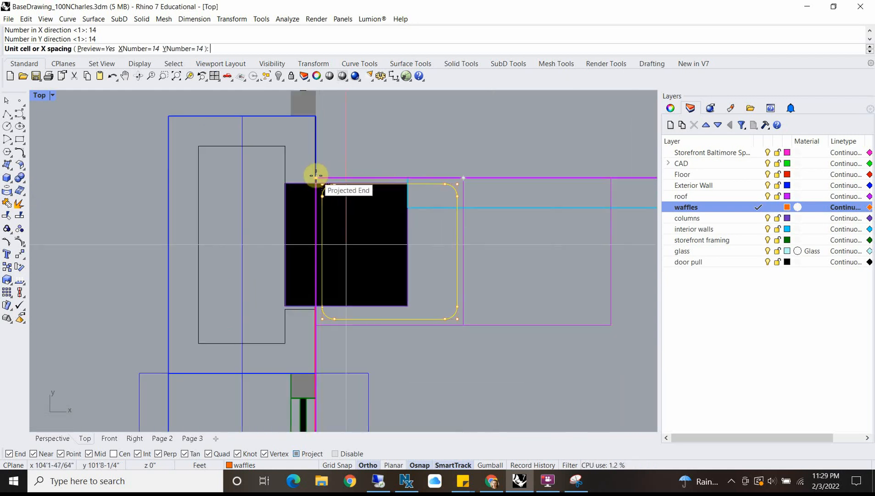
{"action": "left_click", "coordinate": [316, 176]}
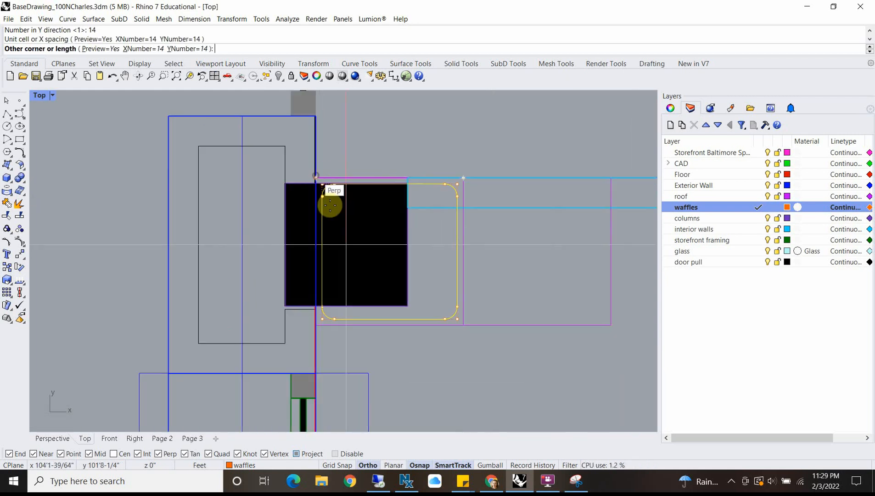
{"action": "left_click", "coordinate": [468, 326]}
{"action": "scroll", "coordinate": [429, 297], "scroll_direction": "down", "scroll_amount": 6}
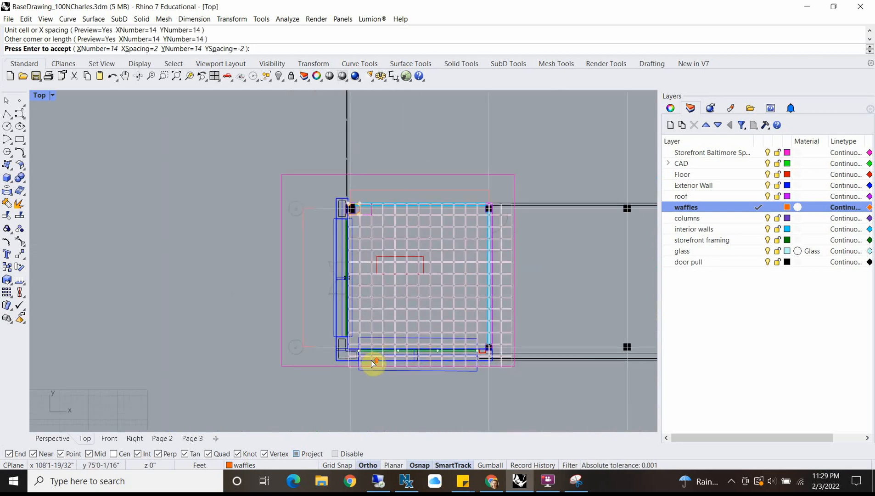
Step: Reduce the array to 12 copies in X and 12 in Y and create it
{"action": "scroll", "coordinate": [372, 363], "scroll_direction": "up", "scroll_amount": 6}
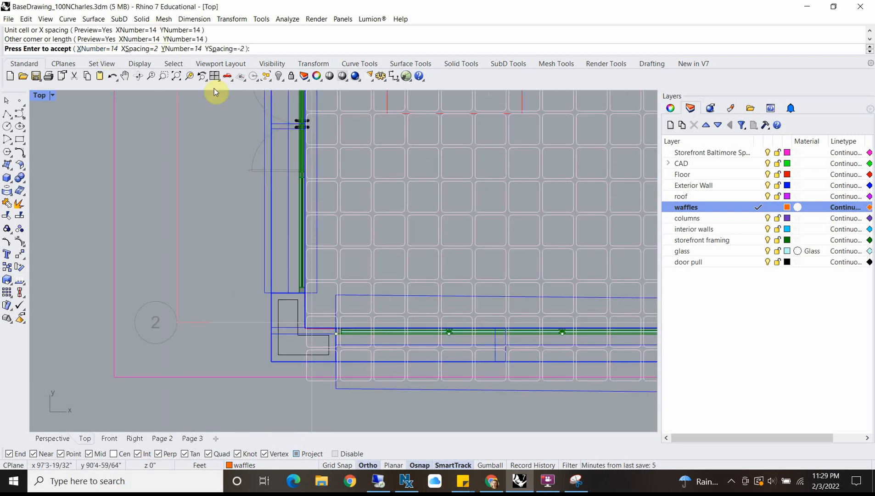
{"action": "scroll", "coordinate": [320, 309], "scroll_direction": "down", "scroll_amount": 3}
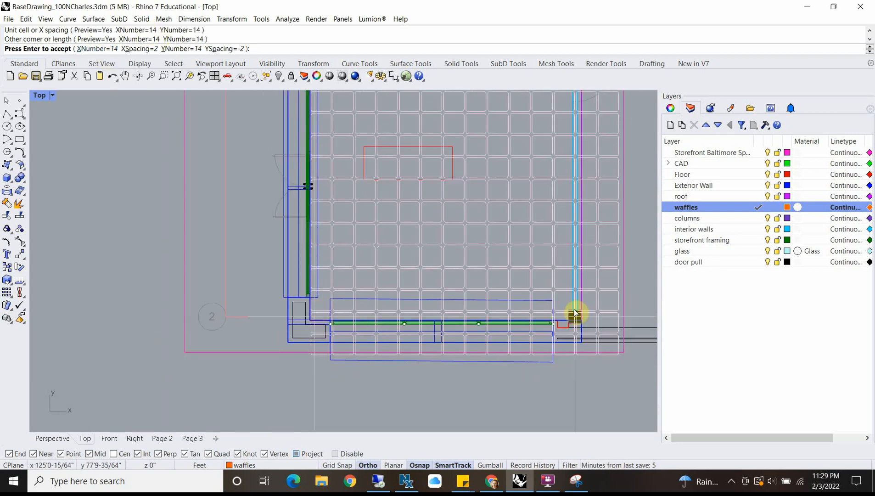
{"action": "scroll", "coordinate": [514, 294], "scroll_direction": "down", "scroll_amount": 2}
{"action": "scroll", "coordinate": [416, 176], "scroll_direction": "up", "scroll_amount": 2}
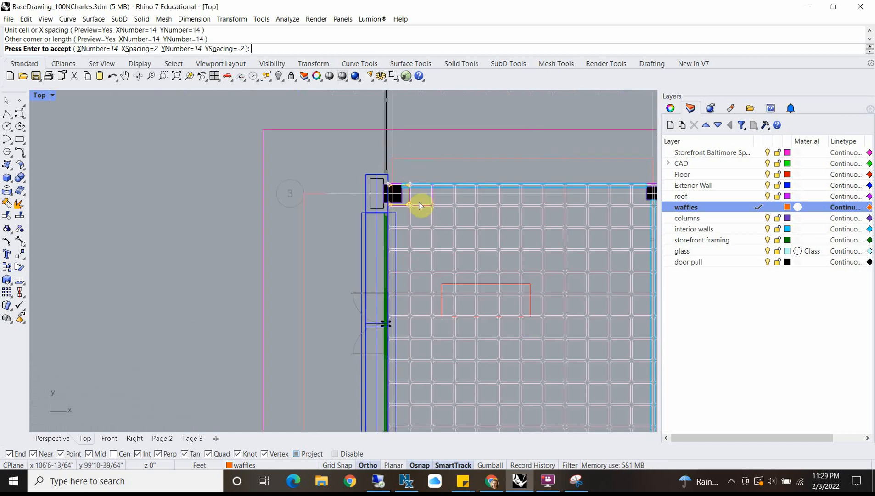
{"action": "scroll", "coordinate": [416, 196], "scroll_direction": "down", "scroll_amount": 3}
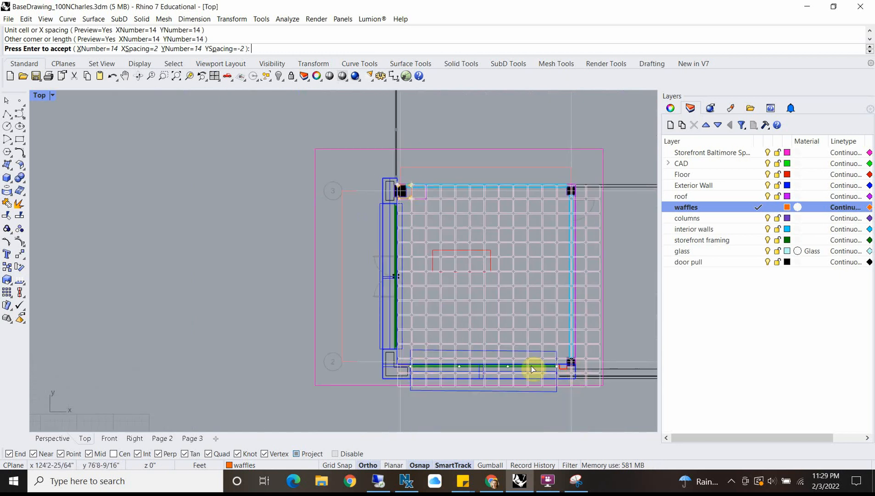
{"action": "scroll", "coordinate": [569, 362], "scroll_direction": "up", "scroll_amount": 4}
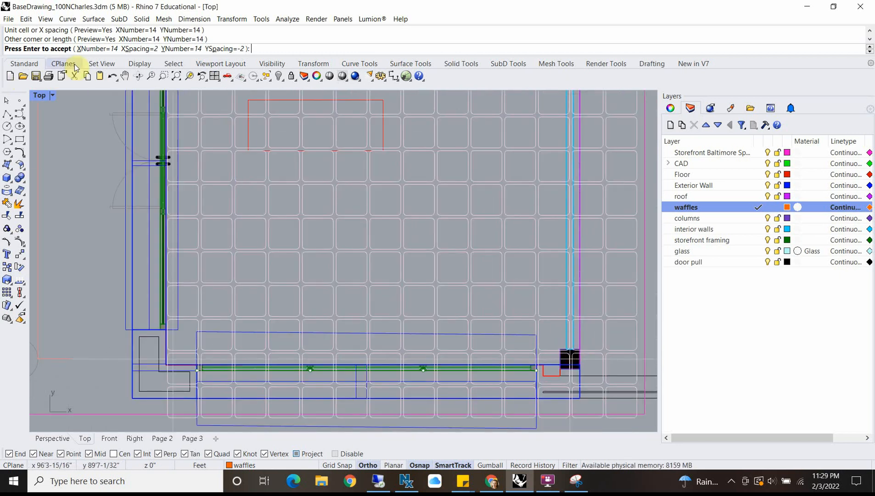
{"action": "left_click", "coordinate": [105, 49]}
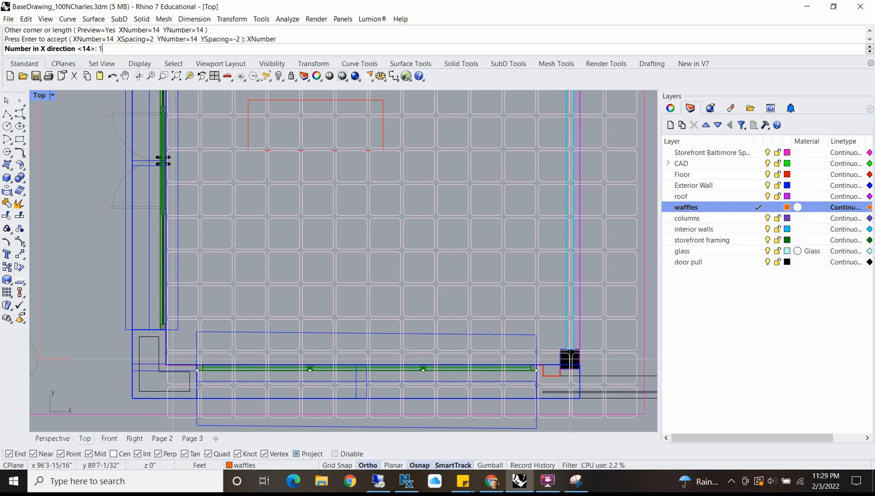
{"action": "key", "text": "Return"}
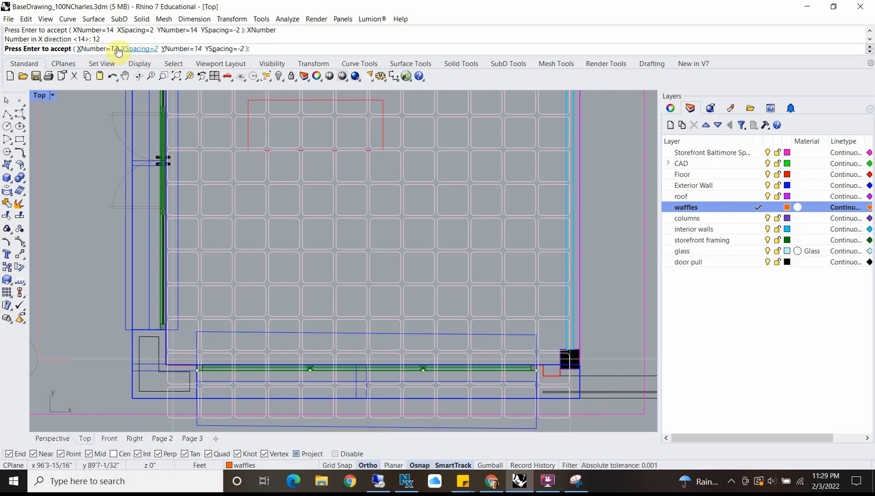
{"action": "left_click", "coordinate": [193, 49]}
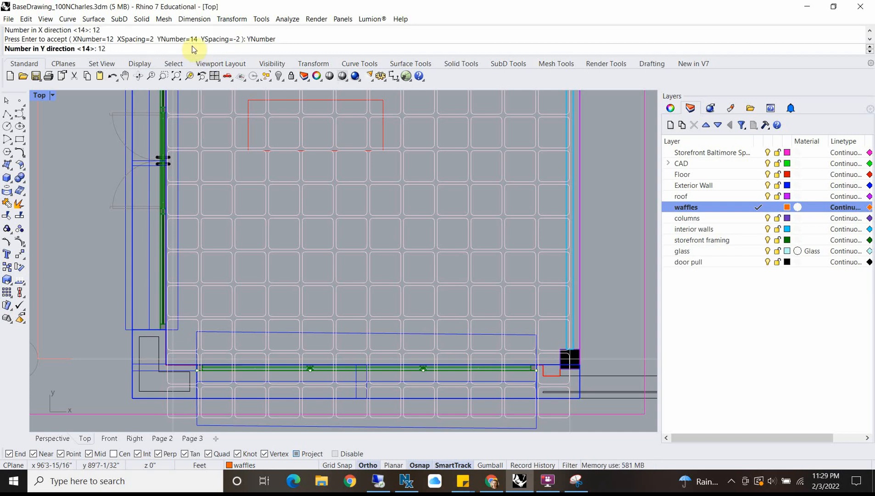
{"action": "key", "text": "Return"}
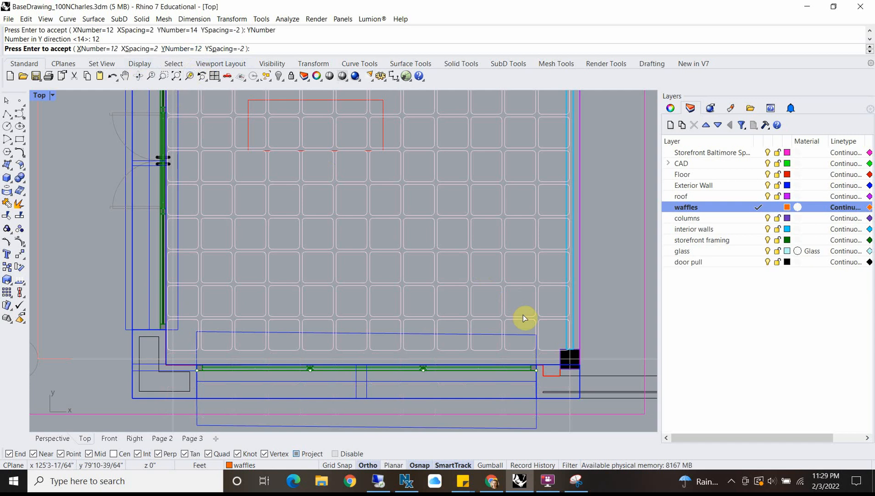
{"action": "key", "text": "Return"}
Step: Examine how the waffle grid fits against the columns and walls at the building's upper and lower corners
{"action": "scroll", "coordinate": [395, 340], "scroll_direction": "down", "scroll_amount": 8}
{"action": "scroll", "coordinate": [404, 189], "scroll_direction": "up", "scroll_amount": 8}
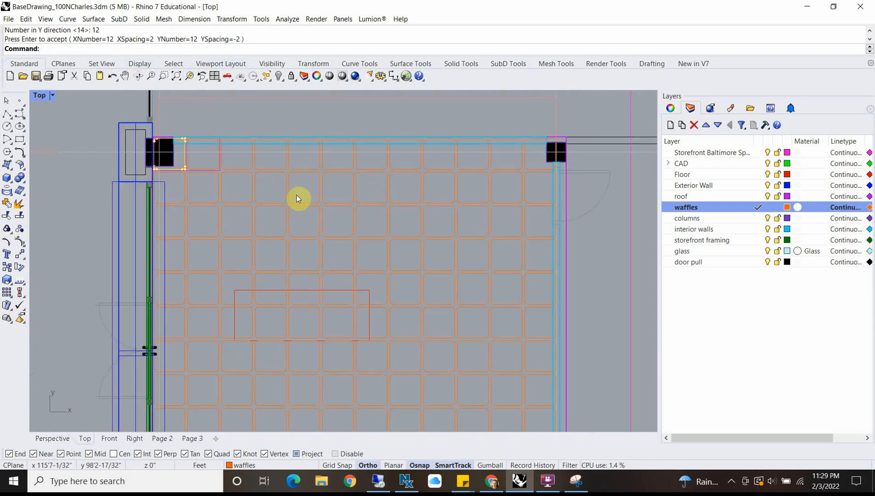
{"action": "scroll", "coordinate": [179, 166], "scroll_direction": "up", "scroll_amount": 6}
{"action": "scroll", "coordinate": [328, 183], "scroll_direction": "down", "scroll_amount": 12}
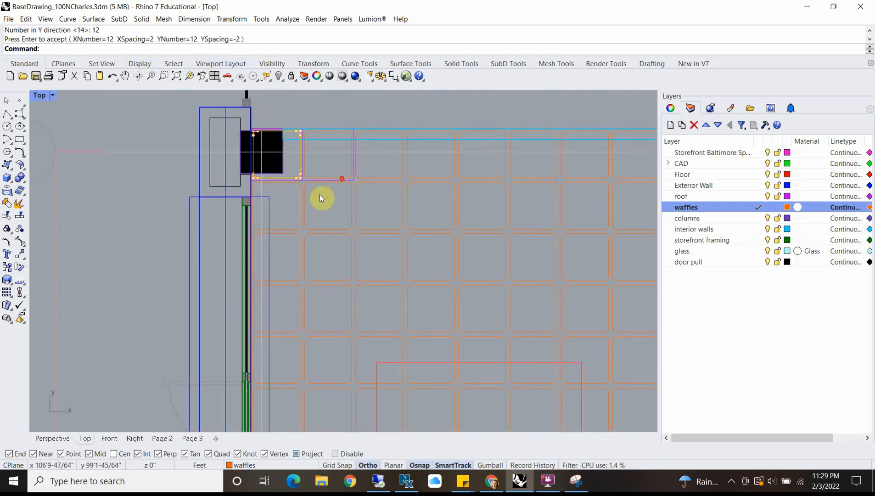
{"action": "right_click_drag", "start_coordinate": [391, 239], "coordinate": [342, 162]}
{"action": "scroll", "coordinate": [343, 165], "scroll_direction": "down", "scroll_amount": 10}
{"action": "right_click_drag", "start_coordinate": [352, 242], "coordinate": [330, 211]}
{"action": "scroll", "coordinate": [286, 323], "scroll_direction": "up", "scroll_amount": 2}
{"action": "scroll", "coordinate": [286, 326], "scroll_direction": "up", "scroll_amount": 2}
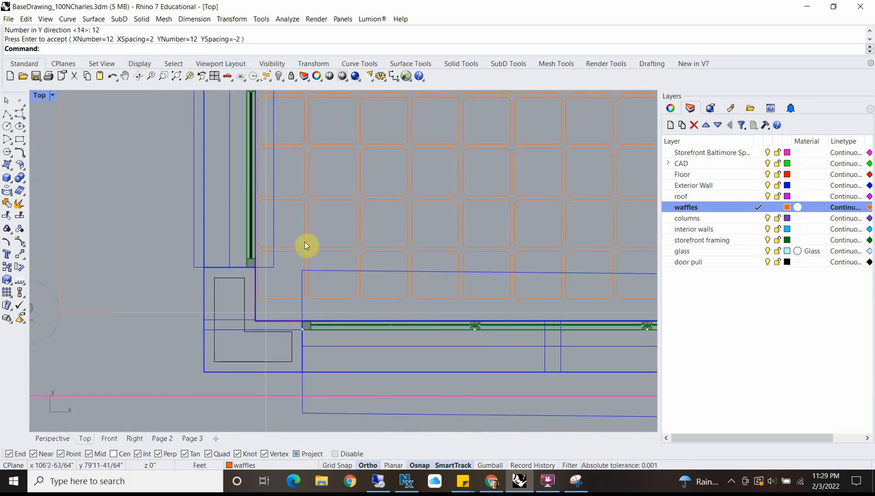
{"action": "scroll", "coordinate": [304, 242], "scroll_direction": "down", "scroll_amount": 3}
Step: Select all objects on the waffles layer and move them straight down about 8 11/16" toward the lower exterior wall
{"action": "right_click", "coordinate": [744, 210]}
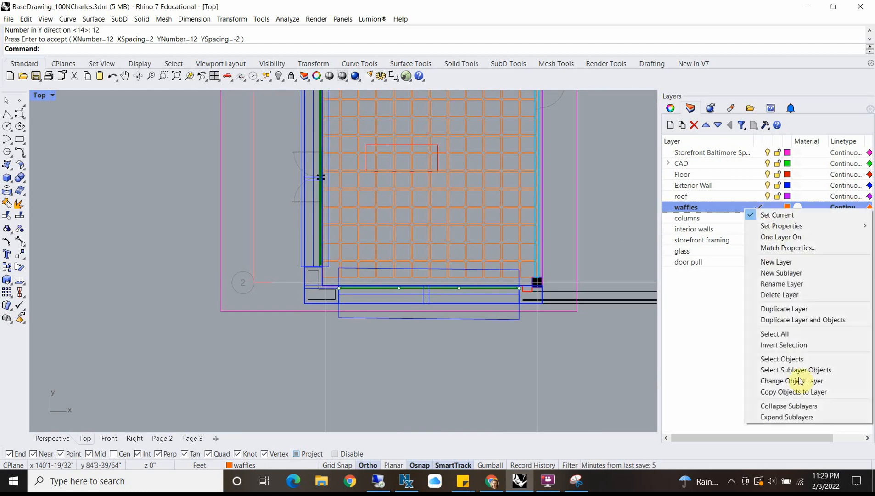
{"action": "left_click", "coordinate": [776, 359]}
{"action": "scroll", "coordinate": [352, 271], "scroll_direction": "up", "scroll_amount": 5}
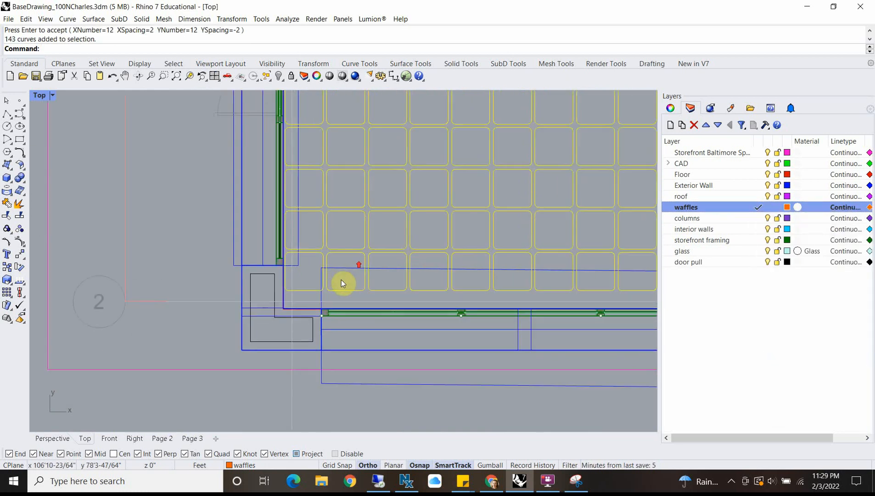
{"action": "type", "text": "M"}
{"action": "key", "text": "Return"}
{"action": "left_click", "coordinate": [182, 223]}
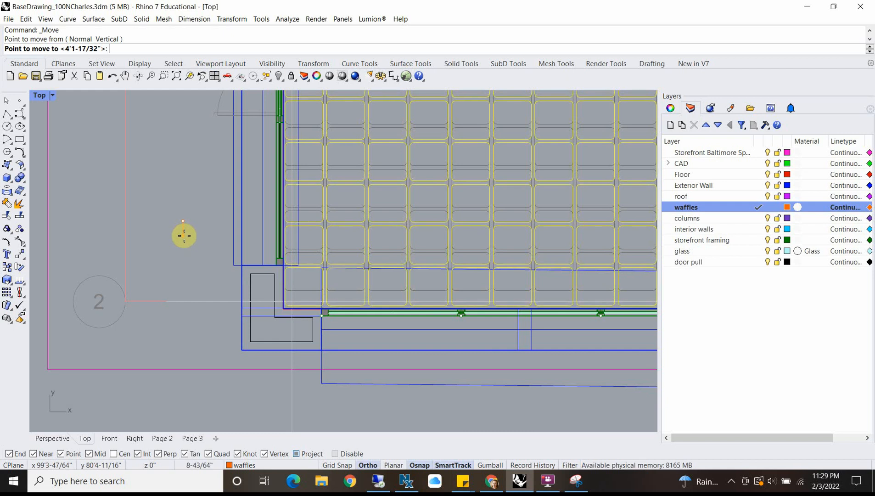
{"action": "left_click", "coordinate": [184, 235]}
Step: Check the moved waffle grid's margins along the roof edges and at all four corners of the room
{"action": "scroll", "coordinate": [184, 231], "scroll_direction": "down", "scroll_amount": 6}
{"action": "scroll", "coordinate": [357, 175], "scroll_direction": "up", "scroll_amount": 10}
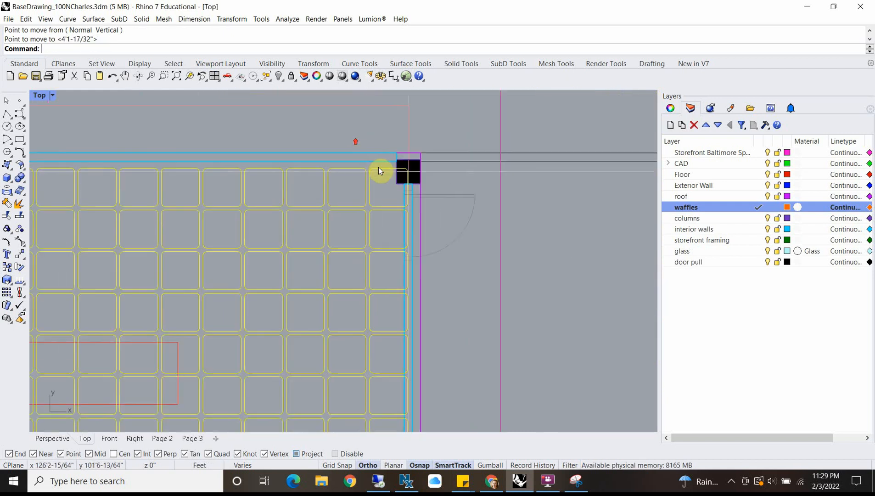
{"action": "right_click_drag", "start_coordinate": [318, 191], "coordinate": [522, 167]}
{"action": "scroll", "coordinate": [361, 193], "scroll_direction": "down", "scroll_amount": 8}
{"action": "right_click_drag", "start_coordinate": [183, 202], "coordinate": [461, 200]}
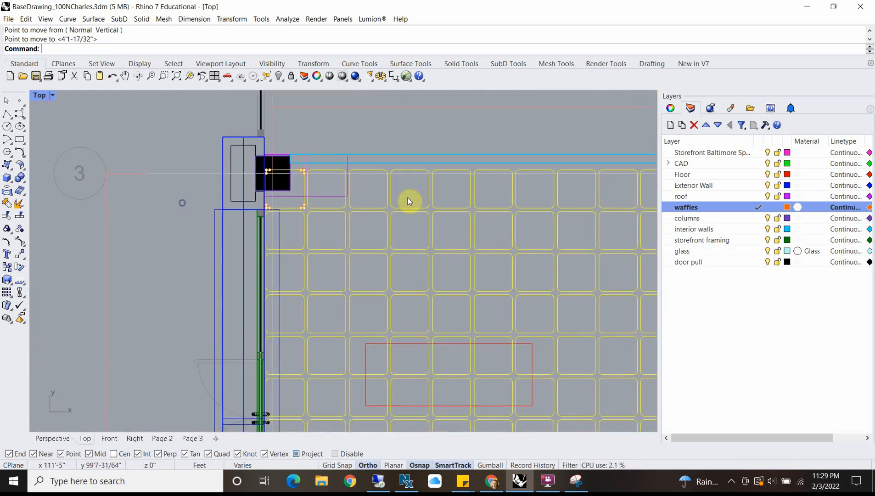
{"action": "scroll", "coordinate": [271, 187], "scroll_direction": "up", "scroll_amount": 4}
{"action": "scroll", "coordinate": [272, 166], "scroll_direction": "down", "scroll_amount": 6}
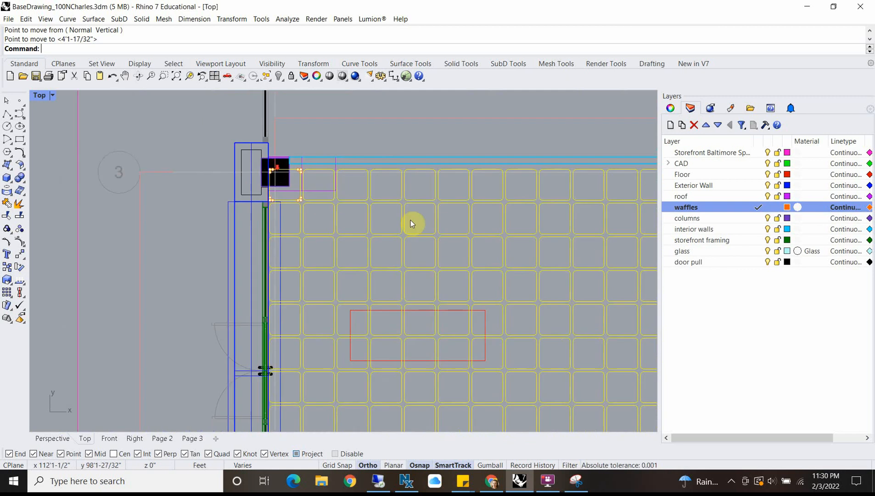
{"action": "right_click_drag", "start_coordinate": [410, 220], "coordinate": [390, 149]}
{"action": "scroll", "coordinate": [289, 328], "scroll_direction": "down", "scroll_amount": 3}
{"action": "scroll", "coordinate": [322, 362], "scroll_direction": "up", "scroll_amount": 5}
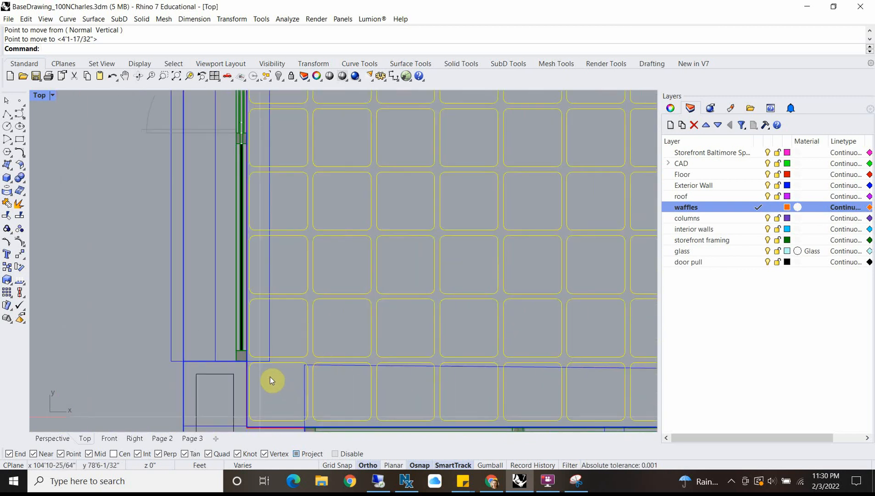
{"action": "right_click_drag", "start_coordinate": [271, 381], "coordinate": [264, 318]}
{"action": "scroll", "coordinate": [614, 283], "scroll_direction": "up", "scroll_amount": 6}
{"action": "right_click_drag", "start_coordinate": [569, 281], "coordinate": [308, 267]}
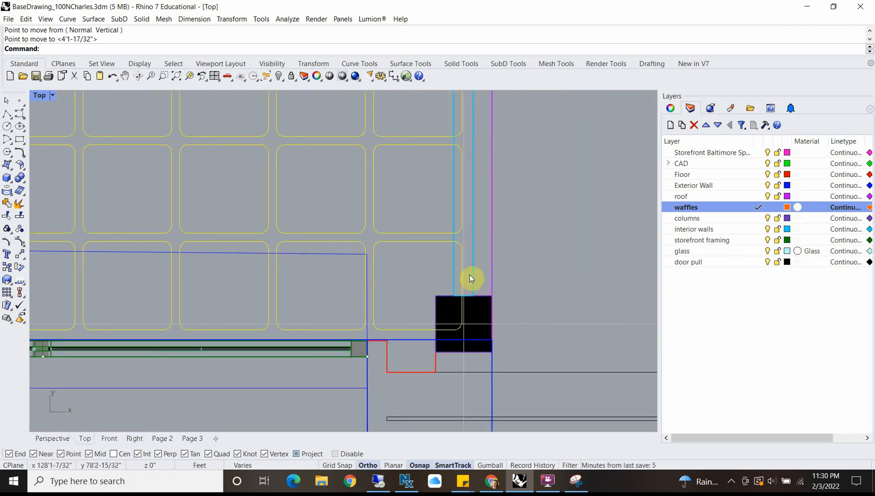
{"action": "scroll", "coordinate": [463, 267], "scroll_direction": "down", "scroll_amount": 7}
{"action": "scroll", "coordinate": [438, 239], "scroll_direction": "down", "scroll_amount": 7}
{"action": "right_click_drag", "start_coordinate": [267, 218], "coordinate": [319, 231]}
{"action": "scroll", "coordinate": [276, 262], "scroll_direction": "up", "scroll_amount": 9}
{"action": "scroll", "coordinate": [277, 262], "scroll_direction": "down", "scroll_amount": 11}
{"action": "right_click_drag", "start_coordinate": [353, 171], "coordinate": [357, 217]}
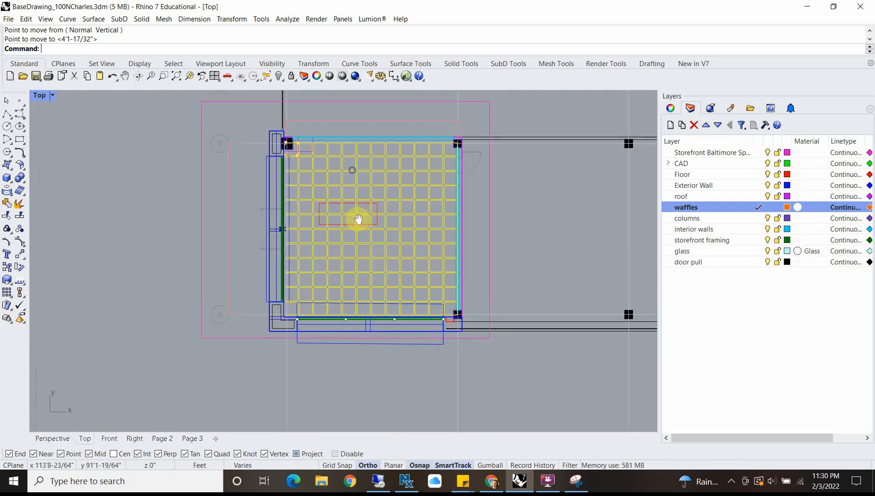
Step: Scale the waffle grid in X only with Scale1D from its left edge, bringing the right edge inside the interior wall at about 23'6-1/2"
{"action": "scroll", "coordinate": [387, 136], "scroll_direction": "up", "scroll_amount": 6}
{"action": "scroll", "coordinate": [387, 136], "scroll_direction": "up", "scroll_amount": 2}
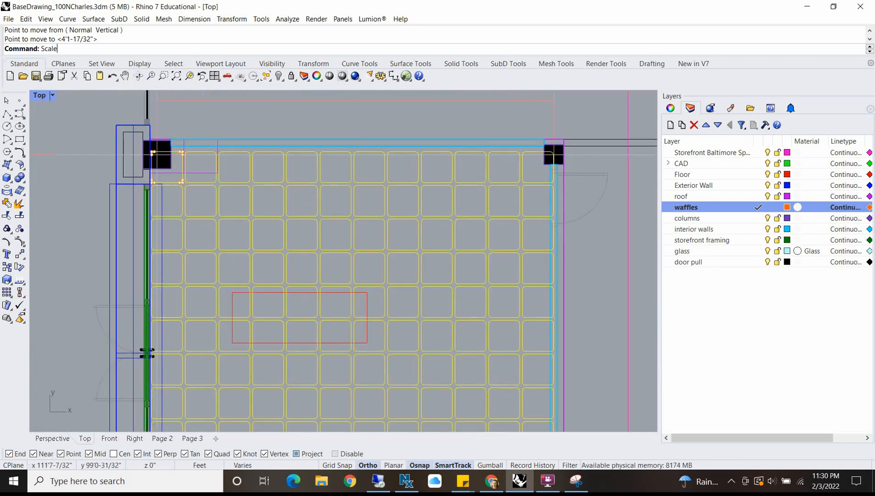
{"action": "type", "text": "1D"}
{"action": "key", "text": "Return"}
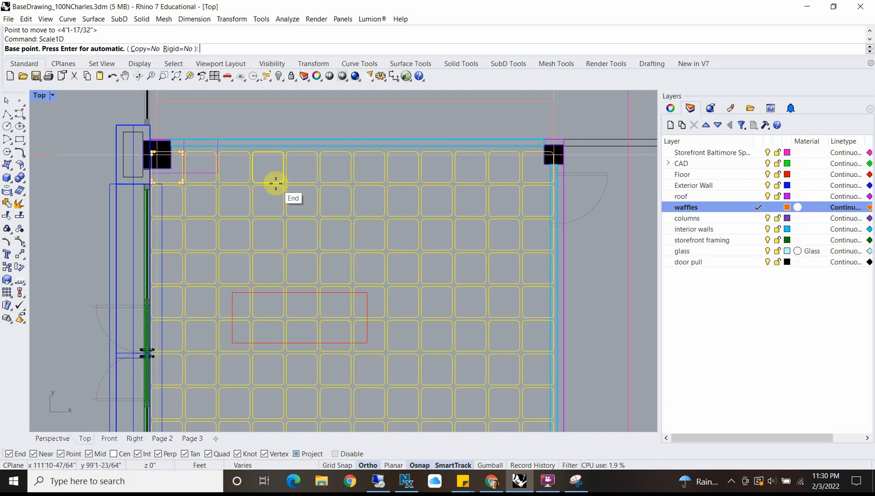
{"action": "left_click", "coordinate": [148, 198]}
{"action": "scroll", "coordinate": [596, 199], "scroll_direction": "up", "scroll_amount": 2}
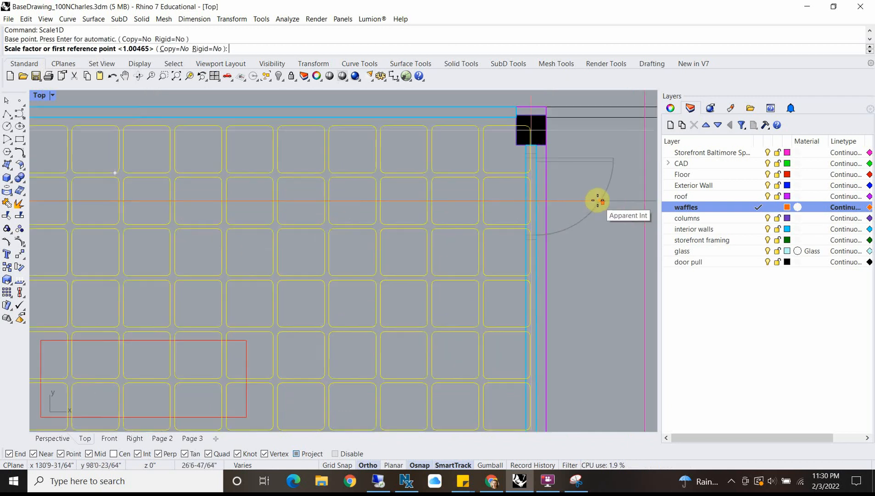
{"action": "scroll", "coordinate": [507, 199], "scroll_direction": "up", "scroll_amount": 4}
{"action": "left_click", "coordinate": [495, 200]}
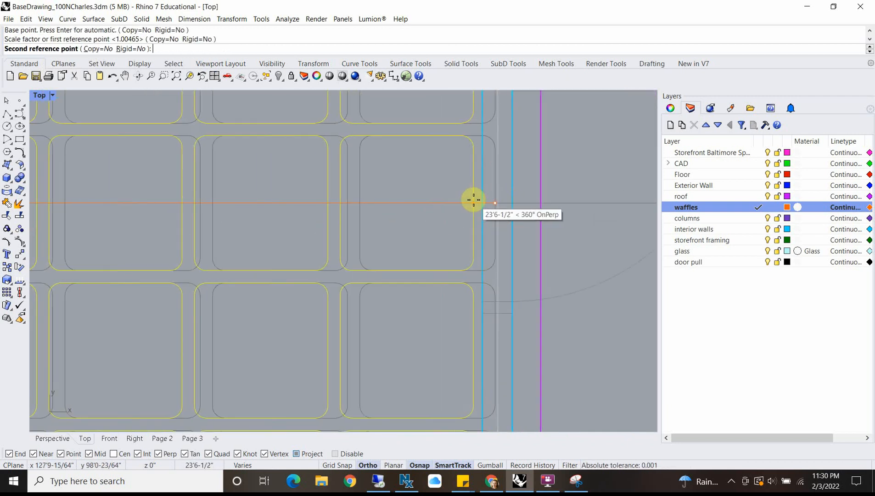
{"action": "left_click", "coordinate": [475, 200]}
Step: Check the scaled grid's overall fit in plan and restore the four-viewport layout
{"action": "scroll", "coordinate": [403, 215], "scroll_direction": "down", "scroll_amount": 6}
{"action": "scroll", "coordinate": [381, 220], "scroll_direction": "up", "scroll_amount": 3}
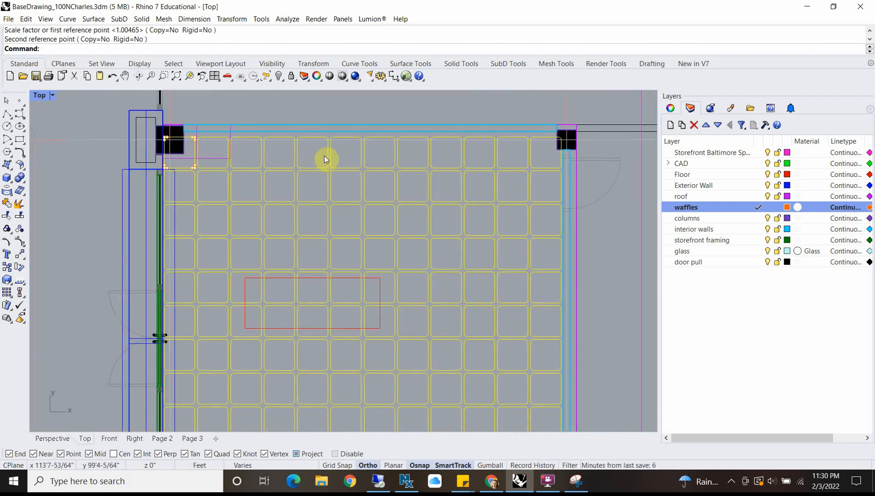
{"action": "scroll", "coordinate": [310, 156], "scroll_direction": "down", "scroll_amount": 2}
{"action": "scroll", "coordinate": [323, 360], "scroll_direction": "up", "scroll_amount": 2}
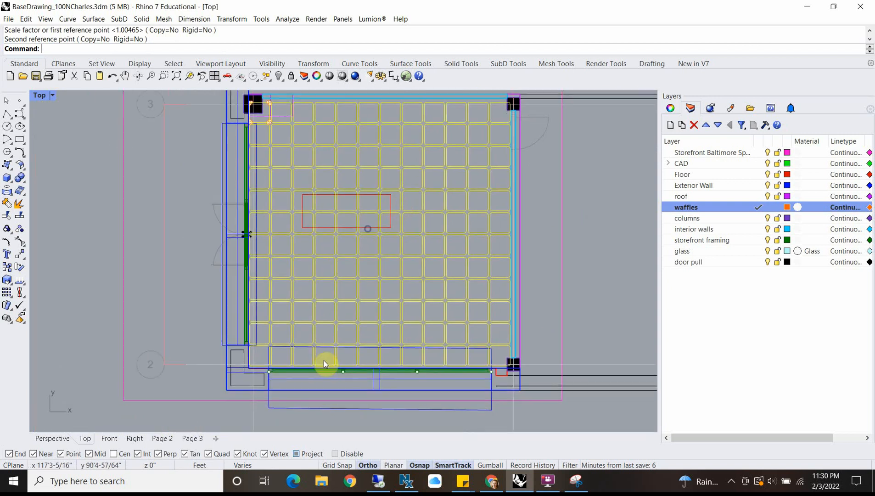
{"action": "scroll", "coordinate": [281, 345], "scroll_direction": "up", "scroll_amount": 4}
{"action": "scroll", "coordinate": [269, 319], "scroll_direction": "down", "scroll_amount": 6}
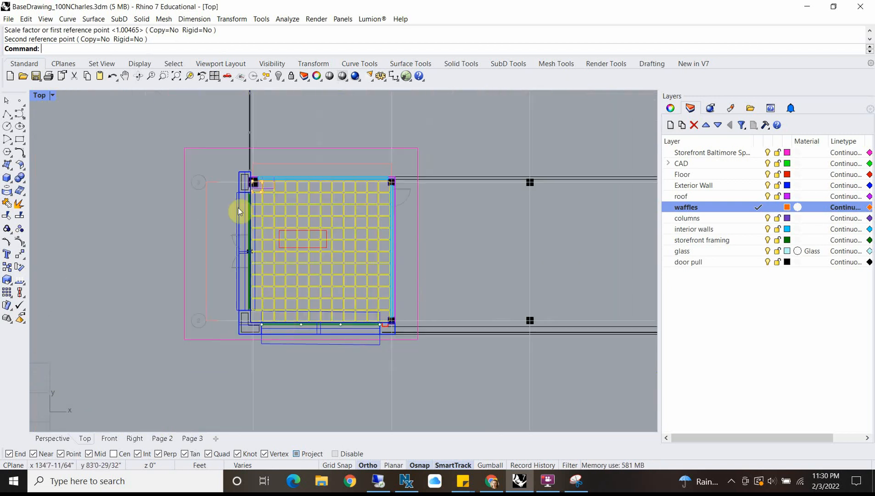
{"action": "double_click", "coordinate": [39, 96]}
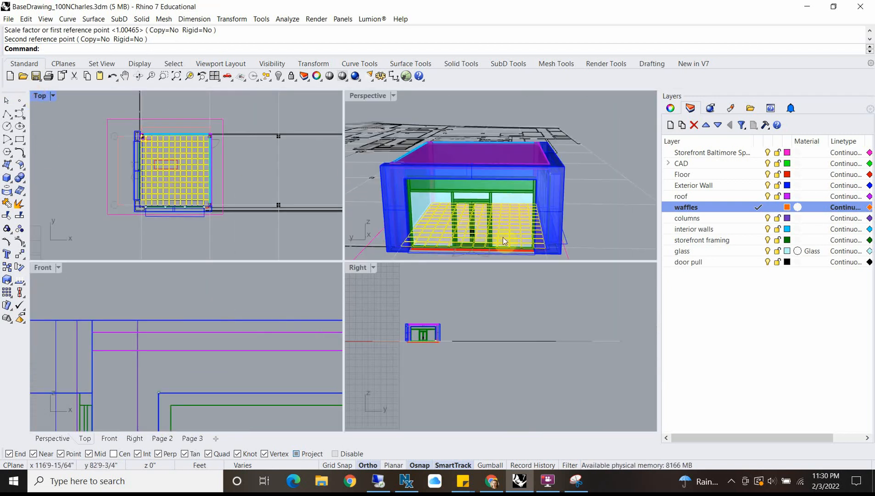
Step: Select all curves on the waffles layer and move them straight up about 12'8-1/4", close below the roof slab
{"action": "scroll", "coordinate": [425, 343], "scroll_direction": "up", "scroll_amount": 3}
{"action": "double_click", "coordinate": [356, 268]}
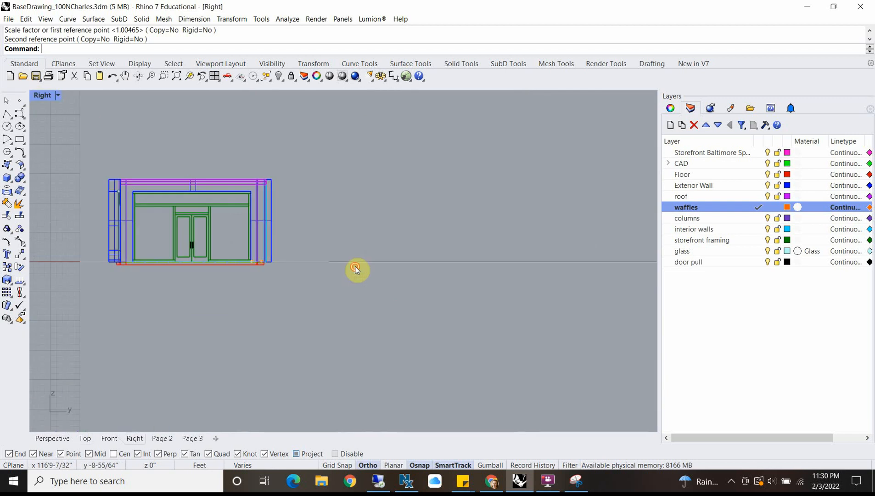
{"action": "right_click", "coordinate": [737, 206]}
{"action": "left_click", "coordinate": [785, 366]}
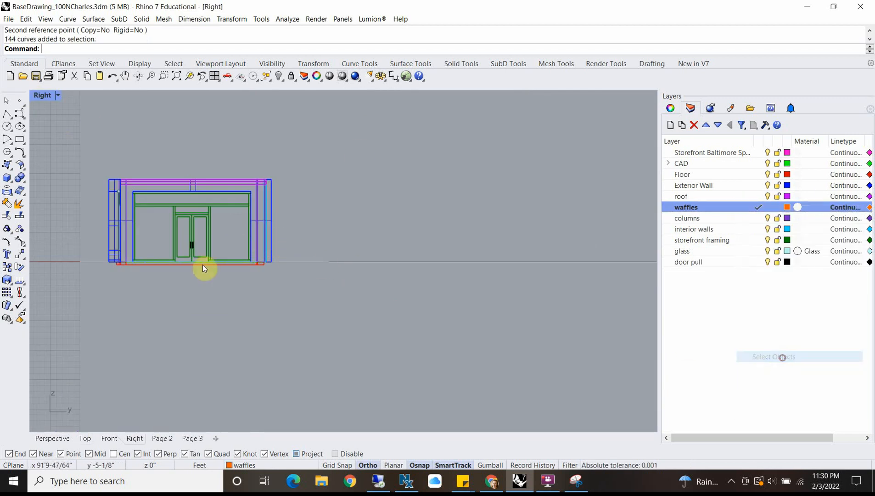
{"action": "scroll", "coordinate": [117, 237], "scroll_direction": "up", "scroll_amount": 3}
{"action": "type", "text": "m"}
{"action": "key", "text": "Return"}
{"action": "left_click", "coordinate": [487, 262]}
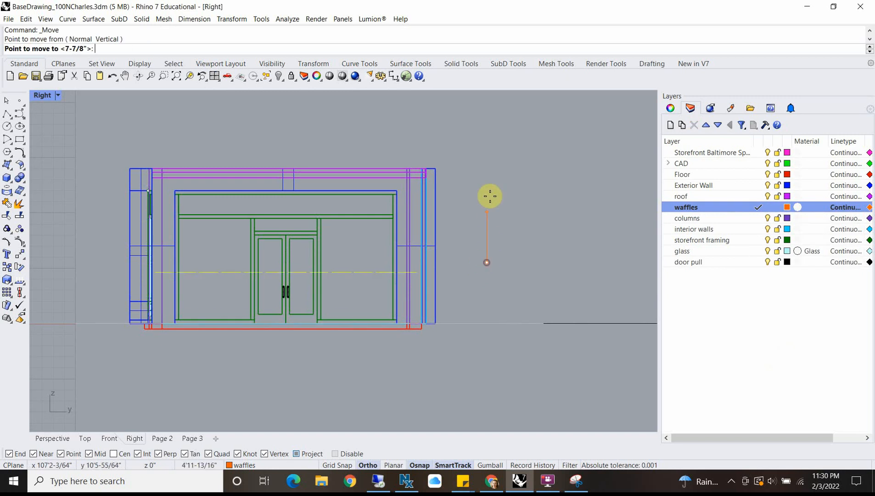
{"action": "left_click", "coordinate": [489, 123]}
{"action": "scroll", "coordinate": [149, 169], "scroll_direction": "up", "scroll_amount": 4}
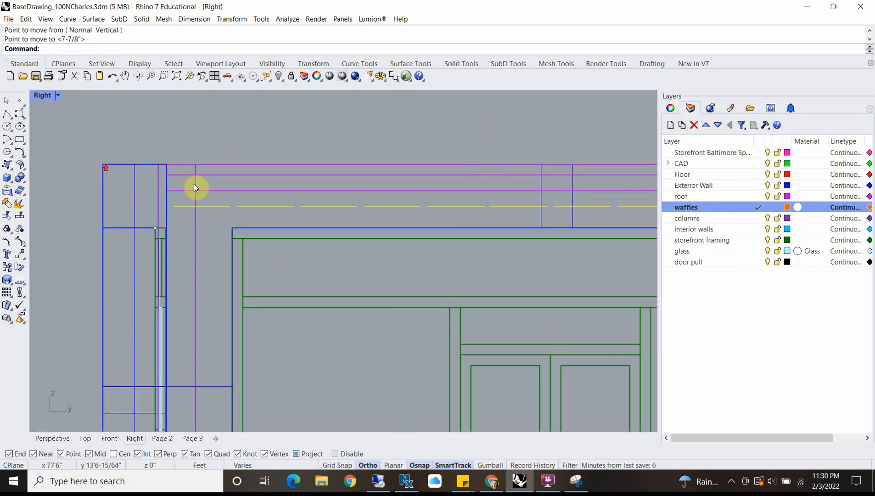
Step: Raise the waffle curves a further 4-1/4" or so, leaving them just under the roof slab's underside
{"action": "scroll", "coordinate": [218, 215], "scroll_direction": "up", "scroll_amount": 2}
{"action": "type", "text": "m"}
{"action": "key", "text": "Return"}
{"action": "left_click", "coordinate": [223, 278]}
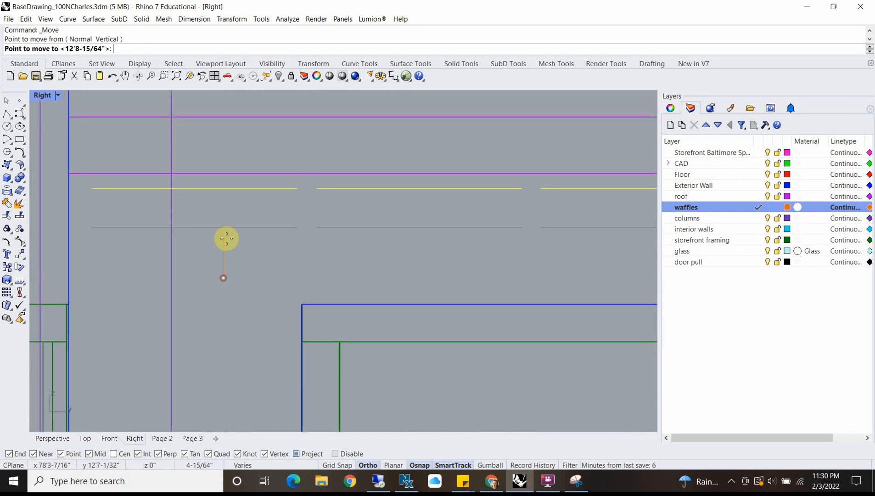
{"action": "left_click", "coordinate": [225, 240]}
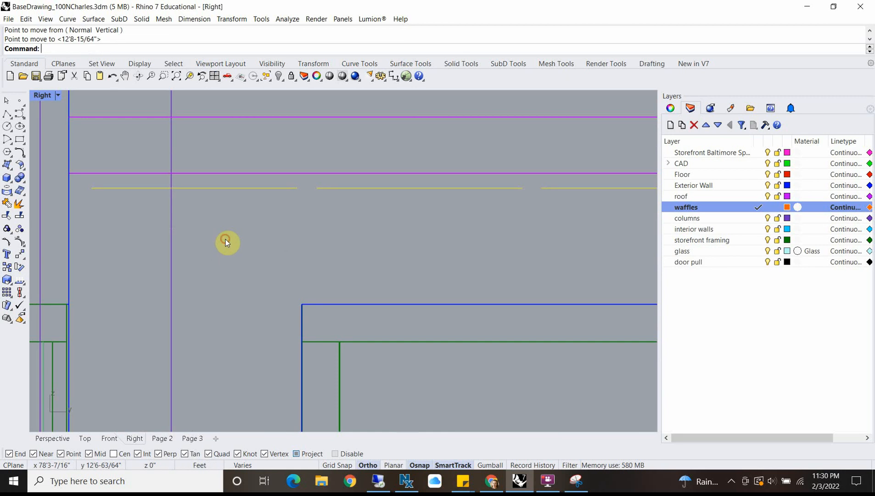
Step: Extrude the waffle curves upward as solids, about 5-5/8" into the roof slab, and restore the four-viewport layout
{"action": "type", "text": "extr"}
{"action": "key", "text": "Return"}
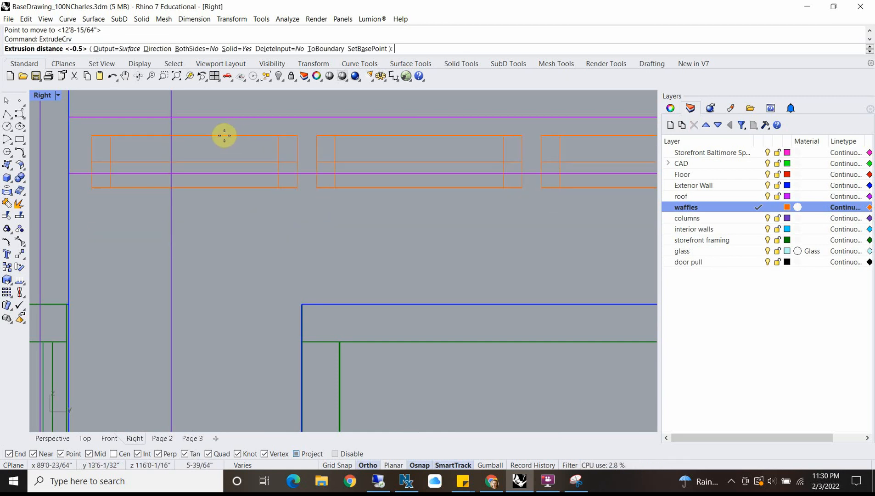
{"action": "left_click", "coordinate": [225, 136]}
{"action": "scroll", "coordinate": [301, 158], "scroll_direction": "down", "scroll_amount": 6}
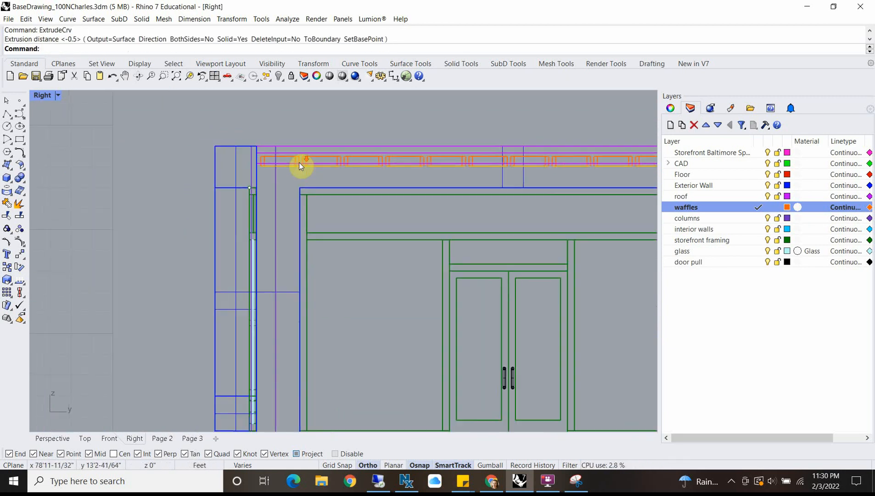
{"action": "double_click", "coordinate": [42, 95]}
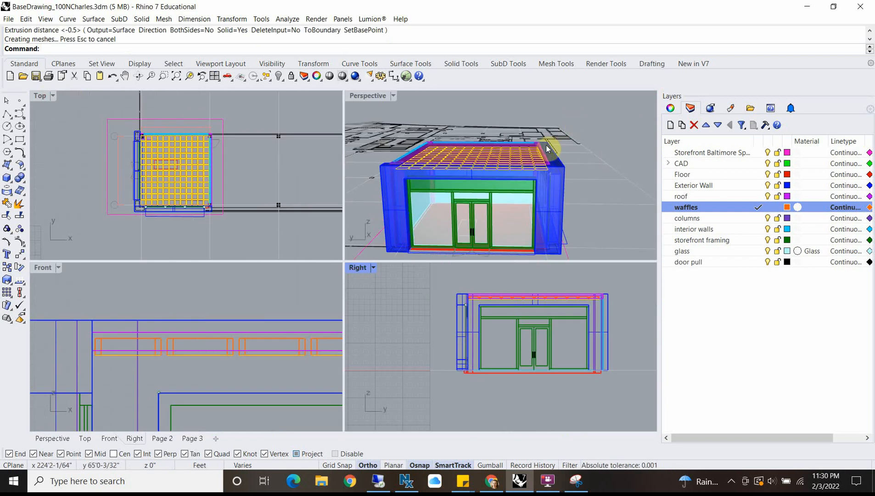
{"action": "scroll", "coordinate": [546, 147], "scroll_direction": "up", "scroll_amount": 5}
{"action": "key", "text": "Escape"}
Step: Subtract all objects on the waffles layer from the roof slab with BooleanDifference
{"action": "double_click", "coordinate": [359, 96]}
{"action": "right_click_drag", "start_coordinate": [374, 192], "coordinate": [411, 311]}
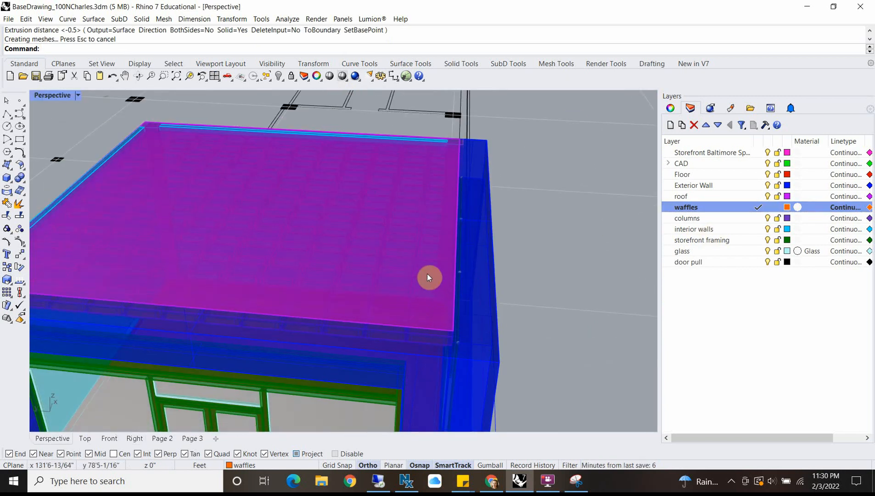
{"action": "double_click", "coordinate": [57, 97]}
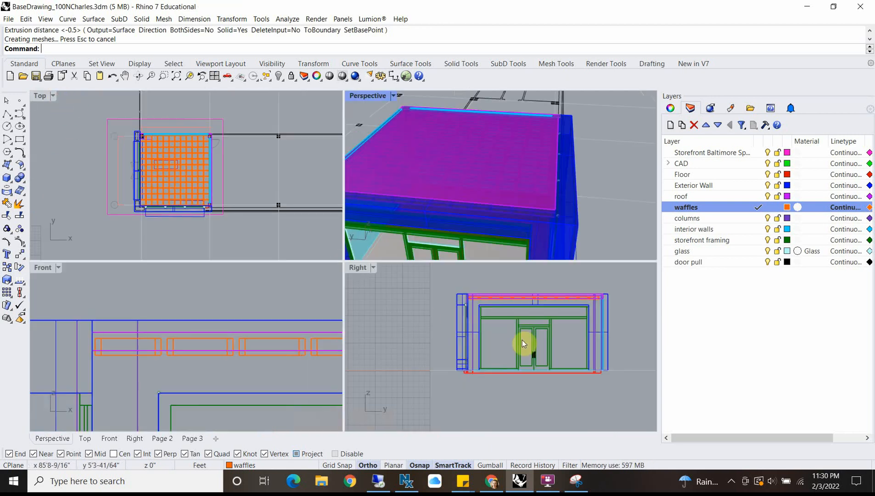
{"action": "scroll", "coordinate": [494, 303], "scroll_direction": "up", "scroll_amount": 4}
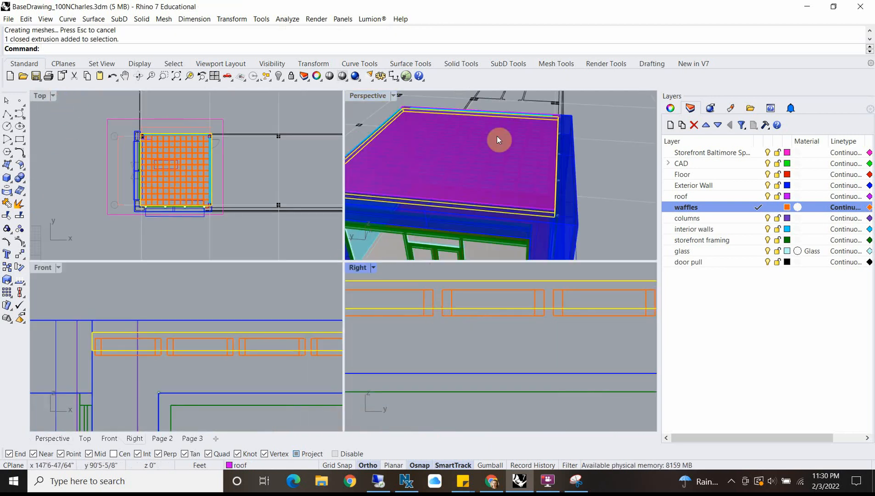
{"action": "right_click_drag", "start_coordinate": [498, 139], "coordinate": [524, 122]}
{"action": "scroll", "coordinate": [532, 165], "scroll_direction": "up", "scroll_amount": 5}
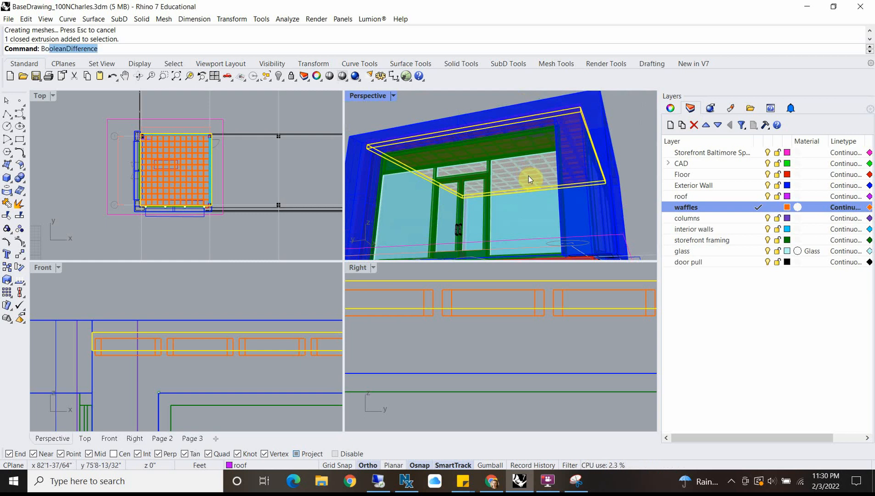
{"action": "type", "text": "Bool"}
{"action": "key", "text": "Return"}
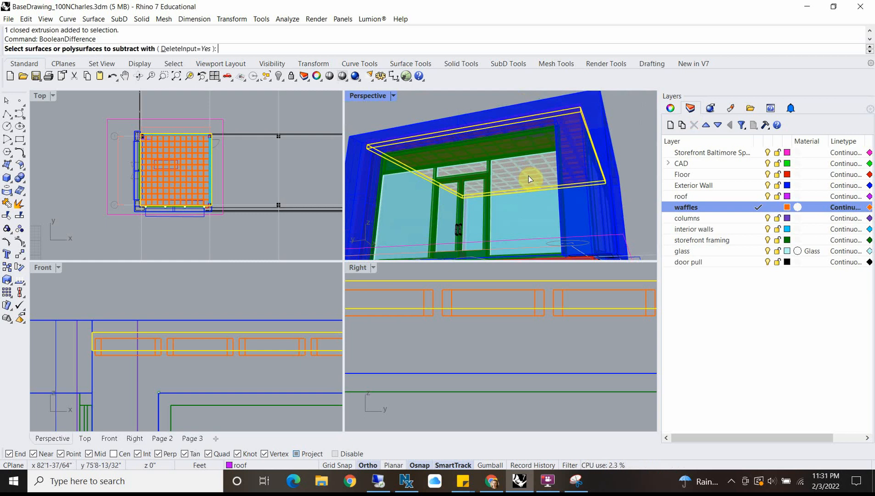
{"action": "right_click", "coordinate": [735, 207]}
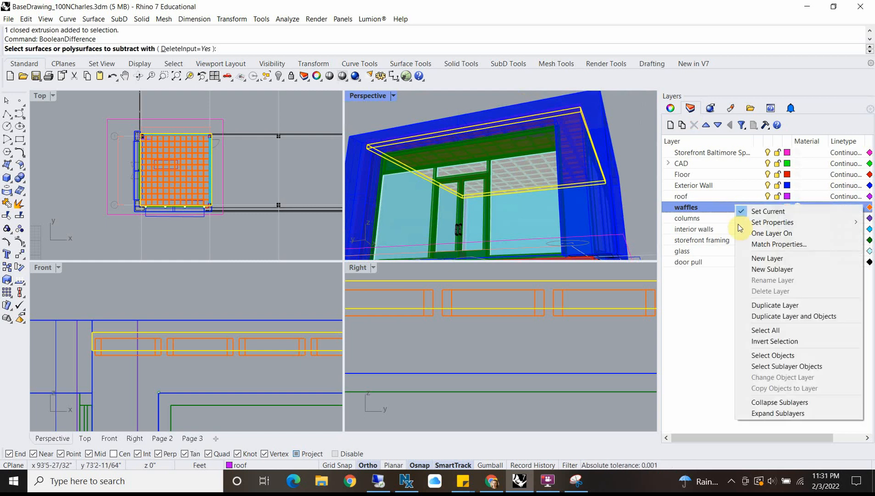
{"action": "left_click", "coordinate": [764, 356]}
{"action": "key", "text": "Return"}
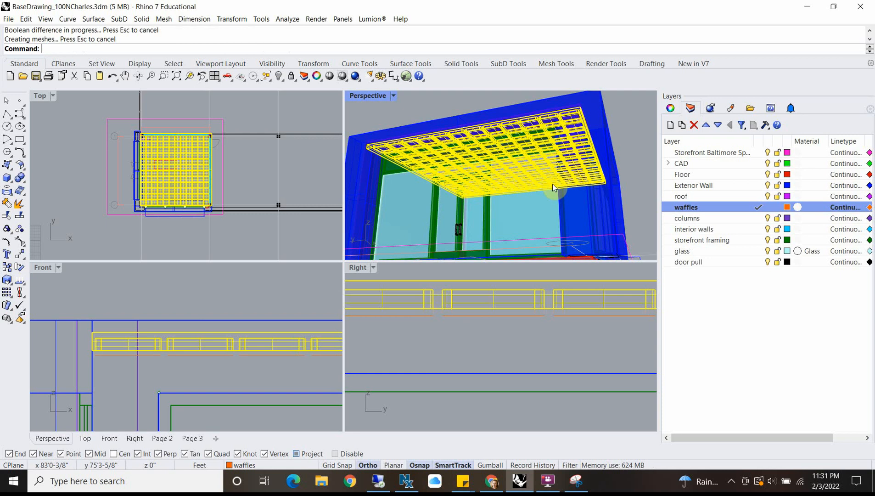
{"action": "left_click", "coordinate": [638, 121]}
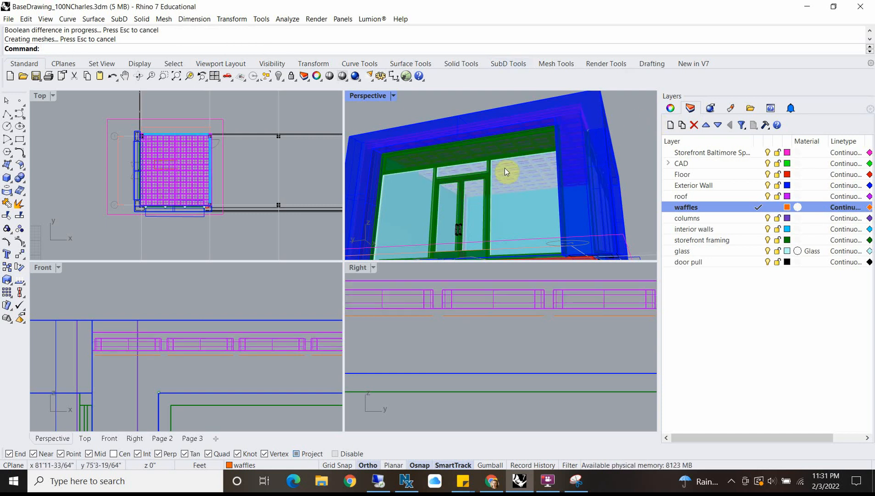
Step: Examine the coffered ceiling through the storefront glass and the roof from above, then the whole building in a maximized perspective view
{"action": "right_click_drag", "start_coordinate": [504, 168], "coordinate": [458, 154]}
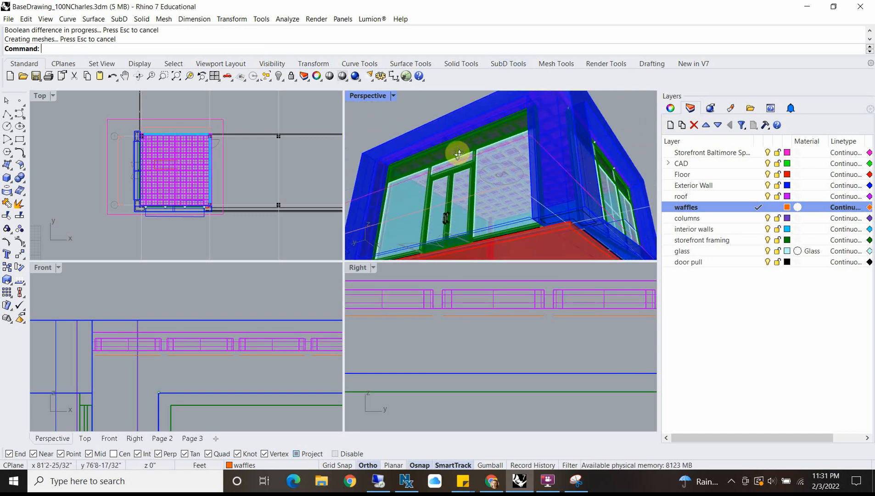
{"action": "scroll", "coordinate": [513, 163], "scroll_direction": "up", "scroll_amount": 10}
{"action": "right_click_drag", "start_coordinate": [519, 164], "coordinate": [452, 95]}
{"action": "left_click", "coordinate": [502, 149]}
{"action": "scroll", "coordinate": [485, 206], "scroll_direction": "down", "scroll_amount": 6}
{"action": "key", "text": "Escape"}
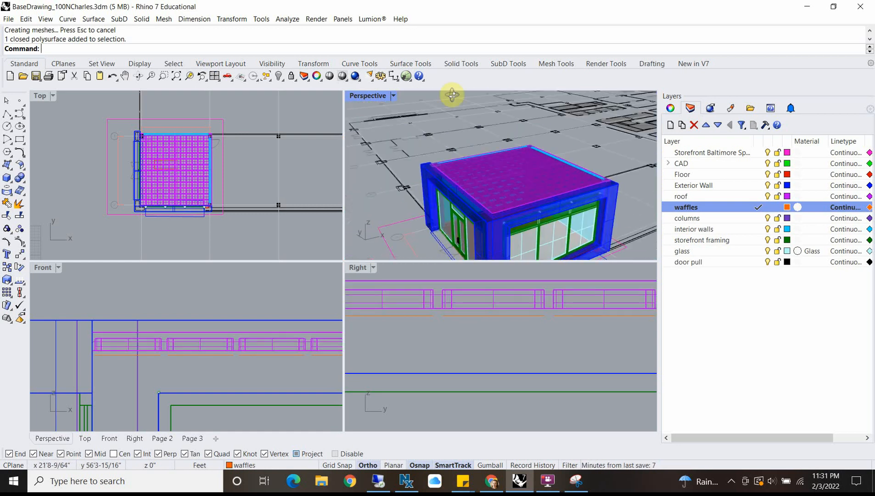
{"action": "scroll", "coordinate": [461, 184], "scroll_direction": "up", "scroll_amount": 3}
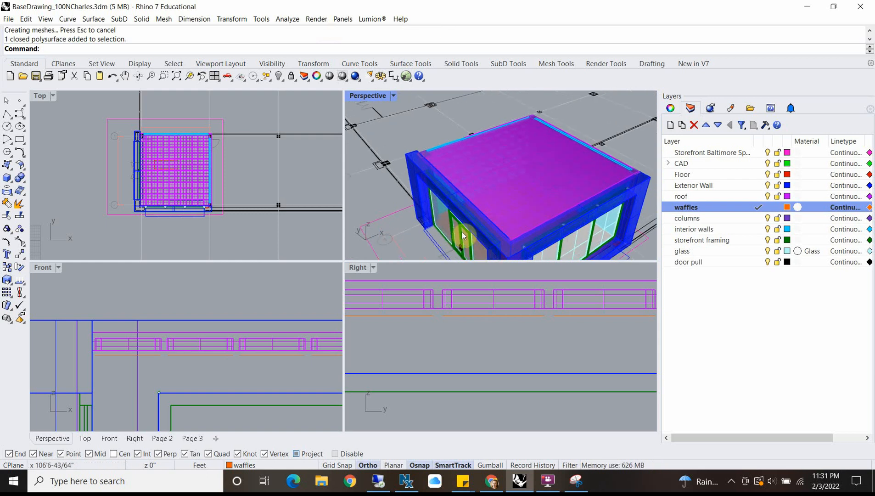
{"action": "right_click_drag", "start_coordinate": [462, 232], "coordinate": [488, 162]}
{"action": "scroll", "coordinate": [470, 158], "scroll_direction": "down", "scroll_amount": 4}
{"action": "double_click", "coordinate": [361, 96]}
{"action": "right_click_drag", "start_coordinate": [361, 104], "coordinate": [359, 314]}
{"action": "scroll", "coordinate": [359, 313], "scroll_direction": "up", "scroll_amount": 3}
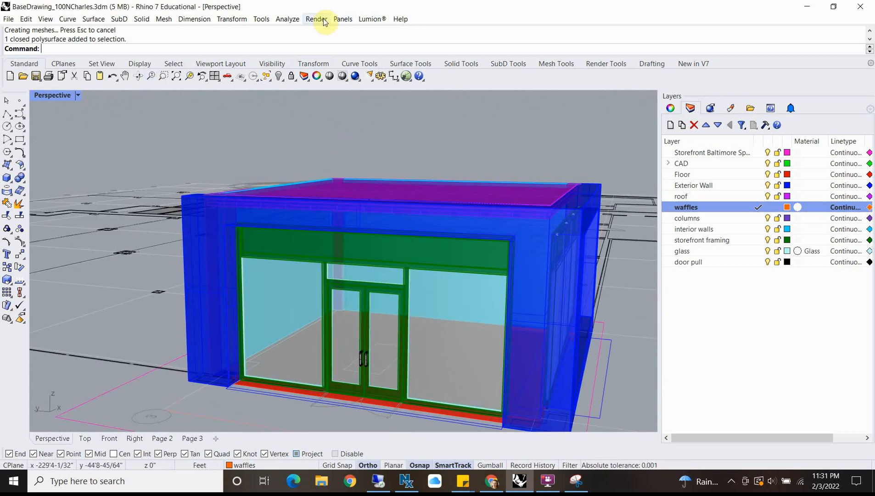
Step: Set the perspective view to the Rendered display mode and view the storefront from its corner
{"action": "left_click", "coordinate": [78, 95]}
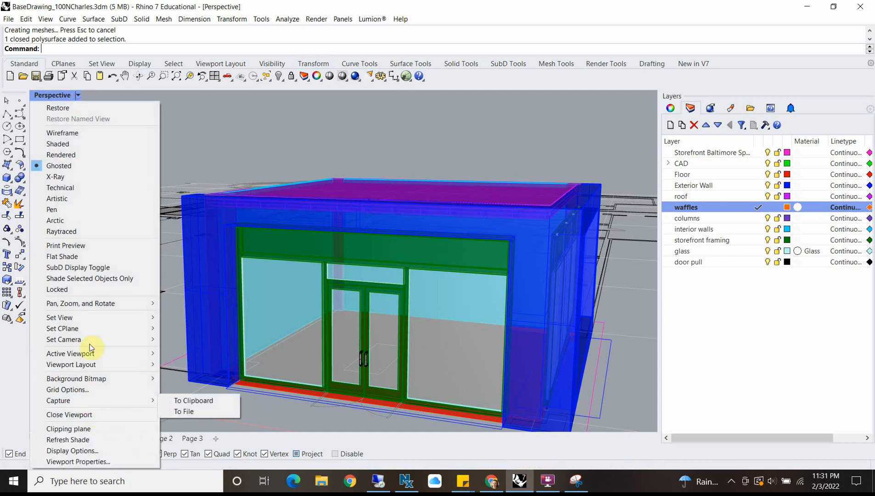
{"action": "mouse_move", "coordinate": [89, 317]}
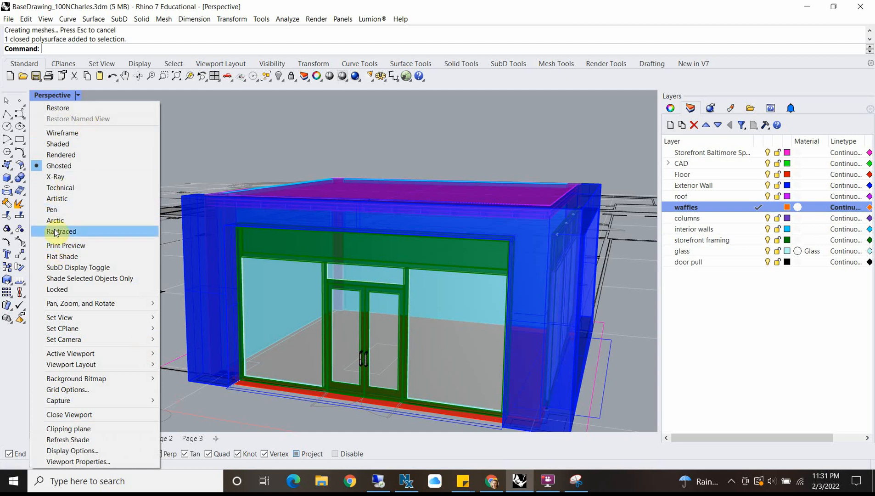
{"action": "left_click", "coordinate": [62, 155]}
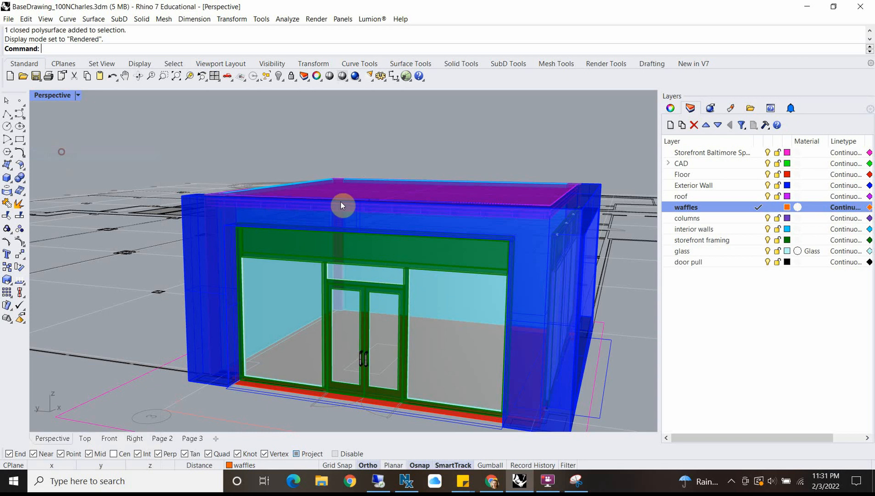
{"action": "right_click_drag", "start_coordinate": [368, 350], "coordinate": [116, 125]}
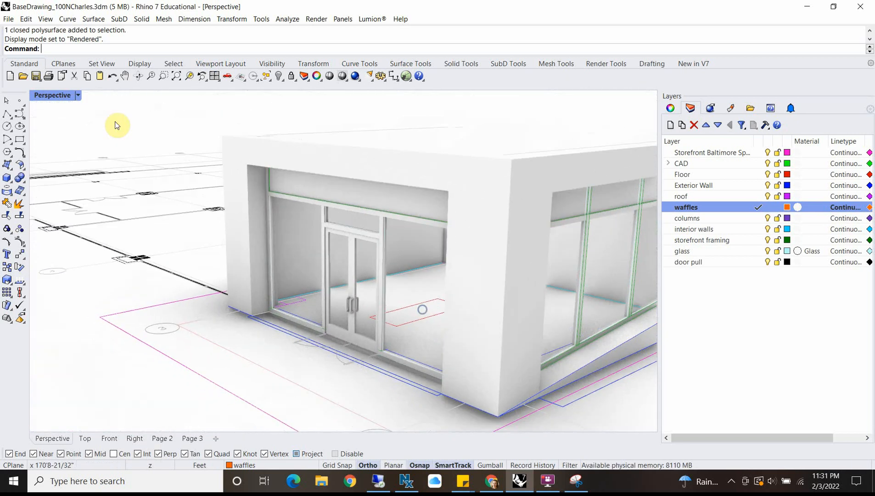
Step: Set the perspective view to the Raytraced display mode and view the entrance front from a low angle
{"action": "left_click", "coordinate": [77, 95]}
{"action": "left_click", "coordinate": [67, 231]}
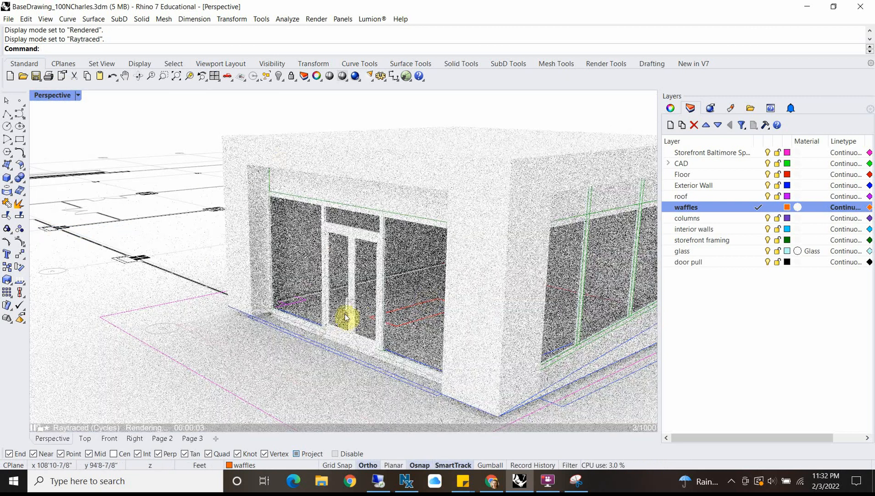
{"action": "right_click_drag", "start_coordinate": [396, 311], "coordinate": [394, 312], "text": "shift"}
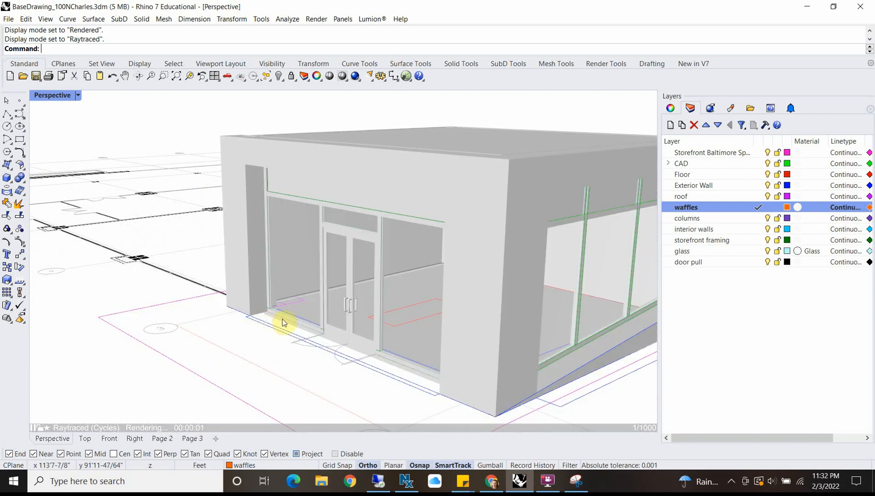
{"action": "right_click_drag", "start_coordinate": [282, 322], "coordinate": [322, 299]}
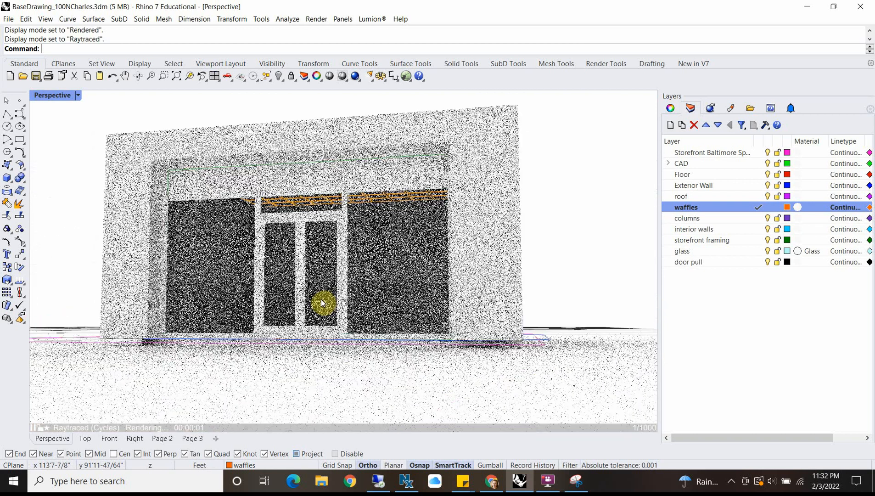
Step: Return the perspective view to the Rendered display mode and view the building from above
{"action": "left_click", "coordinate": [78, 95]}
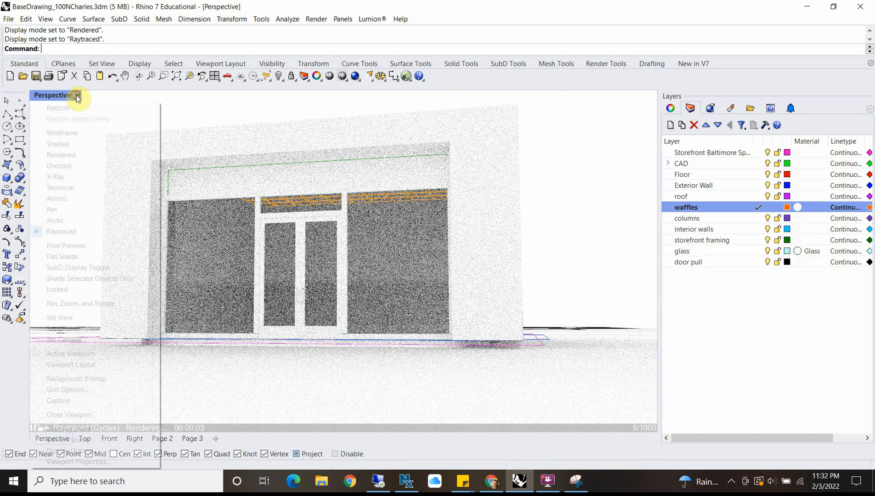
{"action": "left_click", "coordinate": [68, 154]}
{"action": "right_click_drag", "start_coordinate": [319, 189], "coordinate": [432, 327]}
{"action": "scroll", "coordinate": [469, 277], "scroll_direction": "up", "scroll_amount": 5}
{"action": "scroll", "coordinate": [387, 299], "scroll_direction": "down", "scroll_amount": 10}
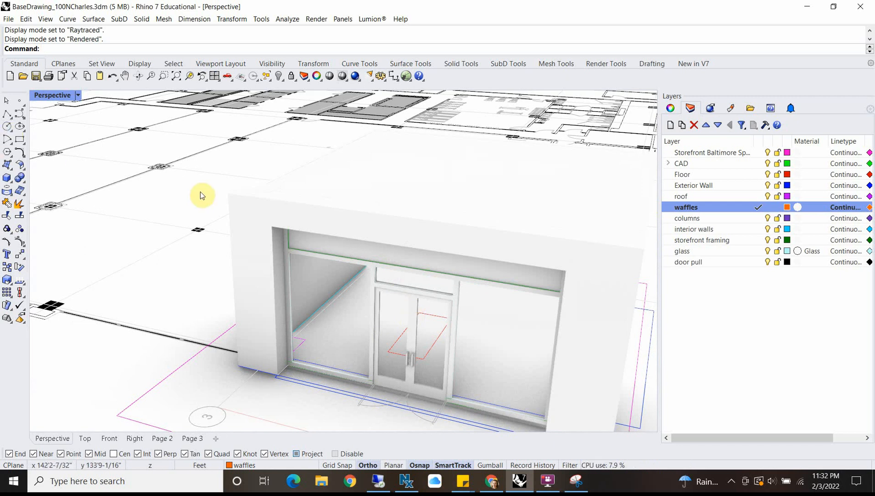
Step: Turn off tangent edges and curves in the Rendered mode's display options and apply the change
{"action": "left_click", "coordinate": [74, 95]}
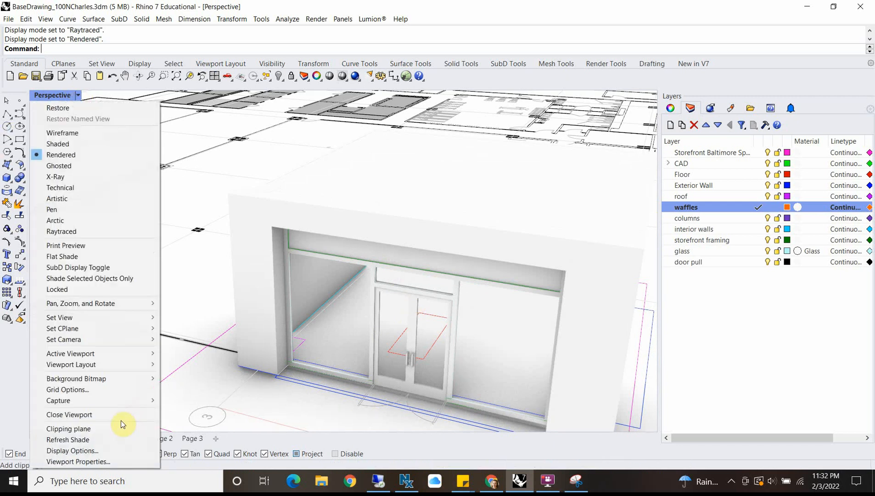
{"action": "left_click", "coordinate": [99, 454]}
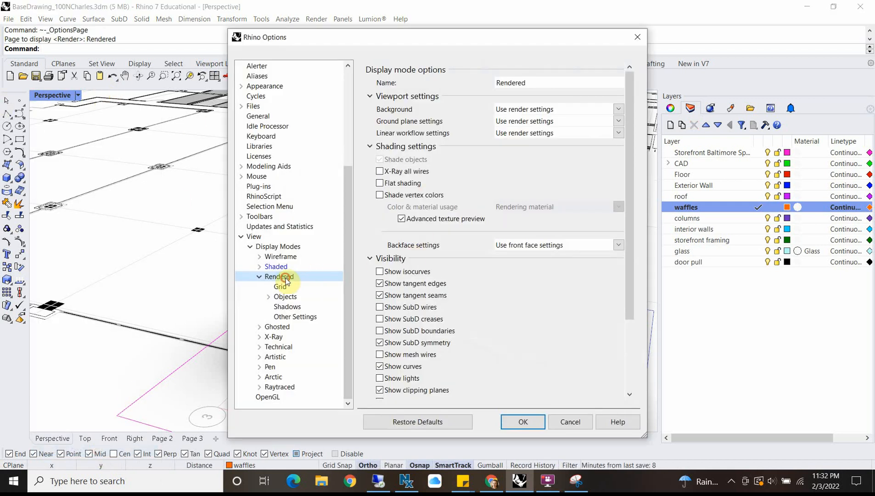
{"action": "left_click", "coordinate": [379, 283]}
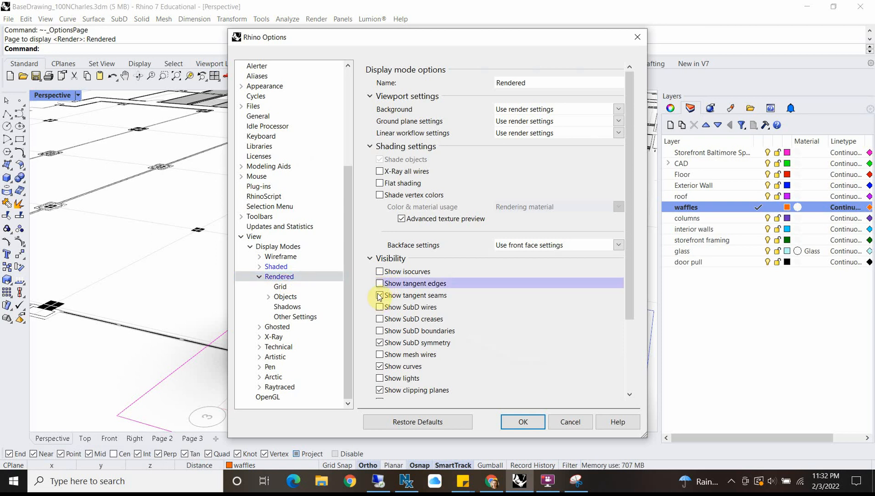
{"action": "left_click", "coordinate": [380, 366]}
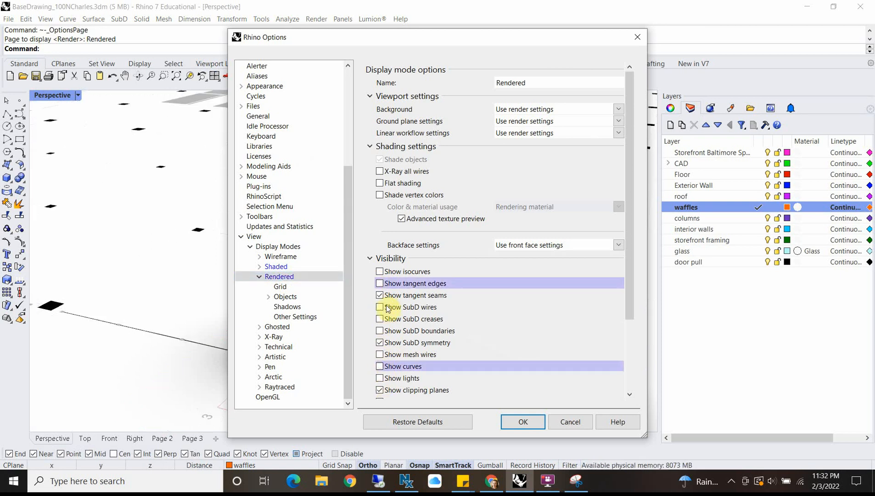
{"action": "left_click_drag", "start_coordinate": [320, 46], "coordinate": [489, 16]}
{"action": "left_click", "coordinate": [699, 406]}
Step: Examine the rendered storefront without curves from close up and from a distance
{"action": "right_click_drag", "start_coordinate": [370, 322], "coordinate": [390, 278]}
{"action": "scroll", "coordinate": [493, 298], "scroll_direction": "up", "scroll_amount": 5}
{"action": "right_click_drag", "start_coordinate": [466, 264], "coordinate": [408, 328]}
{"action": "scroll", "coordinate": [449, 317], "scroll_direction": "down", "scroll_amount": 5}
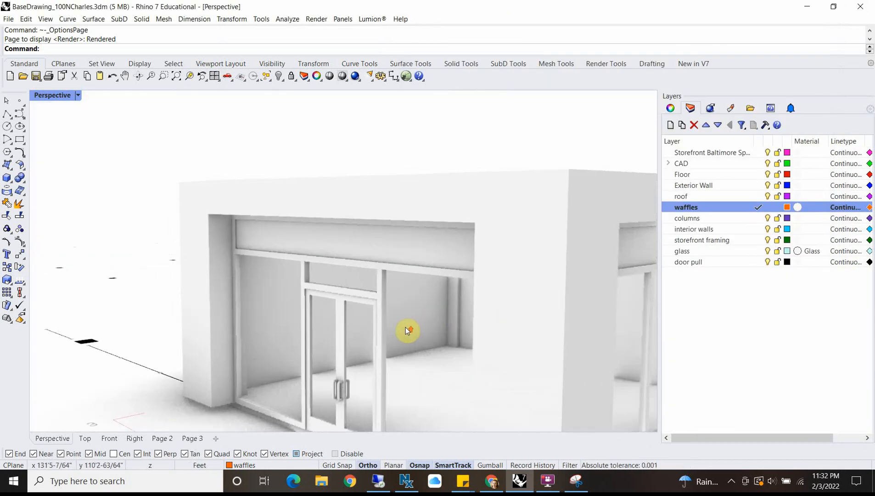
{"action": "scroll", "coordinate": [507, 301], "scroll_direction": "up", "scroll_amount": 5}
{"action": "right_click_drag", "start_coordinate": [506, 300], "coordinate": [453, 301]}
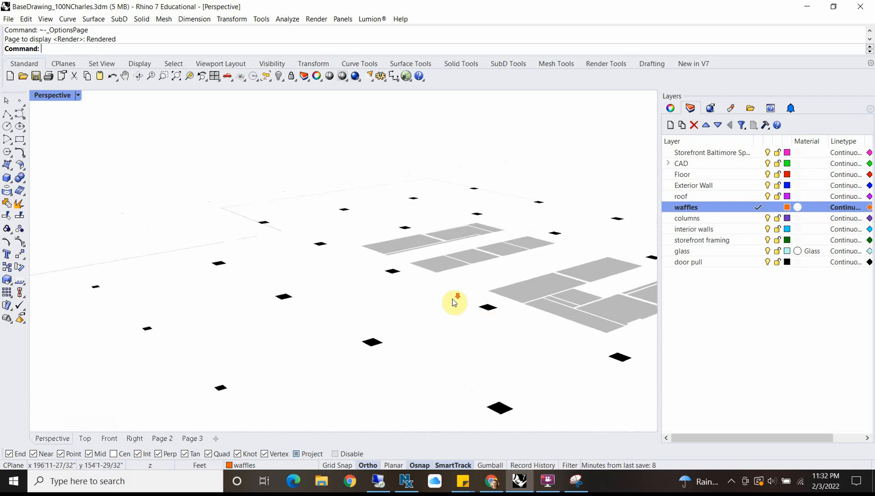
{"action": "scroll", "coordinate": [454, 301], "scroll_direction": "down", "scroll_amount": 8}
{"action": "scroll", "coordinate": [415, 376], "scroll_direction": "up", "scroll_amount": 8}
{"action": "scroll", "coordinate": [439, 320], "scroll_direction": "up", "scroll_amount": 5}
{"action": "scroll", "coordinate": [445, 293], "scroll_direction": "down", "scroll_amount": 5}
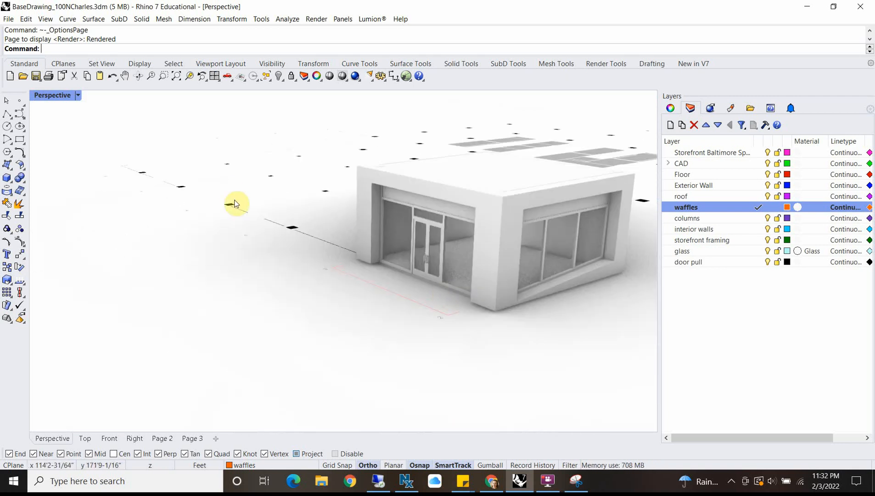
Step: Save the BaseDrawing_100NCharles model
{"action": "left_click", "coordinate": [15, 17]}
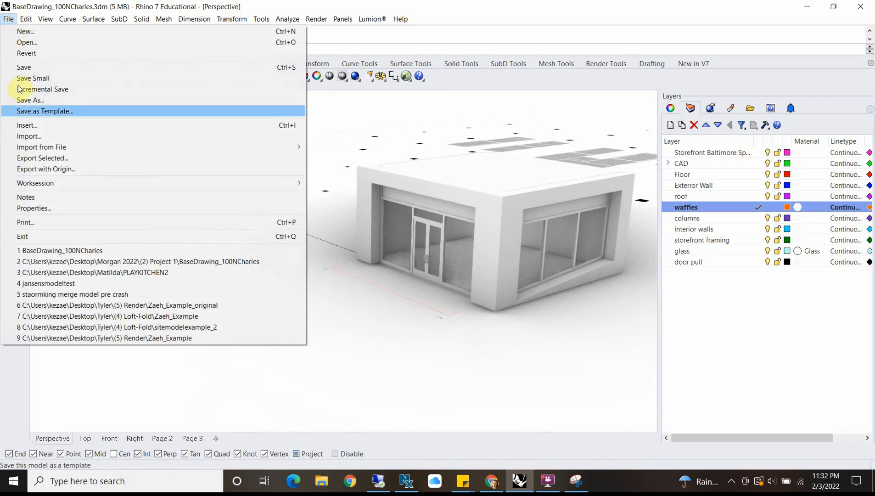
{"action": "left_click", "coordinate": [24, 66]}
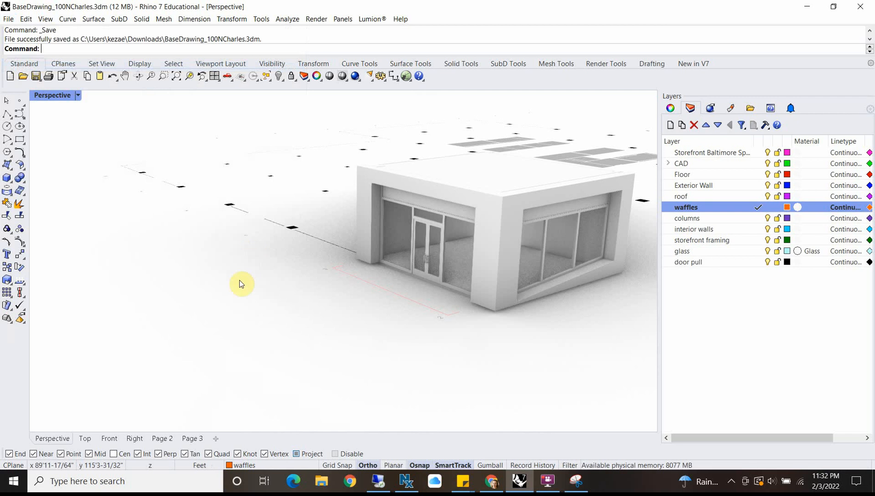